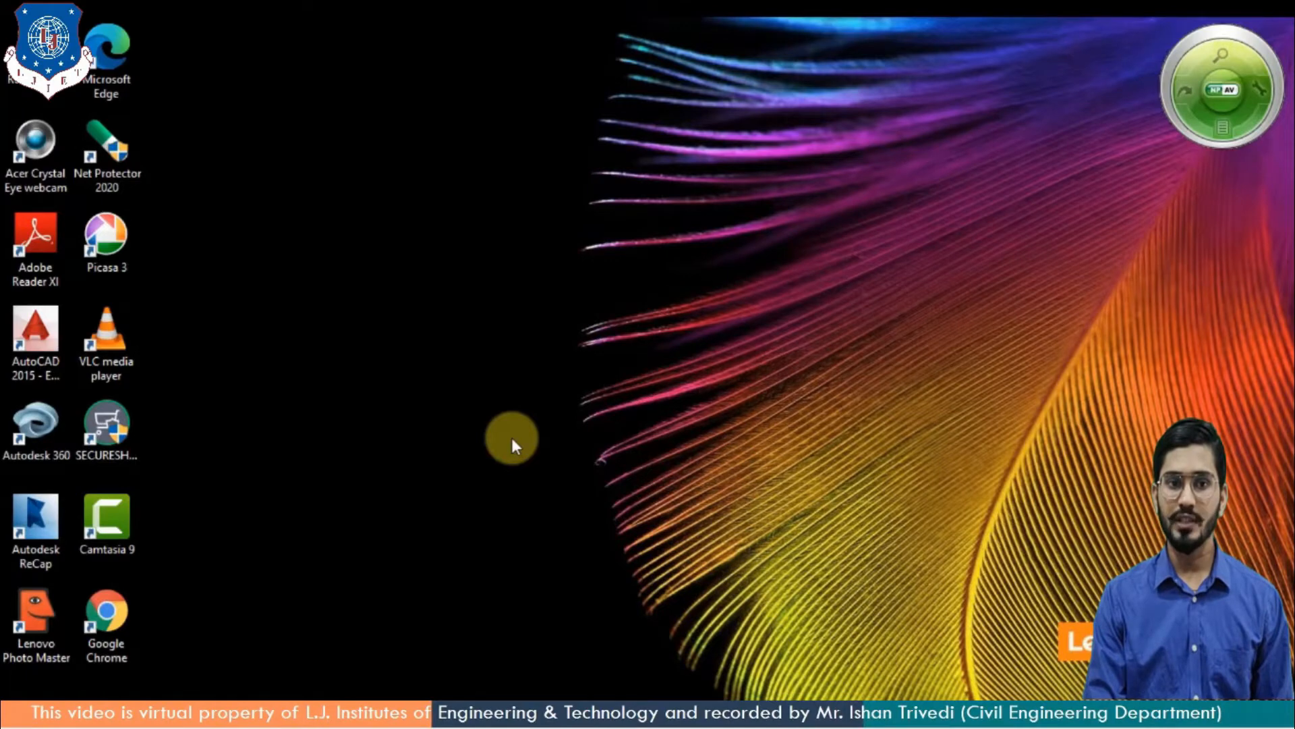
Launch AutoCAD 2015 and set the STARTUP system variable to 1
{"action": "double_click", "coordinate": [35, 354]}
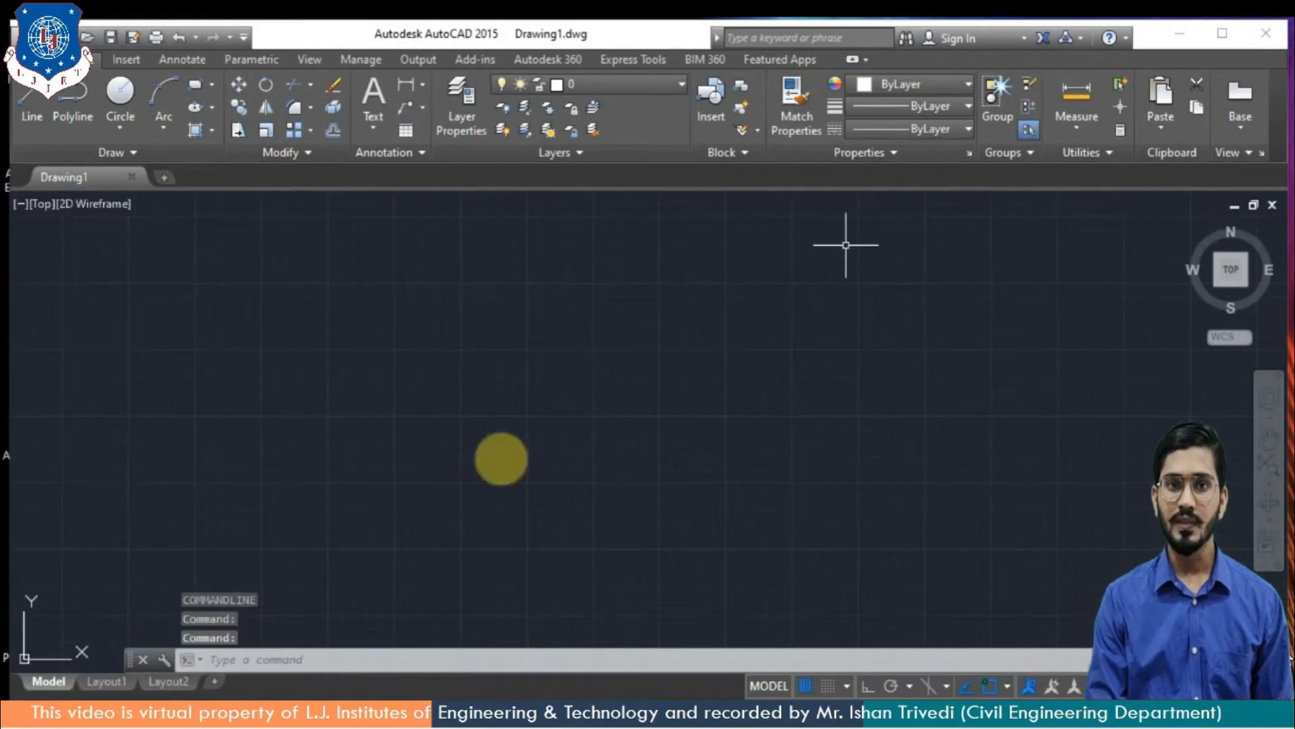
{"action": "left_click", "coordinate": [217, 657]}
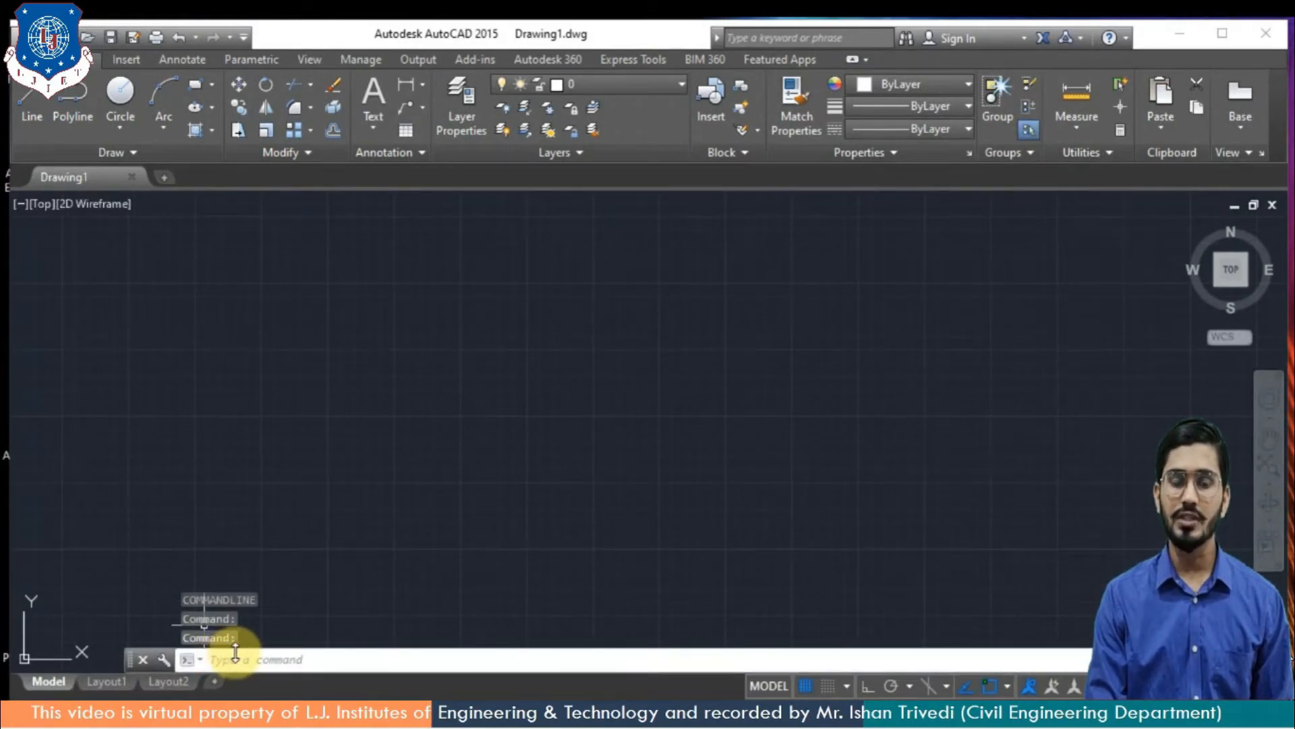
{"action": "left_click", "coordinate": [237, 654]}
{"action": "type", "text": "st"}
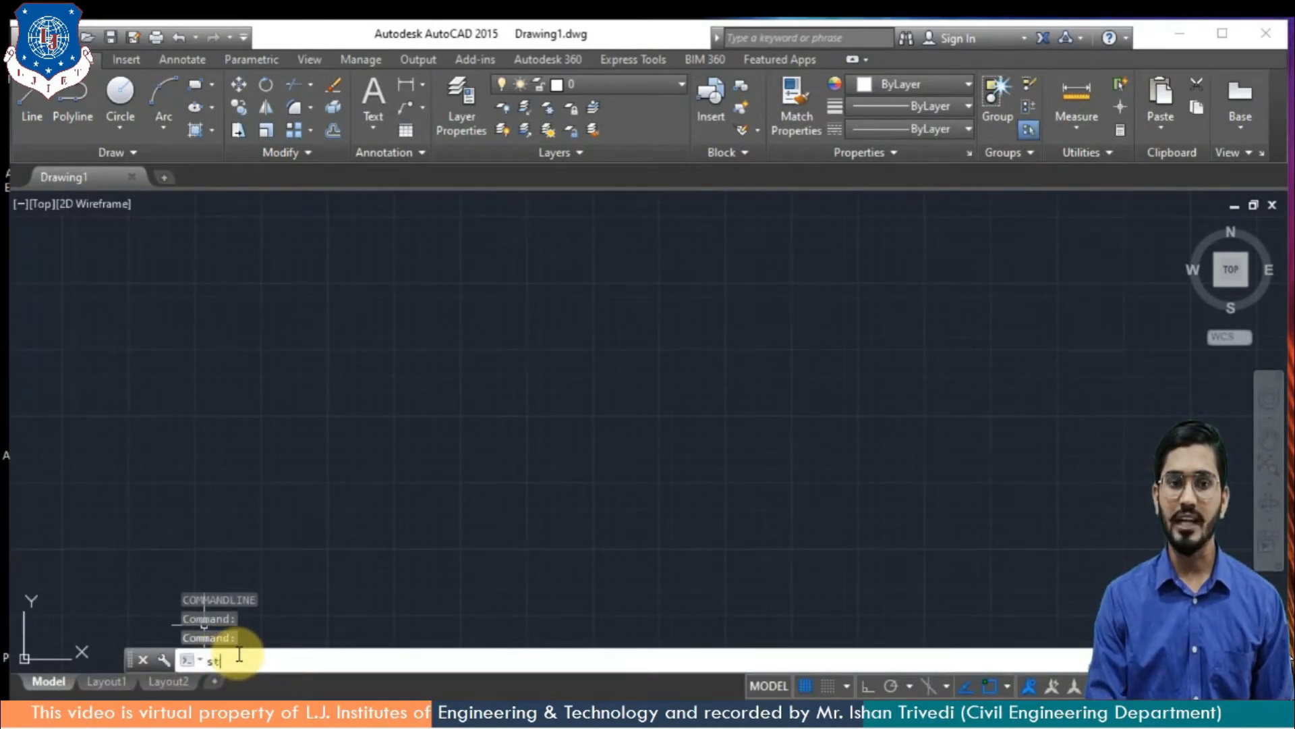
{"action": "type", "text": "asr"}
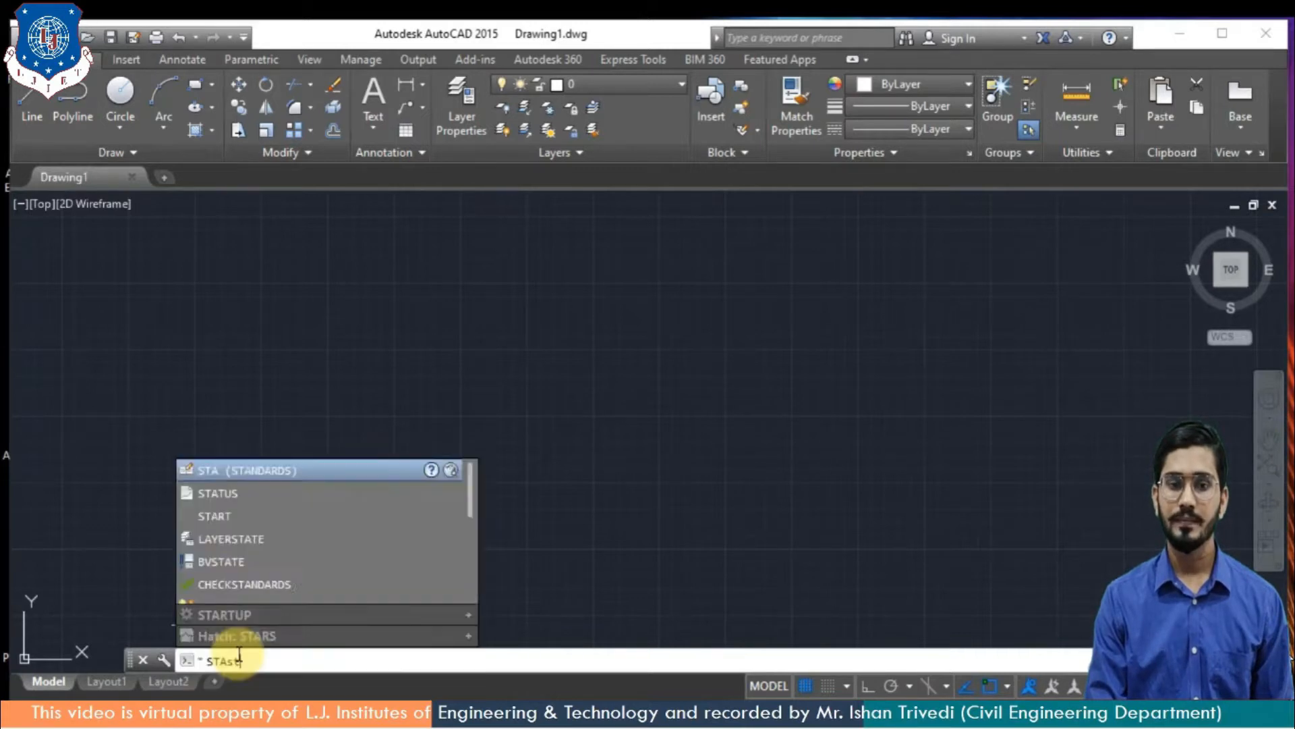
{"action": "key", "text": "BackSpace"}
{"action": "key", "text": "BackSpace"}
{"action": "key", "text": "BackSpace"}
{"action": "key", "text": "BackSpace"}
{"action": "key", "text": "BackSpace"}
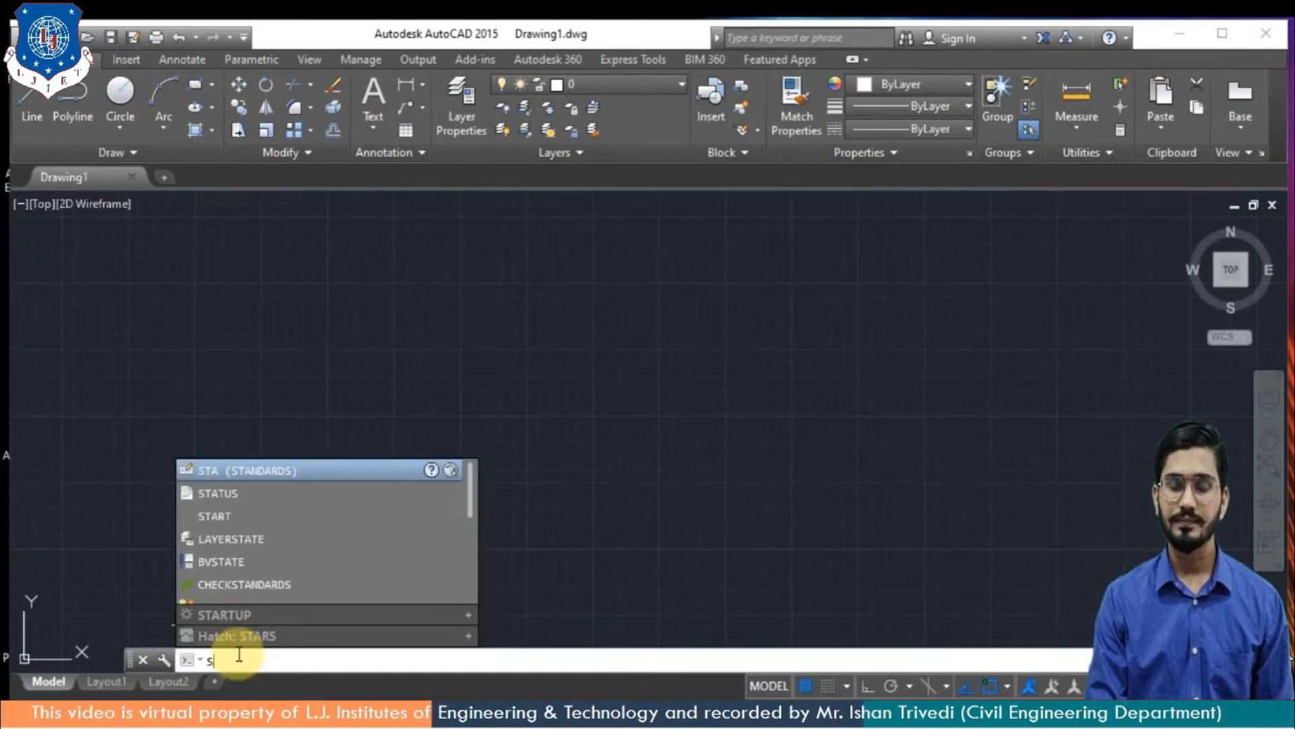
{"action": "type", "text": "startup"}
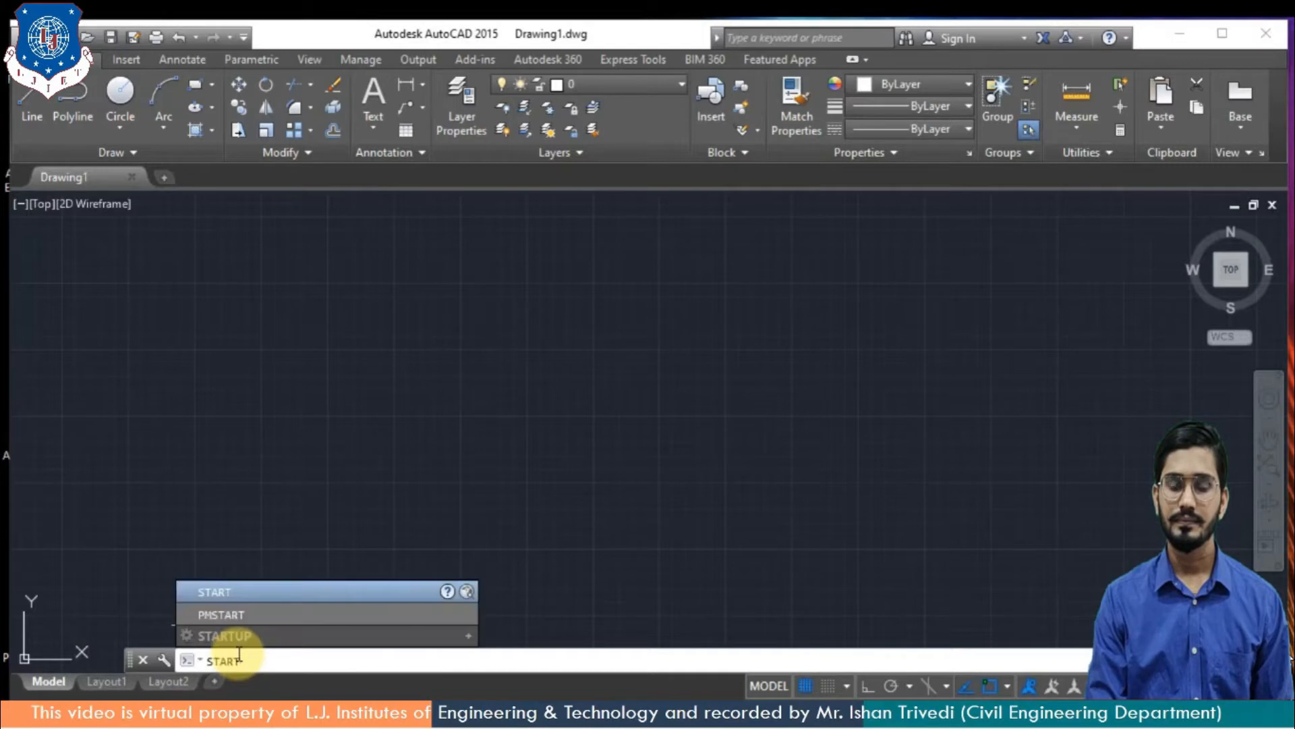
{"action": "key", "text": "Return"}
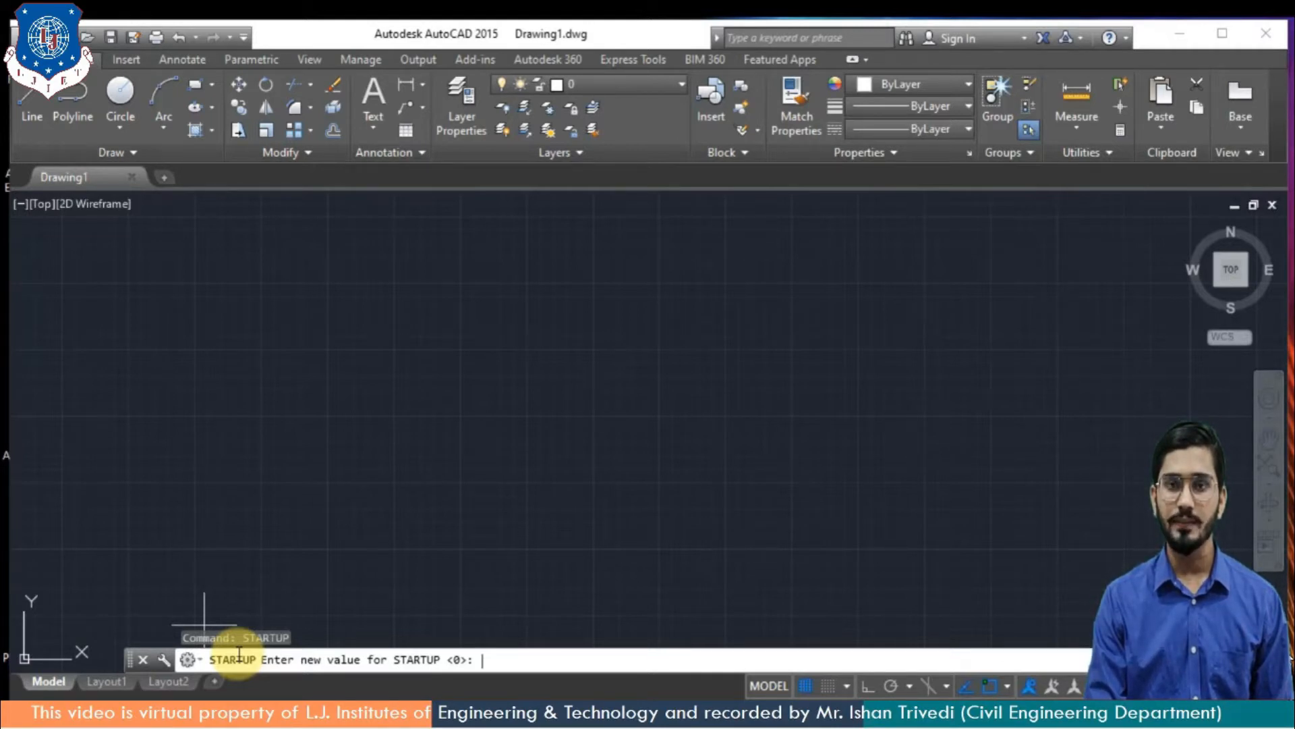
{"action": "type", "text": "1"}
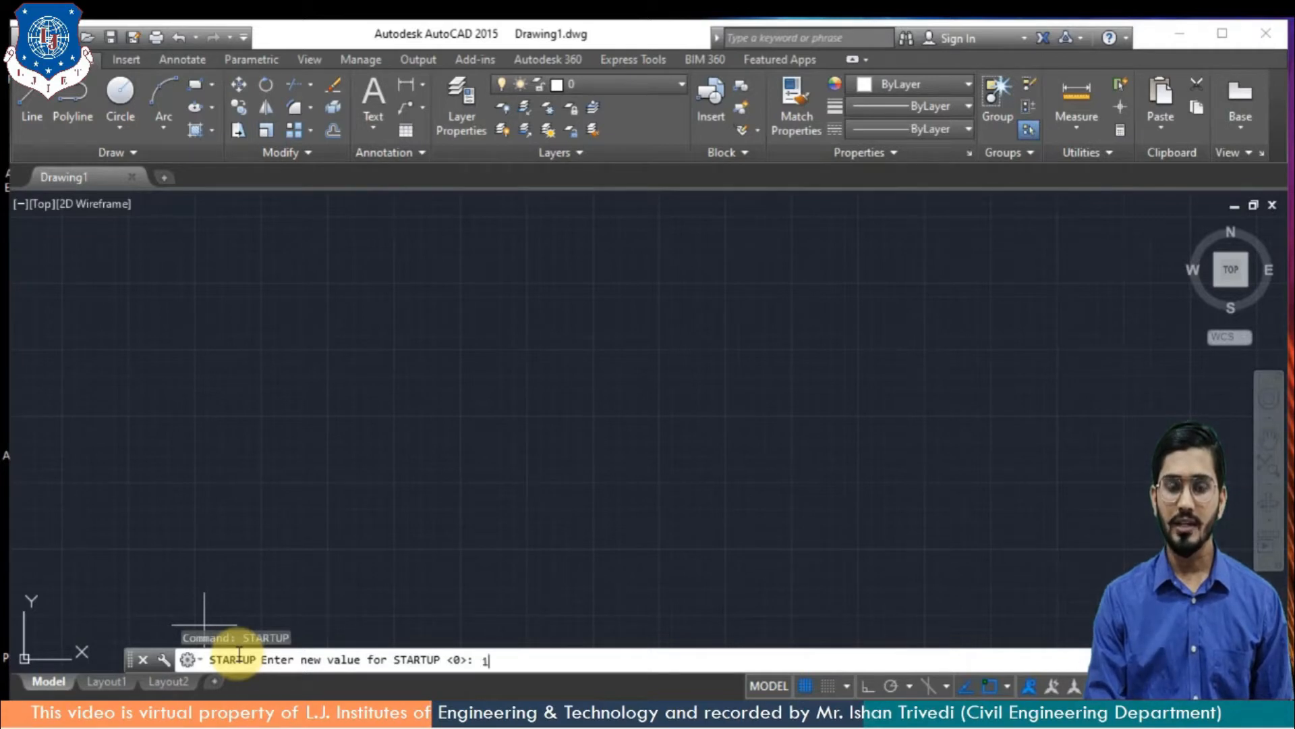
{"action": "key", "text": "Return"}
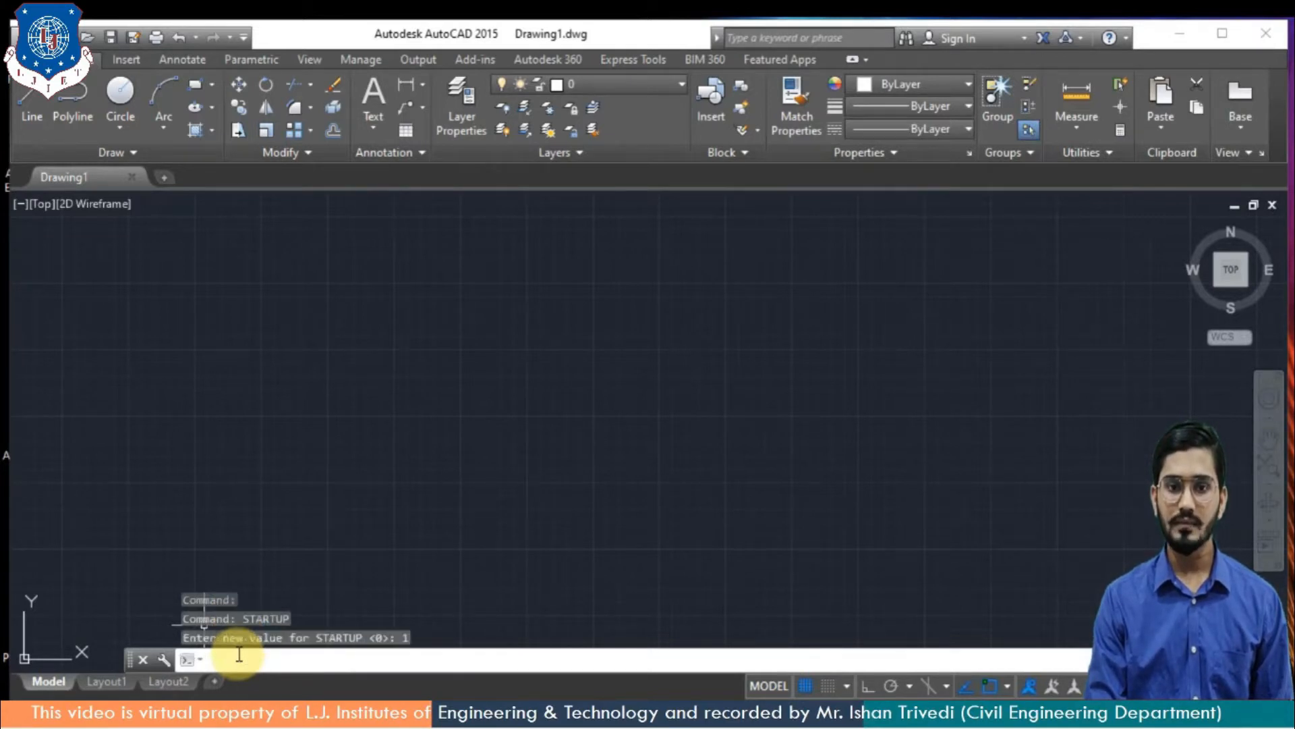
Restart AutoCAD and compare the Imperial and Metric default settings for a drawing started from scratch, leaving Metric selected
{"action": "left_click", "coordinate": [1282, 35]}
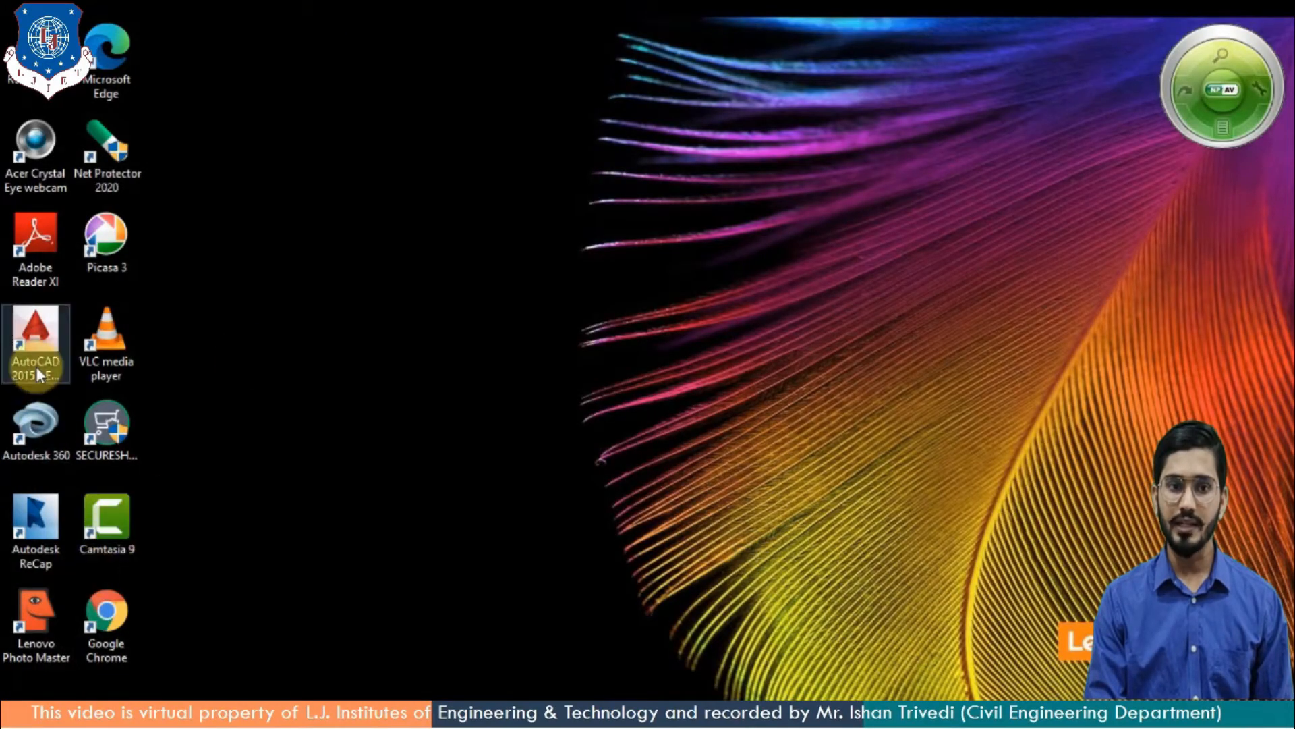
{"action": "double_click", "coordinate": [37, 371]}
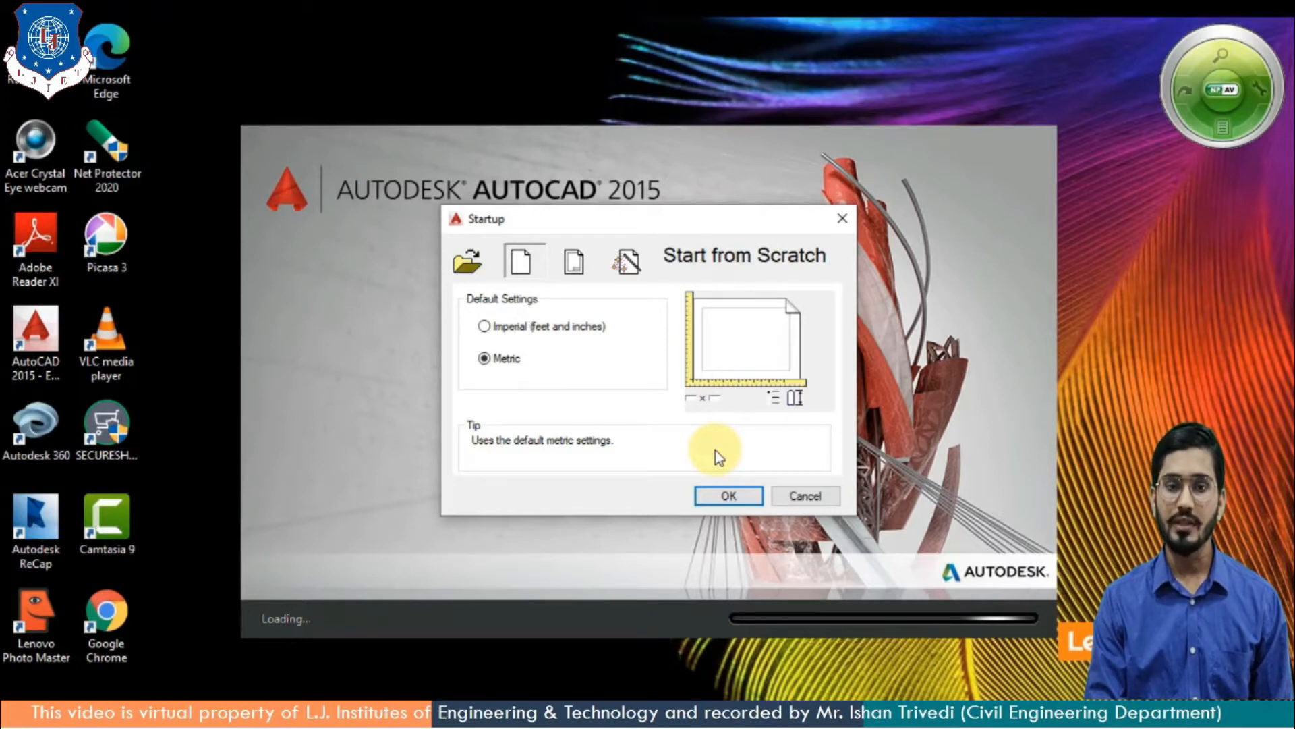
{"action": "left_click", "coordinate": [484, 326]}
{"action": "left_click", "coordinate": [491, 362]}
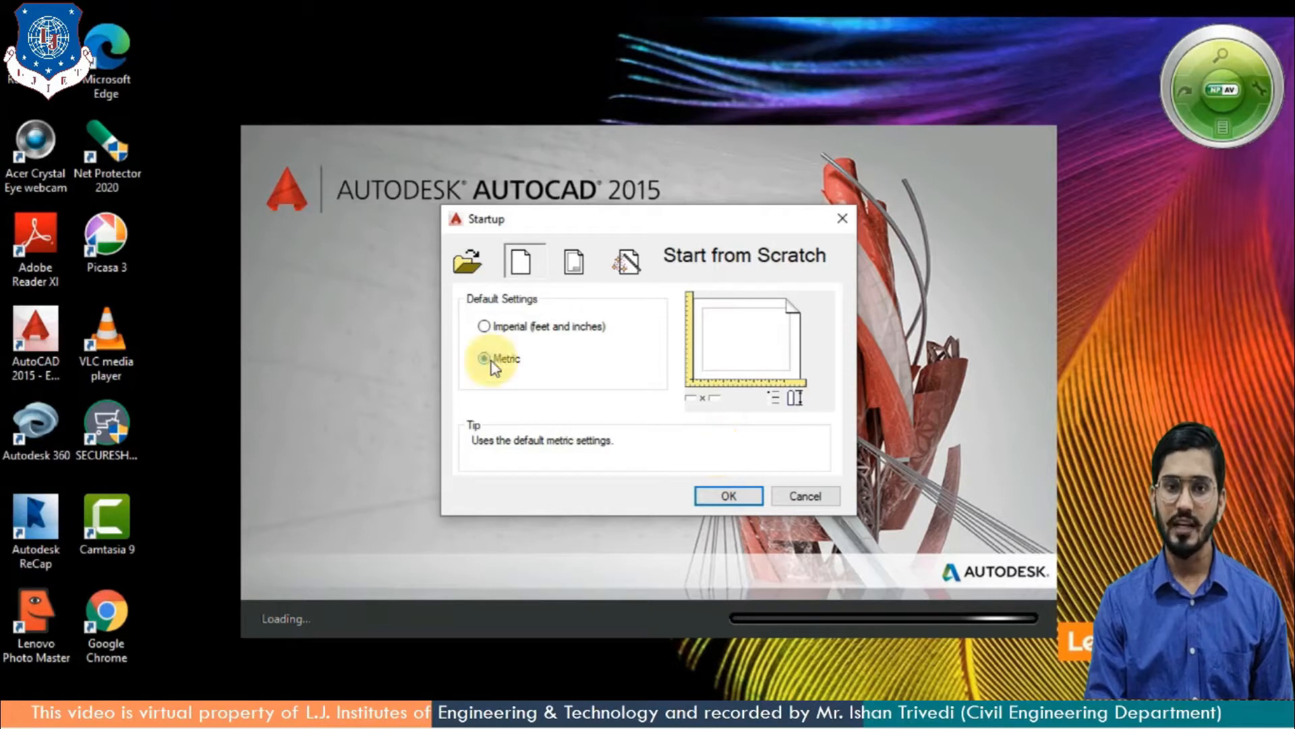
{"action": "left_click", "coordinate": [485, 326]}
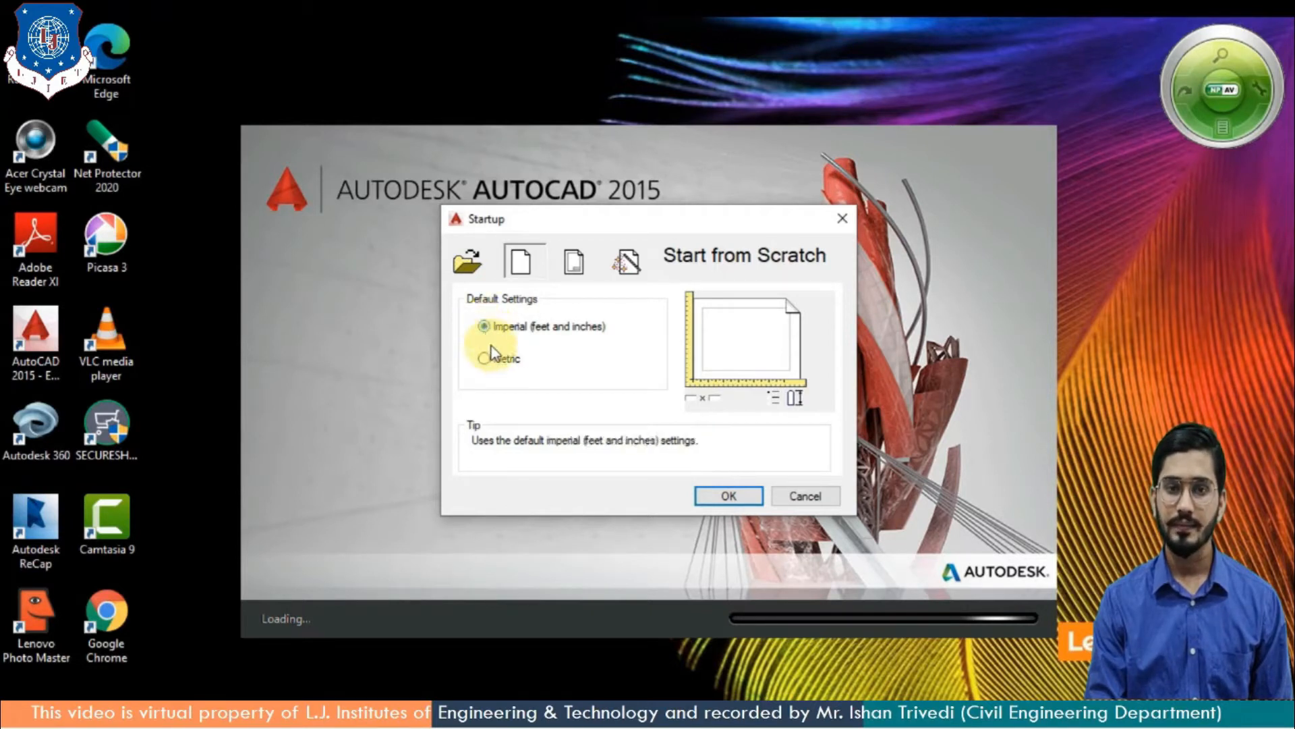
{"action": "left_click", "coordinate": [491, 360]}
Review the template, wizard and open-drawing startup options, and create a new drawing from scratch with Metric default settings
{"action": "left_click", "coordinate": [585, 262]}
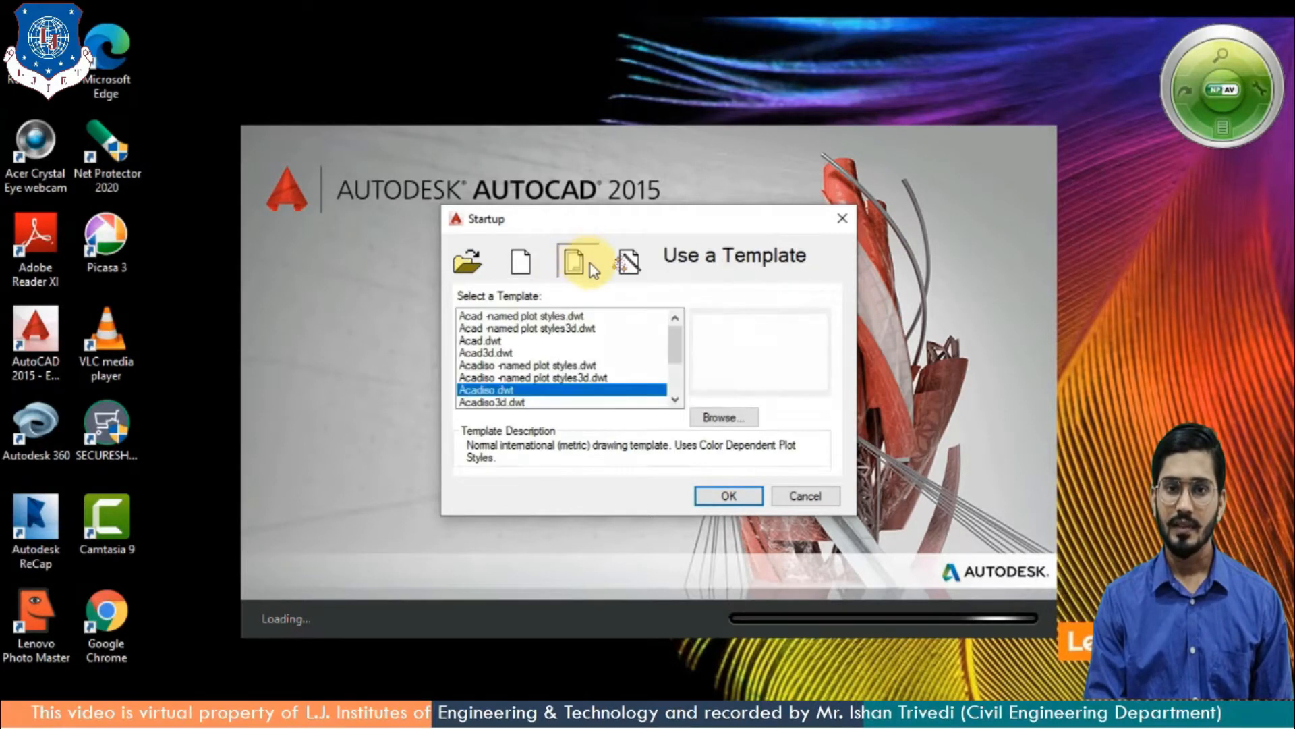
{"action": "left_click", "coordinate": [626, 262]}
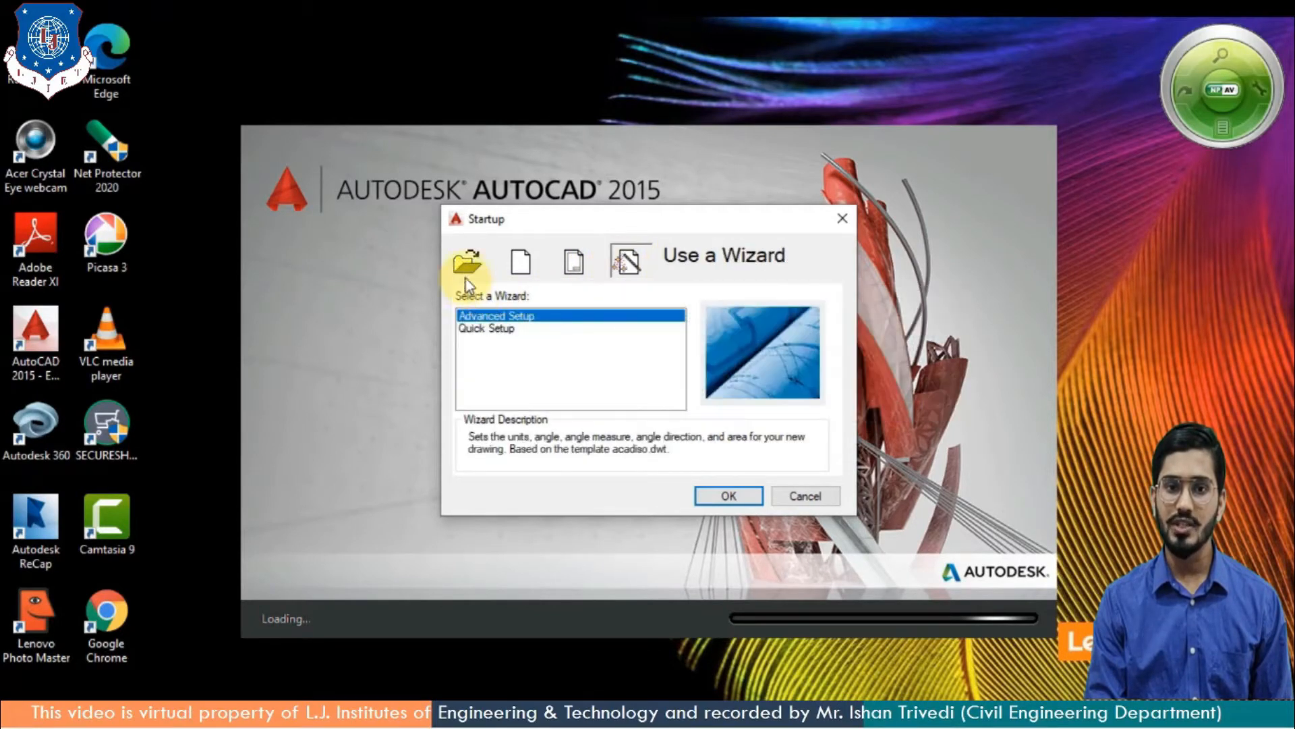
{"action": "left_click", "coordinate": [488, 259]}
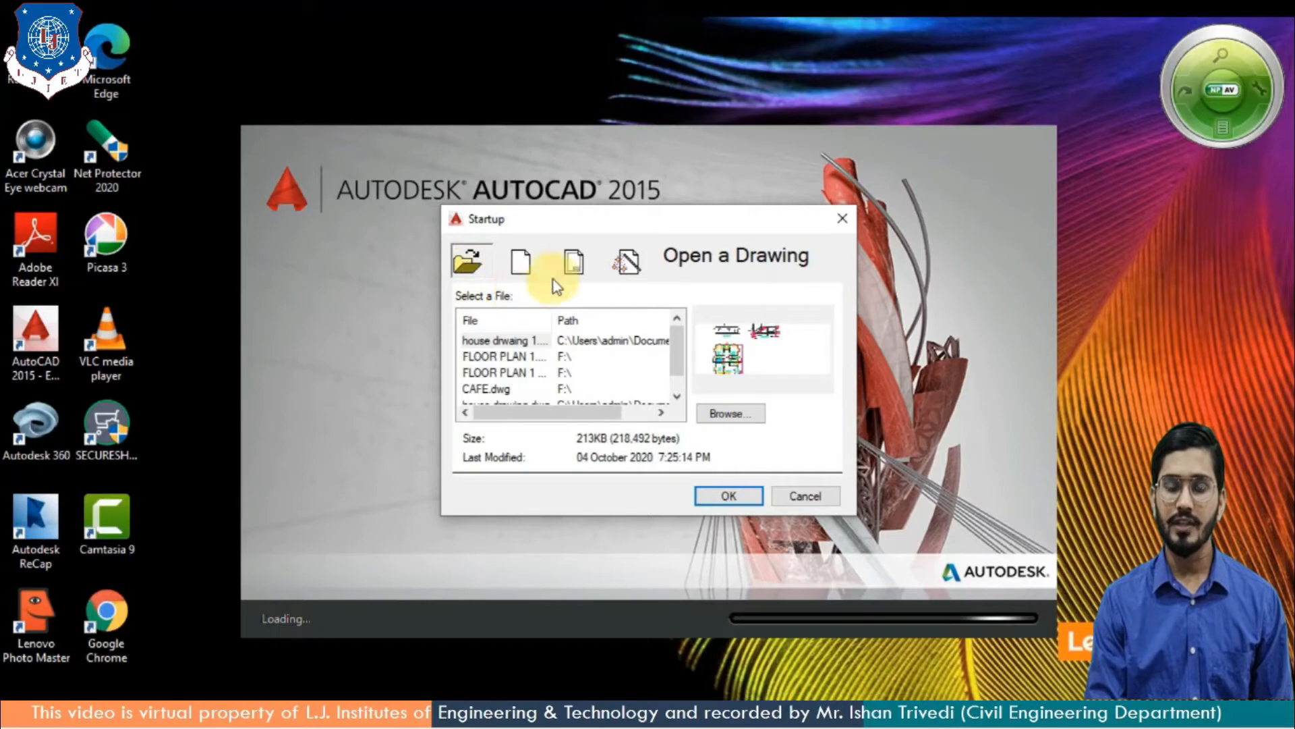
{"action": "left_click", "coordinate": [532, 263]}
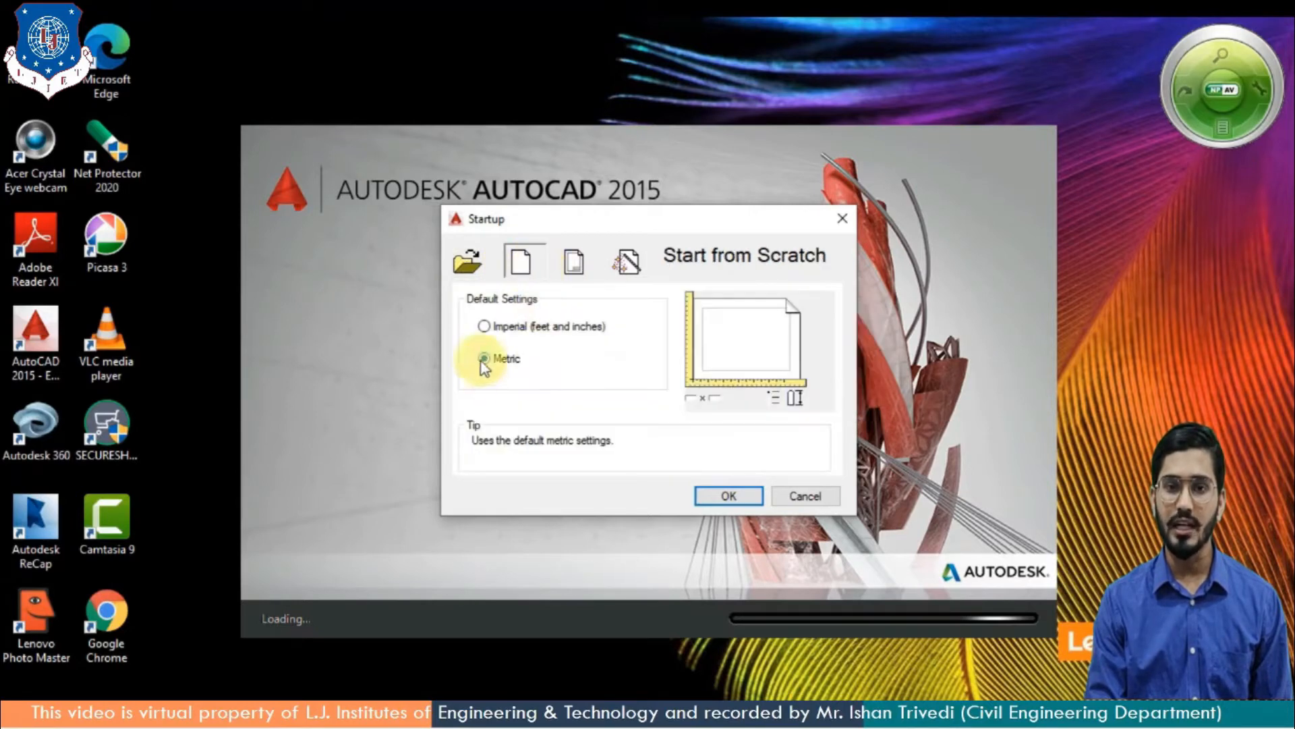
{"action": "left_click", "coordinate": [726, 498]}
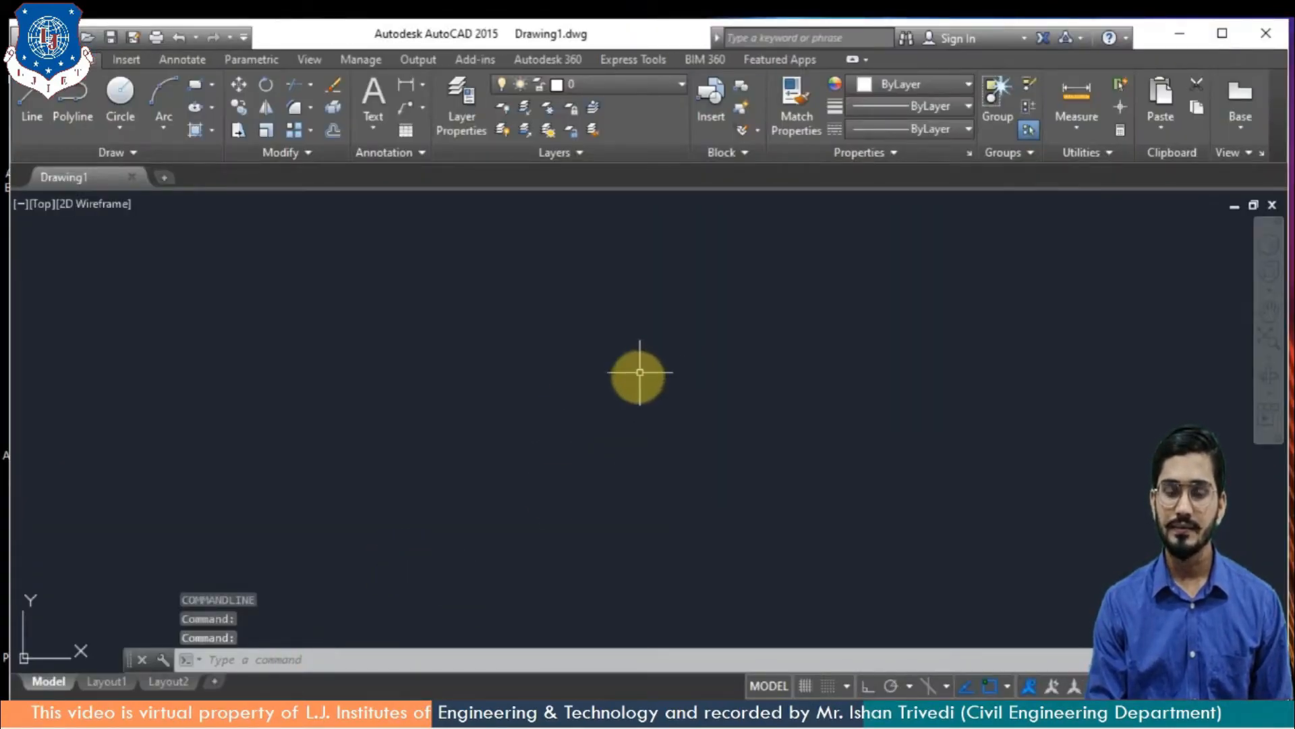
Set the STARTUP system variable to 2
{"action": "left_click", "coordinate": [375, 658]}
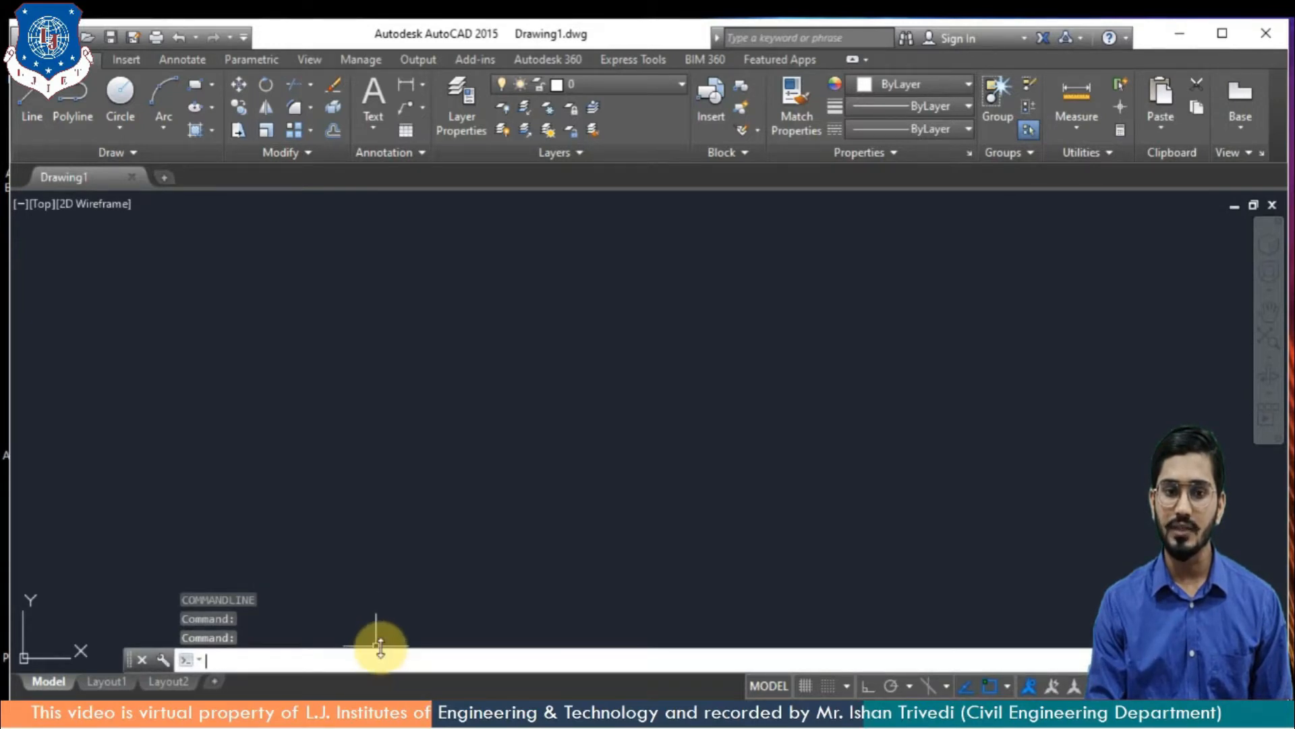
{"action": "type", "text": "s"}
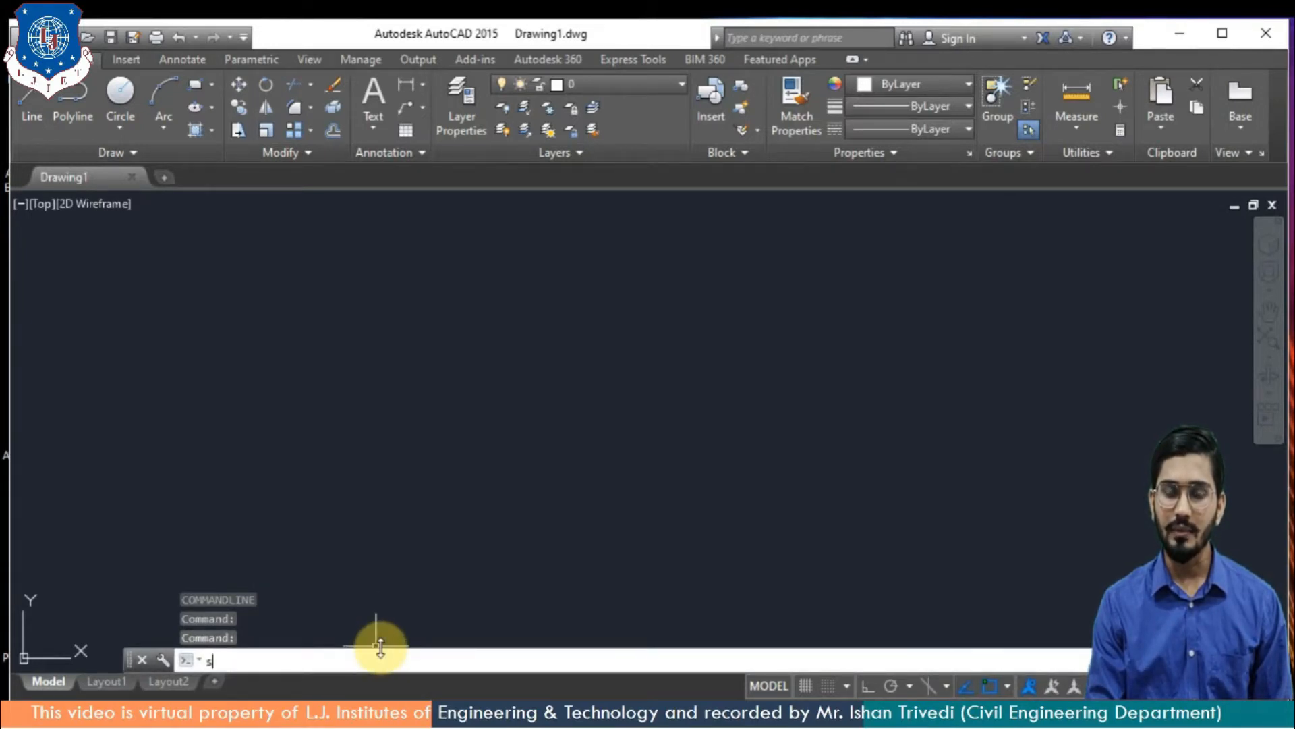
{"action": "type", "text": "TART"}
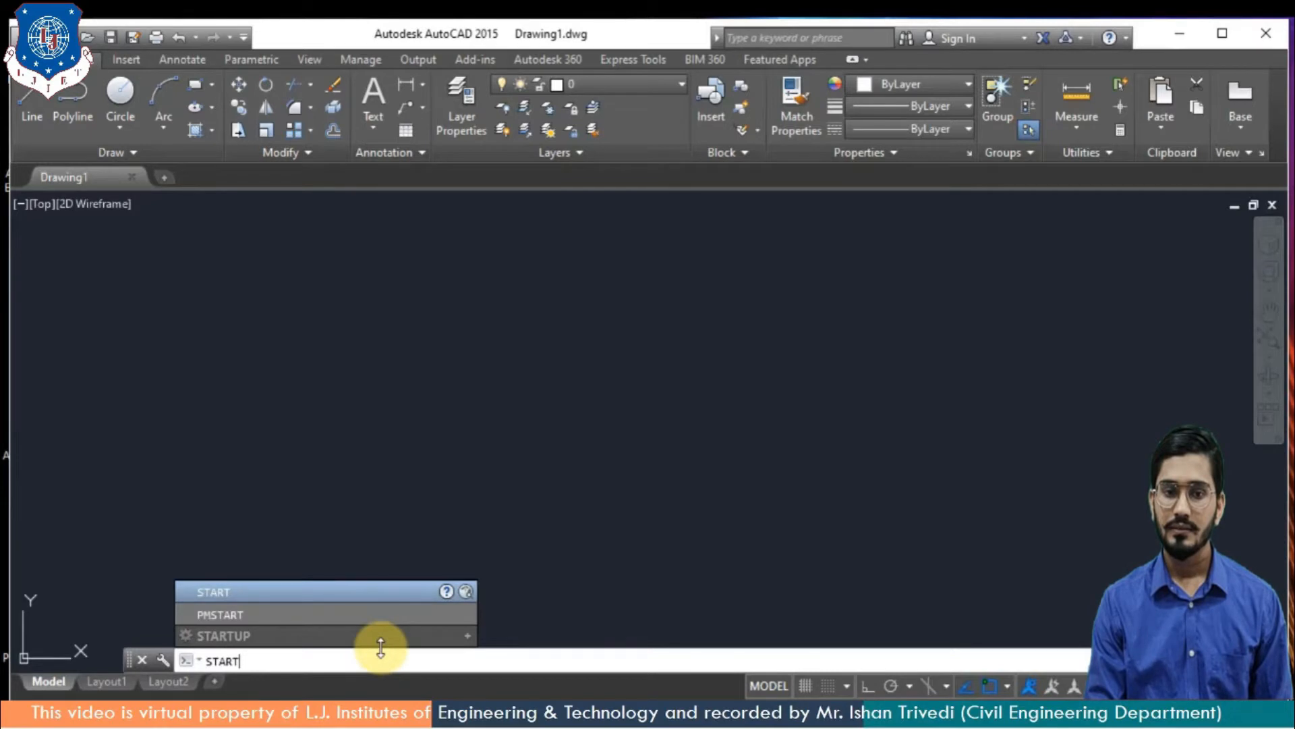
{"action": "type", "text": "UP"}
{"action": "key", "text": "Return"}
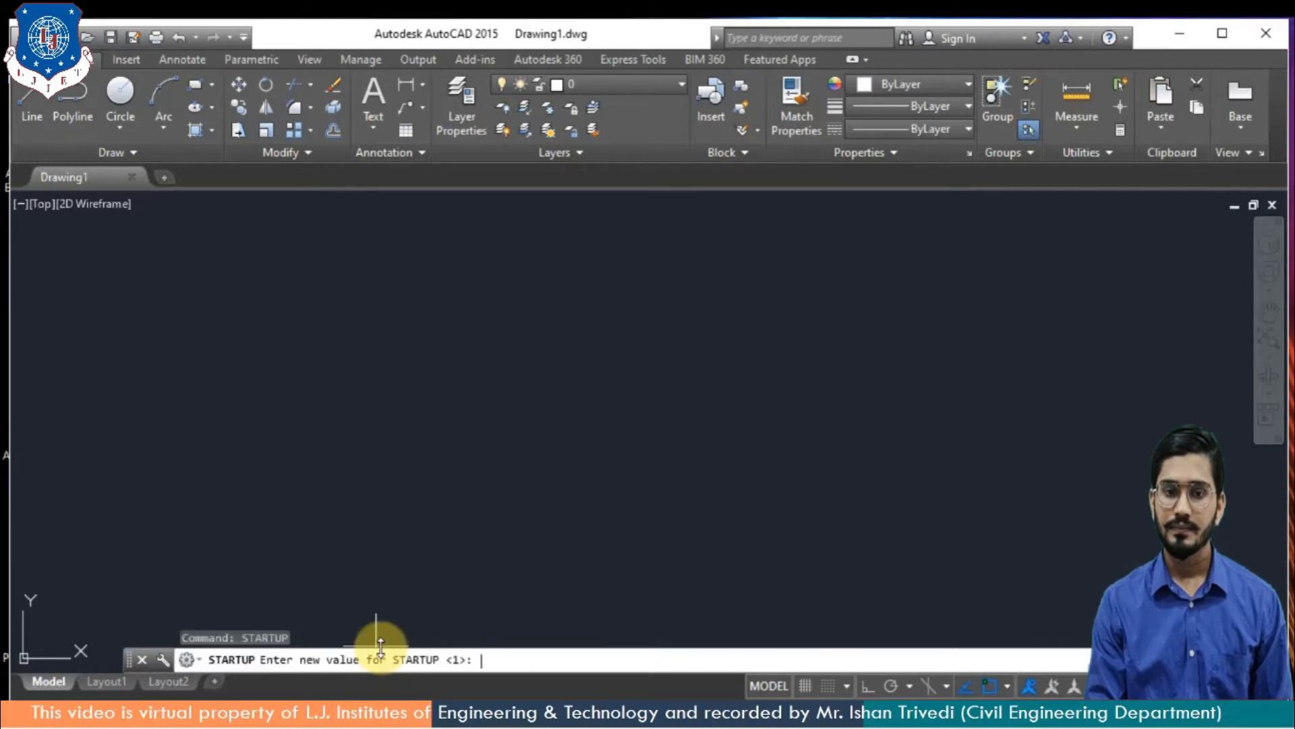
{"action": "type", "text": "2"}
{"action": "key", "text": "Return"}
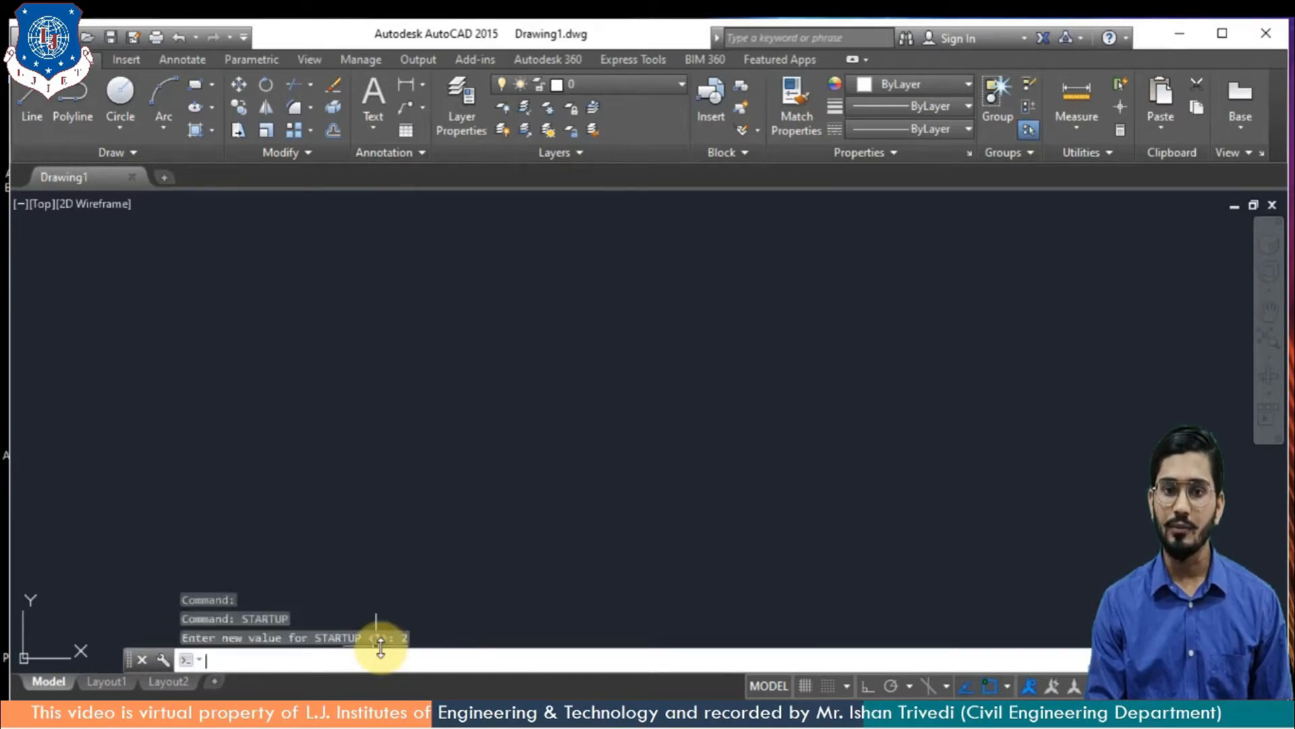
{"action": "key", "text": "Escape"}
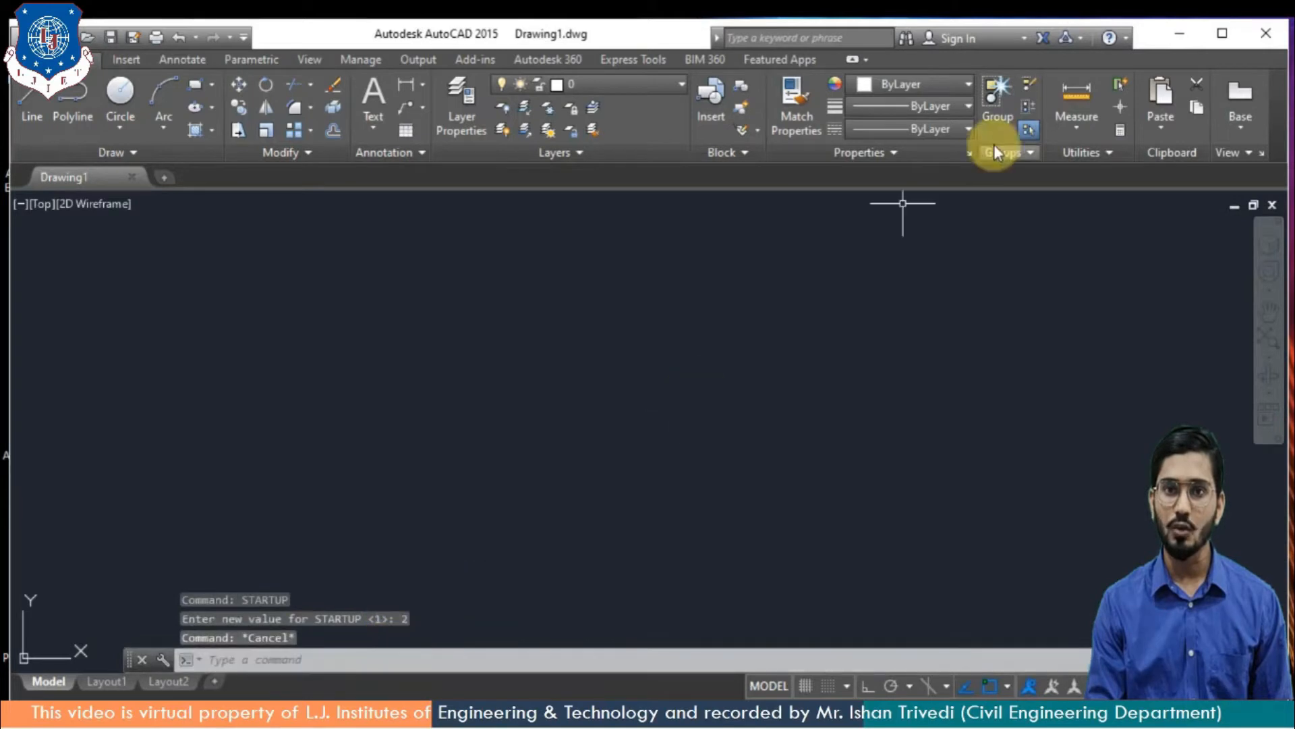
Close AutoCAD and launch it again from the desktop
{"action": "left_click", "coordinate": [1251, 34]}
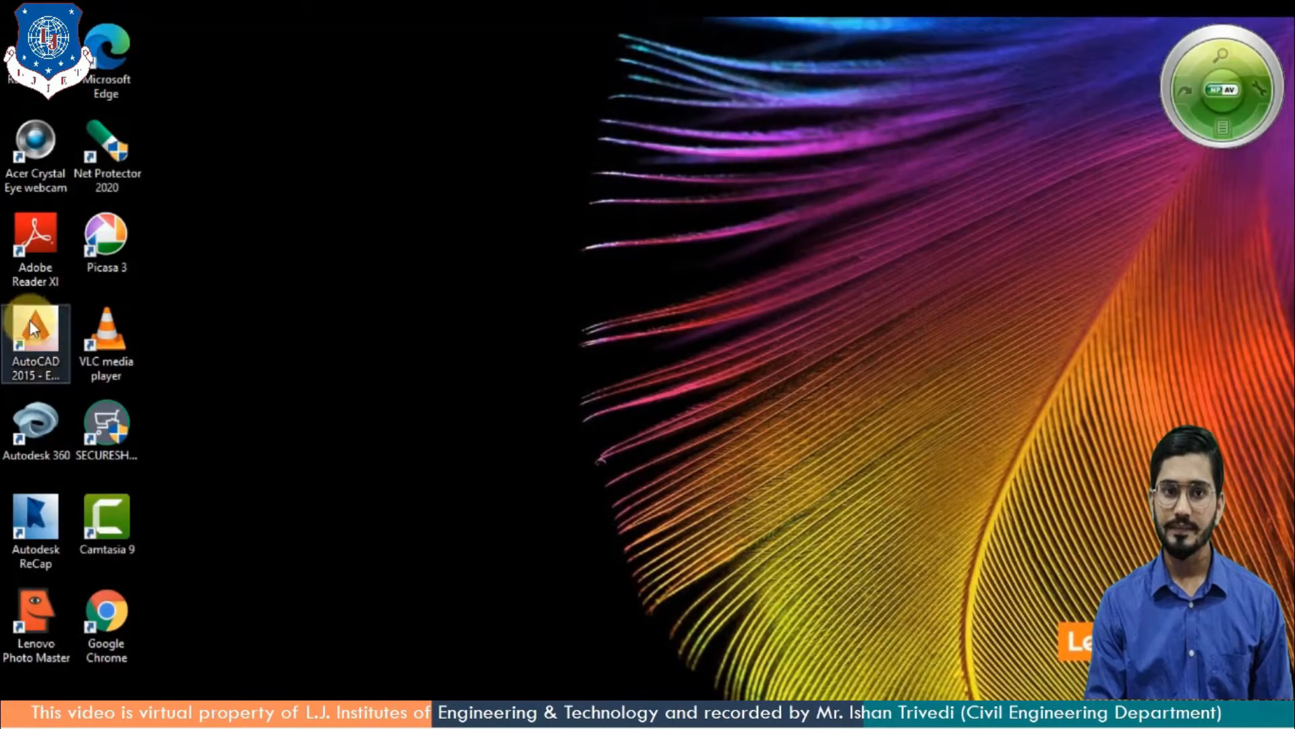
{"action": "left_click", "coordinate": [34, 329]}
{"action": "double_click", "coordinate": [34, 329]}
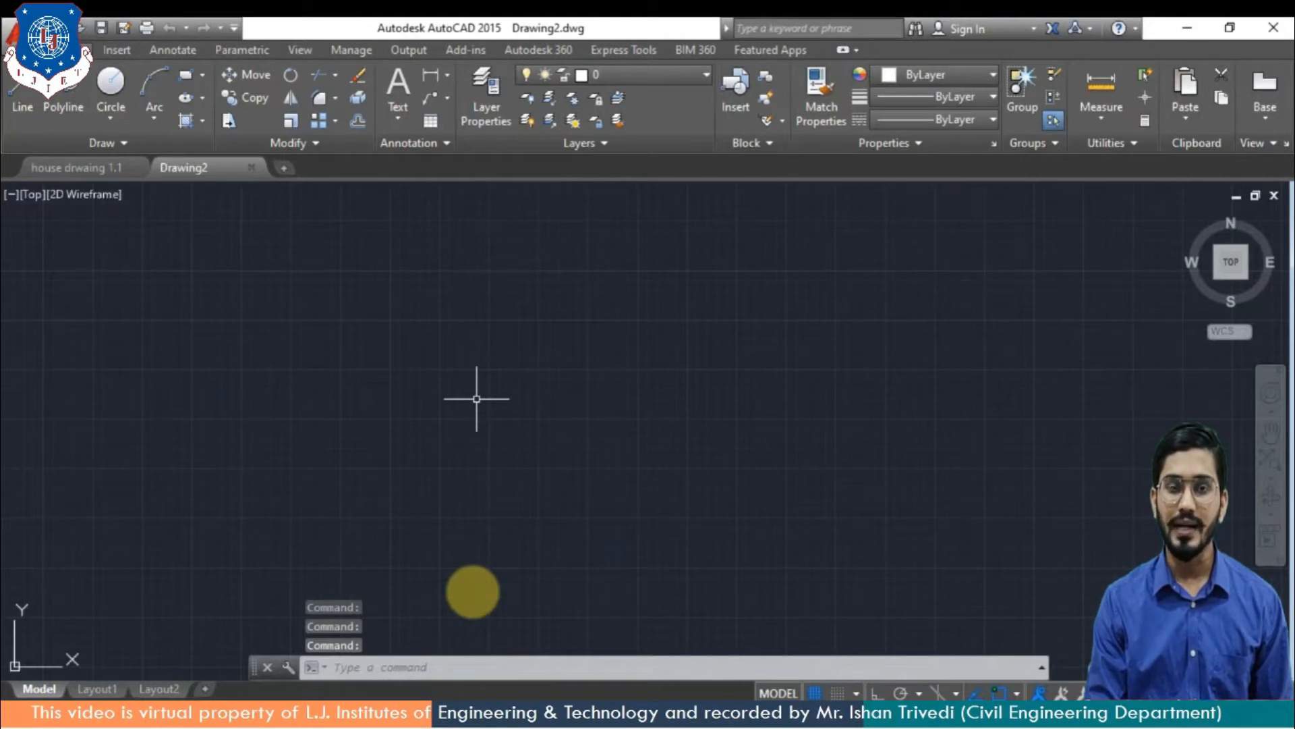
Open the Drawing Units settings for Drawing2 with the UN command
{"action": "left_click", "coordinate": [435, 665]}
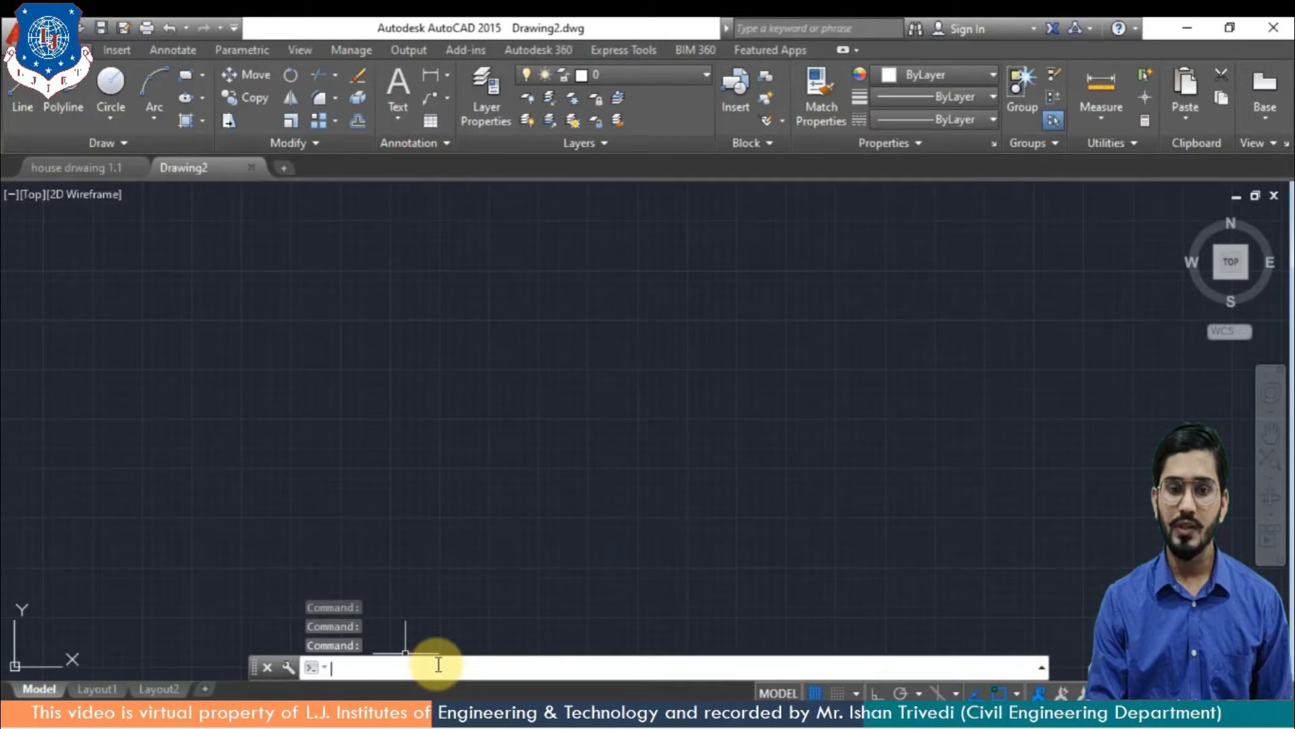
{"action": "type", "text": "u"}
{"action": "type", "text": "n"}
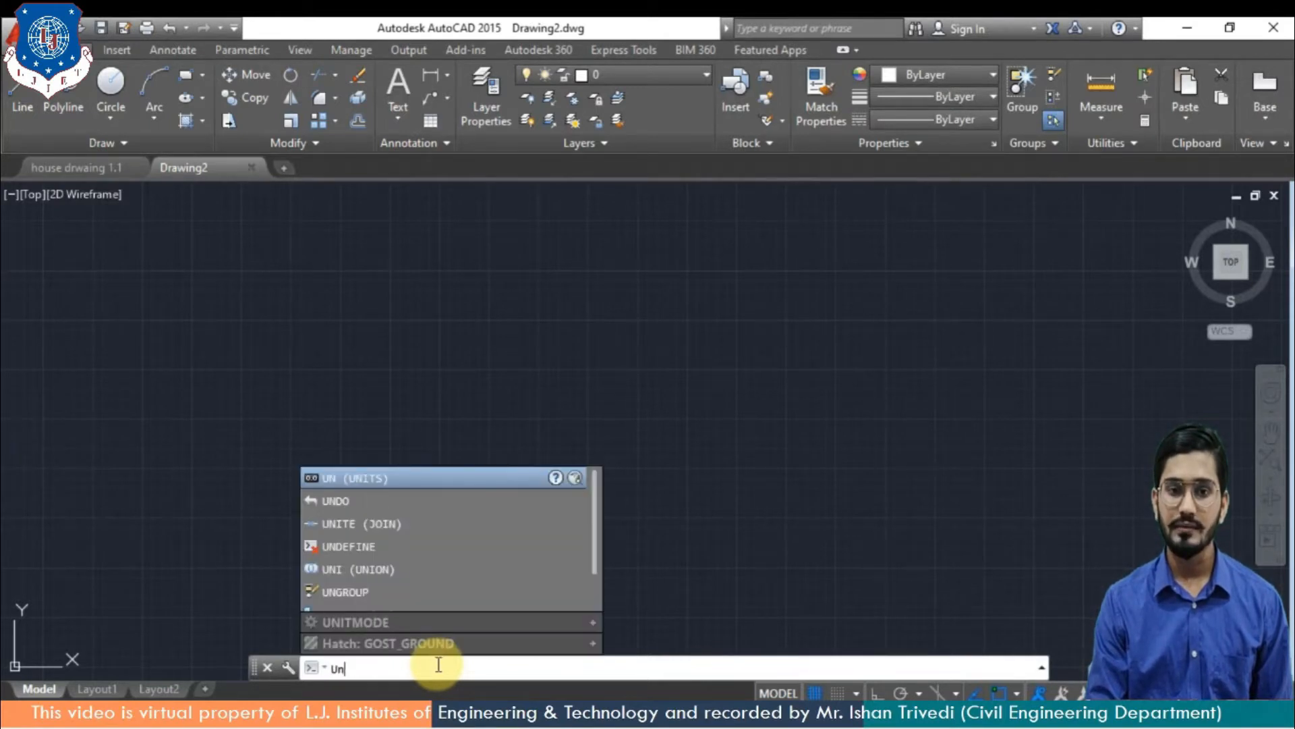
{"action": "key", "text": "Return"}
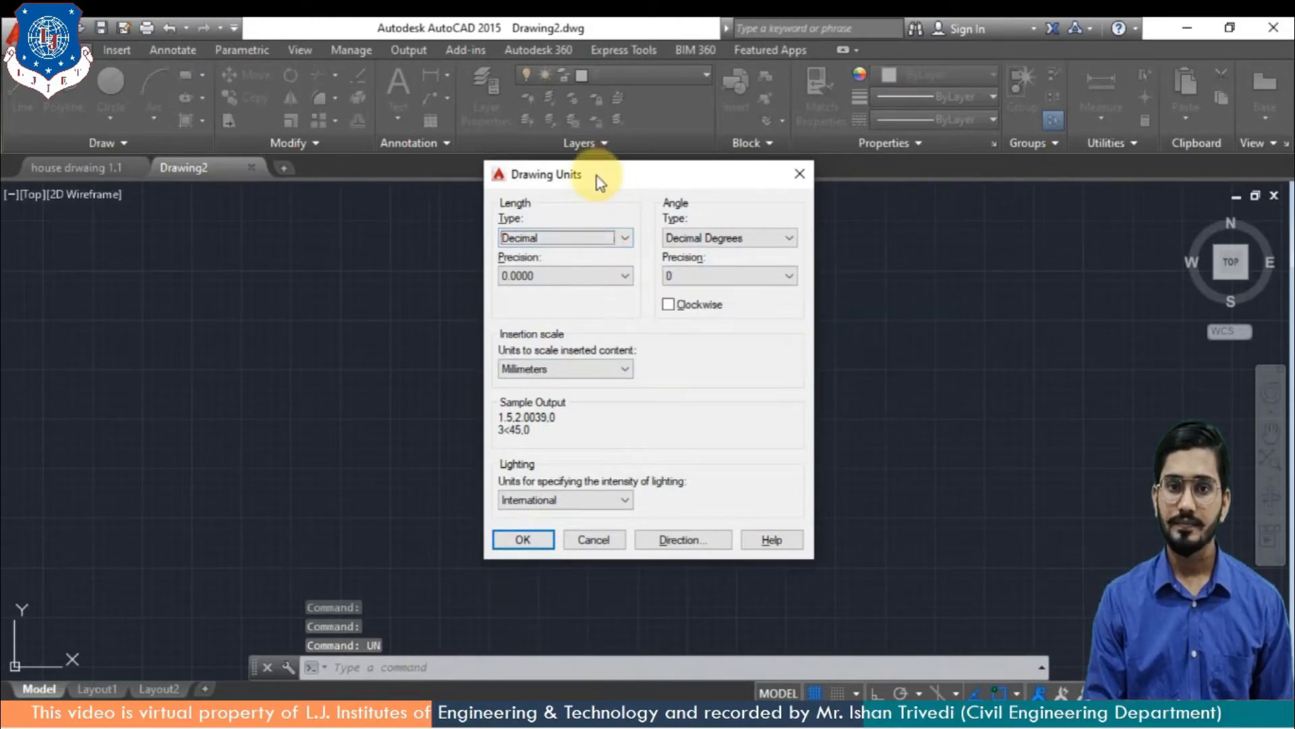
{"action": "left_click_drag", "start_coordinate": [601, 170], "coordinate": [597, 176]}
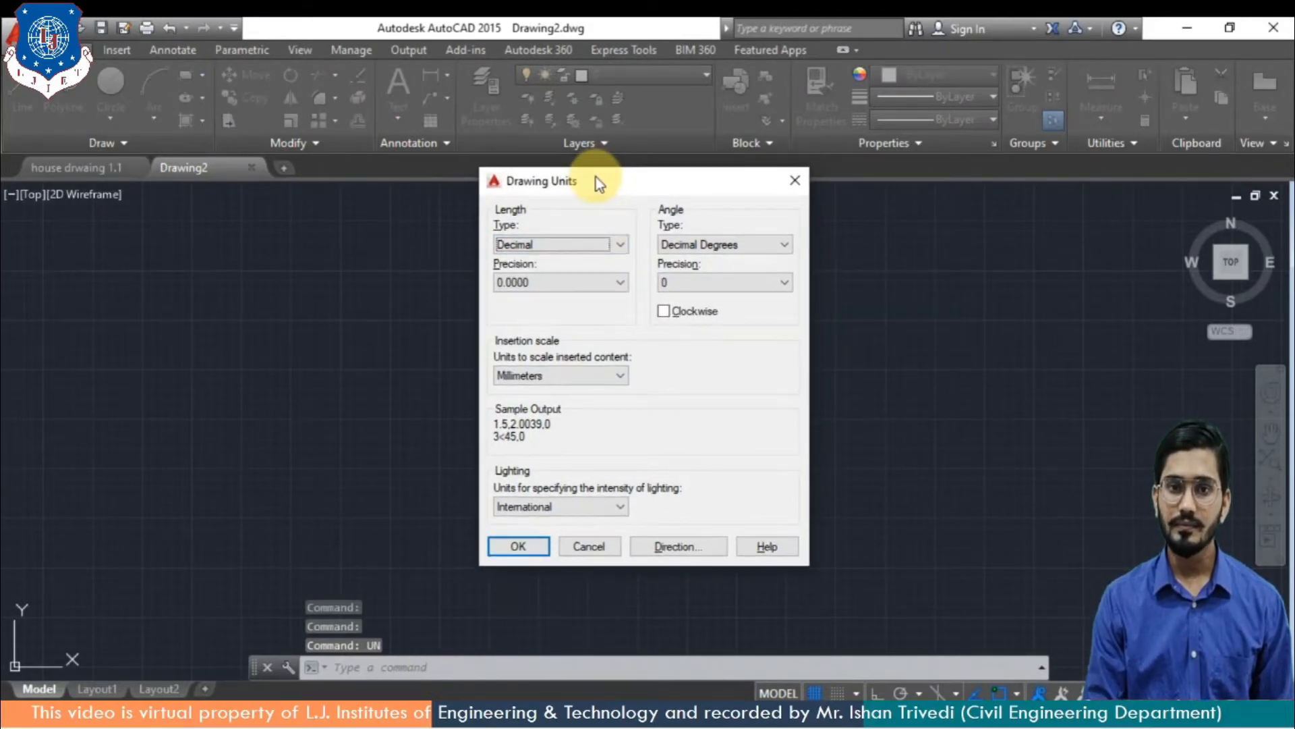
Try the Architectural length type for the drawing units, then return the length type to Decimal
{"action": "left_click", "coordinate": [620, 250]}
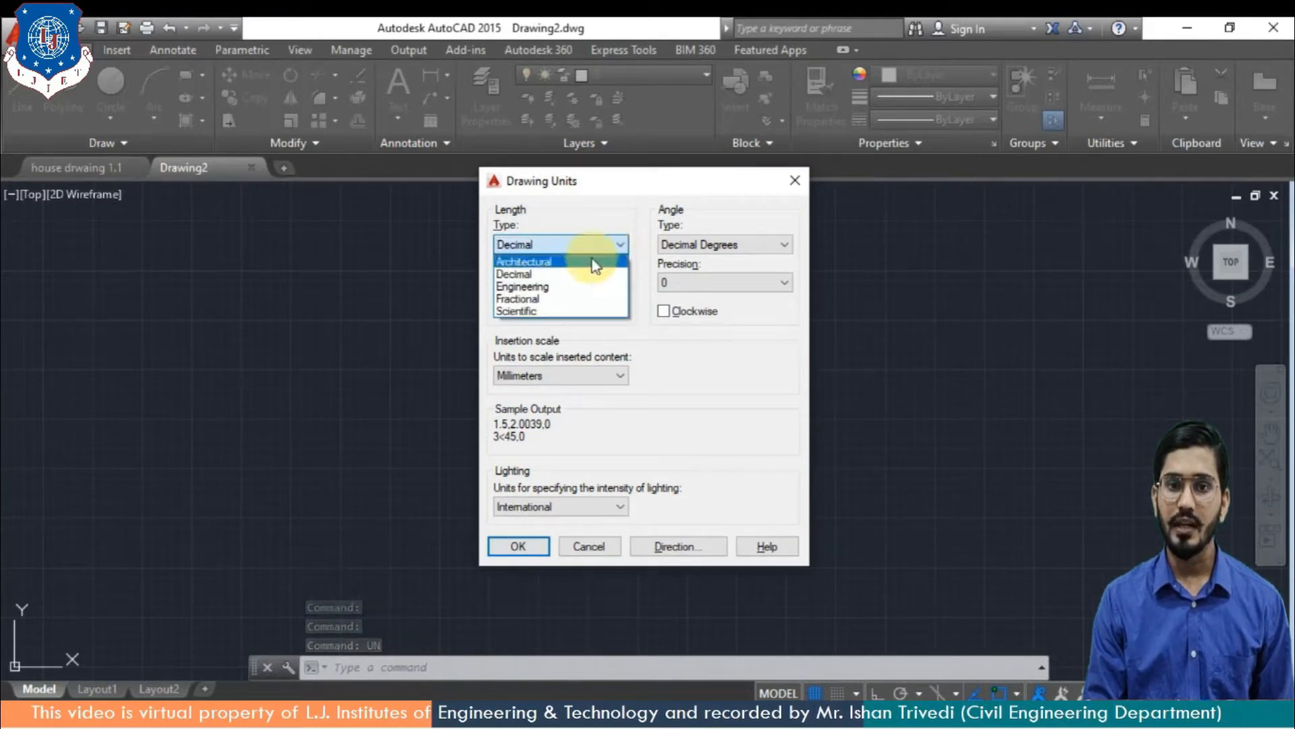
{"action": "left_click", "coordinate": [592, 261]}
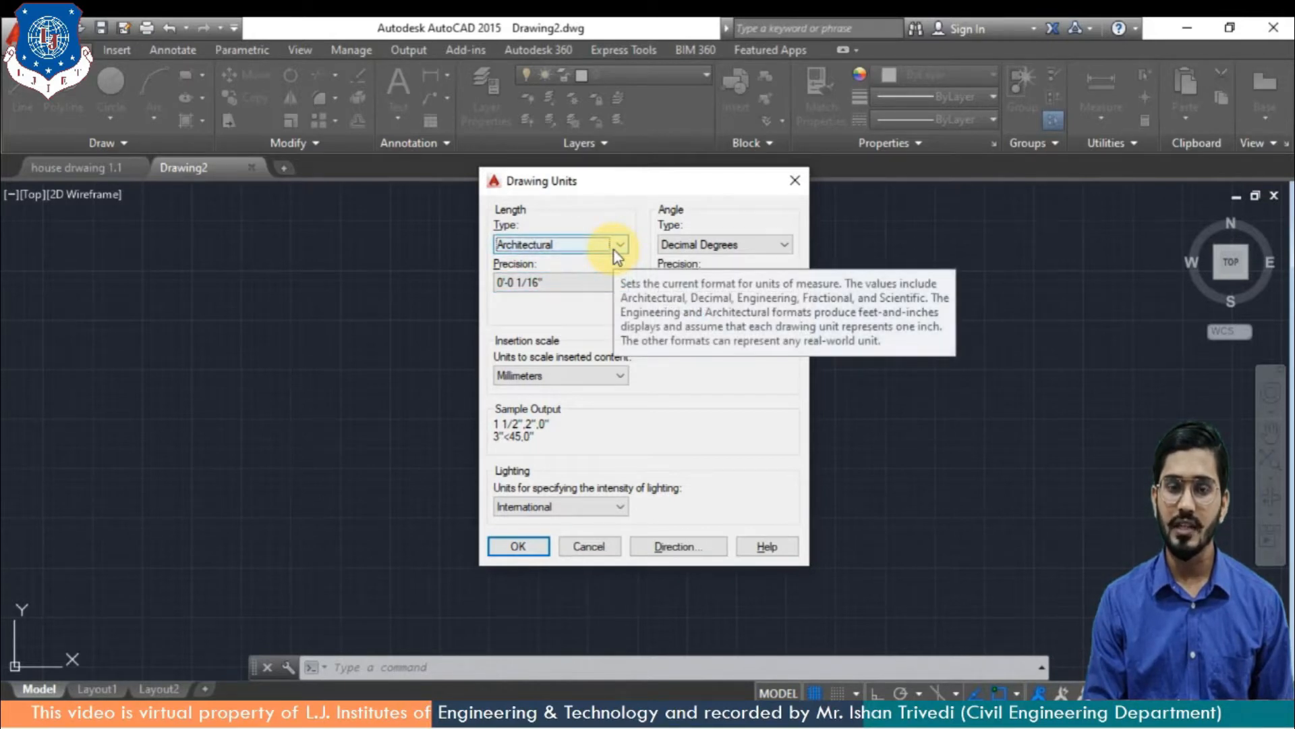
{"action": "left_click", "coordinate": [614, 249]}
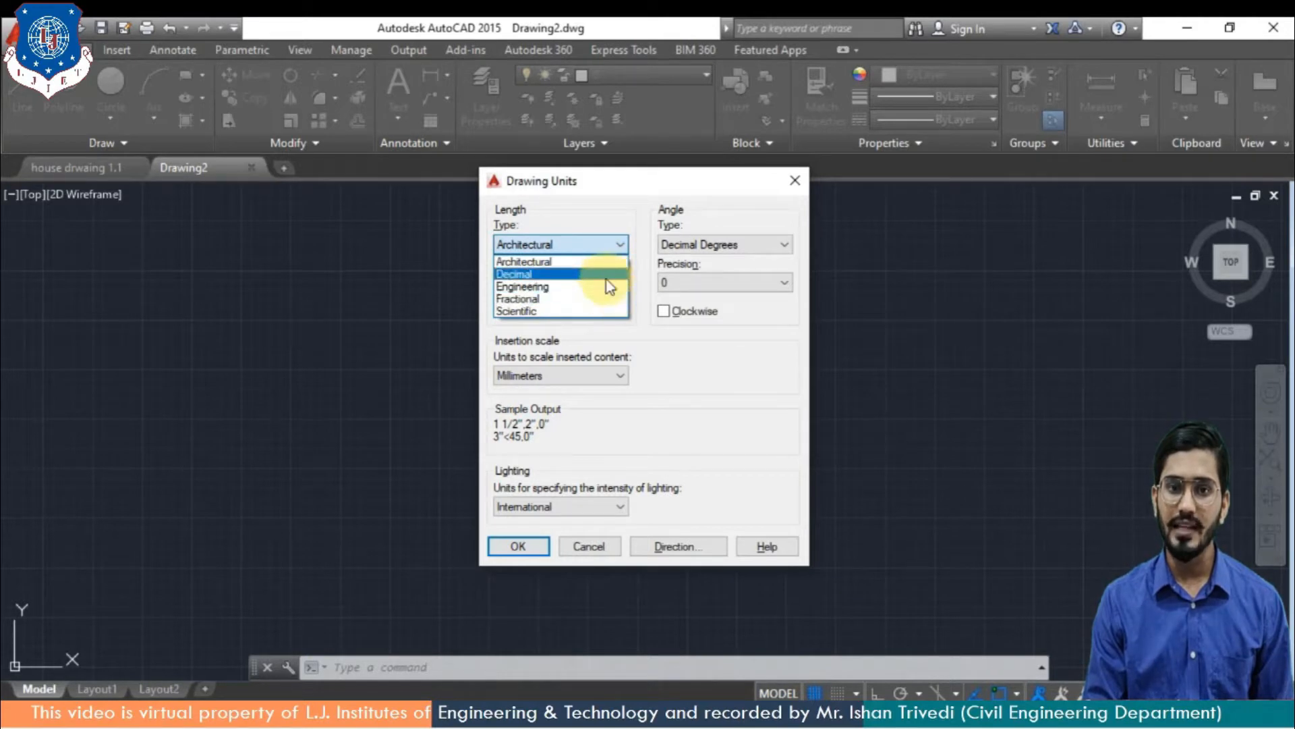
{"action": "left_click", "coordinate": [611, 275]}
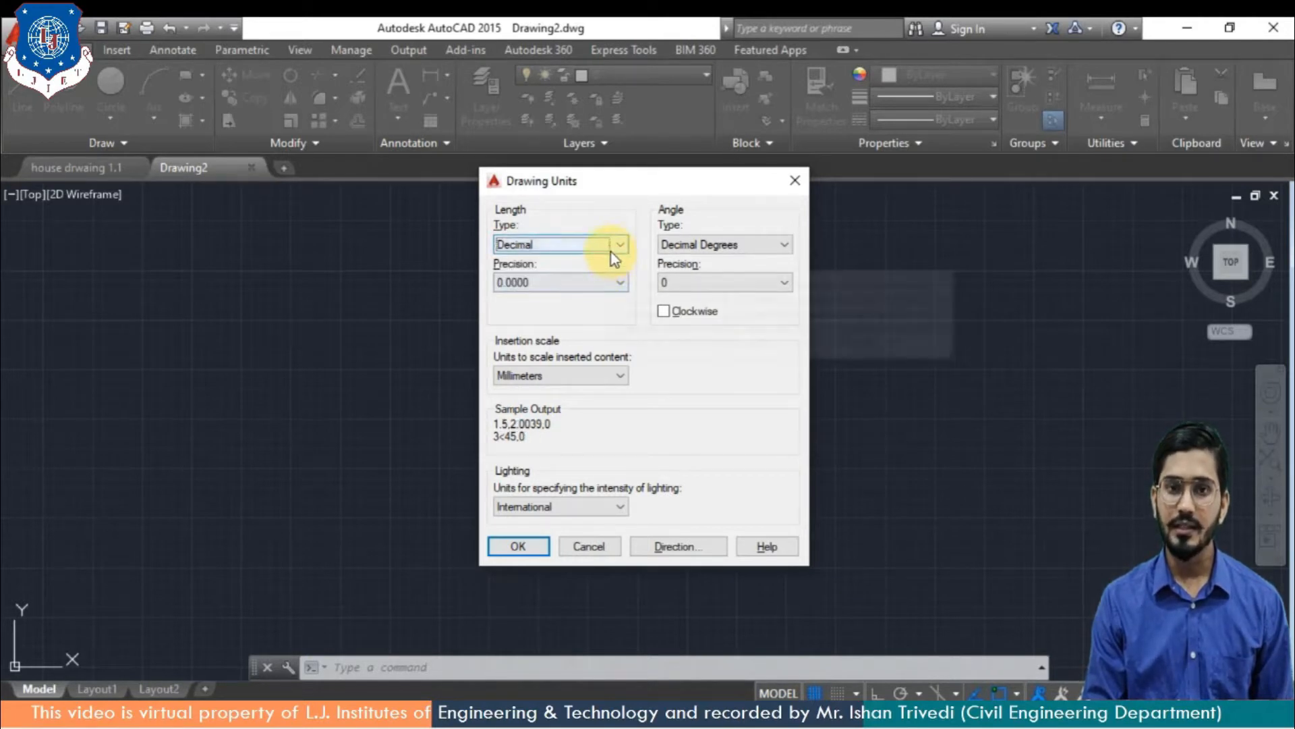
Set the length type to Engineering with a precision of 0'-0.0000"
{"action": "left_click", "coordinate": [615, 247]}
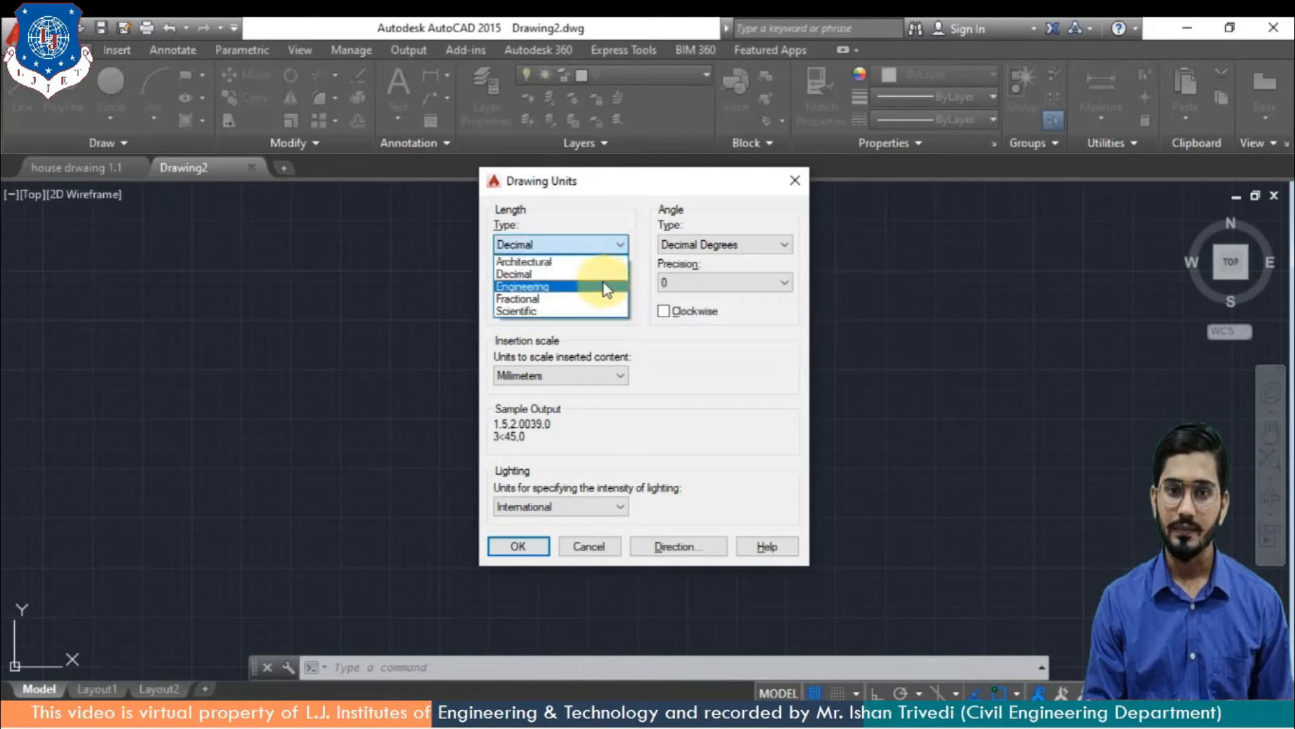
{"action": "left_click", "coordinate": [606, 288]}
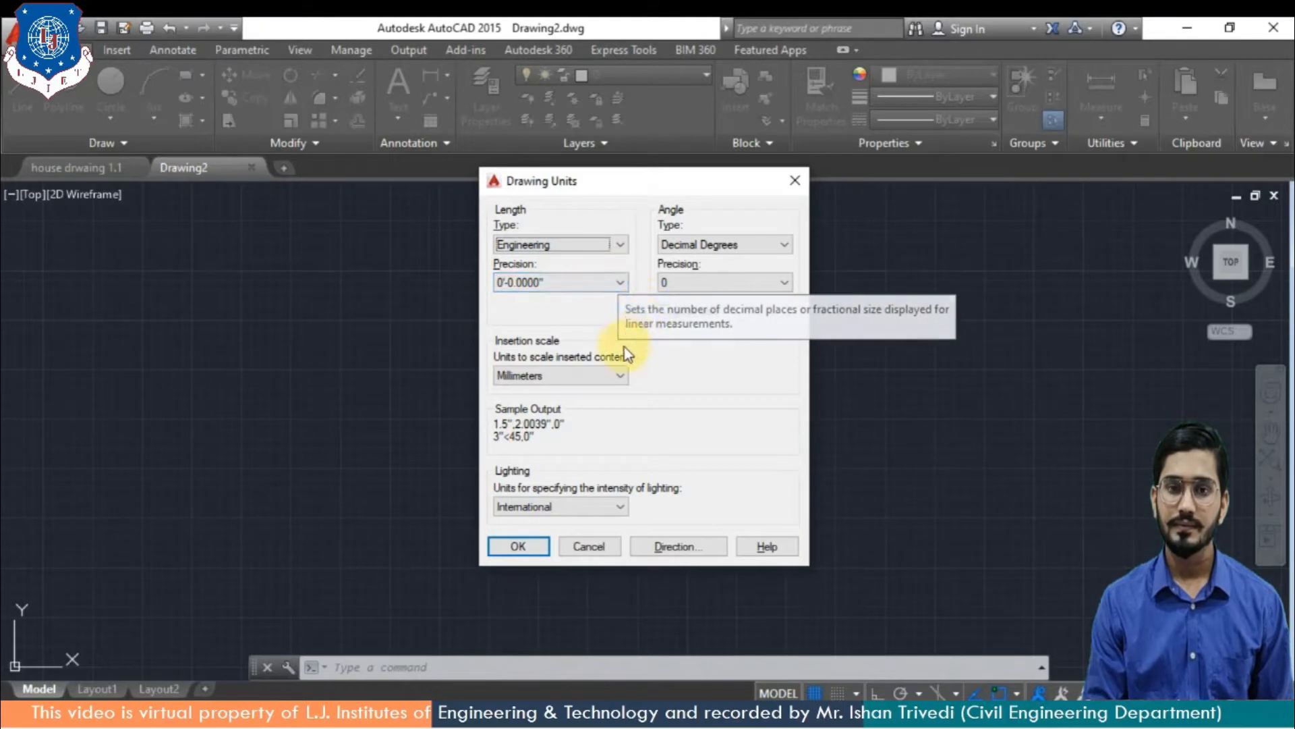
{"action": "left_click", "coordinate": [625, 282]}
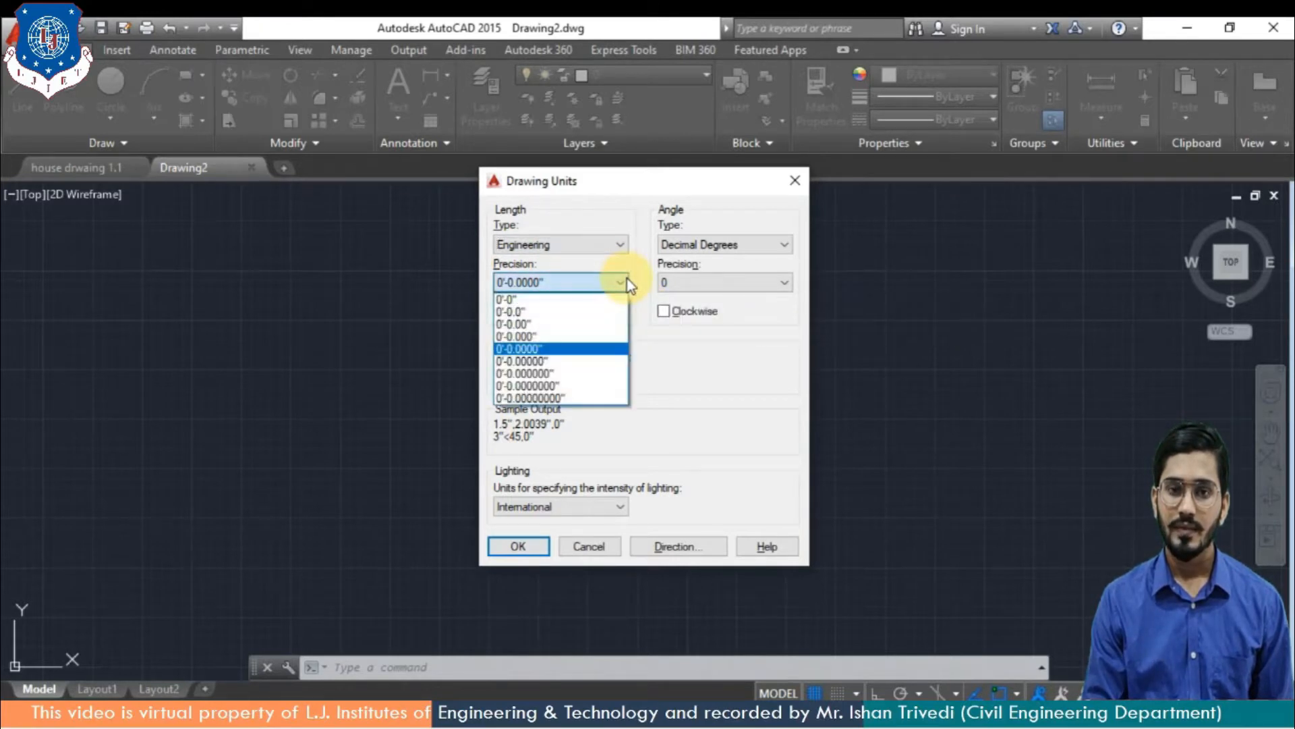
{"action": "left_click", "coordinate": [584, 349]}
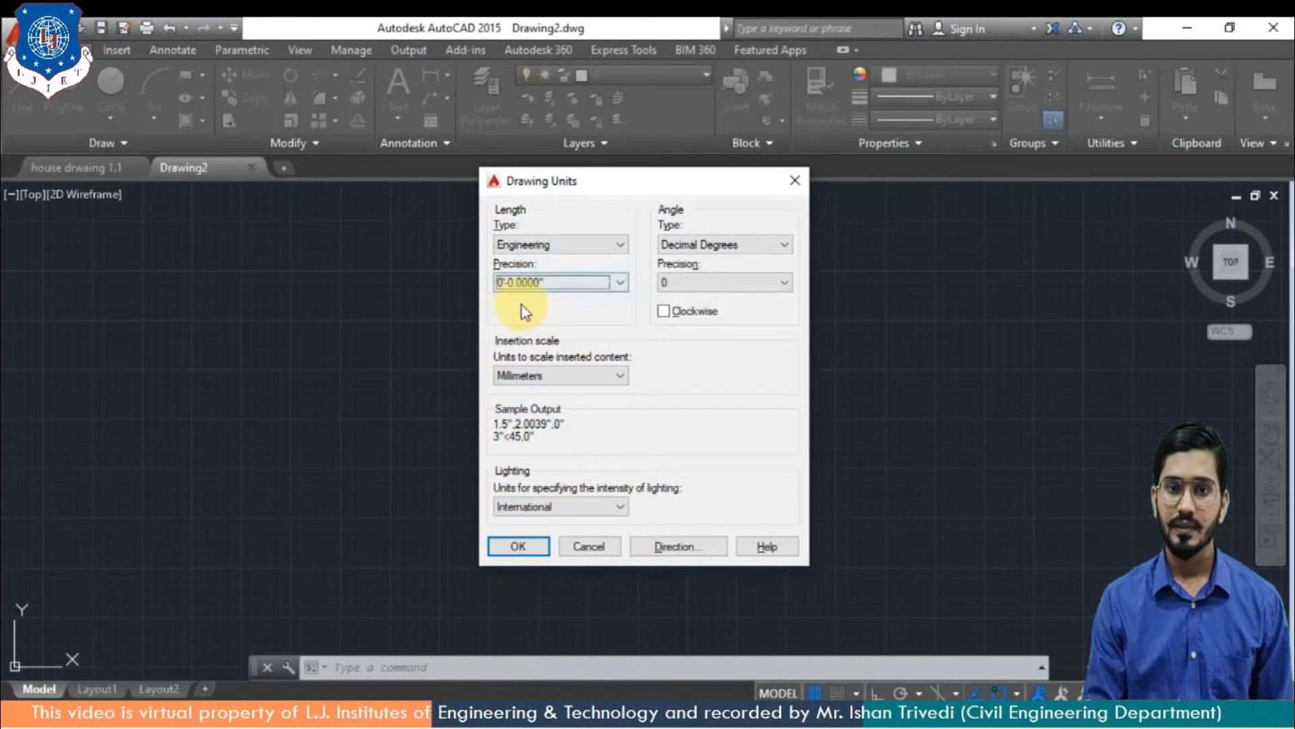
Set the insertion scale units to Meters and keep the lighting intensity units at International
{"action": "left_click", "coordinate": [624, 378]}
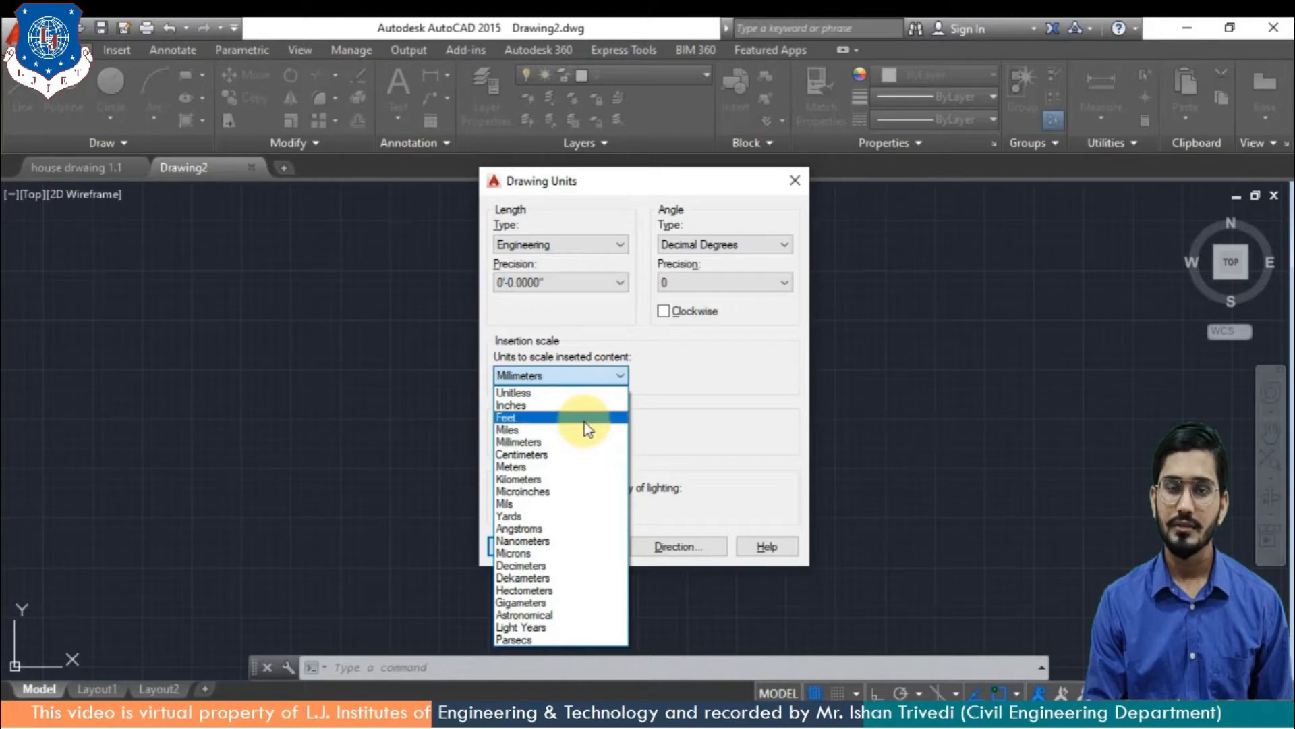
{"action": "left_click", "coordinate": [584, 466]}
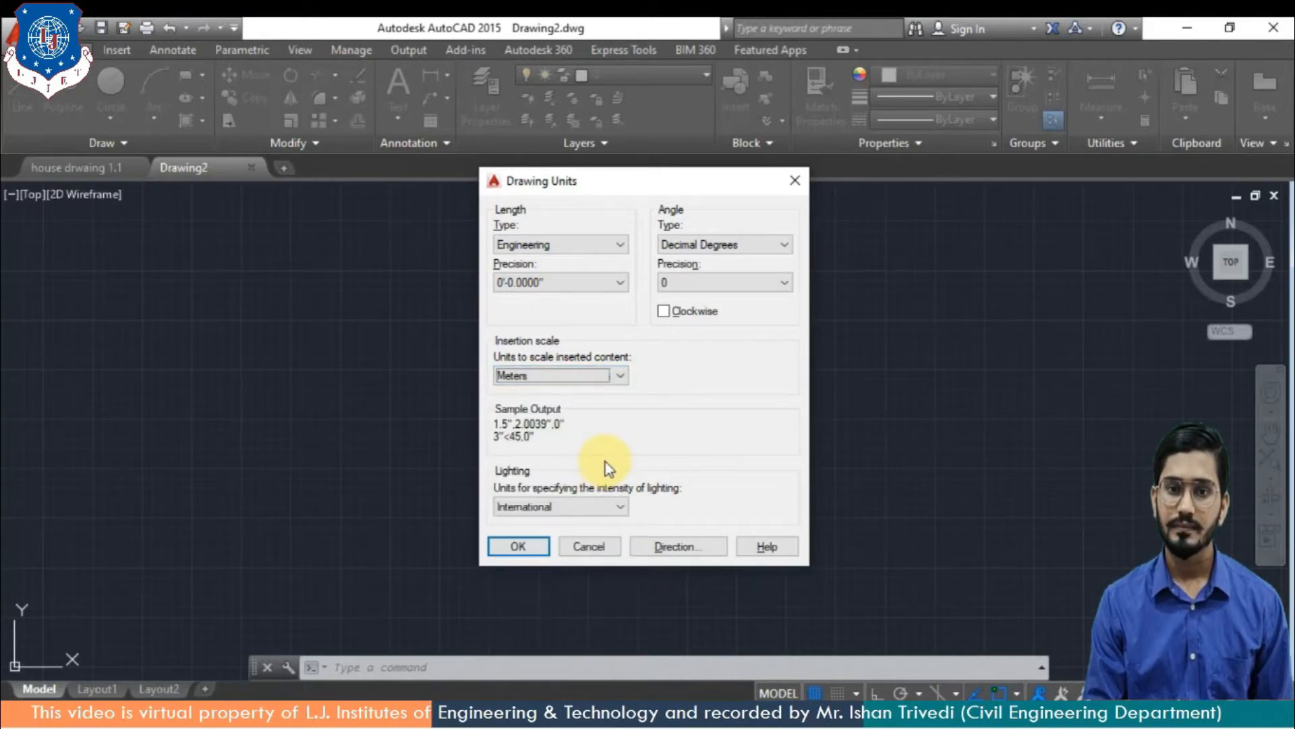
{"action": "left_click", "coordinate": [621, 375]}
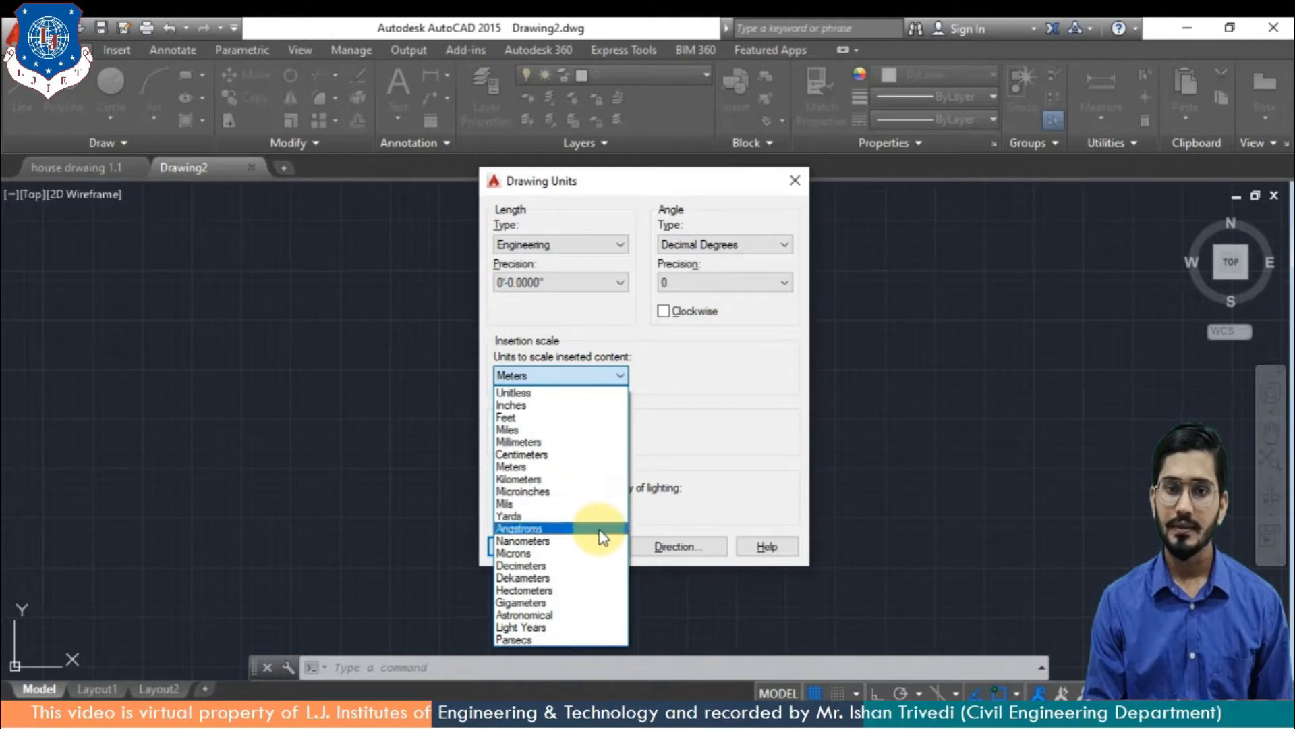
{"action": "left_click", "coordinate": [601, 467]}
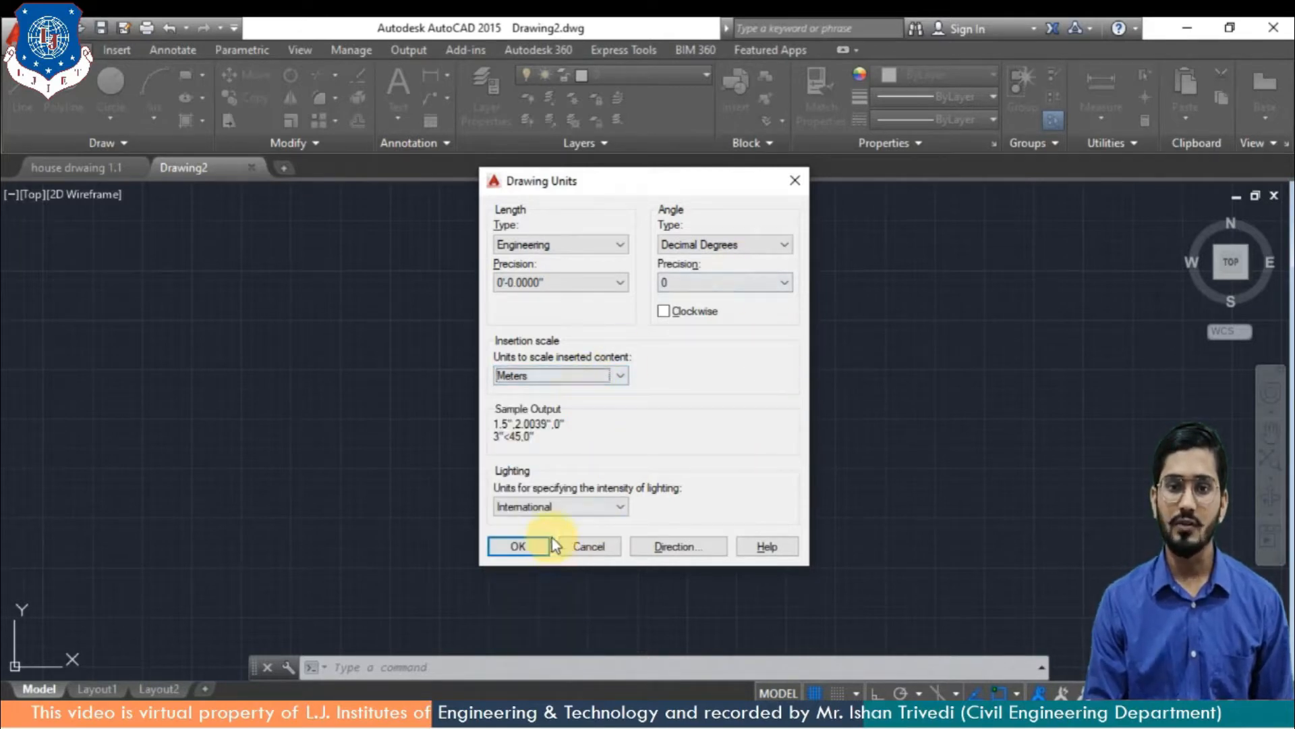
{"action": "left_click", "coordinate": [562, 512]}
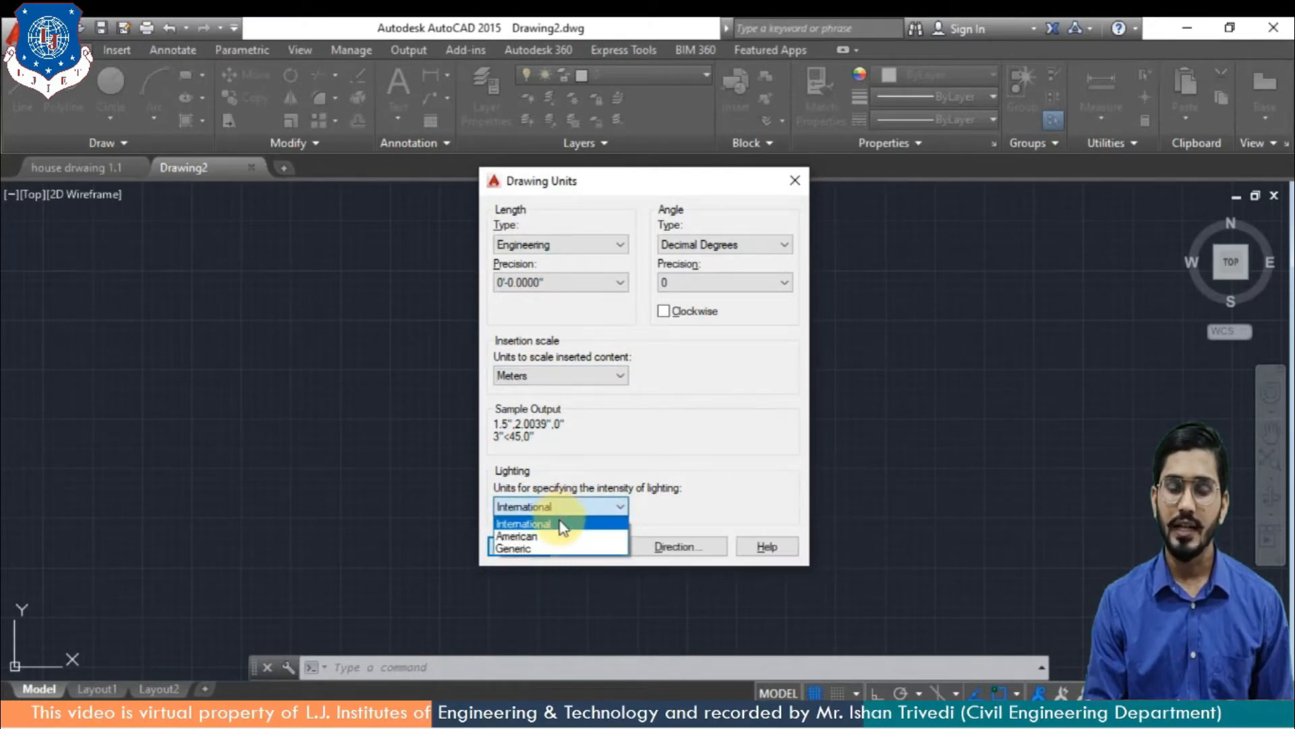
{"action": "left_click", "coordinate": [562, 524]}
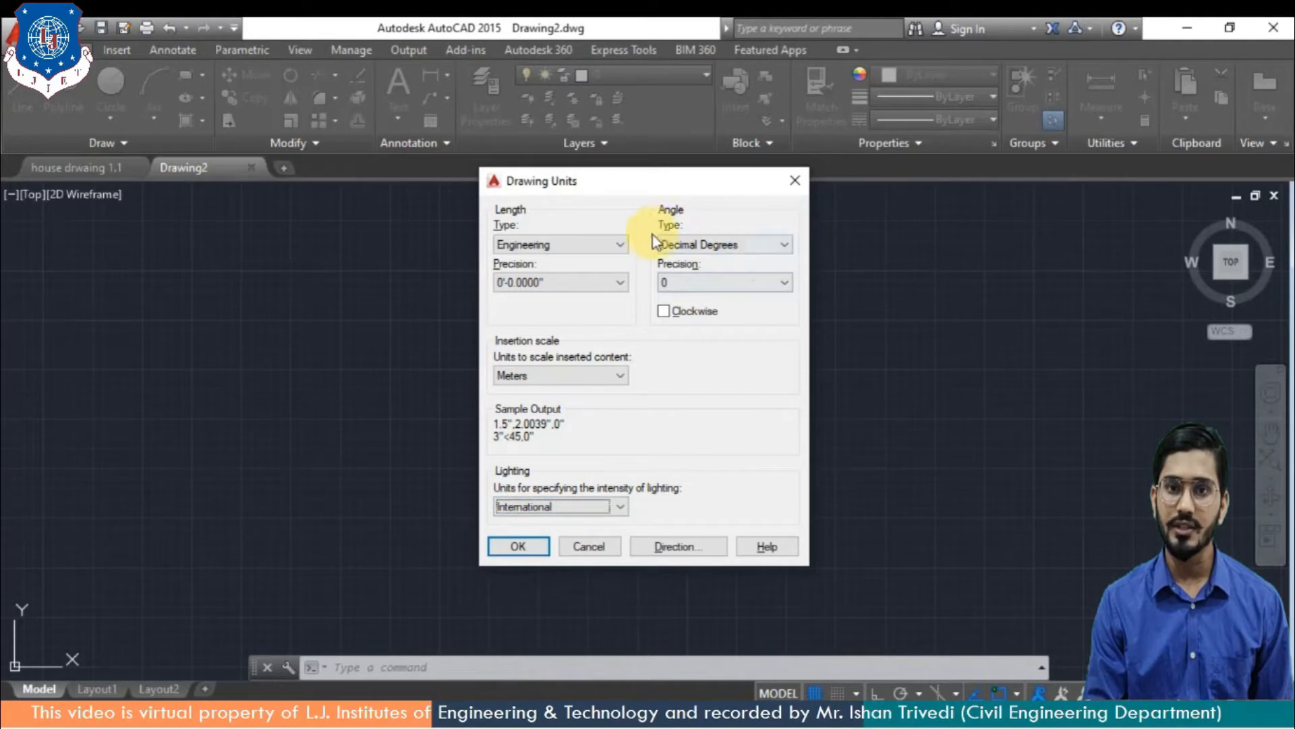
Try the Deg/Min/Sec angle type, return it to Decimal Degrees, and apply the drawing units with the selected values
{"action": "left_click", "coordinate": [739, 243]}
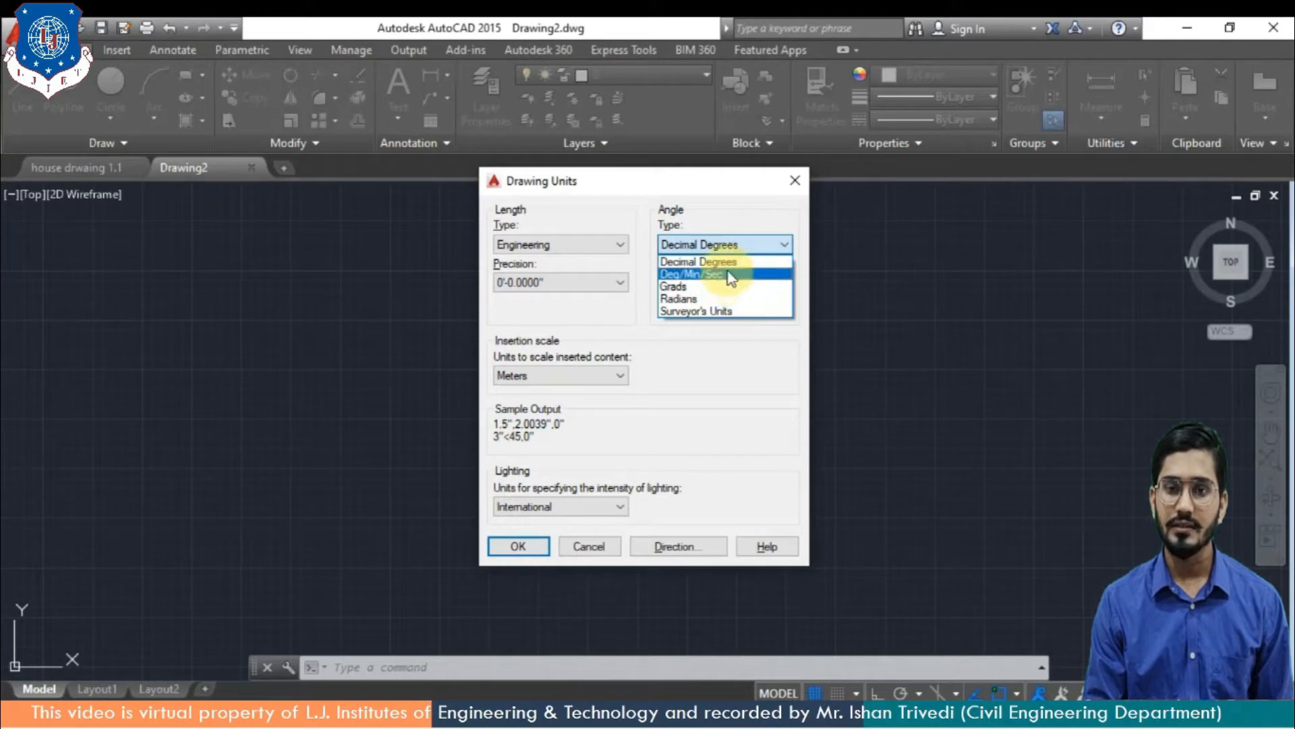
{"action": "left_click", "coordinate": [727, 272]}
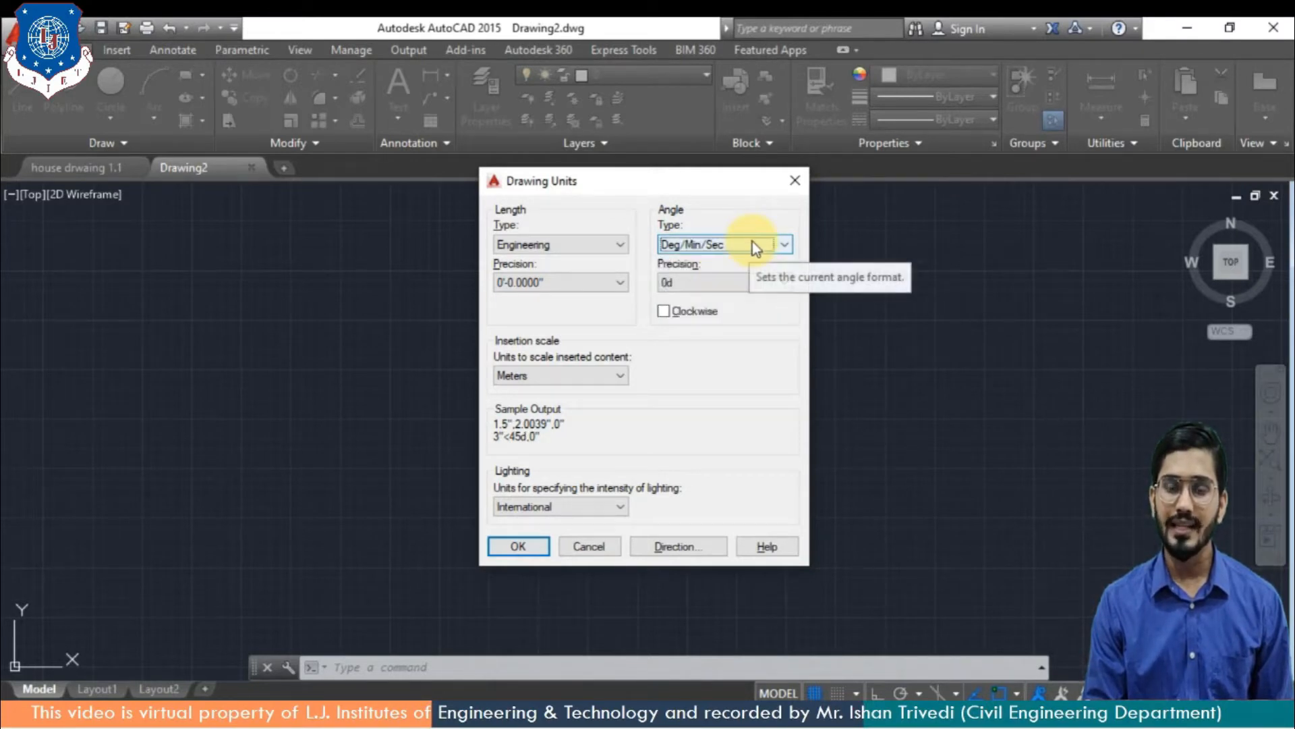
{"action": "left_click", "coordinate": [751, 242]}
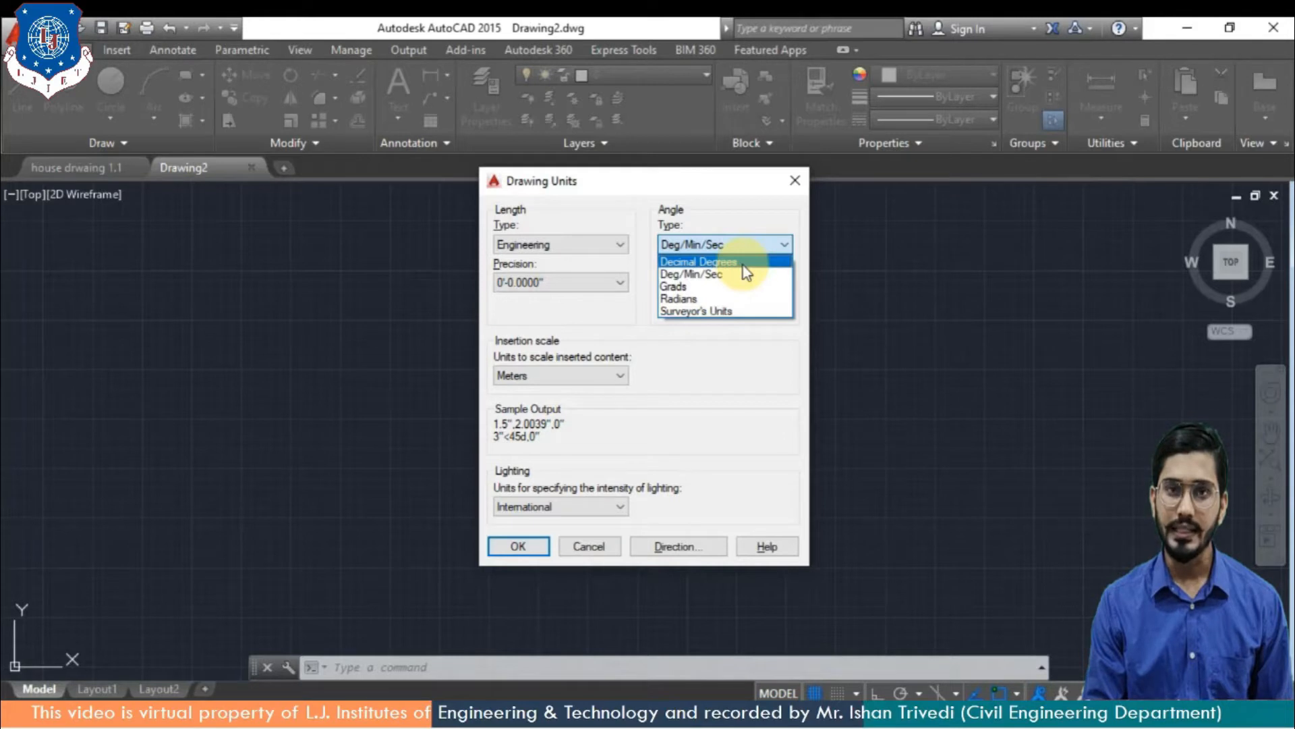
{"action": "left_click", "coordinate": [743, 265]}
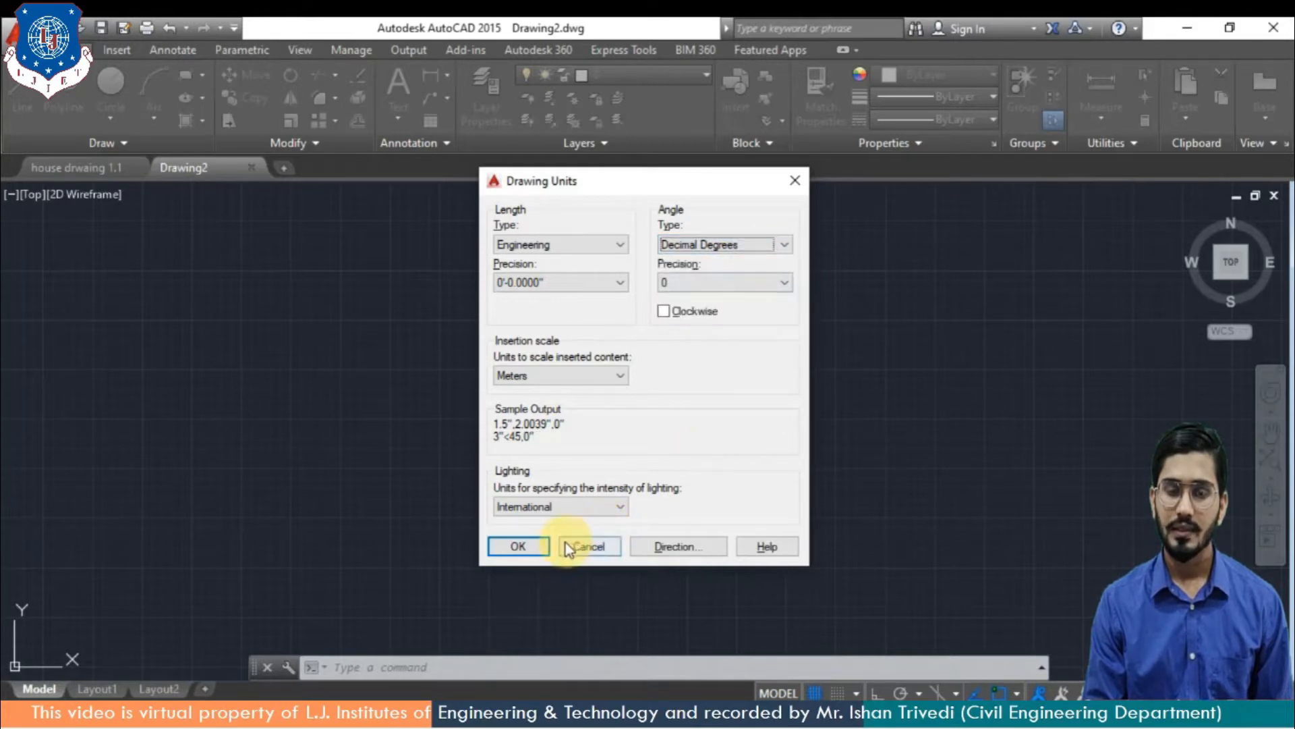
{"action": "left_click", "coordinate": [517, 545]}
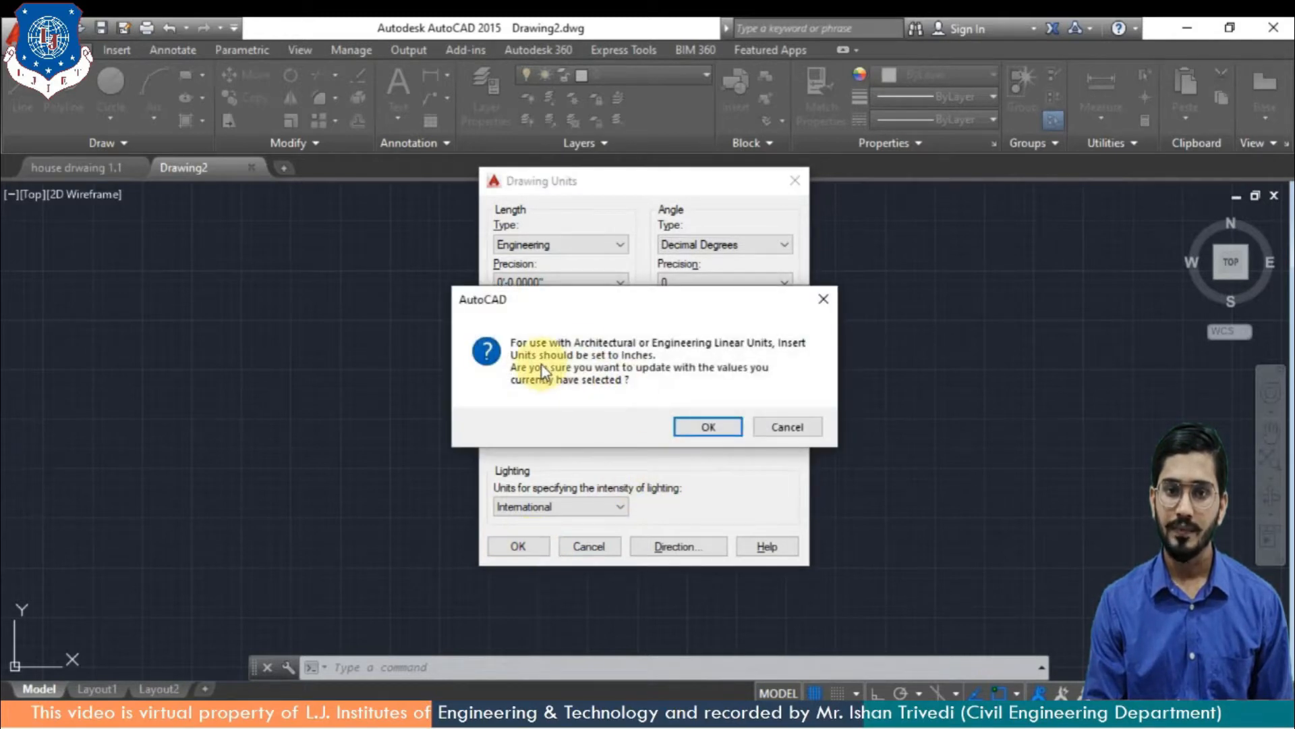
{"action": "left_click", "coordinate": [705, 427]}
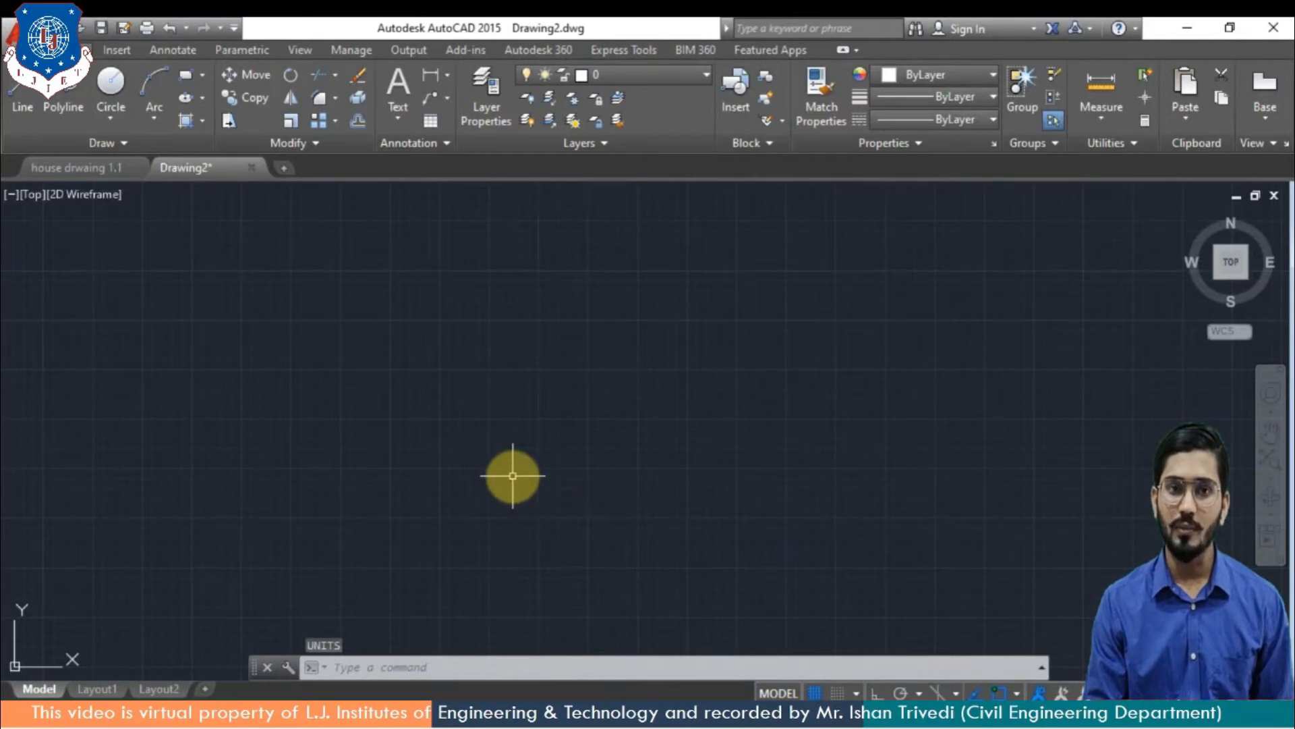
Draw a horizontal line 4 units long in the empty drawing area with Ortho mode on
{"action": "type", "text": "l"}
{"action": "key", "text": "Return"}
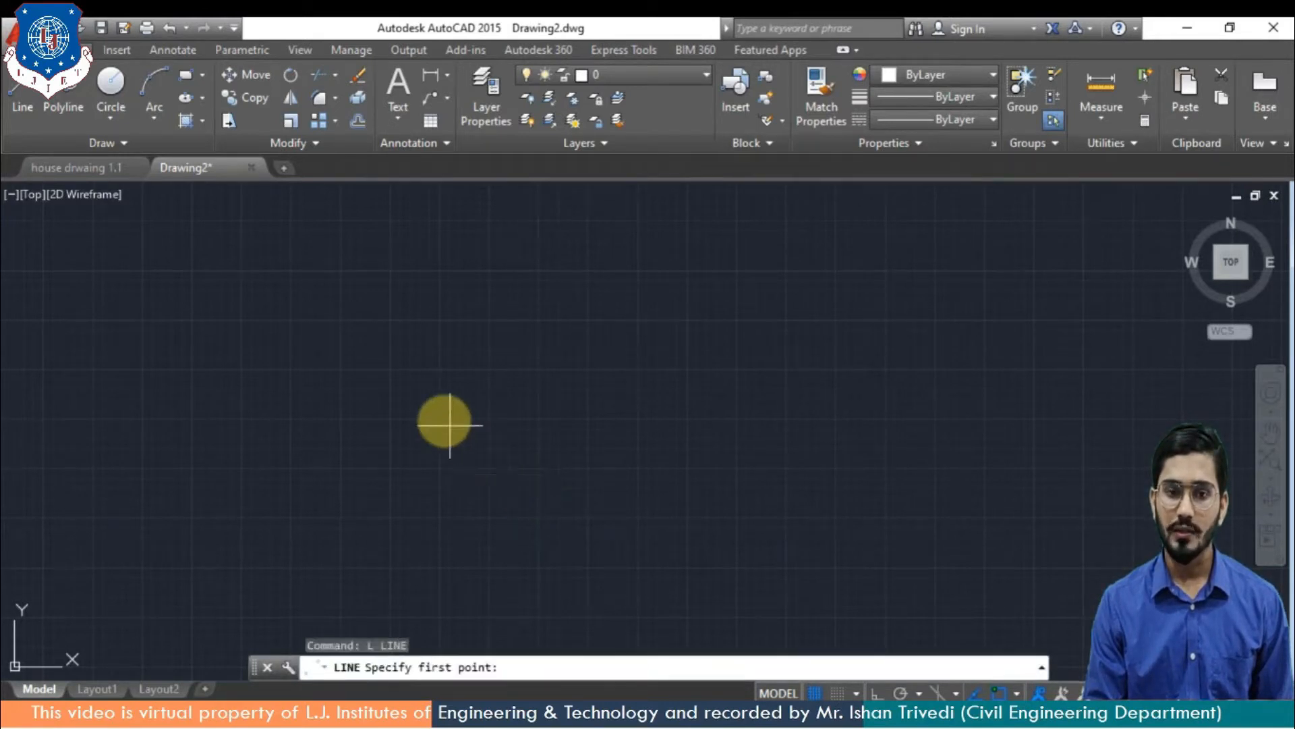
{"action": "left_click", "coordinate": [442, 416]}
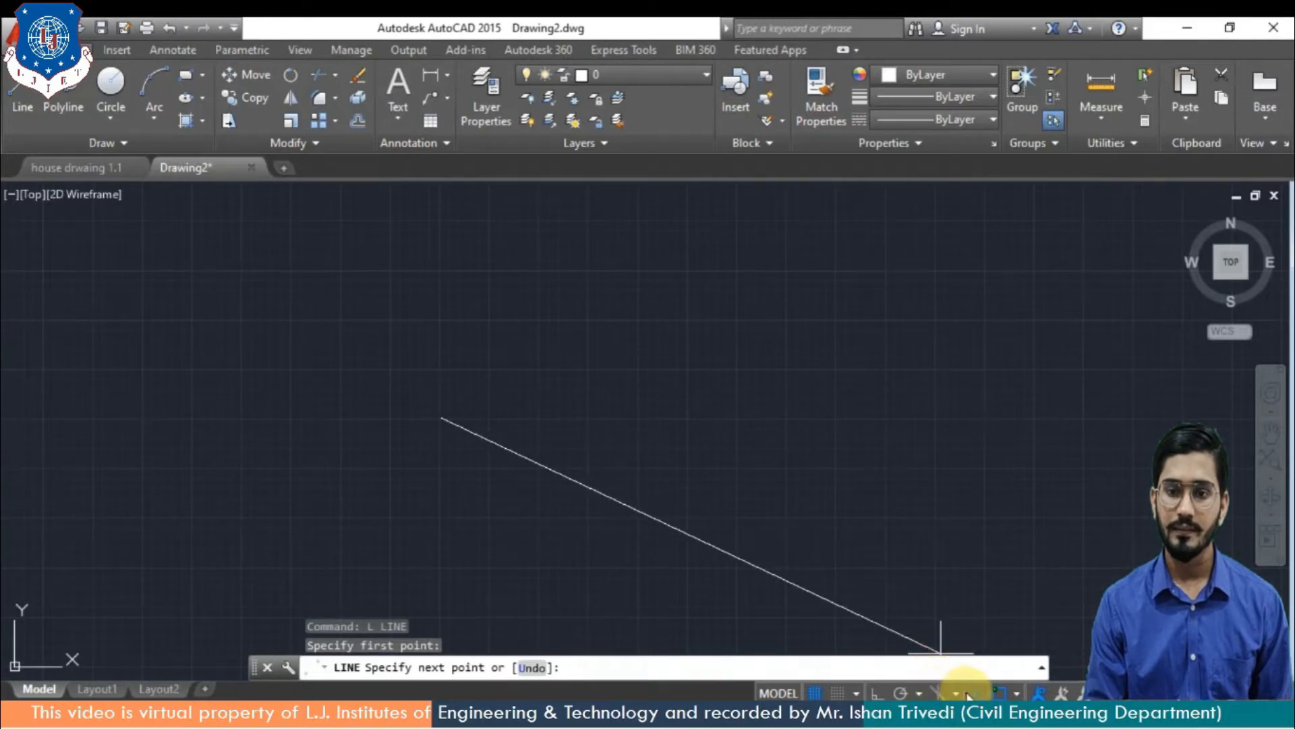
{"action": "left_click", "coordinate": [875, 692]}
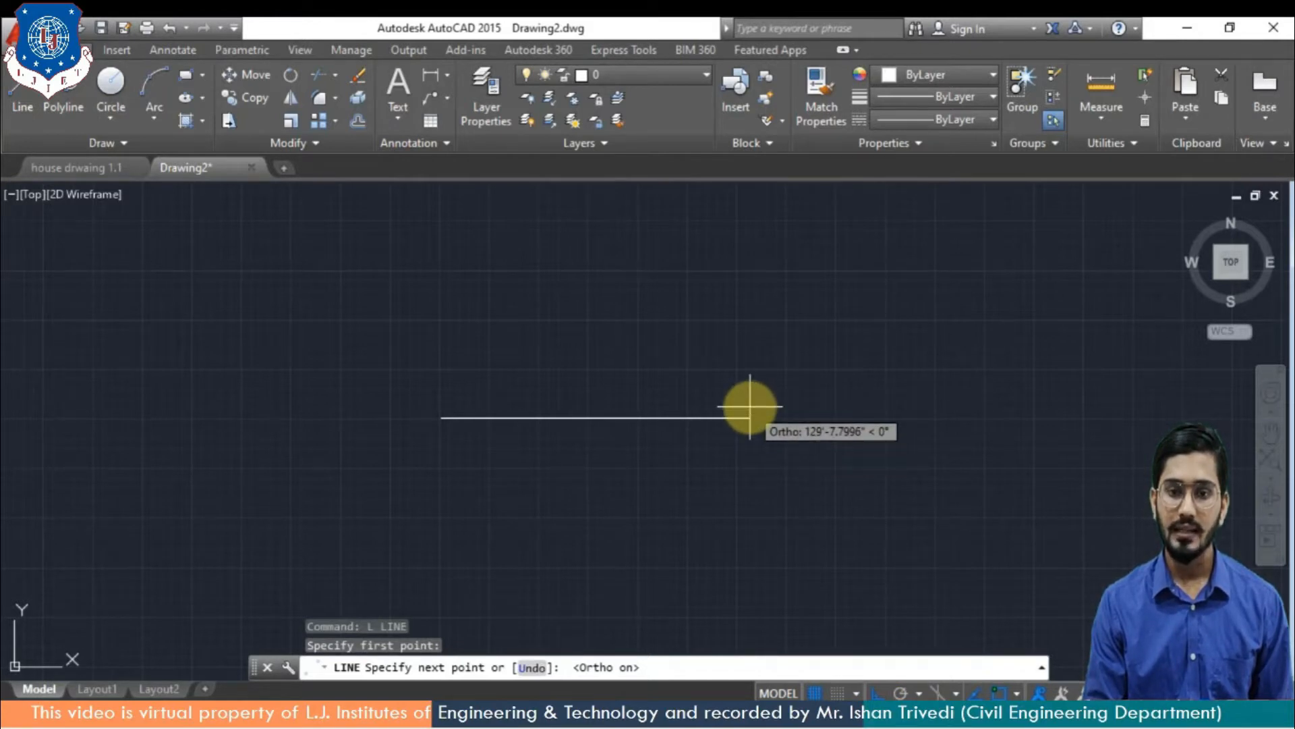
{"action": "type", "text": "4"}
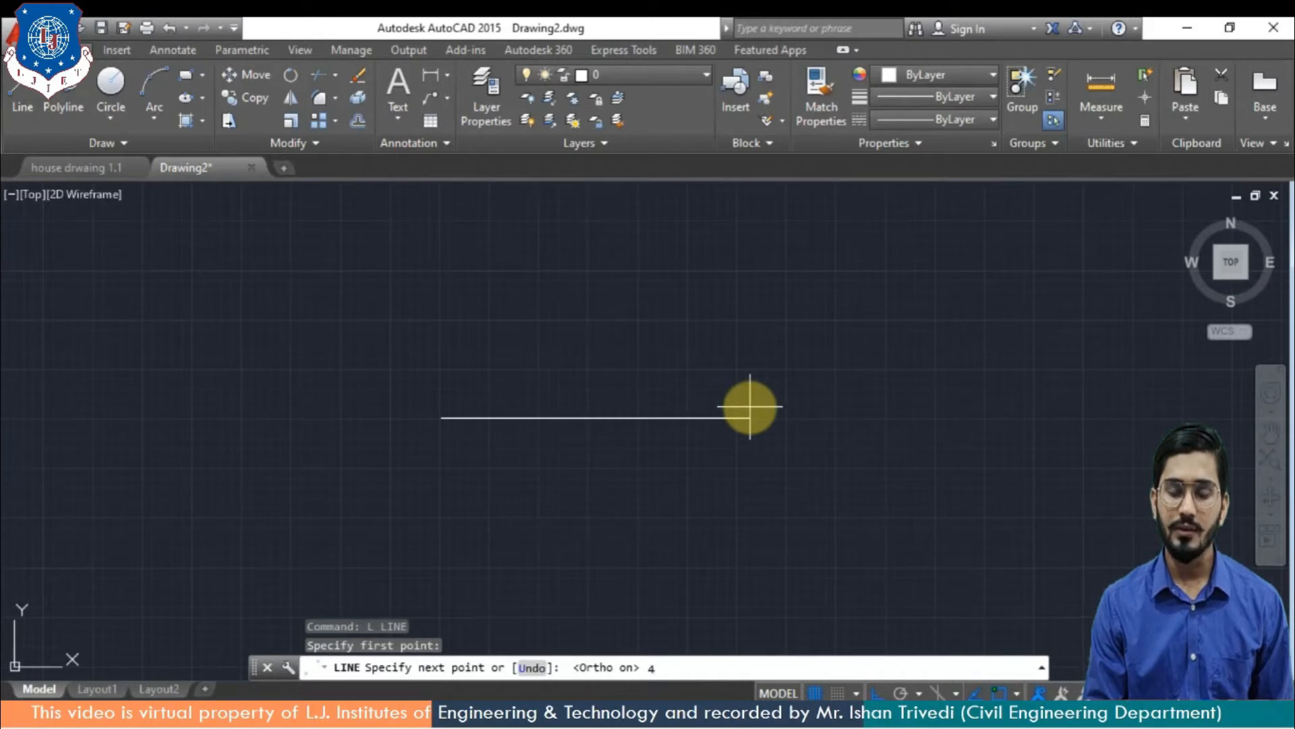
{"action": "key", "text": "Return"}
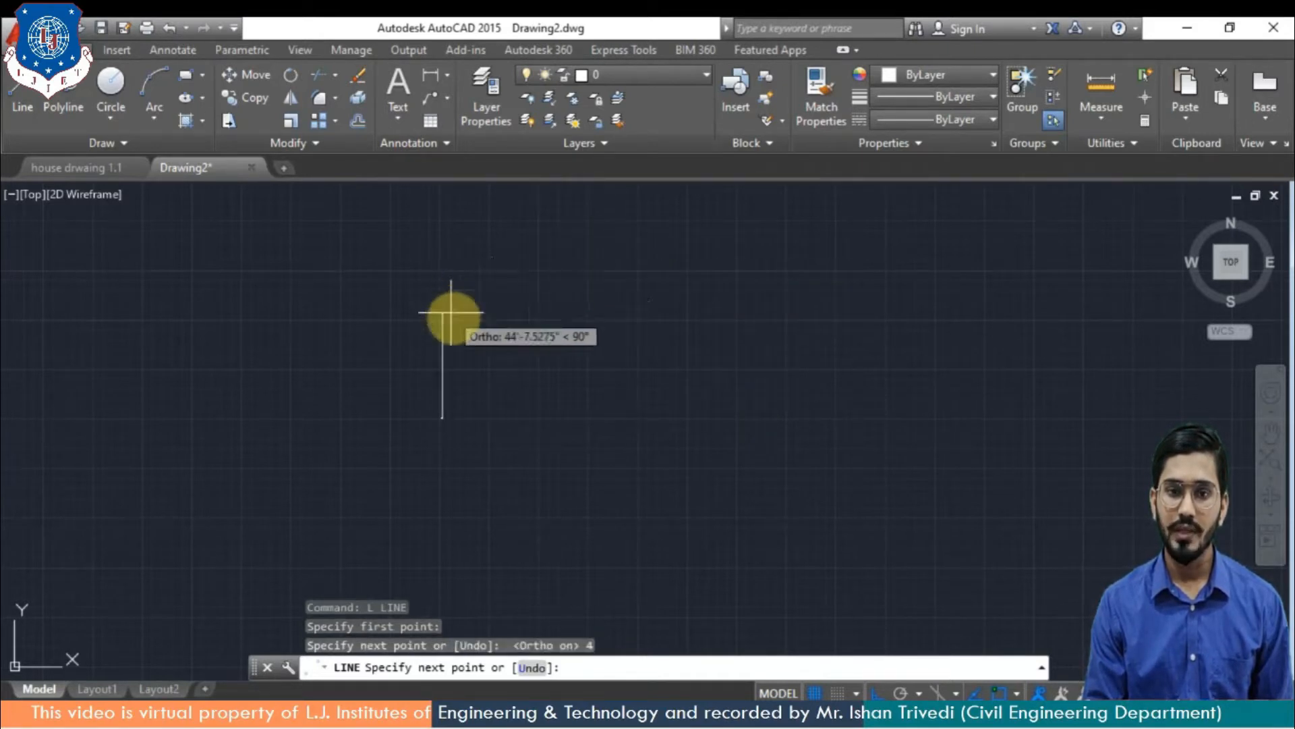
{"action": "key", "text": "Escape"}
Add a linear dimension between the line's two endpoints, placing it just below the line
{"action": "scroll", "coordinate": [462, 402], "scroll_direction": "up", "scroll_amount": 5}
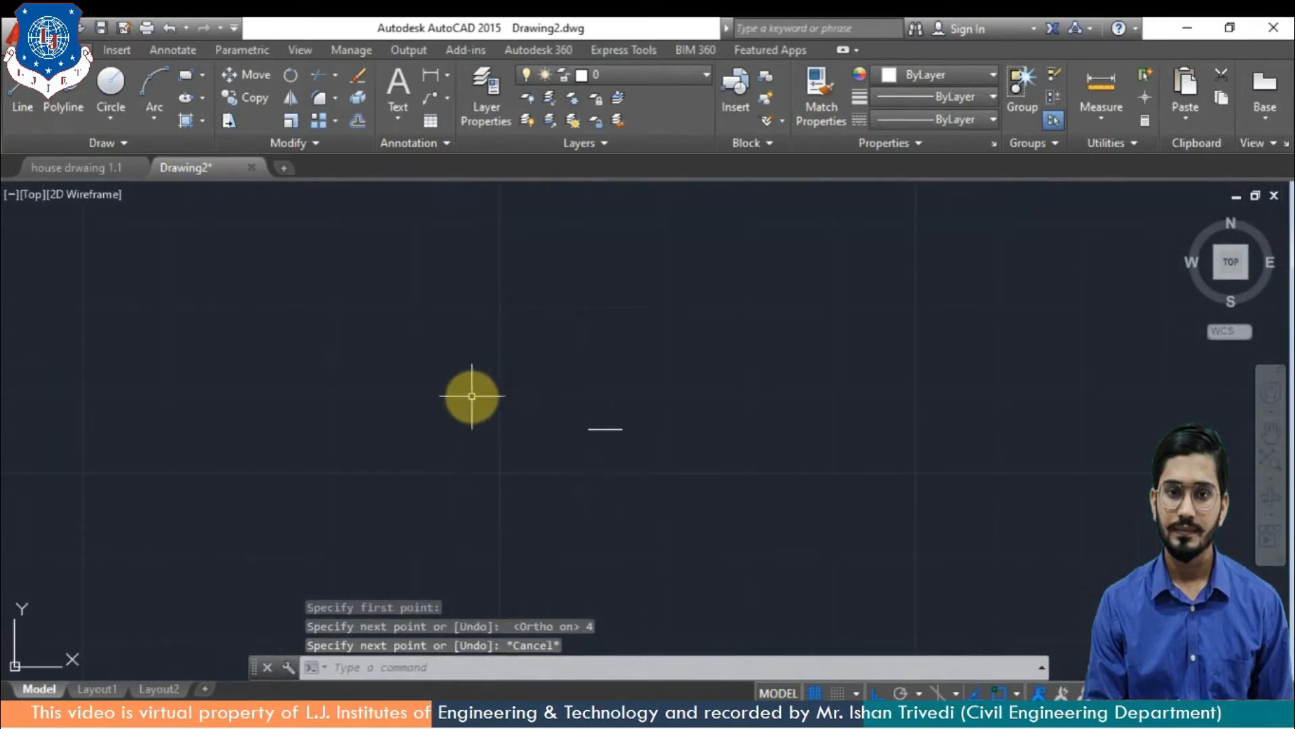
{"action": "scroll", "coordinate": [641, 357], "scroll_direction": "up", "scroll_amount": 2}
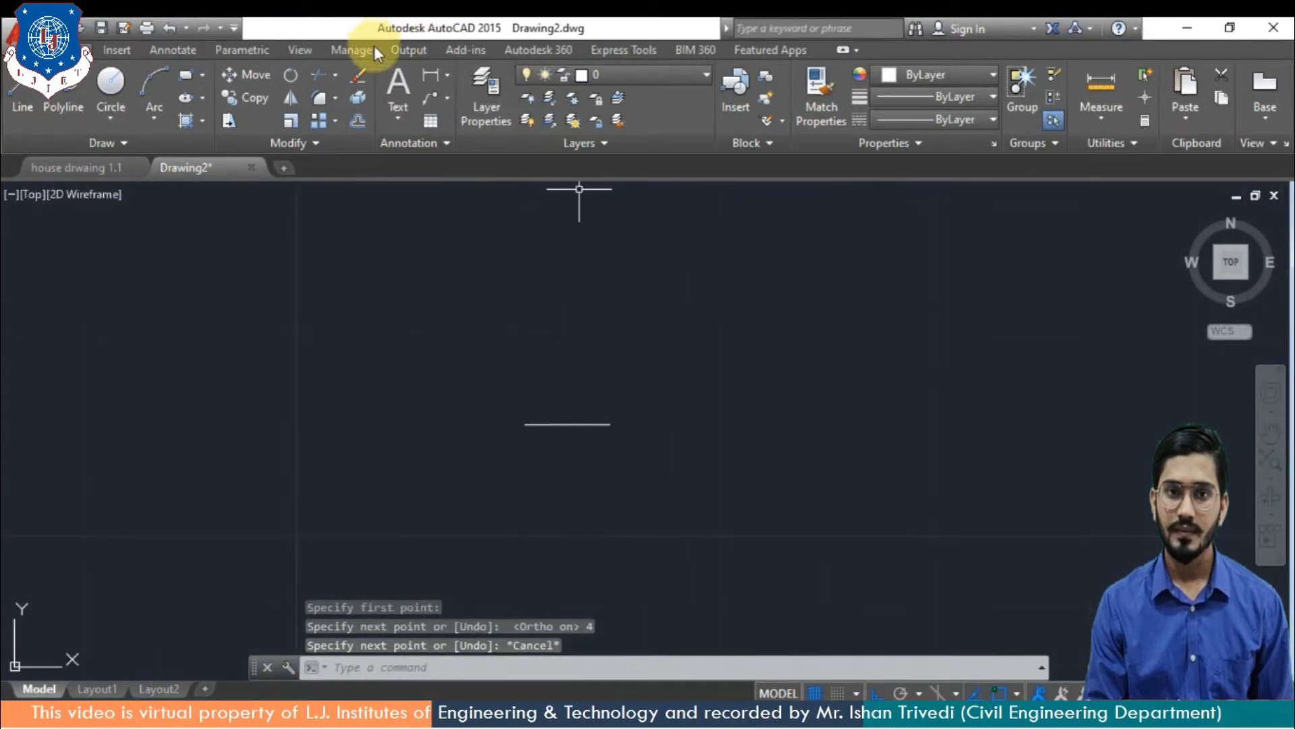
{"action": "left_click", "coordinate": [423, 79]}
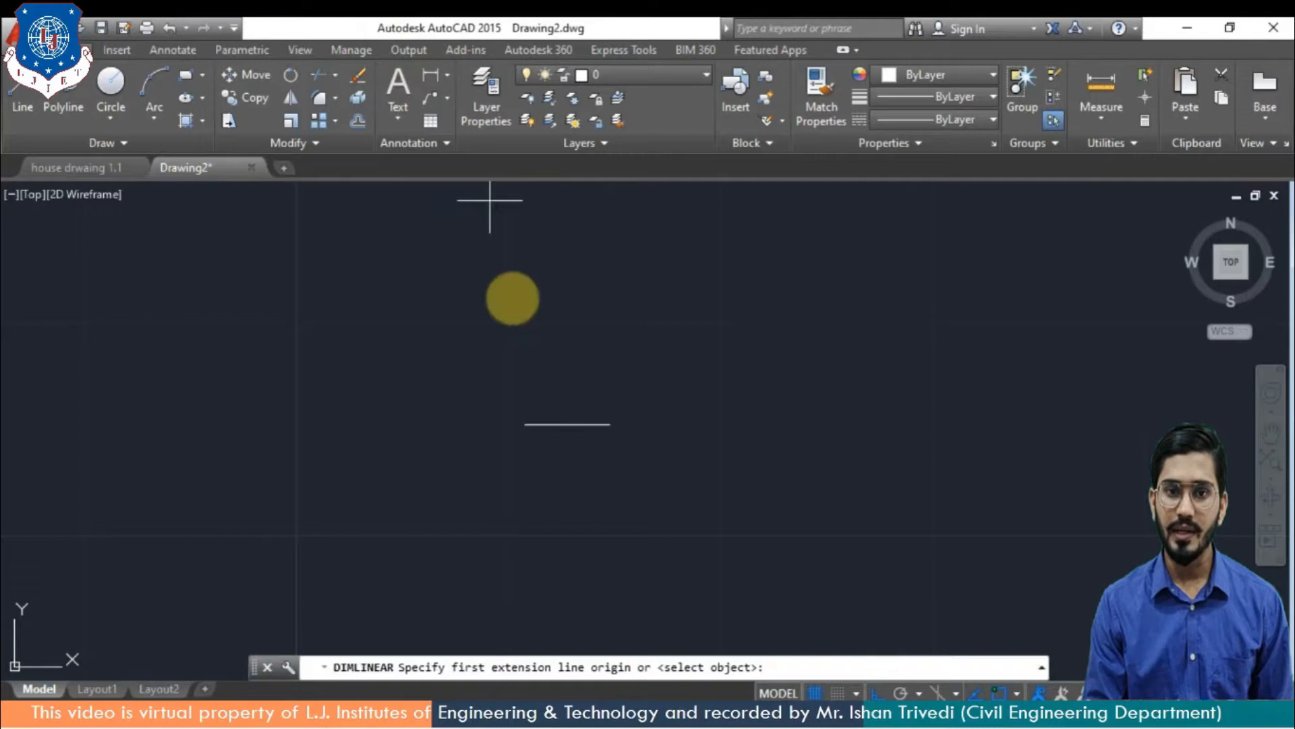
{"action": "left_click", "coordinate": [519, 429]}
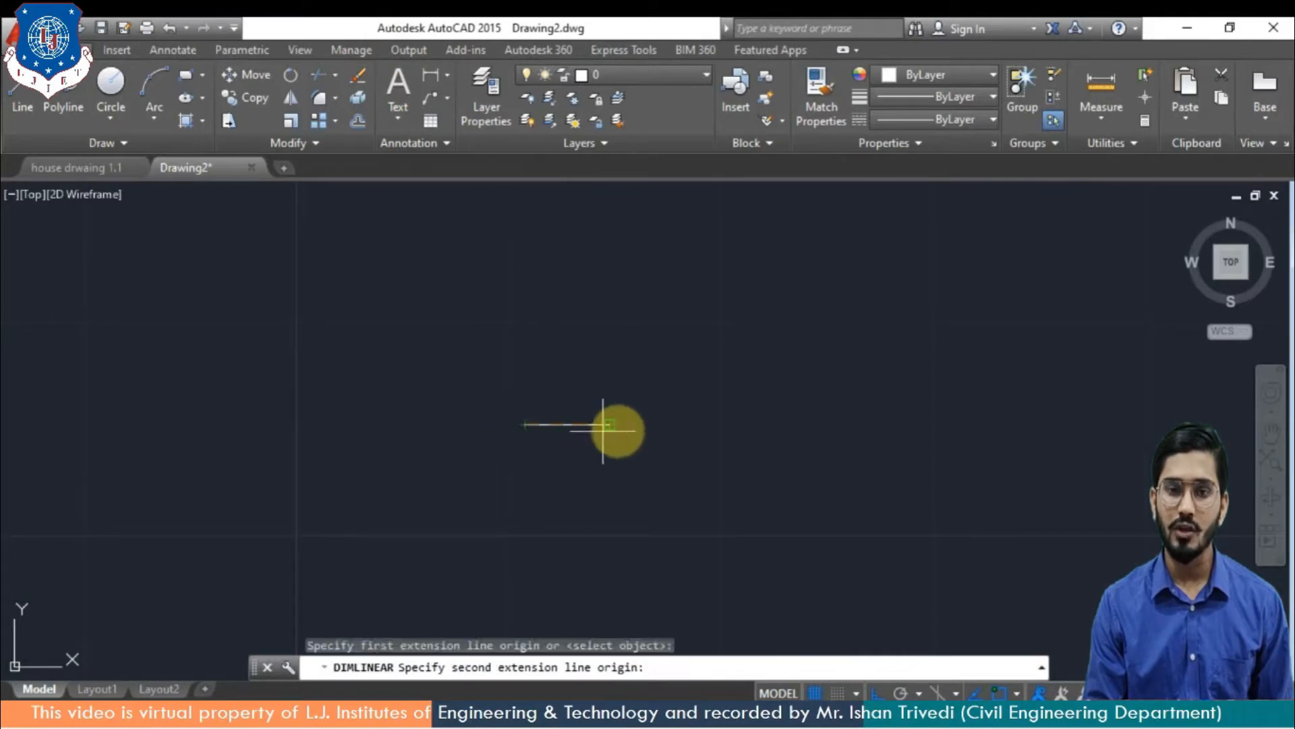
{"action": "left_click", "coordinate": [609, 425]}
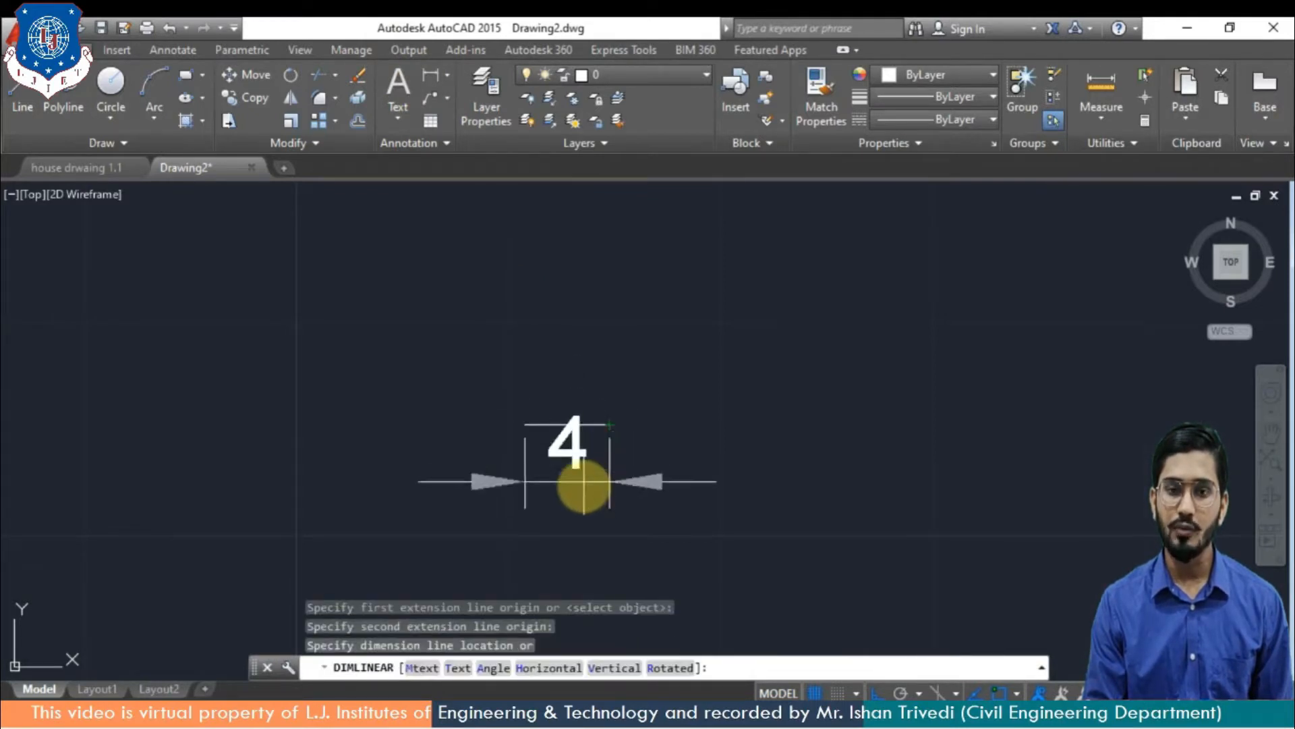
{"action": "left_click", "coordinate": [585, 492]}
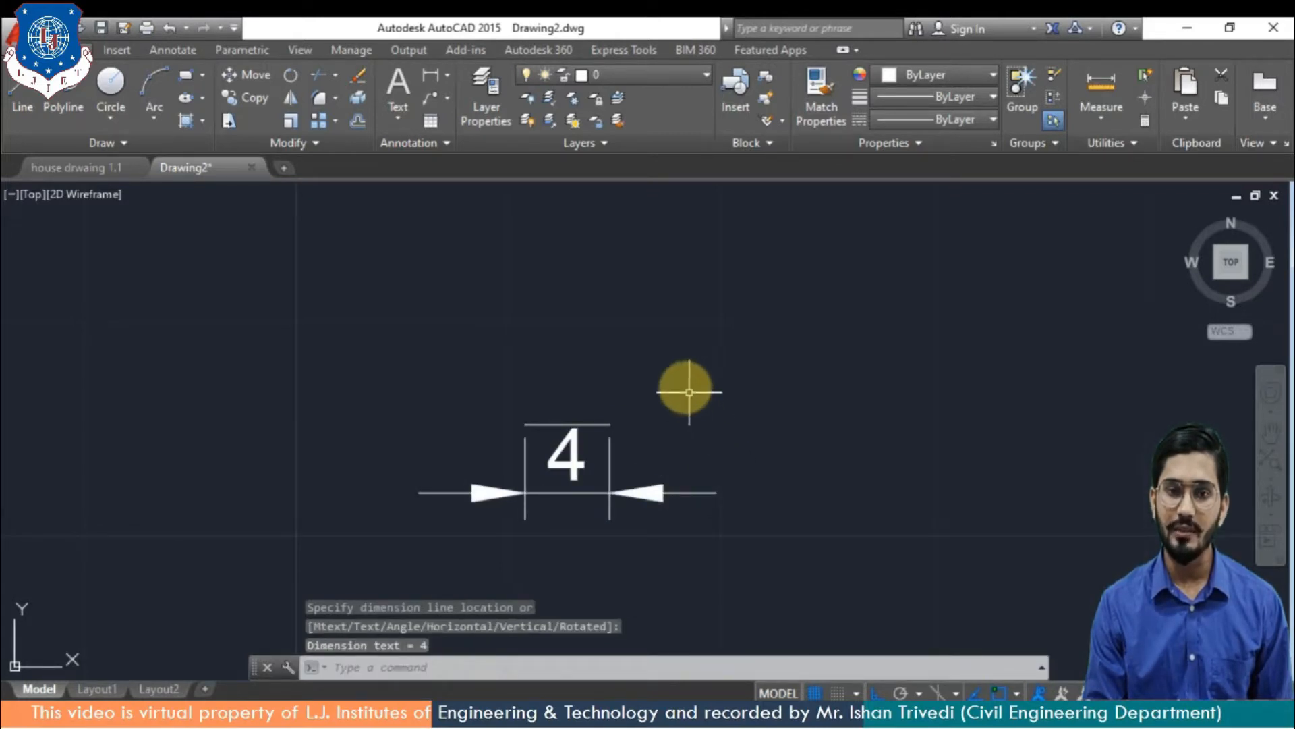
Delete the horizontal line together with its linear dimension
{"action": "left_click", "coordinate": [660, 356]}
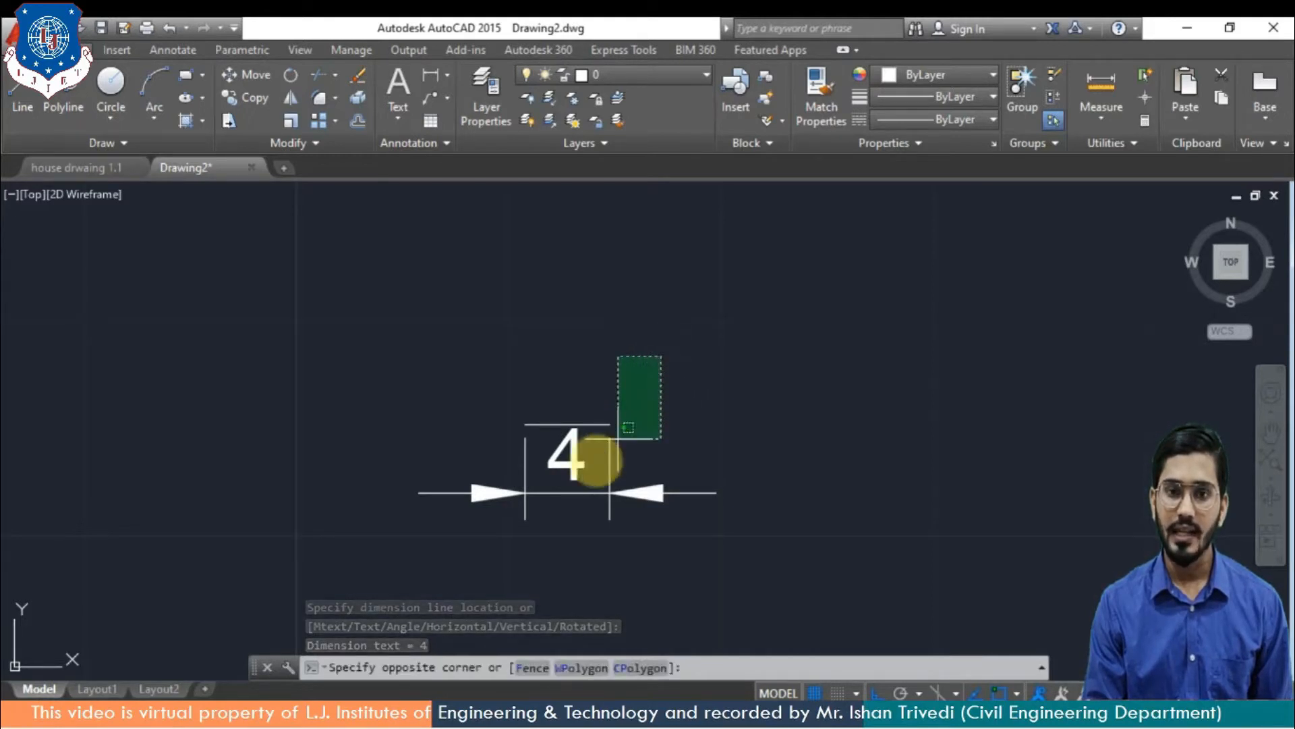
{"action": "left_click", "coordinate": [481, 512]}
{"action": "key", "text": "Delete"}
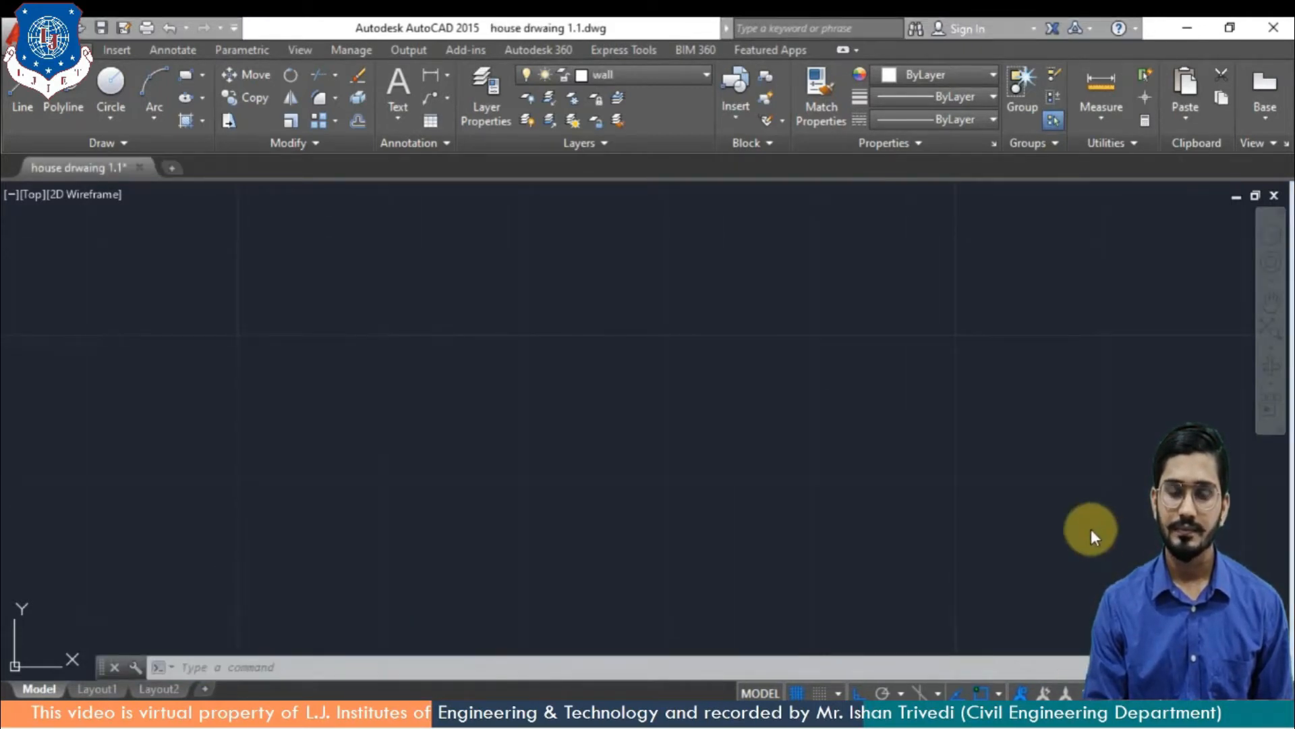
Draw a chain of lines with Ortho: a long horizontal, 1 unit up, 10 units back to the left, and a freehand vertical downward
{"action": "left_click", "coordinate": [279, 672]}
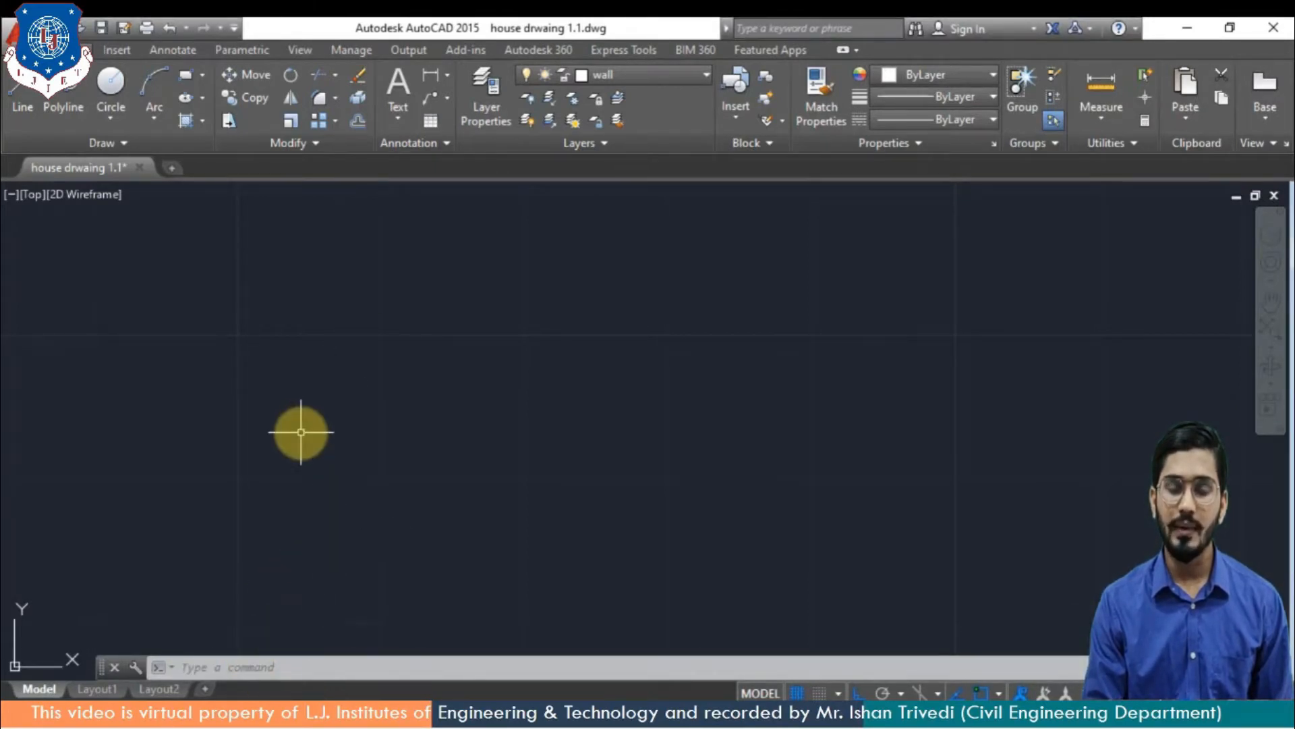
{"action": "type", "text": "L"}
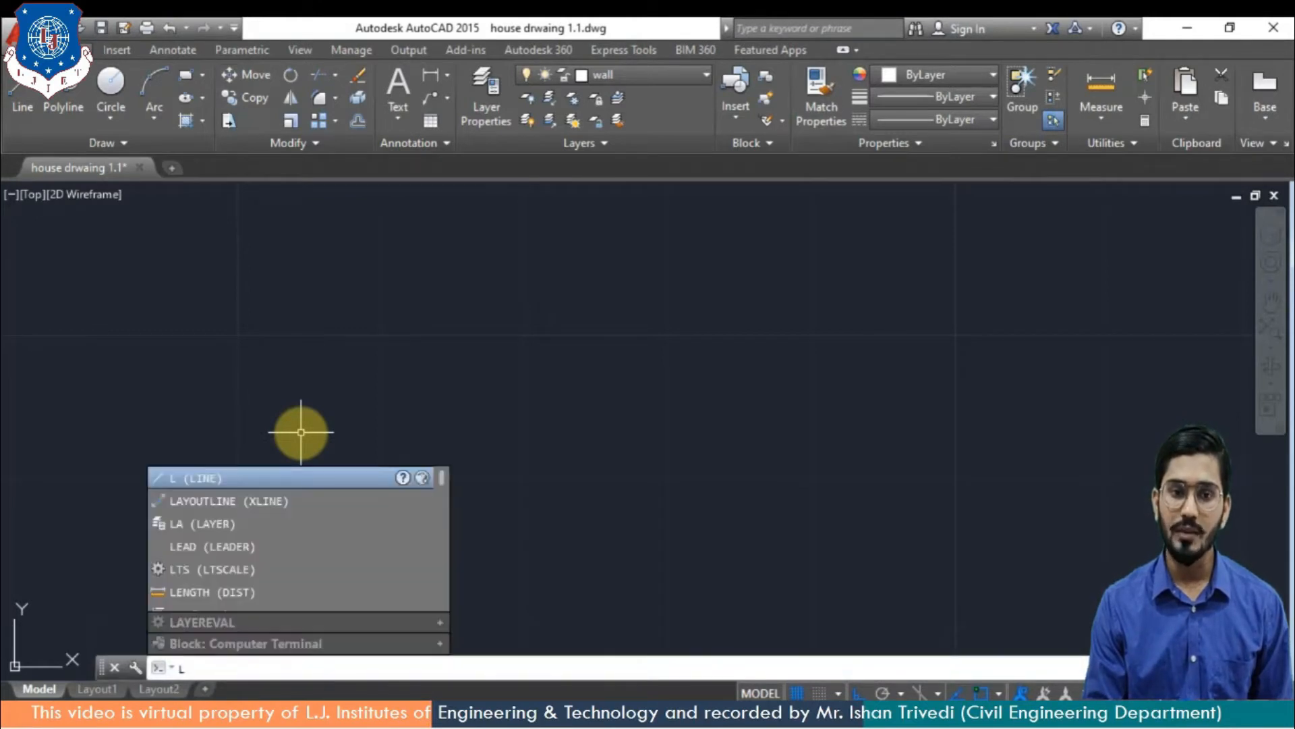
{"action": "key", "text": "Return"}
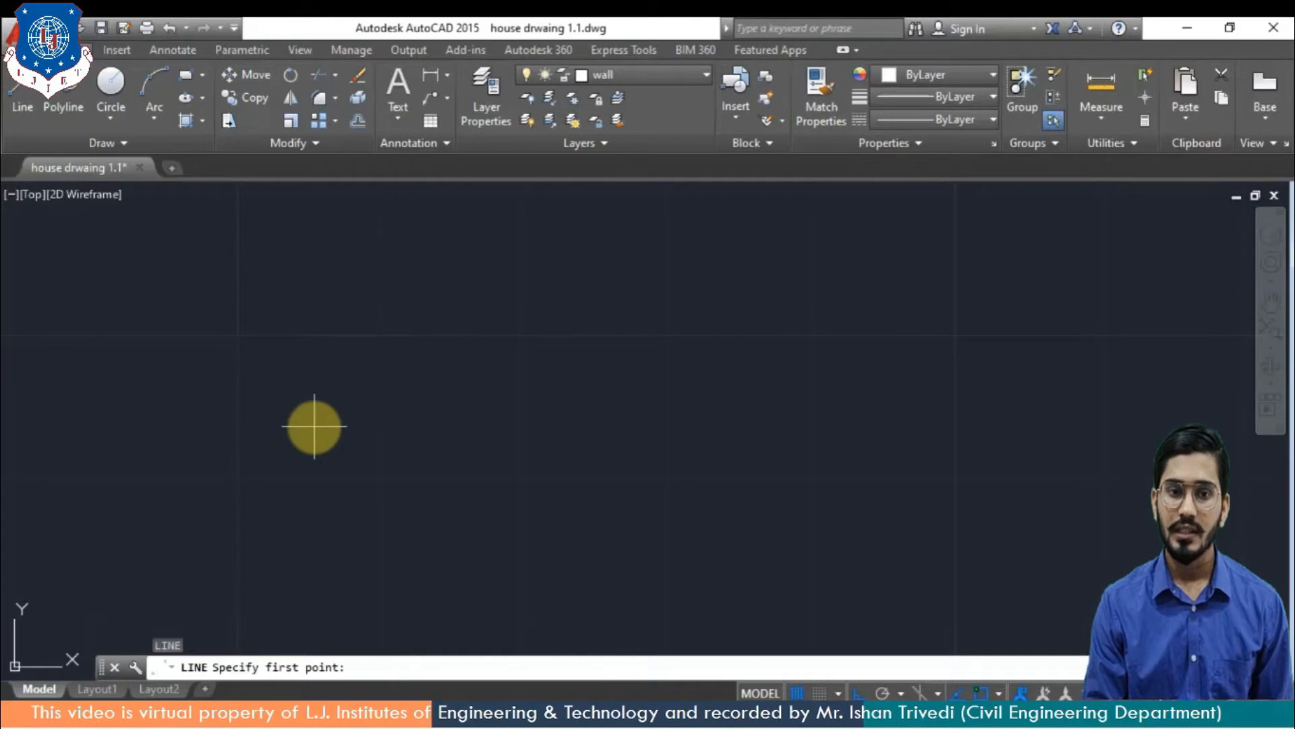
{"action": "left_click", "coordinate": [314, 427]}
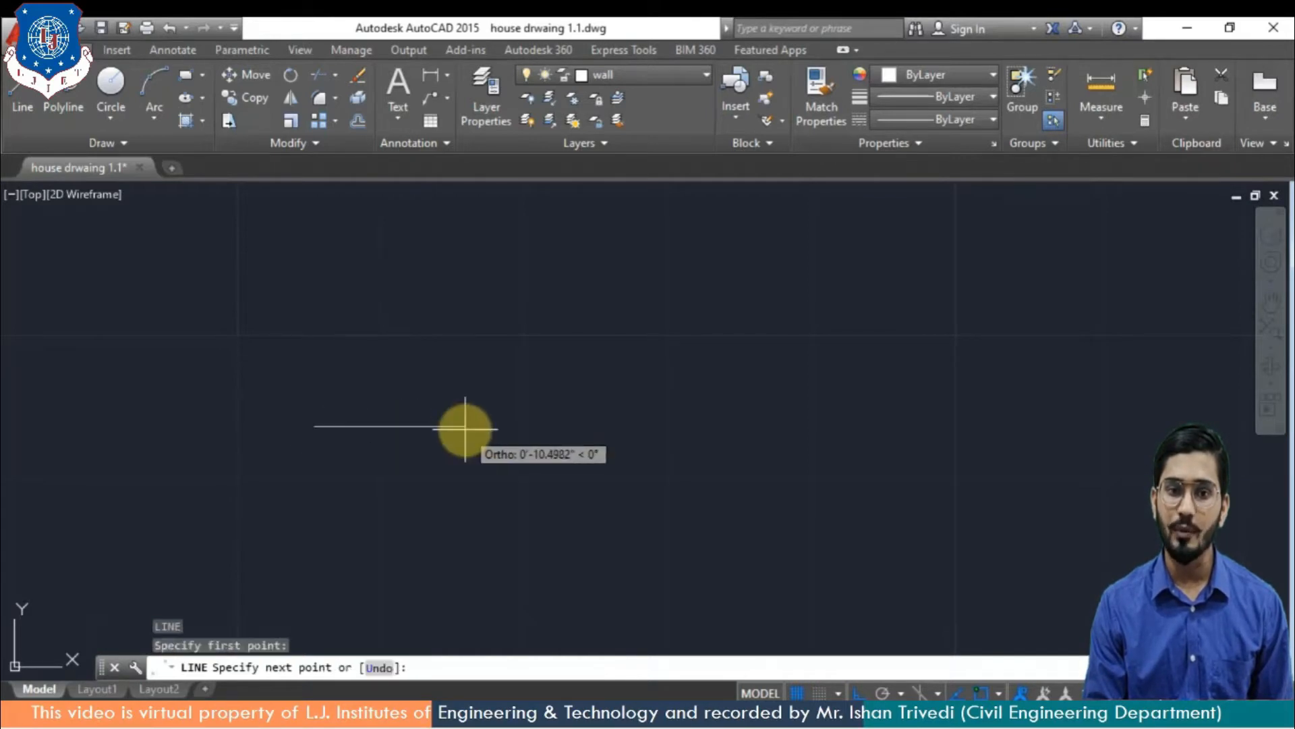
{"action": "left_click", "coordinate": [724, 427]}
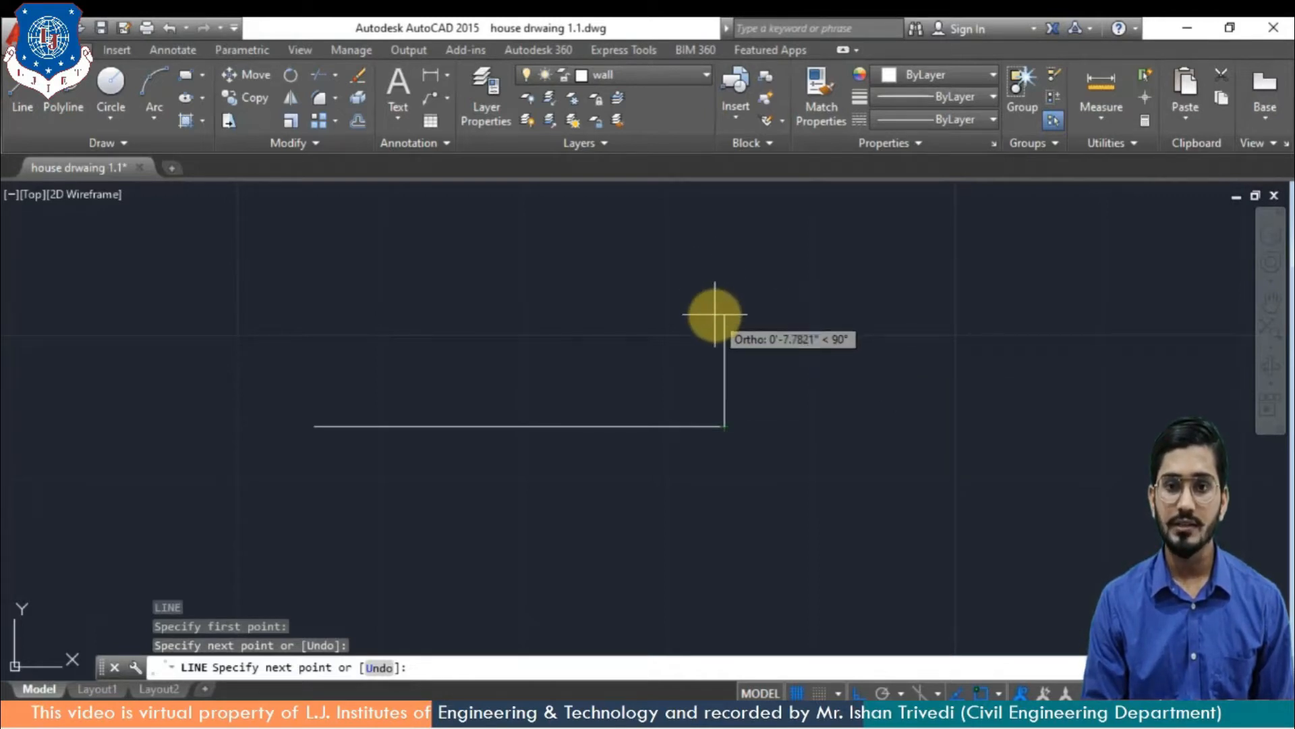
{"action": "type", "text": "1"}
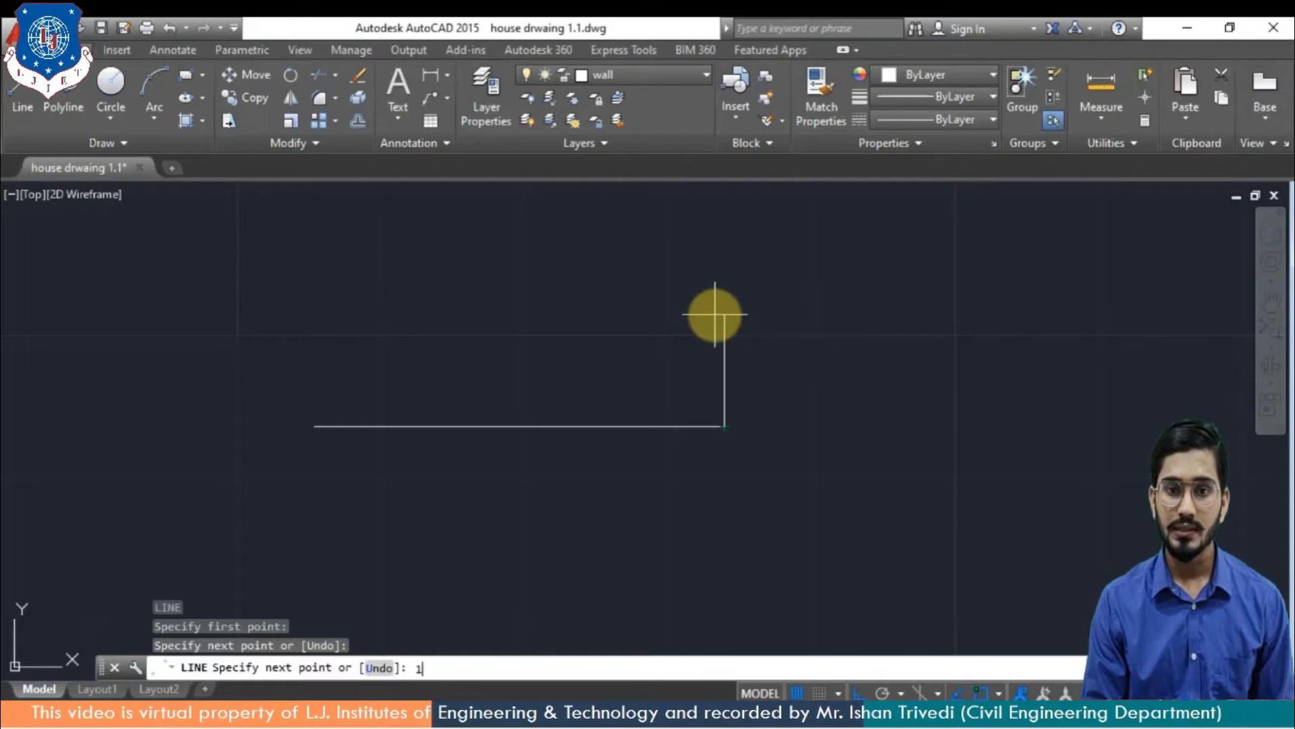
{"action": "key", "text": "Return"}
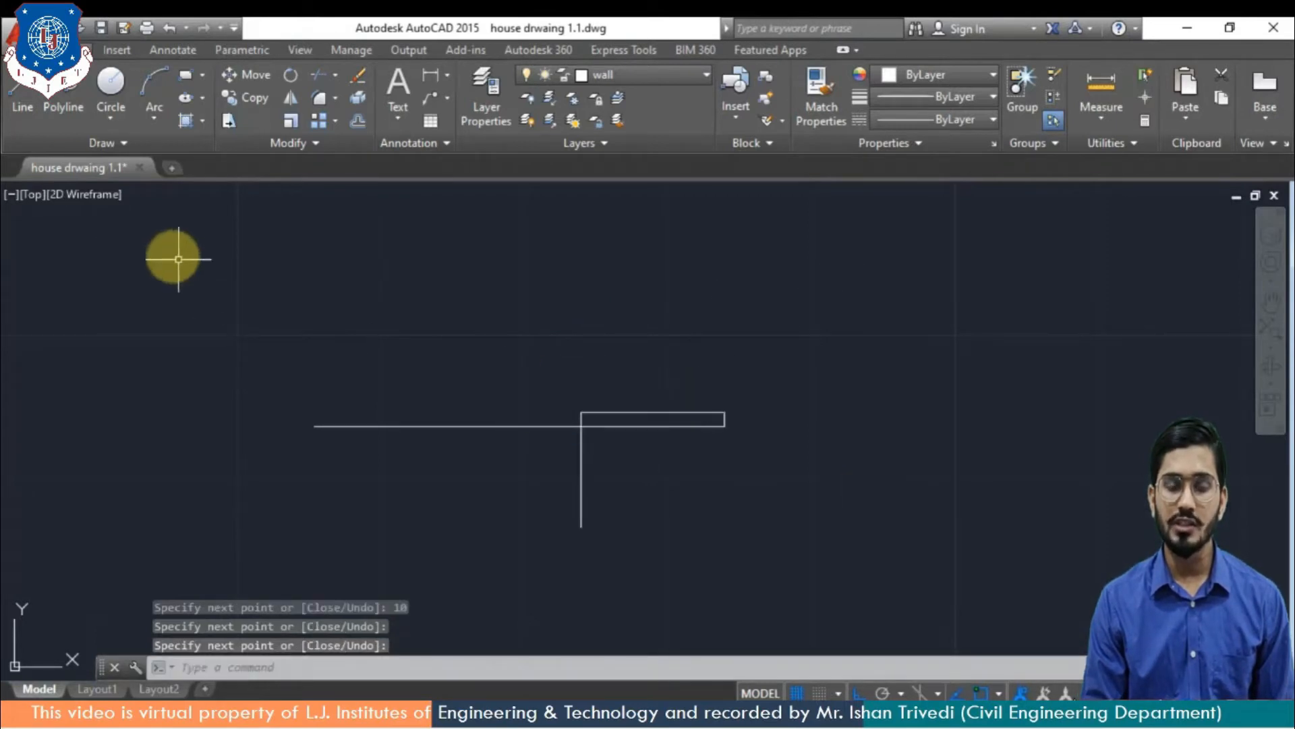
Draw a second chain of orthogonal lines from the lower end of the vertical, spiralling around and crossing the long horizontal line
{"action": "left_click", "coordinate": [23, 101]}
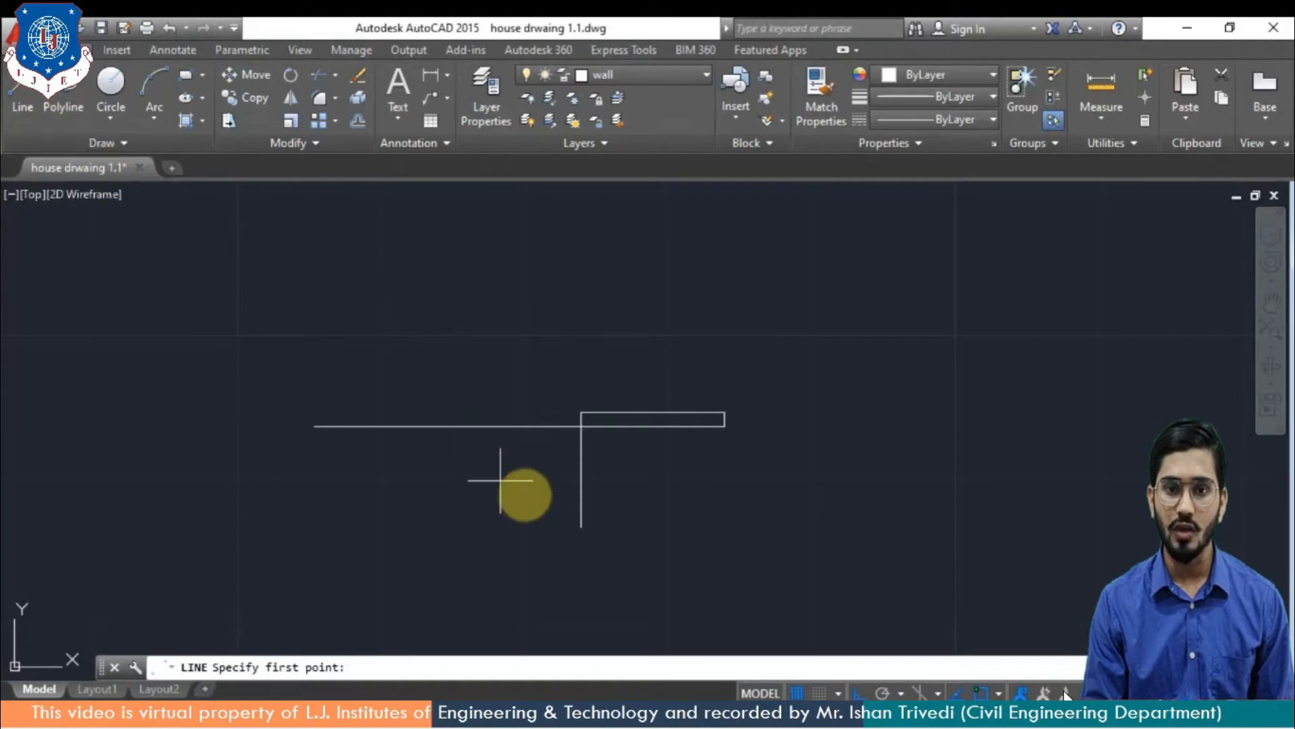
{"action": "left_click", "coordinate": [581, 527]}
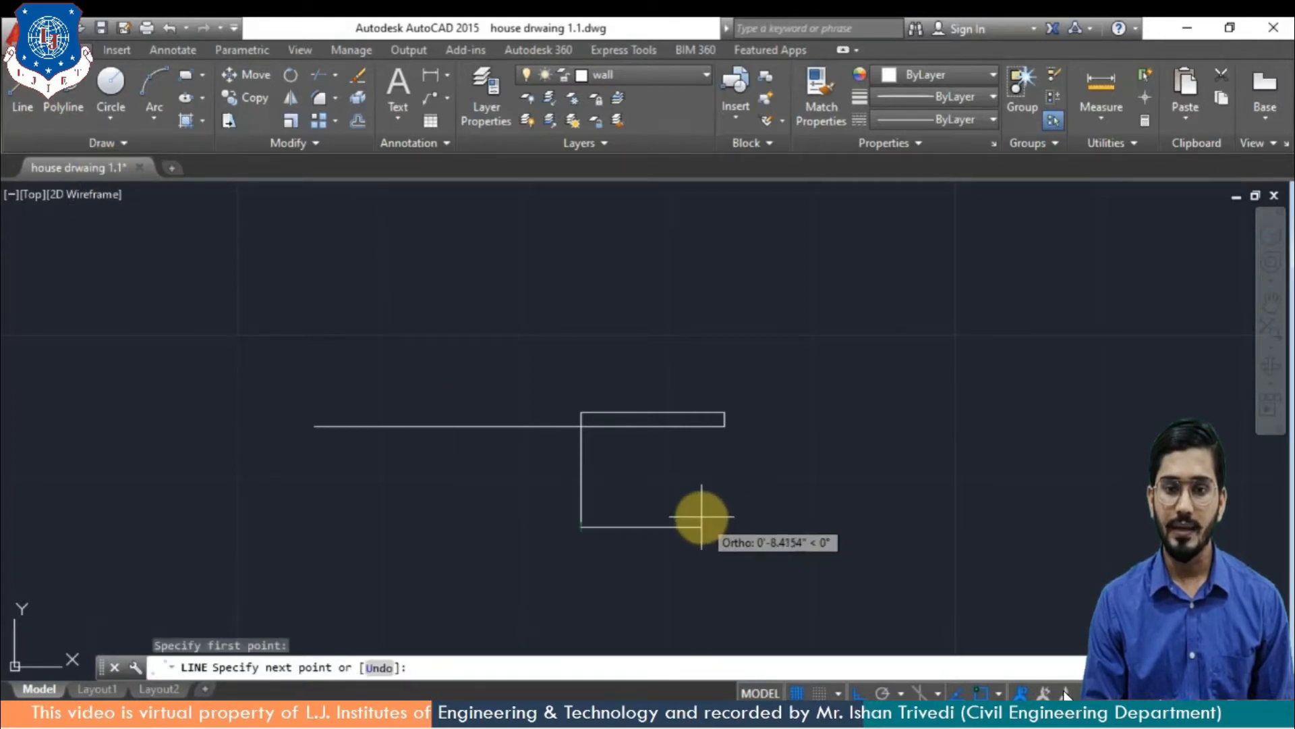
{"action": "left_click", "coordinate": [680, 516]}
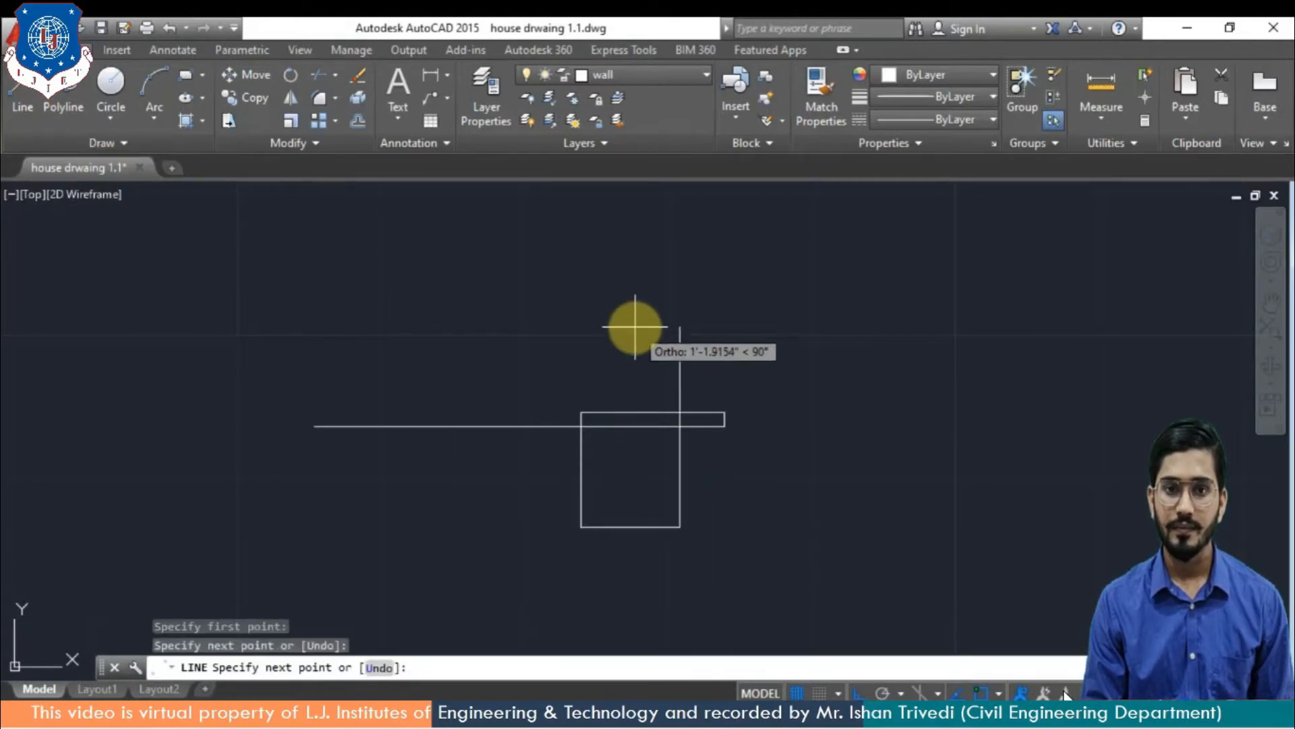
{"action": "left_click", "coordinate": [611, 309]}
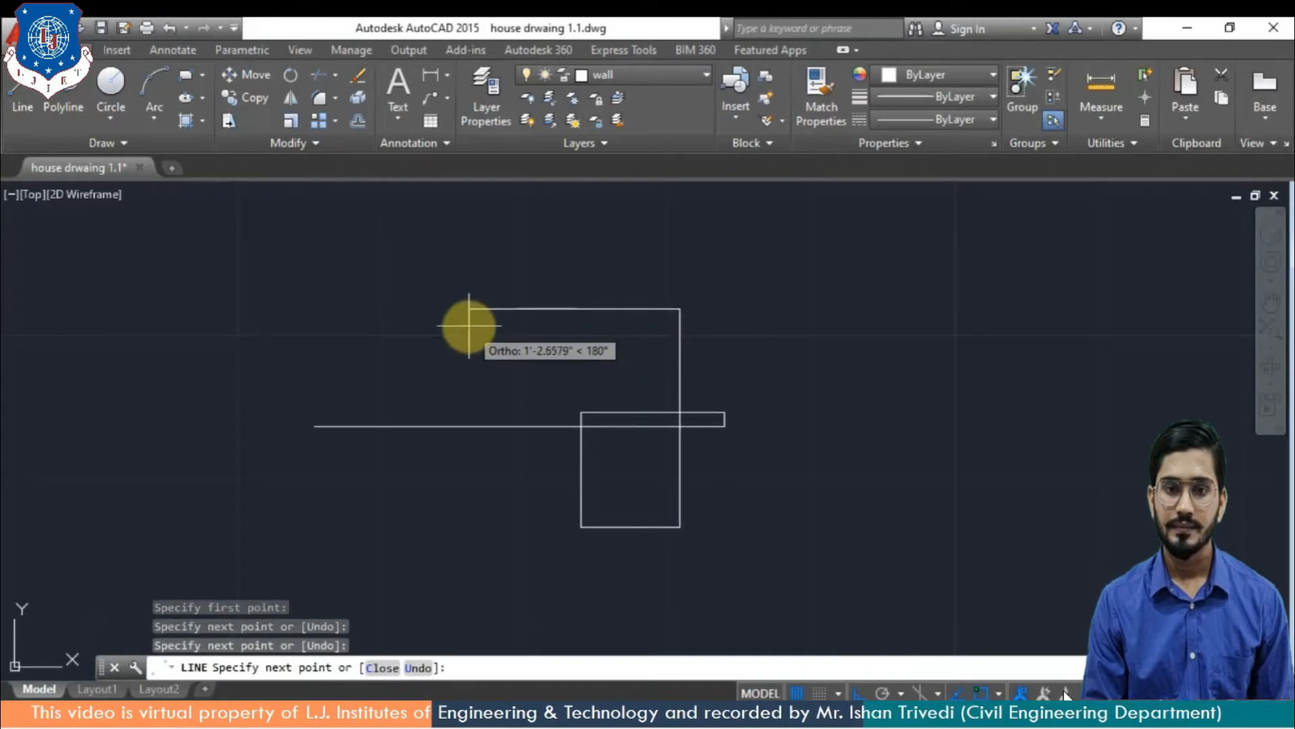
{"action": "left_click", "coordinate": [469, 326]}
{"action": "left_click", "coordinate": [492, 547]}
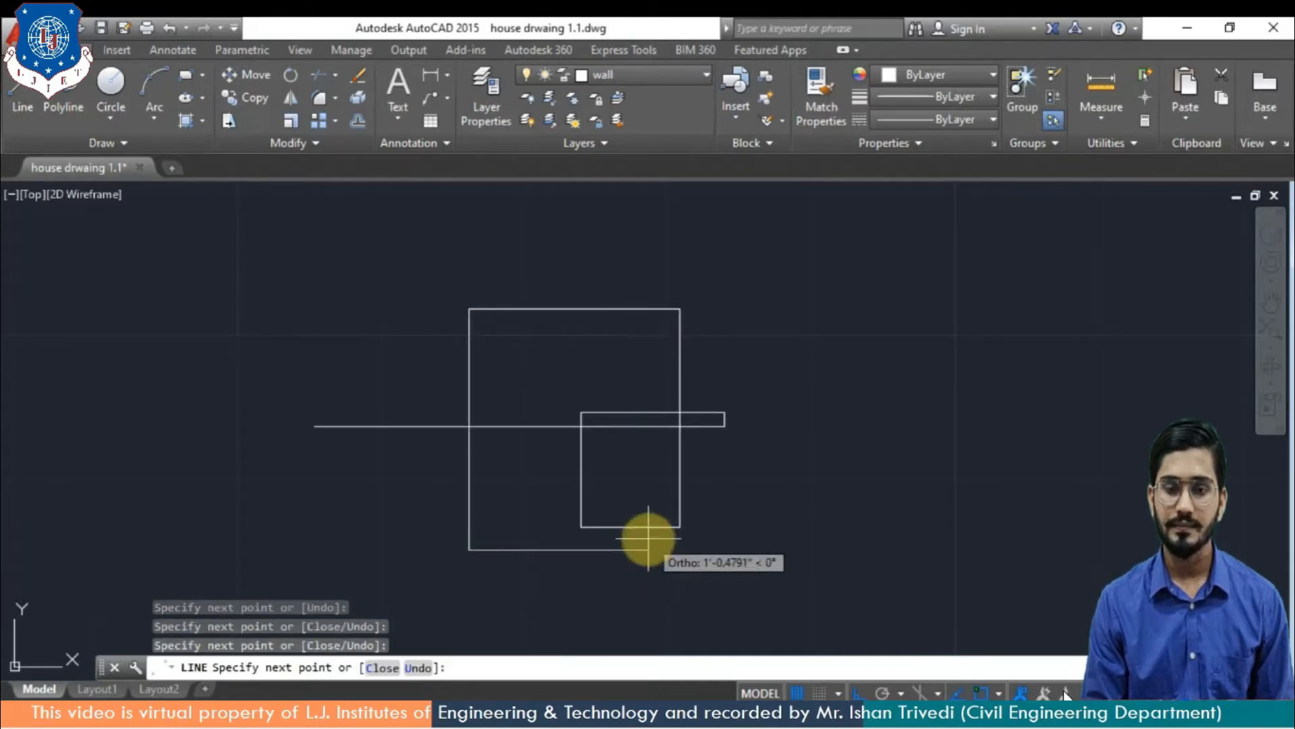
{"action": "left_click", "coordinate": [714, 539]}
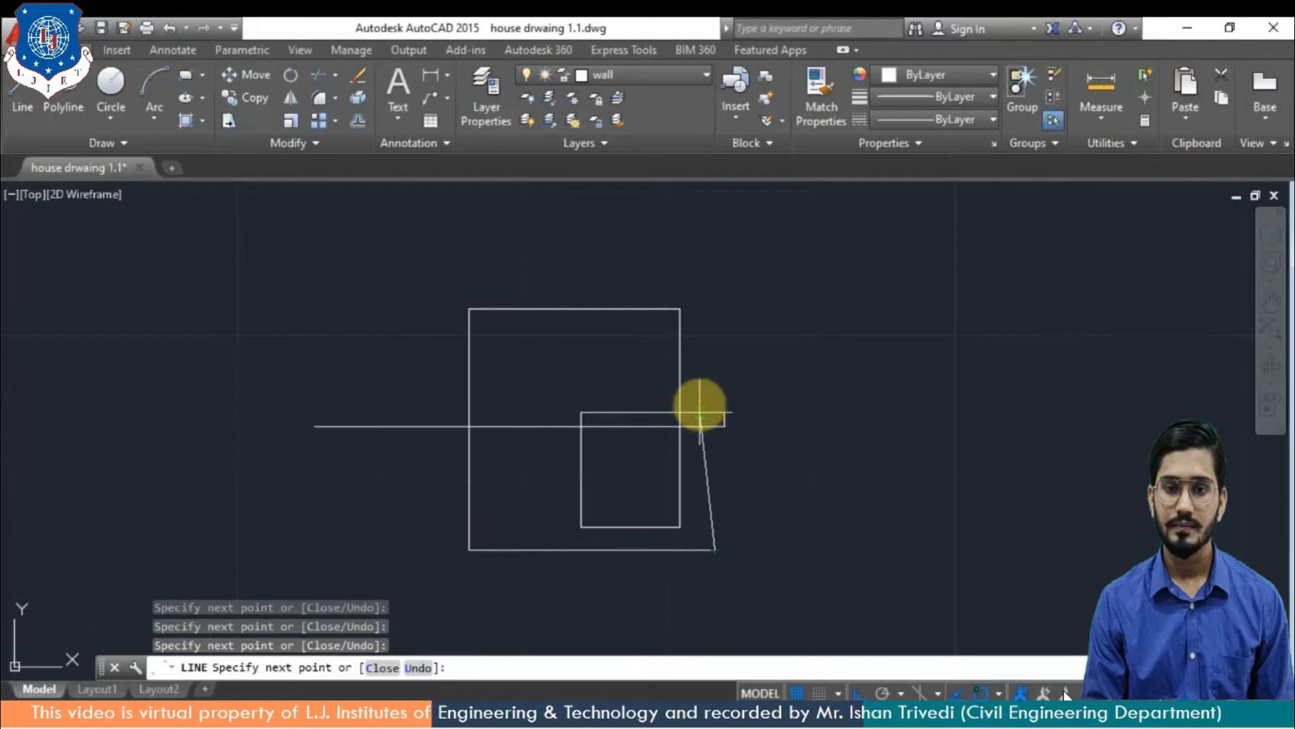
{"action": "left_click", "coordinate": [702, 297]}
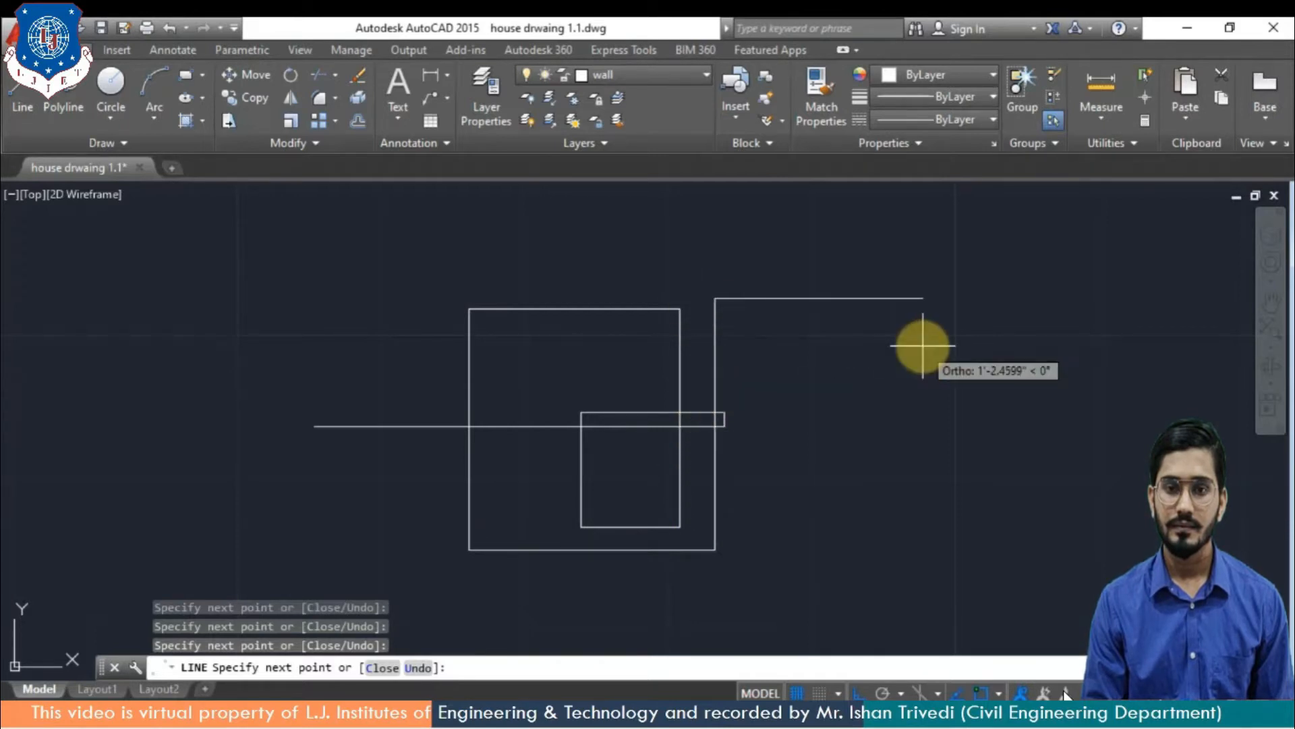
{"action": "key", "text": "Return"}
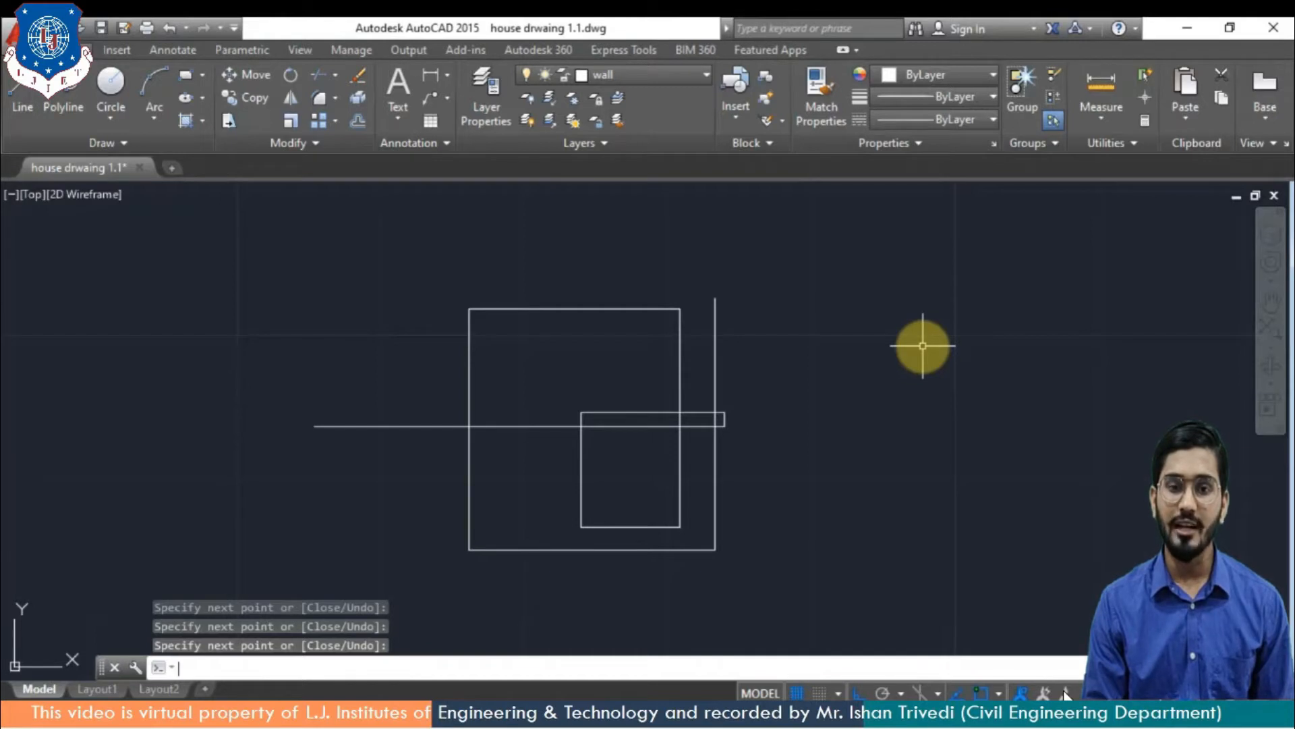
{"action": "left_click", "coordinate": [923, 345]}
Trim against the long horizontal line, removing the rightmost vertical below it, the inner-right vertical above it and the inner-left vertical below it
{"action": "left_click", "coordinate": [341, 667]}
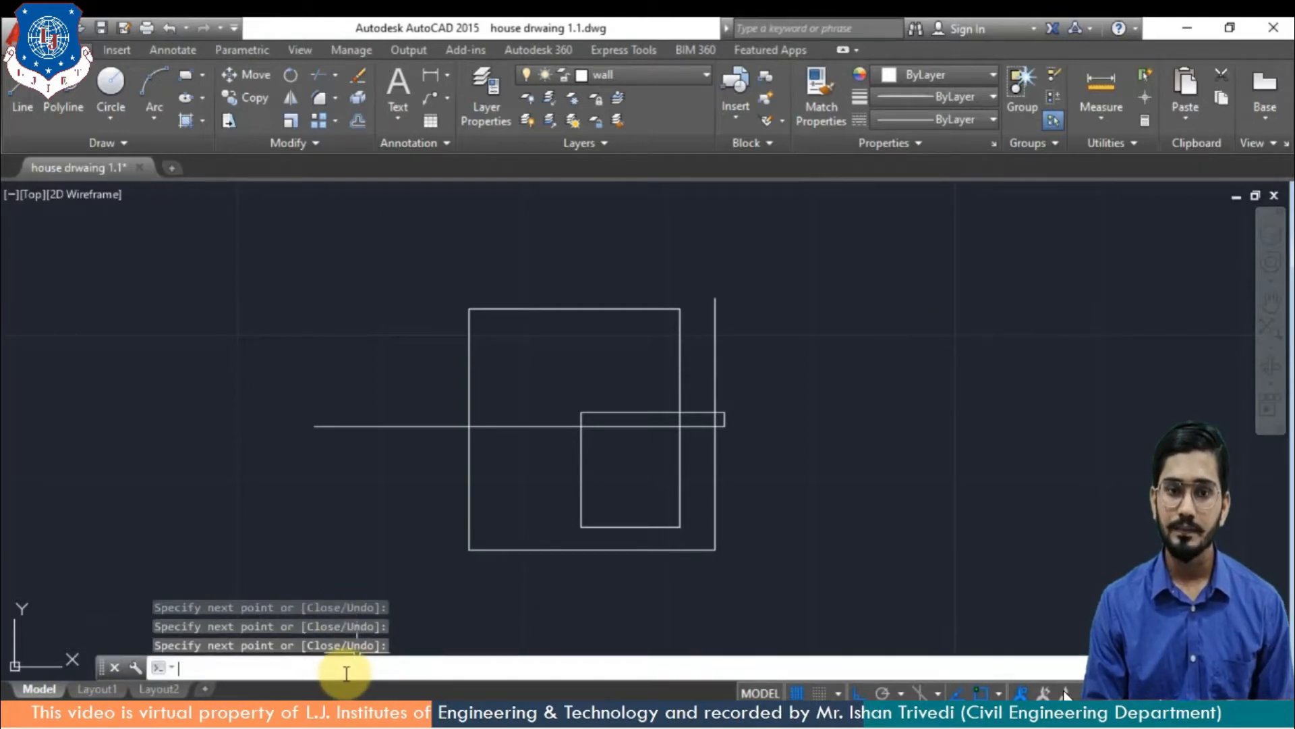
{"action": "type", "text": "TR"}
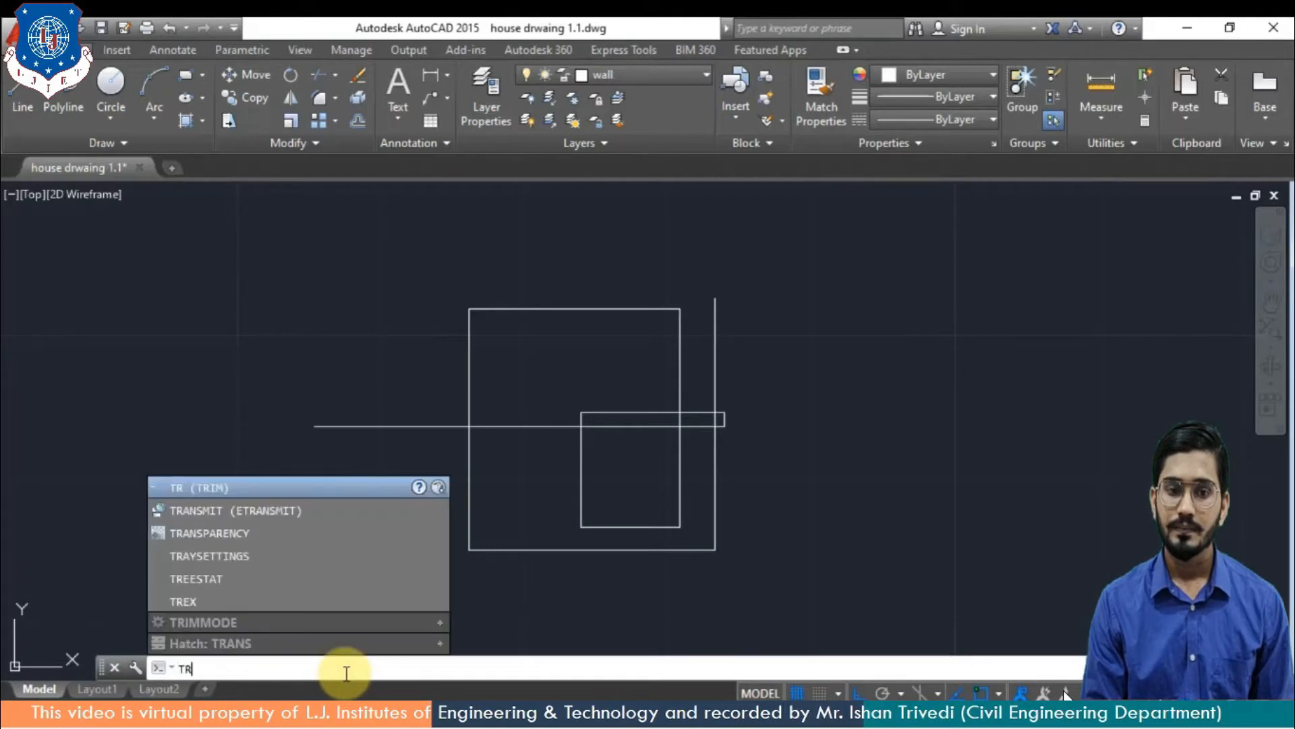
{"action": "key", "text": "Return"}
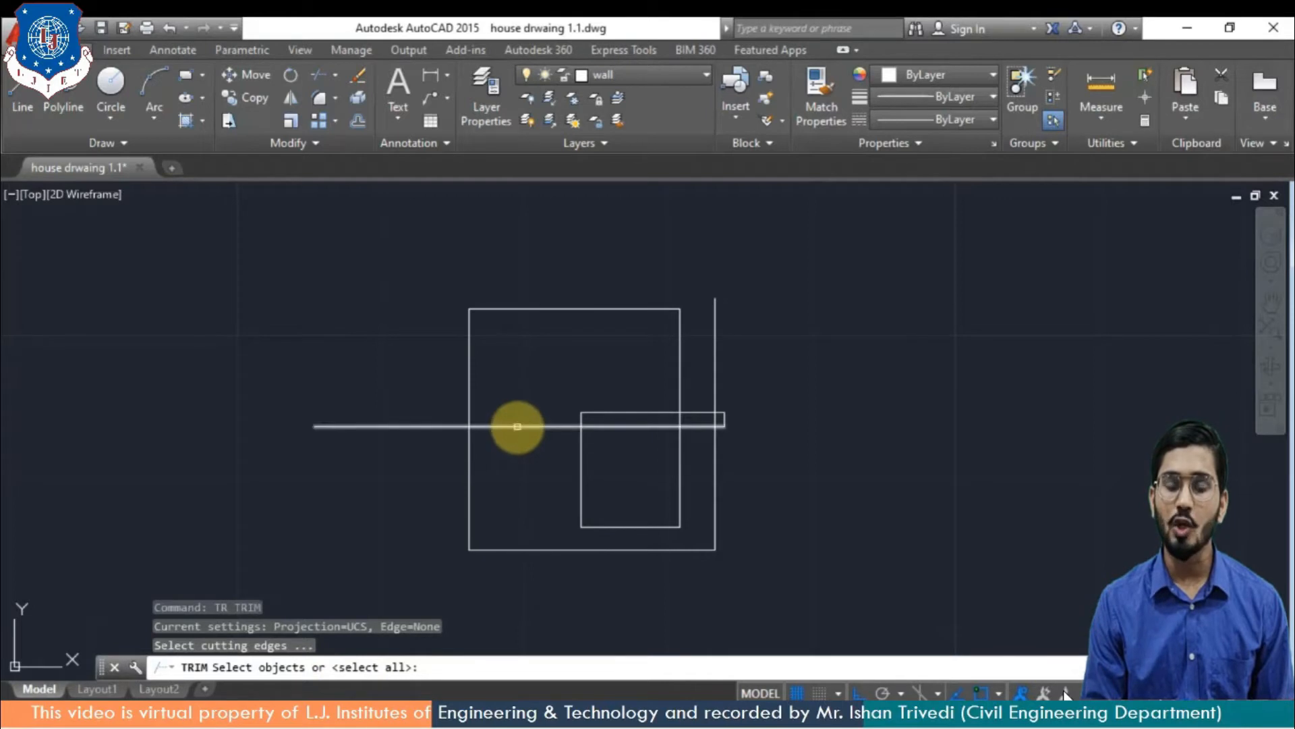
{"action": "left_click", "coordinate": [518, 427]}
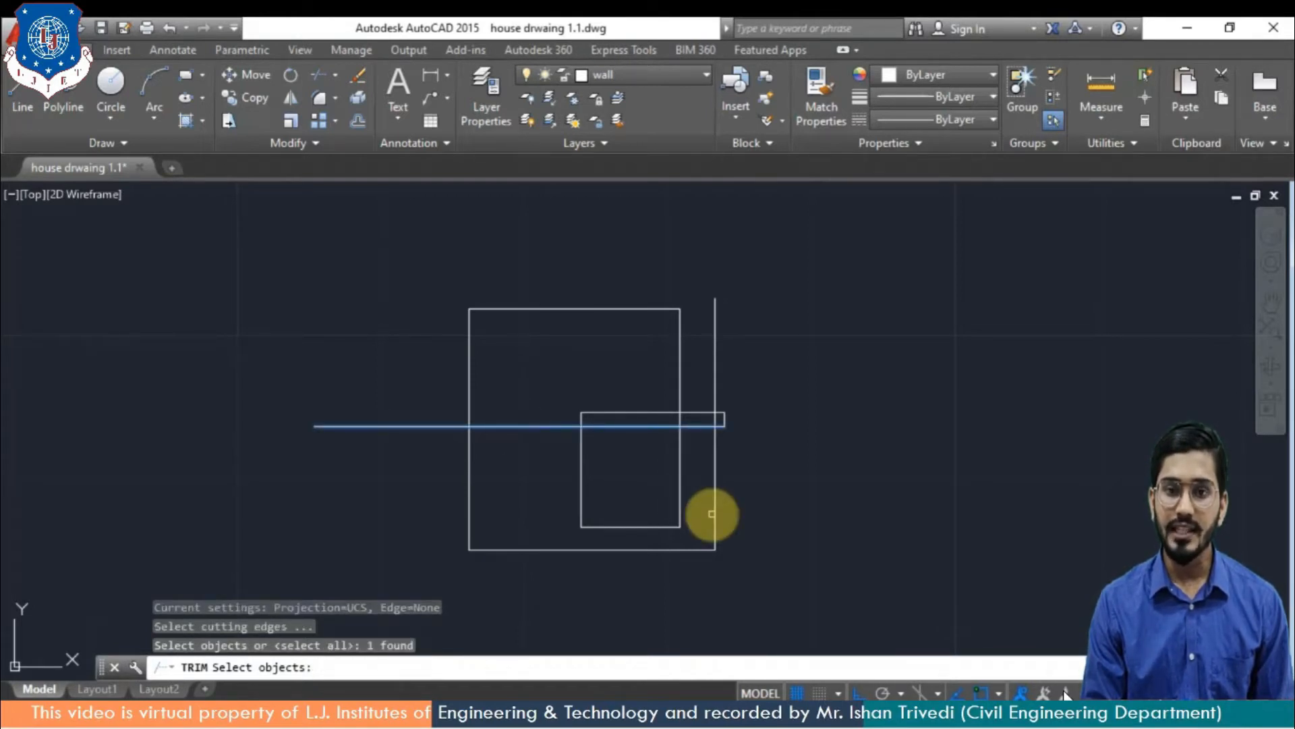
{"action": "right_click", "coordinate": [712, 514]}
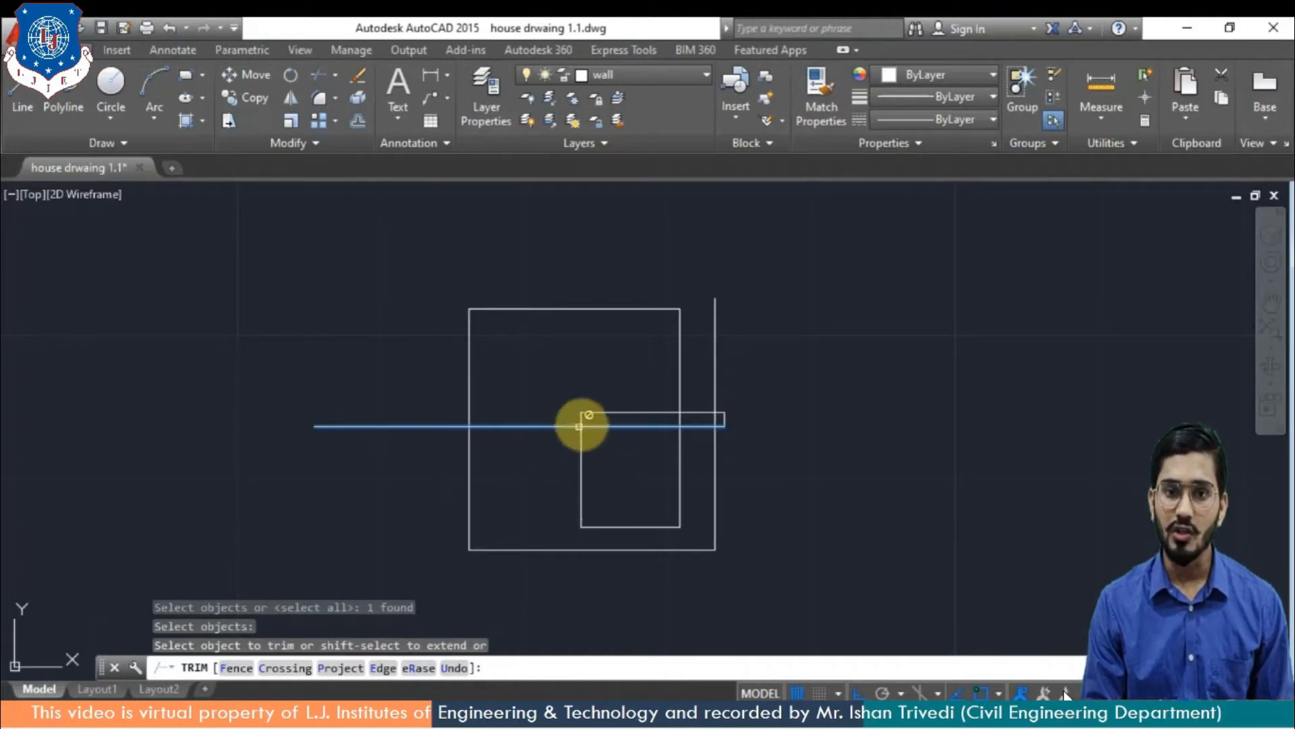
{"action": "left_click", "coordinate": [585, 427]}
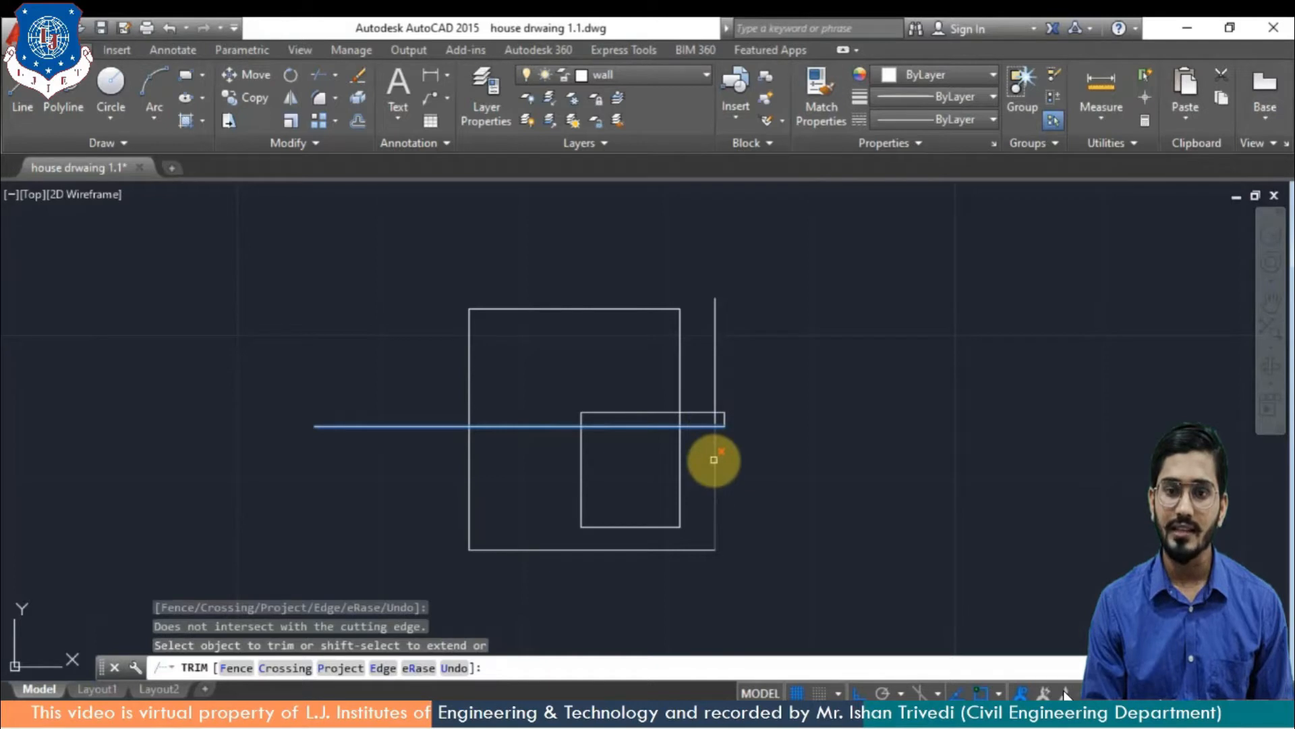
{"action": "left_click", "coordinate": [714, 459]}
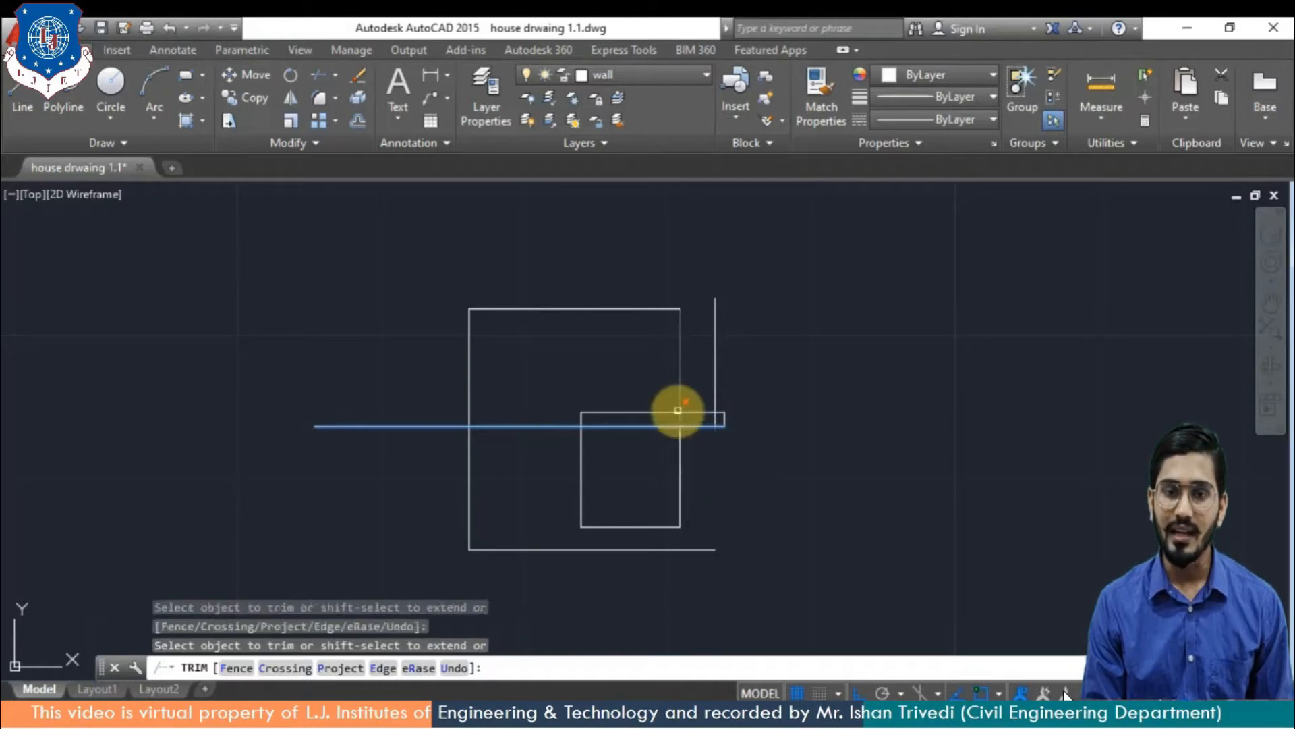
{"action": "left_click", "coordinate": [677, 411]}
{"action": "left_click", "coordinate": [674, 411]}
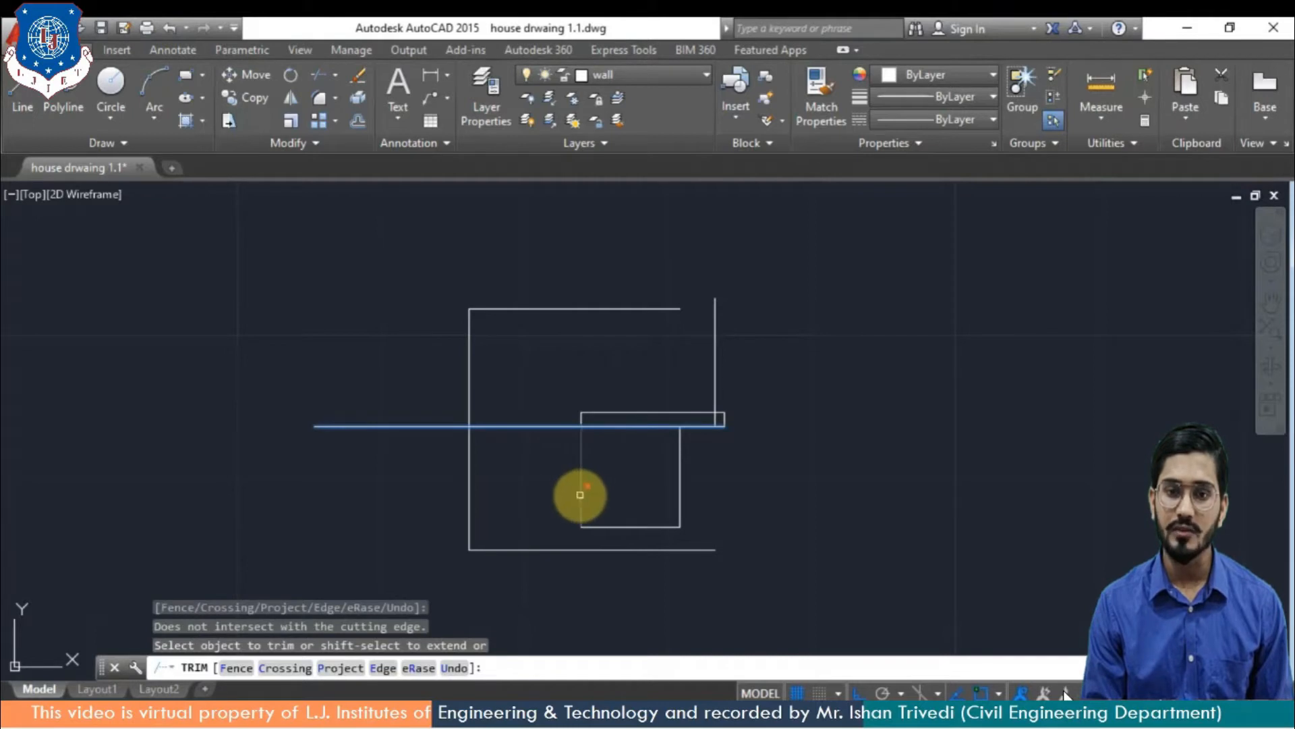
{"action": "left_click", "coordinate": [580, 485]}
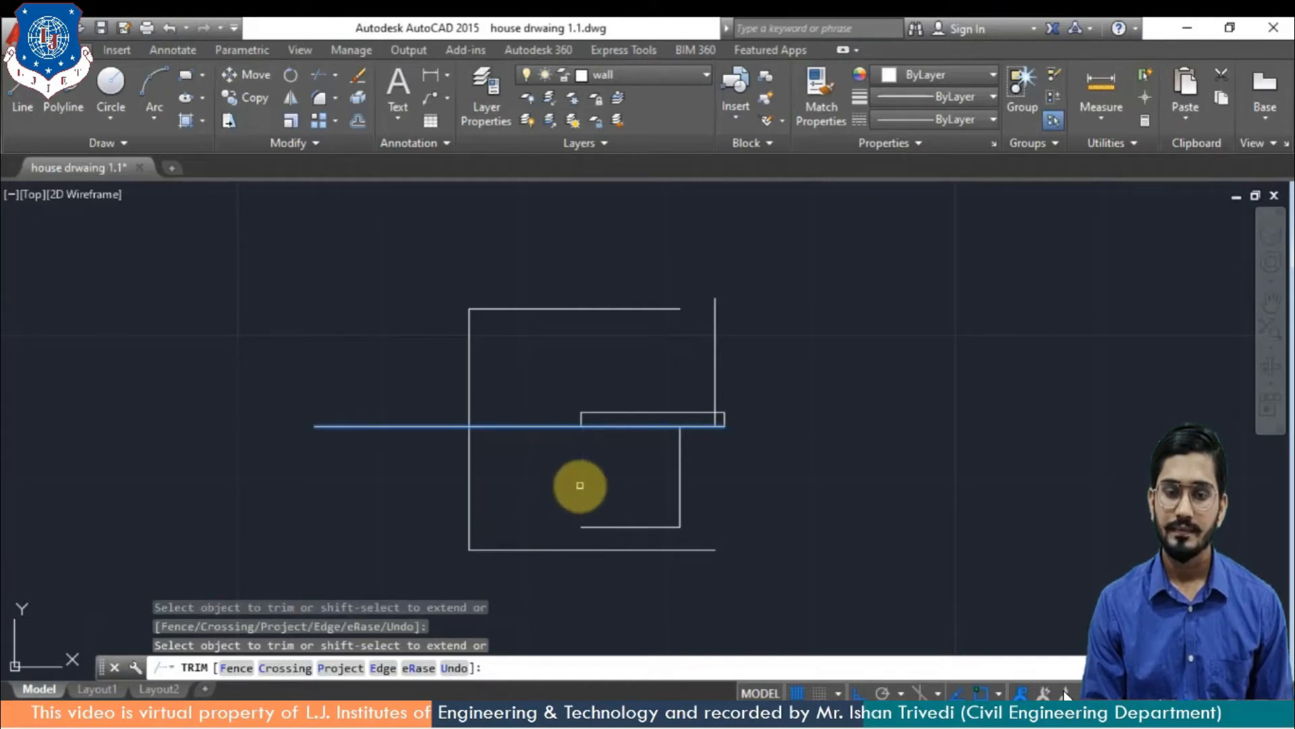
{"action": "key", "text": "Escape"}
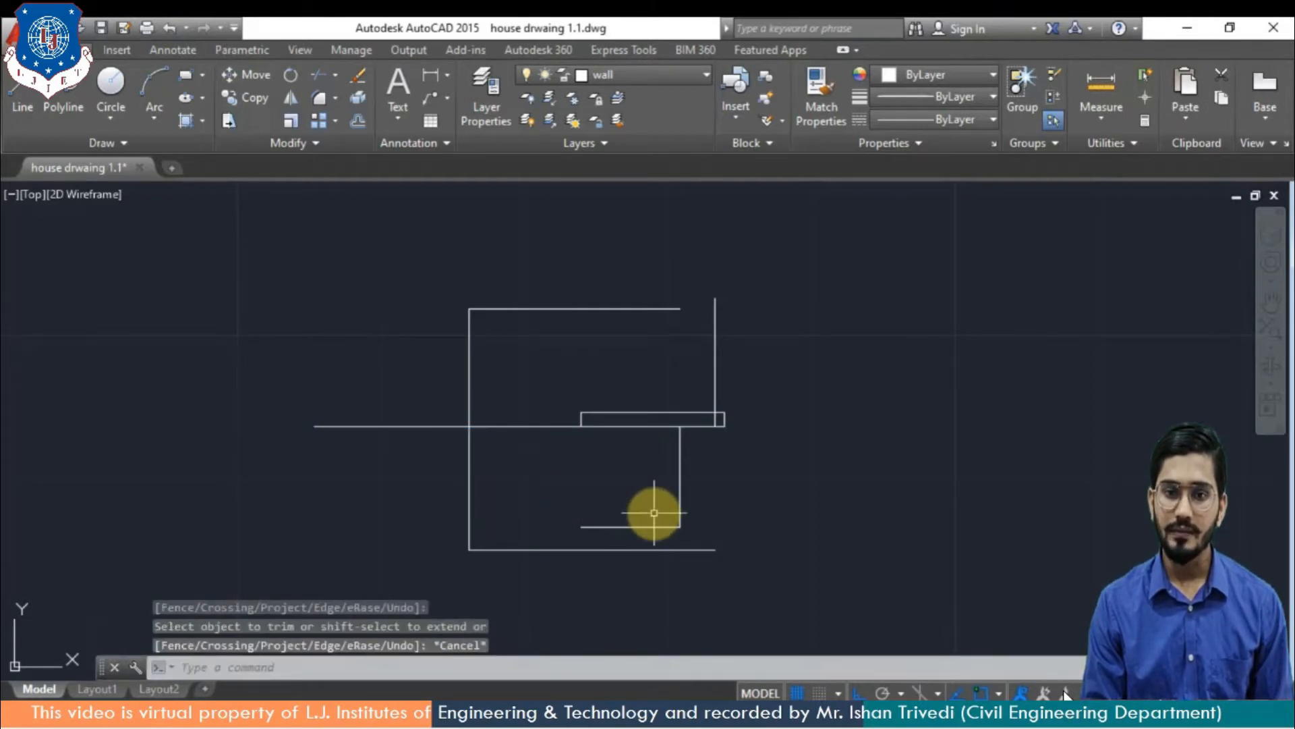
{"action": "type", "text": "TR"}
{"action": "key", "text": "Return"}
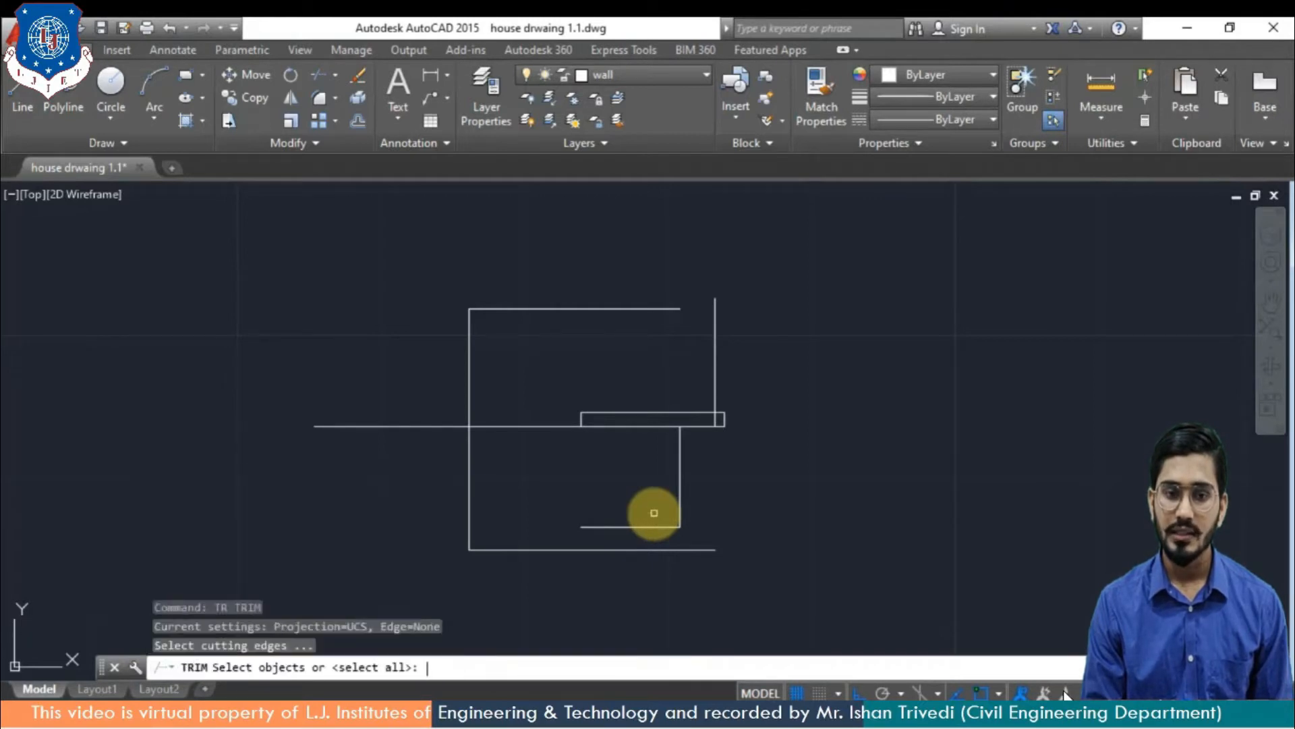
{"action": "key", "text": "Return"}
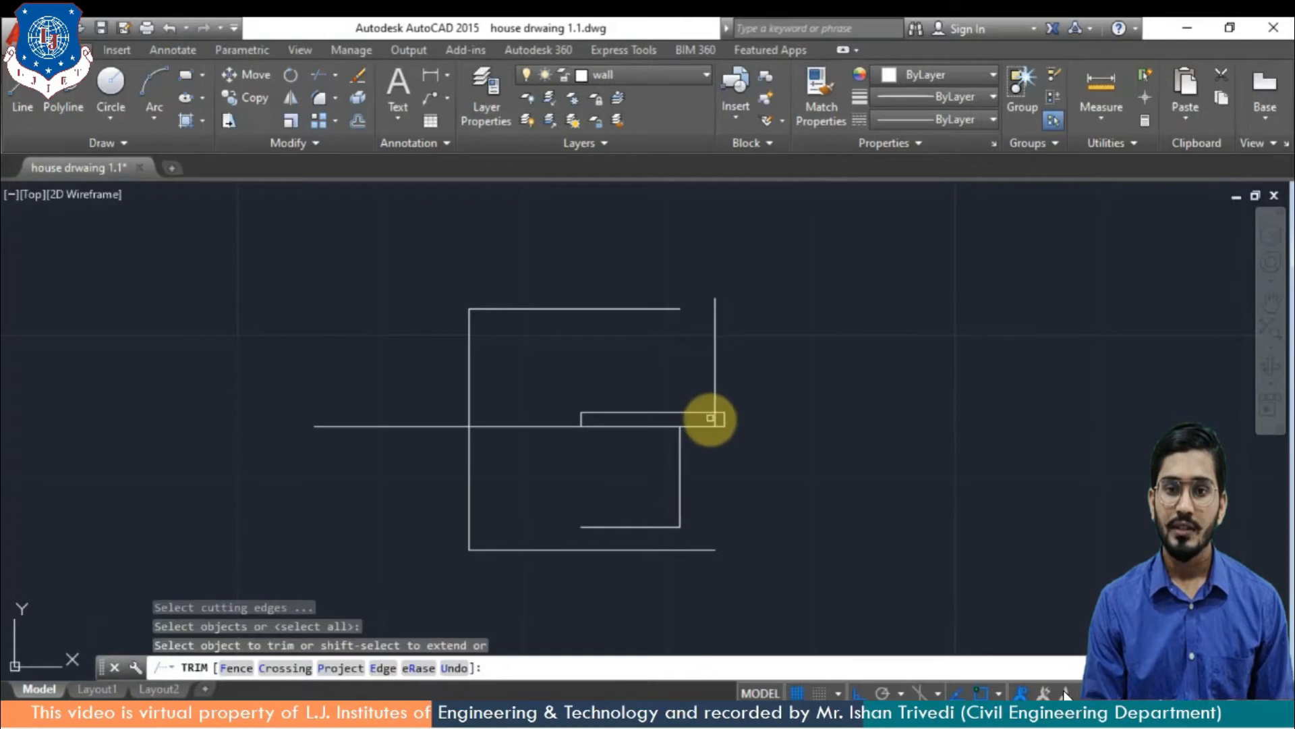
{"action": "left_click", "coordinate": [714, 420]}
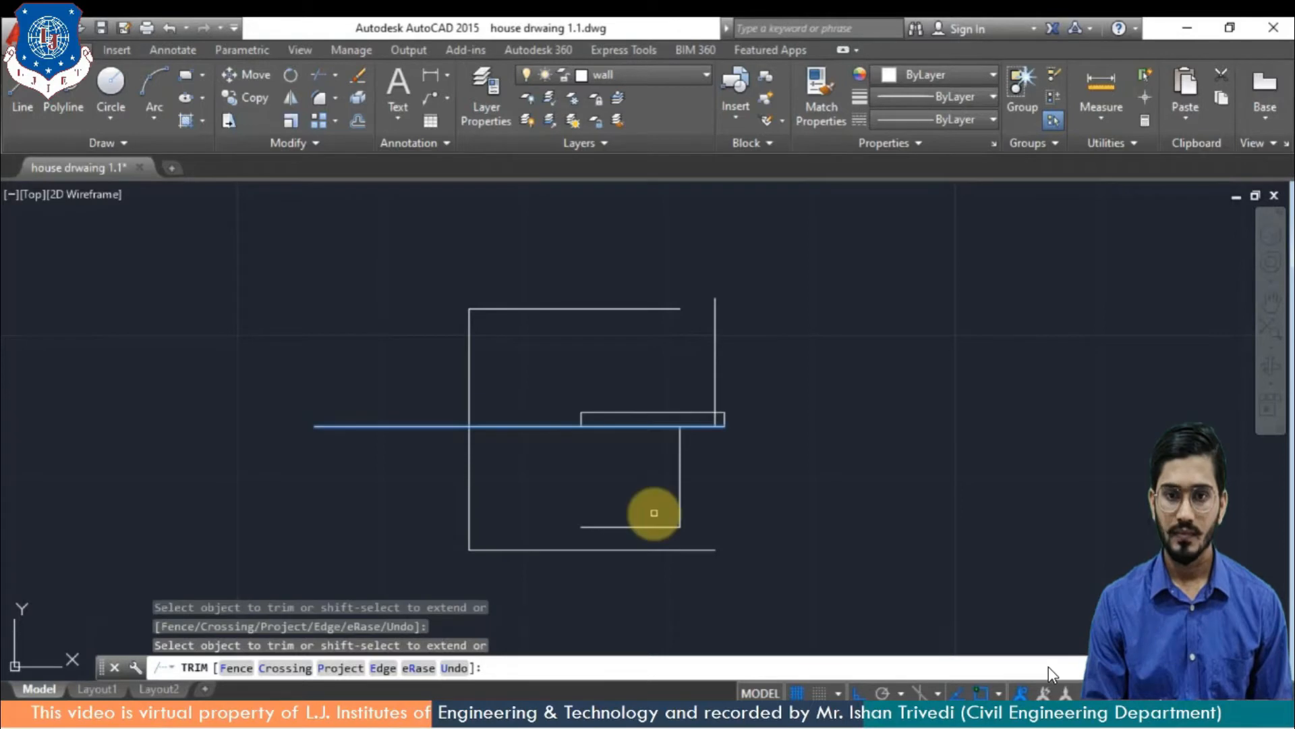
{"action": "key", "text": "Escape"}
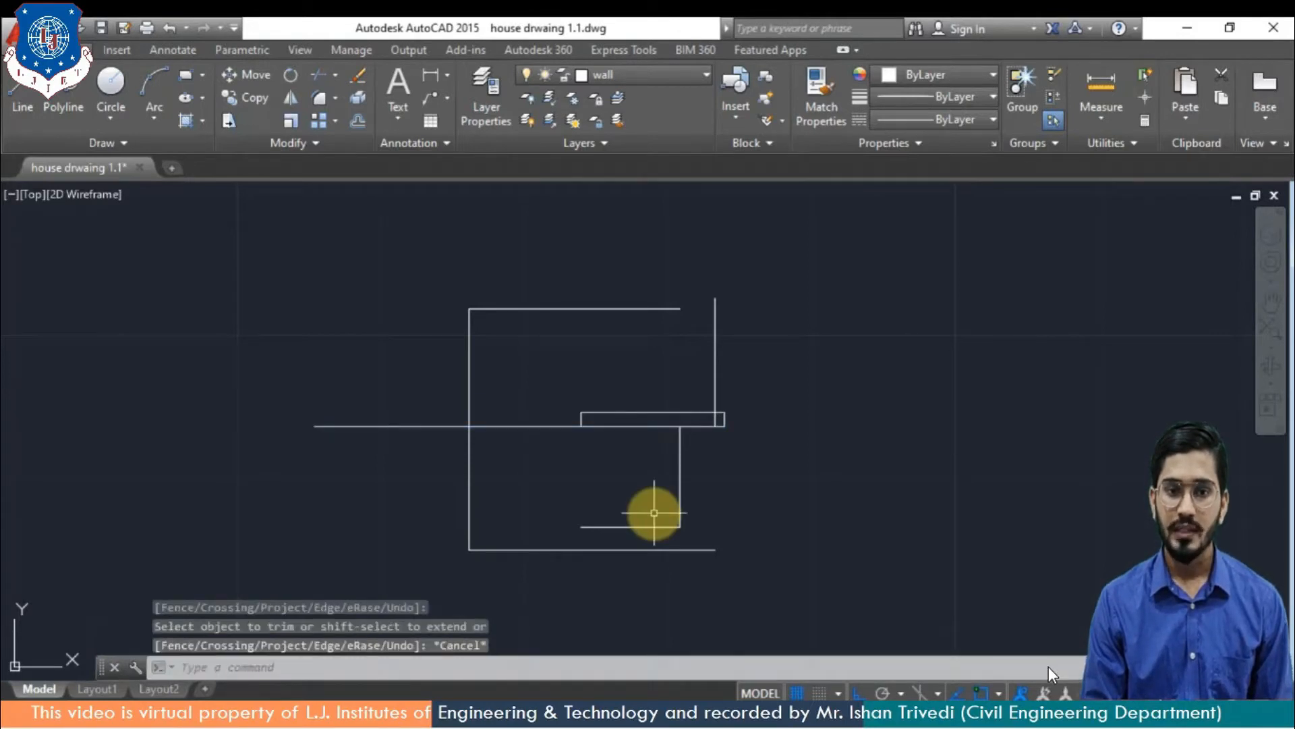
Trim with all objects as cutting edges, removing the vertical inside the thin rectangle and the rectangle's upper edge to the right of it
{"action": "type", "text": "tr"}
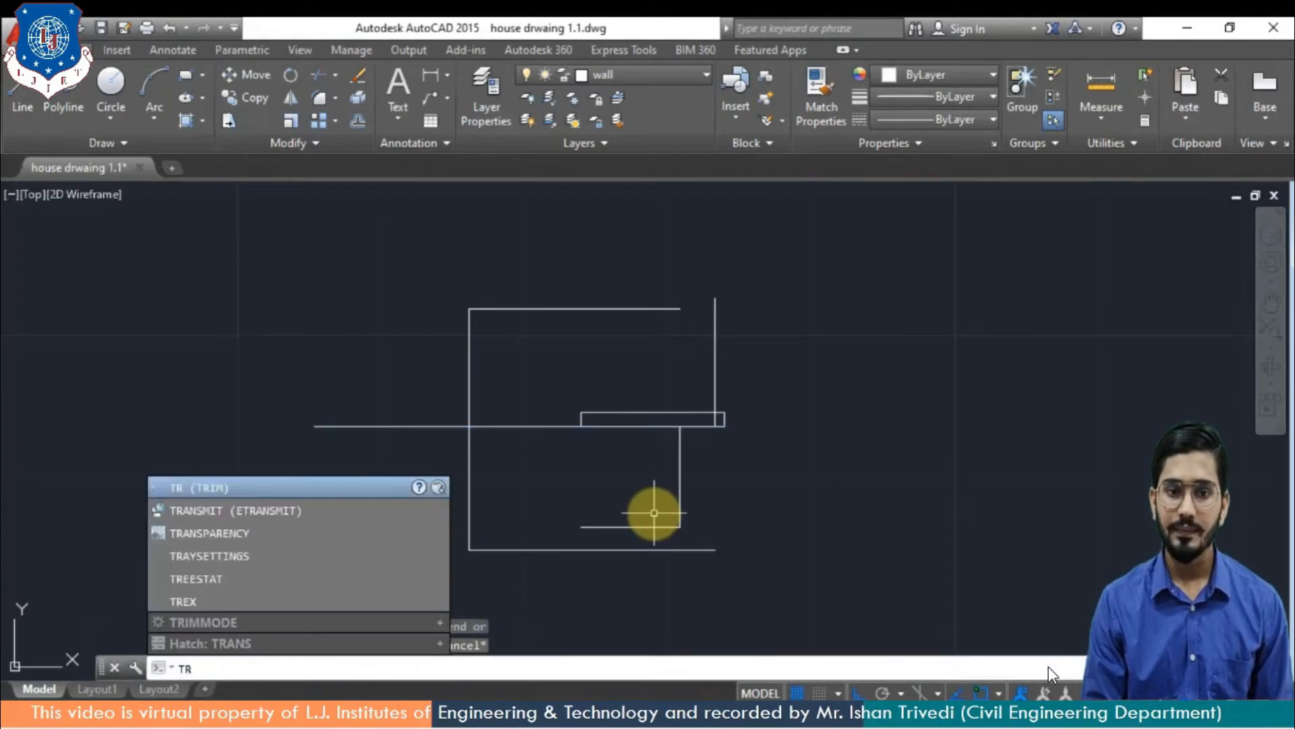
{"action": "key", "text": "Return"}
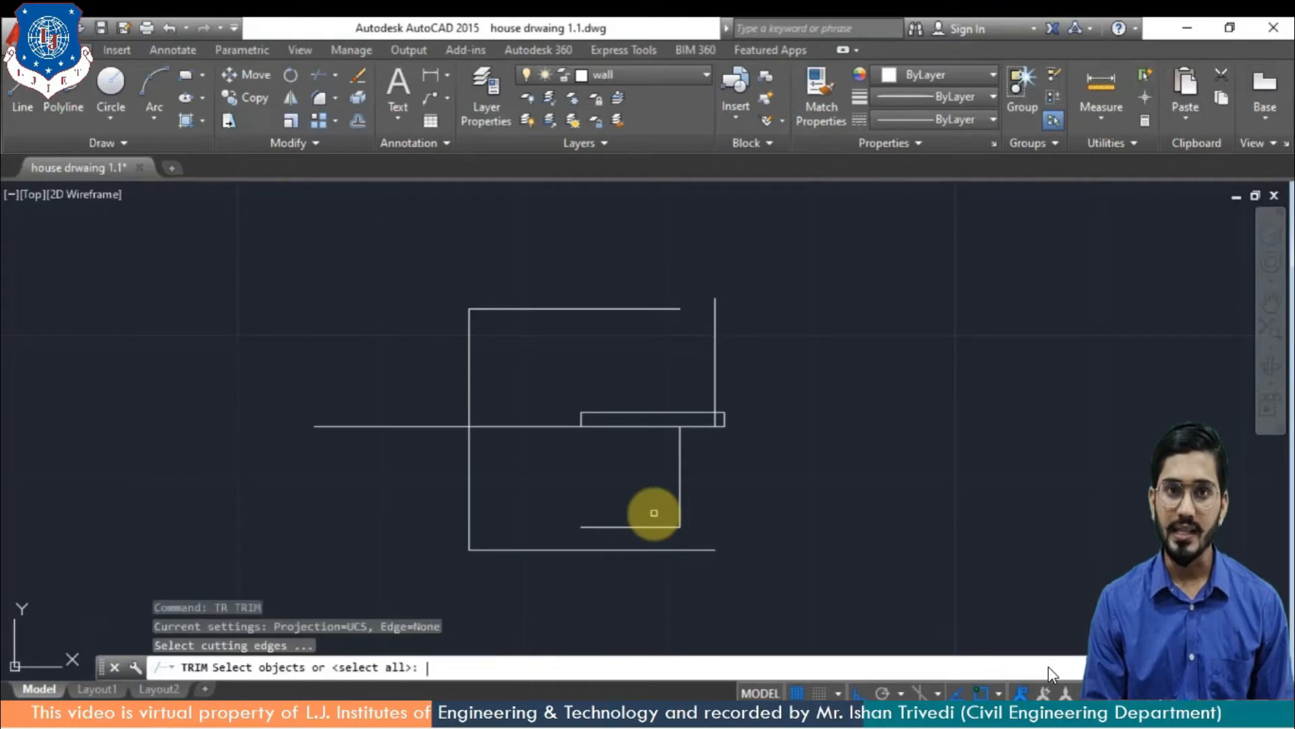
{"action": "key", "text": "Return"}
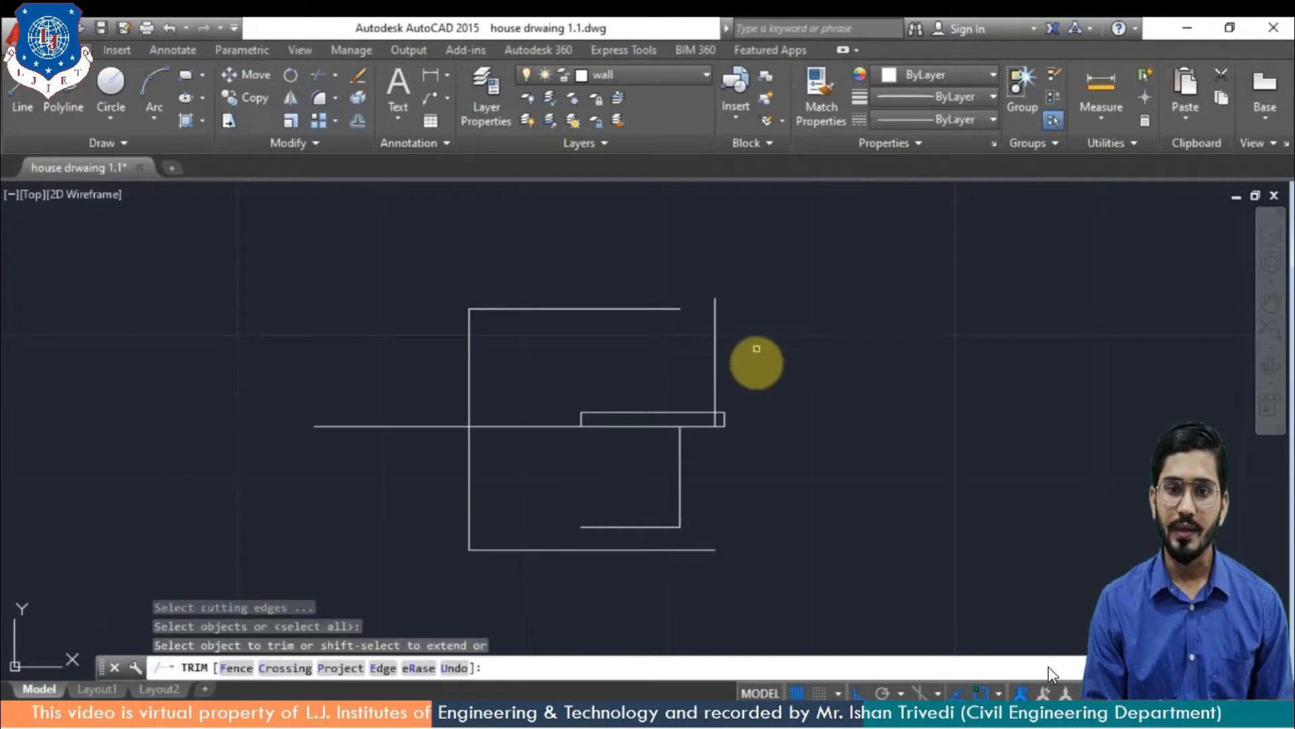
{"action": "left_click", "coordinate": [715, 420]}
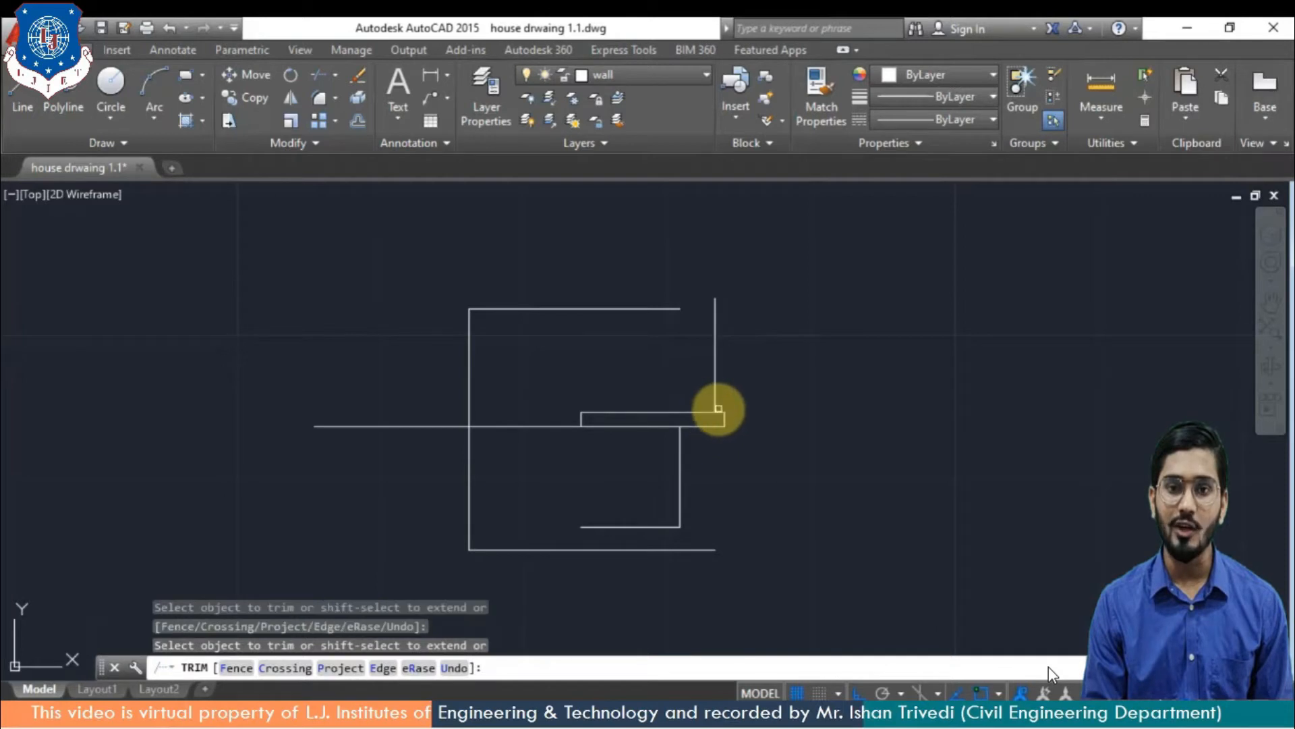
{"action": "left_click", "coordinate": [718, 412]}
{"action": "left_click", "coordinate": [720, 413]}
{"action": "left_click", "coordinate": [708, 412]}
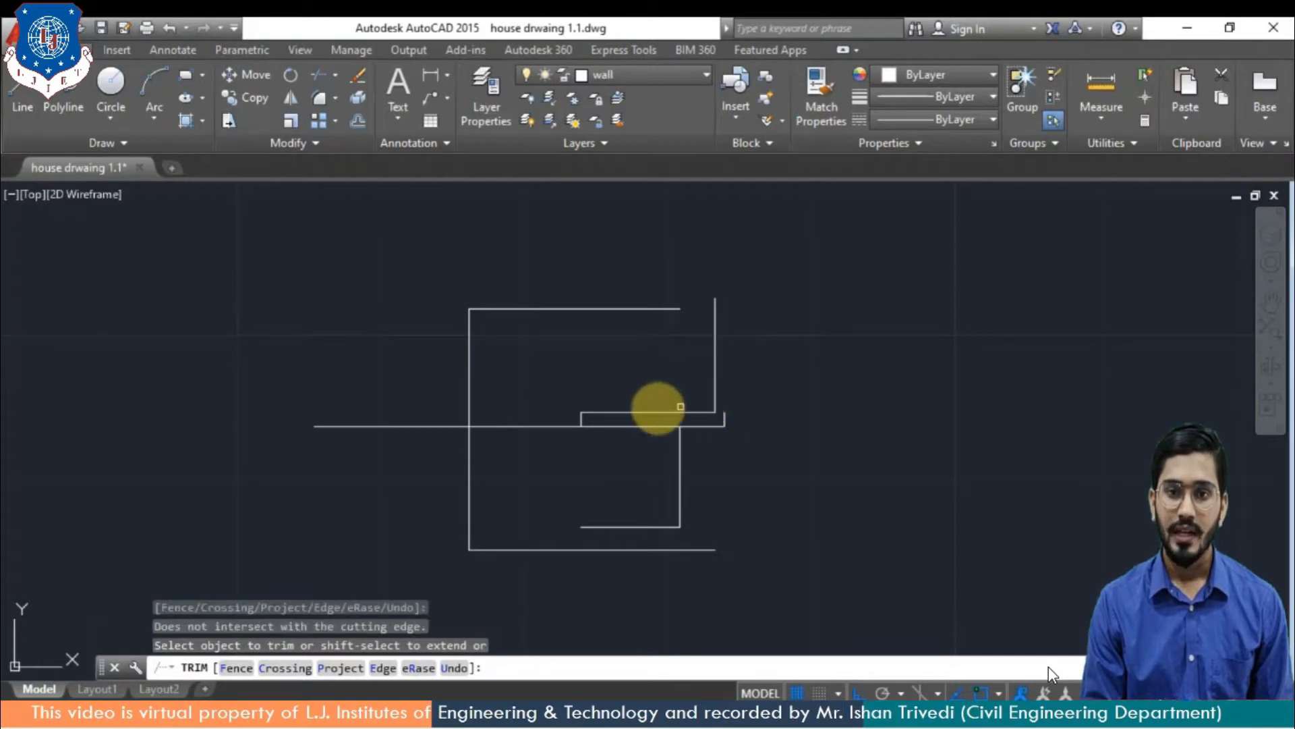
Trim the long horizontal beneath the thin rectangle and the left vertical below that horizontal, and erase the whole drawing
{"action": "left_click", "coordinate": [581, 424]}
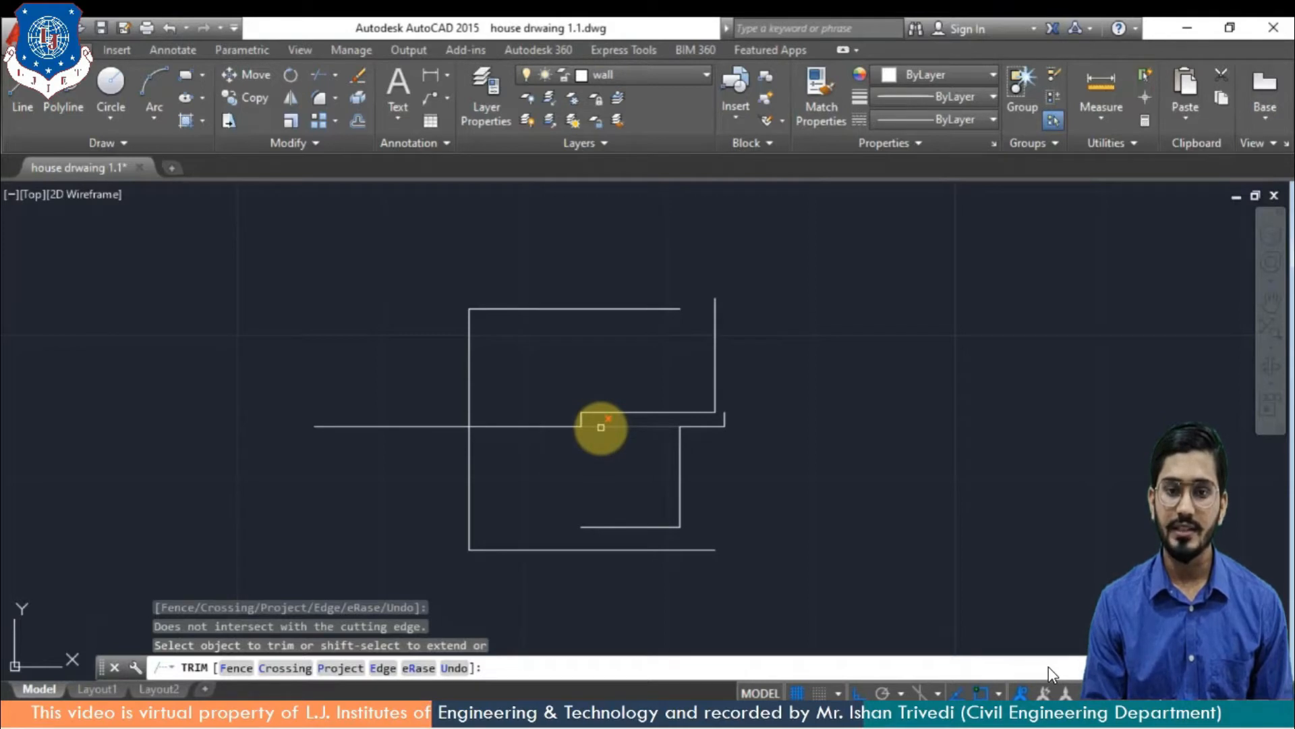
{"action": "left_click", "coordinate": [601, 426]}
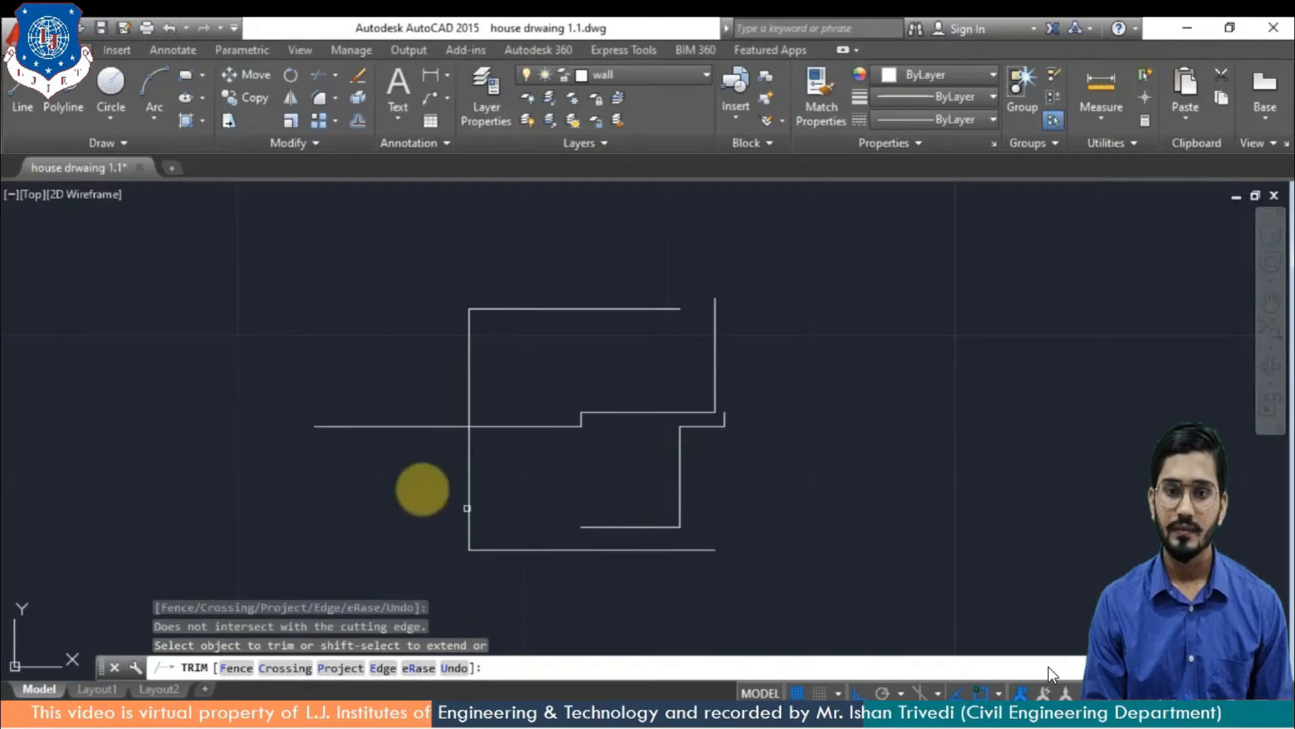
{"action": "left_click", "coordinate": [468, 476]}
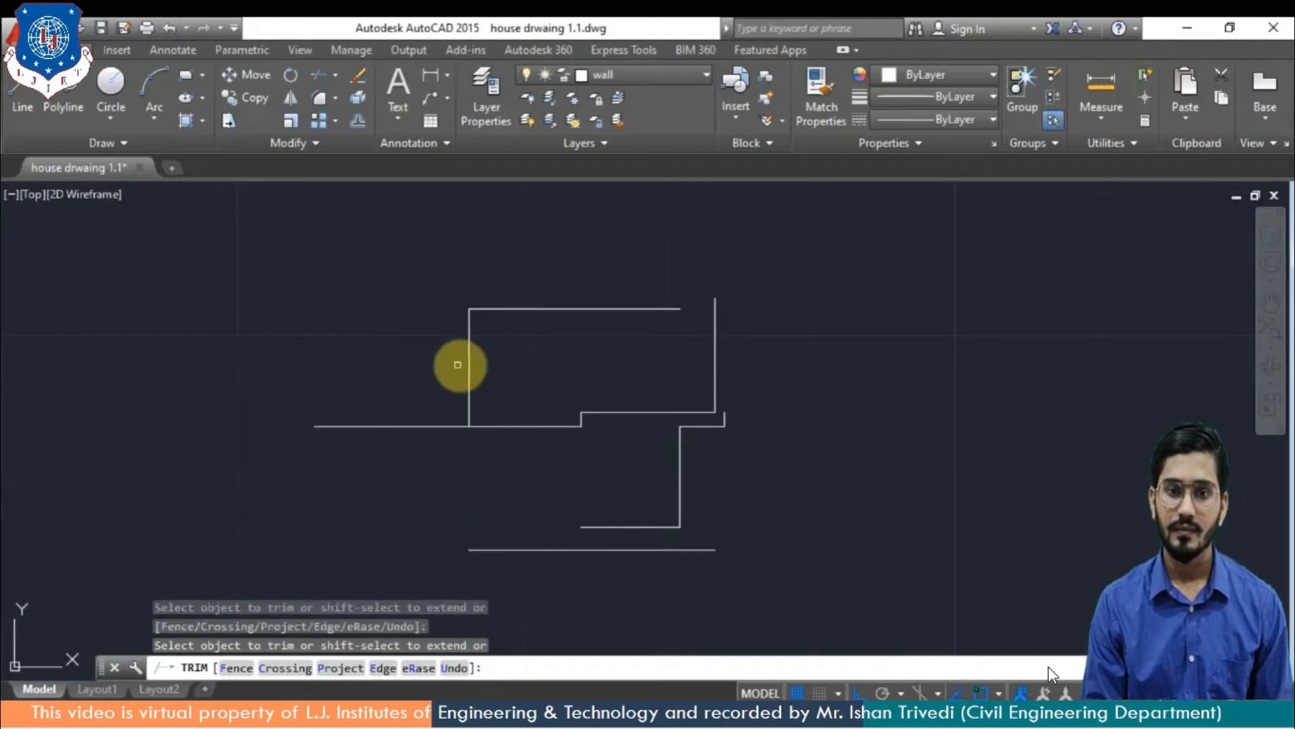
{"action": "left_click", "coordinate": [466, 366]}
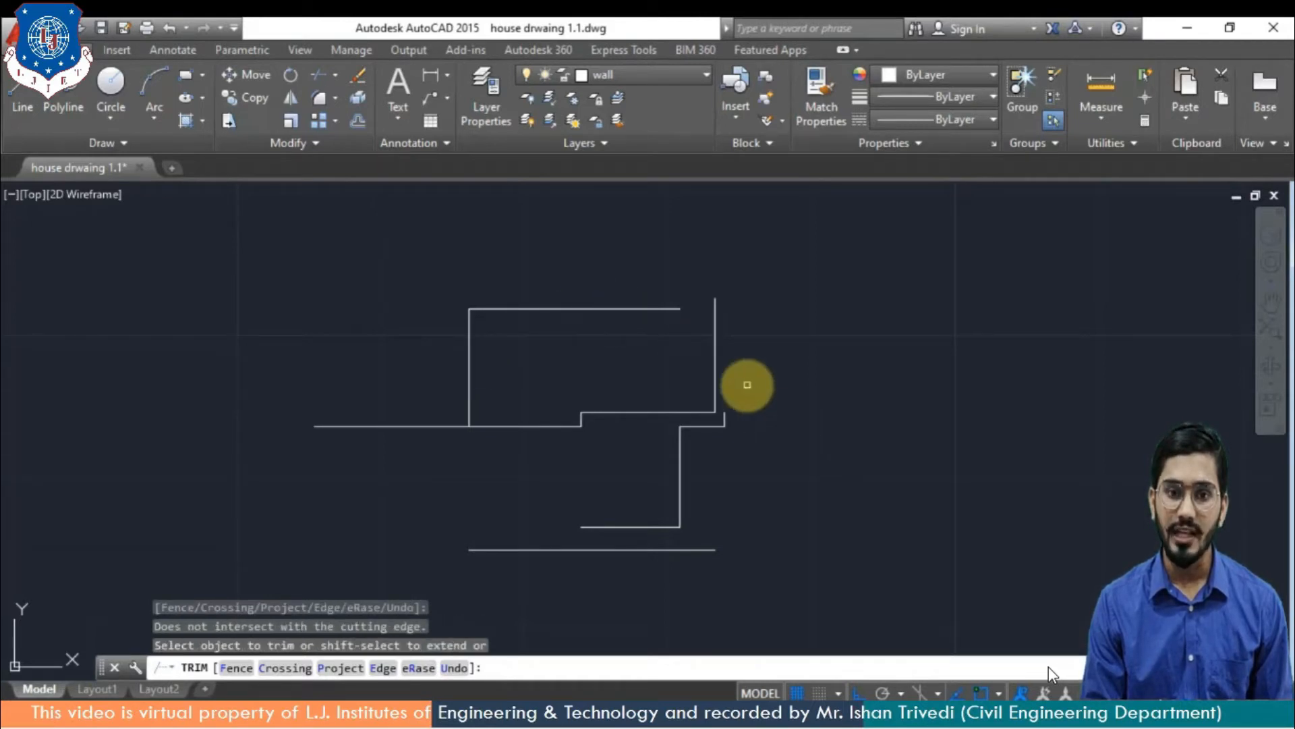
{"action": "key", "text": "Escape"}
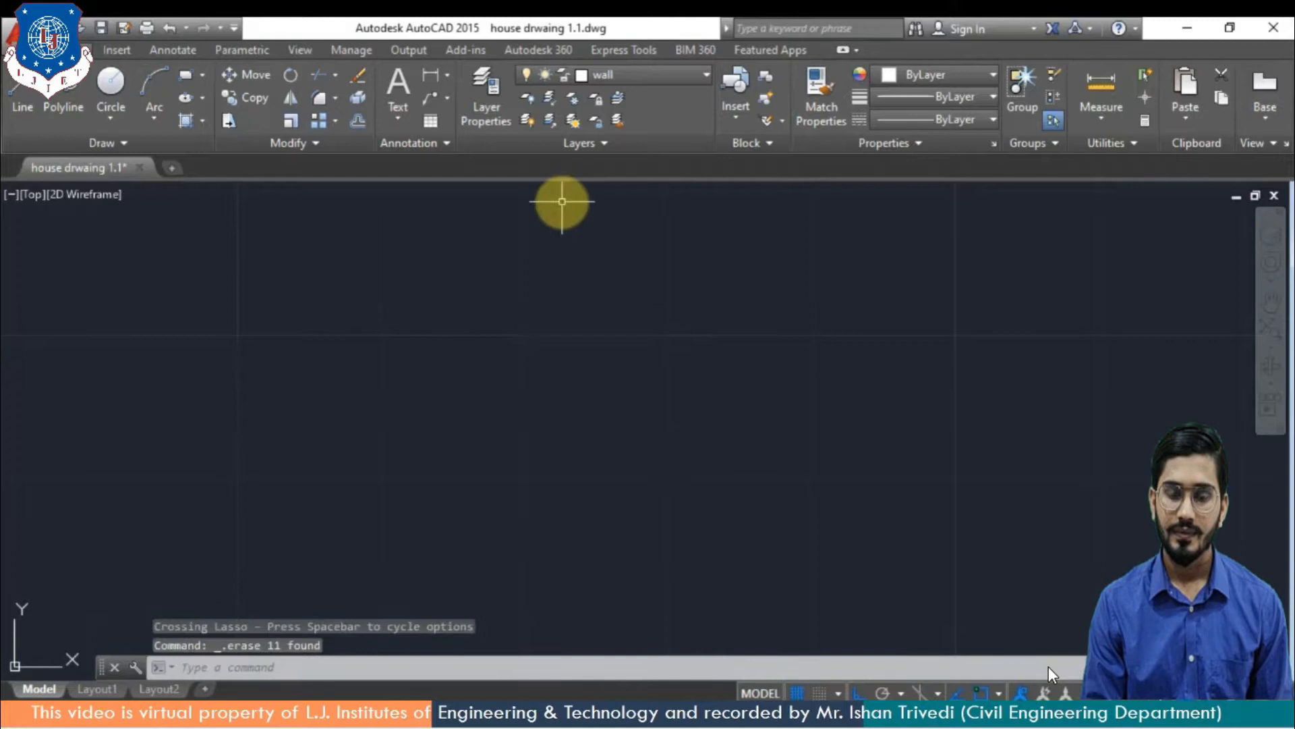
Draw a chain of orthogonal lines: a long horizontal to the right, up, back to the left, and down across the first horizontal
{"action": "type", "text": "l"}
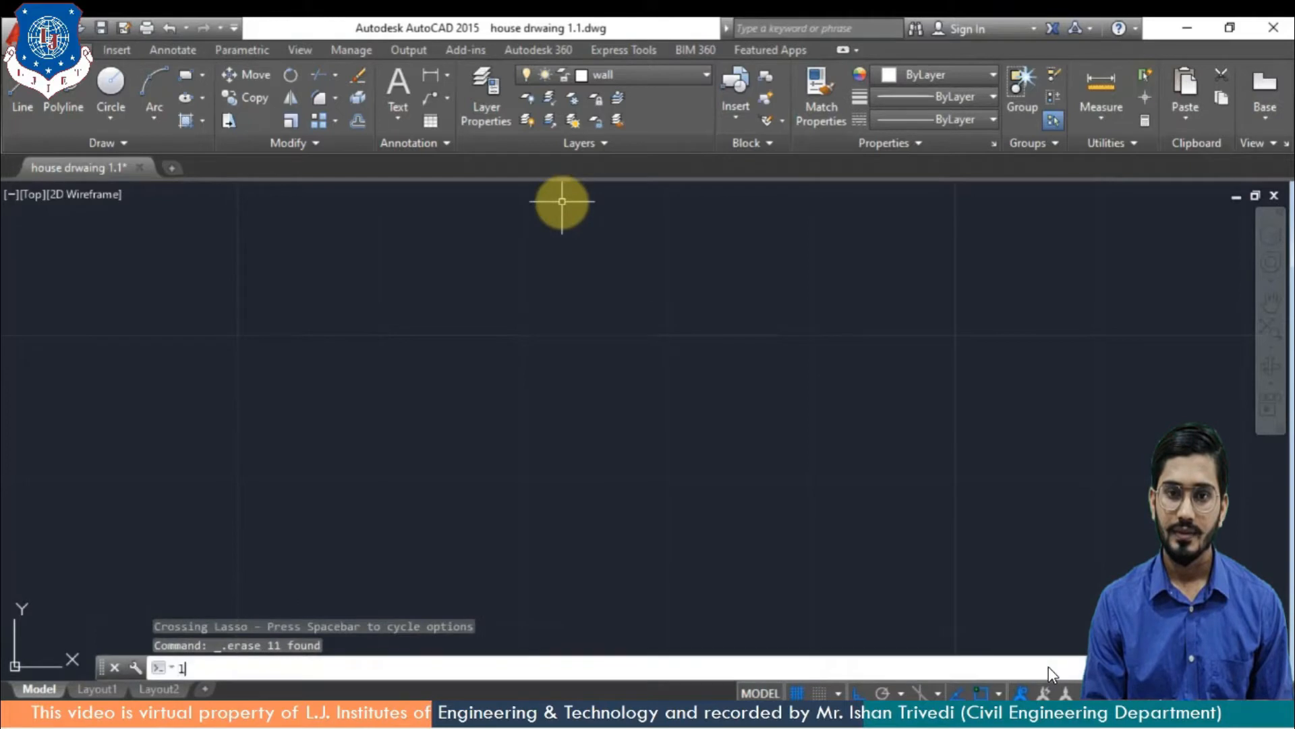
{"action": "key", "text": "Return"}
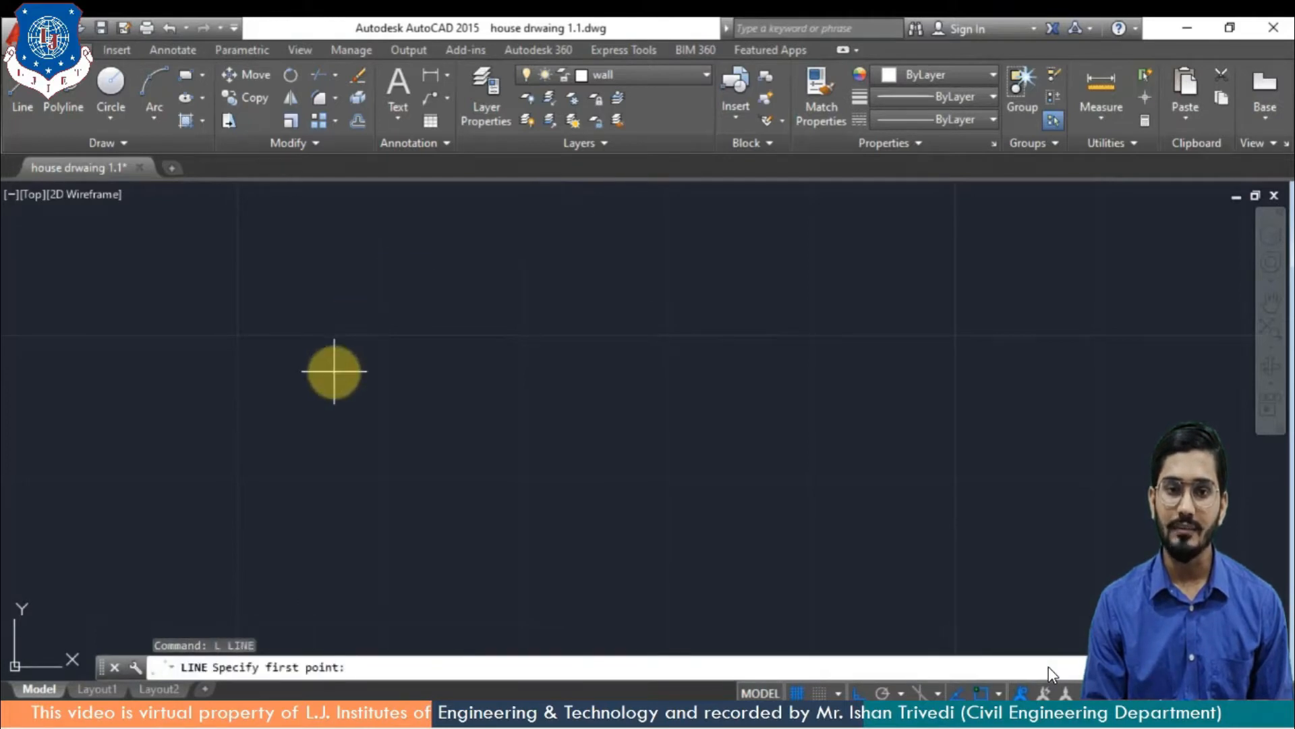
{"action": "left_click", "coordinate": [334, 371]}
{"action": "left_click", "coordinate": [730, 356]}
{"action": "left_click", "coordinate": [641, 228]}
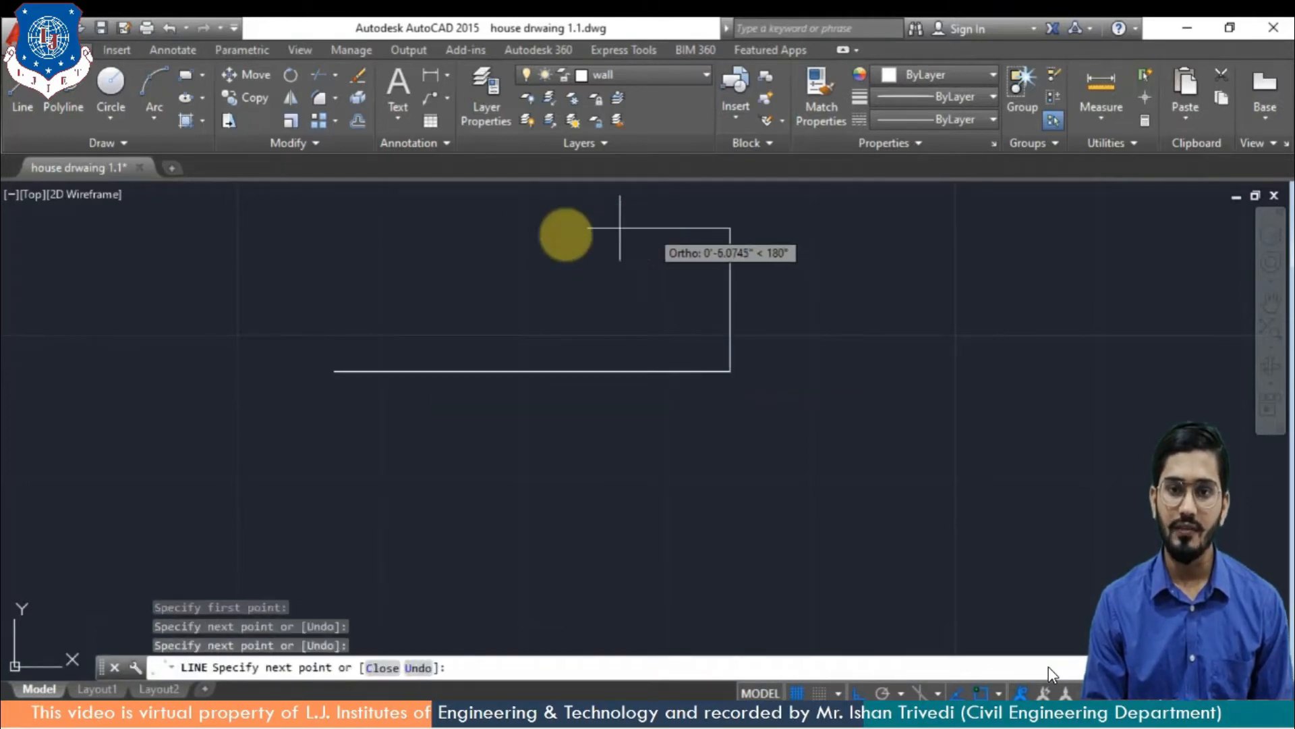
{"action": "left_click", "coordinate": [435, 228]}
{"action": "left_click", "coordinate": [436, 498]}
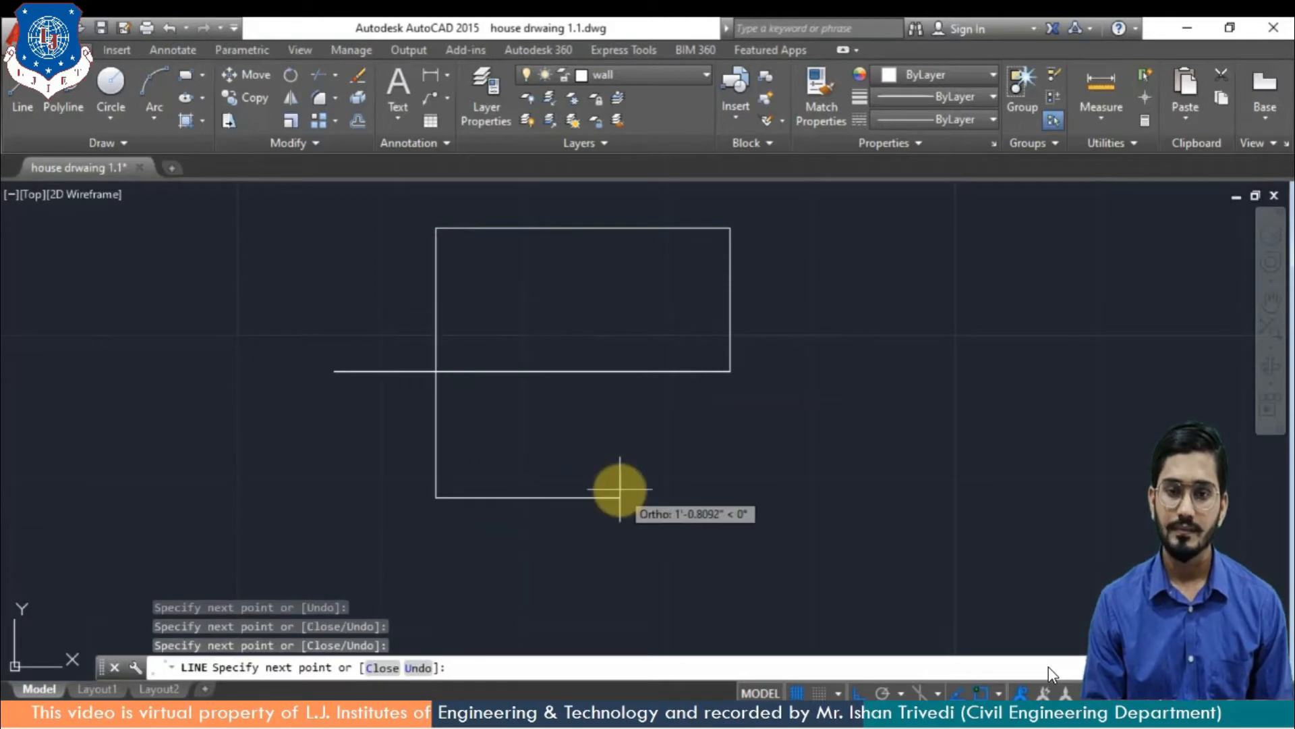
Continue the line chain as an inward spiral: right, up across the long horizontal, left, down across it, and right
{"action": "left_click", "coordinate": [620, 498]}
{"action": "left_click", "coordinate": [620, 243]}
{"action": "left_click", "coordinate": [482, 242]}
{"action": "left_click", "coordinate": [481, 454]}
{"action": "left_click", "coordinate": [569, 454]}
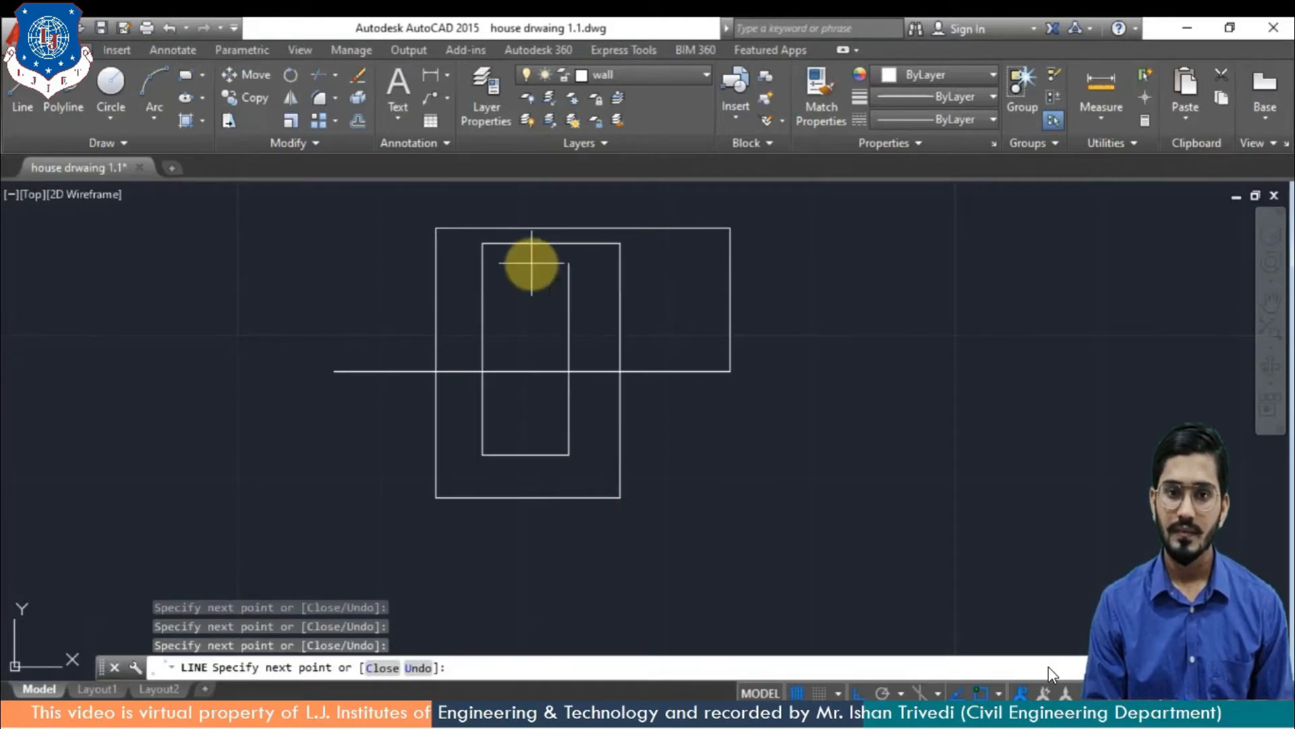
Finish the spiral with an innermost loop: up, left, down across the long horizontal, right, and a short vertical up past it
{"action": "left_click", "coordinate": [569, 263]}
{"action": "left_click", "coordinate": [493, 279]}
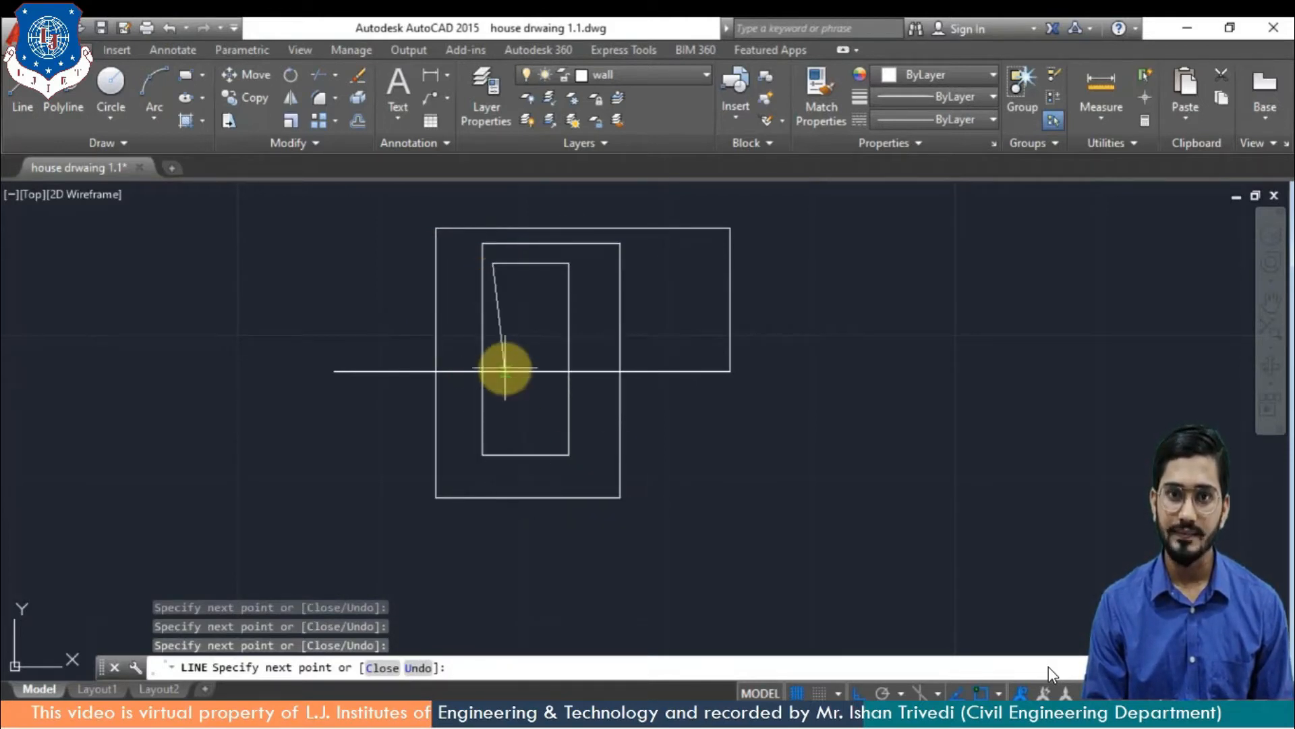
{"action": "left_click", "coordinate": [499, 414]}
{"action": "left_click", "coordinate": [532, 414]}
{"action": "left_click", "coordinate": [531, 329]}
{"action": "key", "text": "Return"}
Trim the innermost left vertical below the long horizontal, using only that horizontal as the cutting edge
{"action": "type", "text": "tr"}
{"action": "key", "text": "Return"}
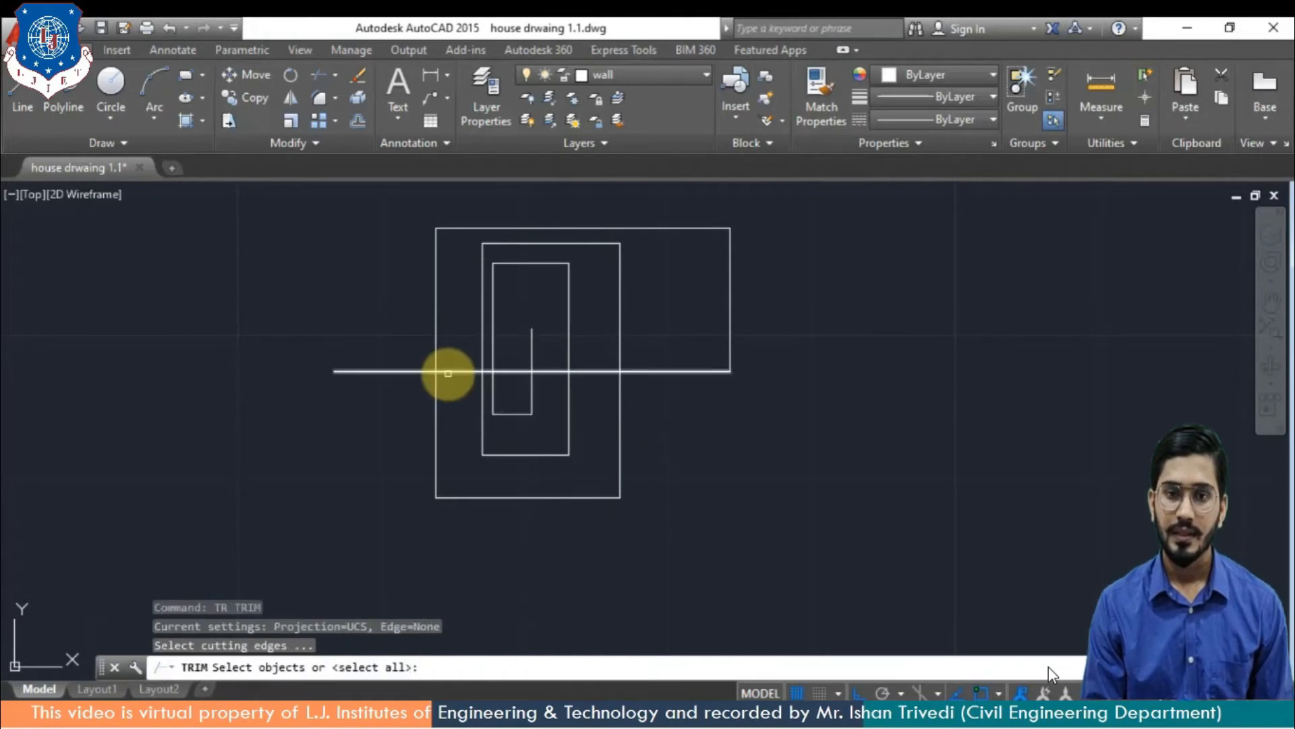
{"action": "left_click", "coordinate": [443, 370]}
{"action": "key", "text": "Return"}
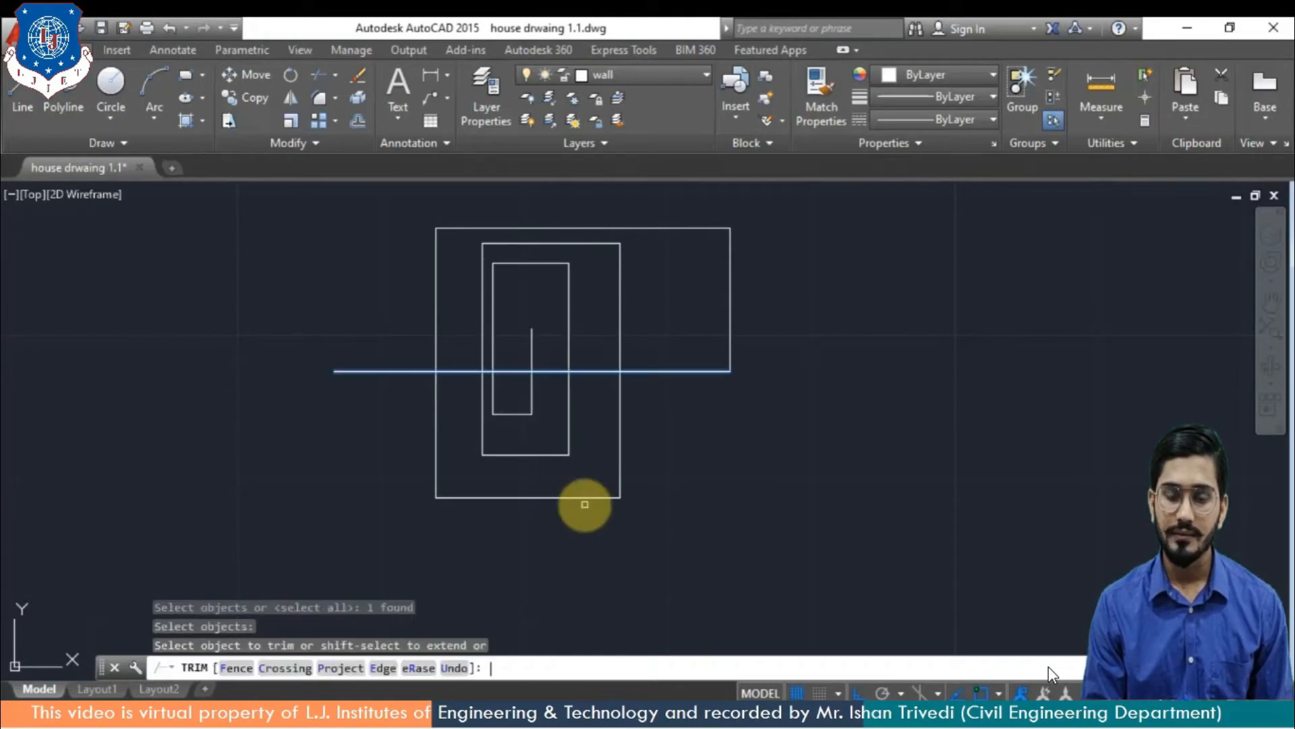
{"action": "left_click", "coordinate": [496, 348]}
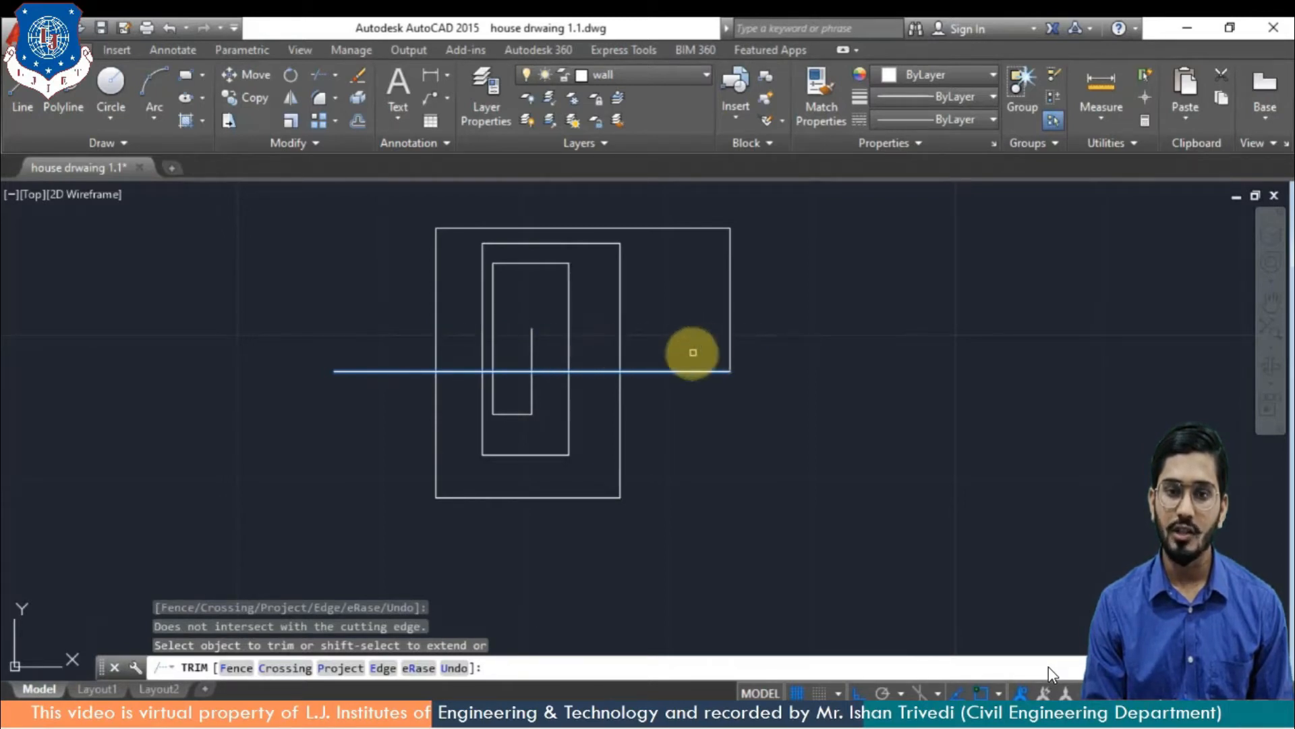
{"action": "left_click", "coordinate": [570, 452]}
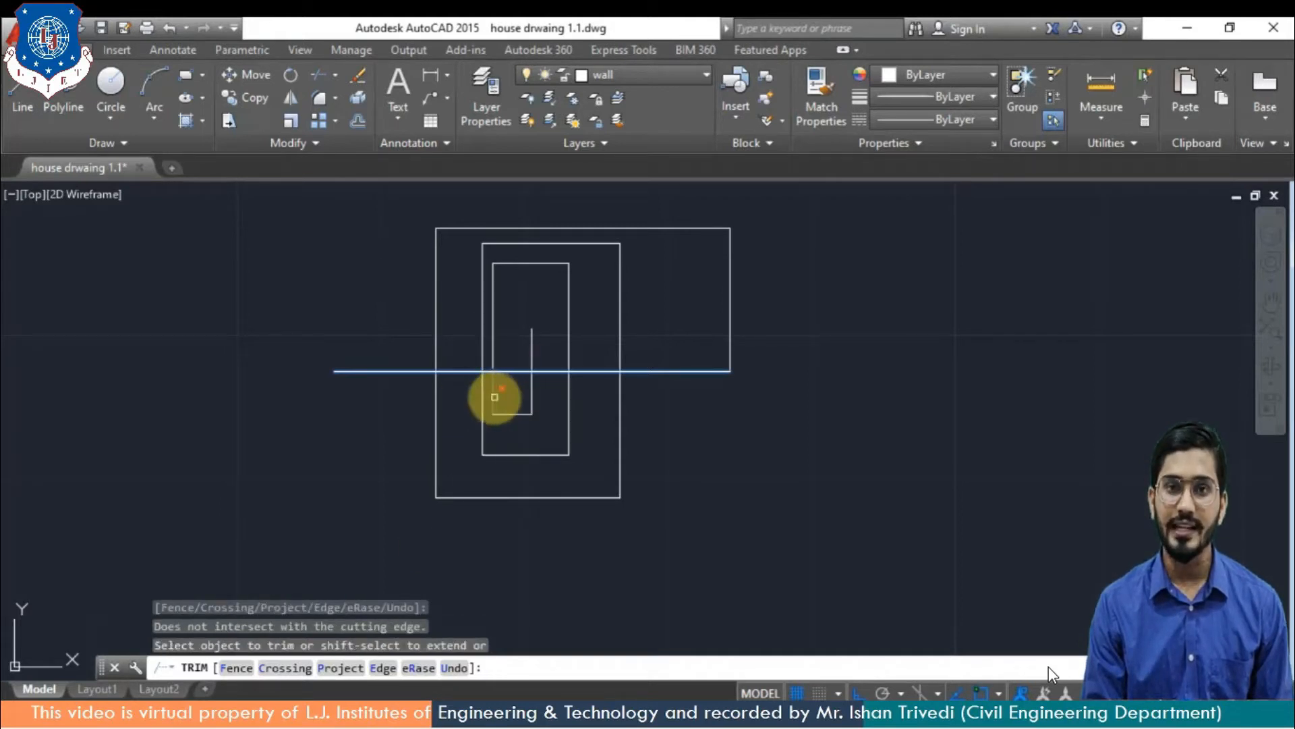
{"action": "left_click", "coordinate": [494, 397]}
{"action": "key", "text": "Escape"}
Draw a second long horizontal line above the first, crossing all the tall verticals and extending past the outer right one
{"action": "type", "text": "l"}
{"action": "key", "text": "Return"}
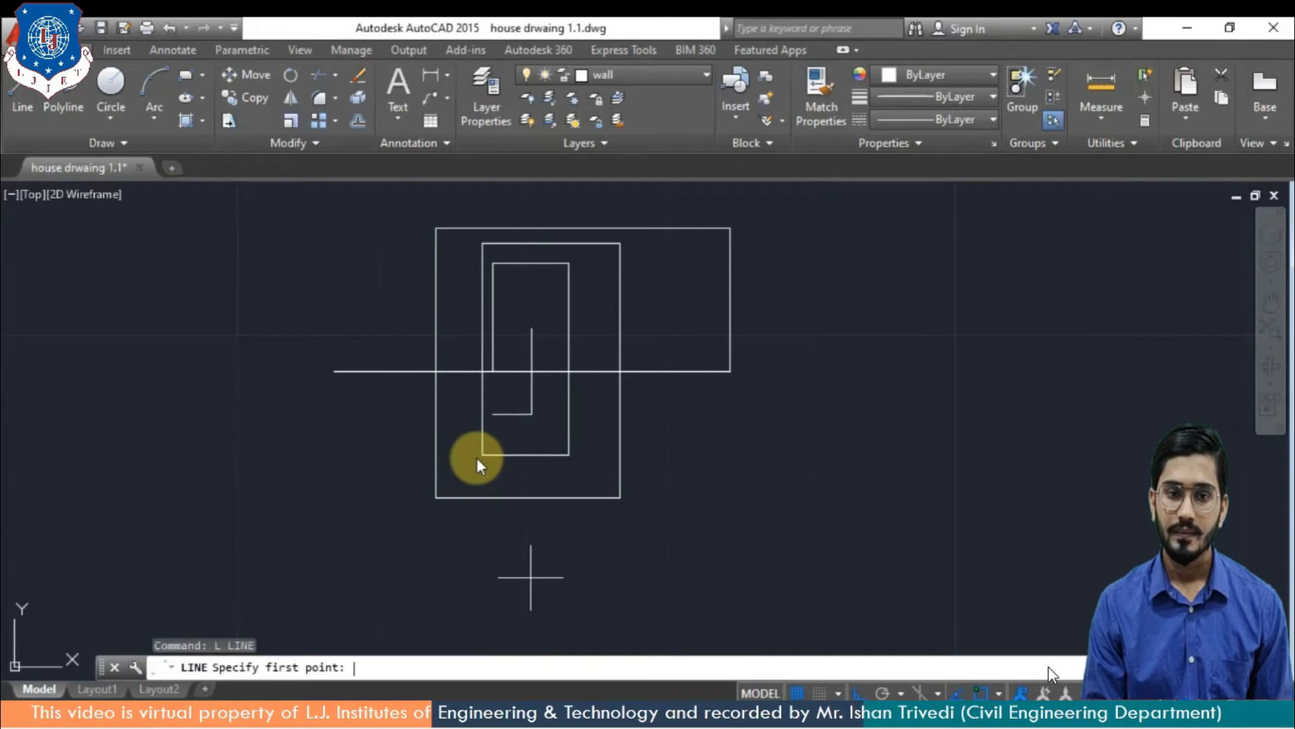
{"action": "left_click", "coordinate": [368, 317]}
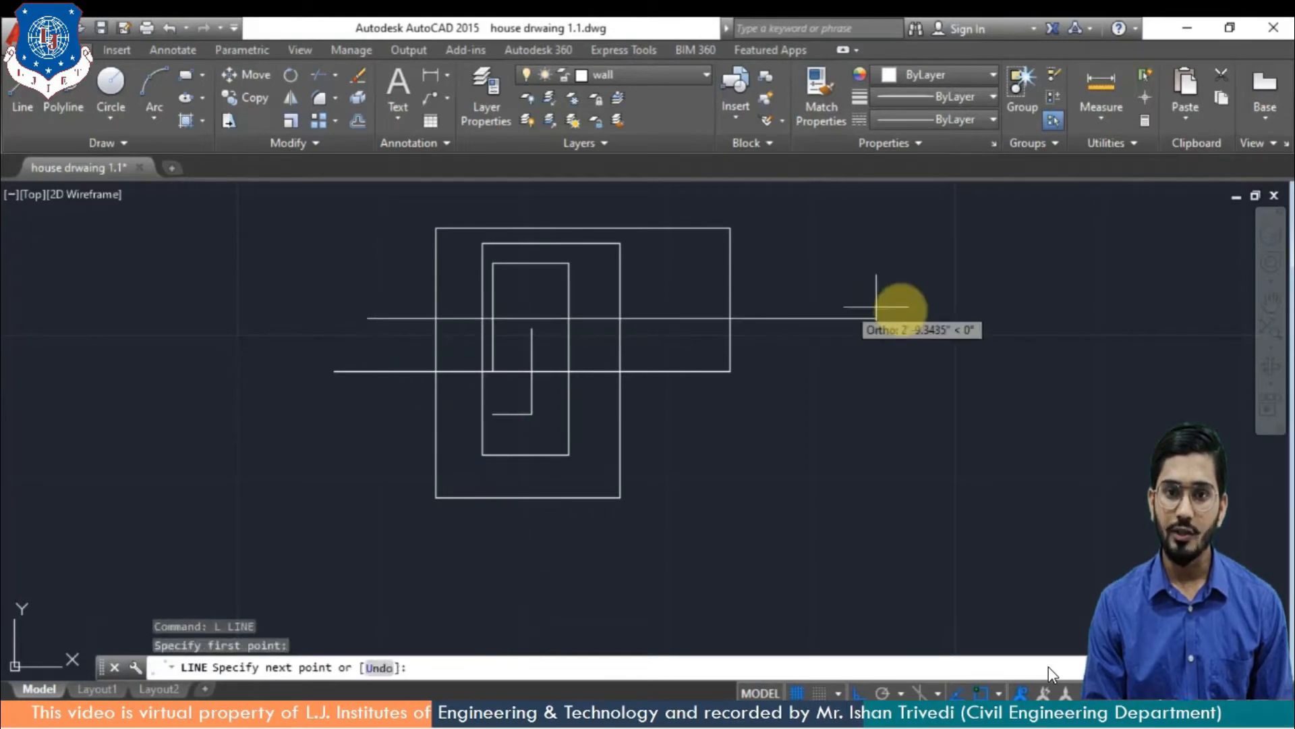
{"action": "left_click", "coordinate": [907, 310]}
{"action": "key", "text": "Return"}
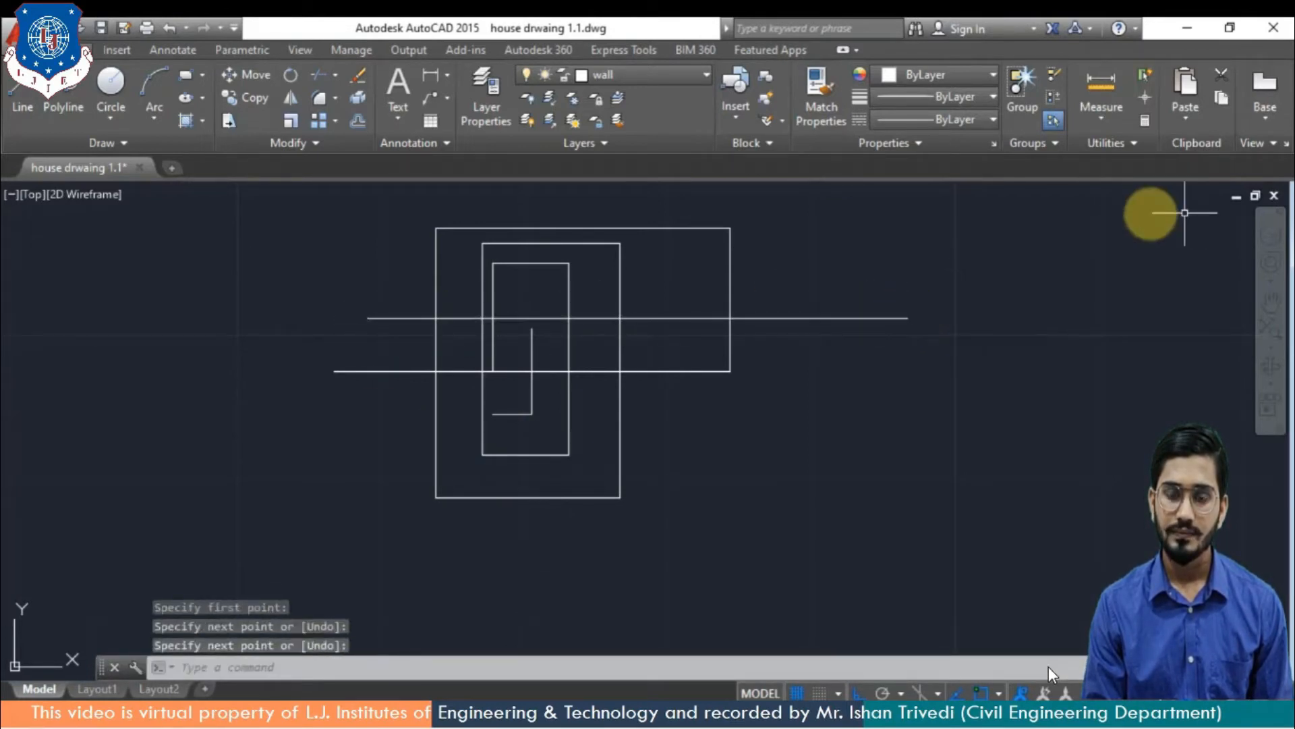
Trim the short innermost vertical above the lower long horizontal, using only that horizontal as the cutting edge
{"action": "type", "text": "tr"}
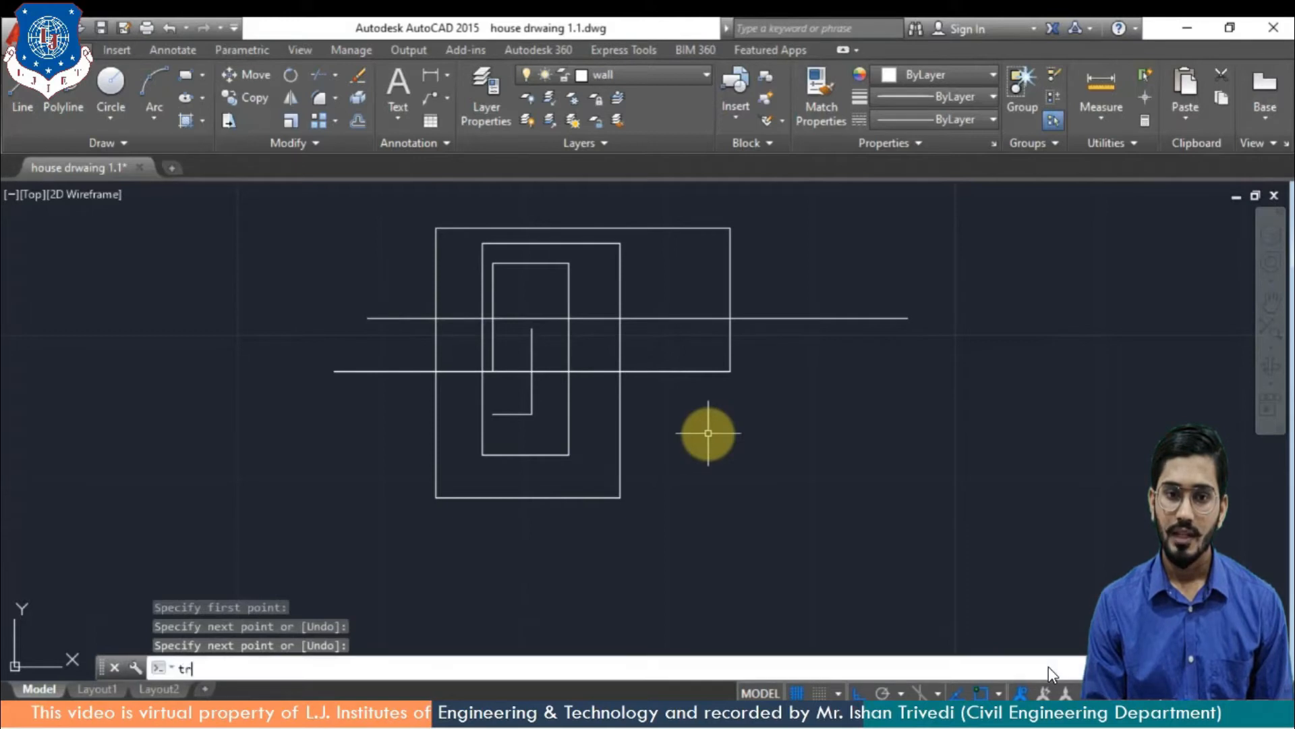
{"action": "key", "text": "Return"}
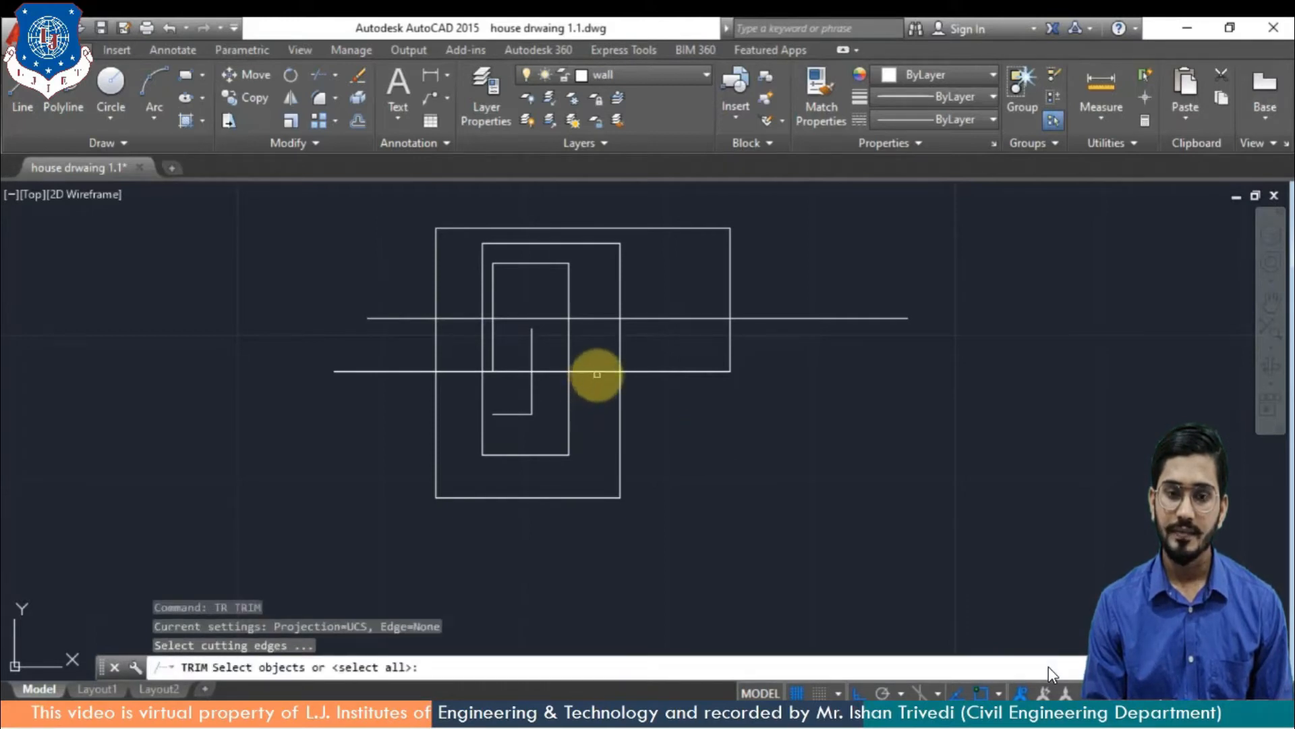
{"action": "left_click", "coordinate": [597, 372]}
{"action": "key", "text": "Return"}
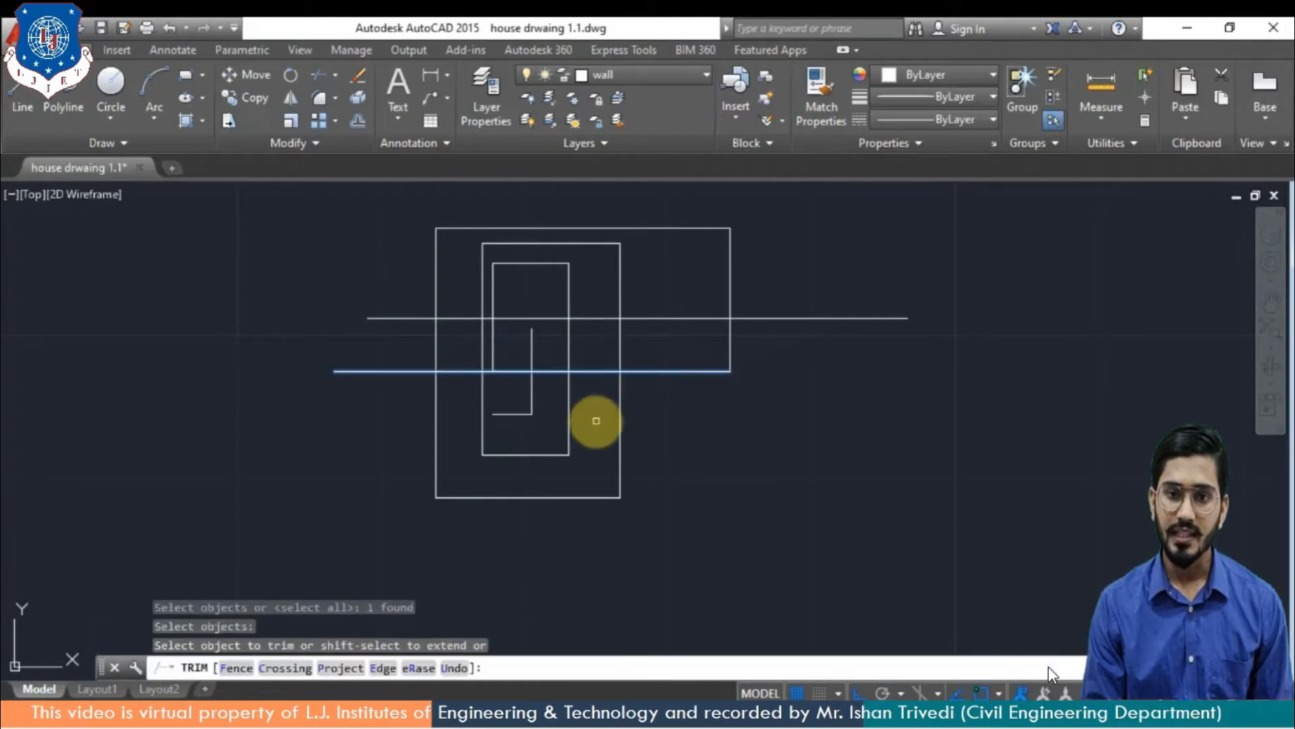
{"action": "left_click", "coordinate": [430, 318]}
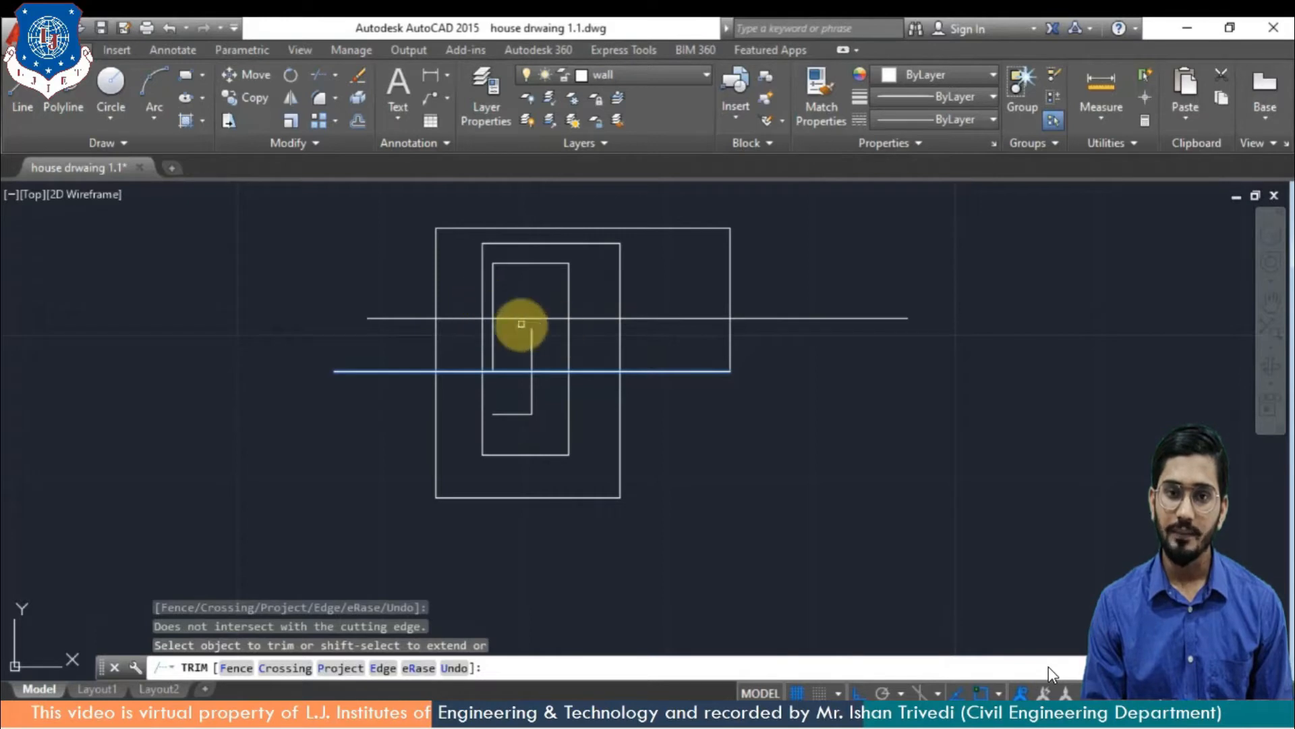
{"action": "left_click", "coordinate": [530, 348]}
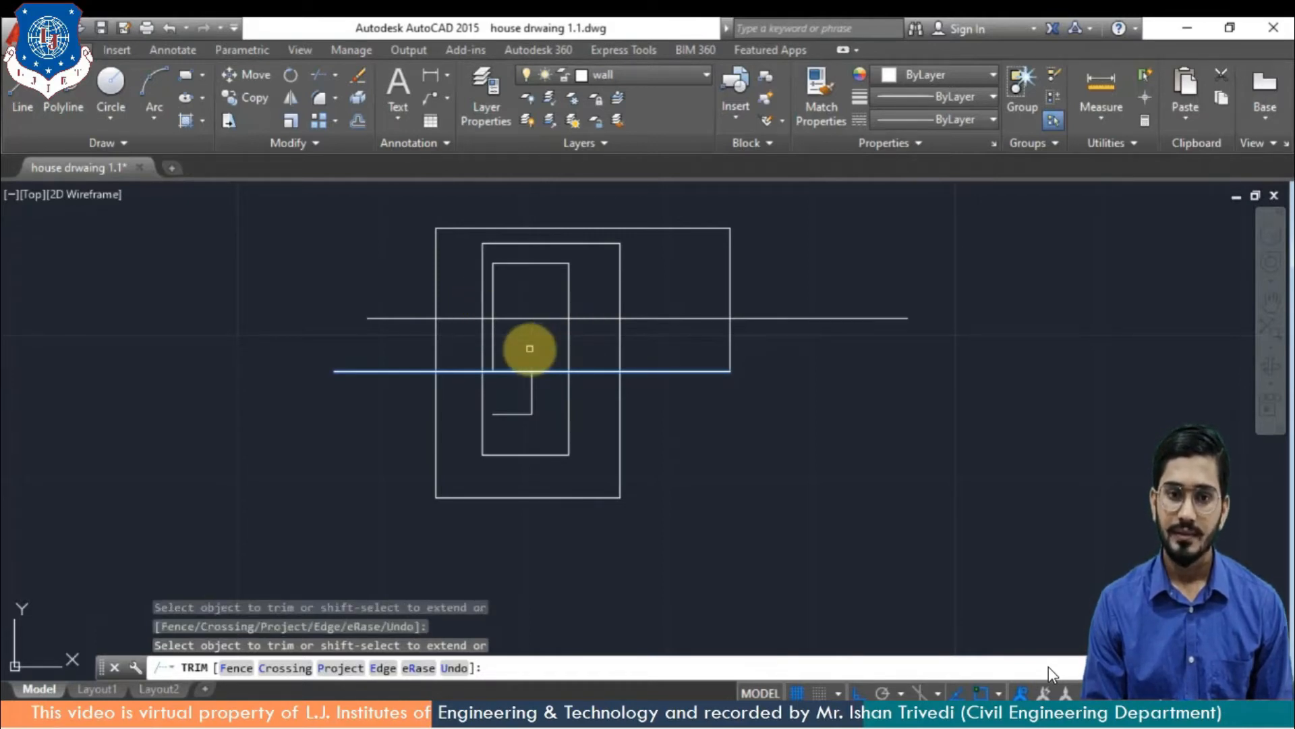
{"action": "key", "text": "Escape"}
Trim with all objects as cutting edges, removing the innermost left vertical between the long horizontals and the other two left verticals above them
{"action": "type", "text": "tr"}
{"action": "key", "text": "Return"}
{"action": "key", "text": "Return"}
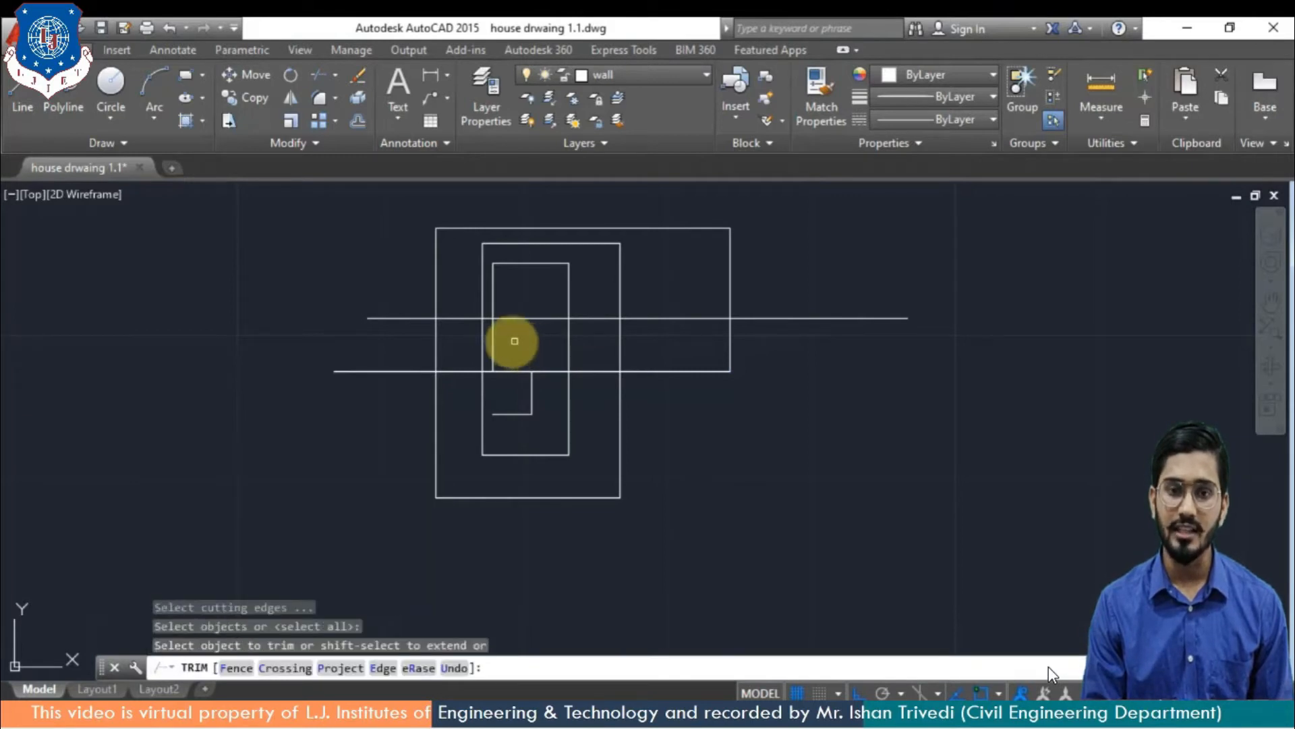
{"action": "left_click", "coordinate": [496, 333]}
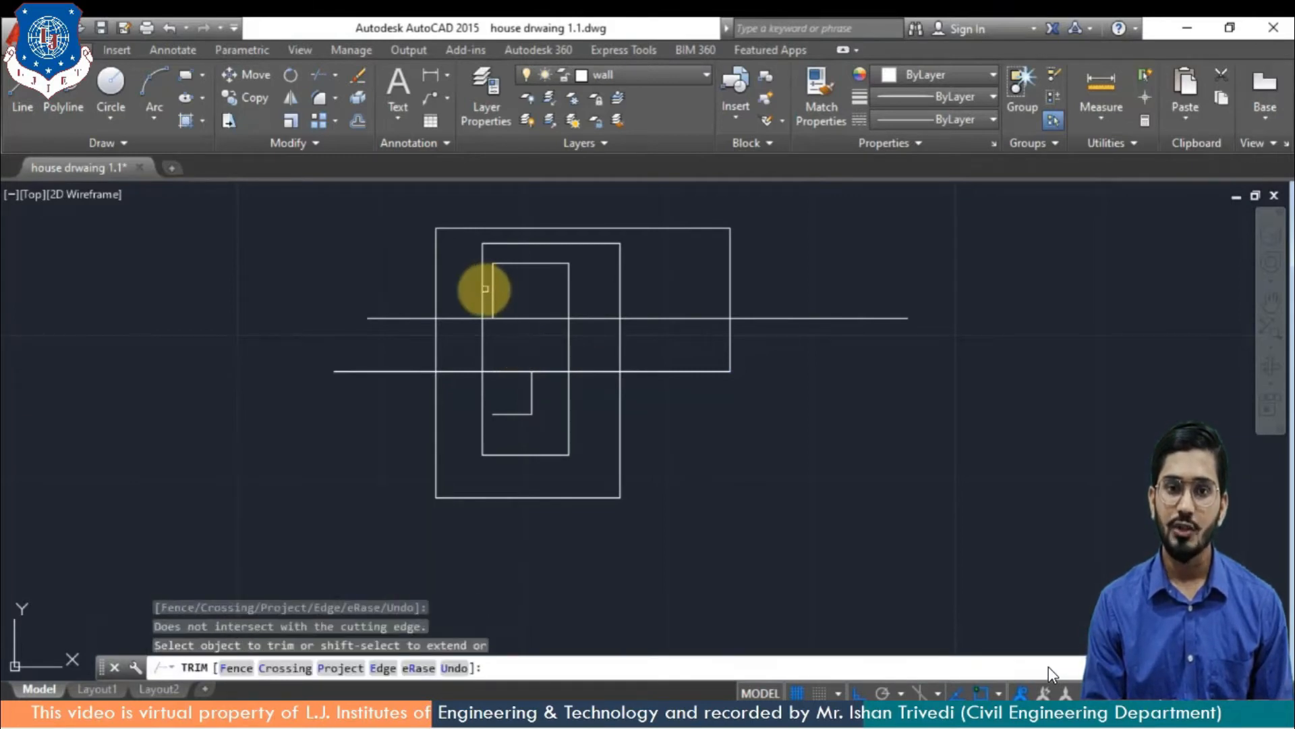
{"action": "left_click", "coordinate": [484, 289]}
{"action": "left_click", "coordinate": [435, 281]}
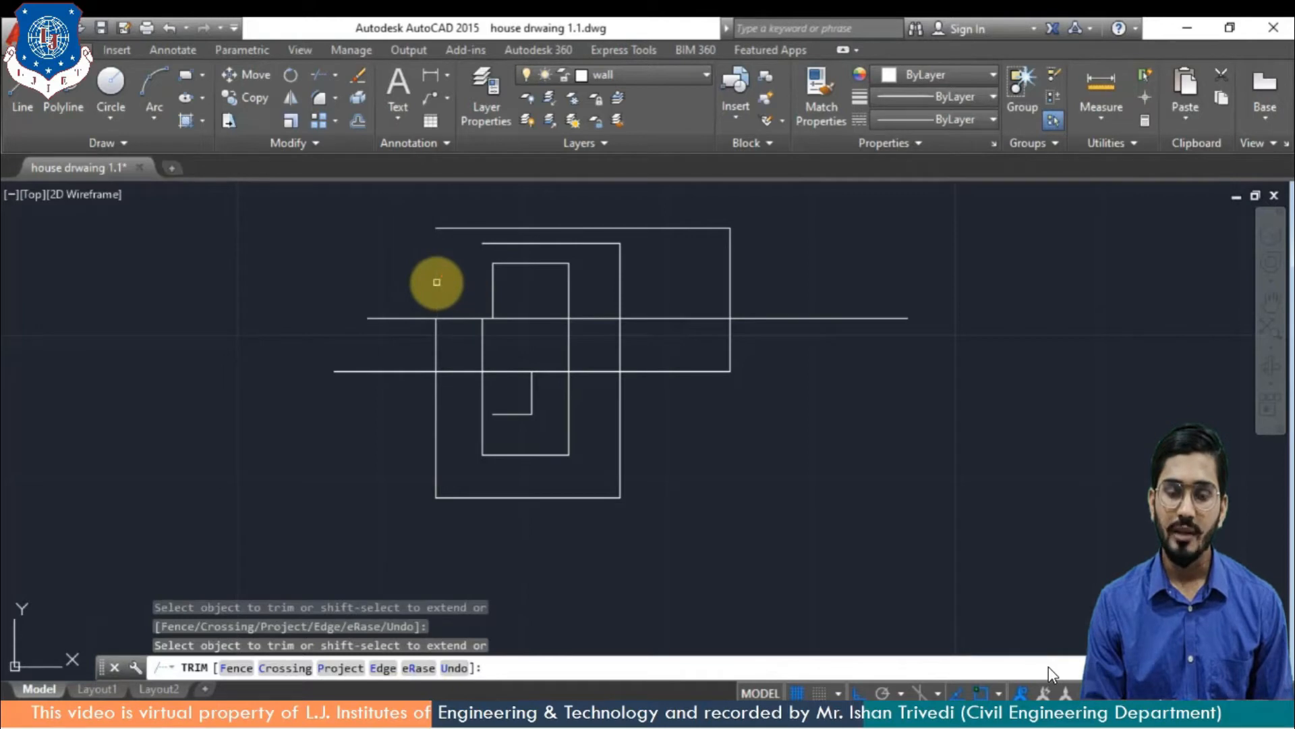
Trim the outer left vertical and the three right verticals between the long horizontals, and the middle left vertical below them
{"action": "left_click", "coordinate": [435, 403]}
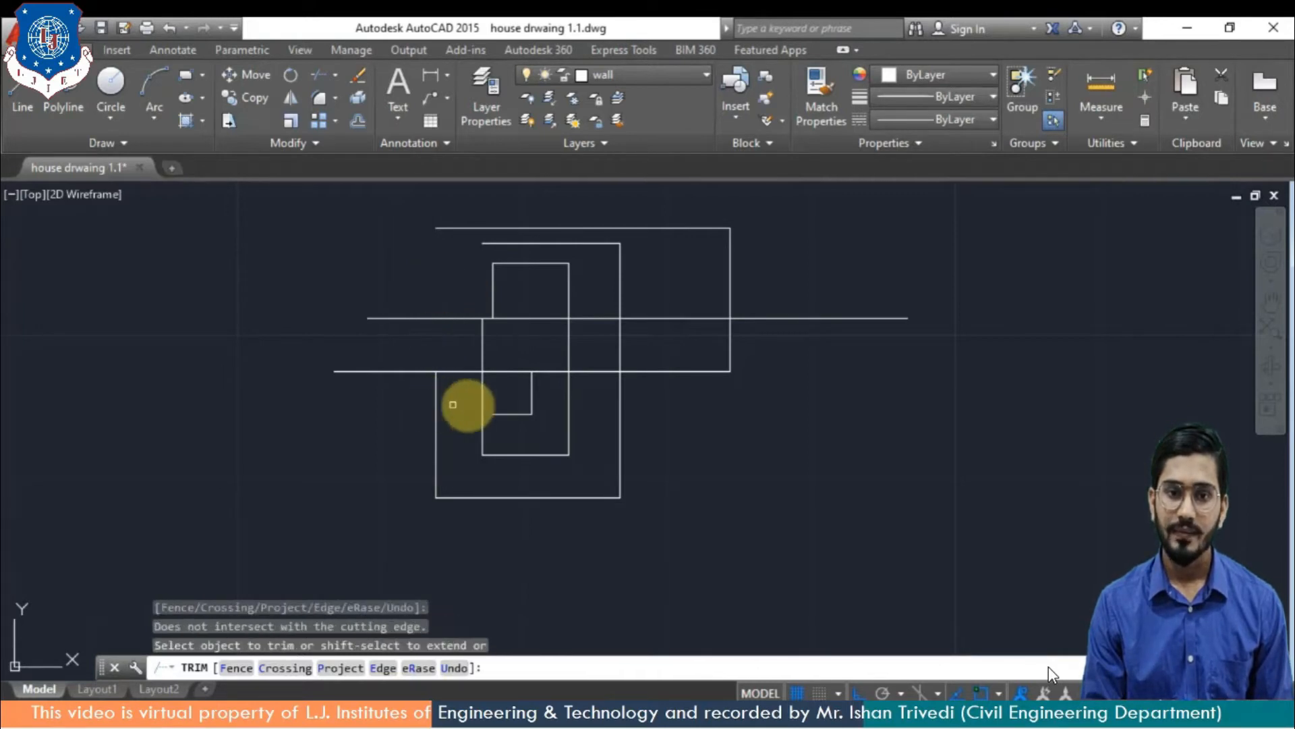
{"action": "left_click", "coordinate": [484, 404]}
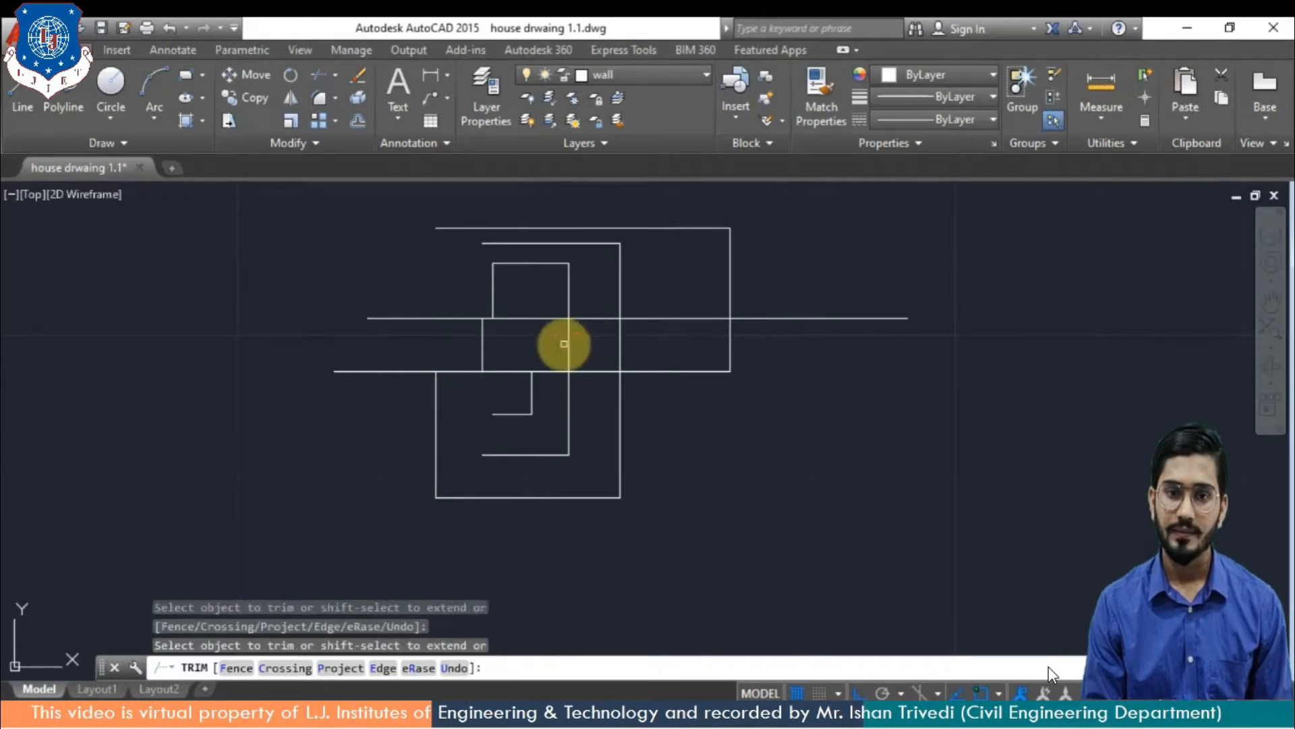
{"action": "left_click", "coordinate": [565, 349]}
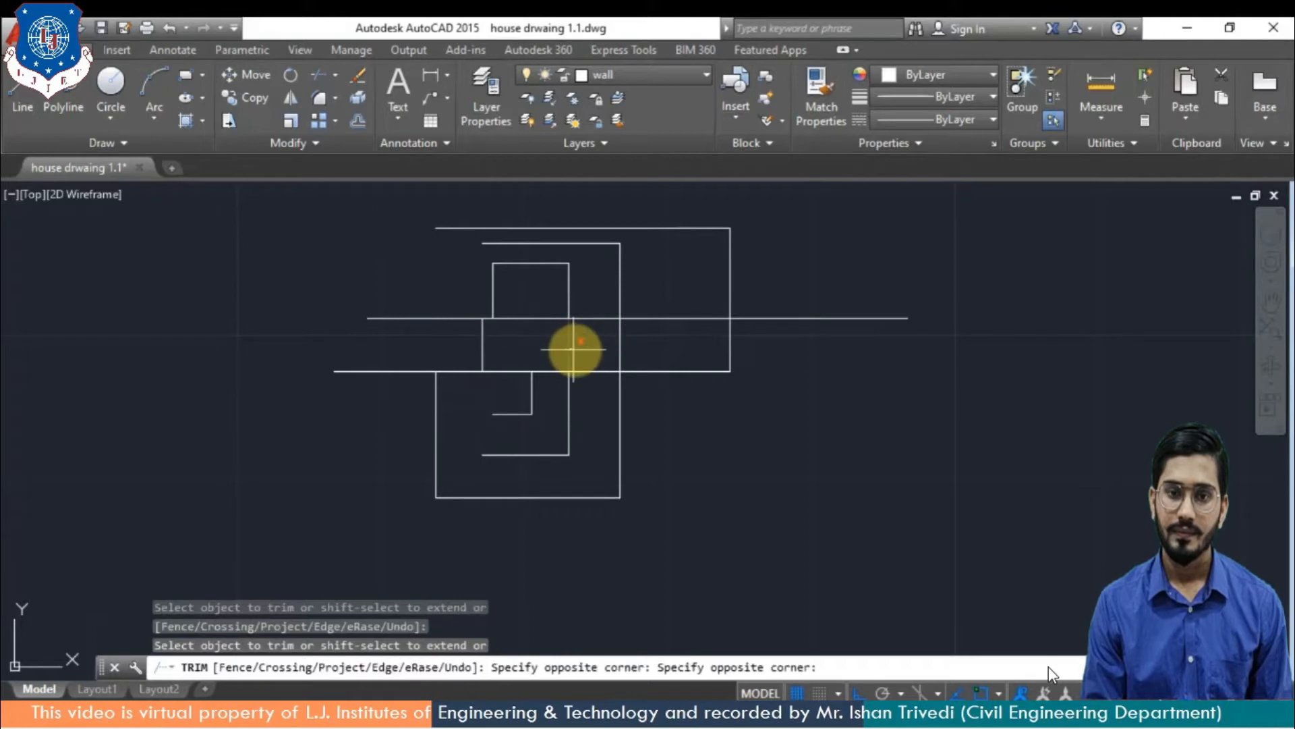
{"action": "left_click", "coordinate": [586, 350]}
{"action": "left_click", "coordinate": [586, 350]}
{"action": "left_click", "coordinate": [772, 338]}
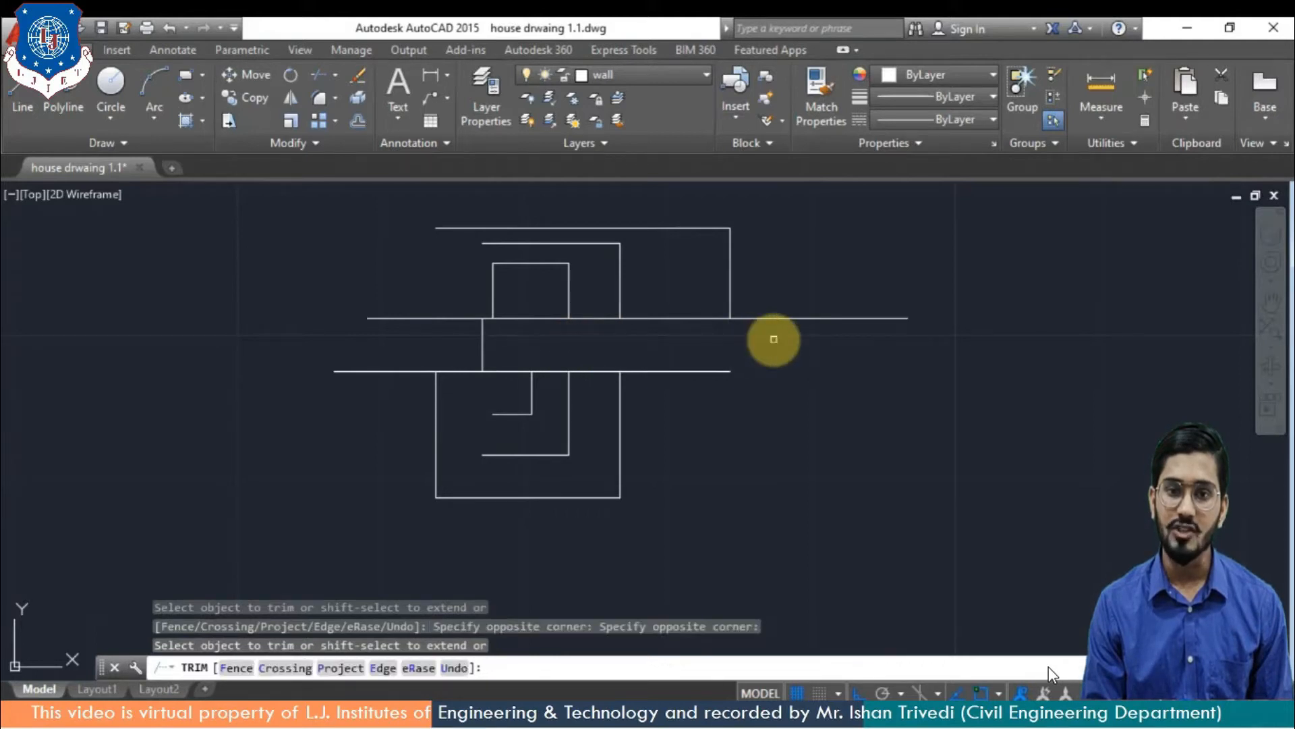
Trim the upper long horizontal beyond the outer right vertical, and try to trim the nested lines above it
{"action": "left_click", "coordinate": [774, 339]}
{"action": "left_click", "coordinate": [786, 234]}
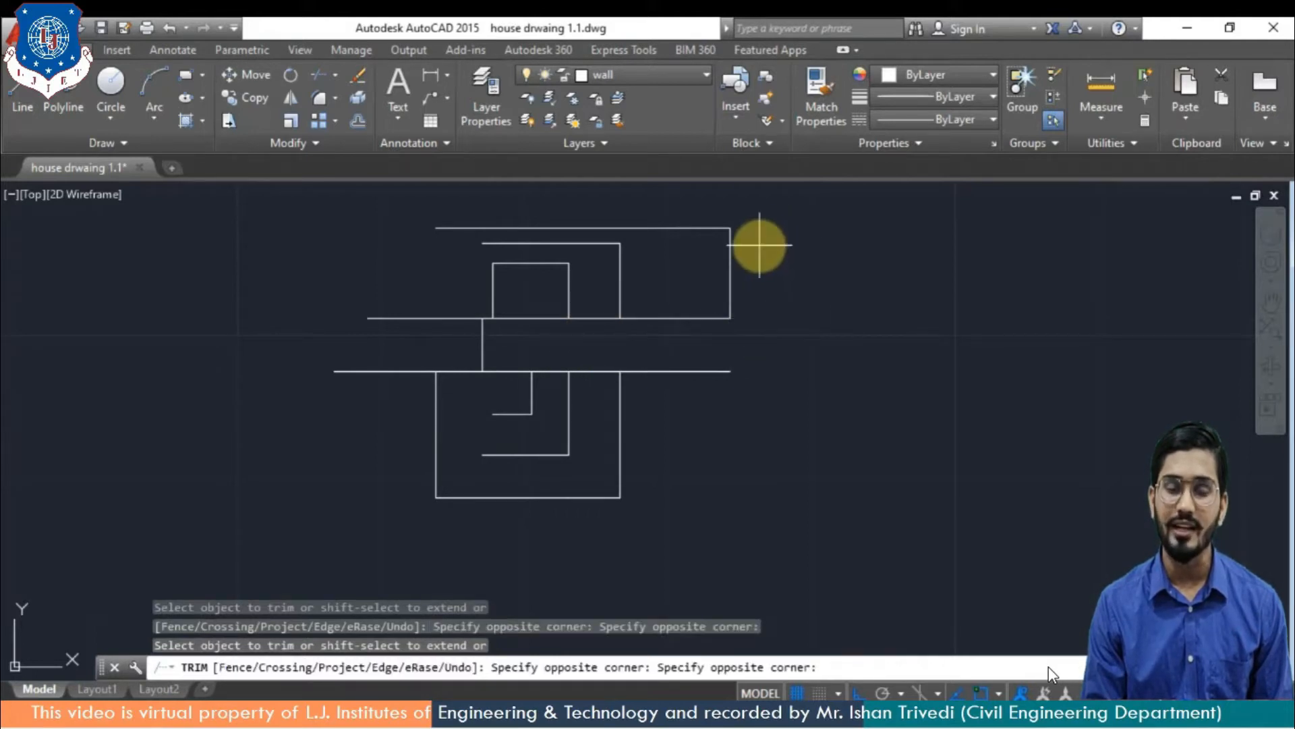
{"action": "left_click", "coordinate": [760, 246]}
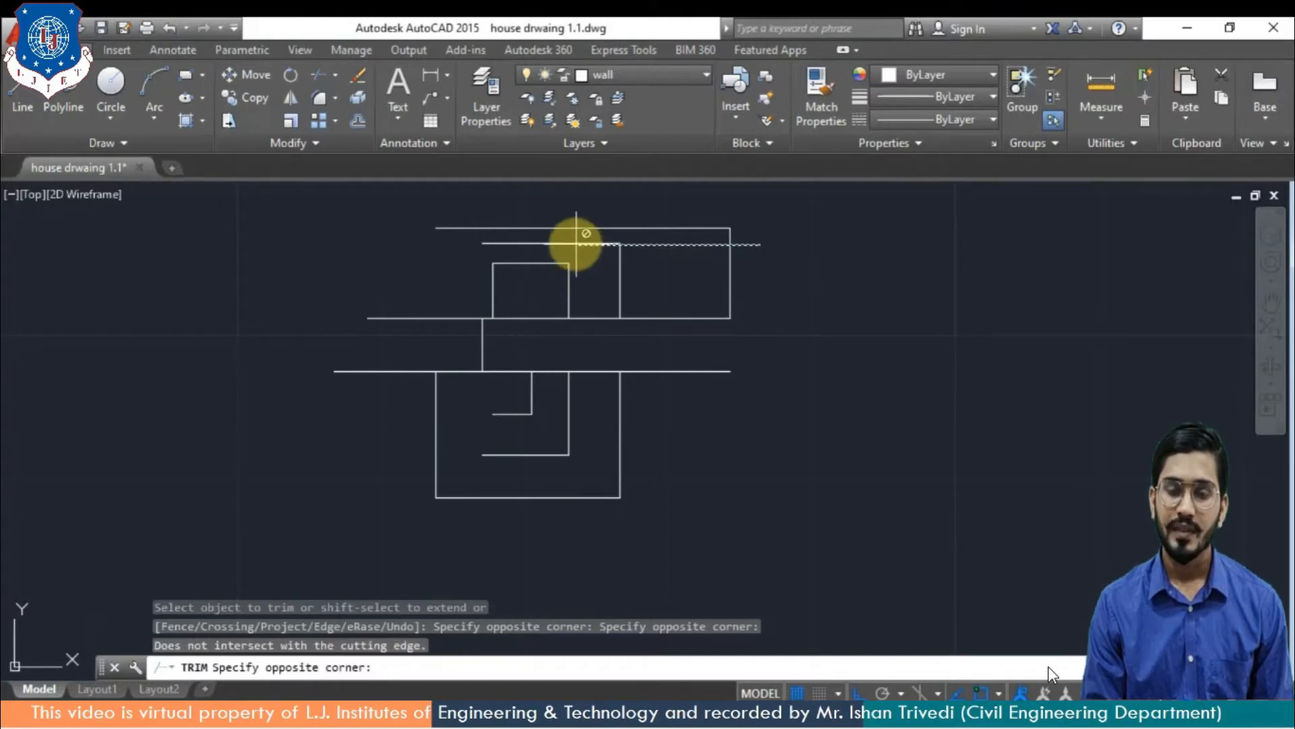
{"action": "left_click", "coordinate": [567, 225]}
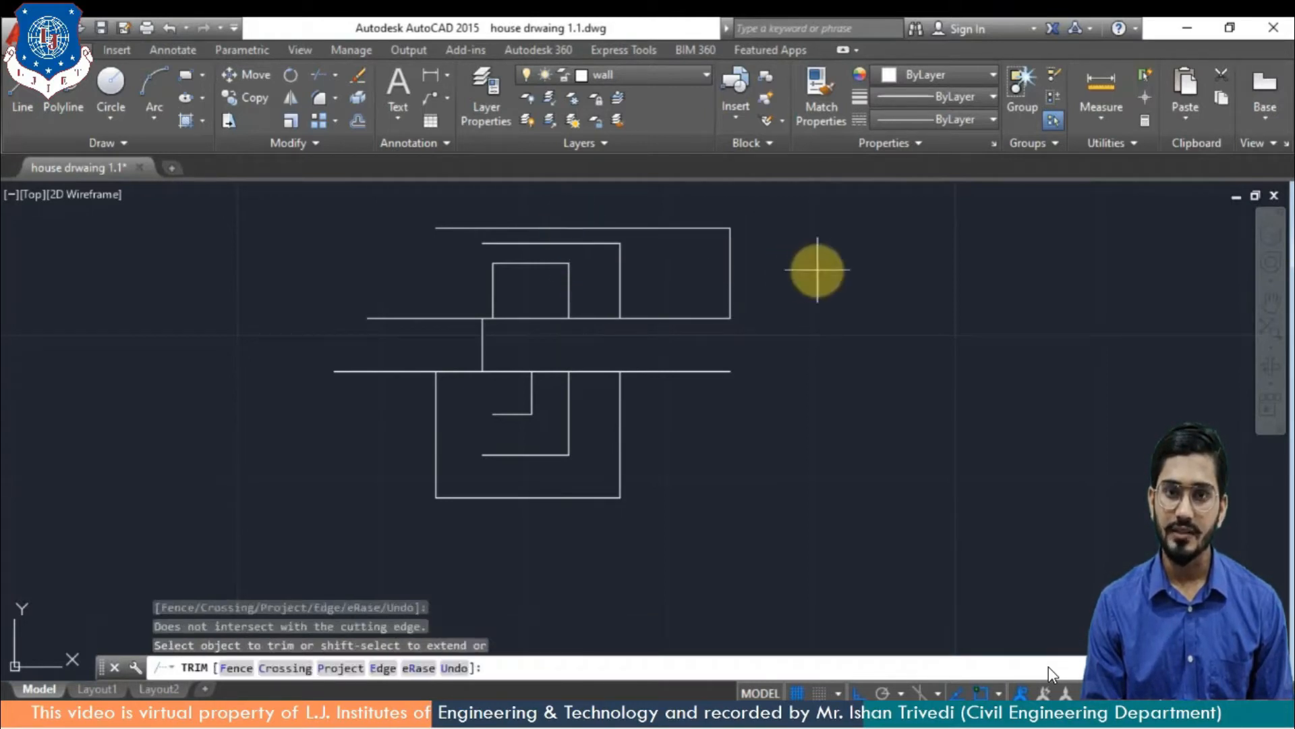
{"action": "left_click", "coordinate": [817, 270]}
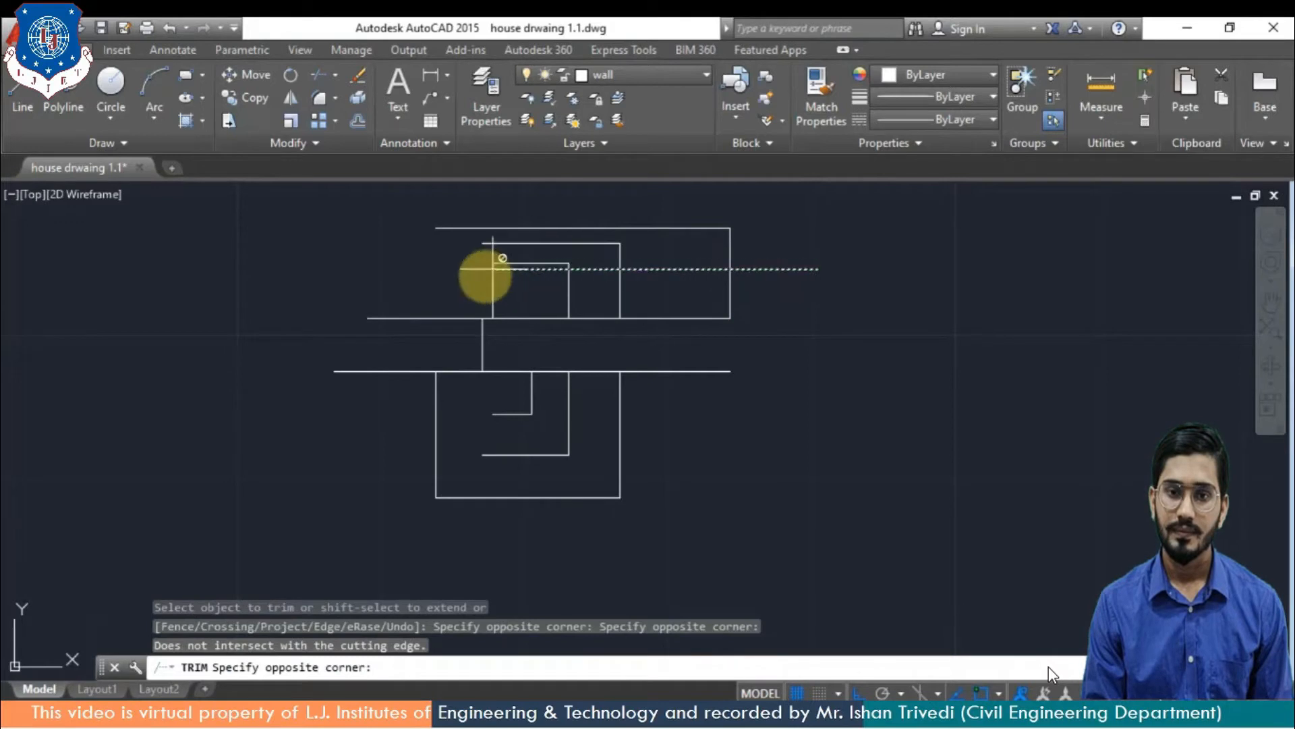
{"action": "left_click", "coordinate": [600, 235]}
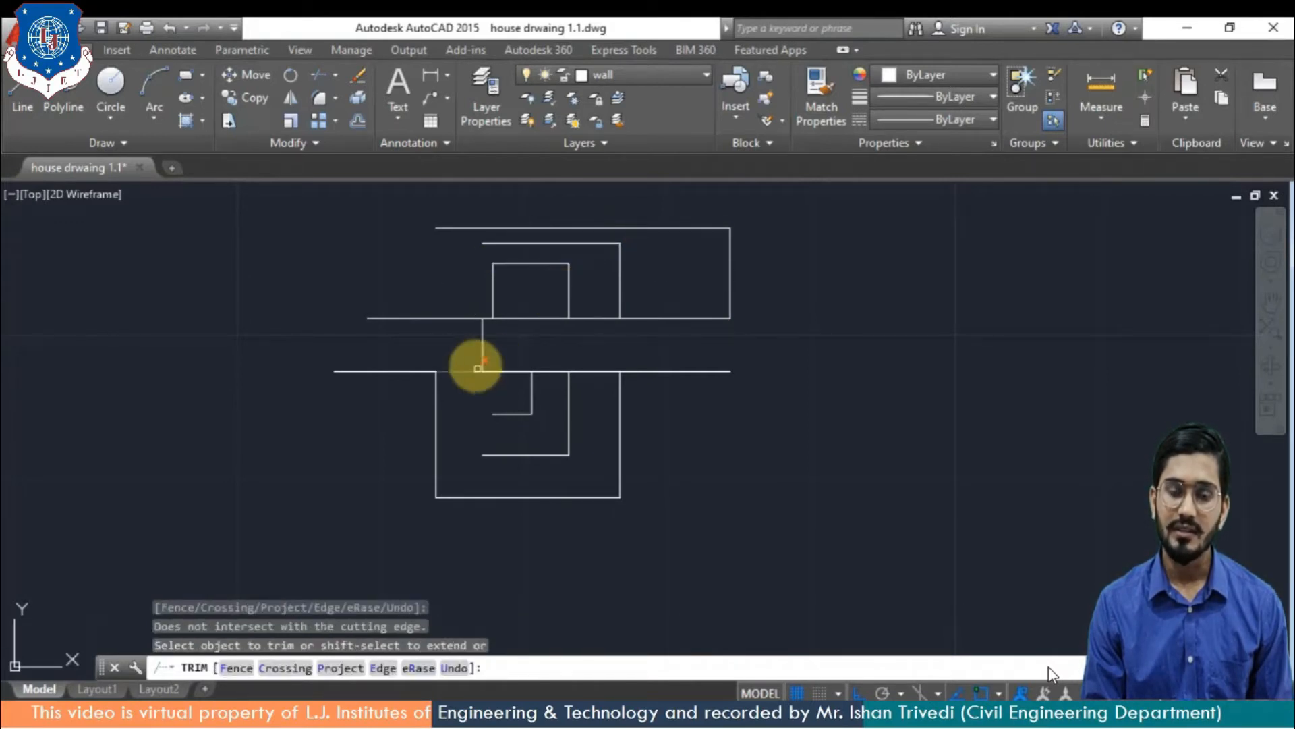
Trim the lower long horizontal between the outer left vertical and the short innermost vertical below it
{"action": "left_click", "coordinate": [472, 370]}
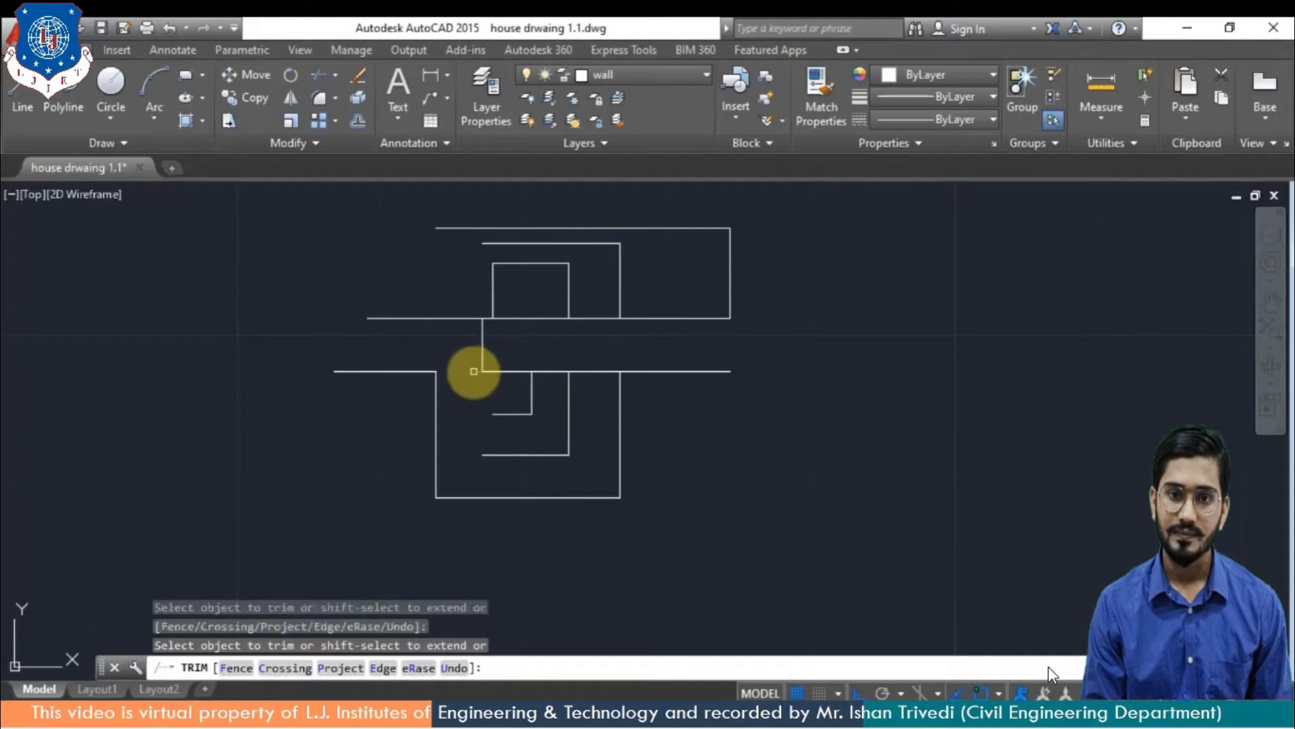
{"action": "left_click", "coordinate": [497, 371]}
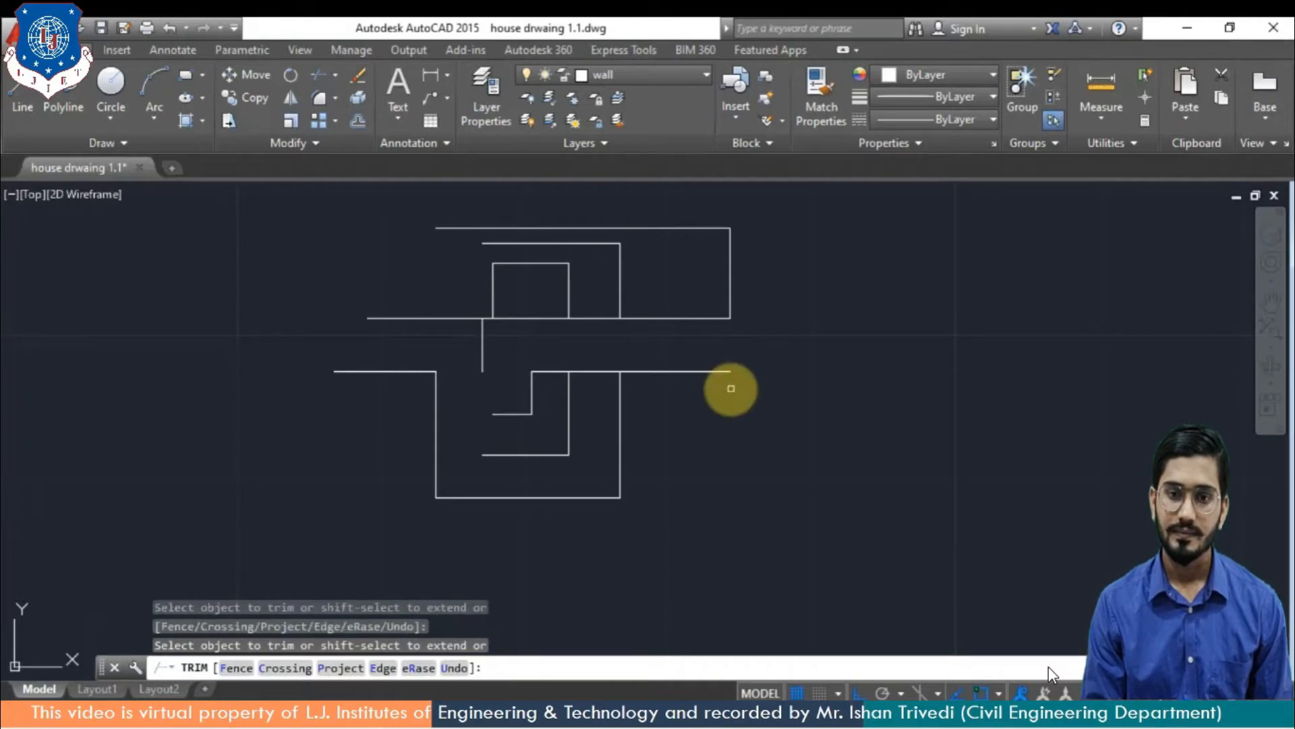
{"action": "key", "text": "Escape"}
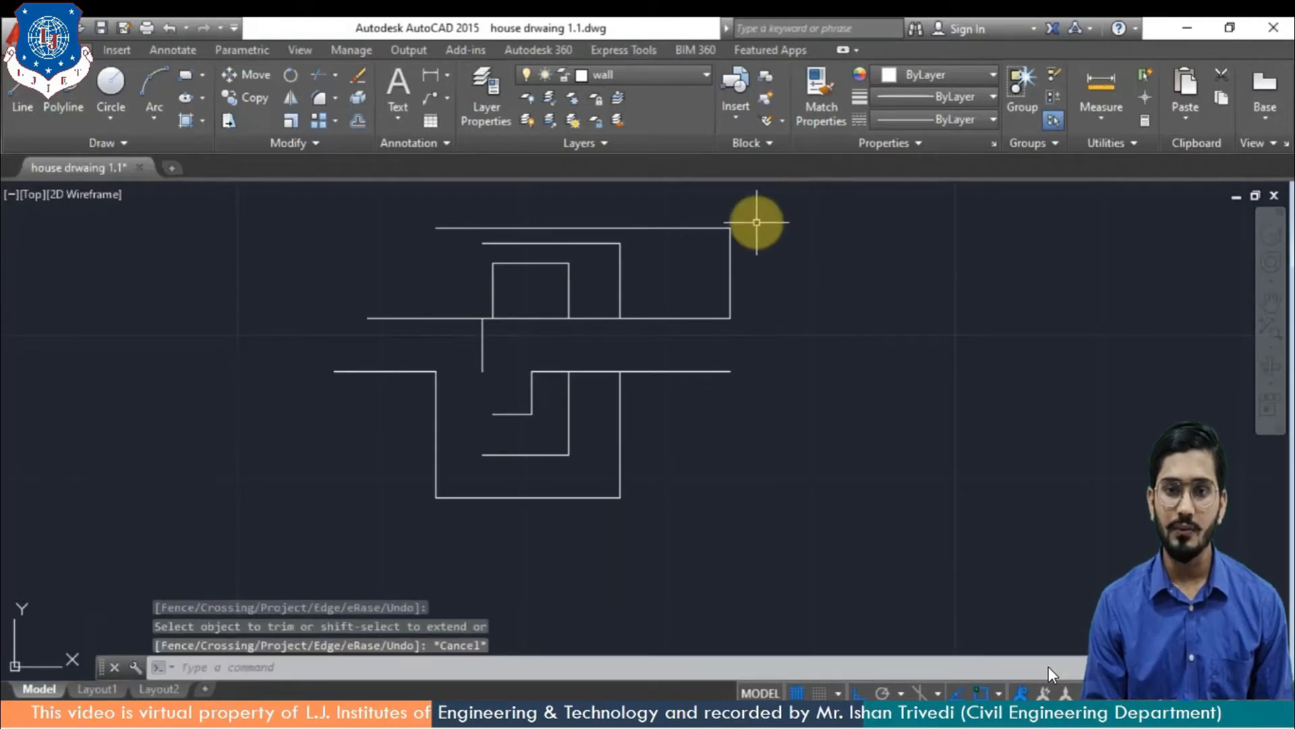
Erase all the practice lines from the drawing
{"action": "left_click", "coordinate": [757, 222]}
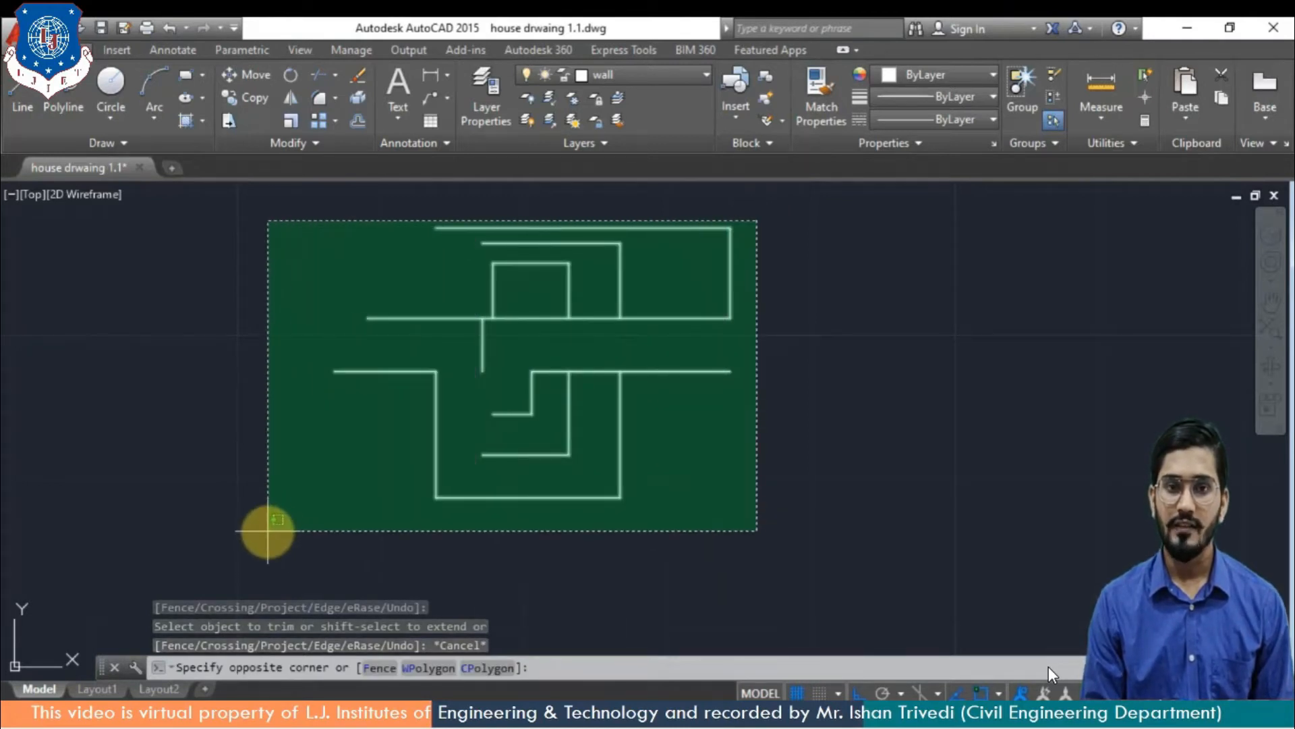
{"action": "left_click", "coordinate": [268, 531]}
{"action": "key", "text": "Delete"}
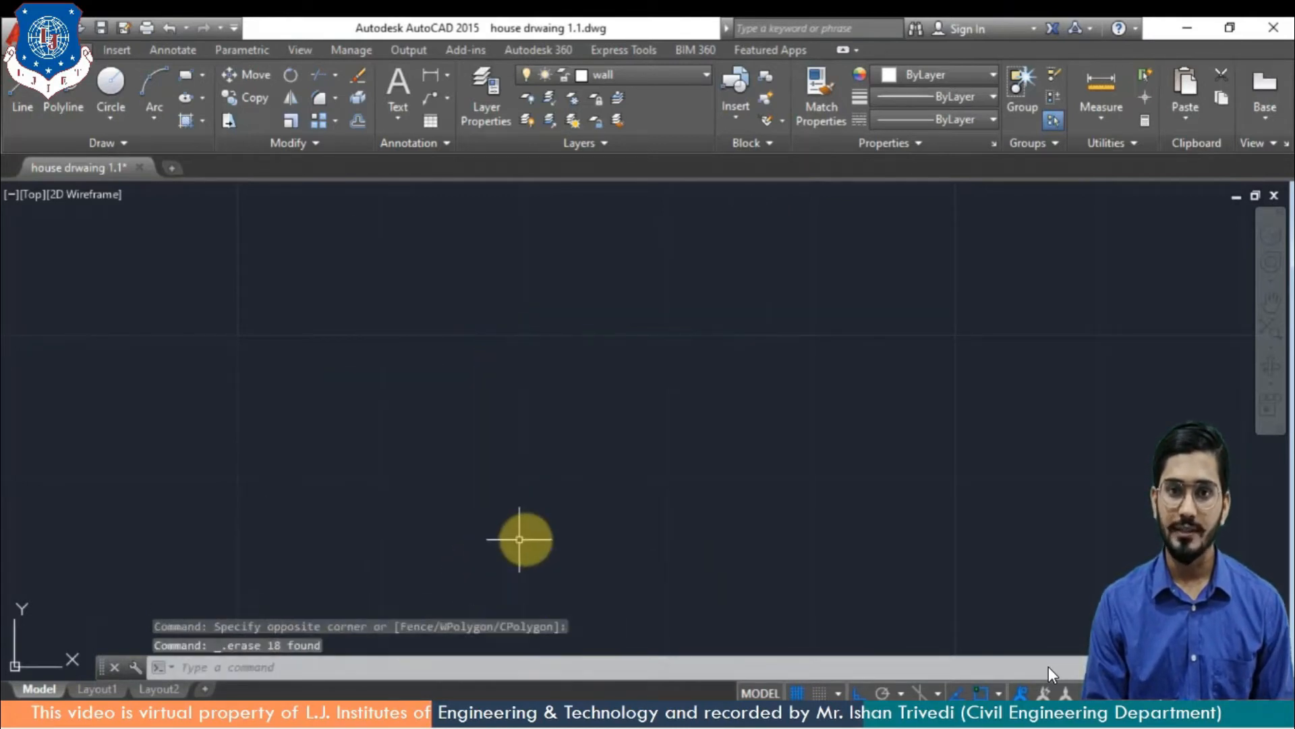
Draw a single horizontal line 20" long in the empty drawing area
{"action": "type", "text": "l"}
{"action": "key", "text": "Return"}
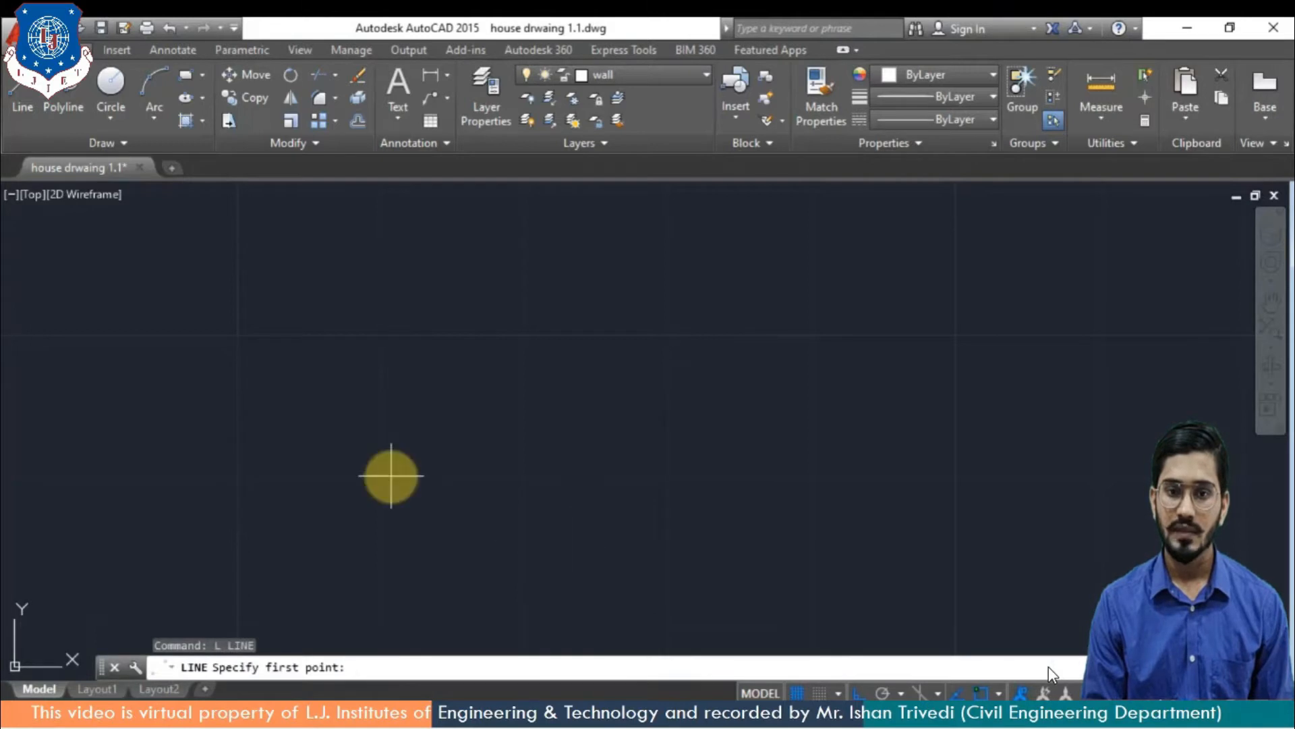
{"action": "left_click", "coordinate": [301, 421]}
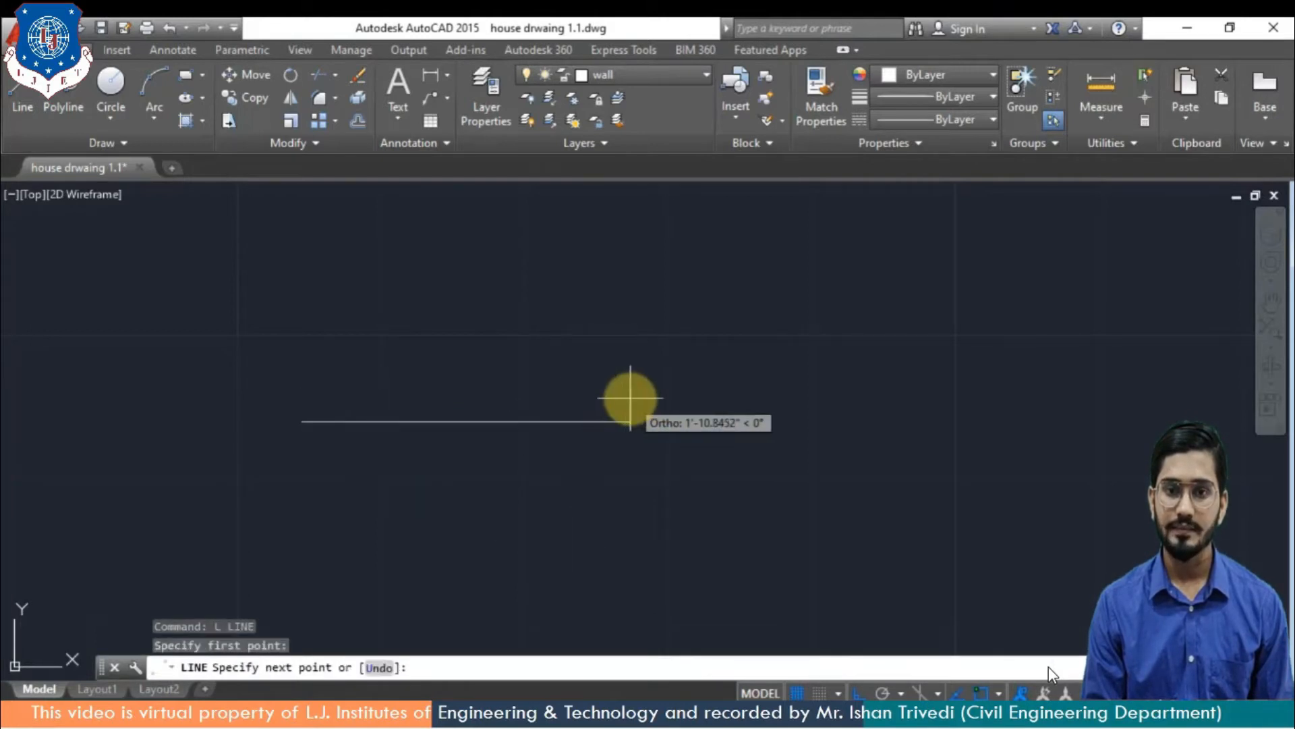
{"action": "type", "text": "20"}
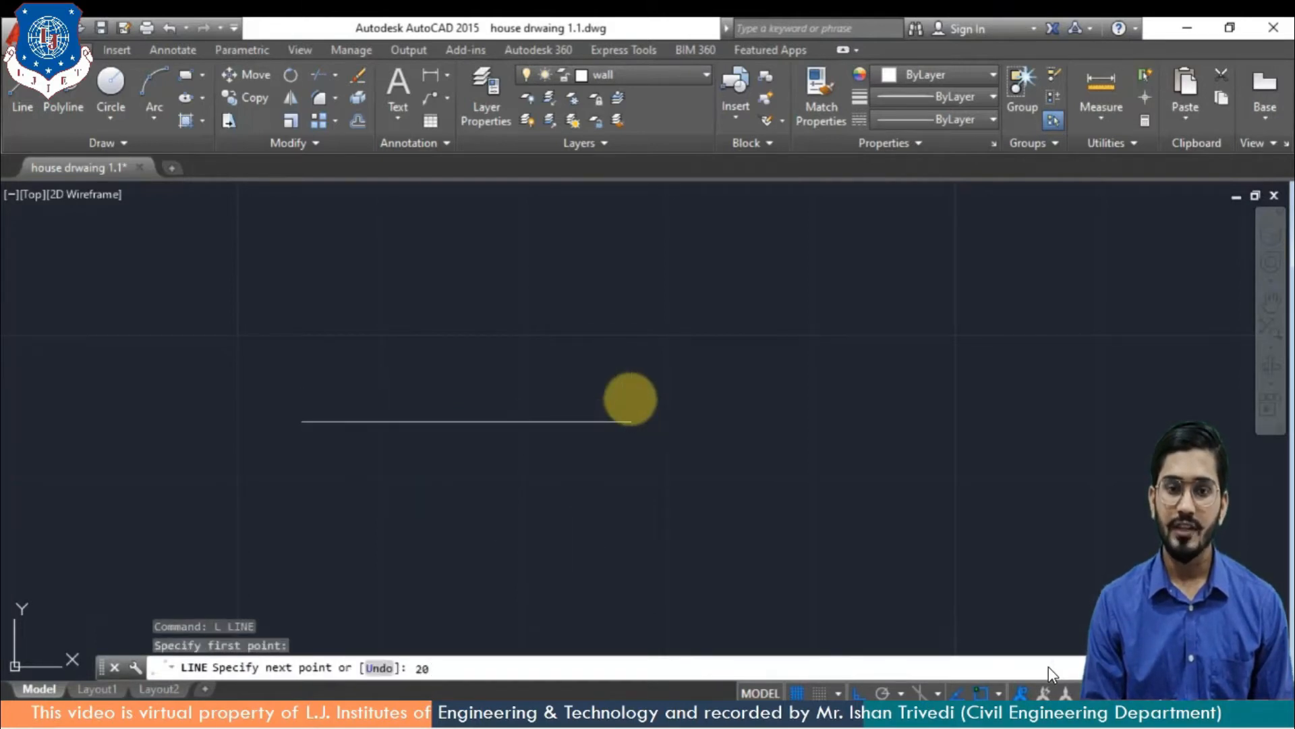
{"action": "key", "text": "Return"}
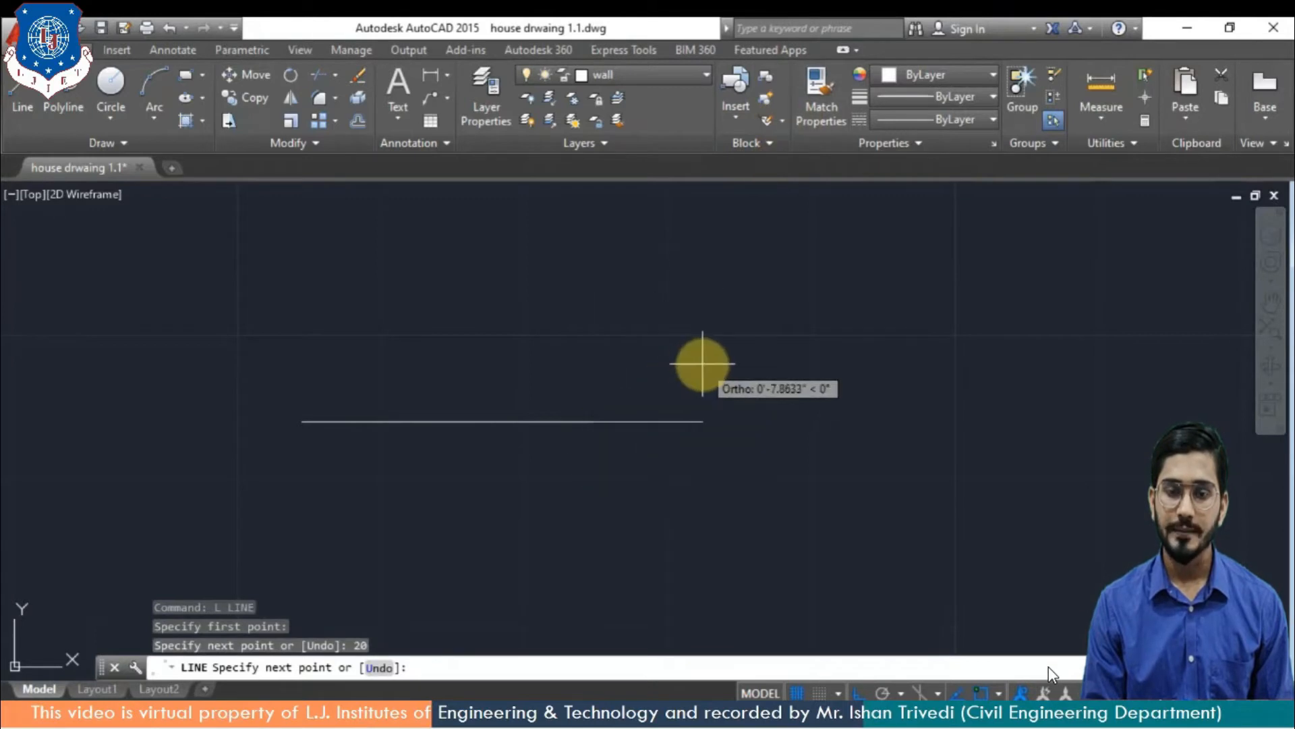
{"action": "key", "text": "Return"}
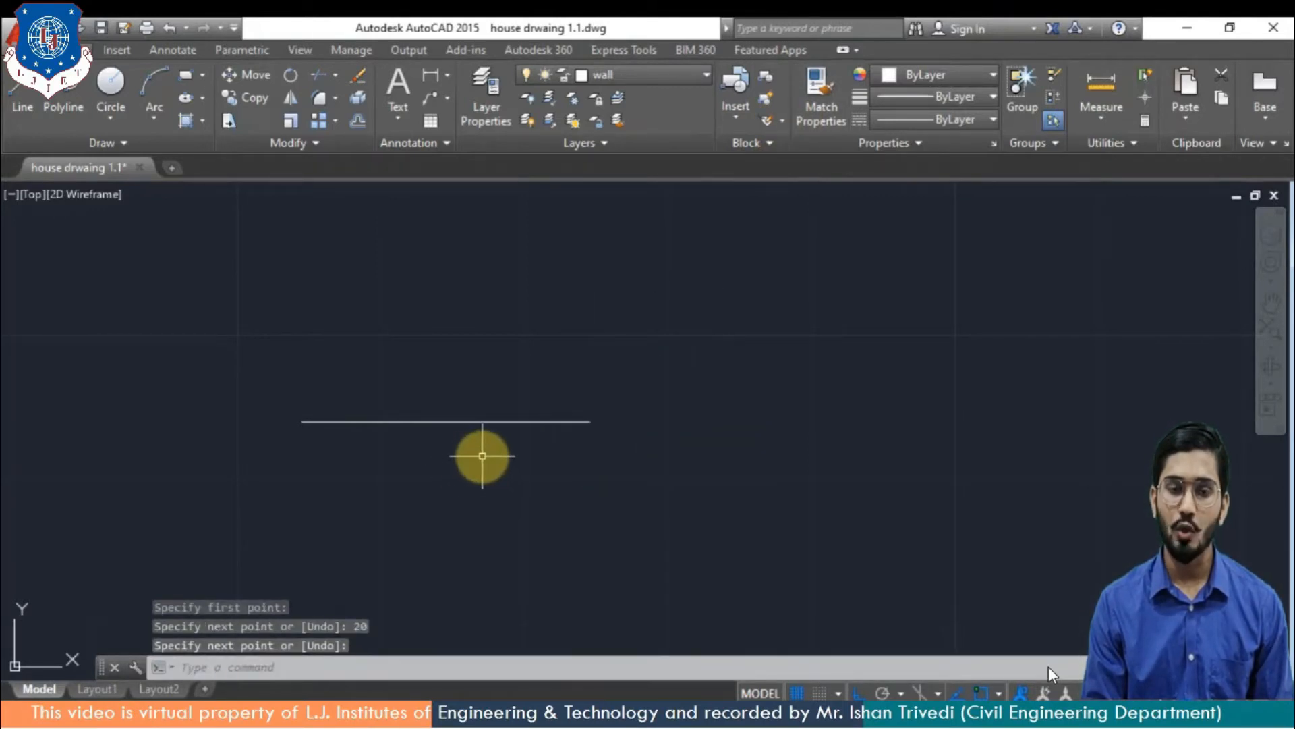
Offset the horizontal line 5" upward, and offset the resulting copy another 5" upward
{"action": "left_click", "coordinate": [351, 667]}
{"action": "type", "text": "o"}
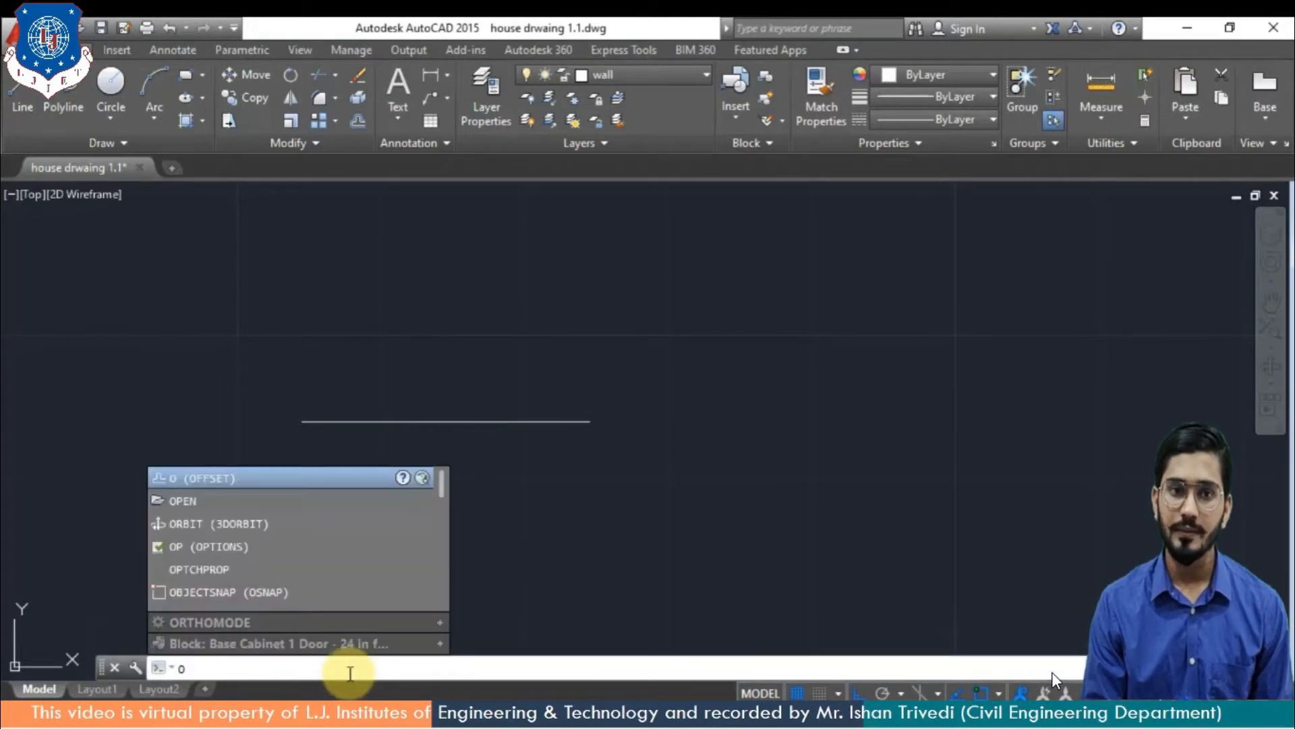
{"action": "key", "text": "Return"}
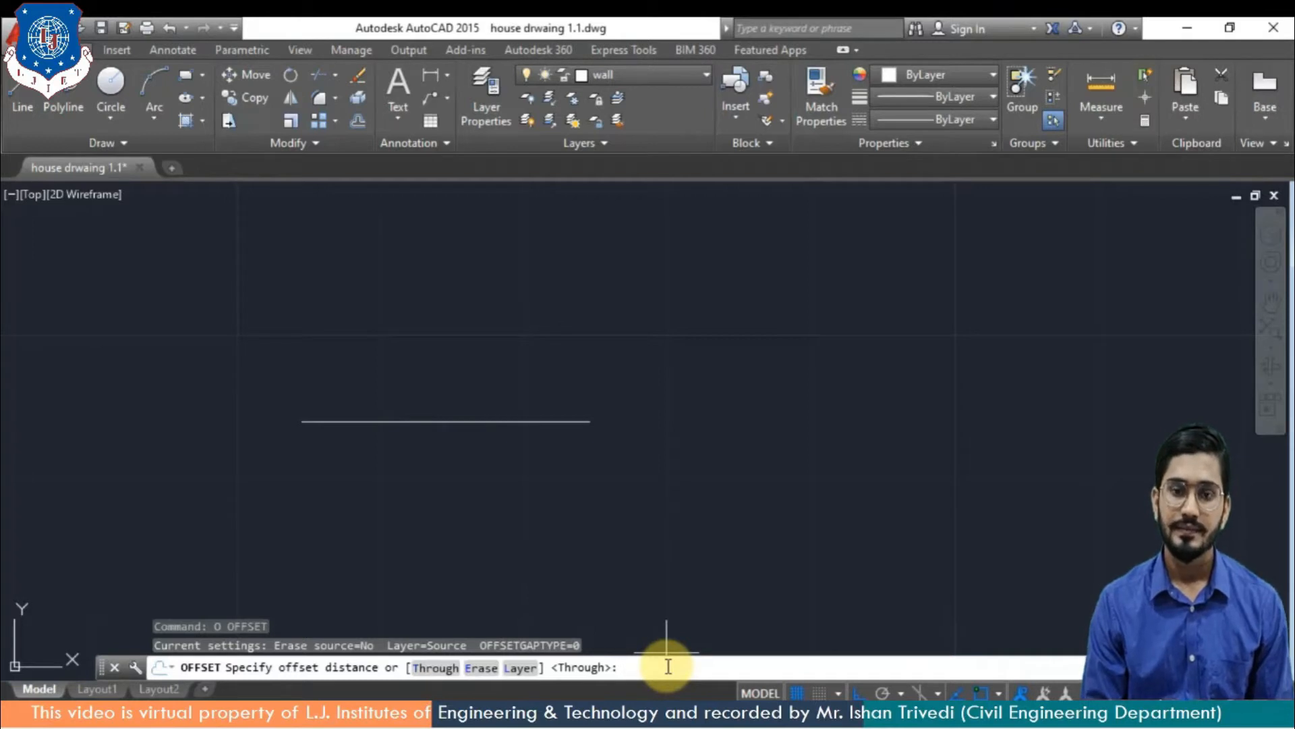
{"action": "type", "text": "5"}
{"action": "key", "text": "Return"}
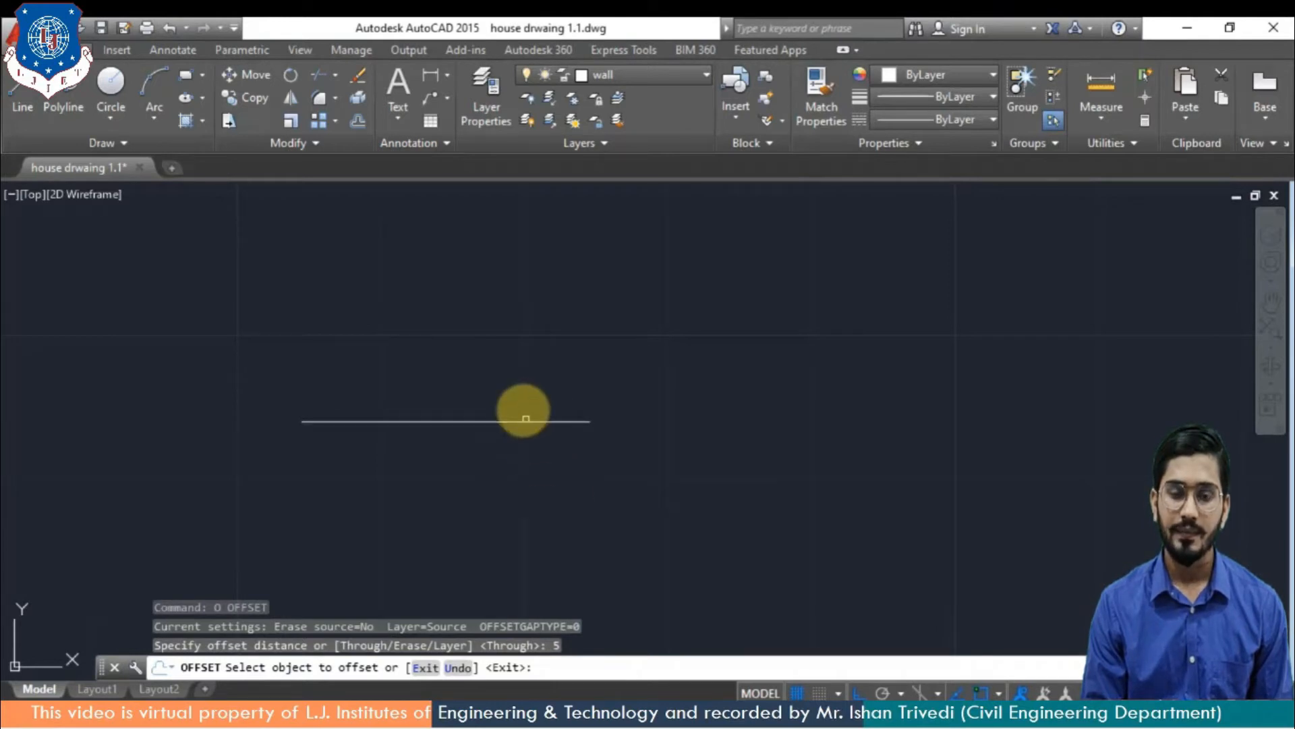
{"action": "left_click", "coordinate": [523, 421]}
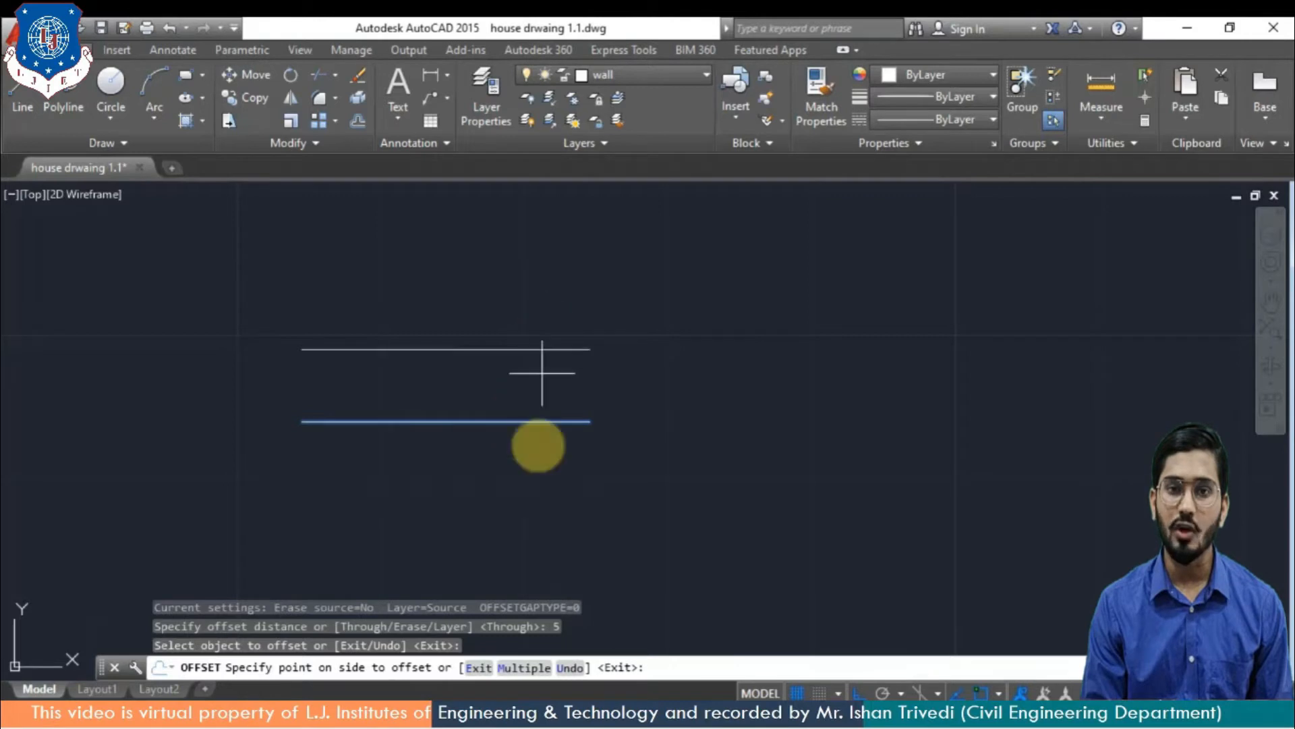
{"action": "left_click", "coordinate": [560, 333]}
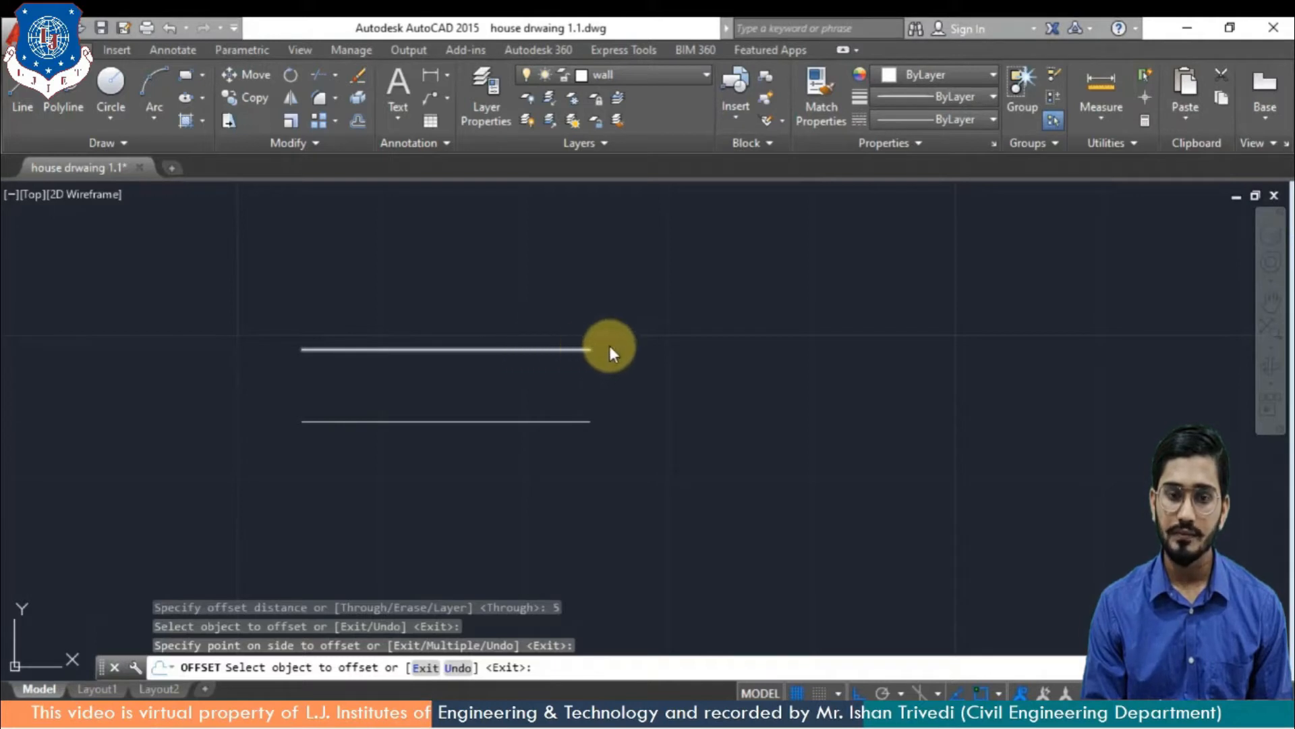
{"action": "left_click", "coordinate": [554, 349]}
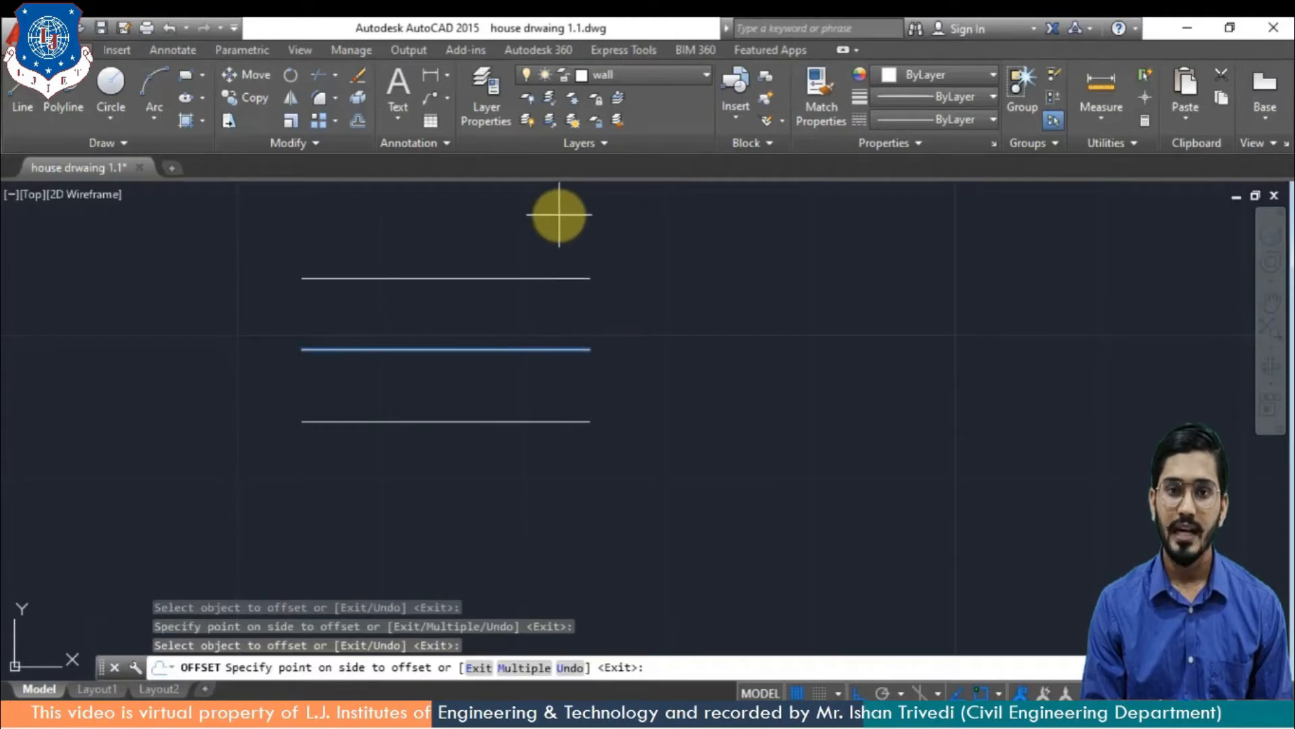
{"action": "left_click", "coordinate": [544, 263]}
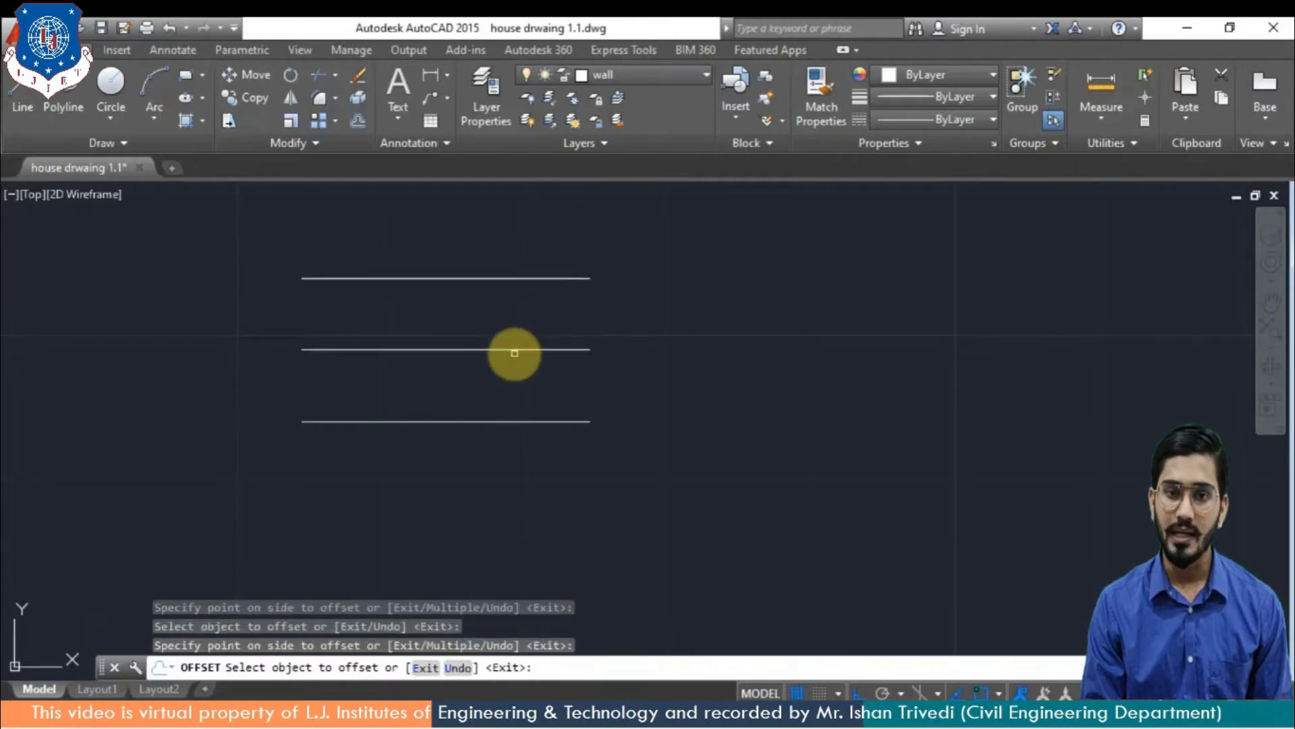
Offset the original horizontal line 5" downward, and offset that copy another 5" downward
{"action": "left_click", "coordinate": [513, 419]}
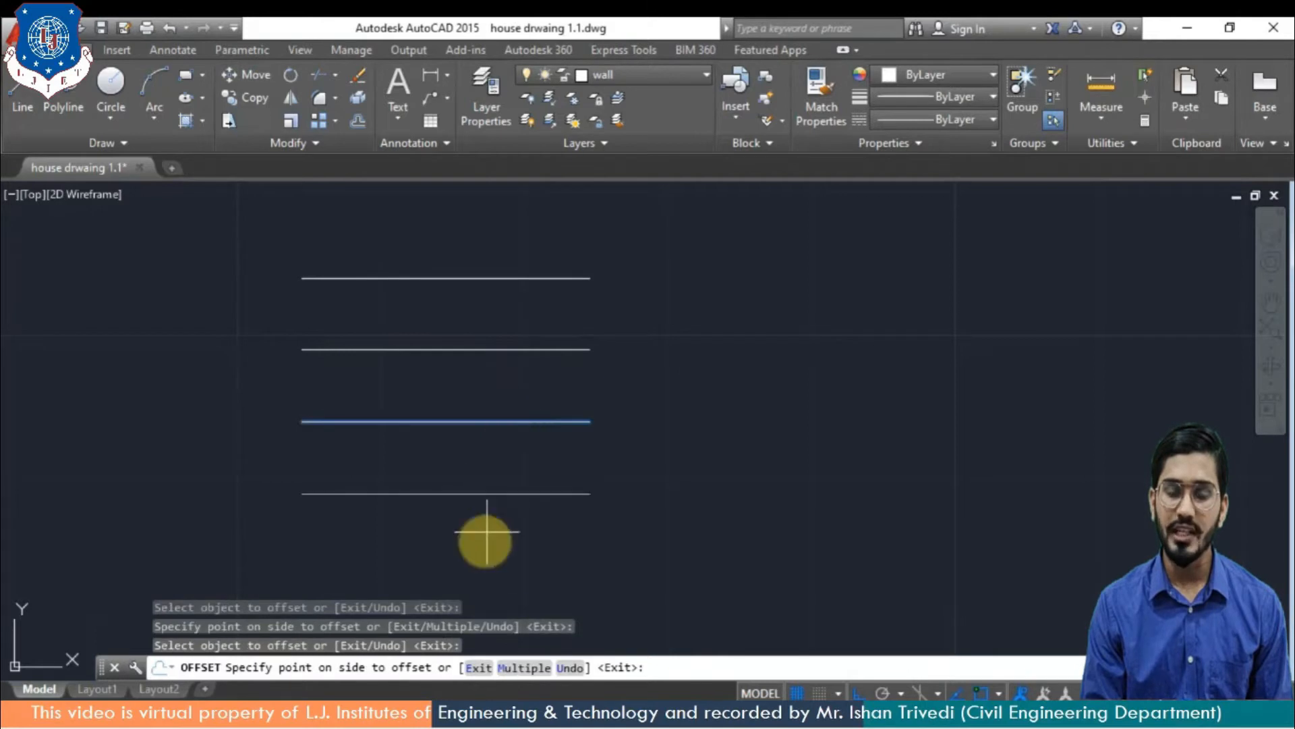
{"action": "left_click", "coordinate": [477, 564]}
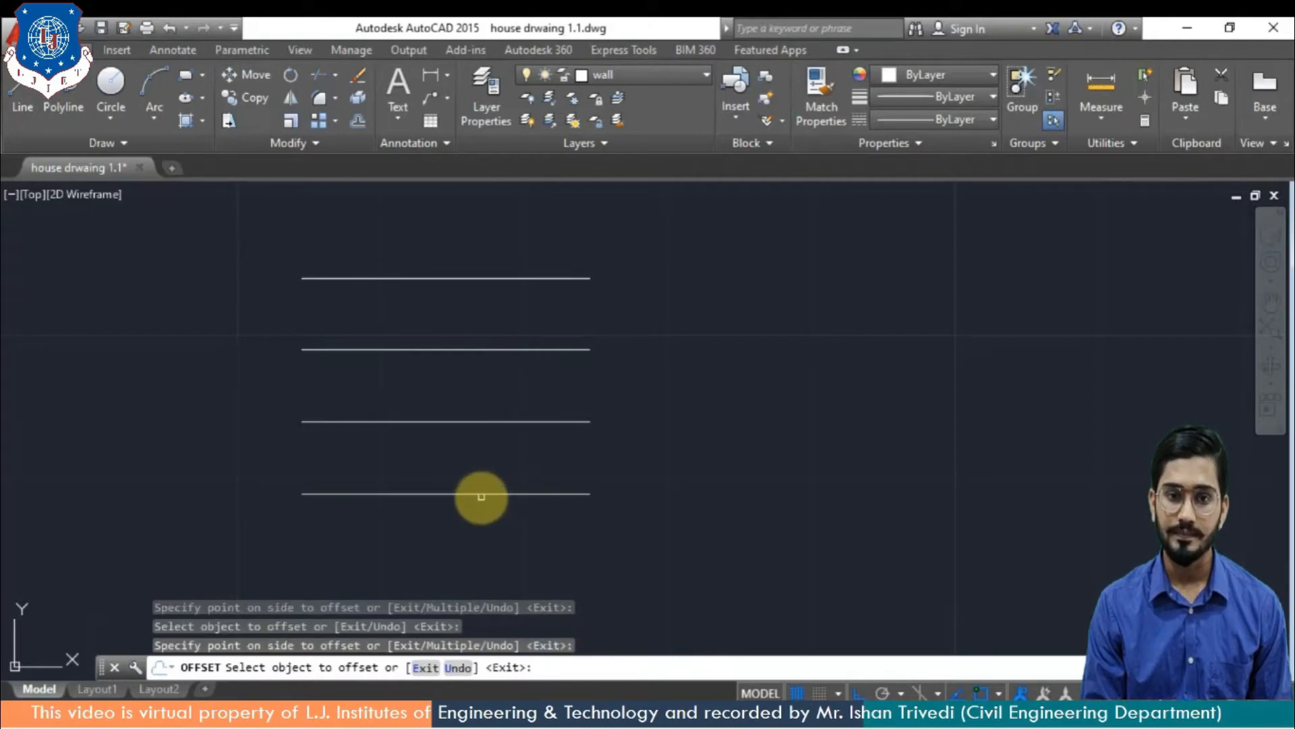
{"action": "left_click", "coordinate": [483, 494]}
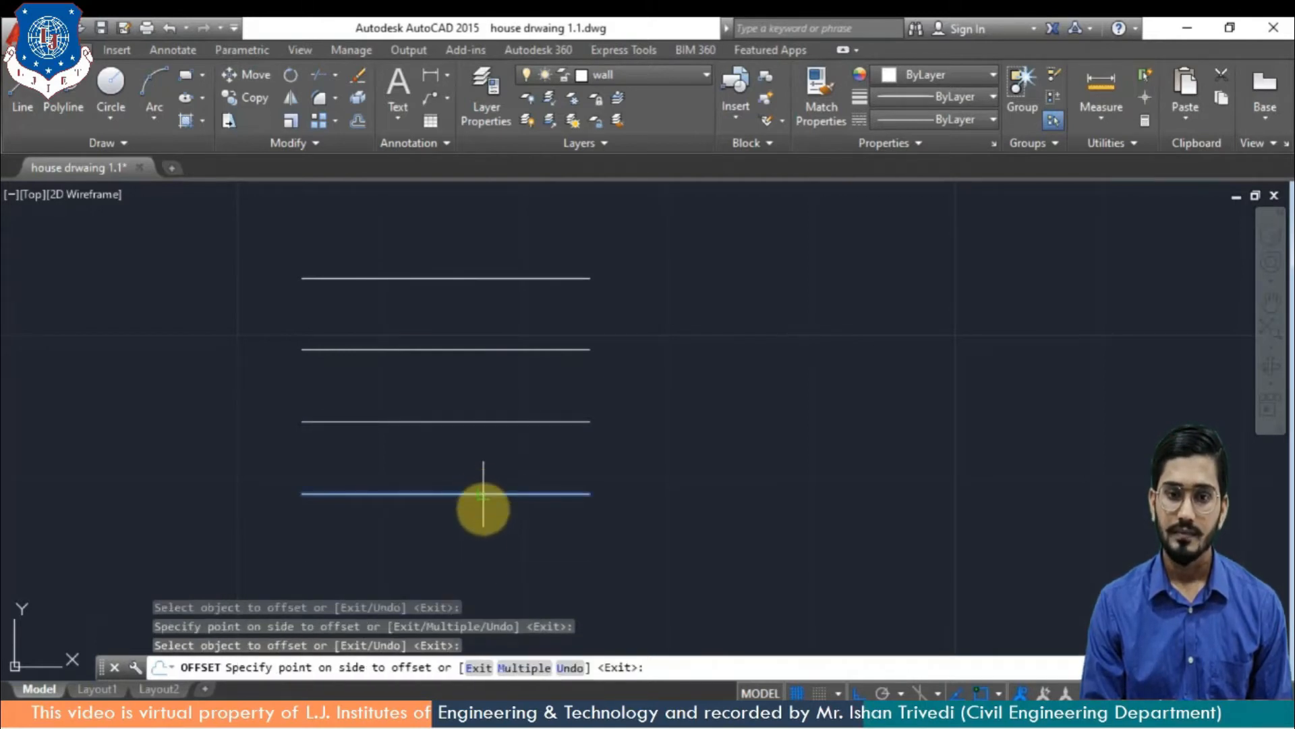
{"action": "left_click", "coordinate": [471, 575]}
{"action": "key", "text": "Return"}
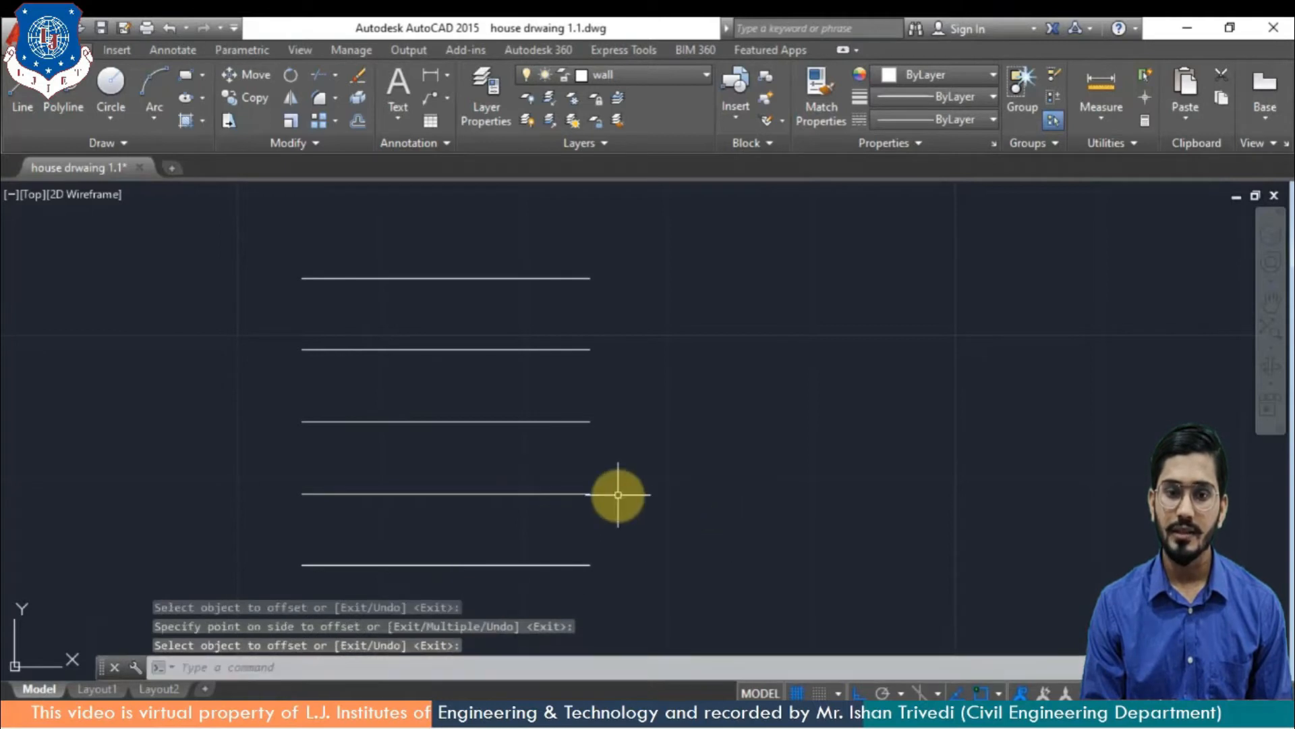
{"action": "type", "text": "o"}
{"action": "key", "text": "Return"}
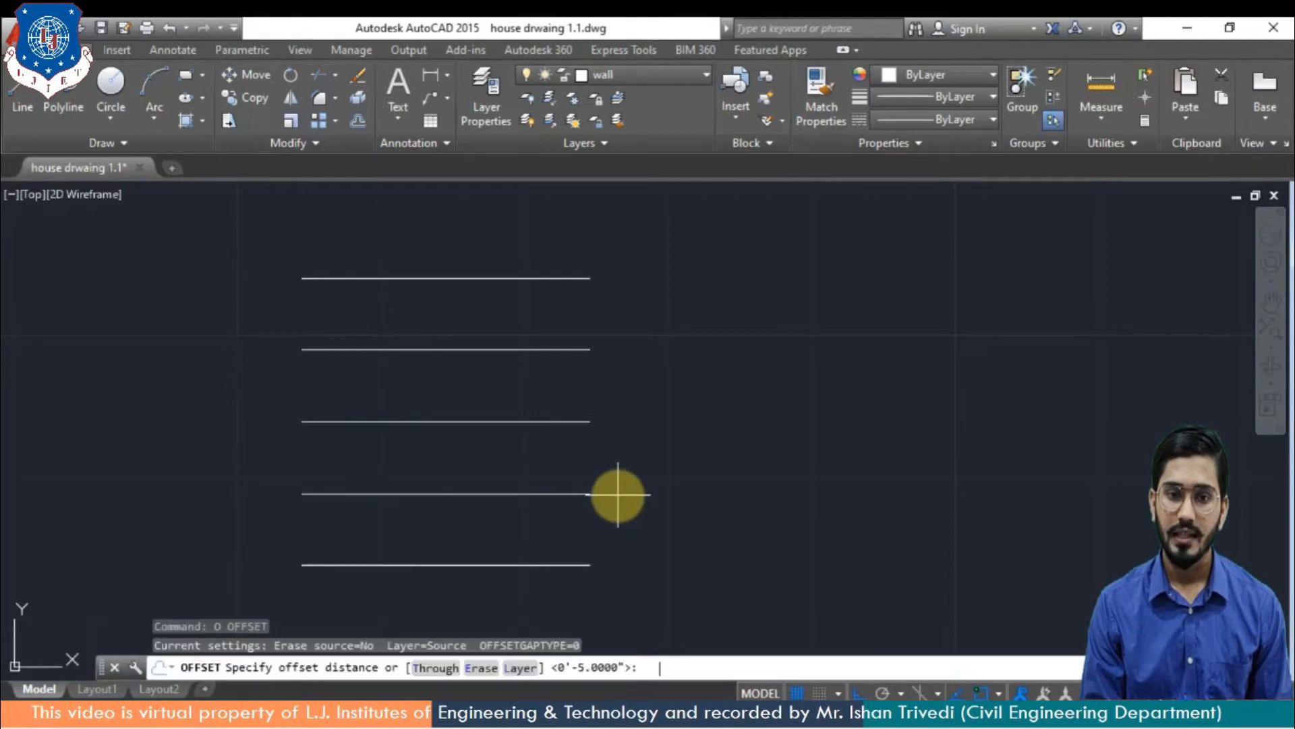
{"action": "key", "text": "Escape"}
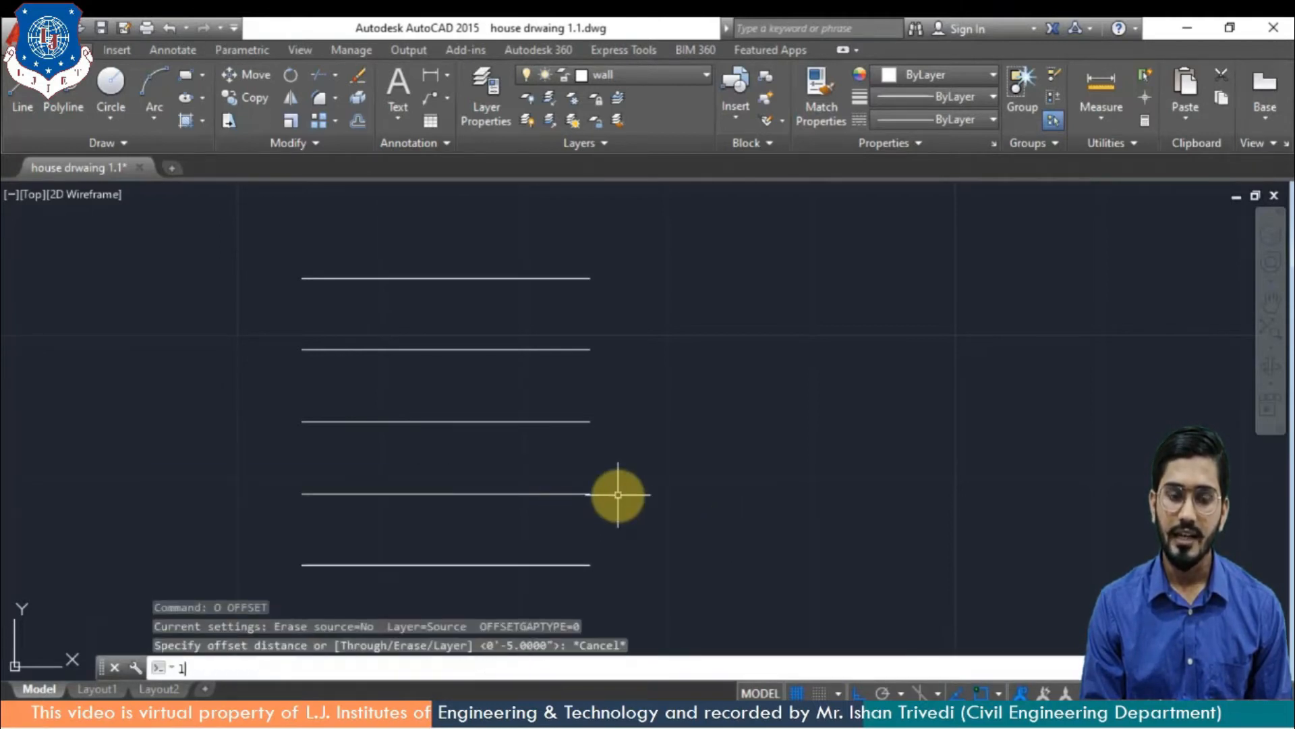
Draw a vertical line joining the left ends of the five horizontals, from the lowest to the topmost
{"action": "type", "text": "l"}
{"action": "key", "text": "Return"}
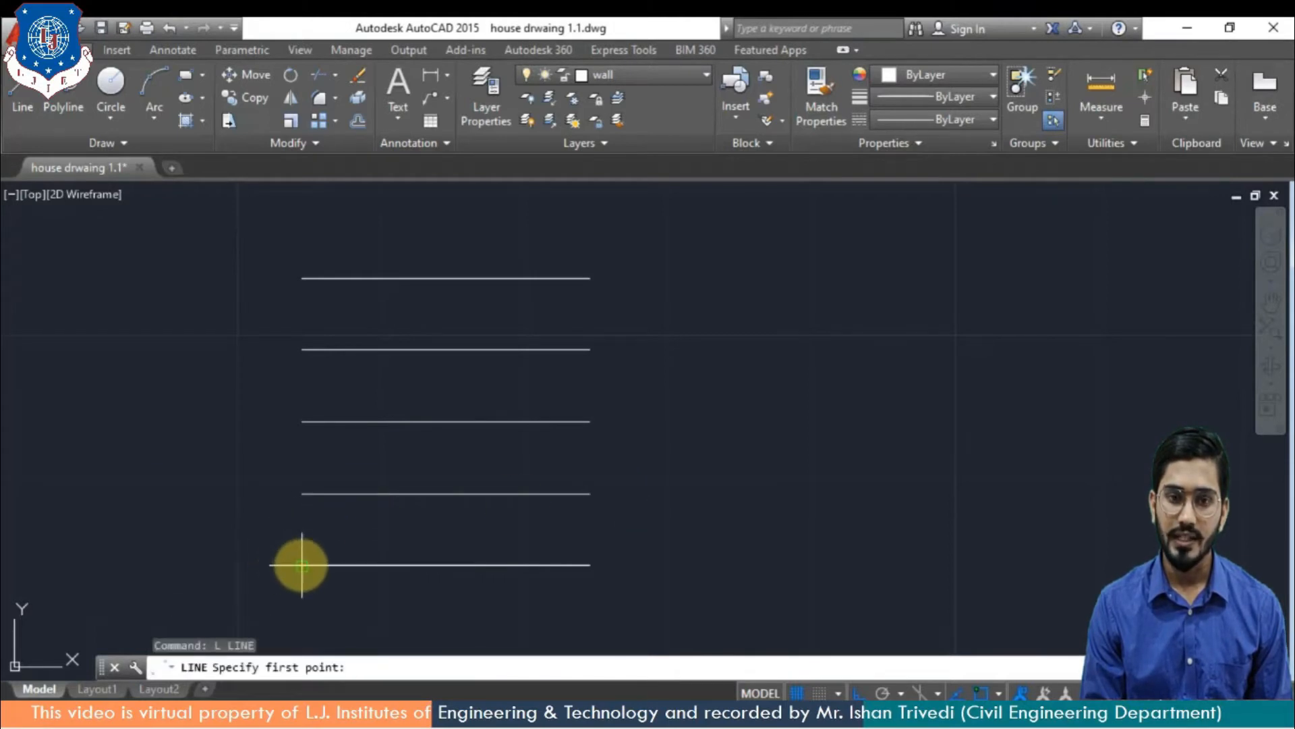
{"action": "left_click", "coordinate": [302, 565]}
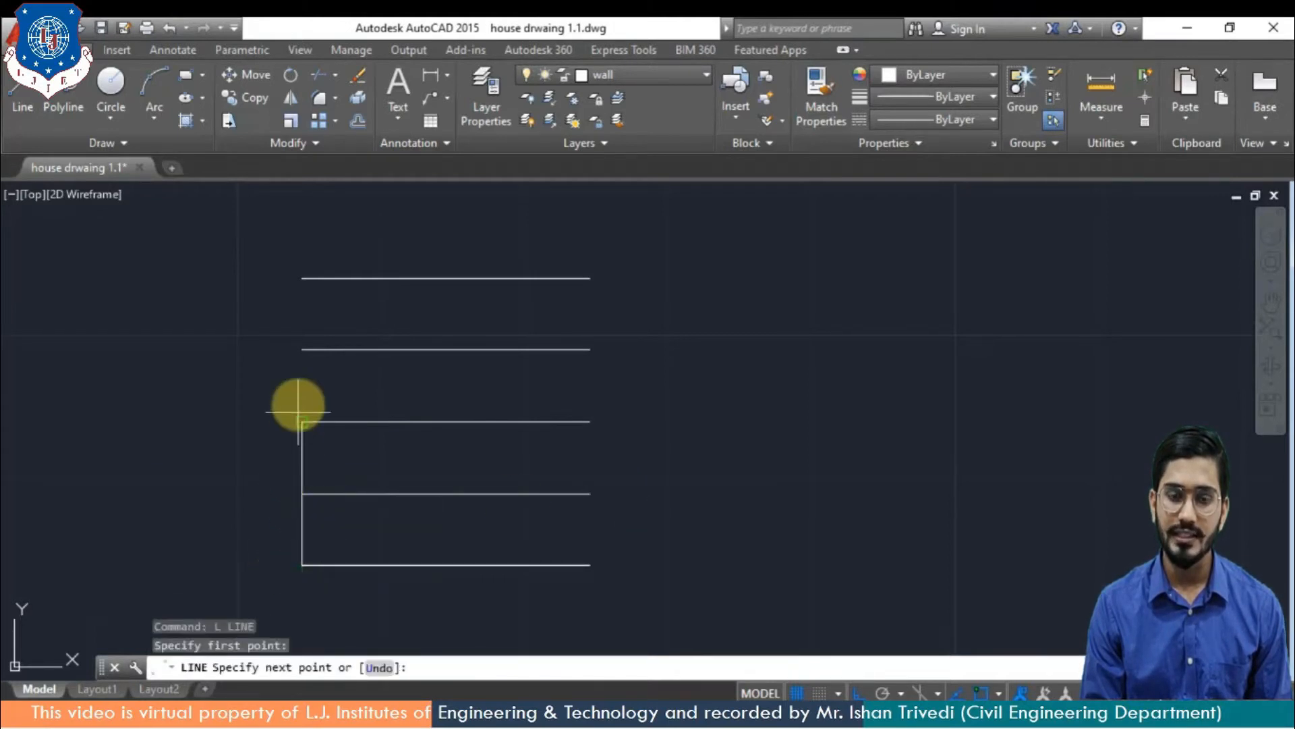
{"action": "left_click", "coordinate": [301, 278]}
{"action": "key", "text": "Return"}
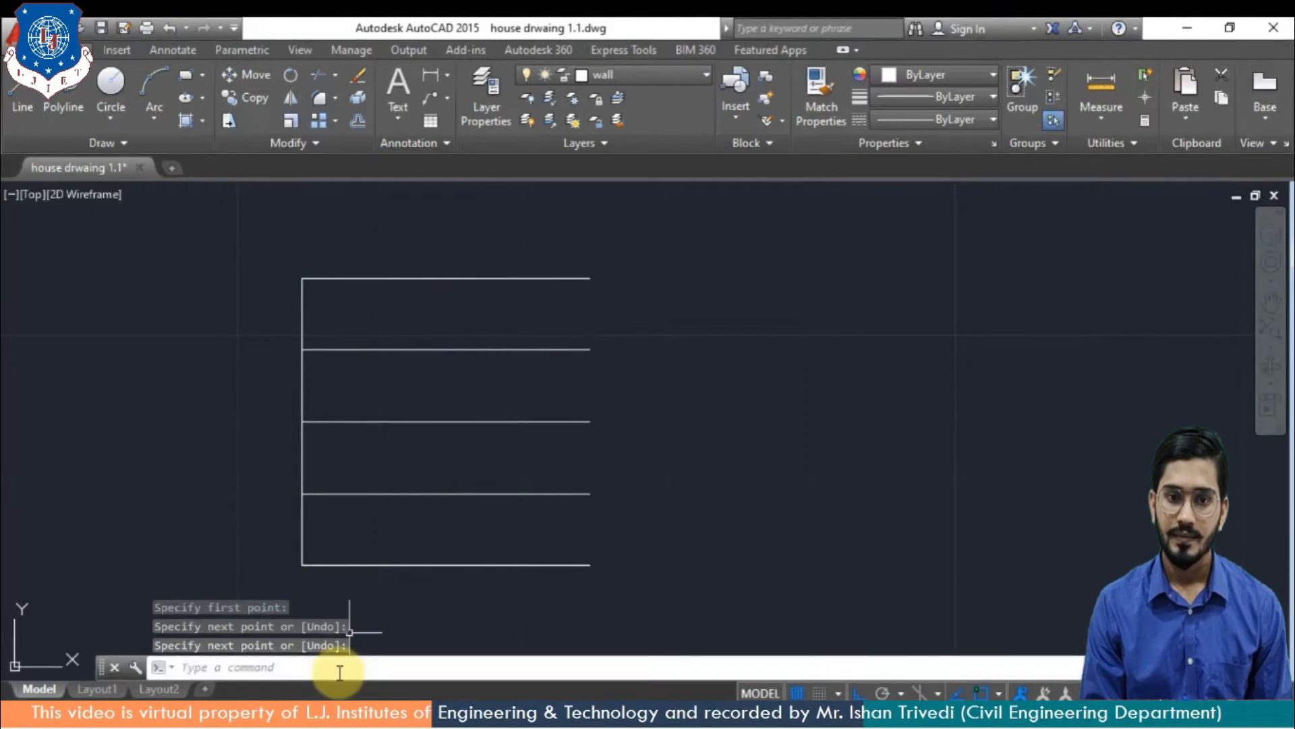
Offset the vertical line 1" to the right, that copy another 1" to the right, and the original 1" to the left
{"action": "left_click", "coordinate": [340, 672]}
{"action": "type", "text": "o"}
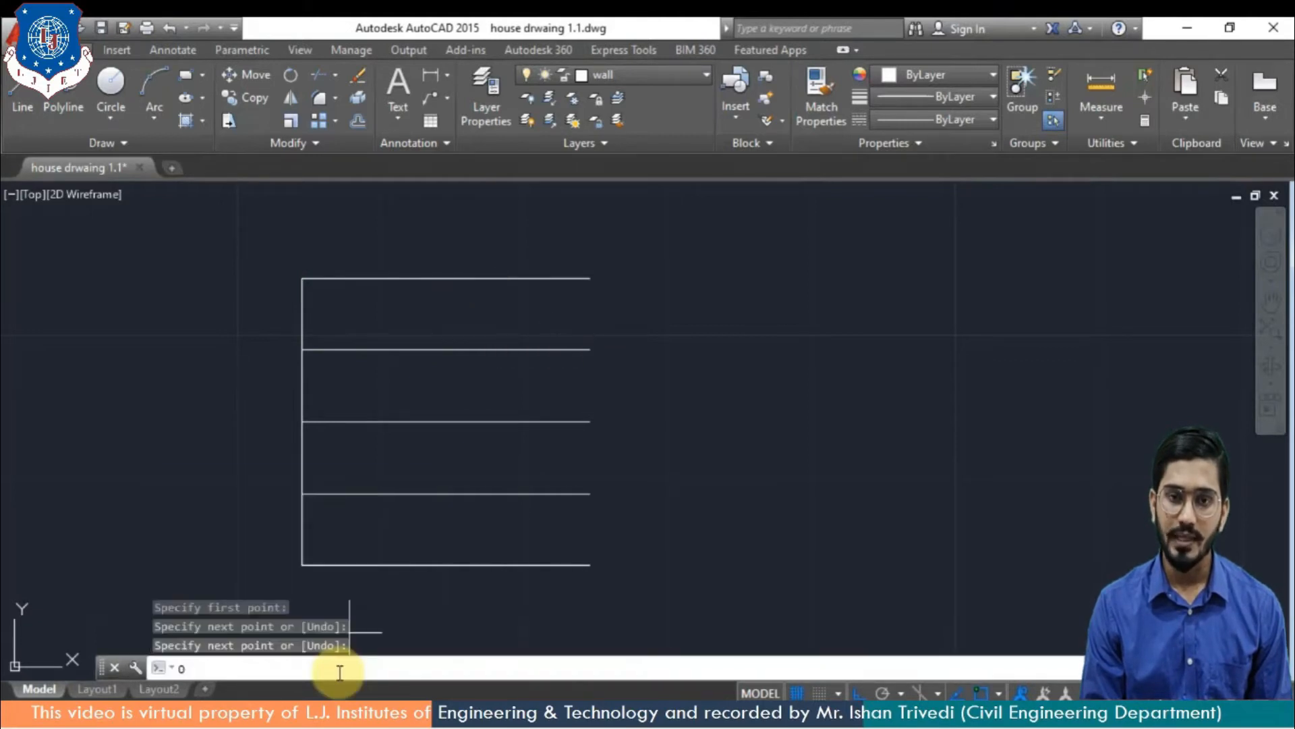
{"action": "key", "text": "Return"}
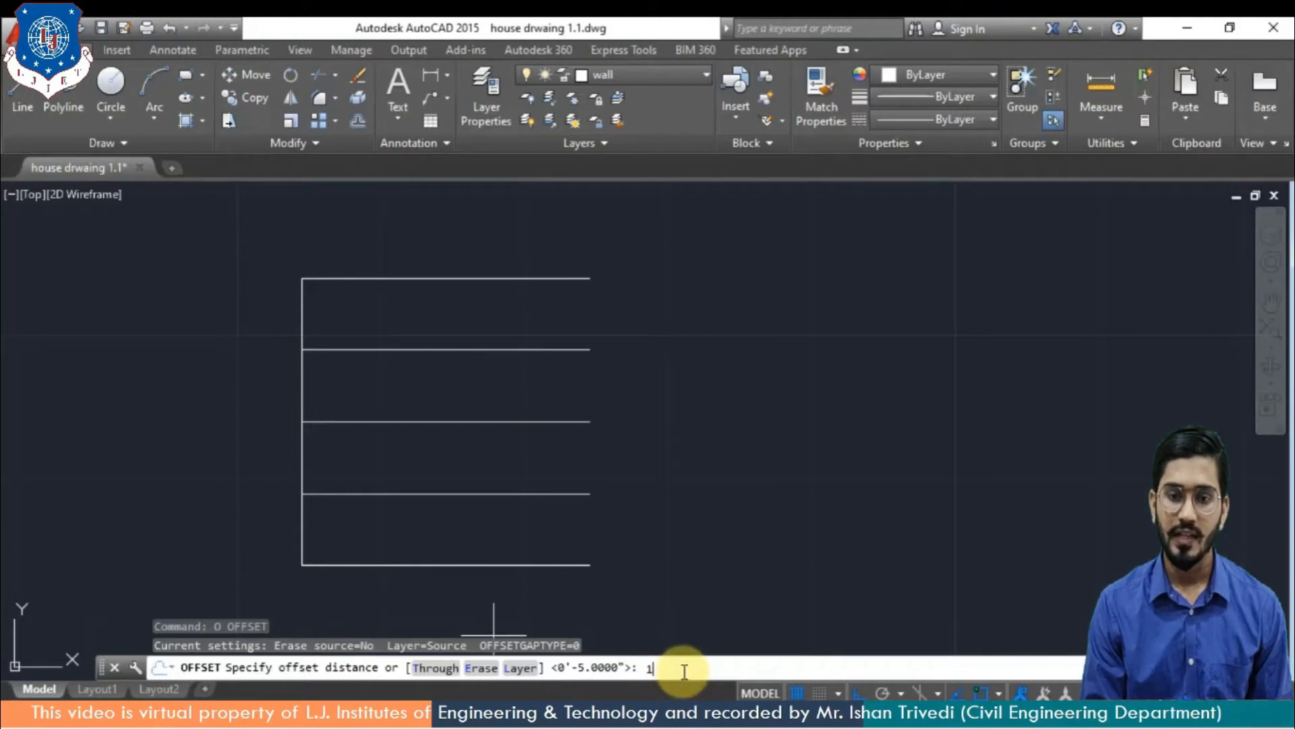
{"action": "key", "text": "Return"}
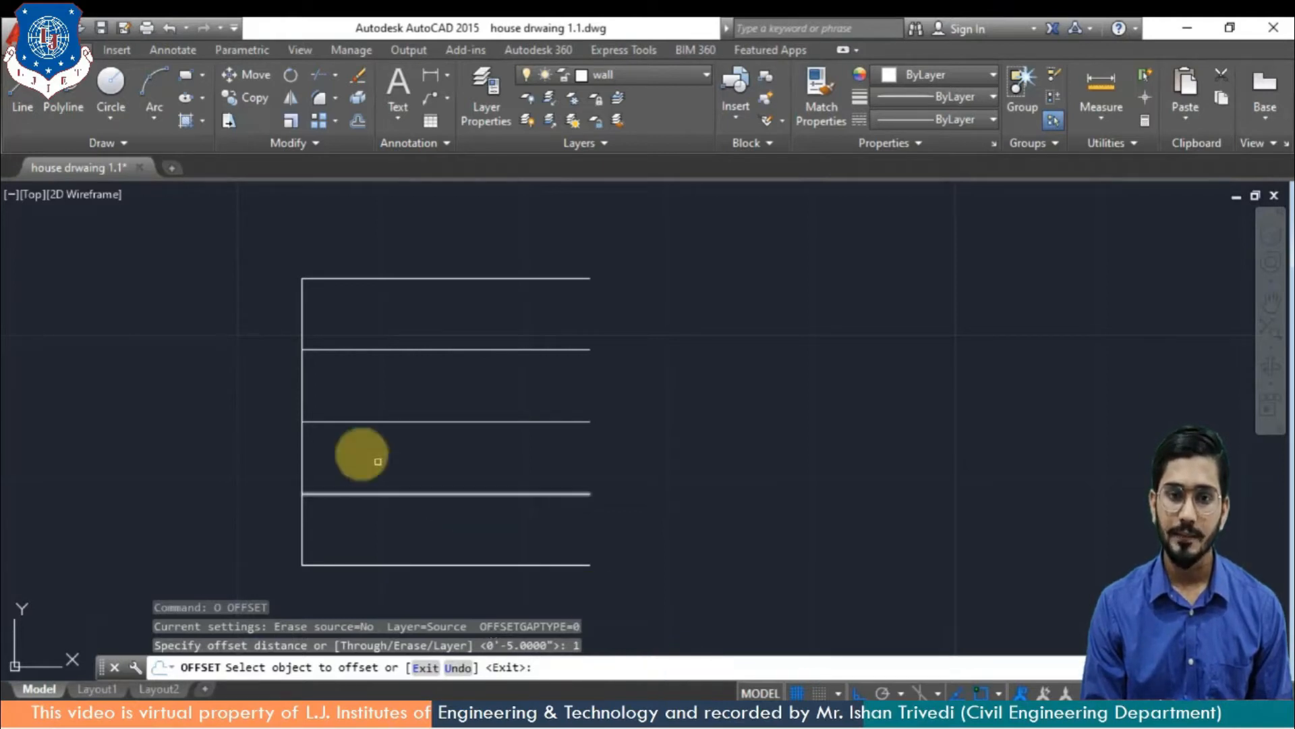
{"action": "left_click", "coordinate": [301, 432]}
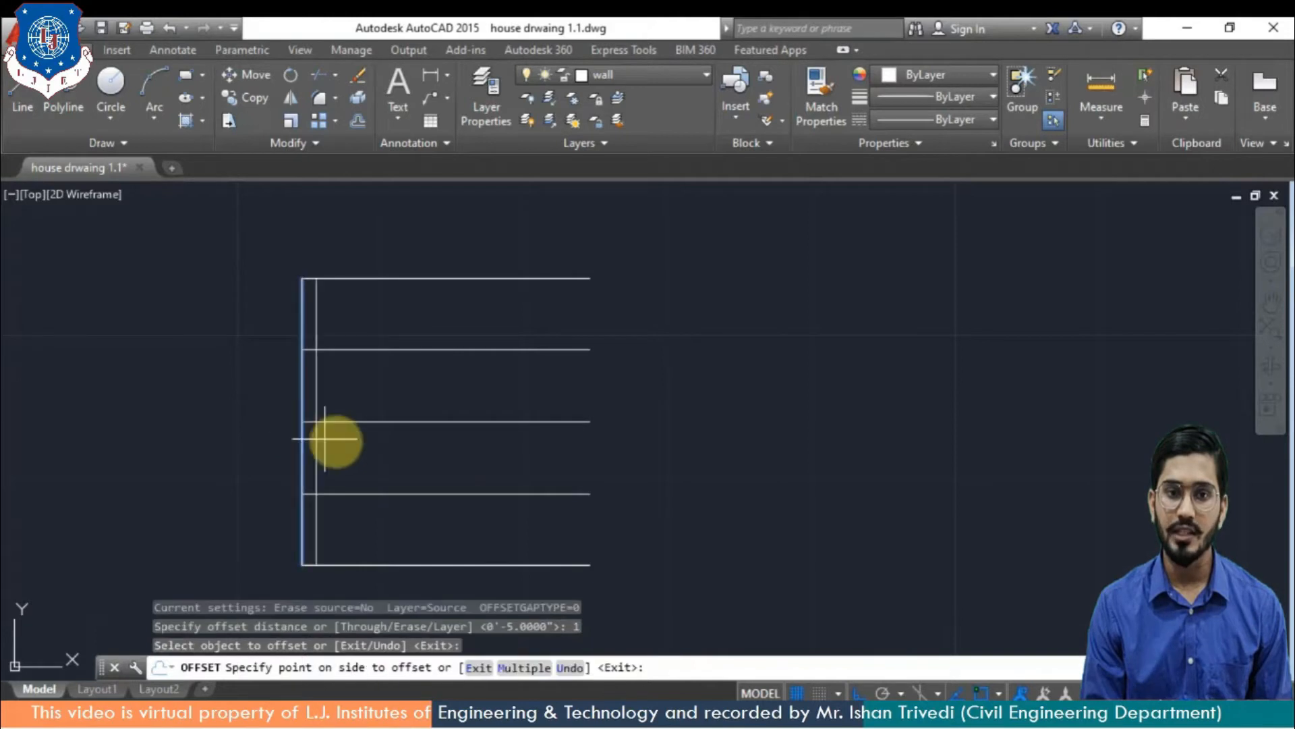
{"action": "left_click", "coordinate": [405, 454]}
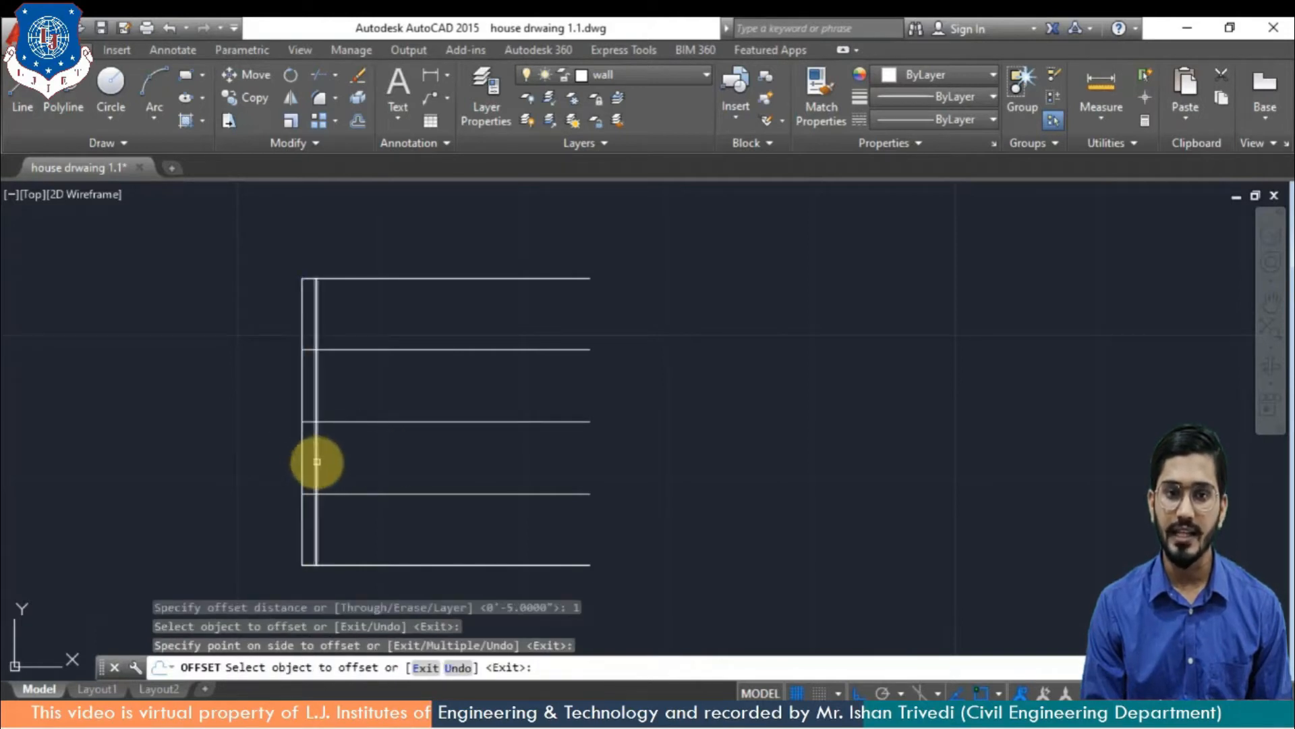
{"action": "left_click", "coordinate": [314, 458]}
{"action": "left_click", "coordinate": [413, 462]}
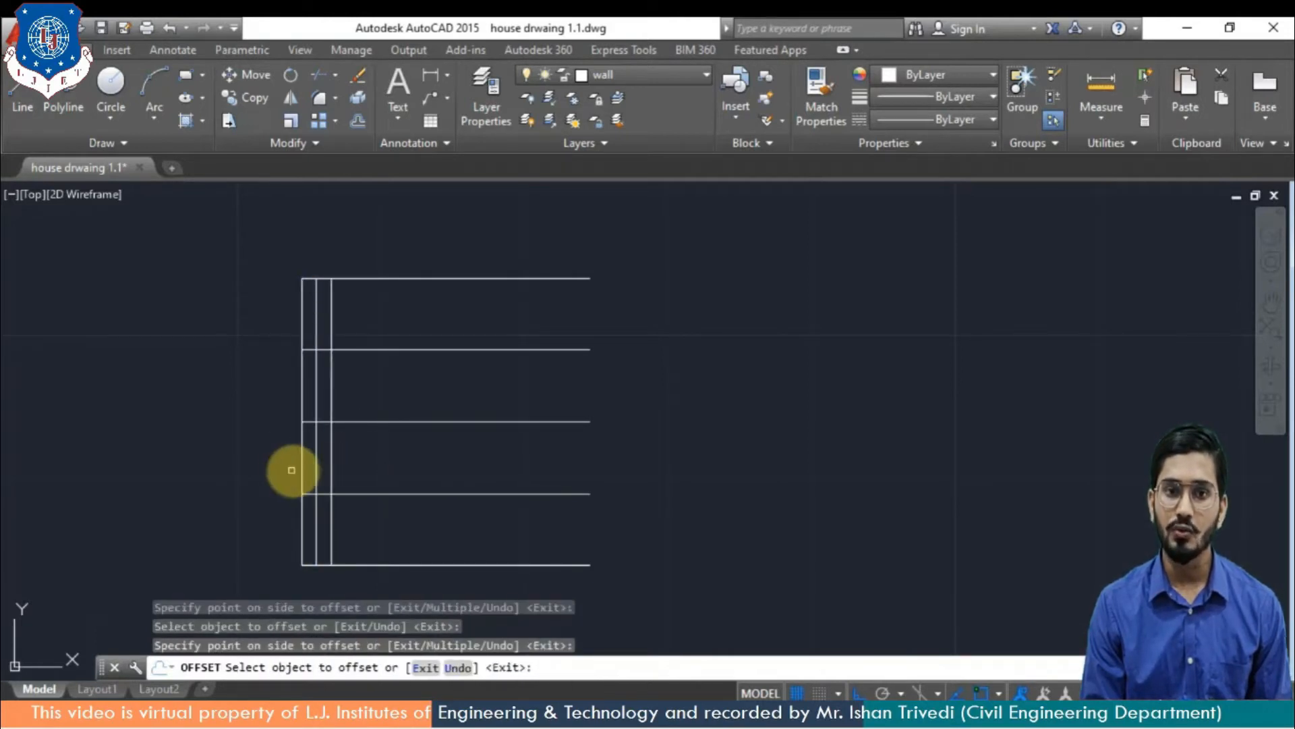
{"action": "left_click", "coordinate": [301, 474]}
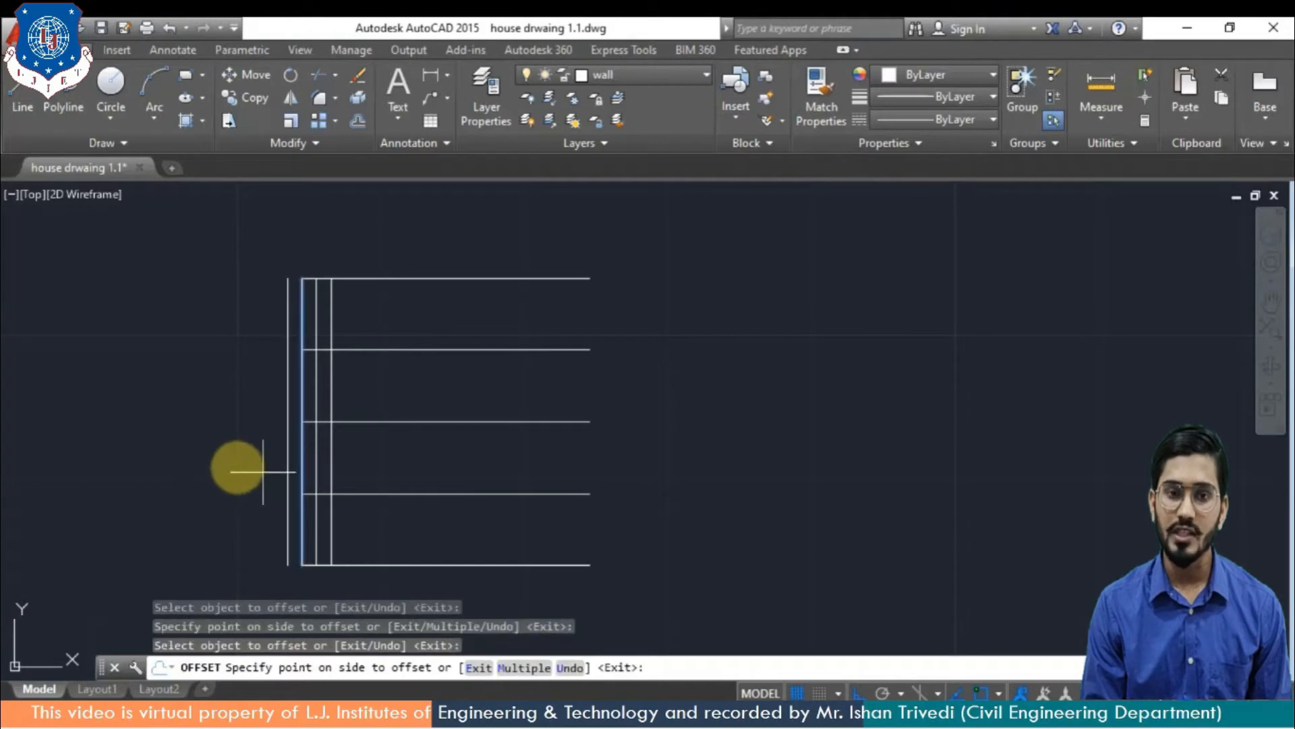
{"action": "left_click", "coordinate": [227, 464]}
Add five more verticals to the right at 1" spacing, offsetting each from the newest copy, and end the Offset command
{"action": "left_click", "coordinate": [332, 487]}
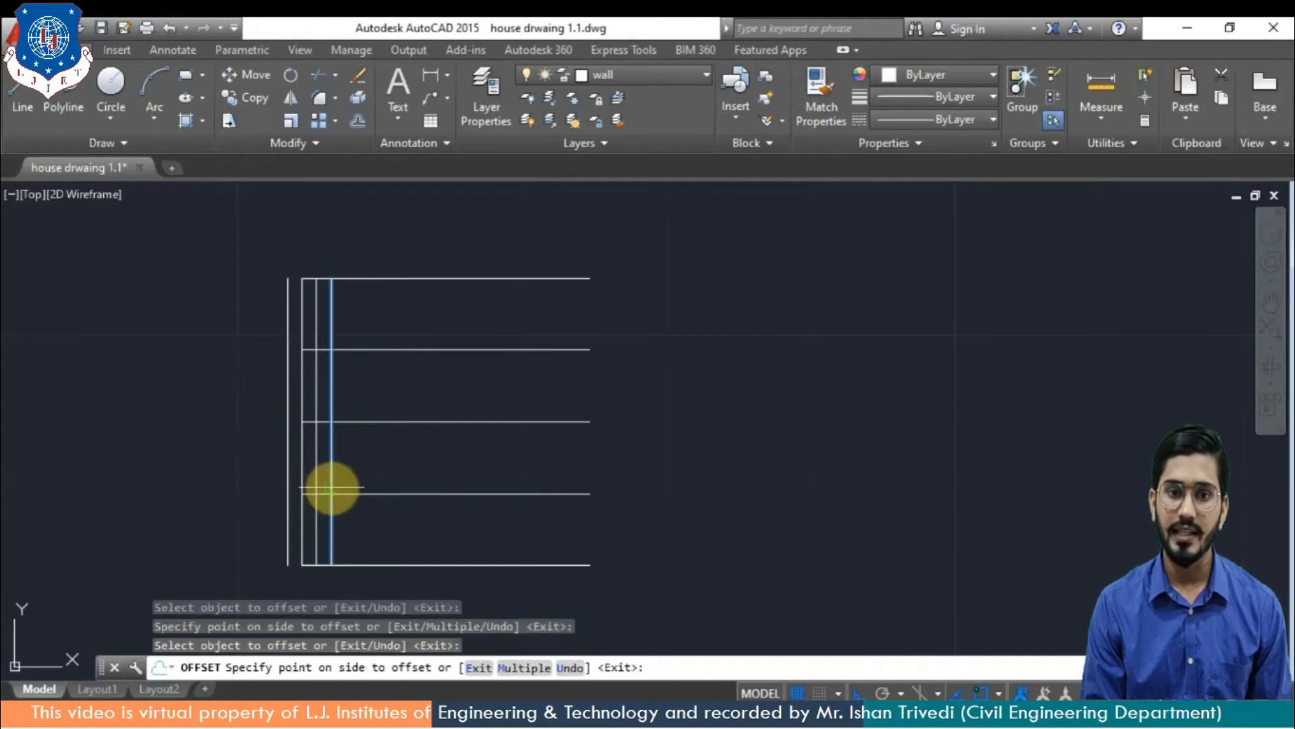
{"action": "left_click", "coordinate": [396, 497]}
{"action": "left_click", "coordinate": [345, 476]}
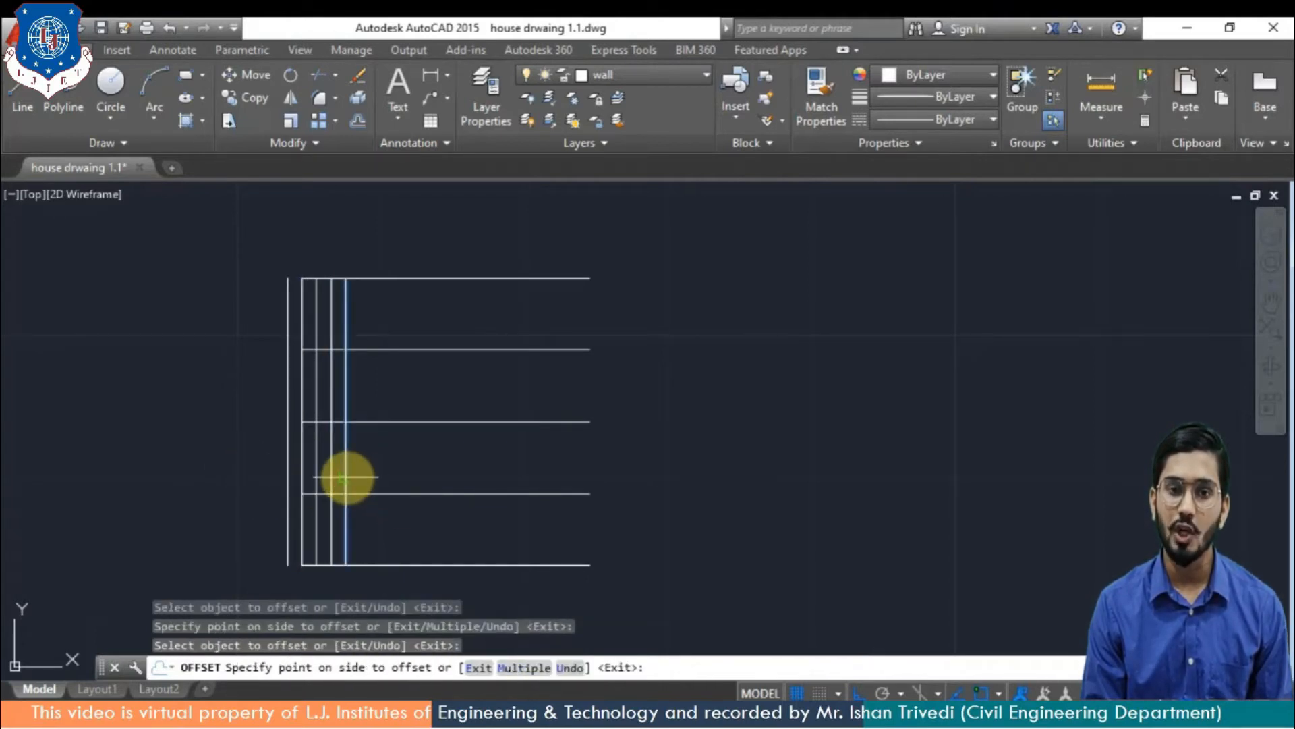
{"action": "left_click", "coordinate": [398, 480]}
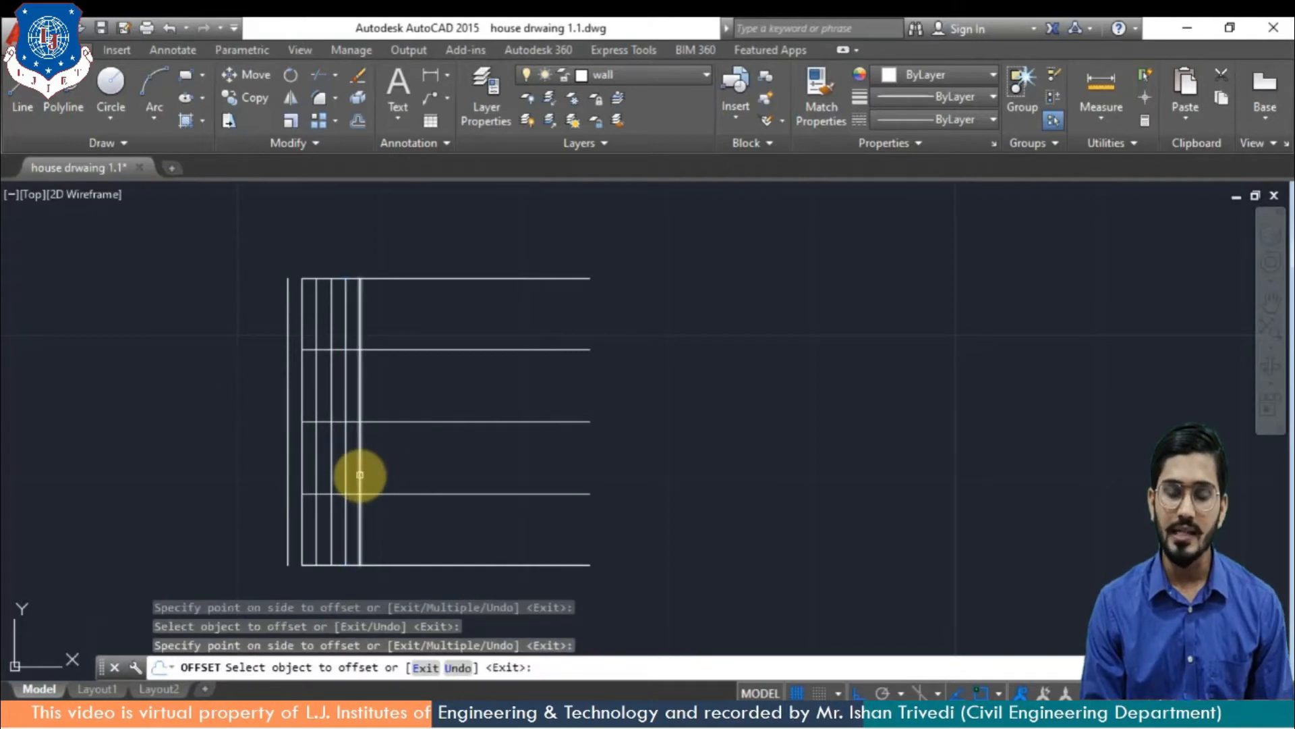
{"action": "left_click", "coordinate": [360, 474]}
{"action": "left_click", "coordinate": [398, 491]}
{"action": "left_click", "coordinate": [373, 481]}
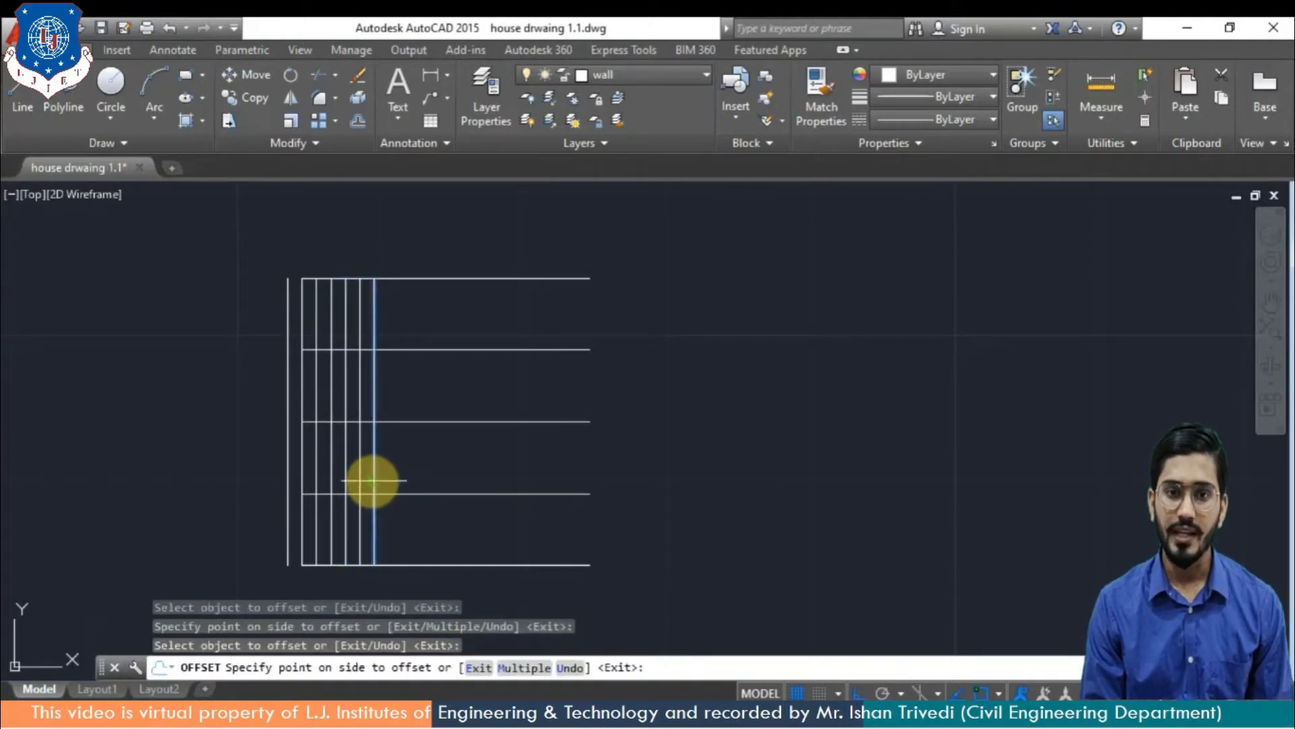
{"action": "left_click", "coordinate": [408, 483]}
{"action": "left_click", "coordinate": [389, 483]}
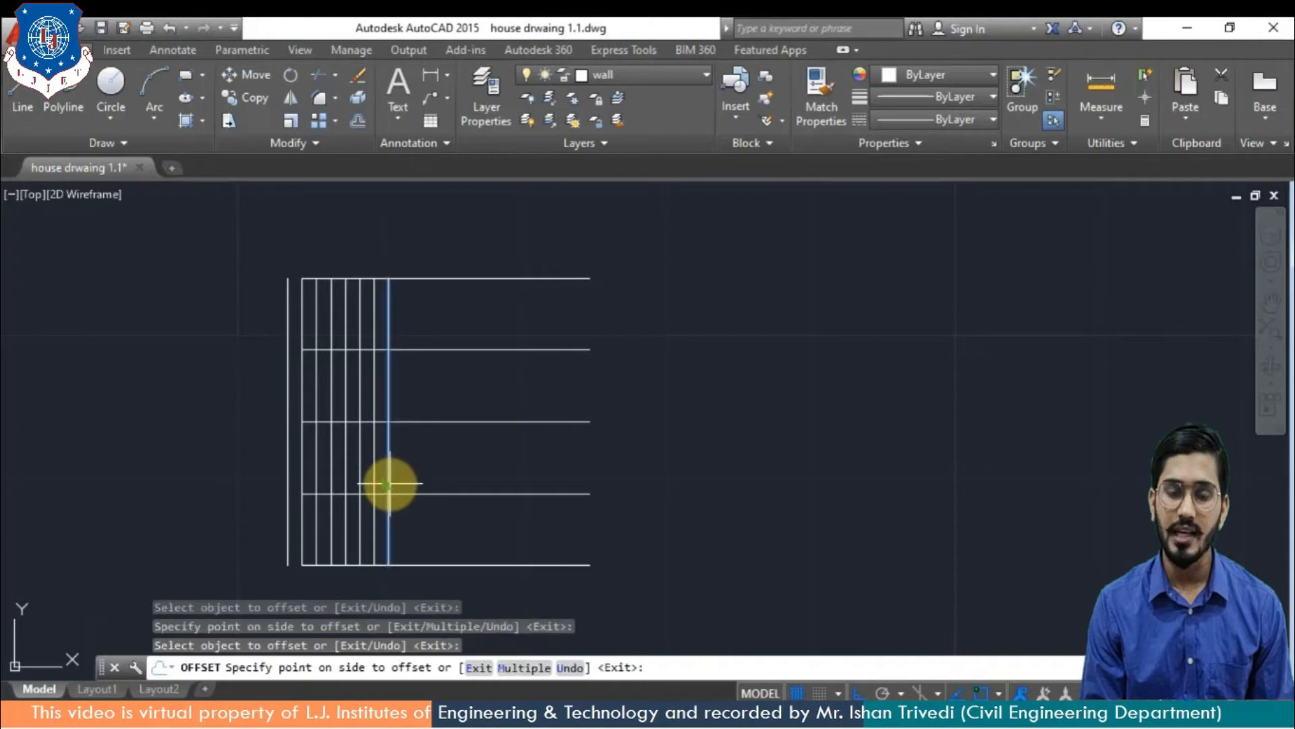
{"action": "left_click", "coordinate": [413, 483]}
{"action": "key", "text": "Escape"}
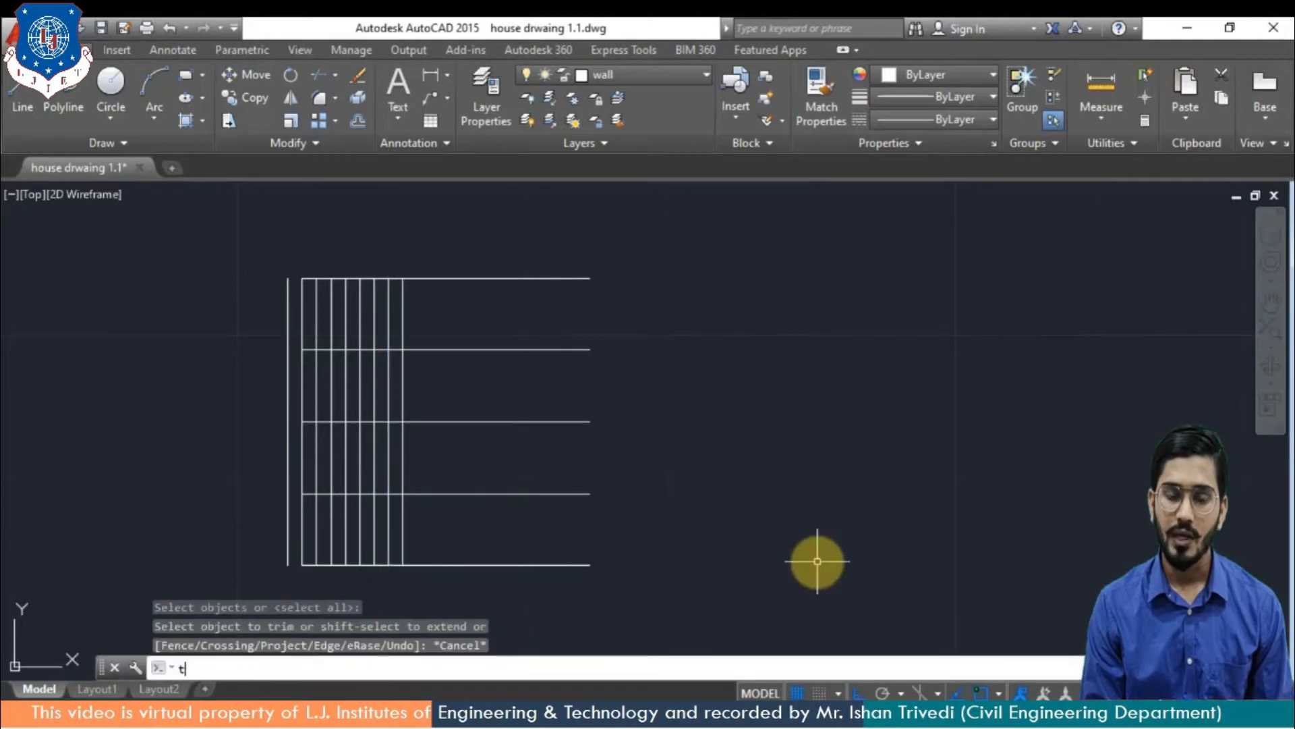
Trim all the horizontal lines where they extend to the right beyond the last vertical line
{"action": "type", "text": "r"}
{"action": "key", "text": "Return"}
{"action": "key", "text": "Return"}
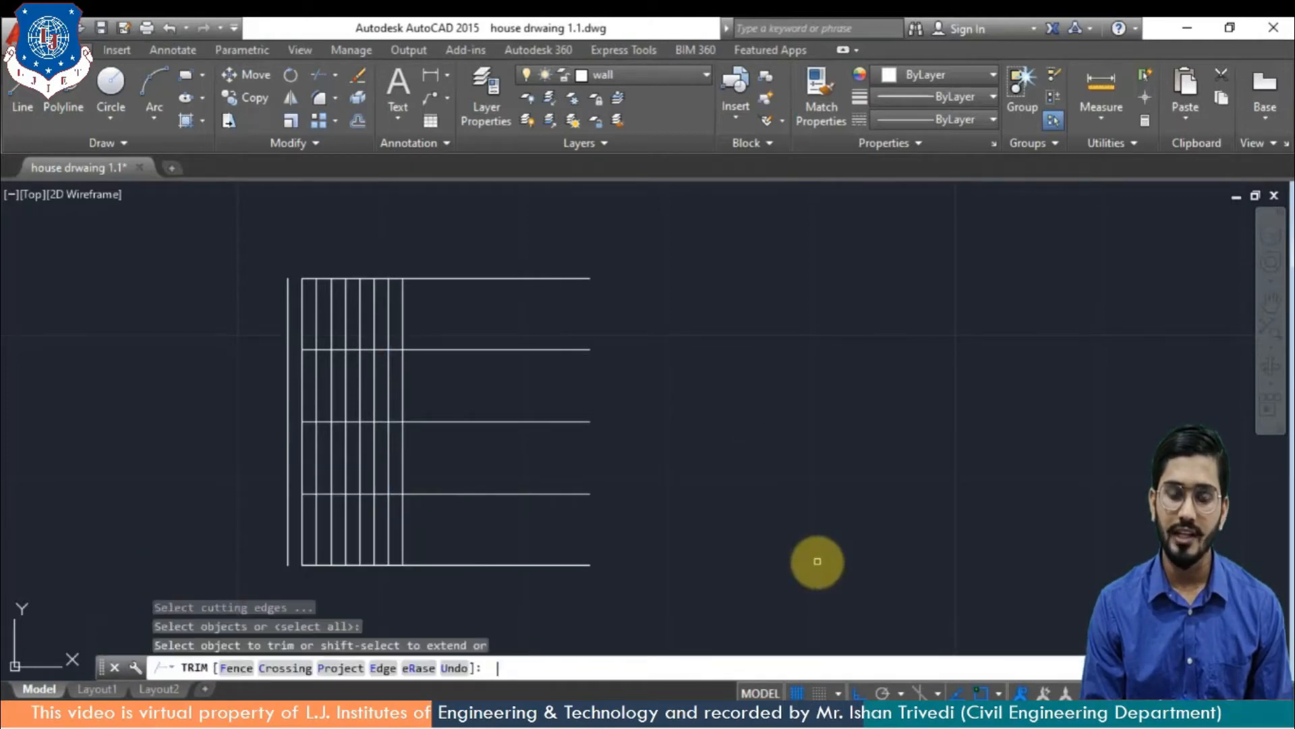
{"action": "left_click", "coordinate": [577, 236]}
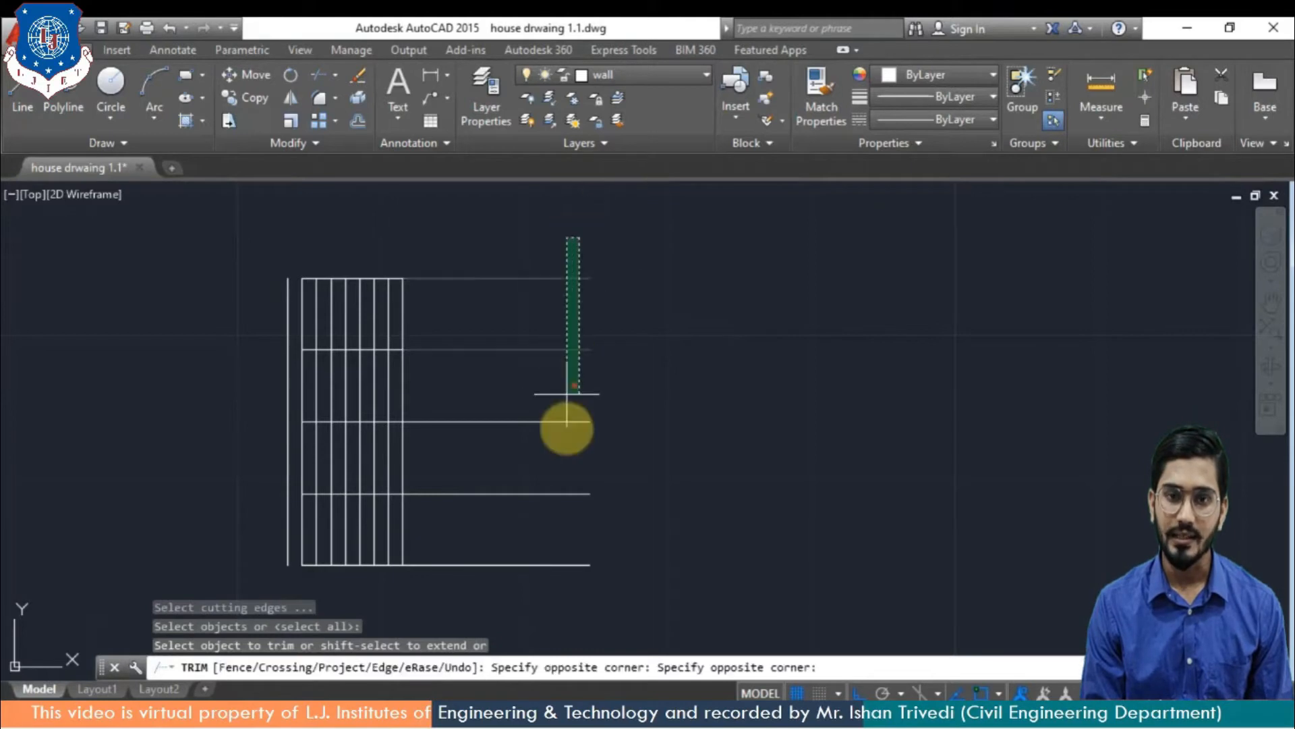
{"action": "left_click", "coordinate": [532, 602]}
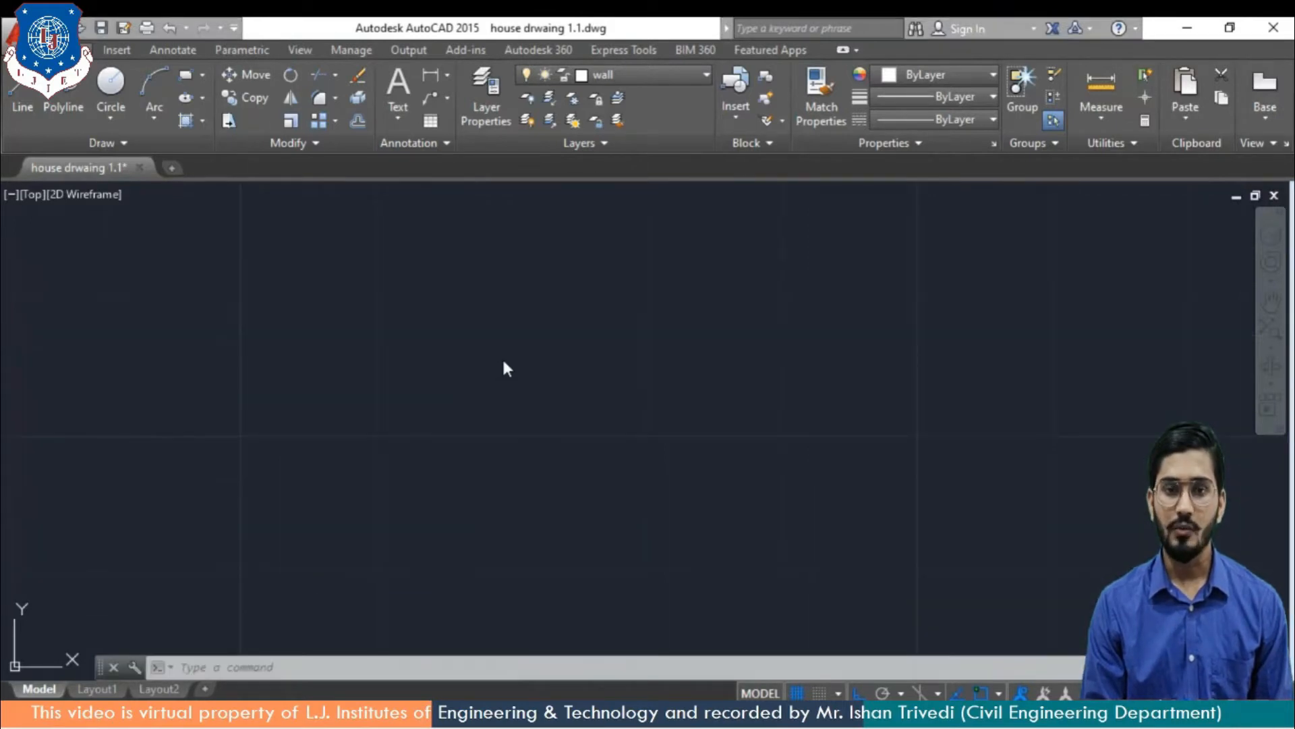
Draw a closed rectangle with the Line command, 12" wide and 16" high, going clockwise from its upper-left corner
{"action": "left_click", "coordinate": [354, 658]}
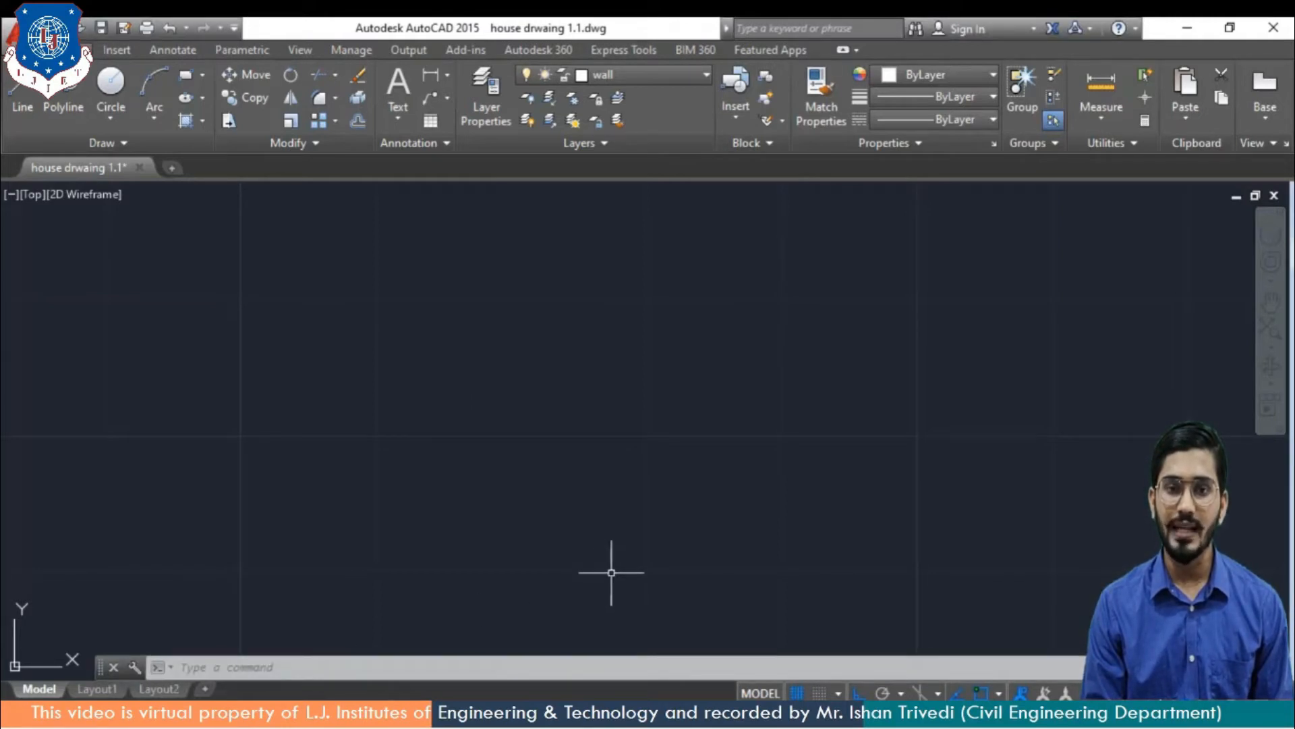
{"action": "type", "text": "LINE"}
{"action": "key", "text": "Return"}
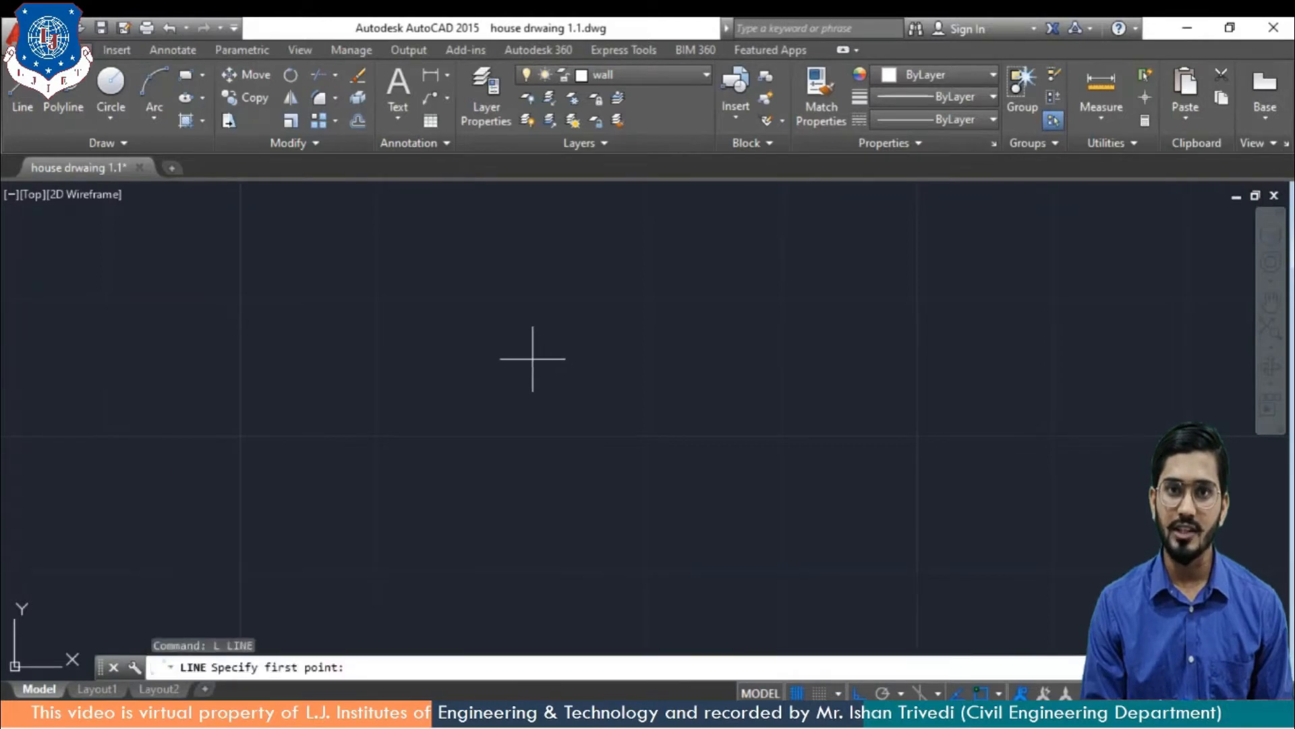
{"action": "left_click", "coordinate": [438, 265]}
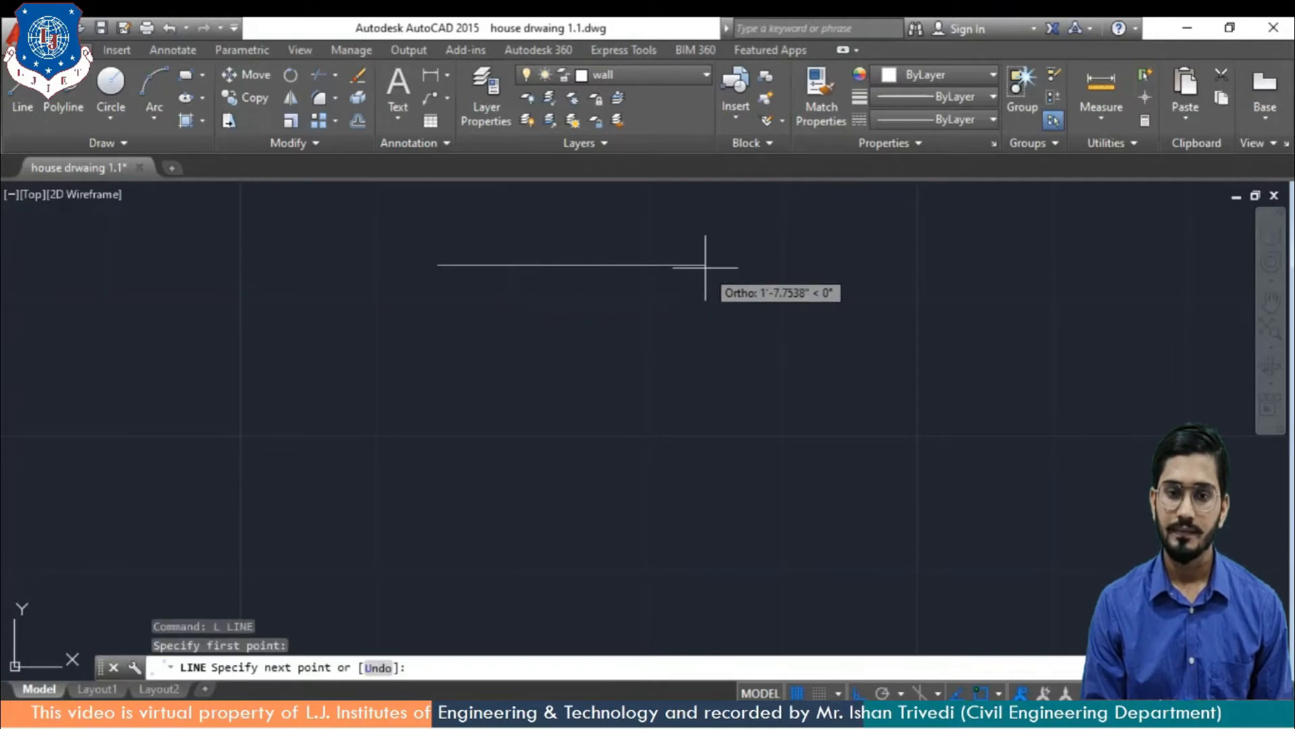
{"action": "type", "text": "12"}
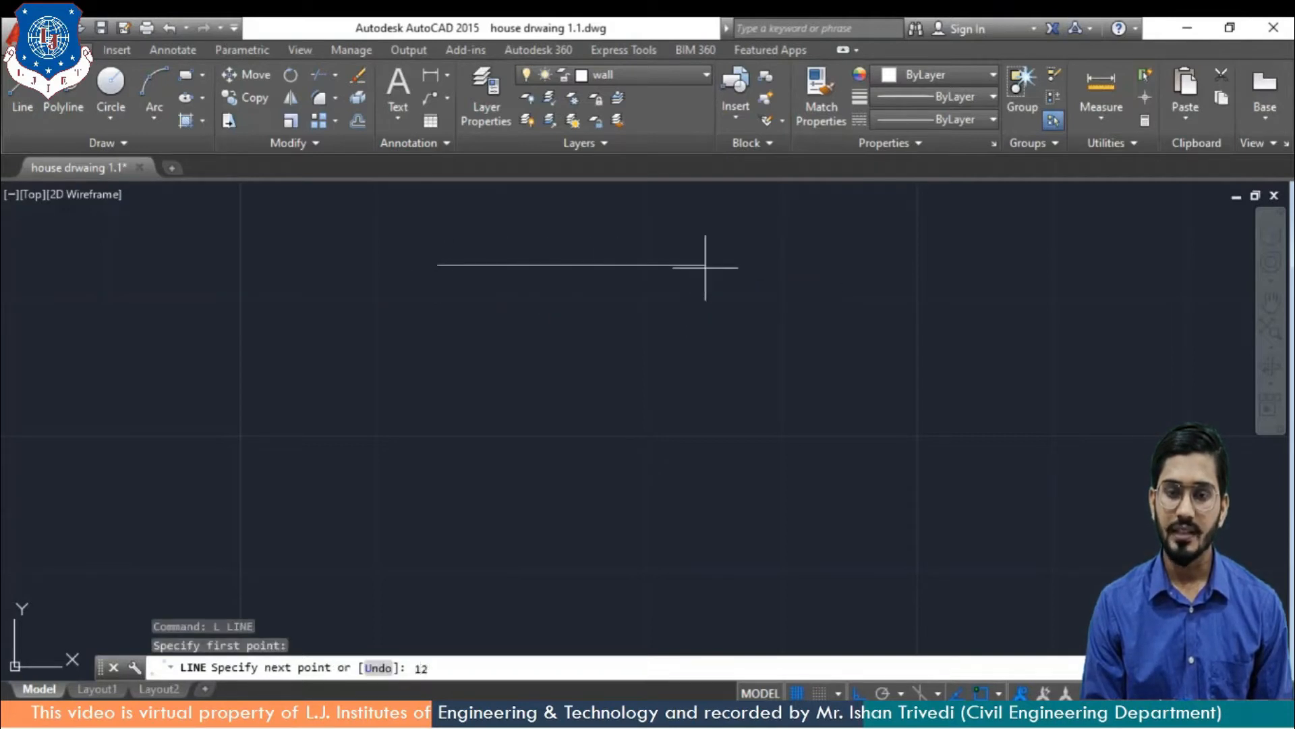
{"action": "key", "text": "Return"}
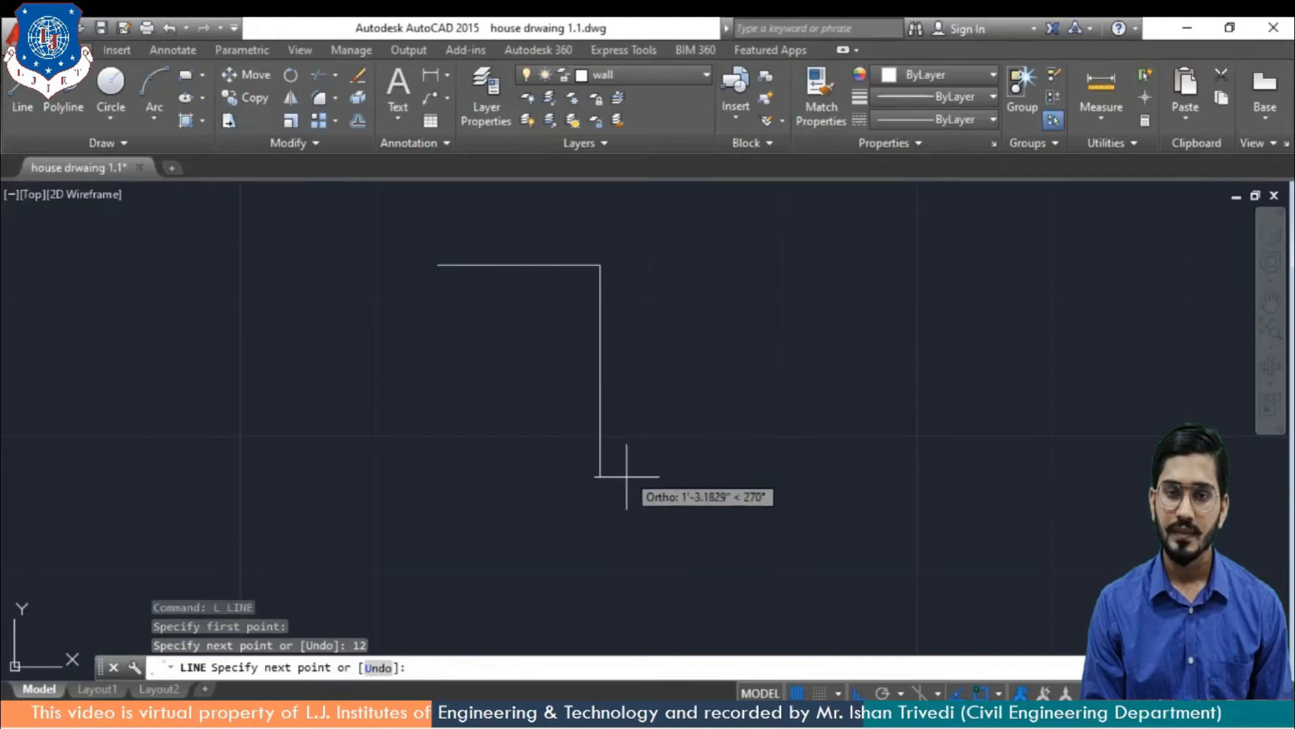
{"action": "type", "text": "16"}
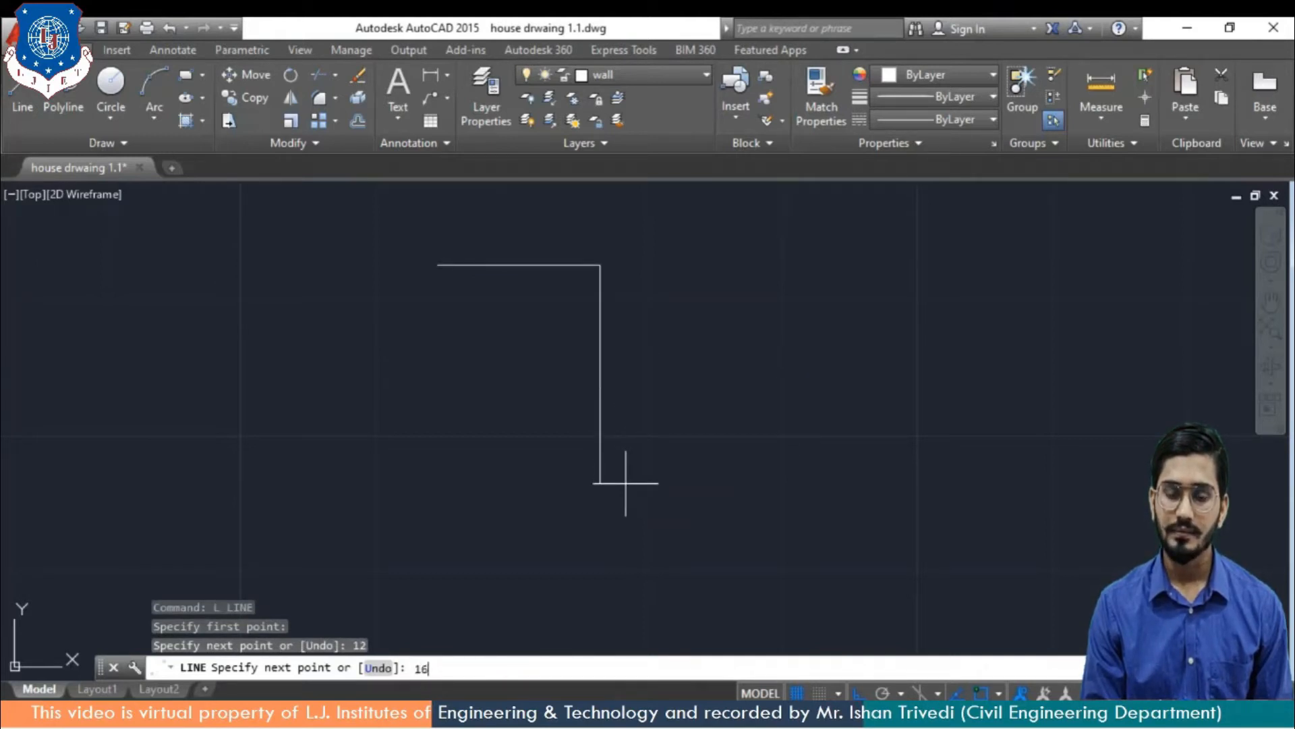
{"action": "key", "text": "Return"}
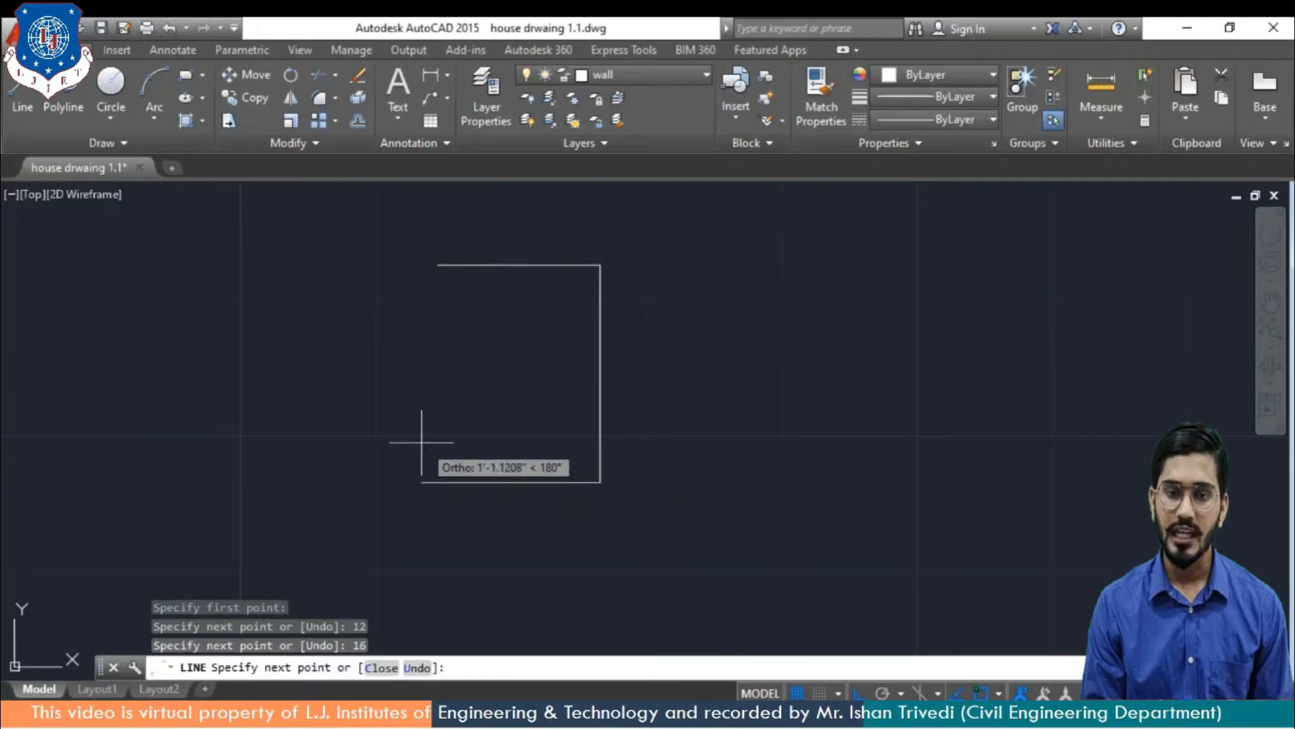
{"action": "type", "text": "12"}
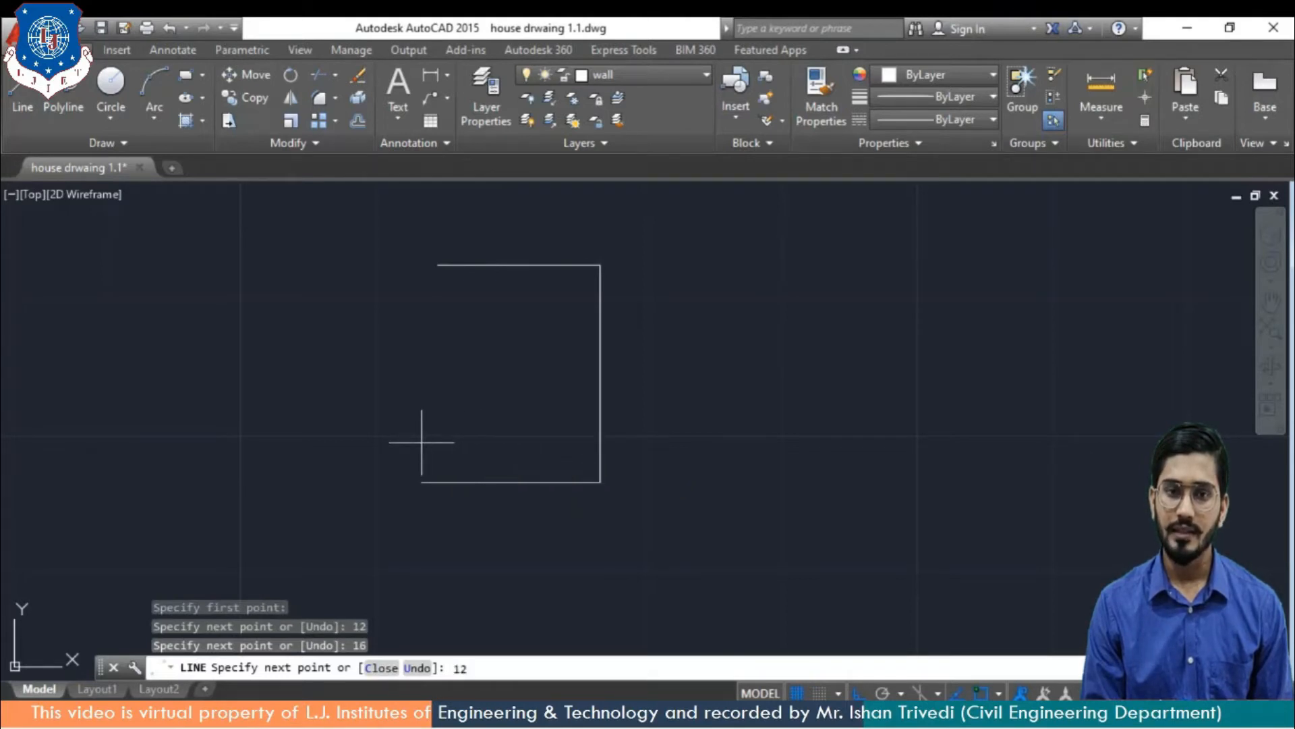
{"action": "key", "text": "Return"}
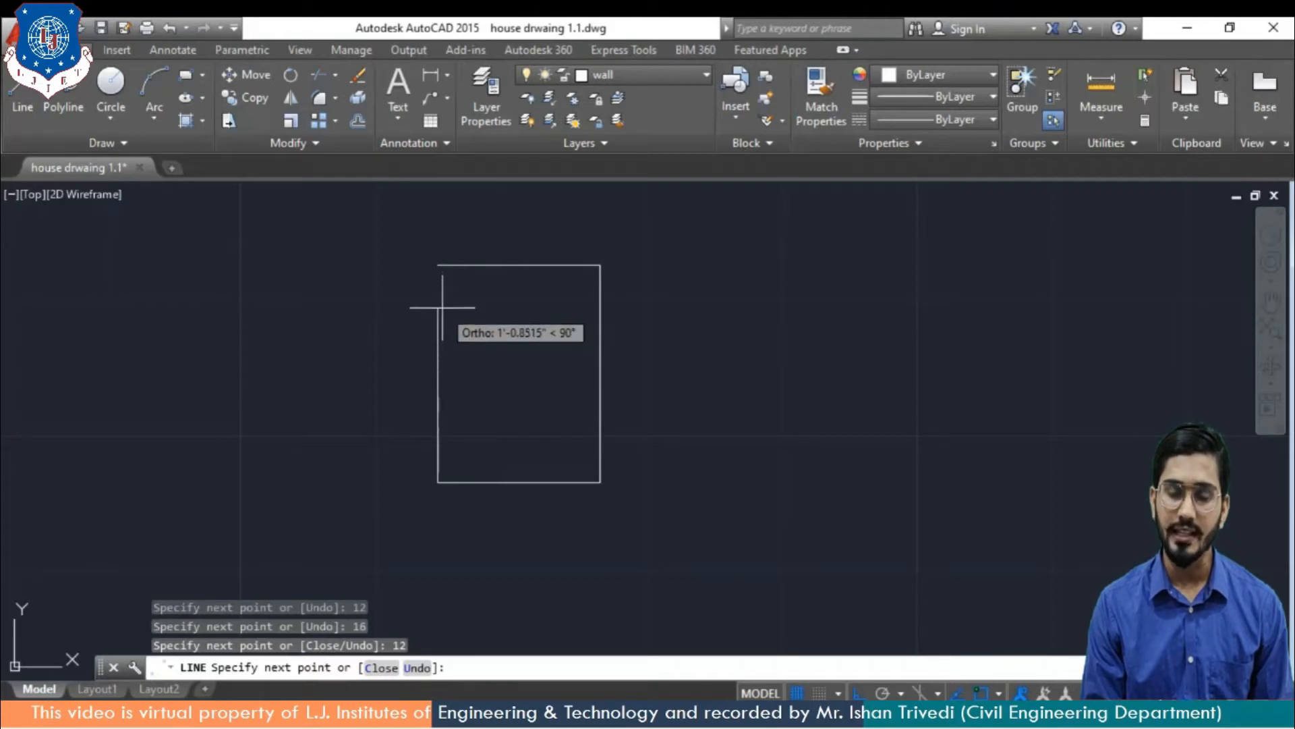
{"action": "type", "text": "16"}
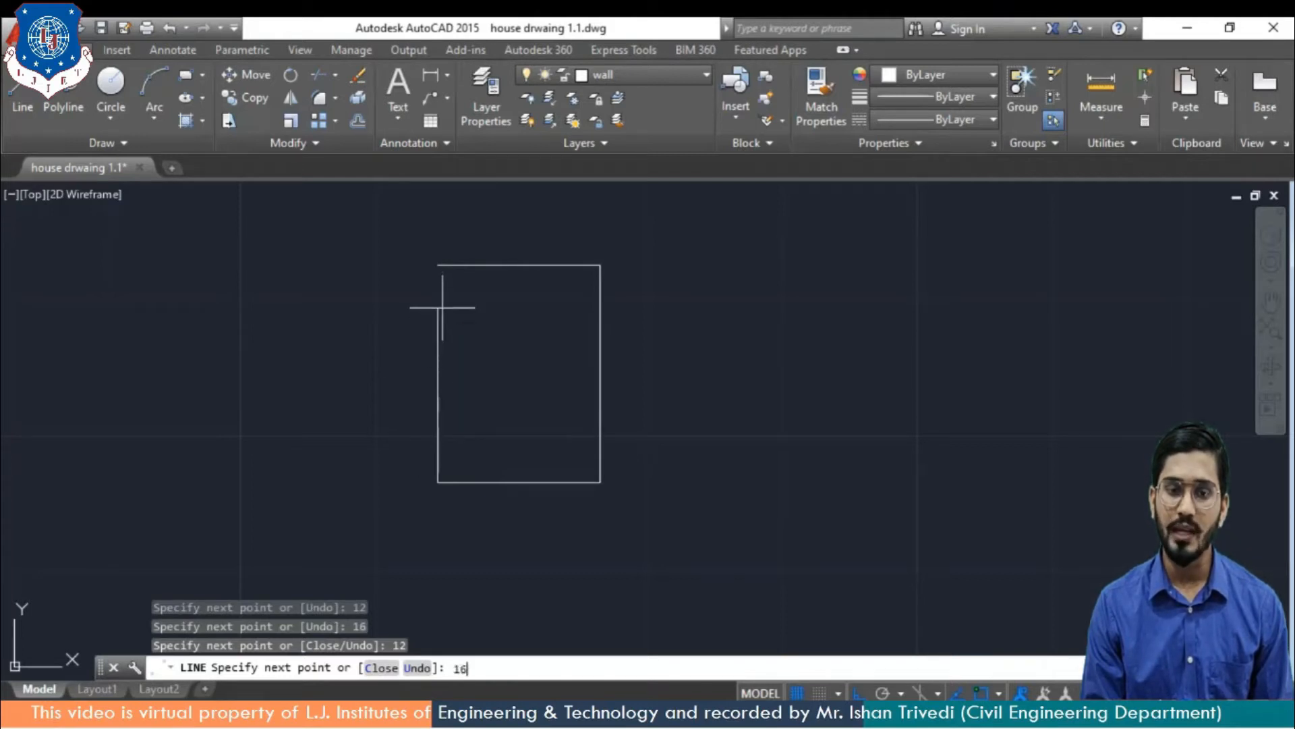
{"action": "key", "text": "Return"}
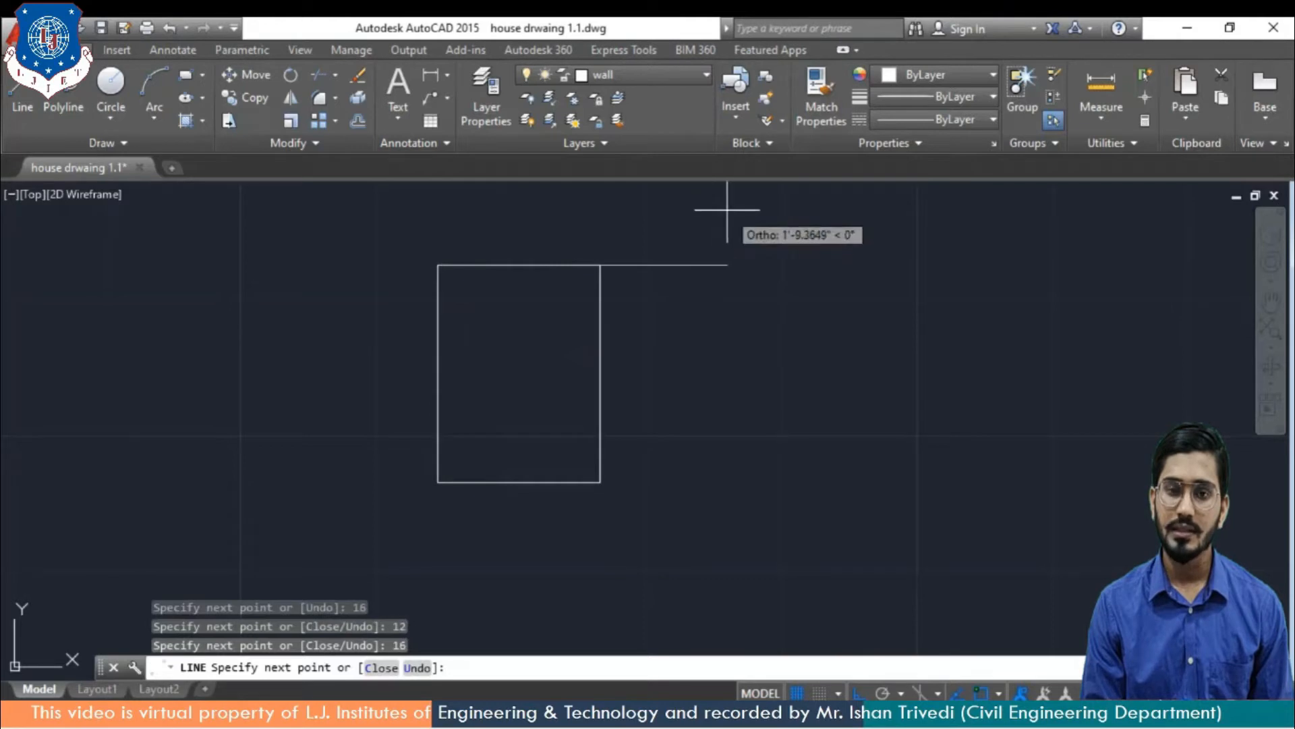
{"action": "key", "text": "Return"}
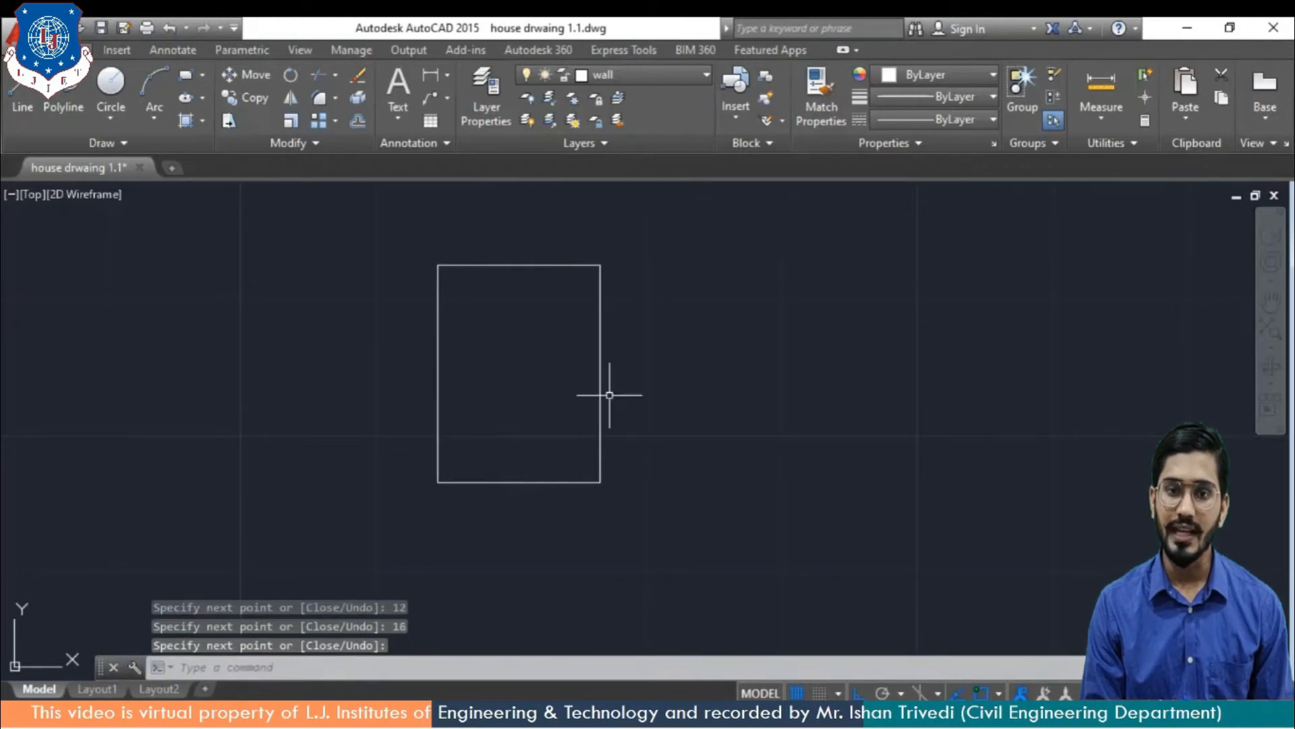
Offset the rectangle's upper and left edges 0.3" towards the inside
{"action": "middle_click_drag", "start_coordinate": [510, 354], "coordinate": [605, 389]}
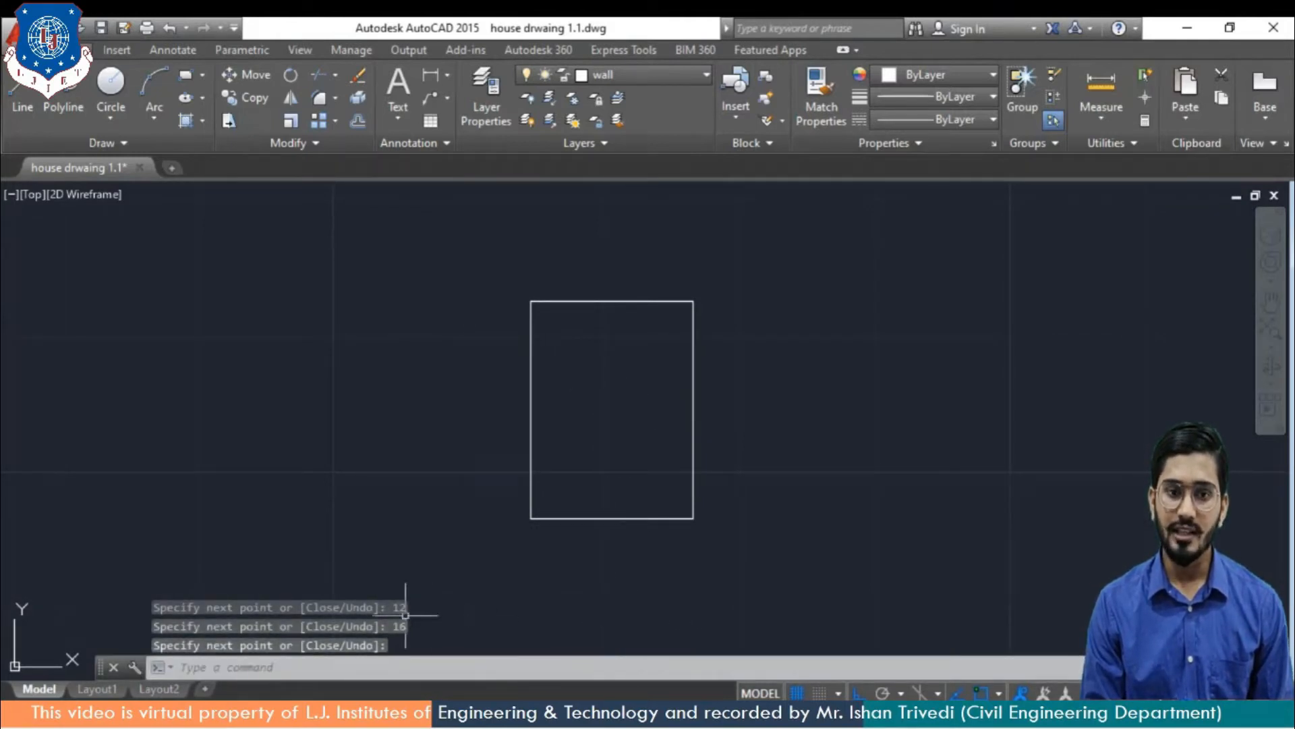
{"action": "left_click", "coordinate": [303, 673]}
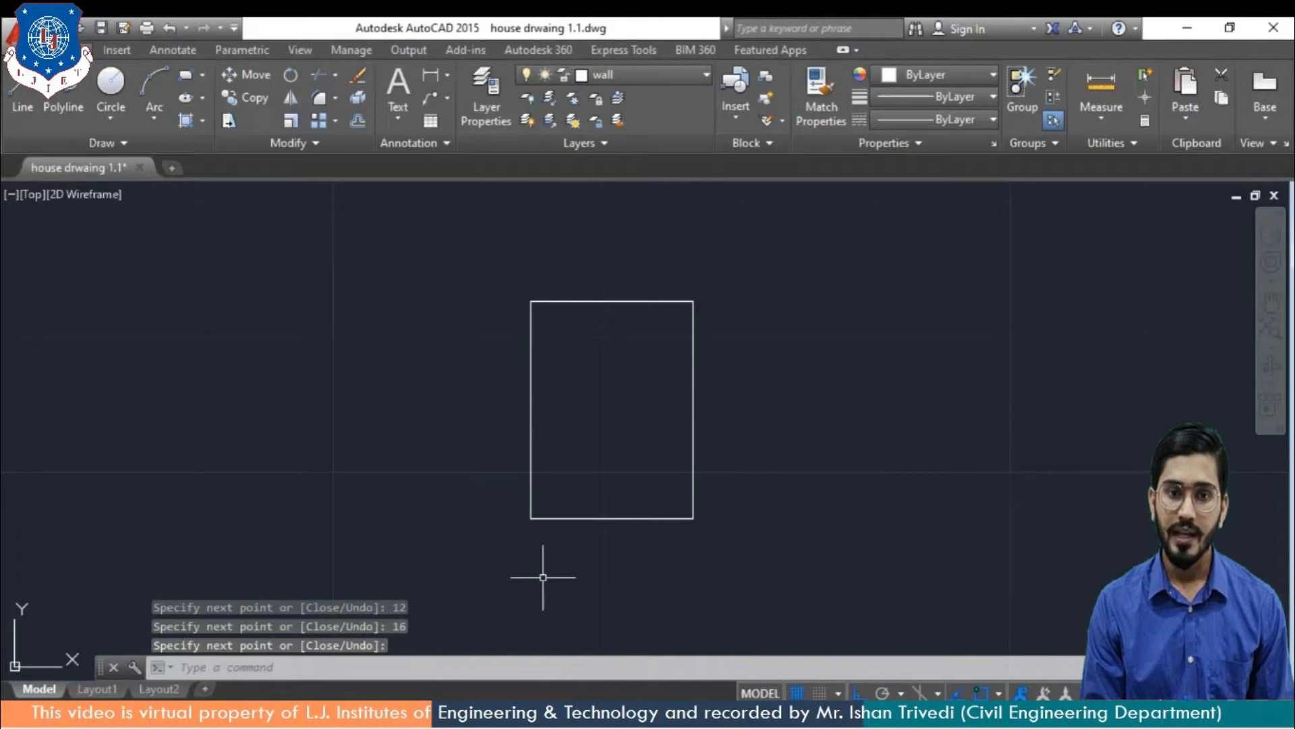
{"action": "type", "text": "o"}
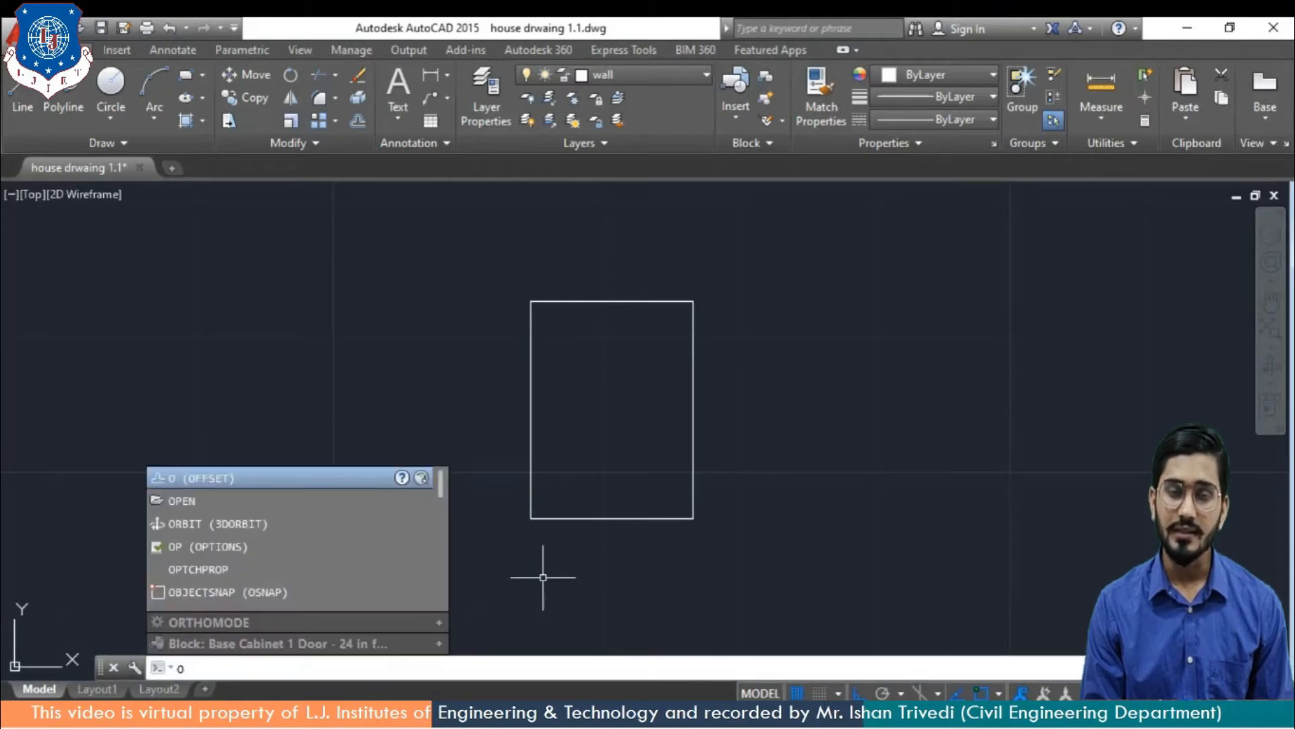
{"action": "type", "text": "f"}
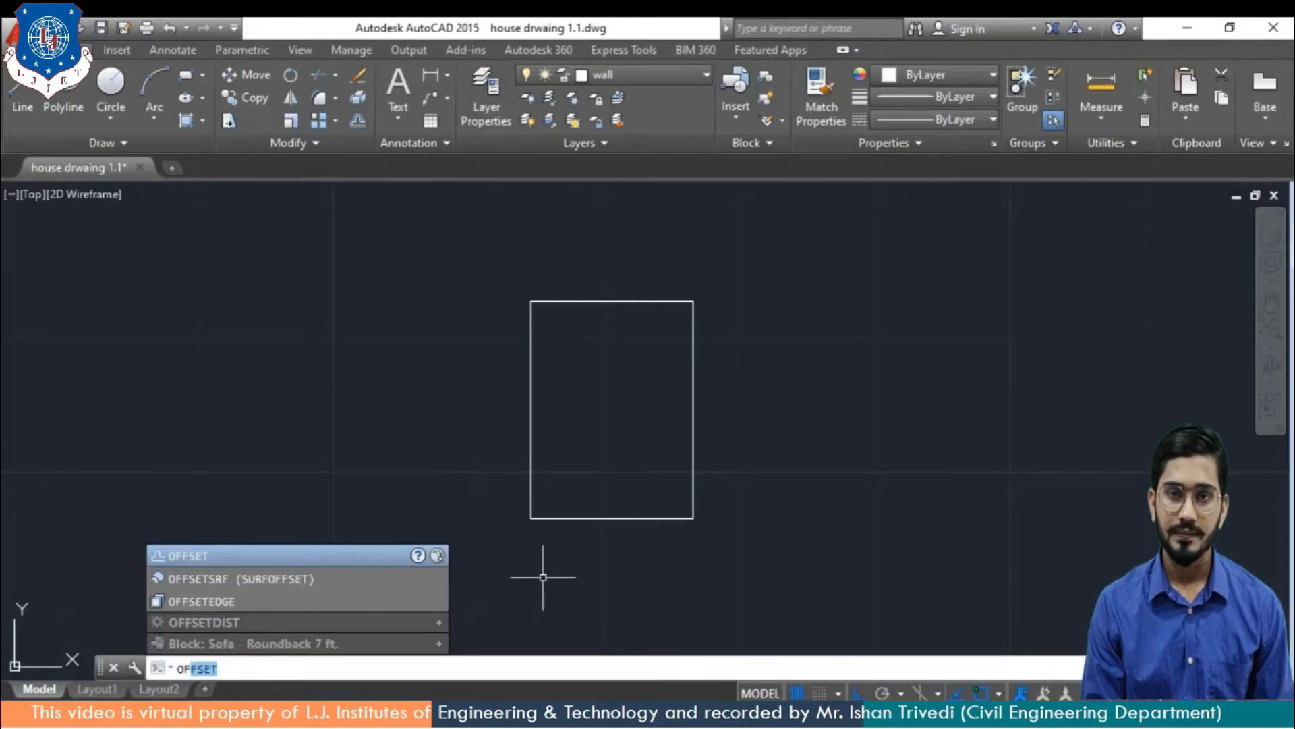
{"action": "key", "text": "Return"}
{"action": "type", "text": "0."}
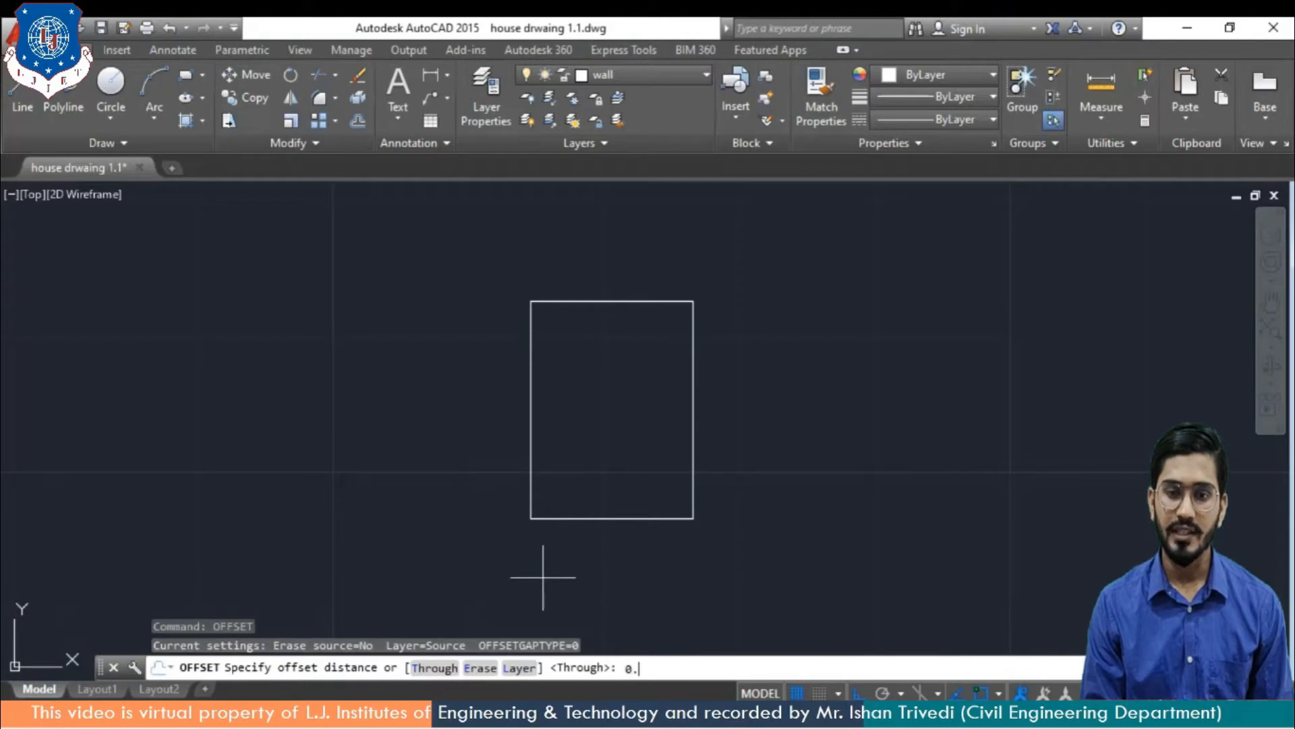
{"action": "type", "text": "3"}
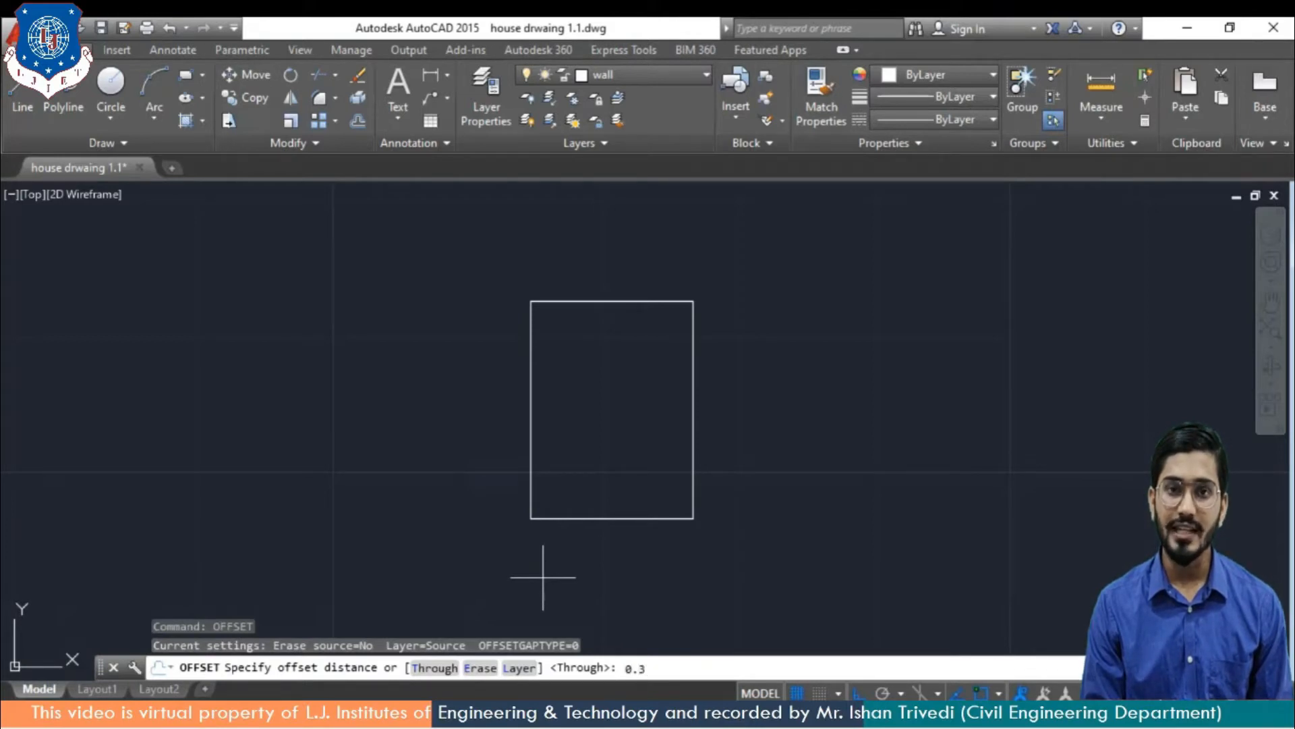
{"action": "key", "text": "Return"}
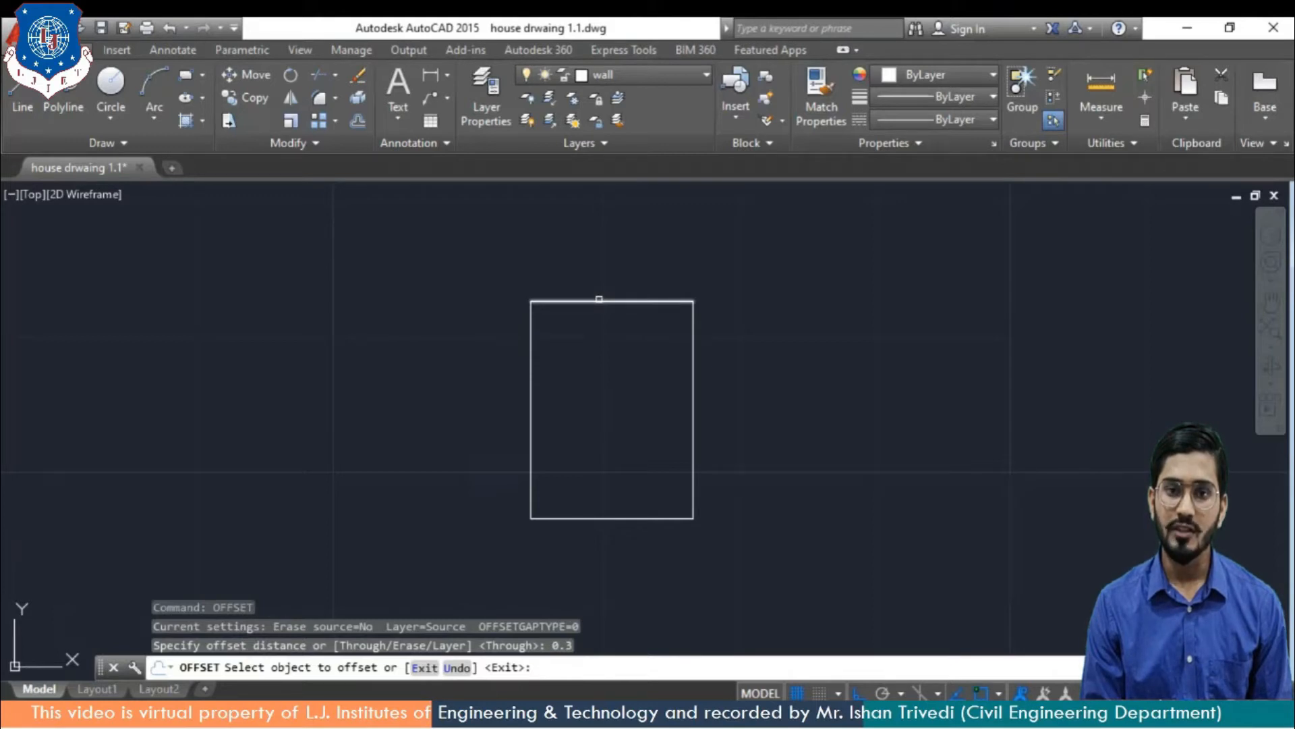
{"action": "left_click", "coordinate": [599, 299]}
{"action": "left_click", "coordinate": [608, 345]}
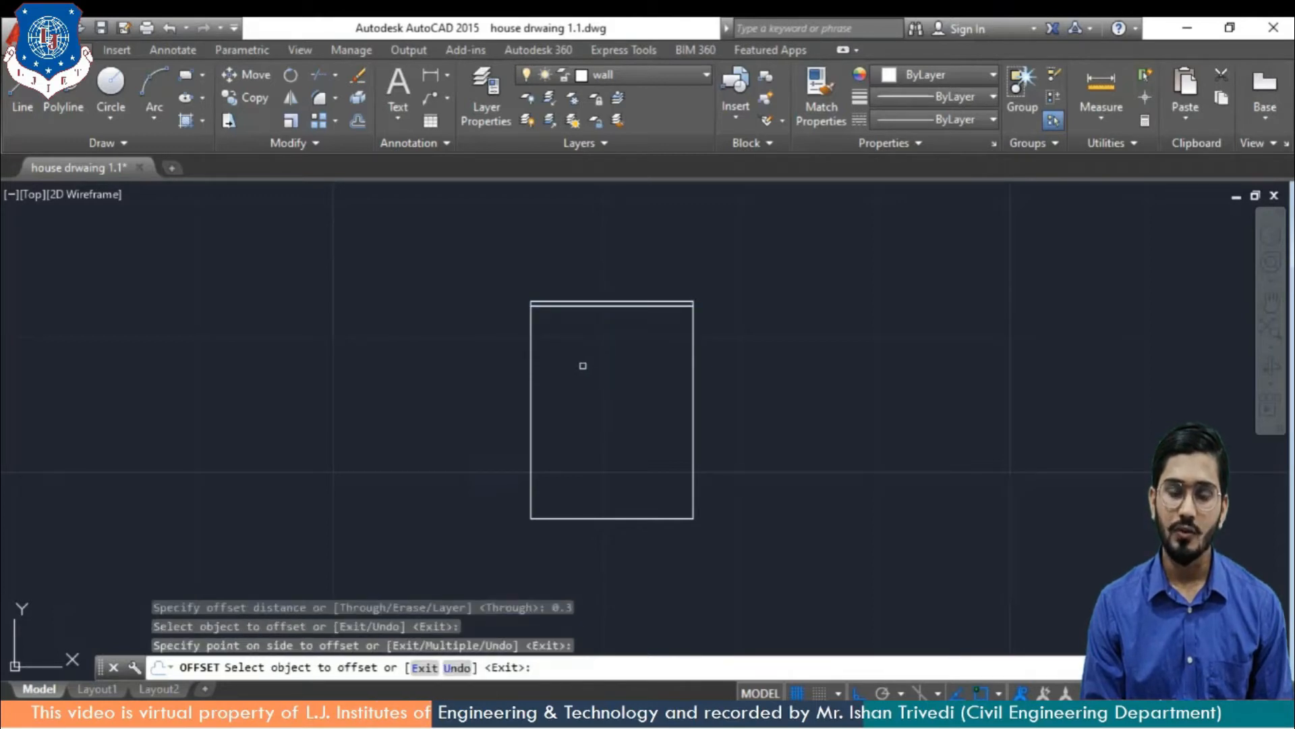
{"action": "left_click", "coordinate": [529, 423]}
{"action": "left_click", "coordinate": [572, 429]}
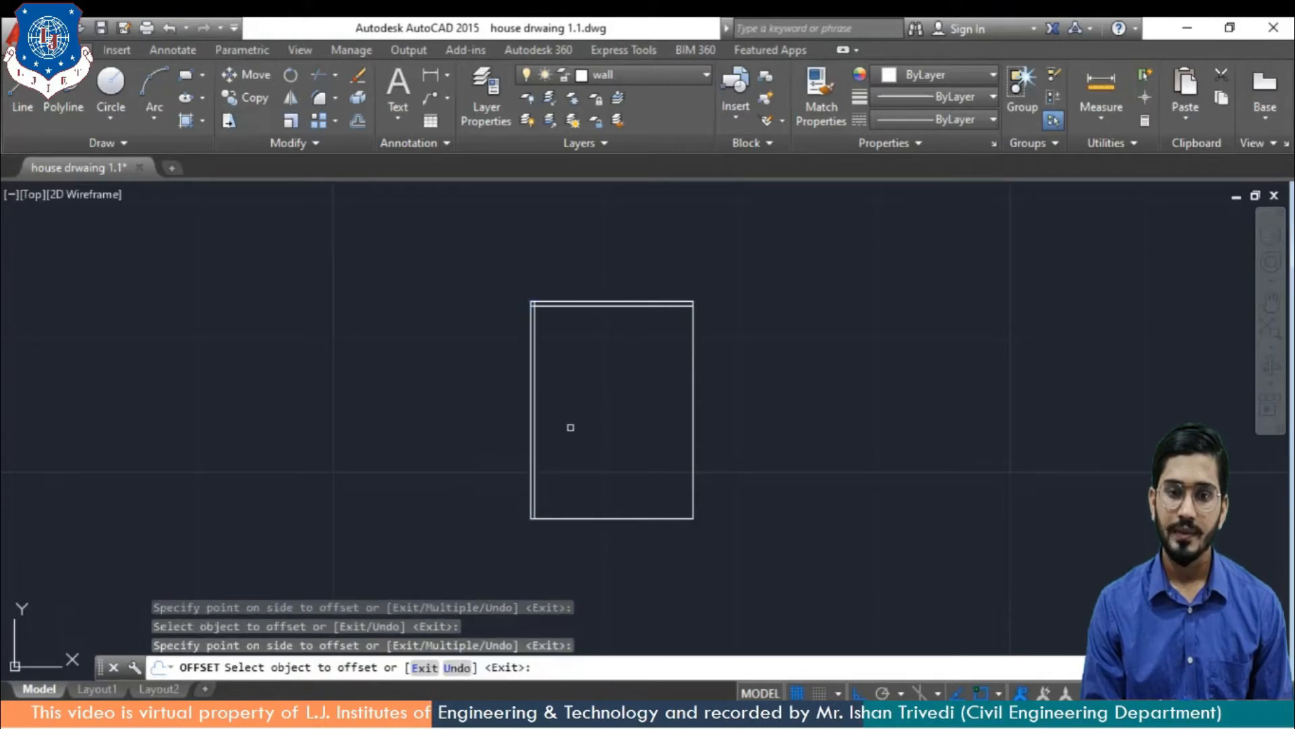
Offset the rectangle's lower and right edges inward at the same 0.3" distance and end the Offset command
{"action": "scroll", "coordinate": [598, 497], "scroll_direction": "up", "scroll_amount": 2}
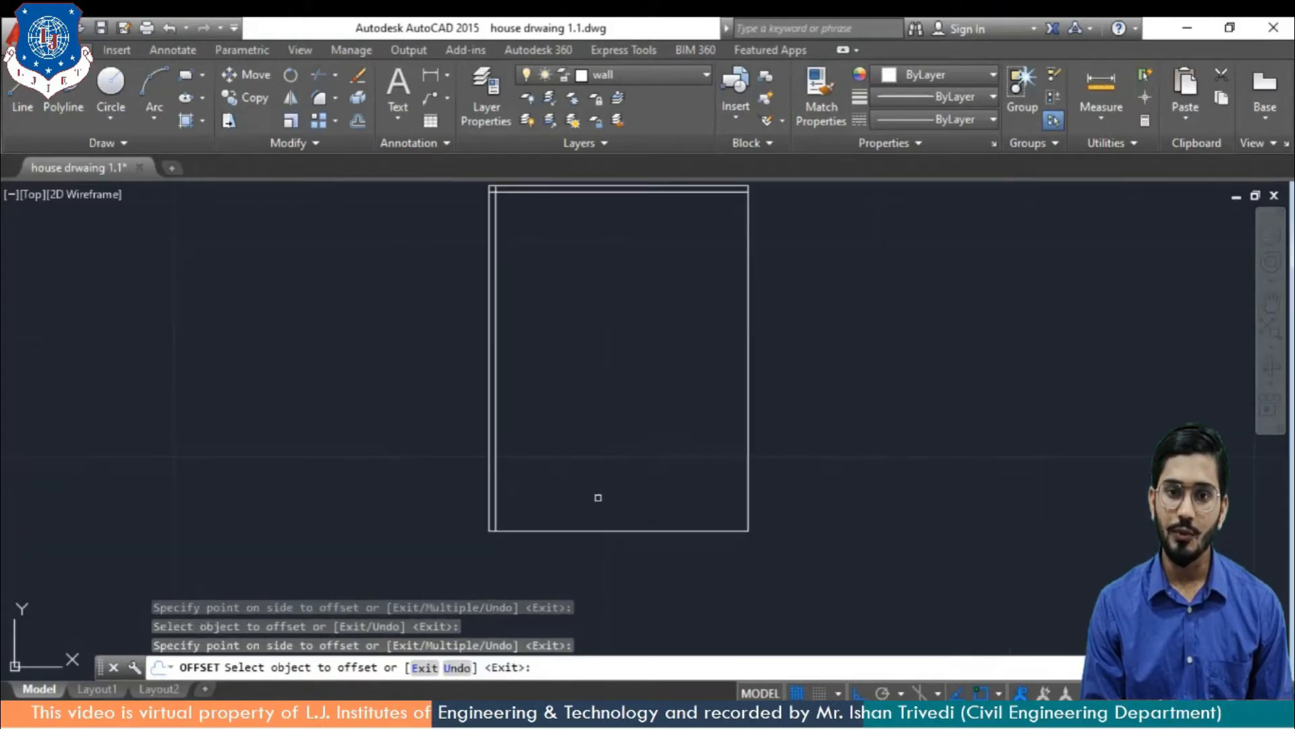
{"action": "scroll", "coordinate": [598, 497], "scroll_direction": "up", "scroll_amount": 2}
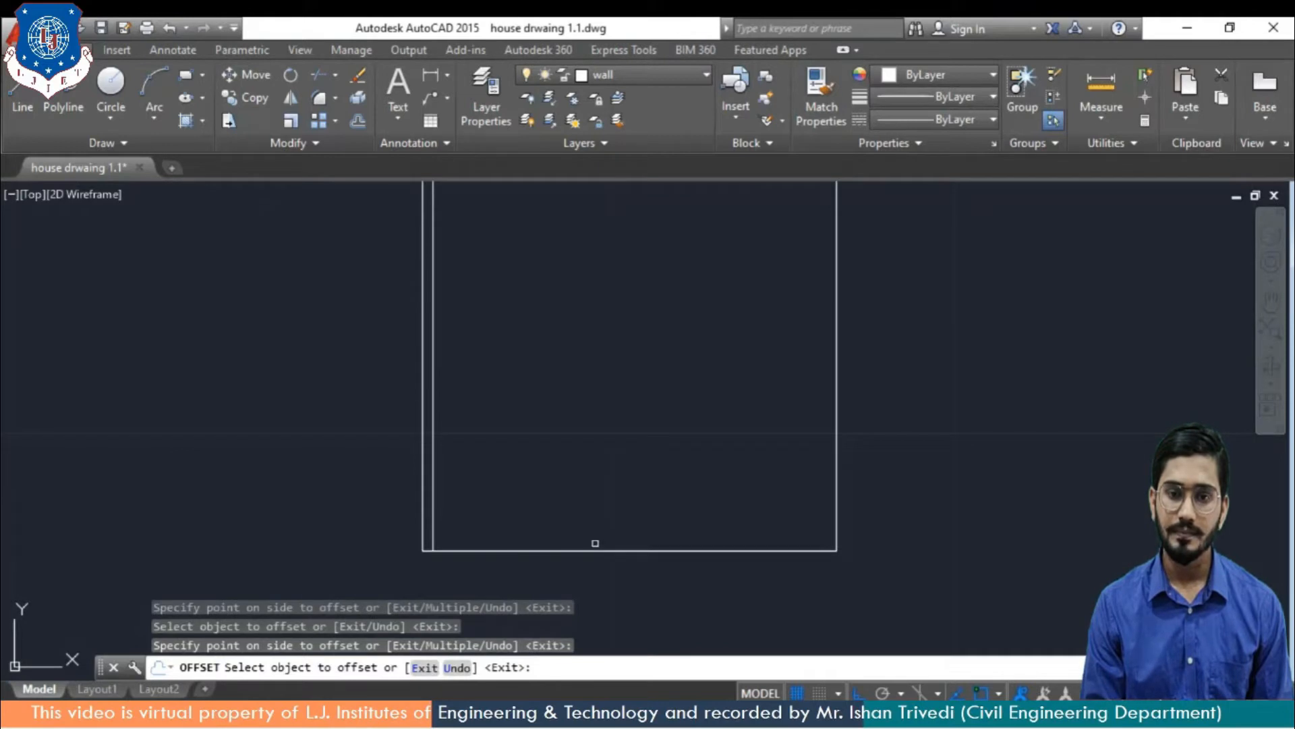
{"action": "left_click", "coordinate": [599, 550]}
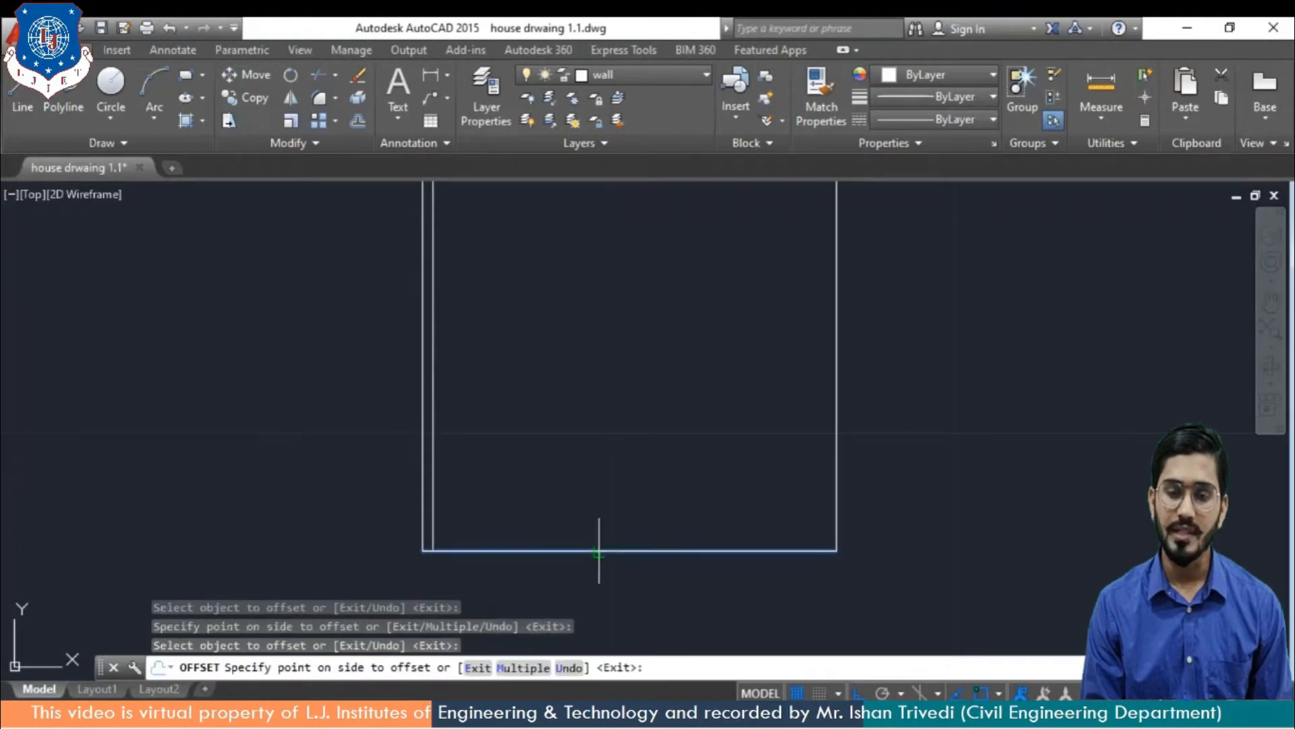
{"action": "left_click", "coordinate": [599, 493]}
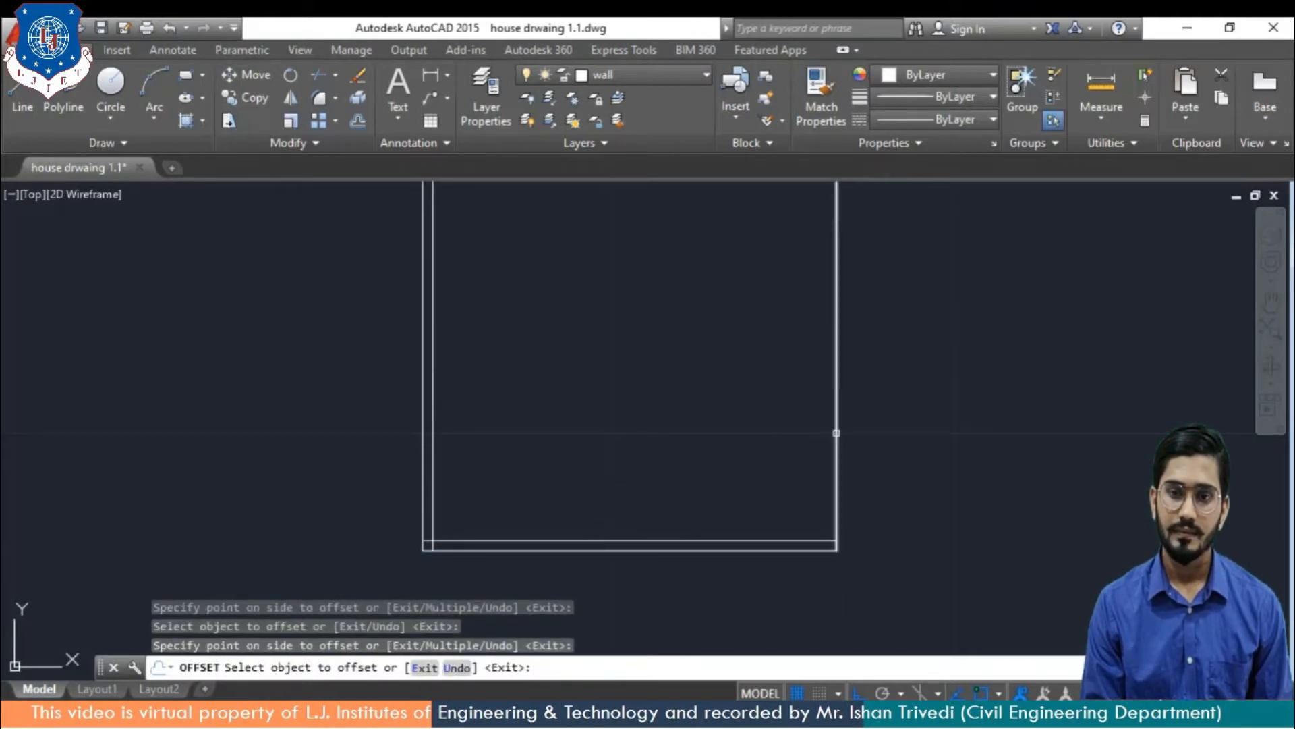
{"action": "left_click", "coordinate": [831, 437]}
{"action": "left_click", "coordinate": [734, 436]}
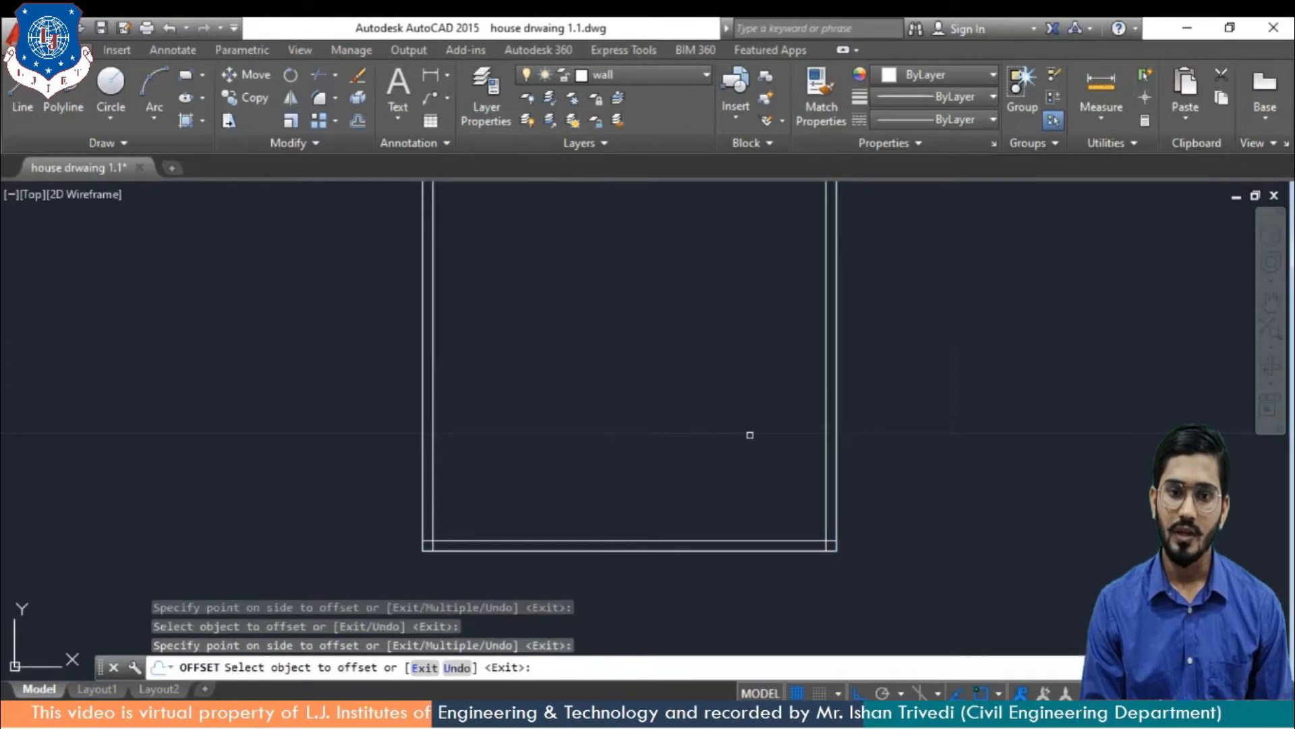
{"action": "scroll", "coordinate": [813, 461], "scroll_direction": "down", "scroll_amount": 2}
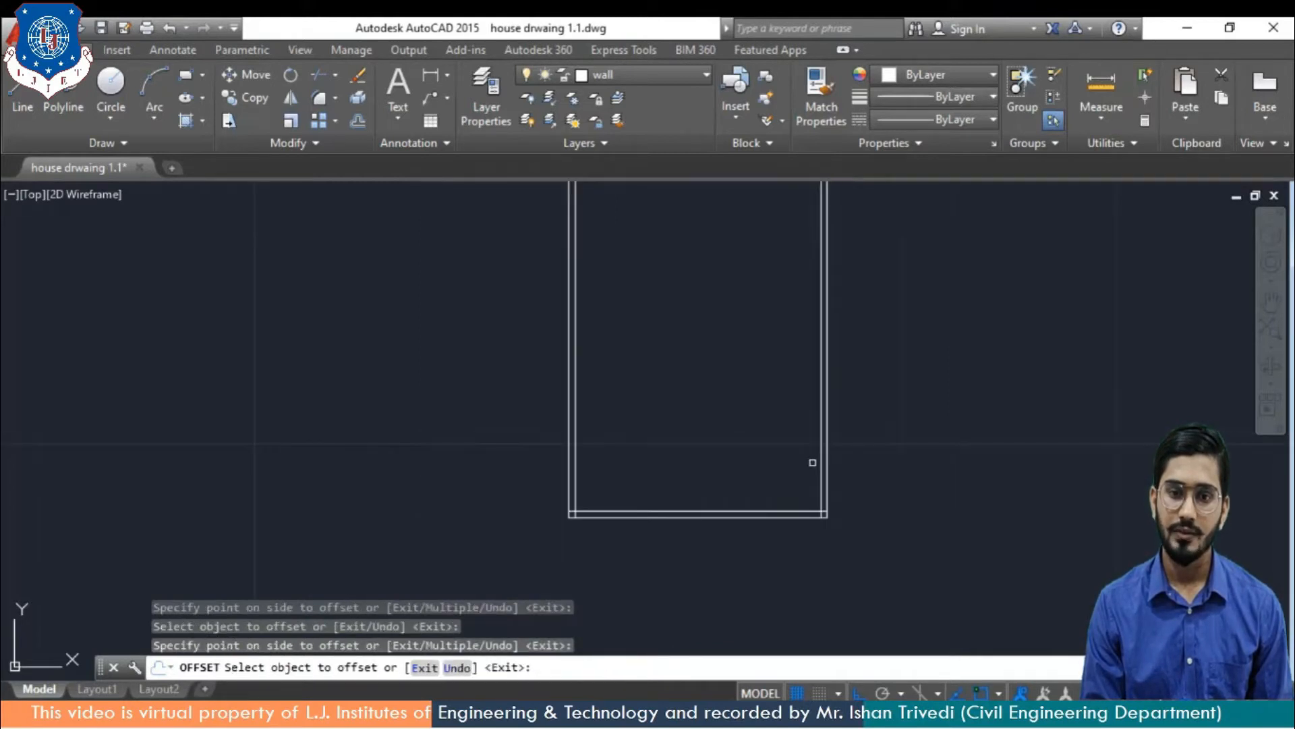
{"action": "middle_click_drag", "start_coordinate": [763, 367], "coordinate": [749, 452]}
{"action": "key", "text": "Escape"}
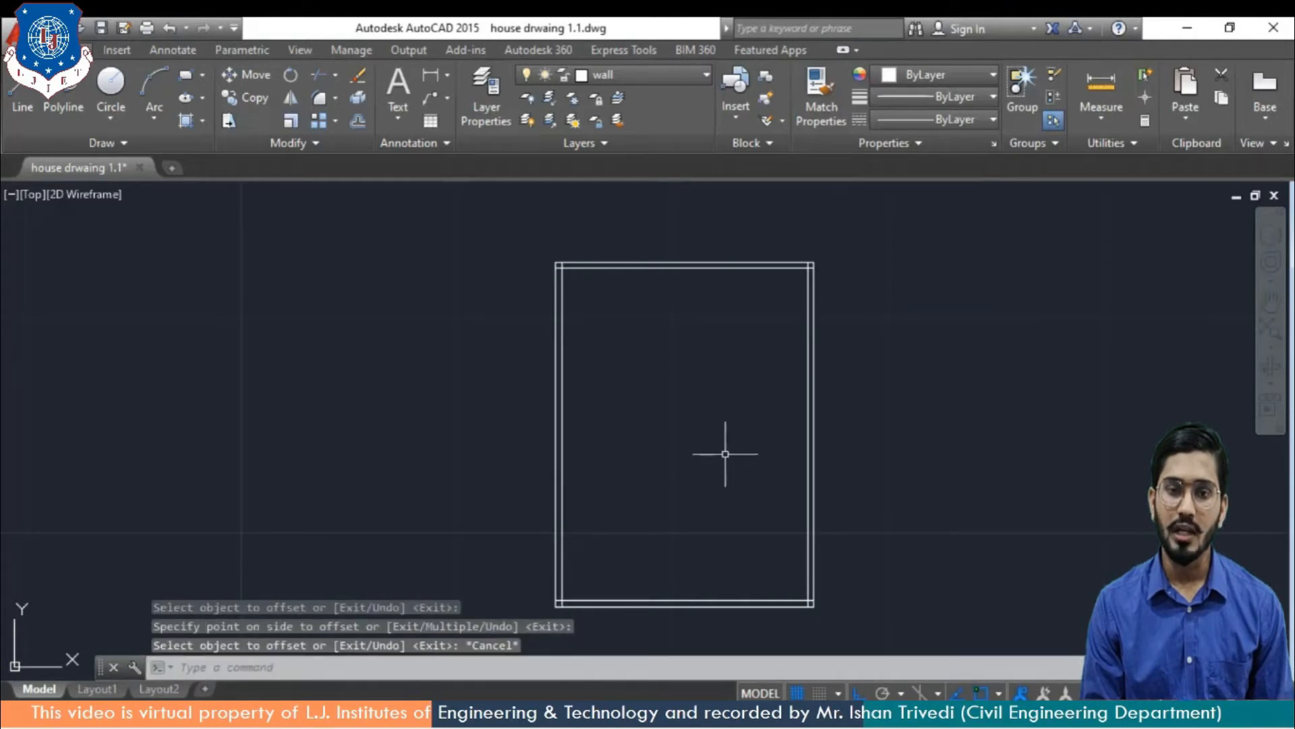
Draw room lines from the inner upper-left wall corner: 4" right, 5" down, and back left to the inner face of the left wall
{"action": "type", "text": "1"}
{"action": "key", "text": "Return"}
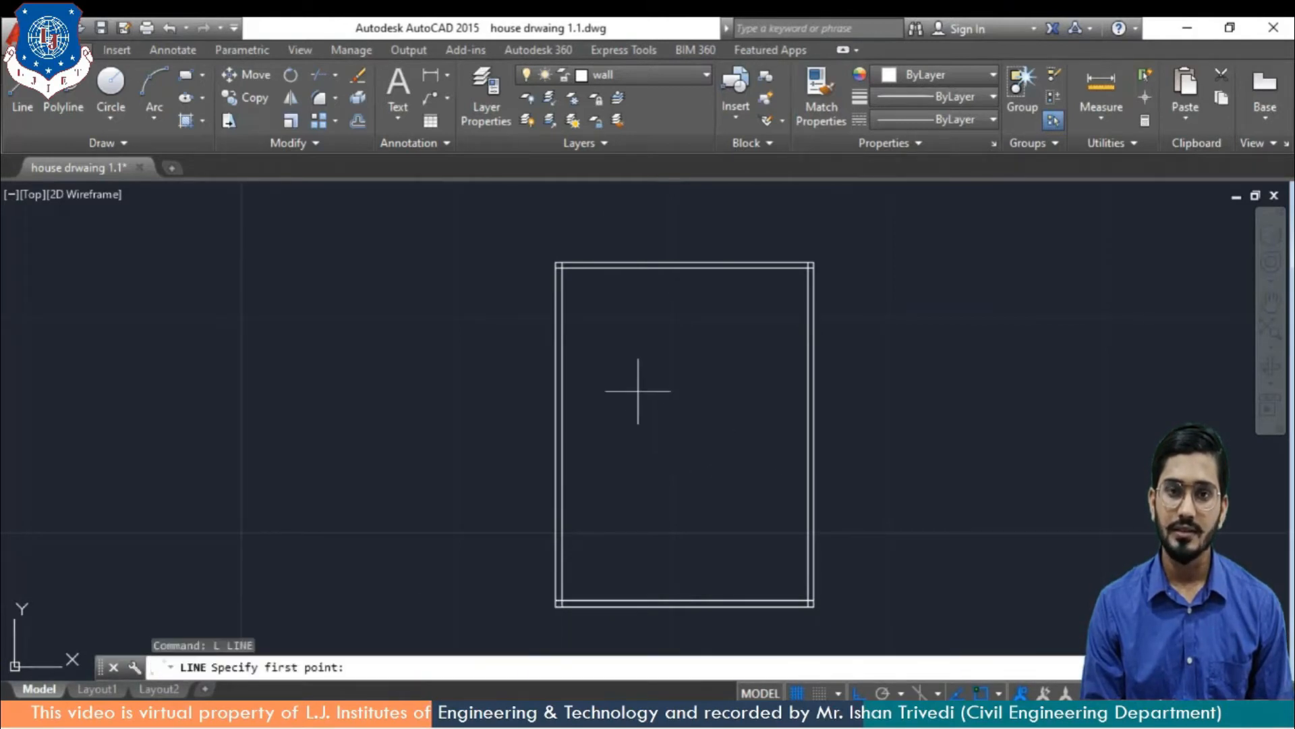
{"action": "scroll", "coordinate": [564, 266], "scroll_direction": "up", "scroll_amount": 2}
{"action": "scroll", "coordinate": [568, 270], "scroll_direction": "up", "scroll_amount": 2}
{"action": "left_click", "coordinate": [553, 265]}
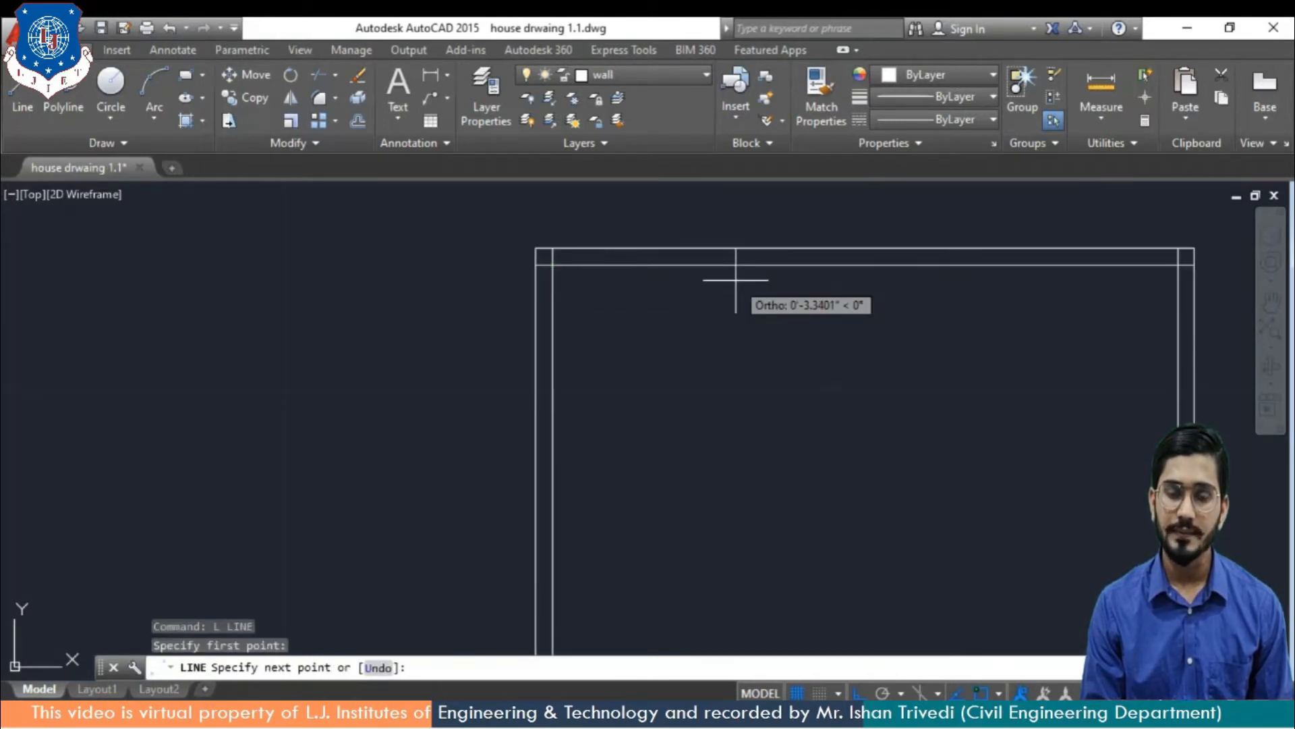
{"action": "type", "text": "4"}
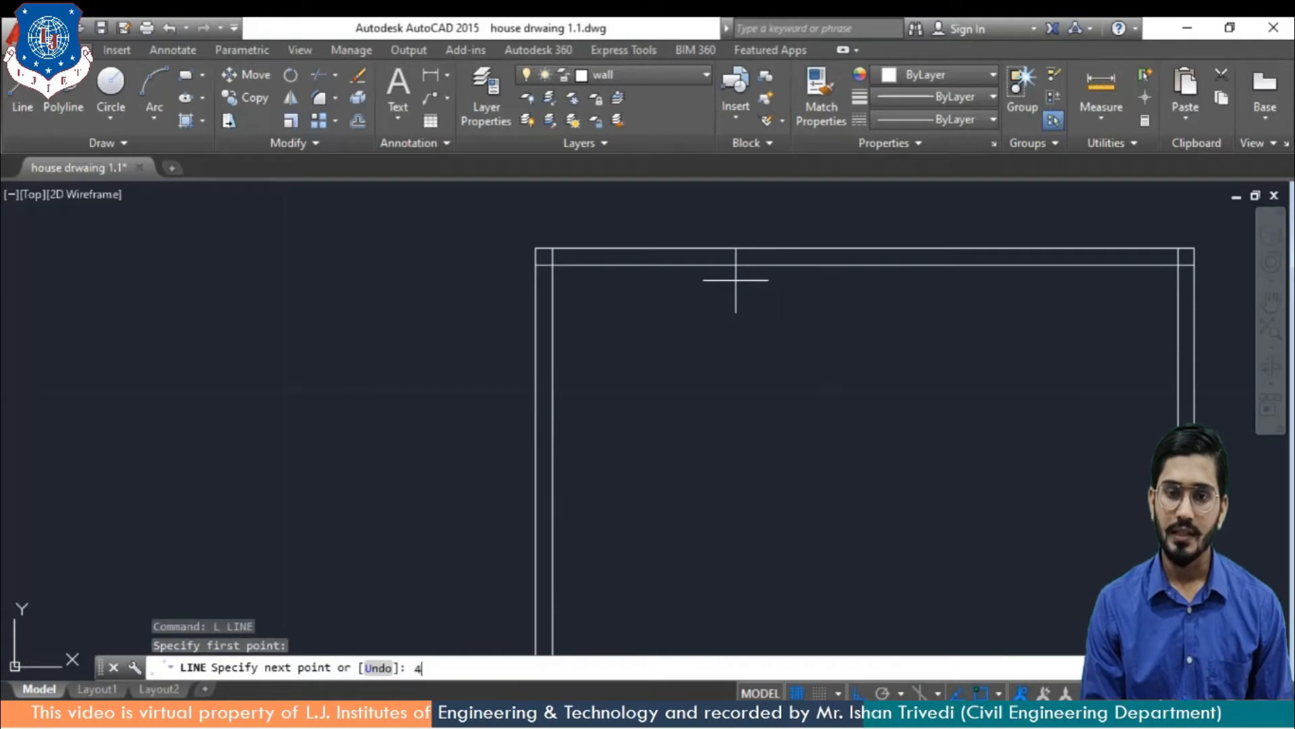
{"action": "key", "text": "Return"}
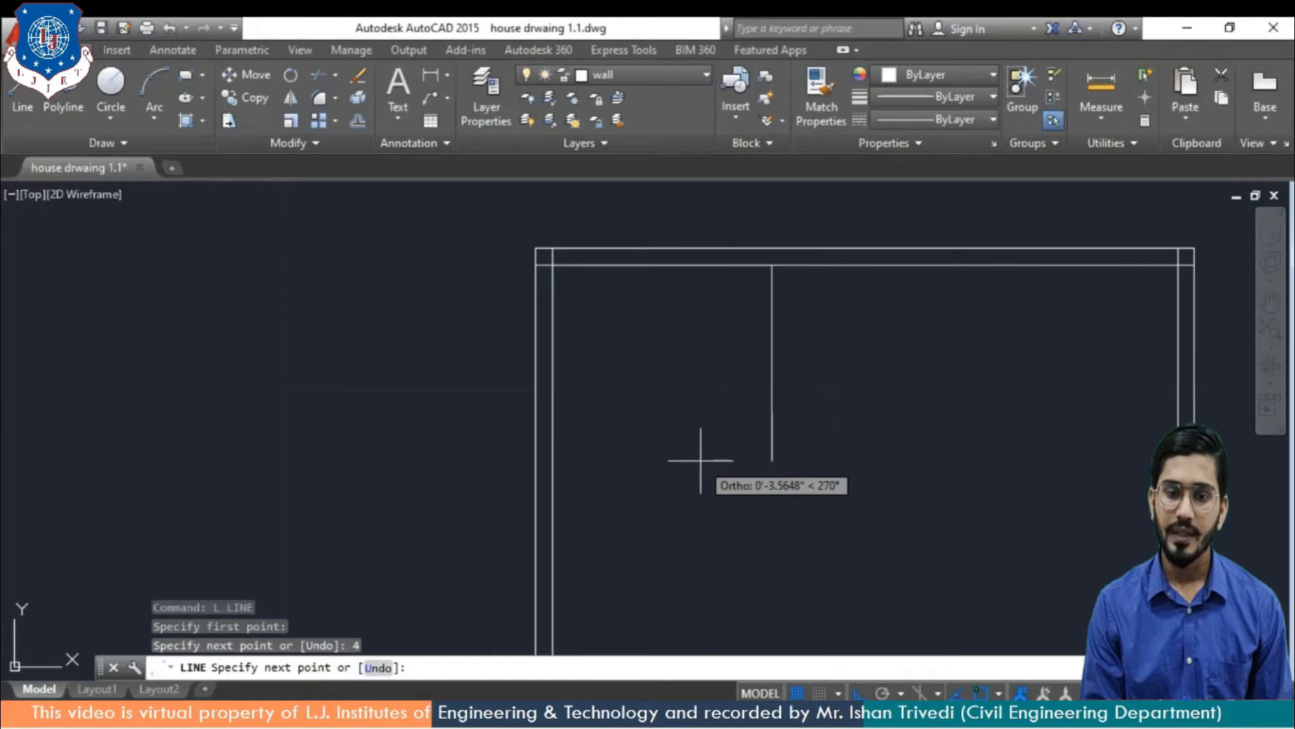
{"action": "type", "text": "5"}
{"action": "key", "text": "Return"}
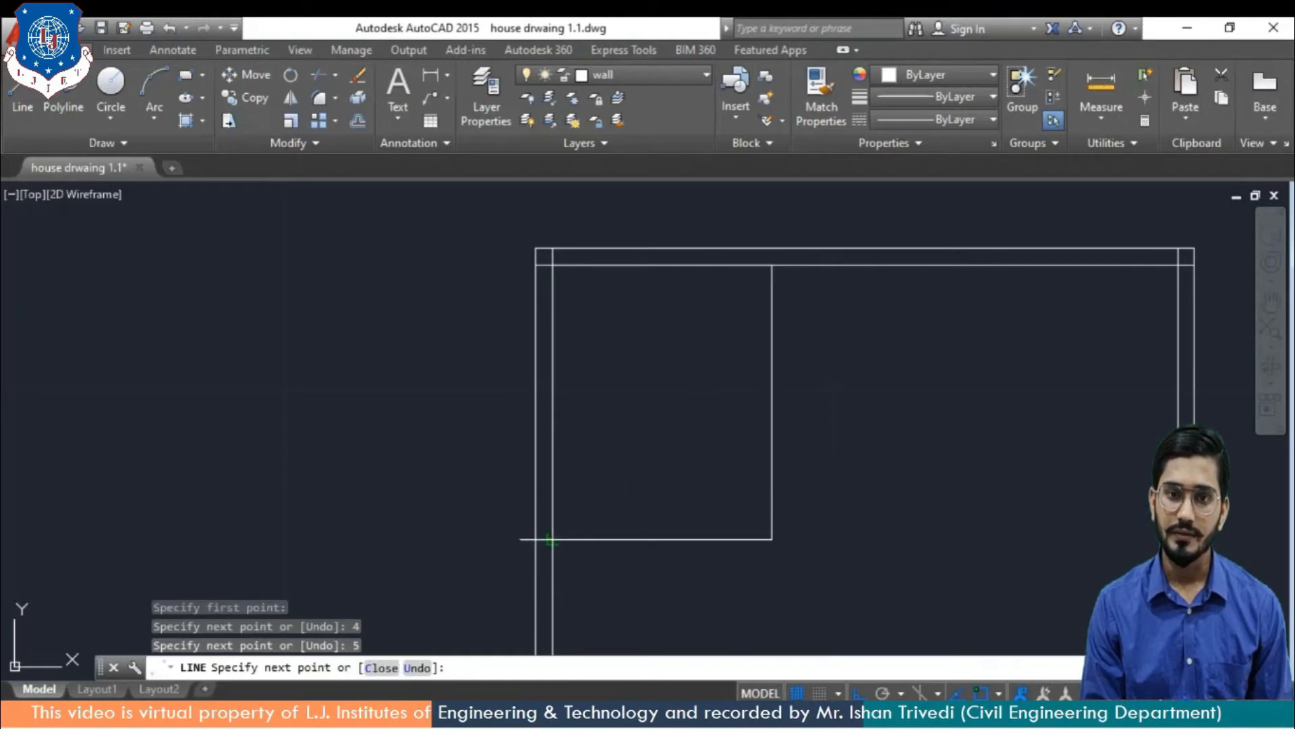
{"action": "left_click", "coordinate": [552, 539]}
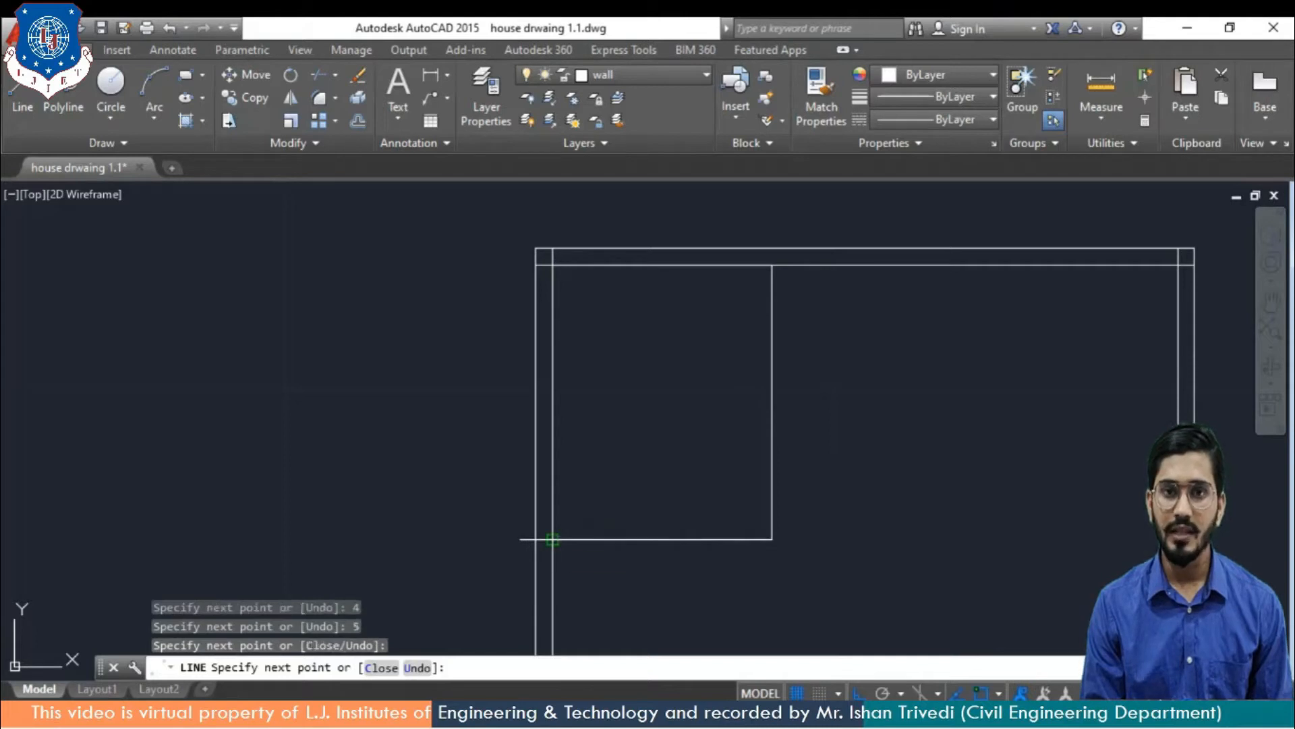
{"action": "key", "text": "Return"}
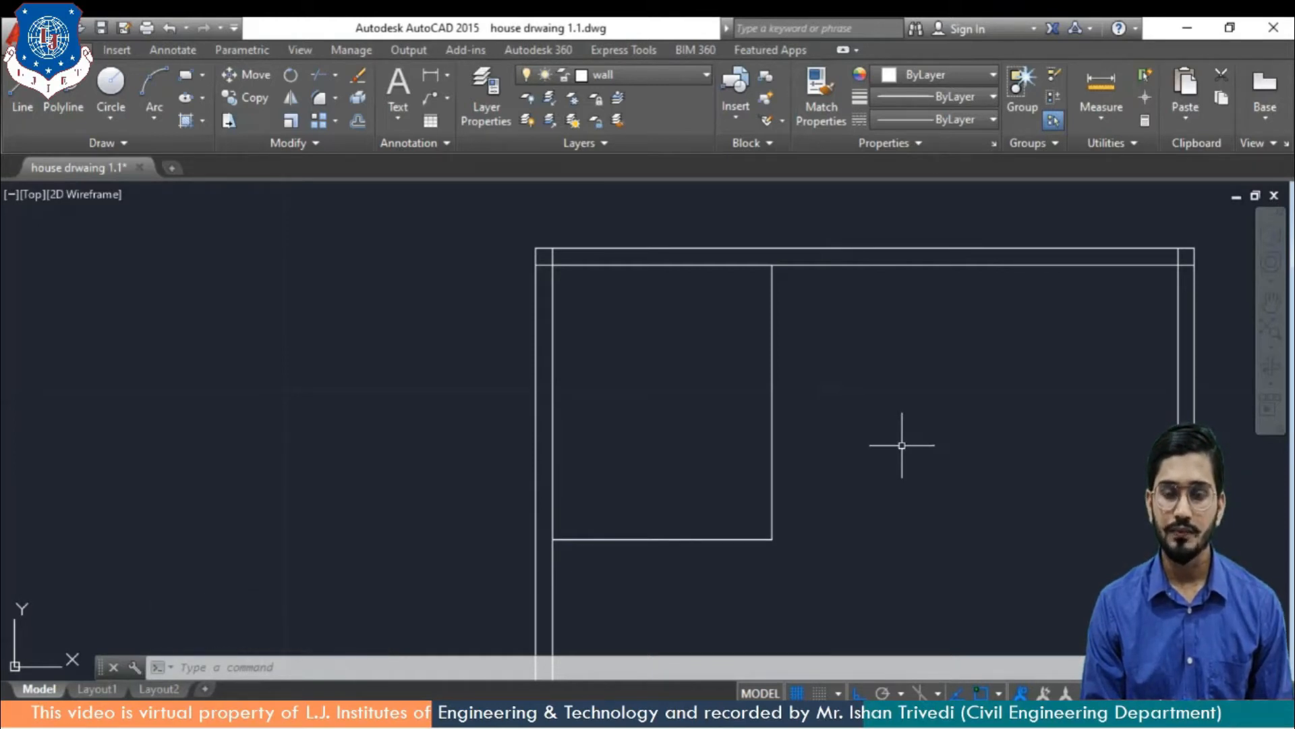
Offset the room's vertical line 0.3" to the right and its lower horizontal line 0.3" downward, ending the Offset command
{"action": "type", "text": "o"}
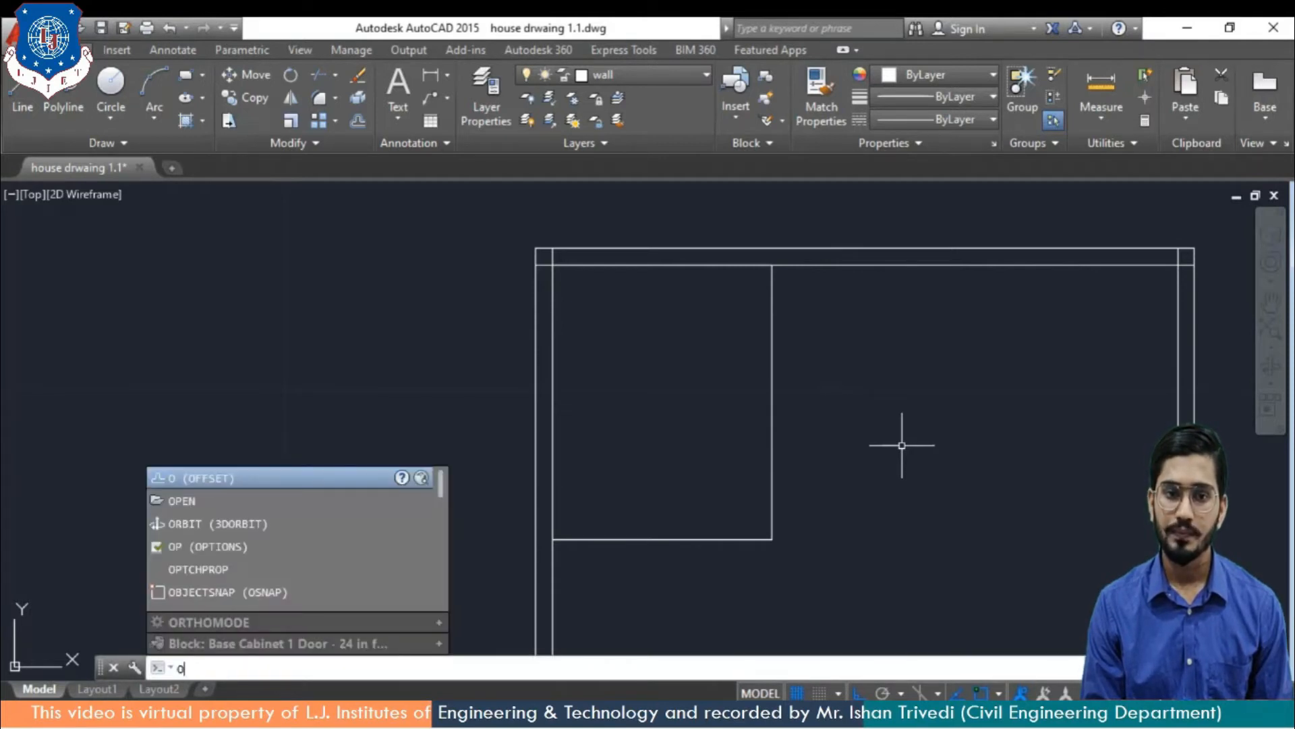
{"action": "key", "text": "Return"}
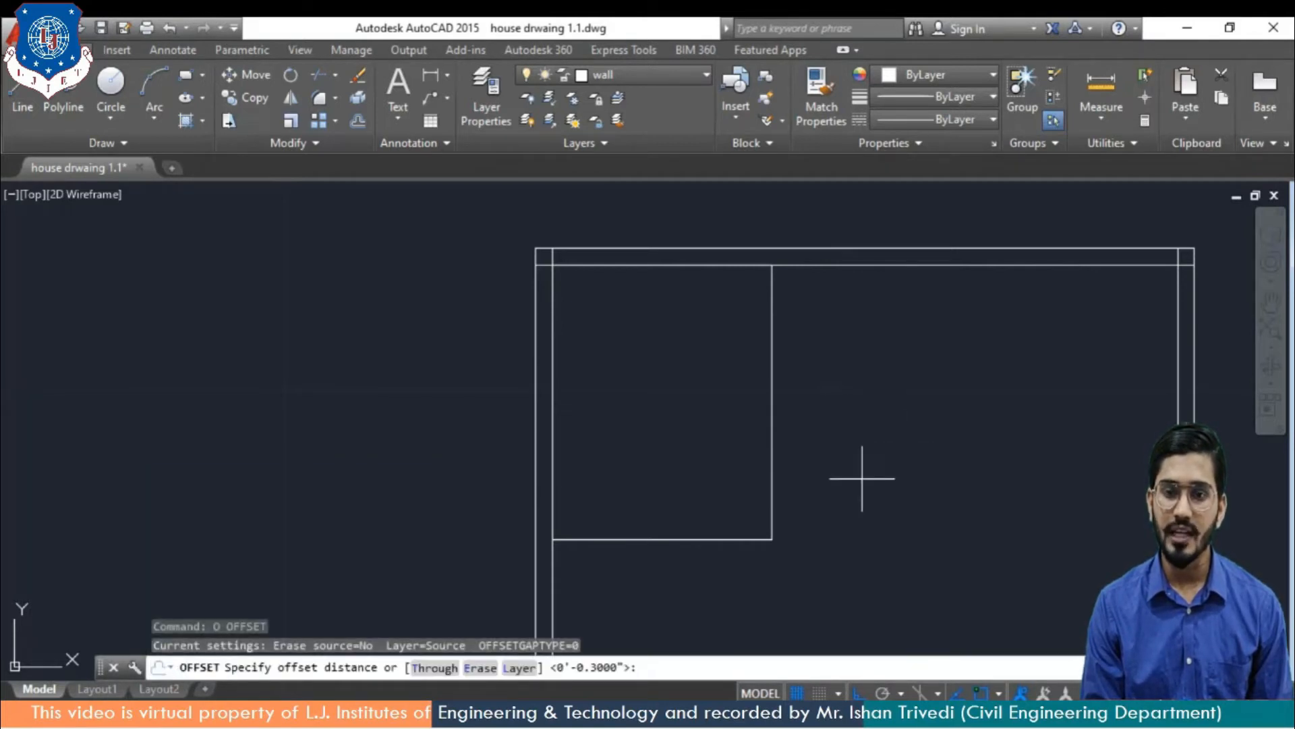
{"action": "type", "text": "0.3"}
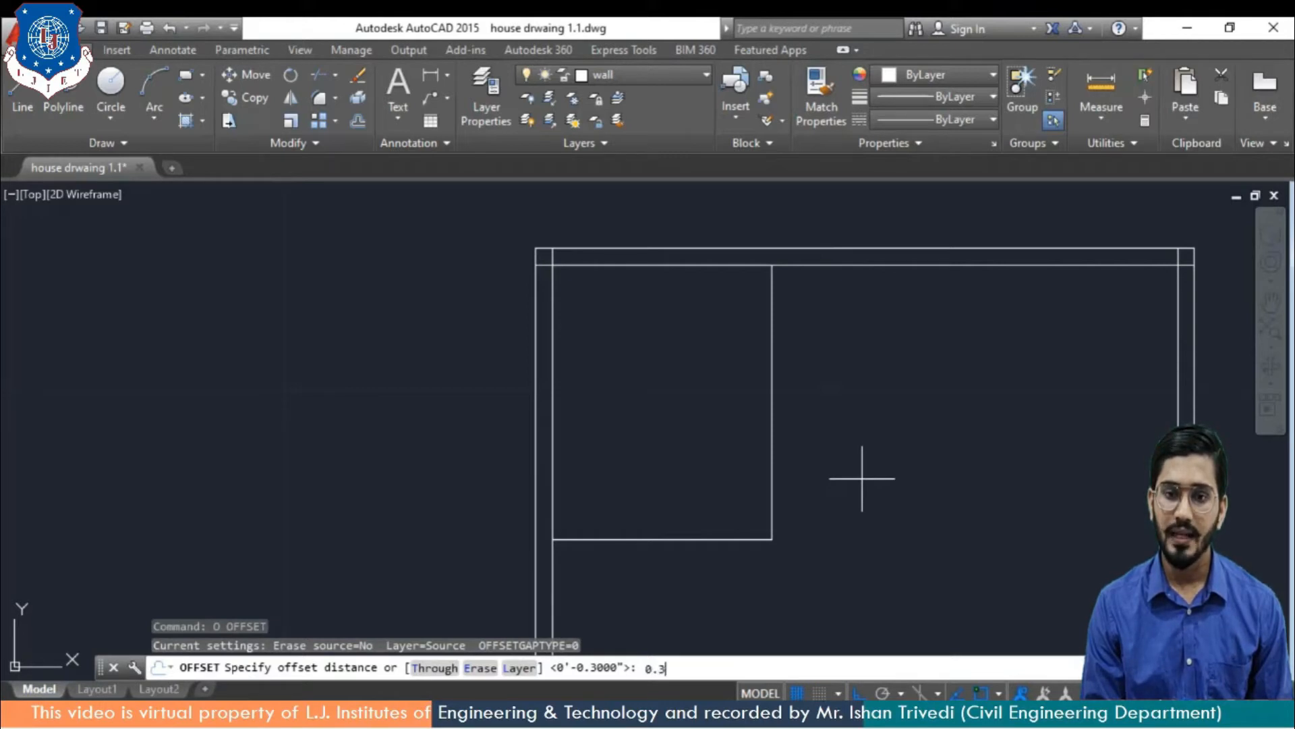
{"action": "key", "text": "Return"}
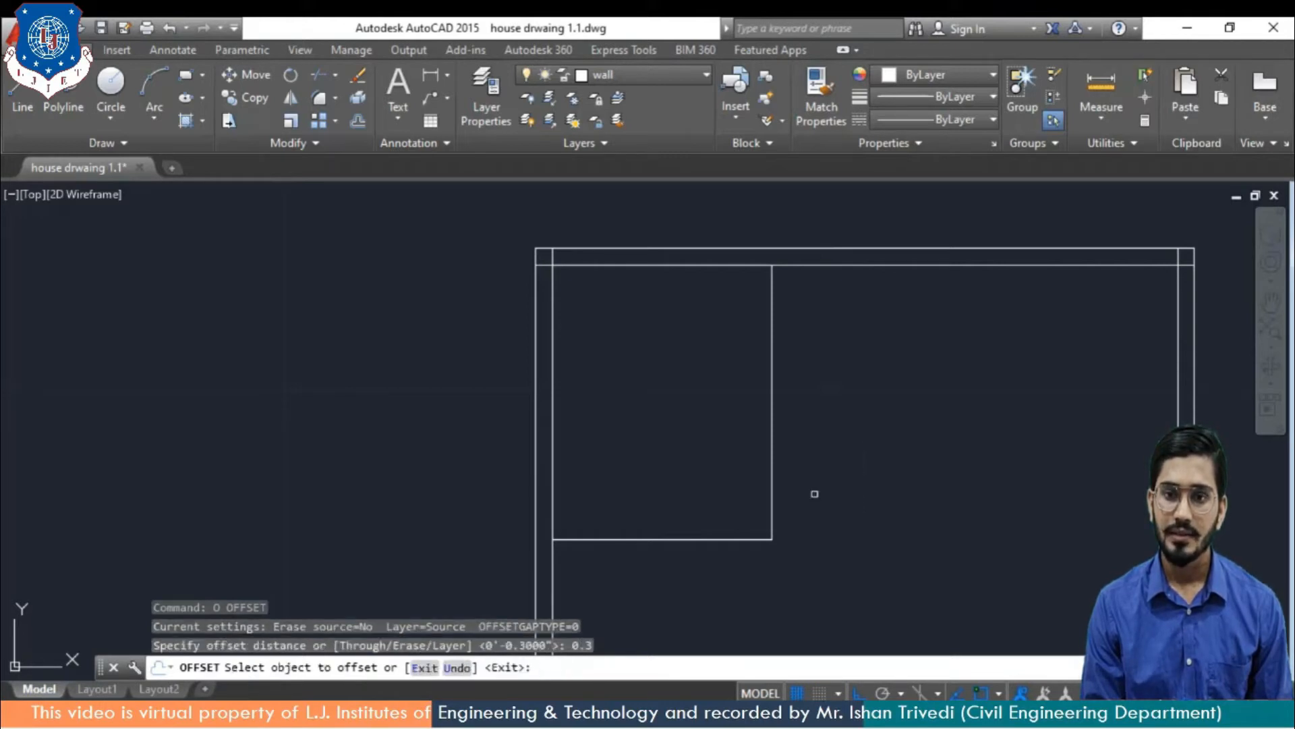
{"action": "left_click", "coordinate": [771, 496]}
{"action": "left_click", "coordinate": [803, 499]}
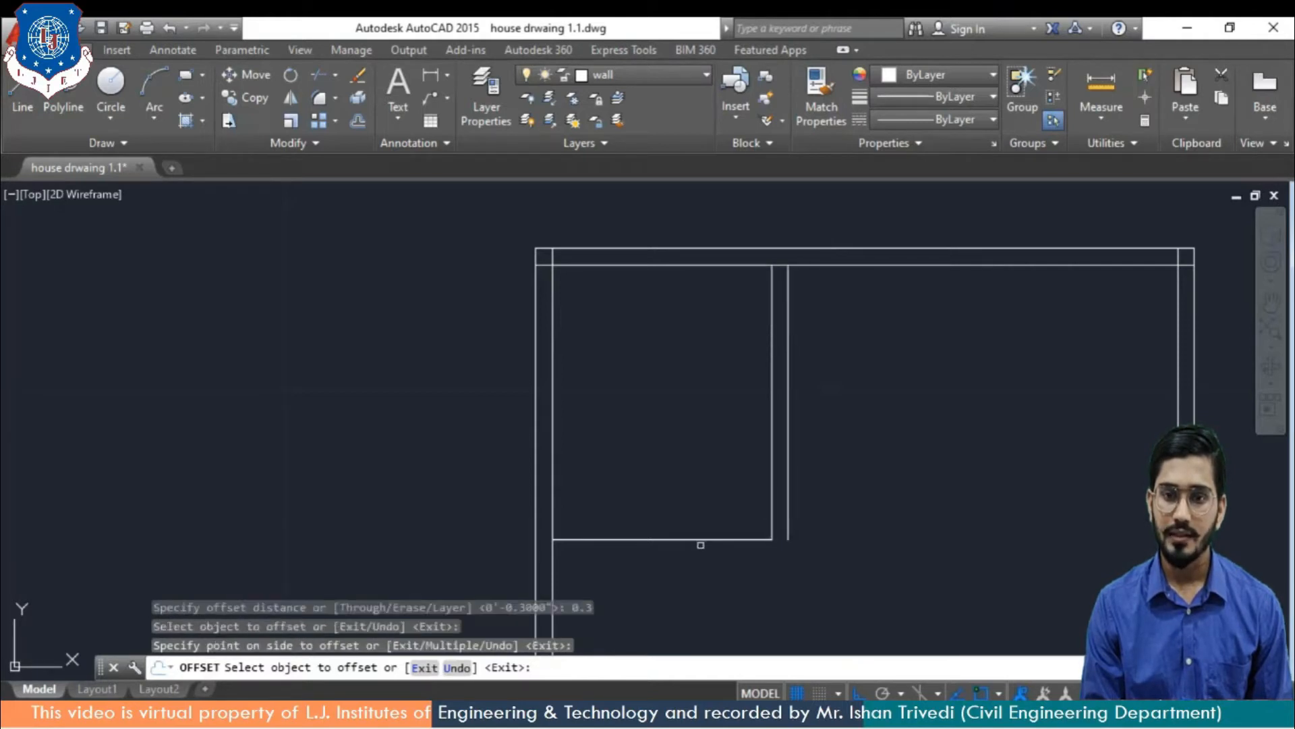
{"action": "left_click", "coordinate": [702, 537]}
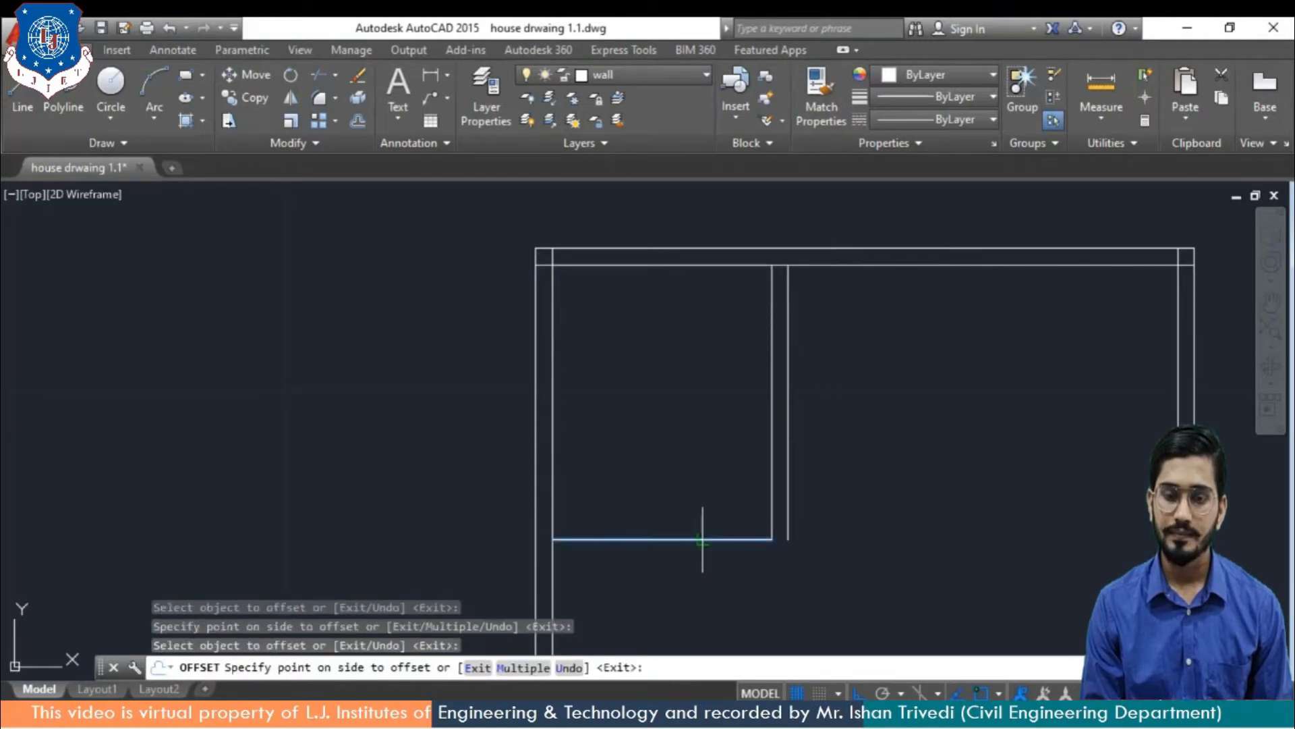
{"action": "left_click", "coordinate": [722, 595]}
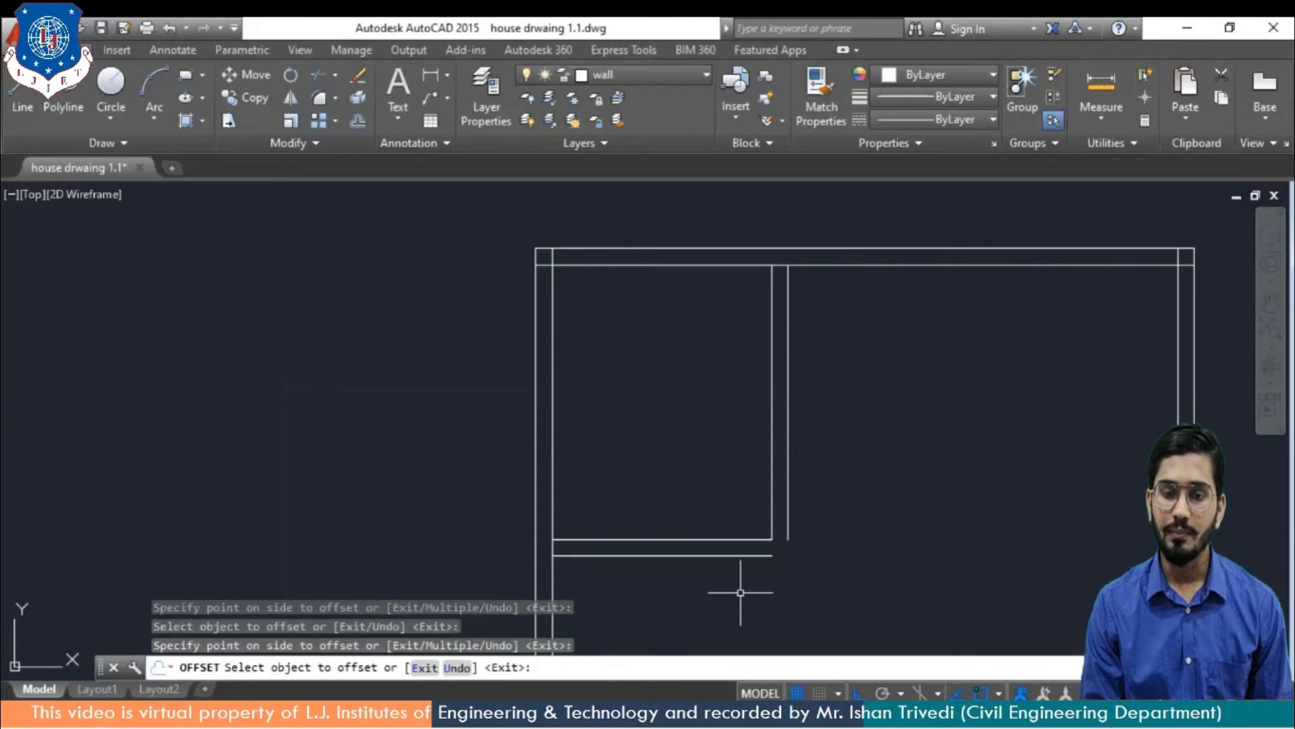
{"action": "key", "text": "Return"}
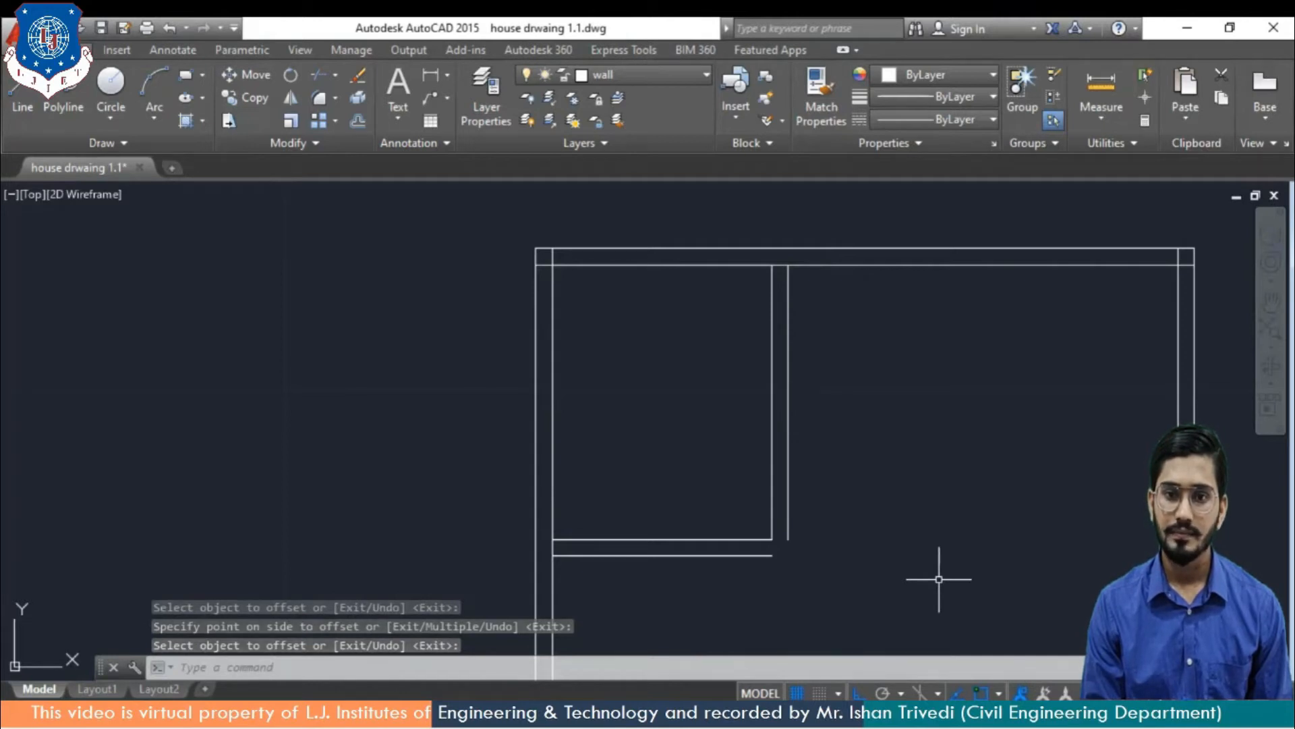
Draw a line continuing the lower offset line to the right and another continuing the vertical offset line downward, so they cross at the room's corner
{"action": "type", "text": "l"}
{"action": "key", "text": "Return"}
{"action": "left_click", "coordinate": [772, 555]}
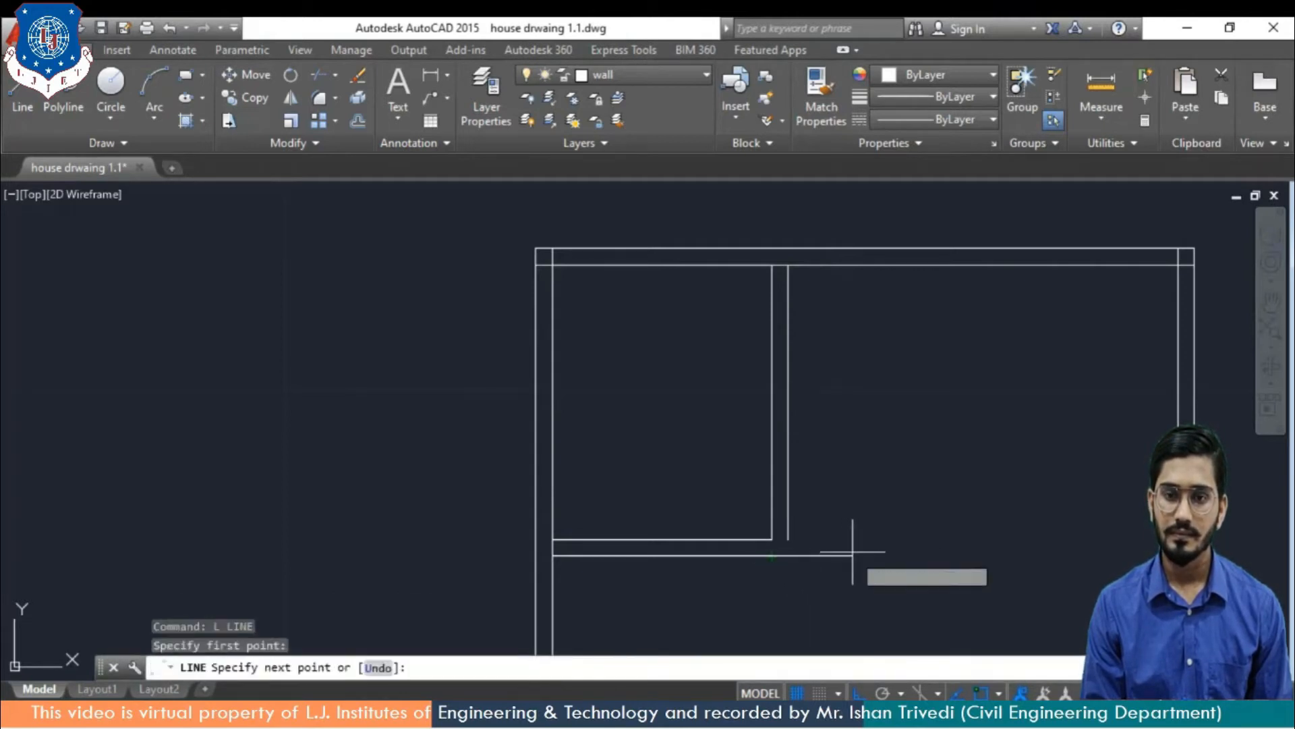
{"action": "left_click", "coordinate": [853, 551]}
{"action": "key", "text": "Return"}
{"action": "key", "text": "Return"}
{"action": "left_click", "coordinate": [788, 539]}
{"action": "left_click", "coordinate": [787, 596]}
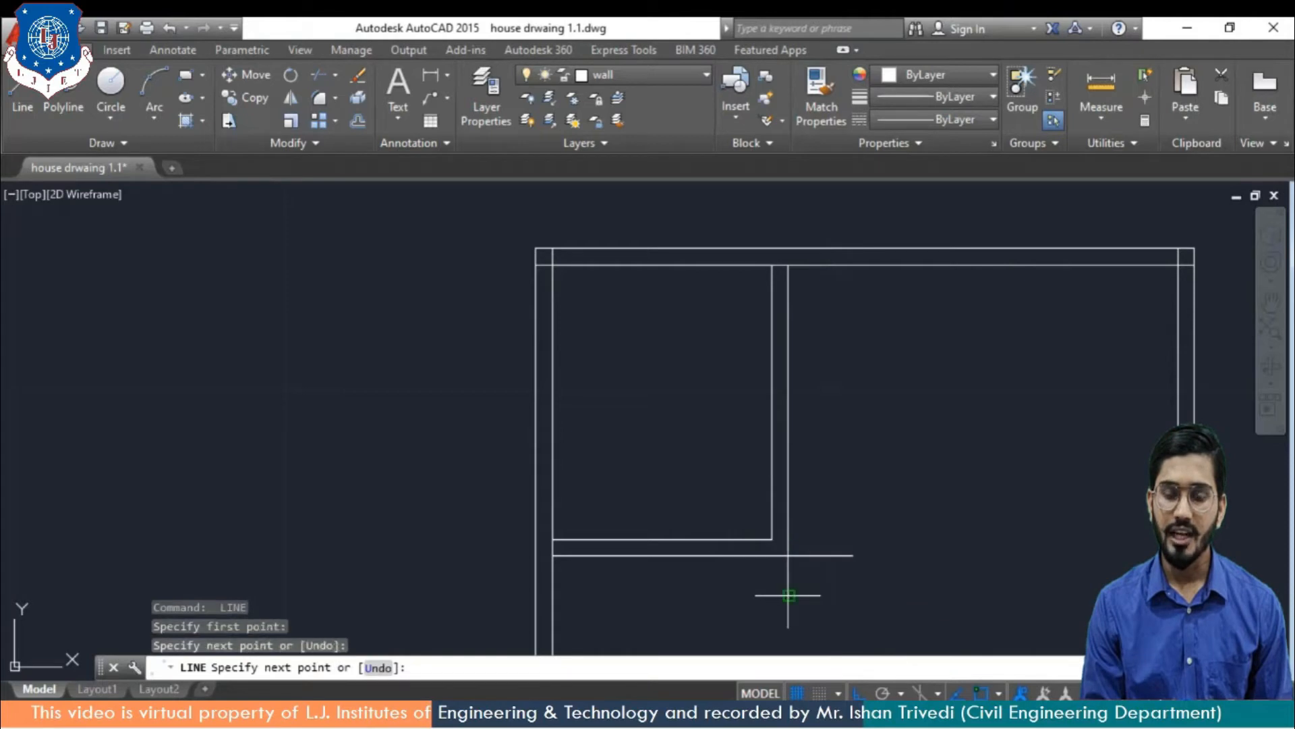
{"action": "key", "text": "Return"}
{"action": "scroll", "coordinate": [847, 586], "scroll_direction": "down", "scroll_amount": 3}
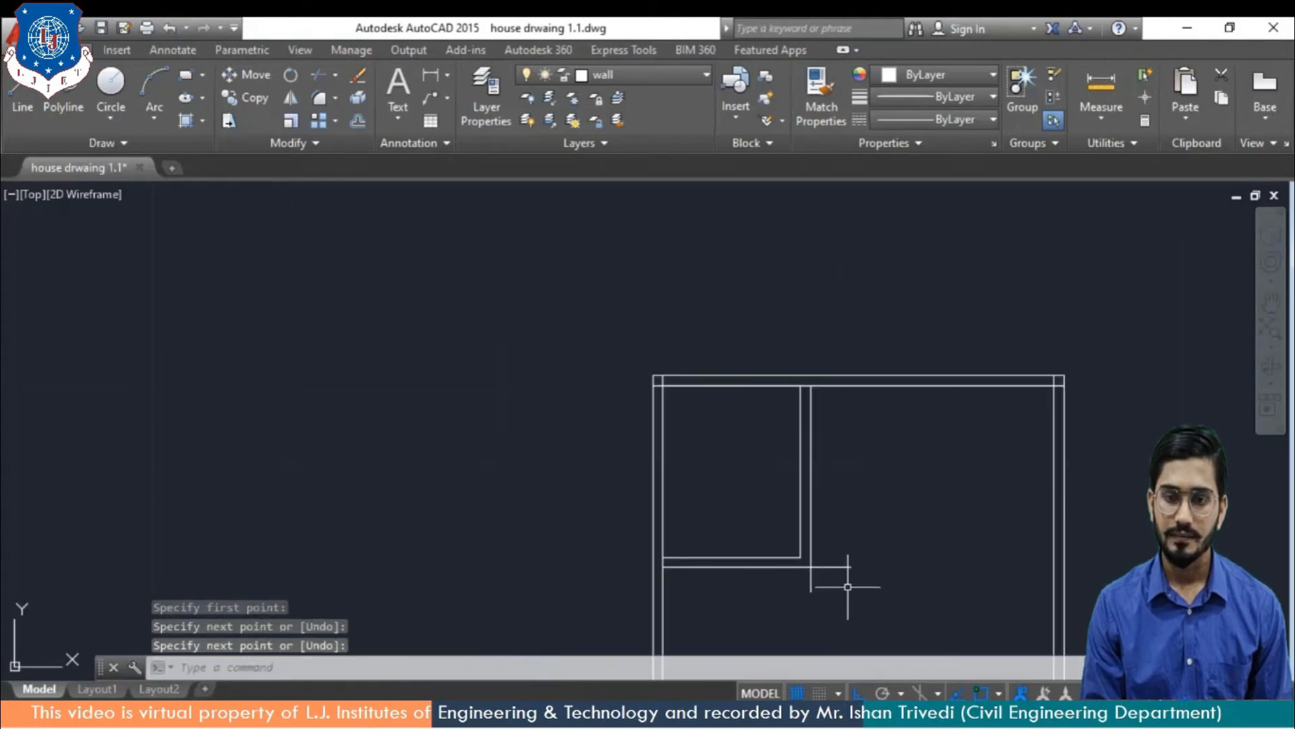
{"action": "scroll", "coordinate": [850, 538], "scroll_direction": "up", "scroll_amount": 3}
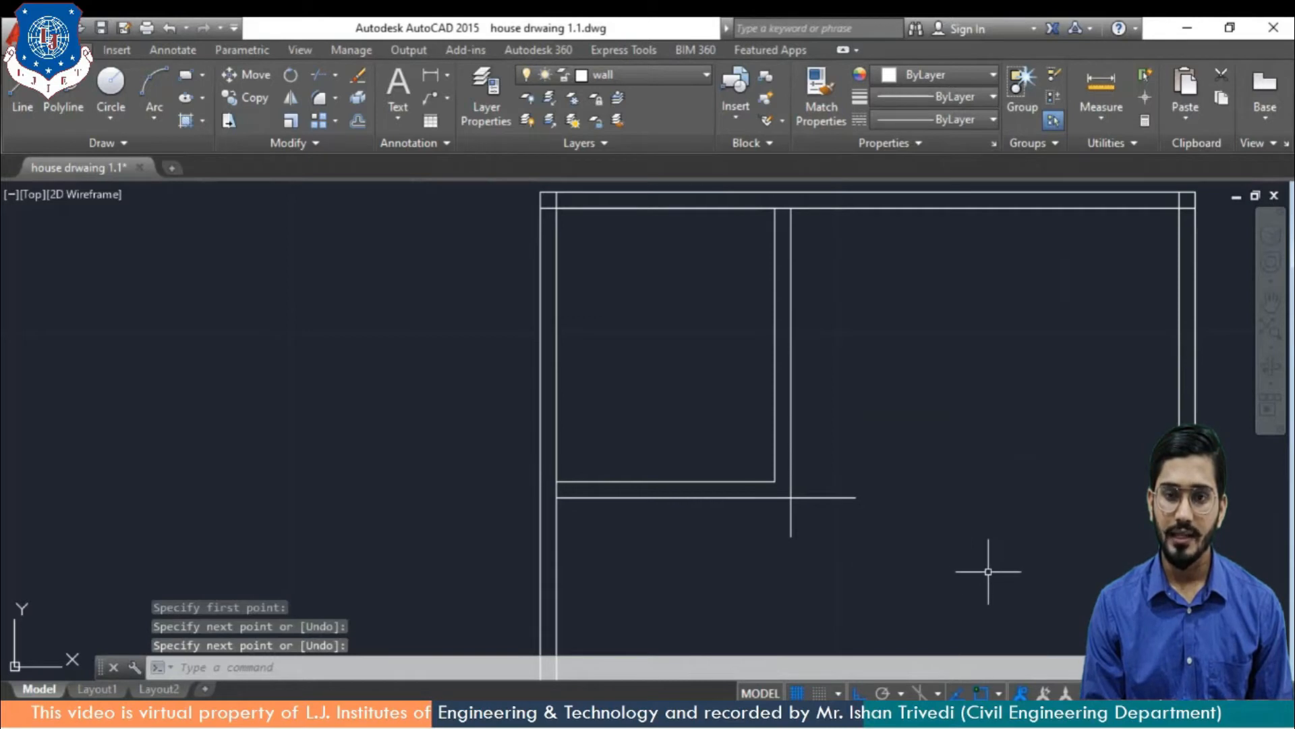
Trim the overrunning line ends at the room's lower-right corner and the inner top wall line between the room's two vertical wall lines
{"action": "type", "text": "tr"}
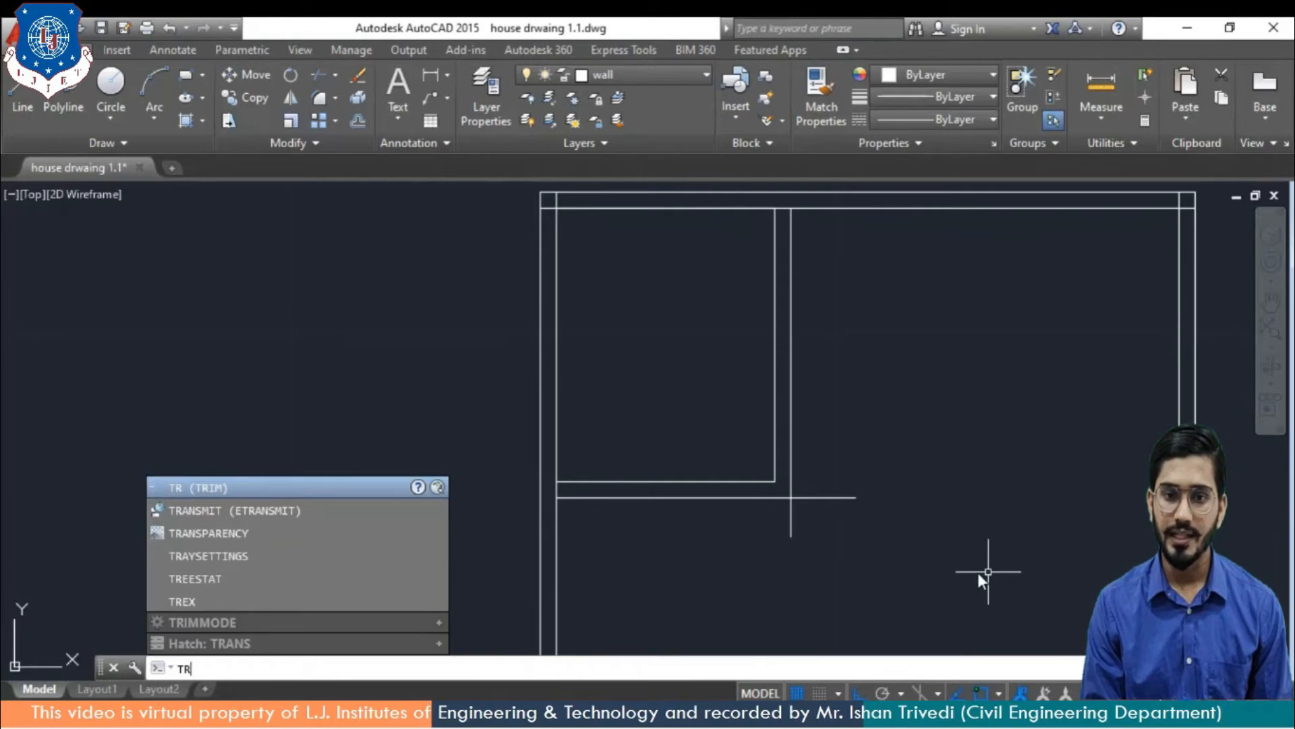
{"action": "key", "text": "Return"}
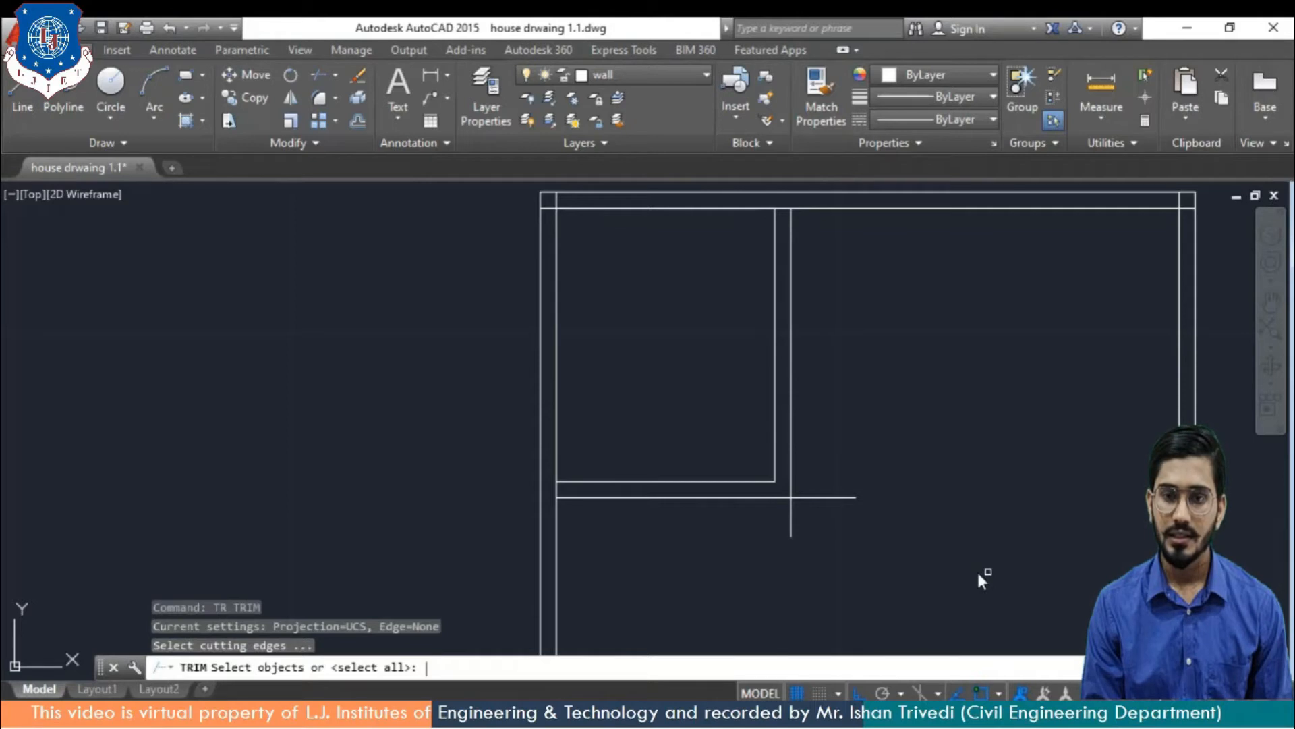
{"action": "key", "text": "Return"}
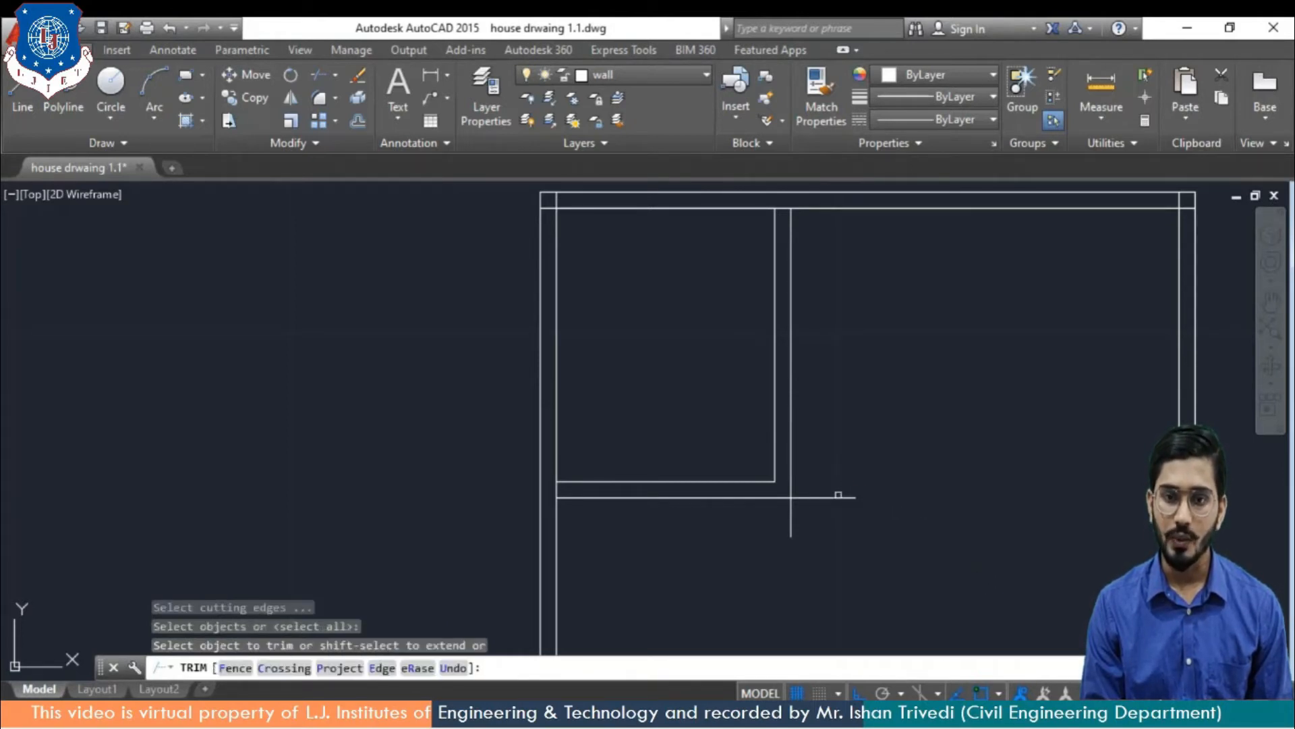
{"action": "left_click", "coordinate": [838, 497]}
{"action": "left_click", "coordinate": [792, 530]}
{"action": "left_click", "coordinate": [781, 194]}
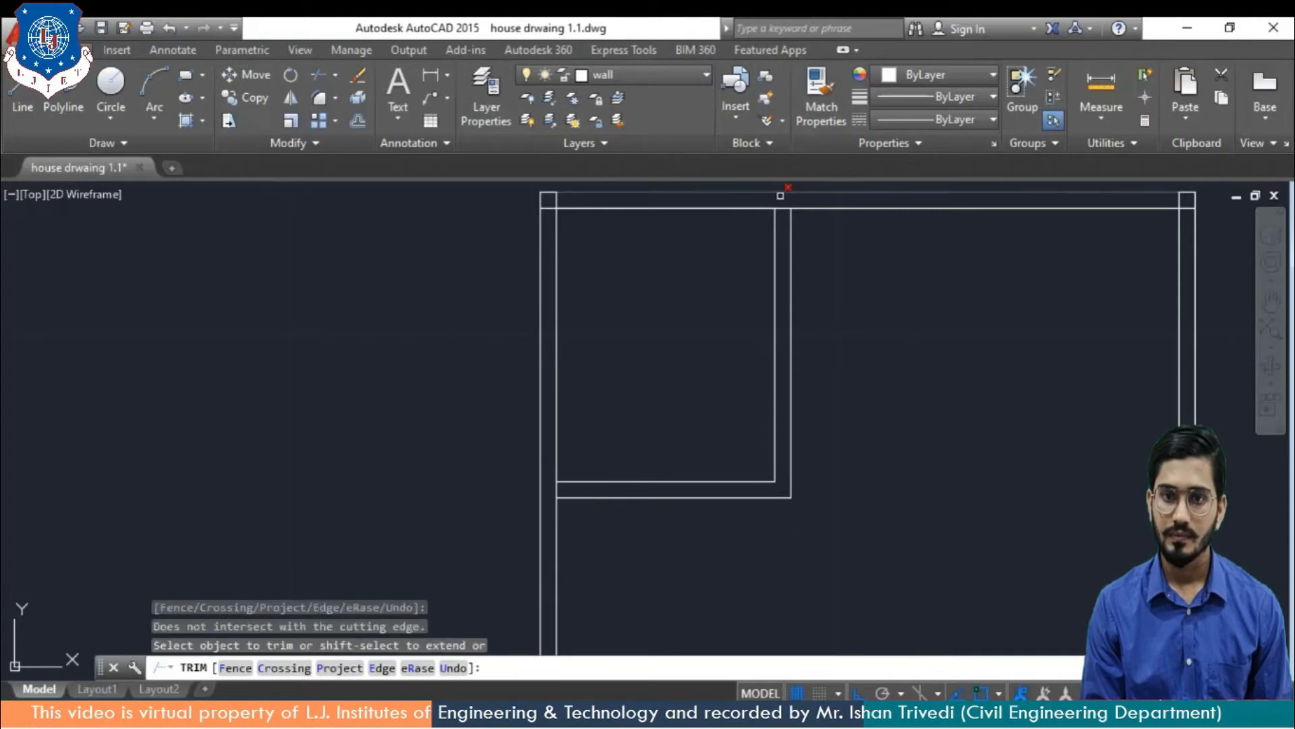
Trim the crossing wall lines at the house's upper-left corner and the inner left wall line between the room's two lower wall lines
{"action": "left_click", "coordinate": [555, 201]}
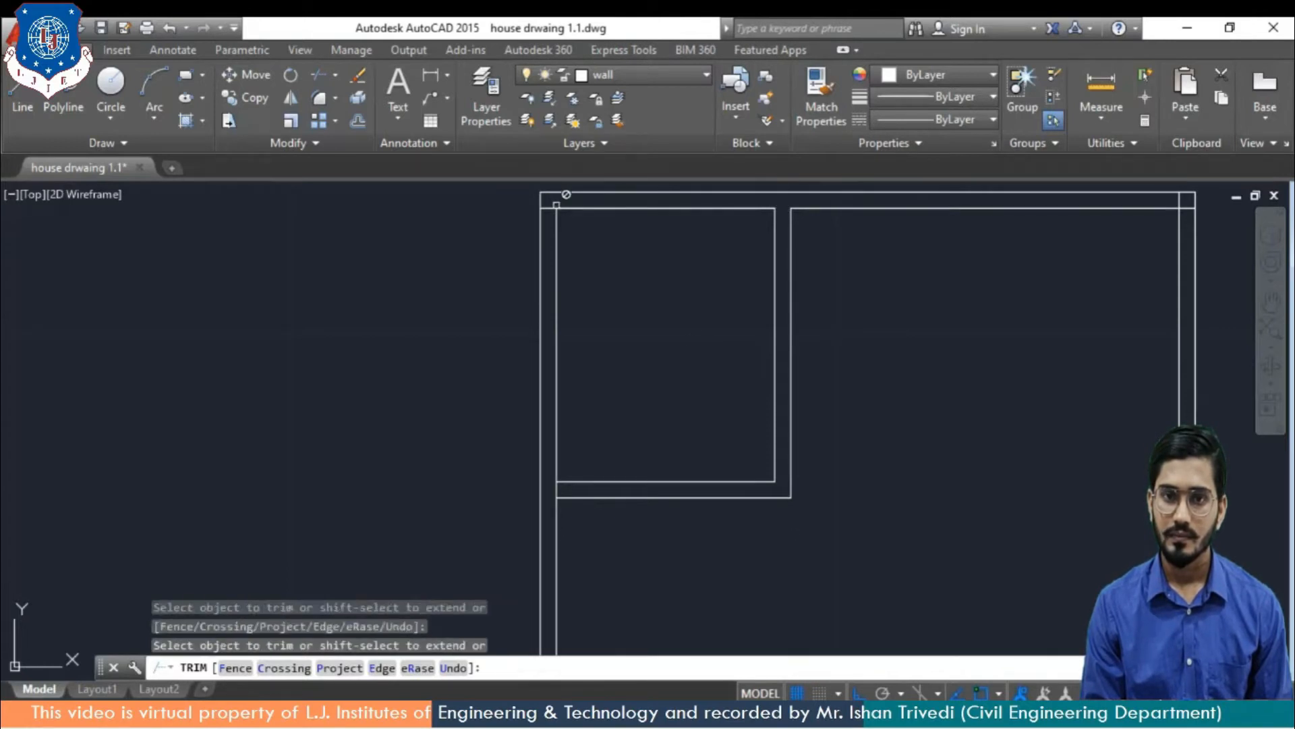
{"action": "left_click", "coordinate": [556, 204]}
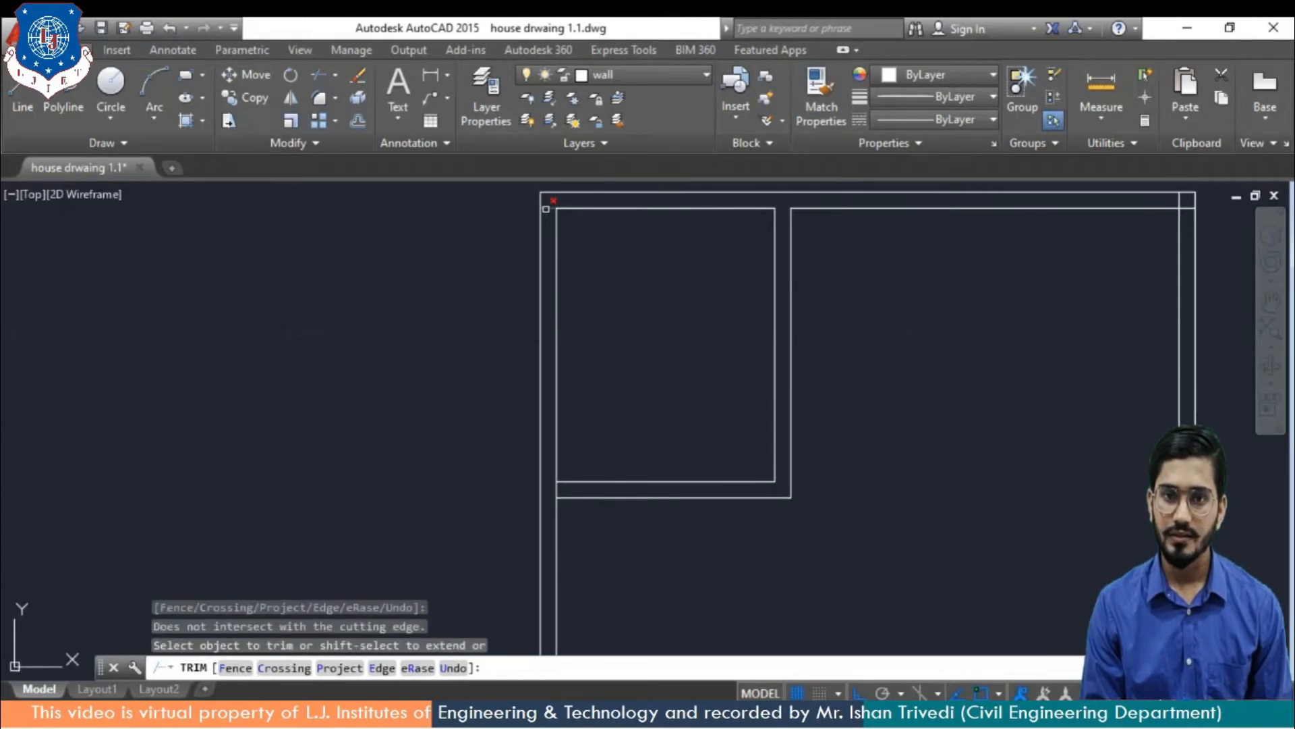
{"action": "left_click", "coordinate": [546, 209]}
{"action": "left_click", "coordinate": [545, 231]}
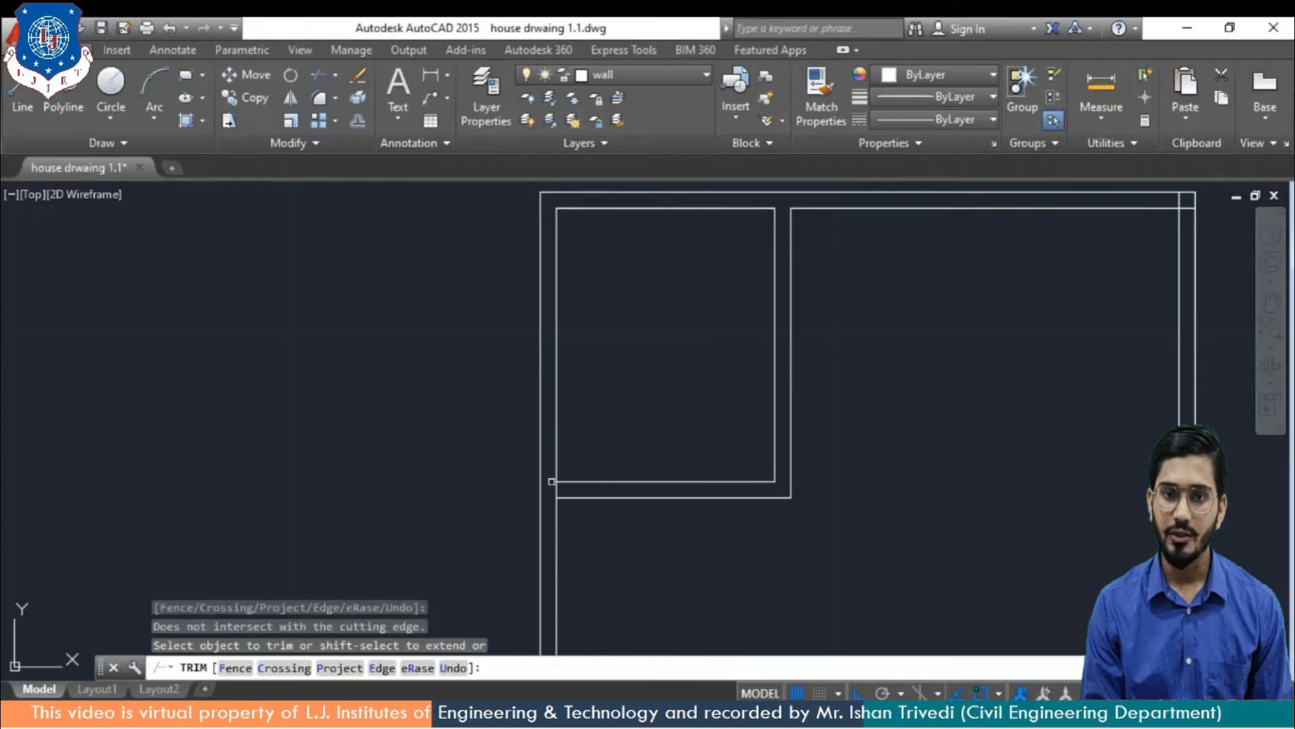
{"action": "left_click", "coordinate": [556, 489]}
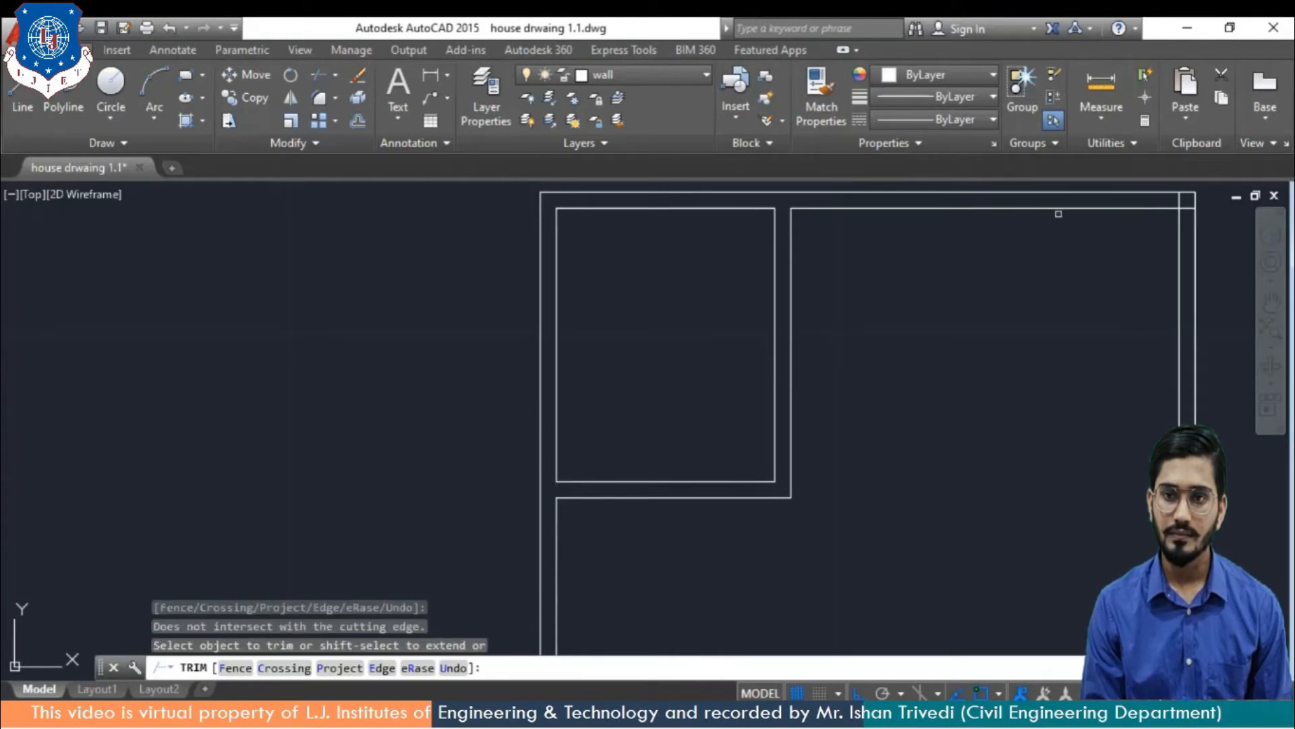
Trim the inner wall lines where they overrun at the house's upper-right and lower-left corners
{"action": "left_click", "coordinate": [1181, 200]}
{"action": "left_click", "coordinate": [1188, 208]}
{"action": "scroll", "coordinate": [685, 545], "scroll_direction": "down", "scroll_amount": 2}
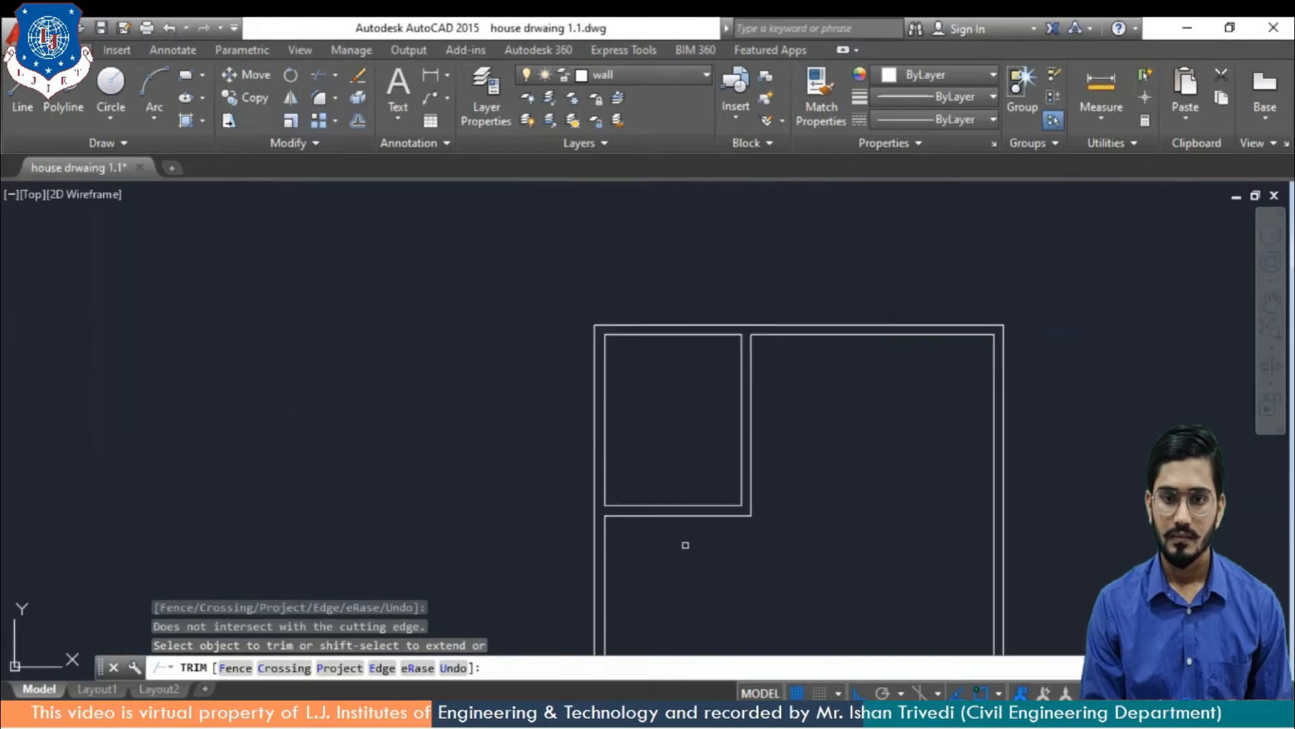
{"action": "middle_click_drag", "start_coordinate": [685, 545], "coordinate": [731, 321]}
{"action": "middle_click_drag", "start_coordinate": [706, 439], "coordinate": [717, 313]}
{"action": "scroll", "coordinate": [674, 518], "scroll_direction": "up", "scroll_amount": 2}
{"action": "left_click", "coordinate": [624, 503]}
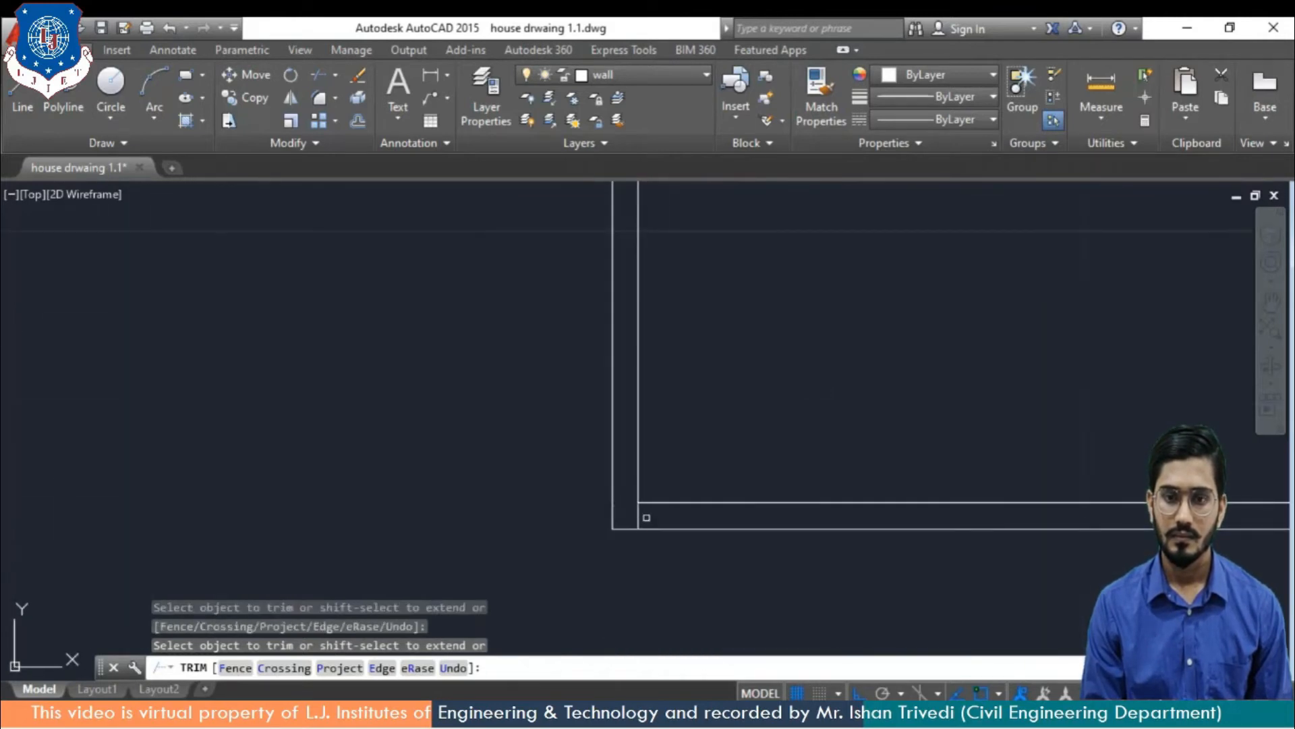
{"action": "left_click", "coordinate": [639, 519]}
Trim the overrunning inner wall lines at the house's lower-right corner and end the Trim command
{"action": "scroll", "coordinate": [843, 520], "scroll_direction": "down", "scroll_amount": 3}
{"action": "middle_click_drag", "start_coordinate": [951, 518], "coordinate": [563, 537]}
{"action": "scroll", "coordinate": [731, 534], "scroll_direction": "up", "scroll_amount": 3}
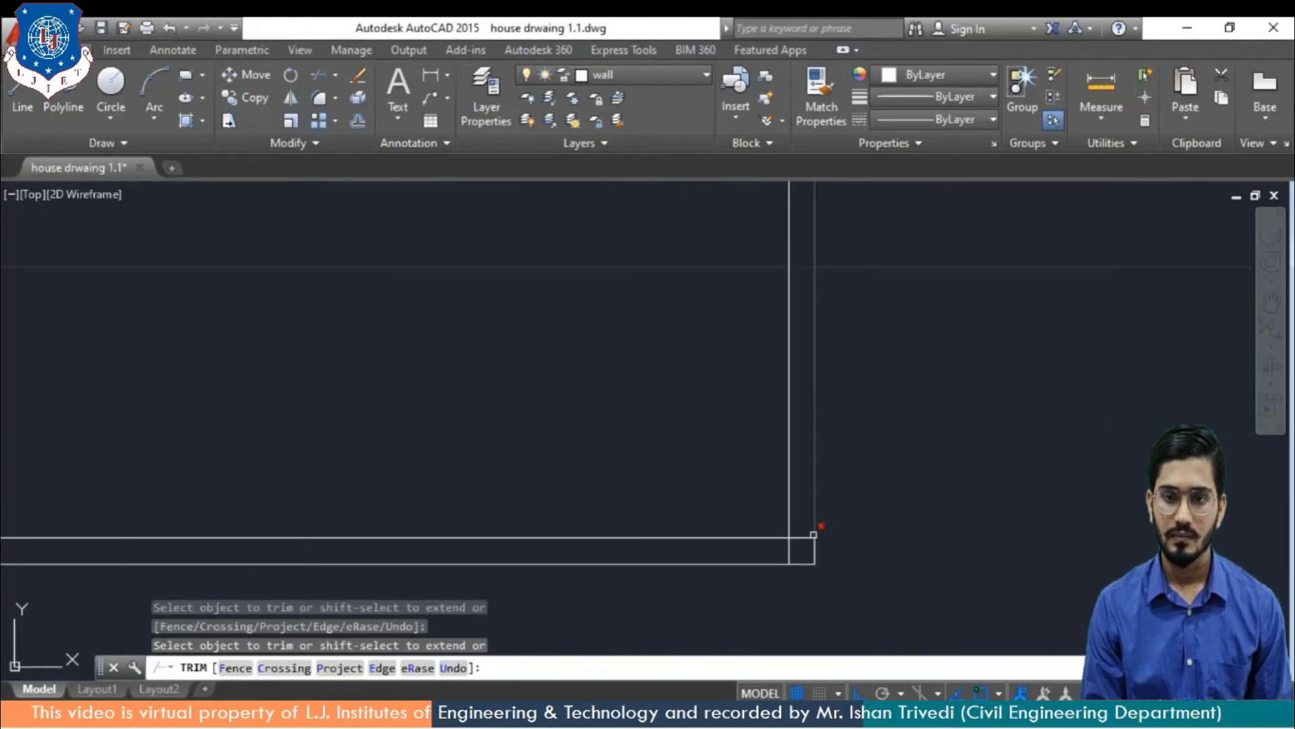
{"action": "left_click", "coordinate": [804, 538]}
{"action": "left_click", "coordinate": [791, 548]}
{"action": "scroll", "coordinate": [609, 502], "scroll_direction": "down", "scroll_amount": 3}
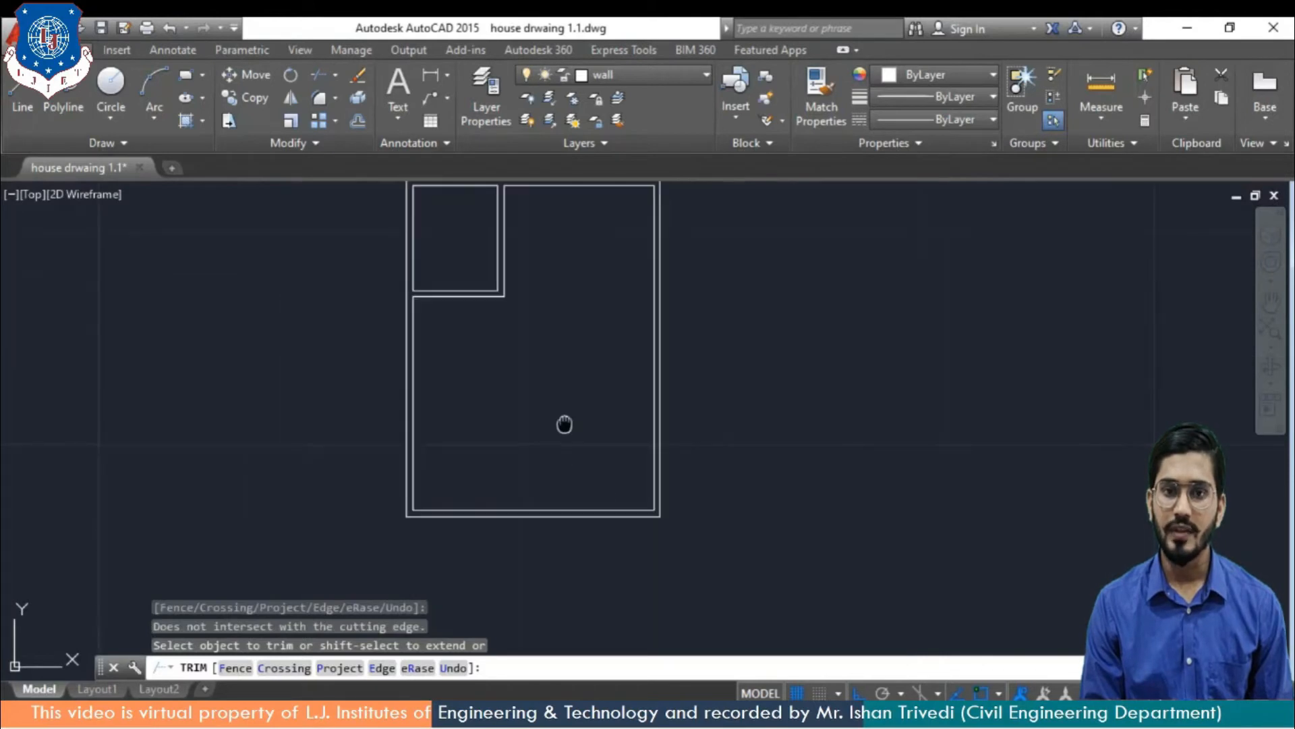
{"action": "middle_click_drag", "start_coordinate": [564, 424], "coordinate": [560, 480]}
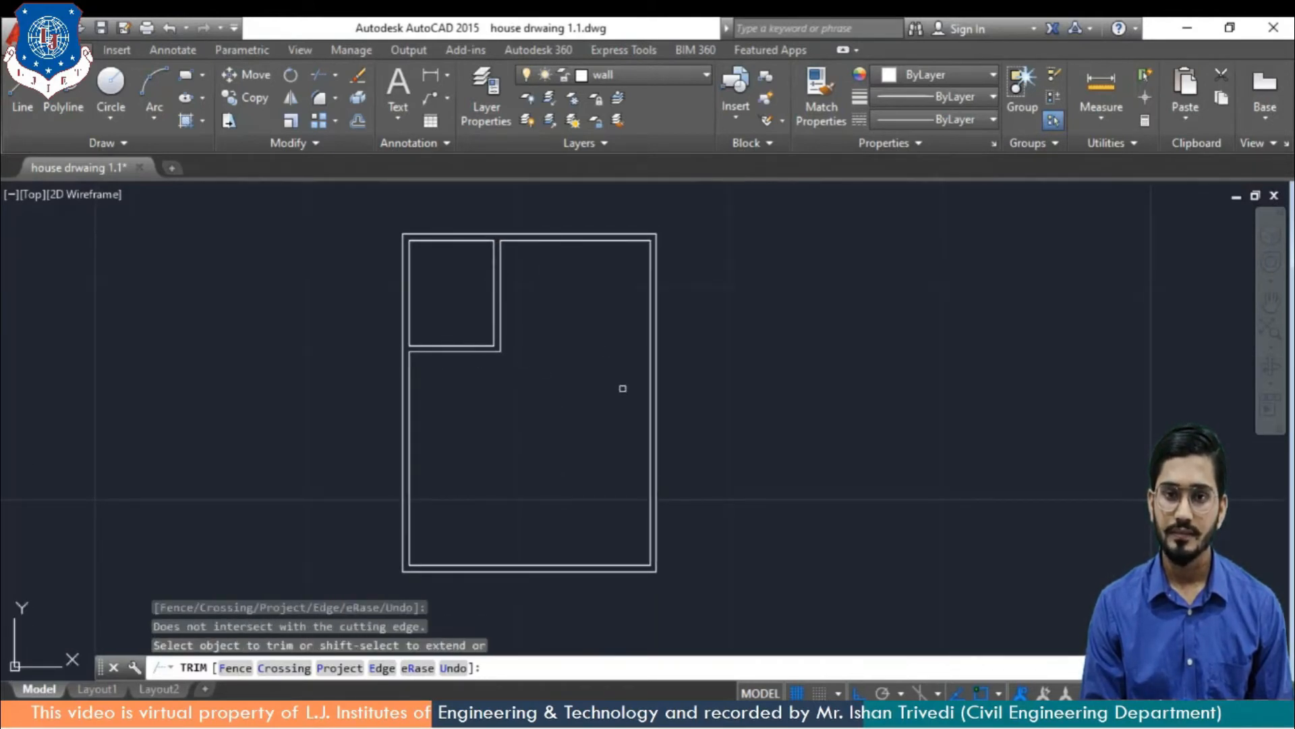
{"action": "key", "text": "Escape"}
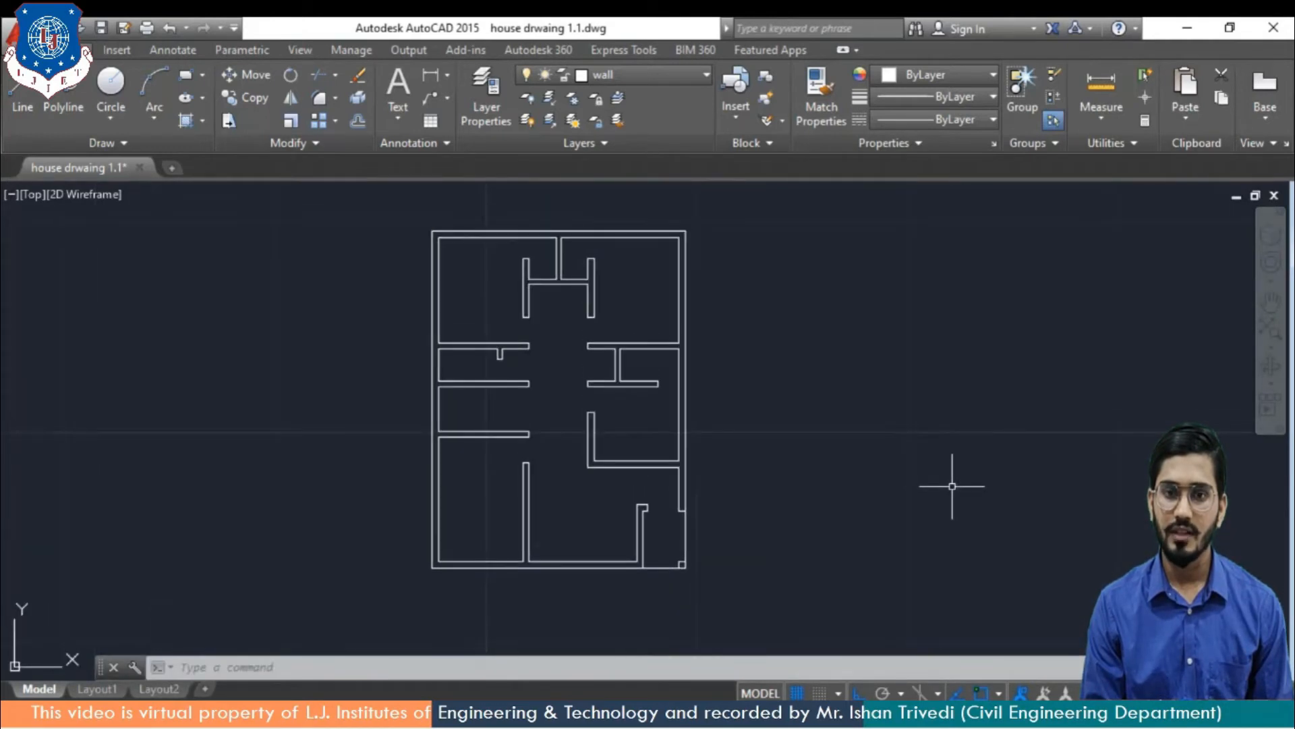
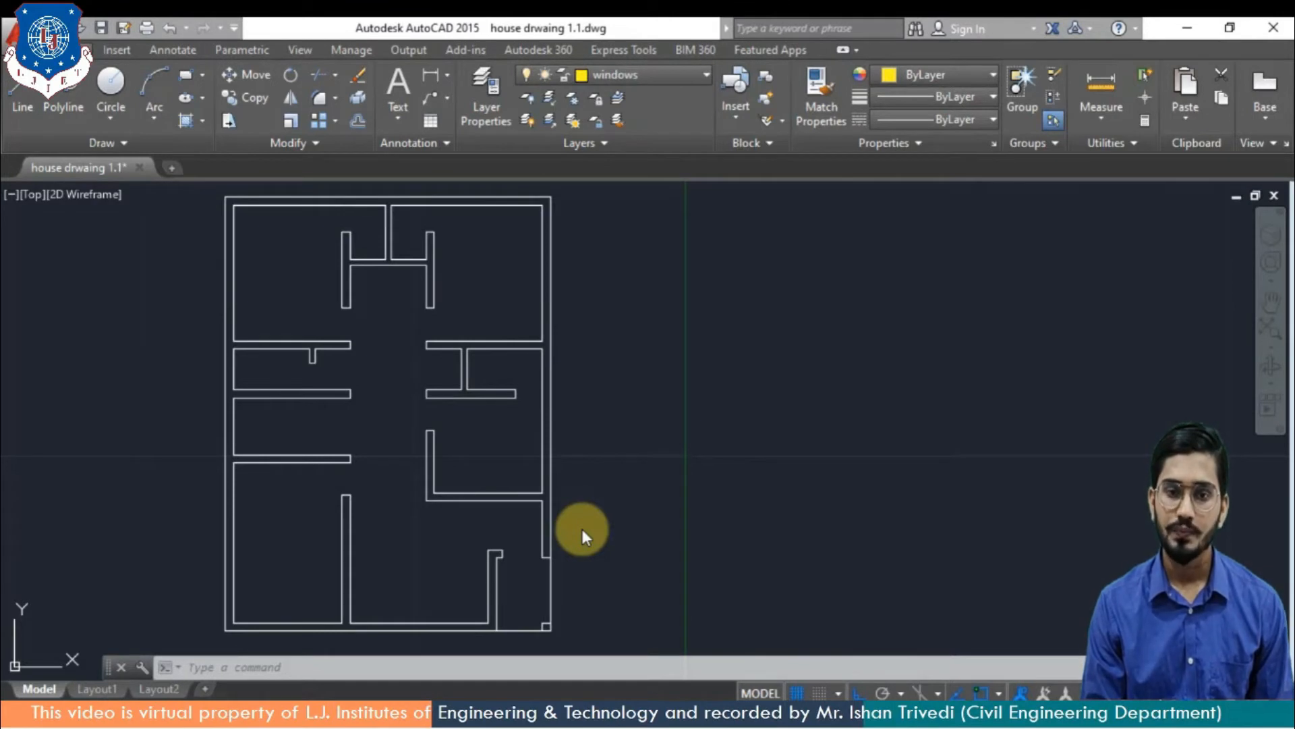
Draw a window rectangle outside the plan's right wall using the Dimensions option, with length 1.5" and width 0.3"
{"action": "left_click", "coordinate": [439, 663]}
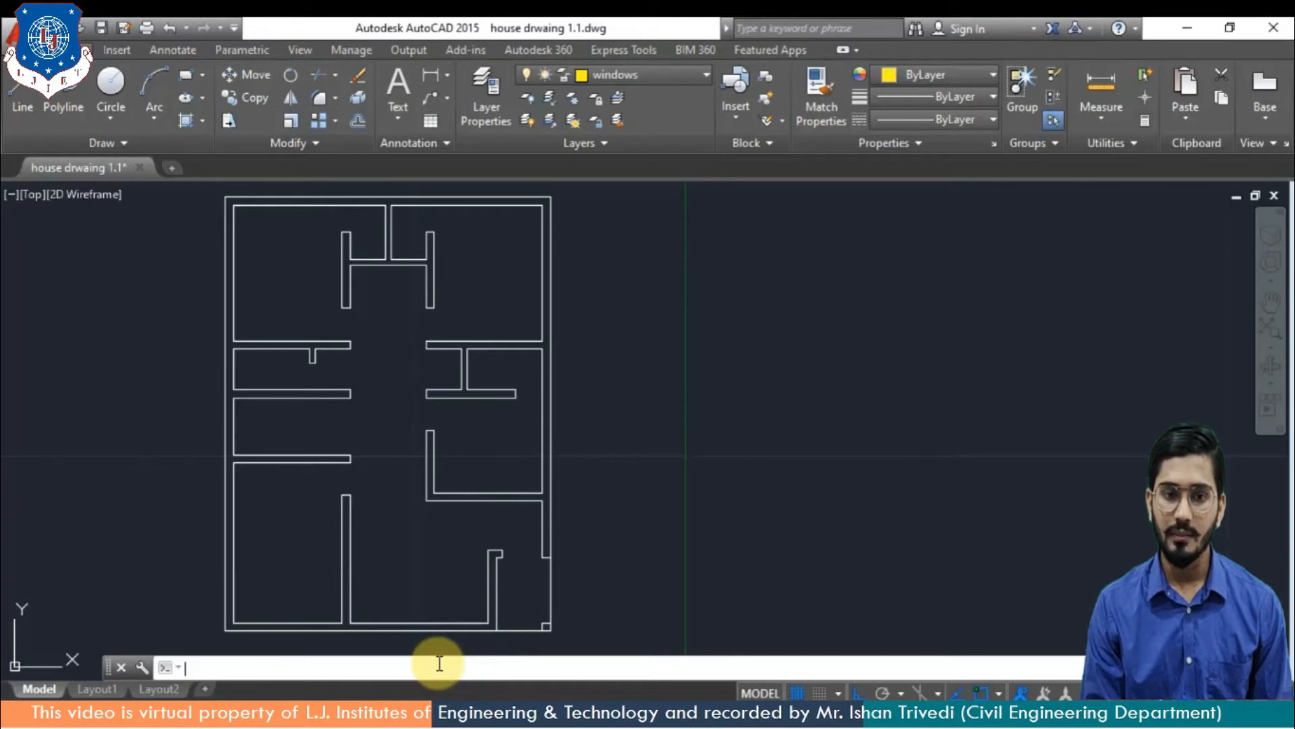
{"action": "type", "text": "r"}
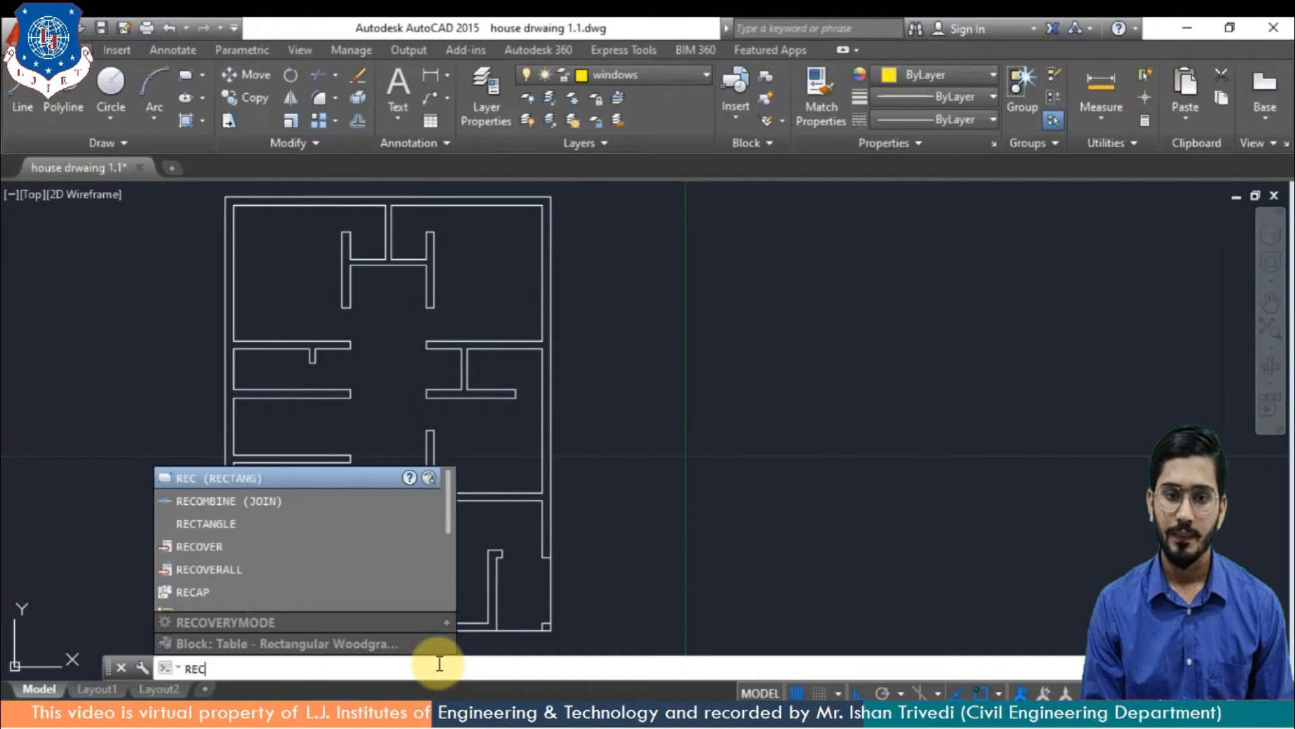
{"action": "key", "text": "Return"}
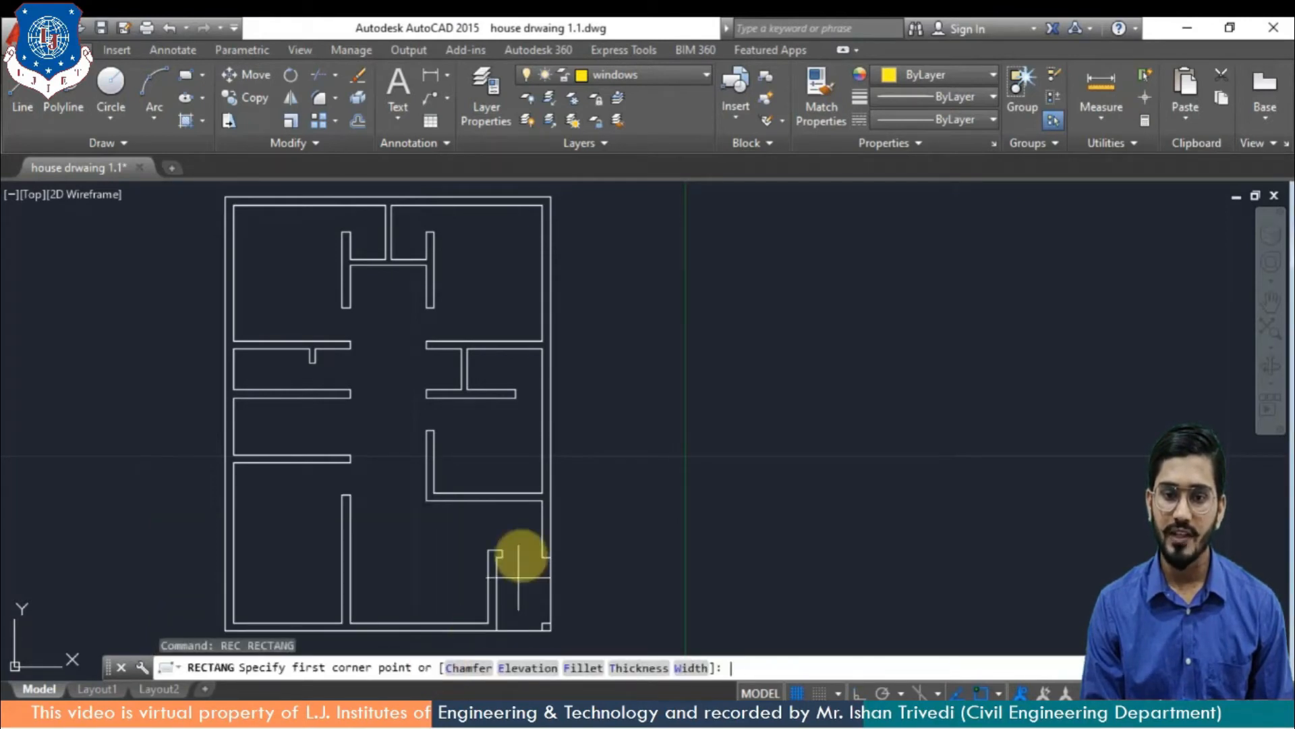
{"action": "left_click", "coordinate": [615, 398]}
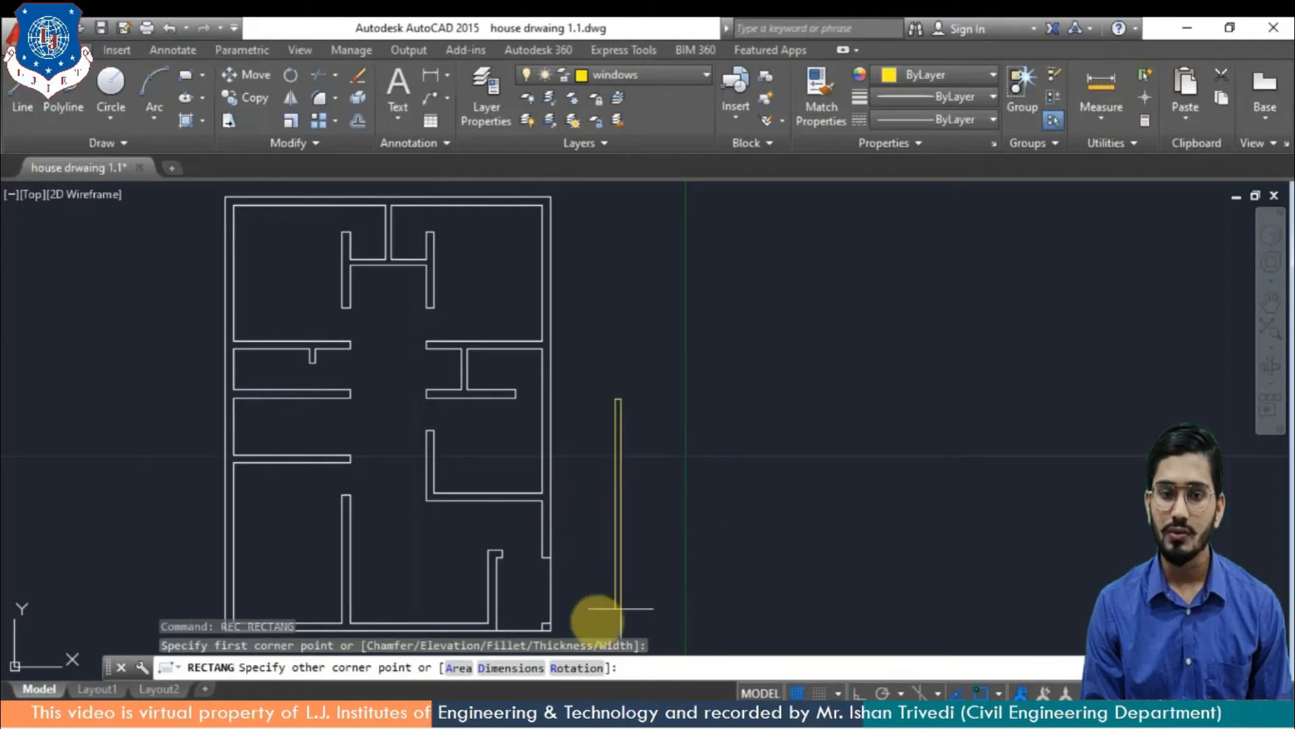
{"action": "left_click", "coordinate": [532, 669]}
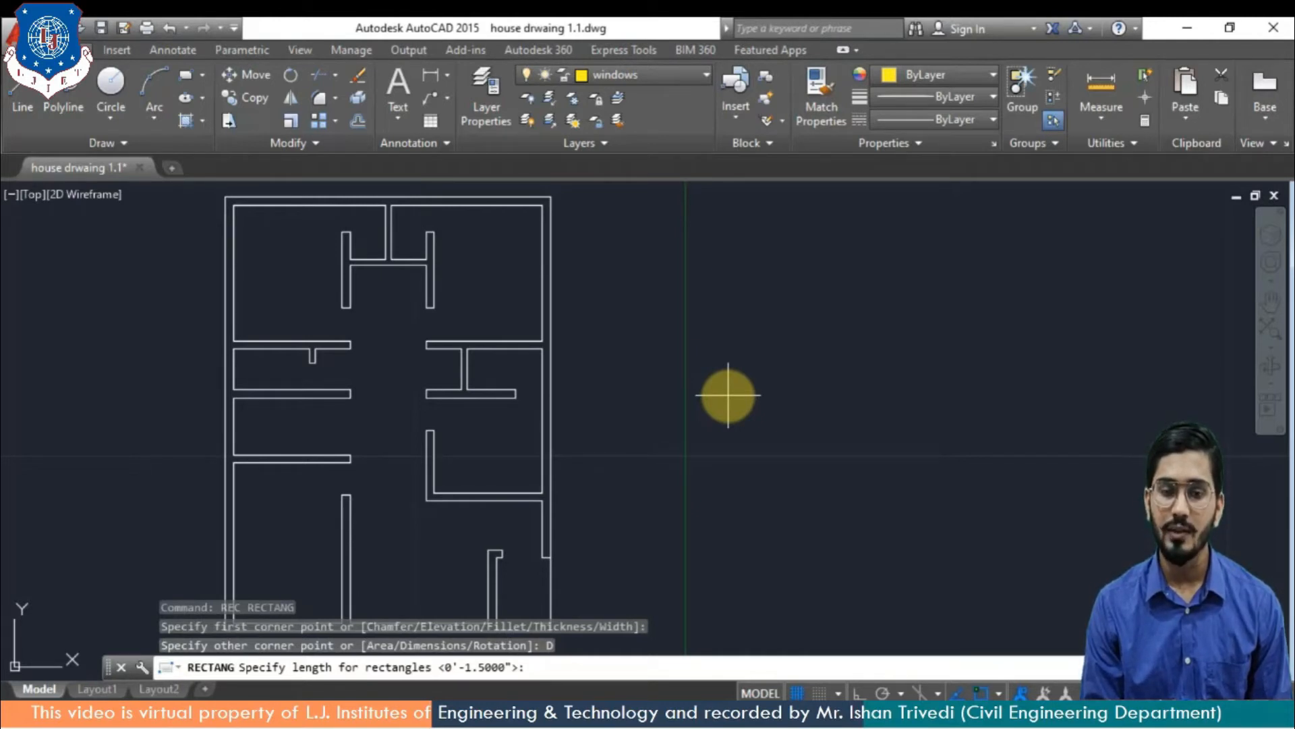
{"action": "type", "text": "1."}
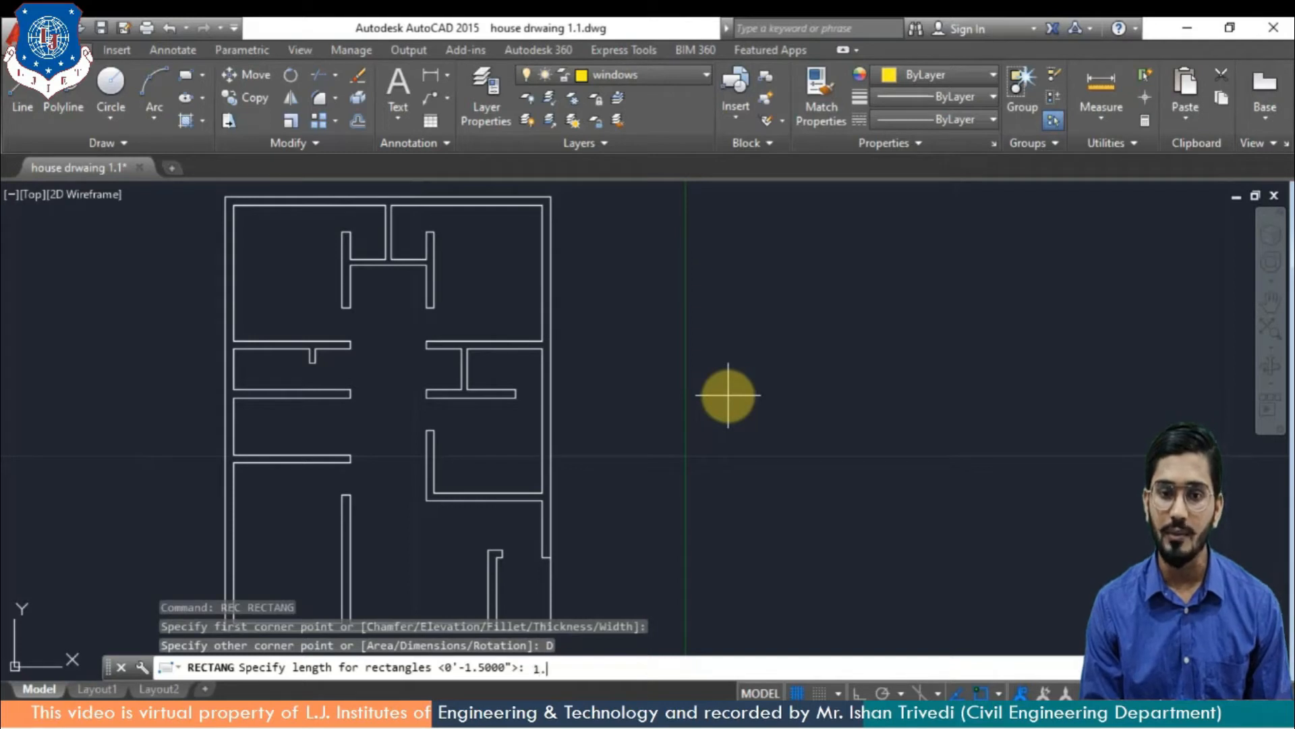
{"action": "type", "text": "5"}
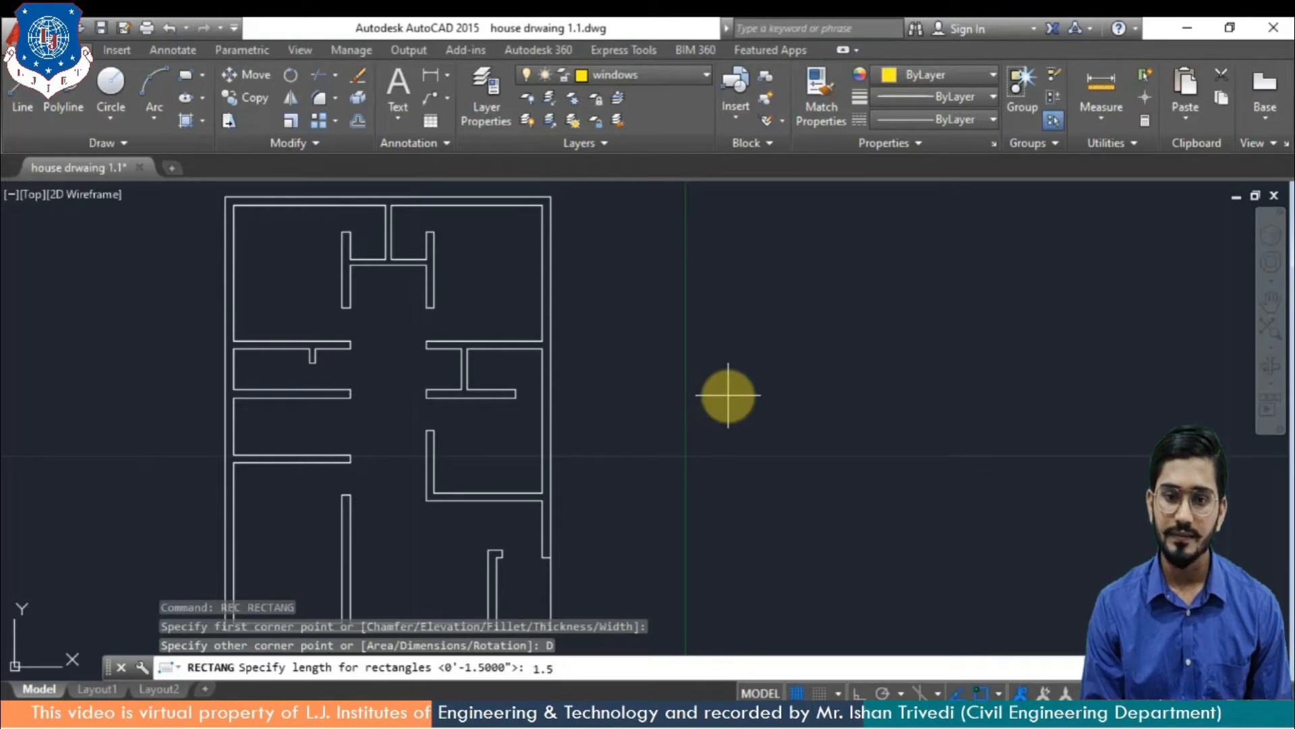
{"action": "key", "text": "Return"}
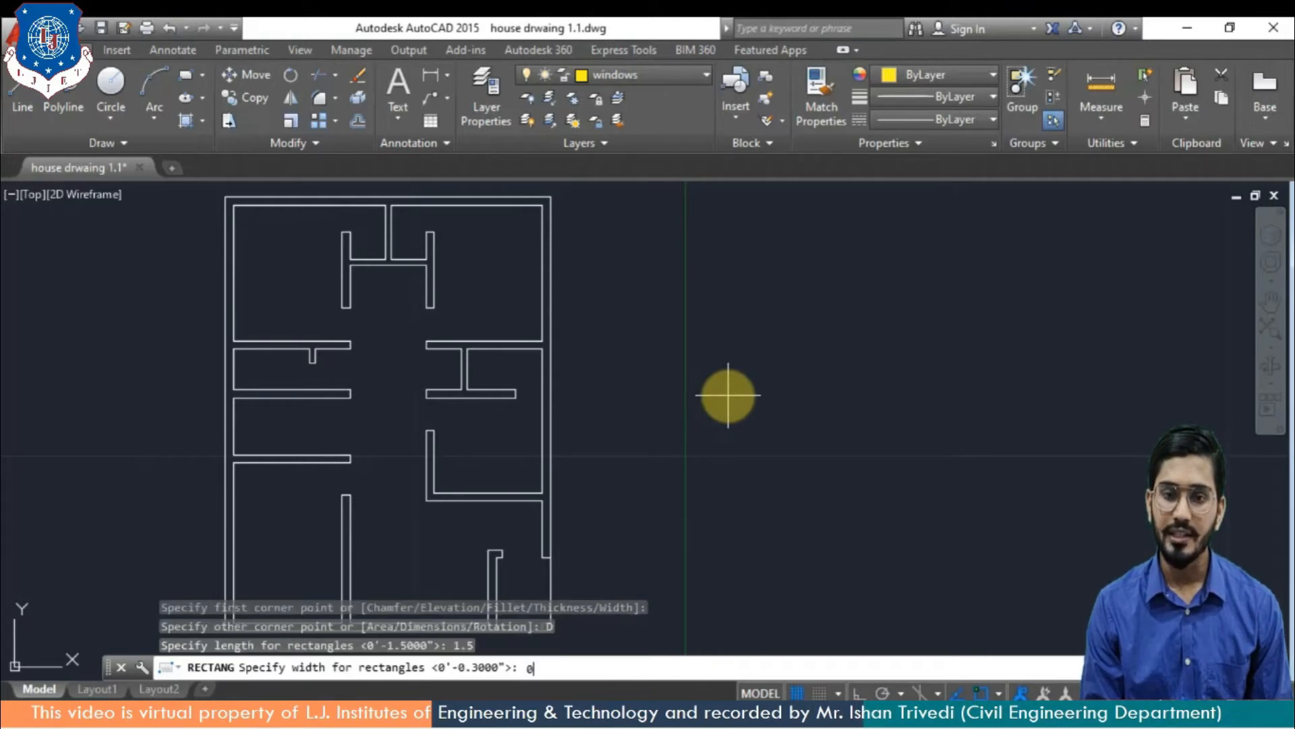
{"action": "key", "text": "Return"}
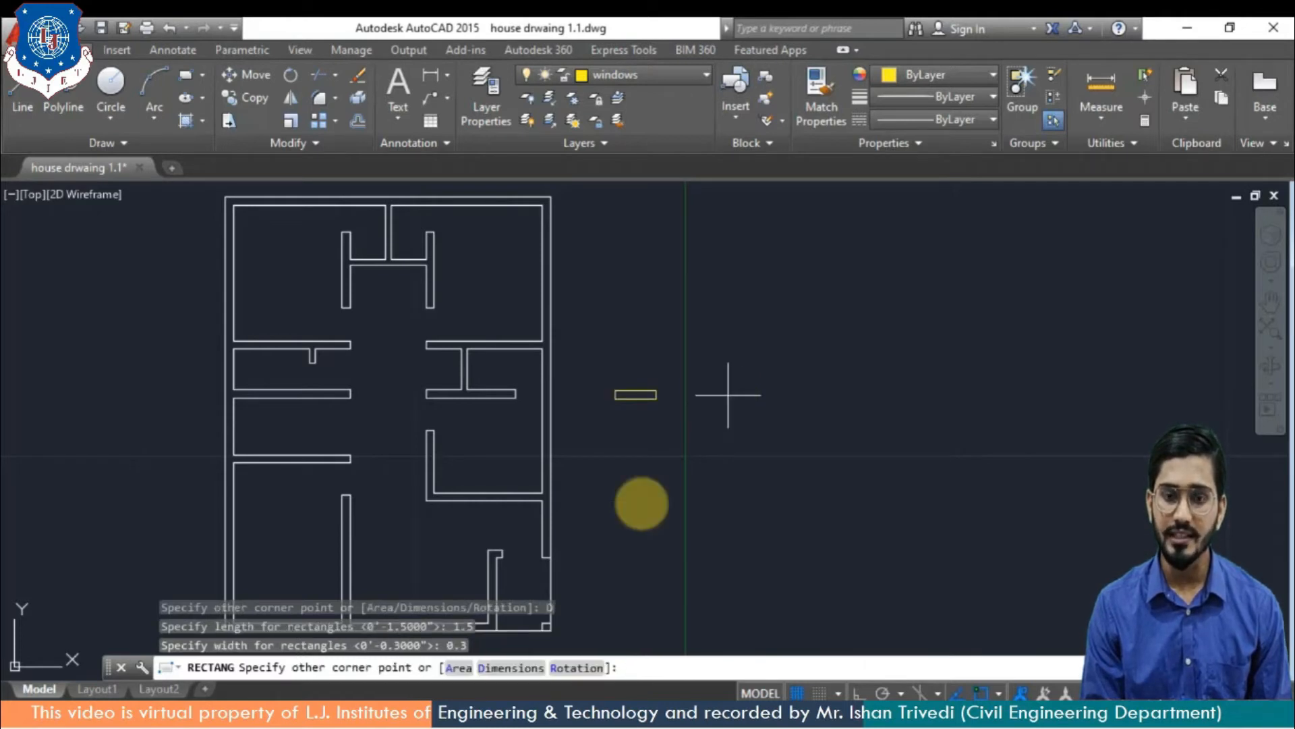
{"action": "left_click", "coordinate": [685, 386]}
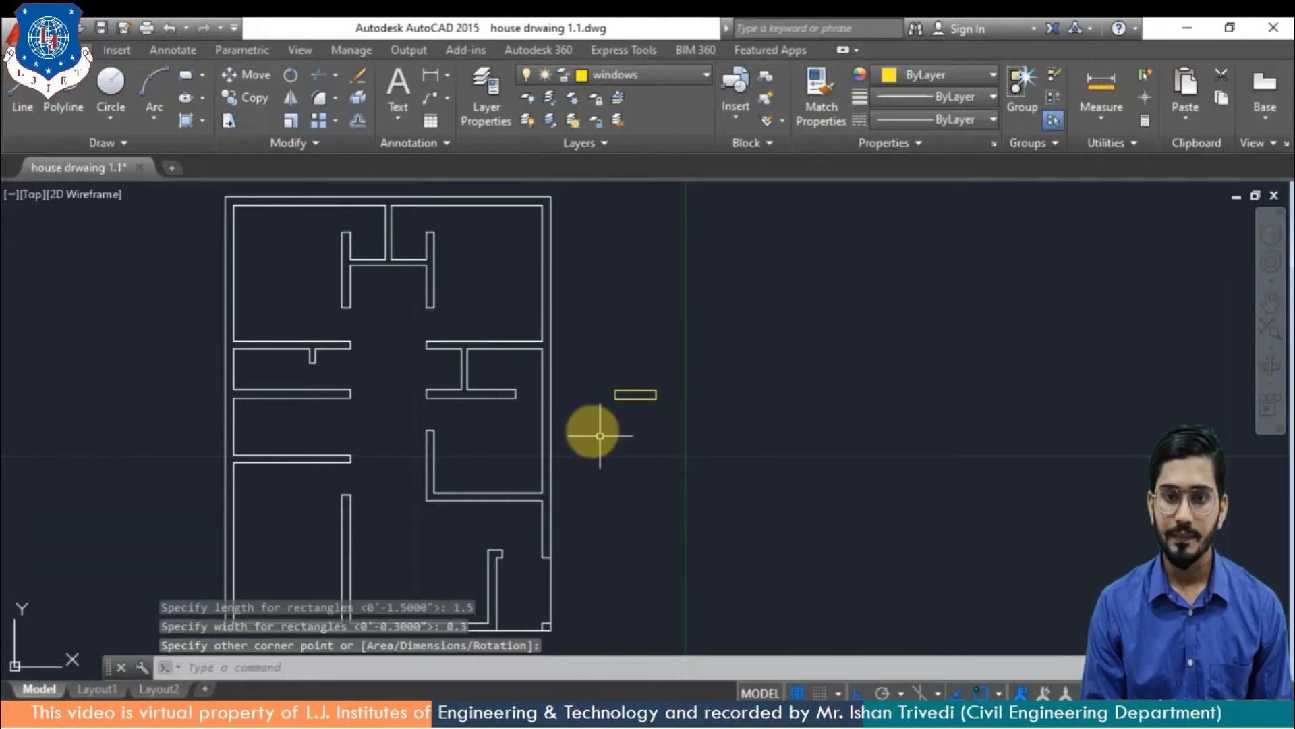
Draw a line across the window rectangle from the midpoint of its right side to the midpoint of its left side
{"action": "scroll", "coordinate": [651, 405], "scroll_direction": "up", "scroll_amount": 6}
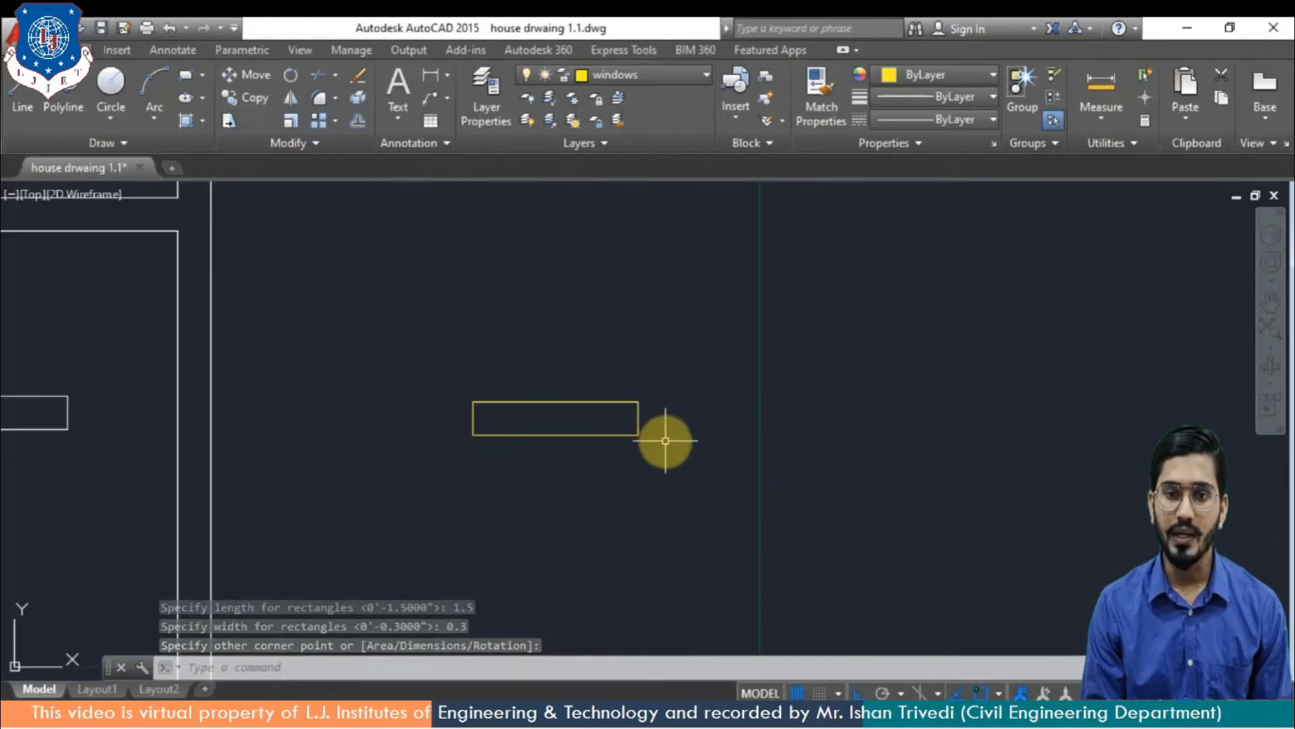
{"action": "type", "text": "l"}
{"action": "key", "text": "Return"}
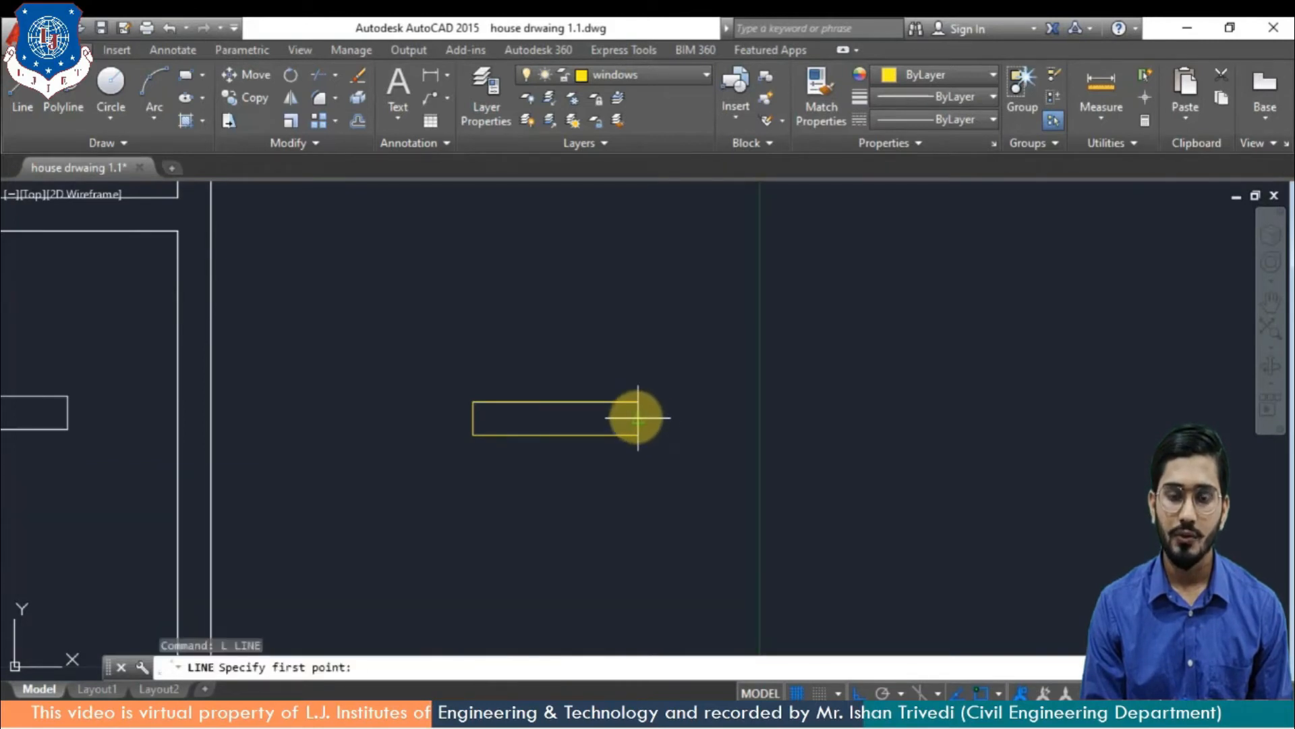
{"action": "left_click", "coordinate": [638, 418]}
{"action": "left_click", "coordinate": [472, 418]}
{"action": "key", "text": "Return"}
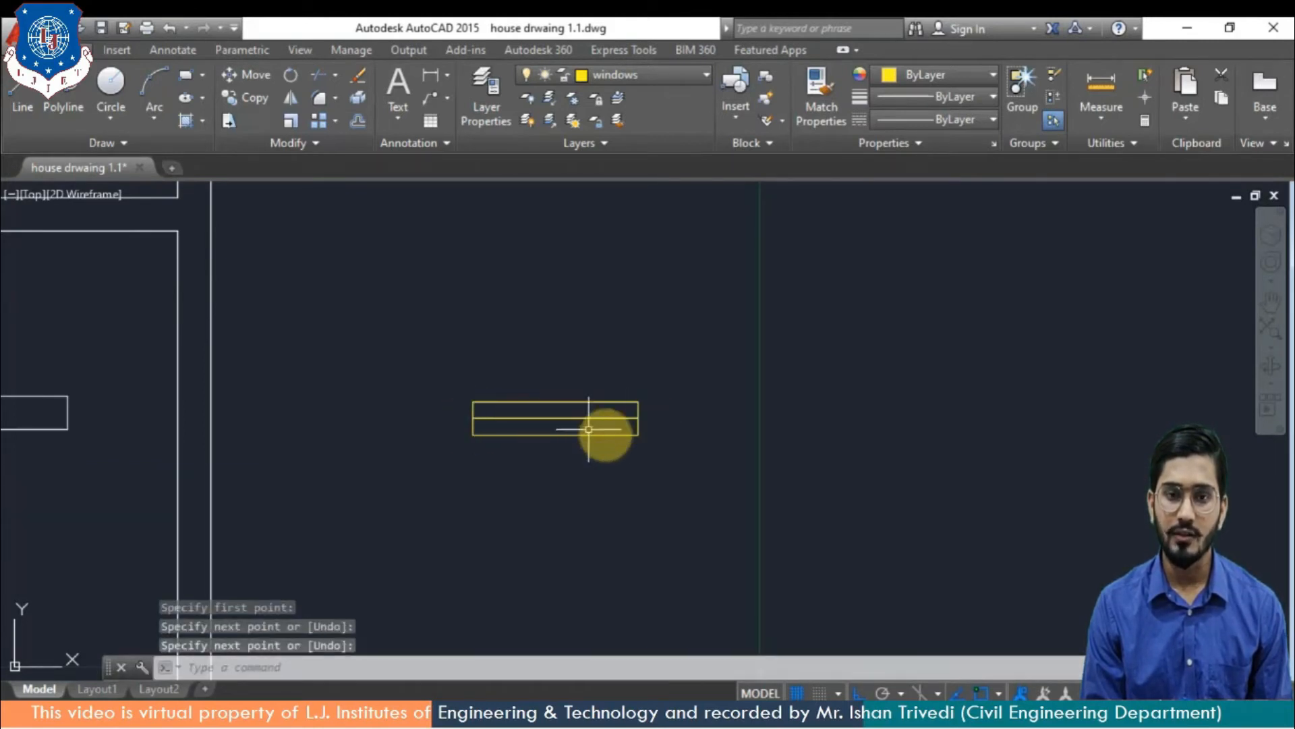
Offset the window symbol's centre line by 0.05" to both the upper and lower side, ending the Offset command
{"action": "type", "text": "offset"}
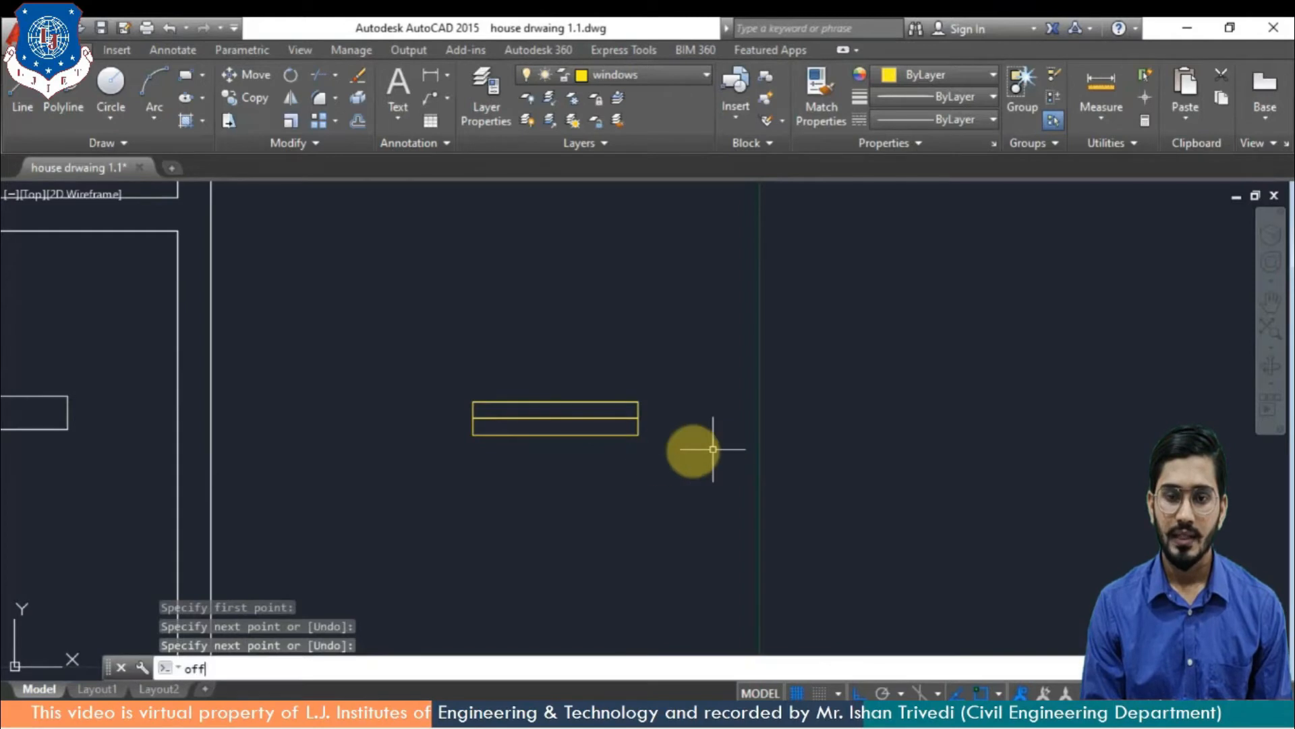
{"action": "key", "text": "Return"}
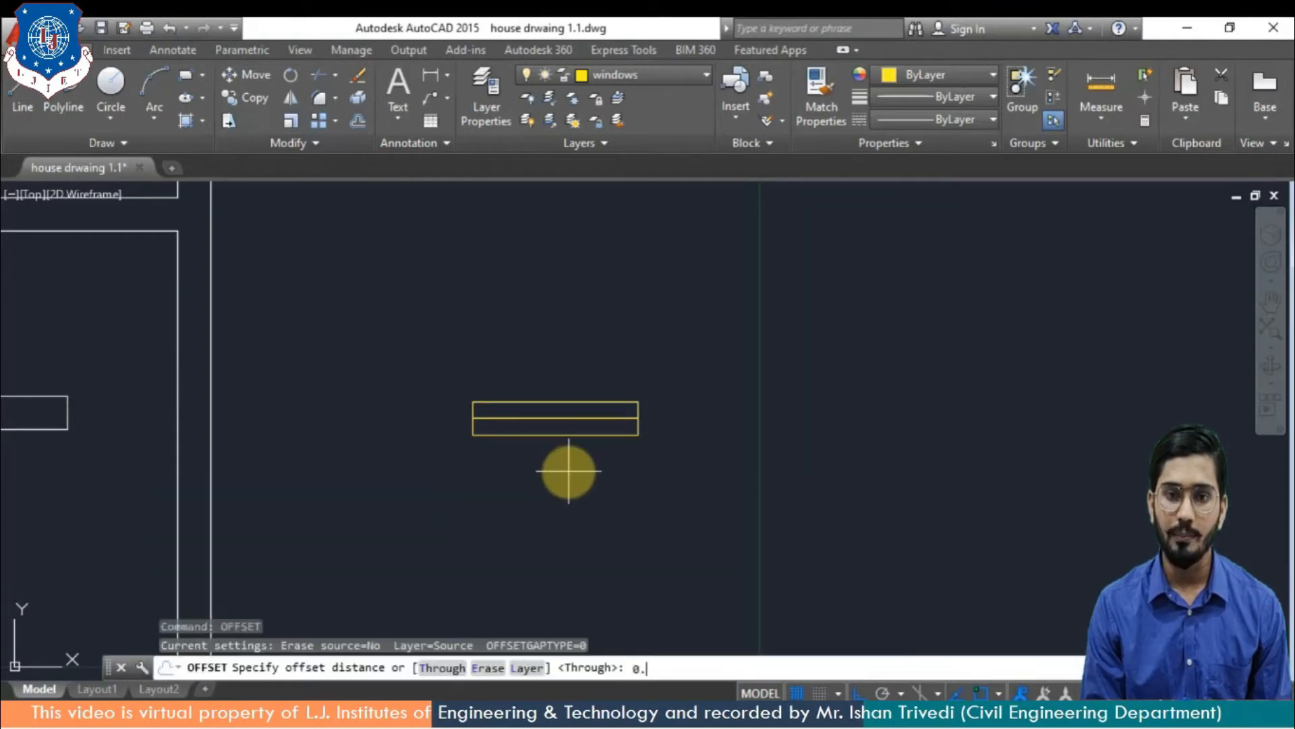
{"action": "type", "text": "0.0"}
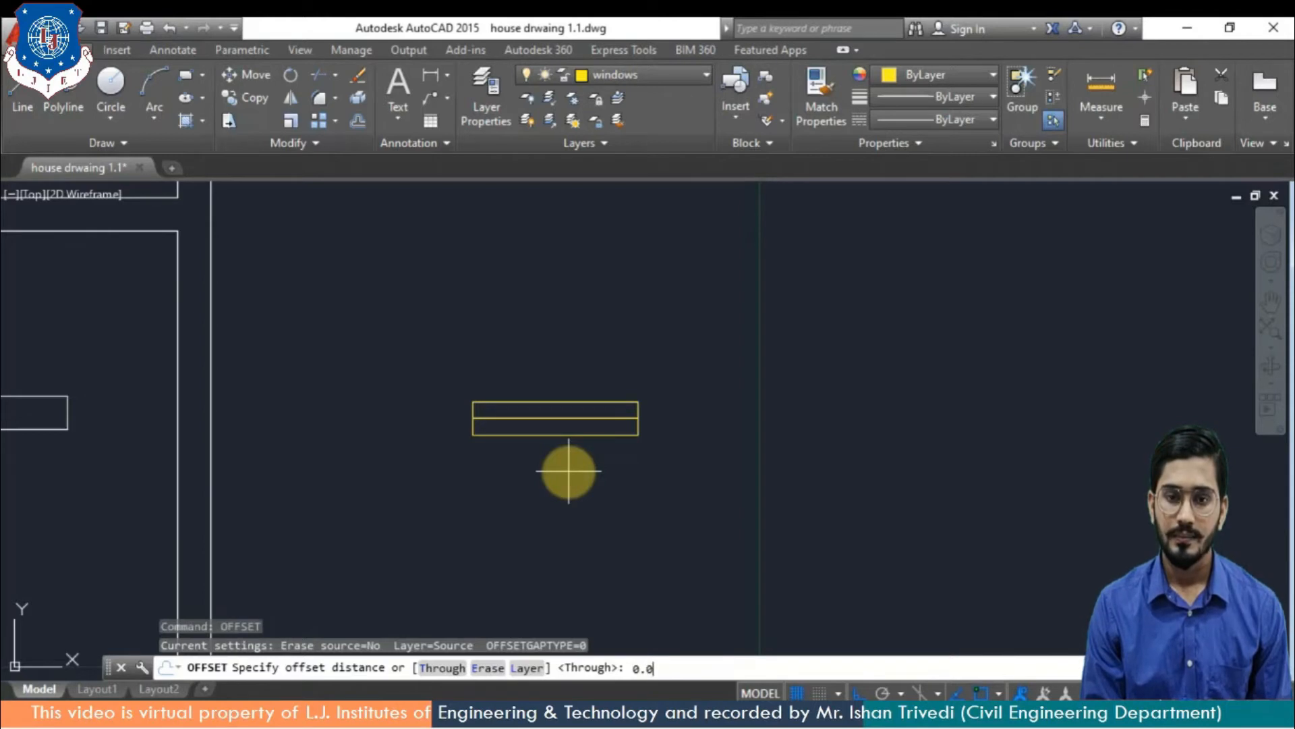
{"action": "type", "text": "5"}
{"action": "key", "text": "Return"}
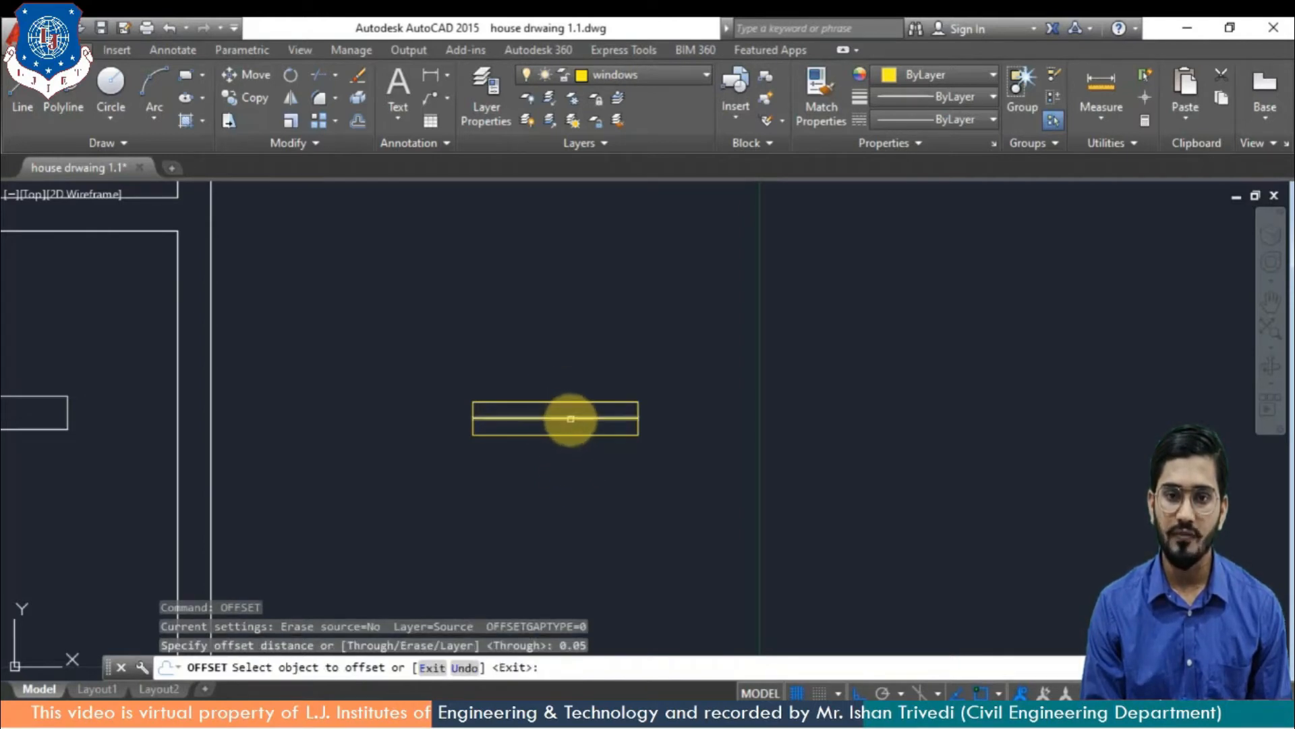
{"action": "scroll", "coordinate": [571, 419], "scroll_direction": "up", "scroll_amount": 4}
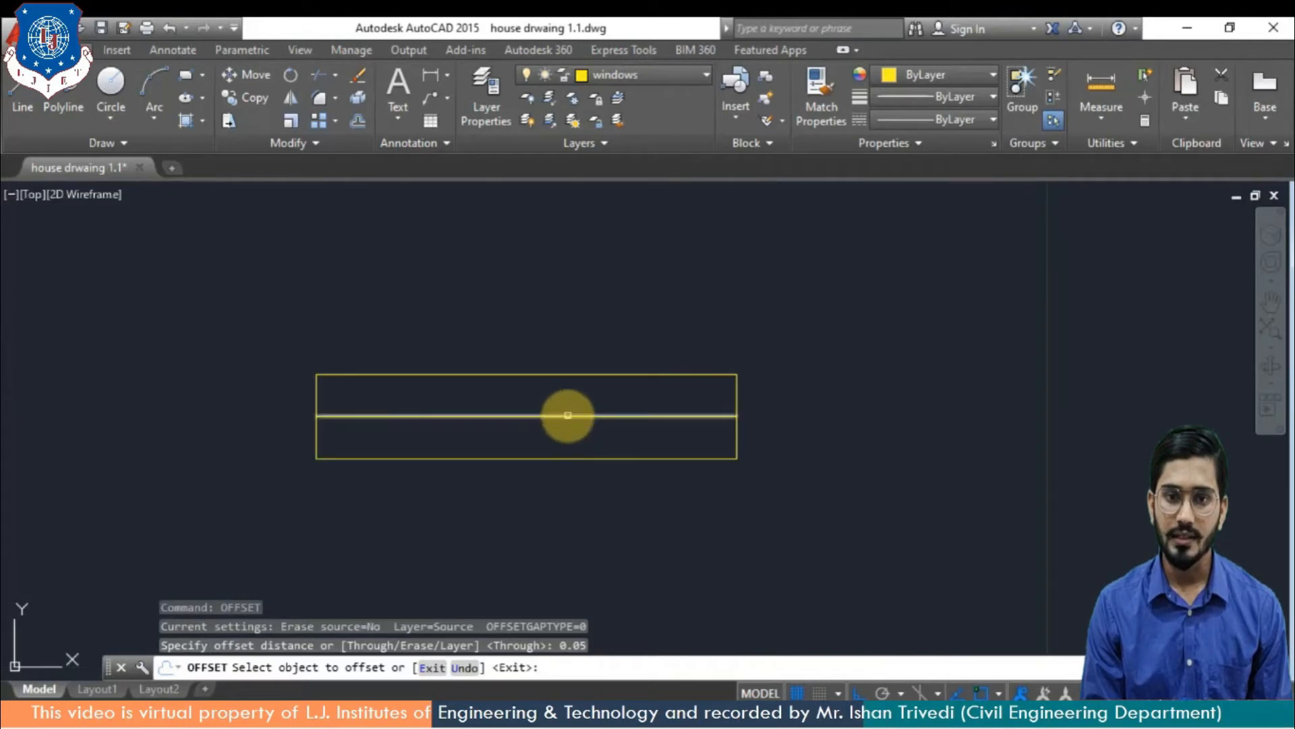
{"action": "left_click", "coordinate": [568, 415]}
{"action": "left_click", "coordinate": [570, 405]}
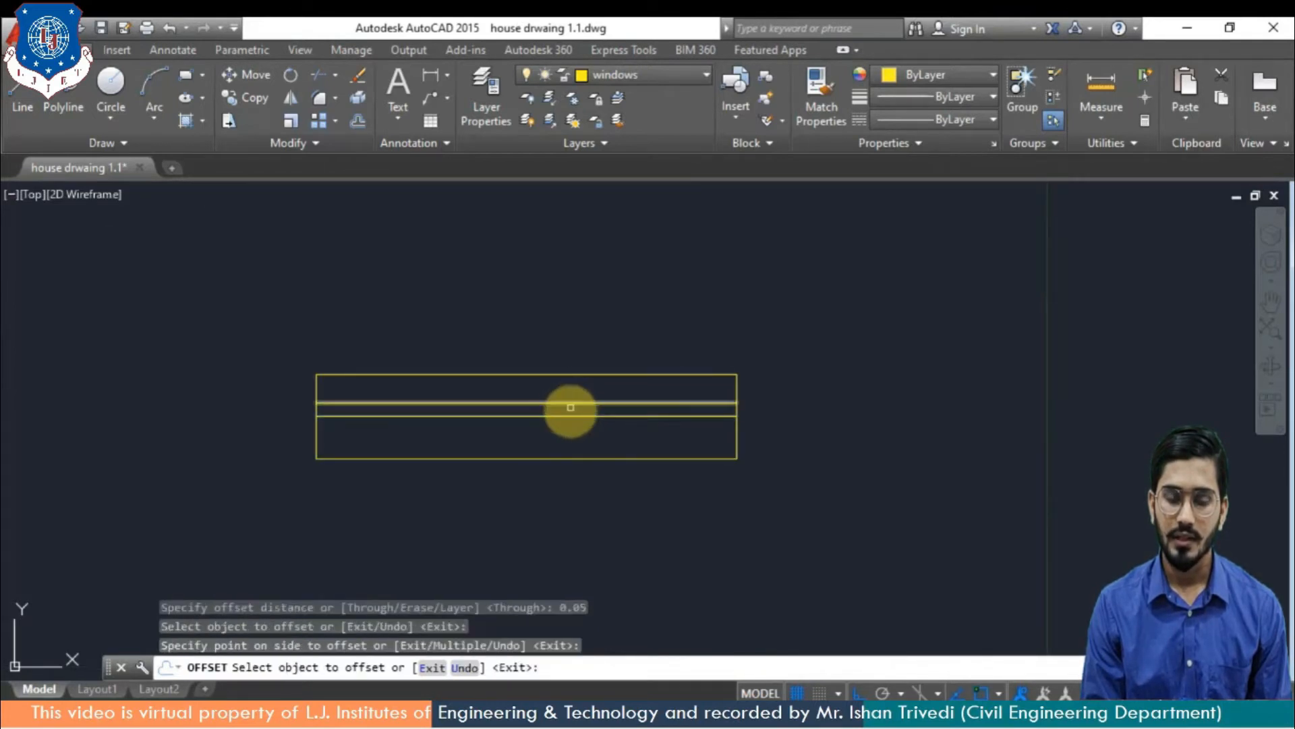
{"action": "left_click", "coordinate": [570, 416]}
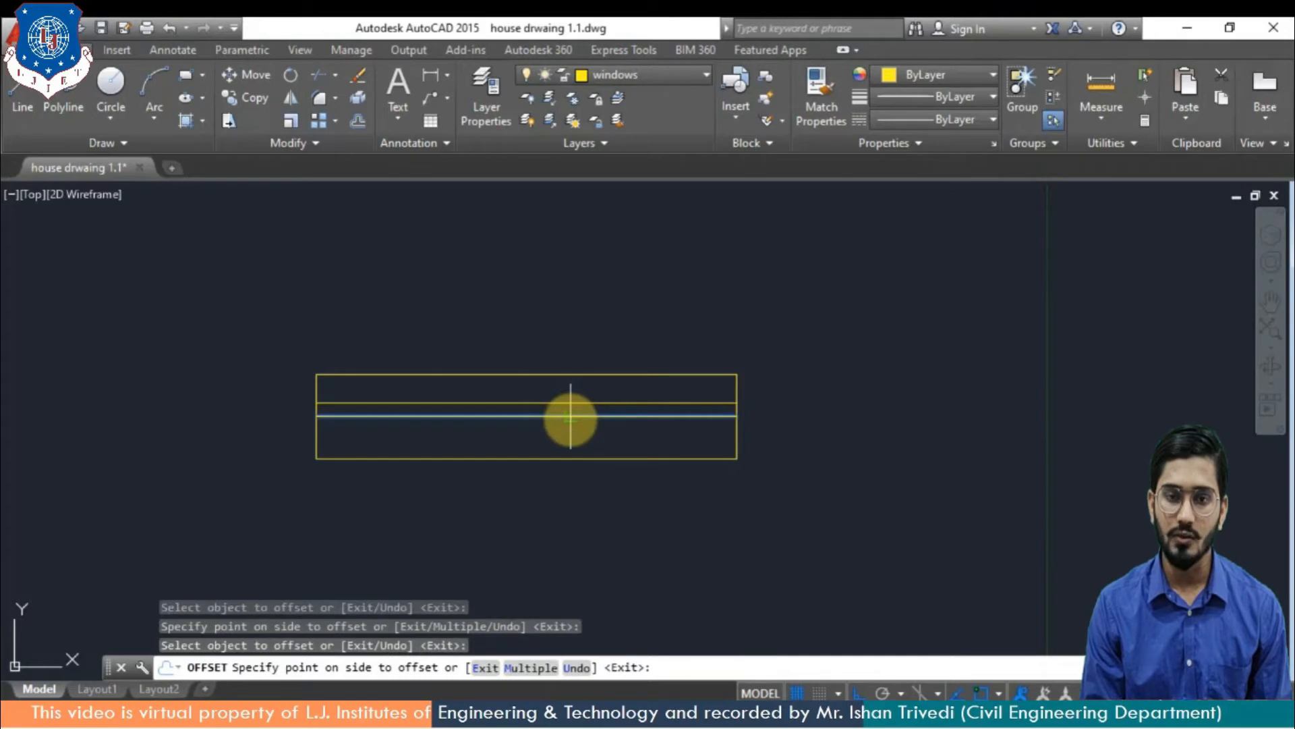
{"action": "left_click", "coordinate": [572, 443]}
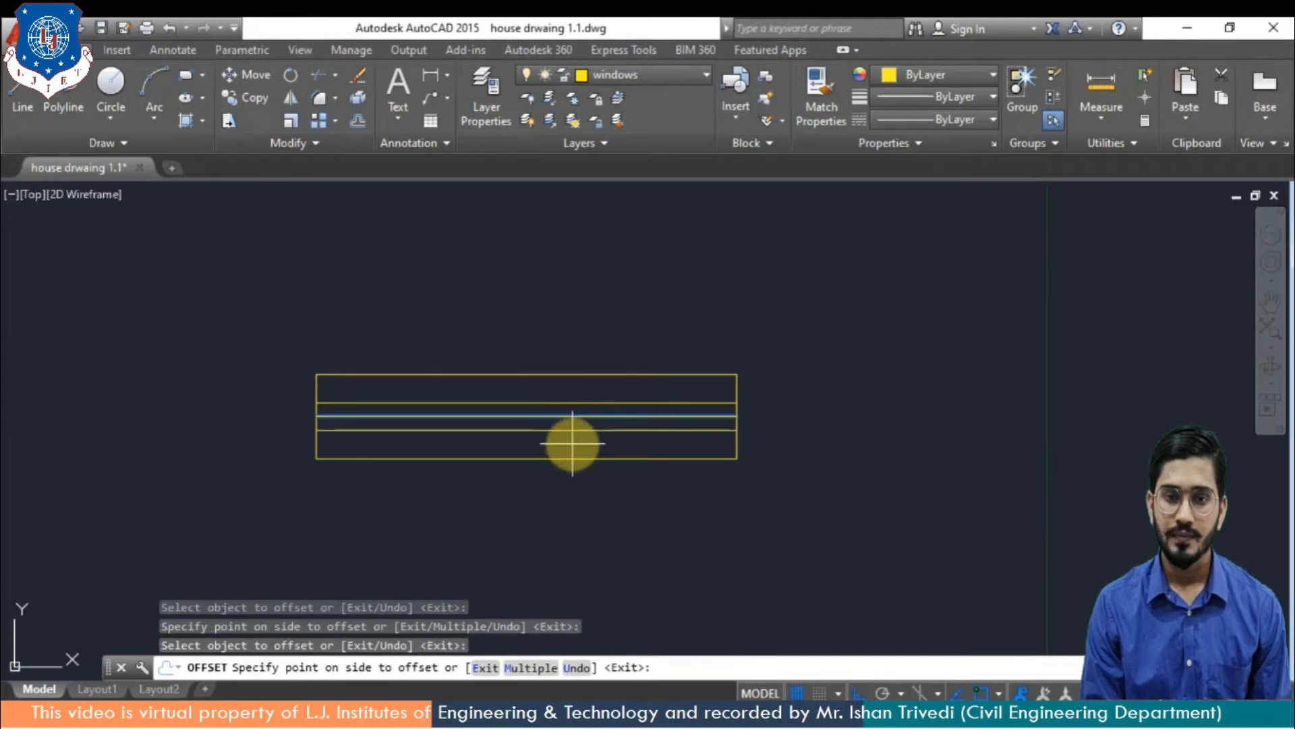
{"action": "left_click", "coordinate": [624, 402]}
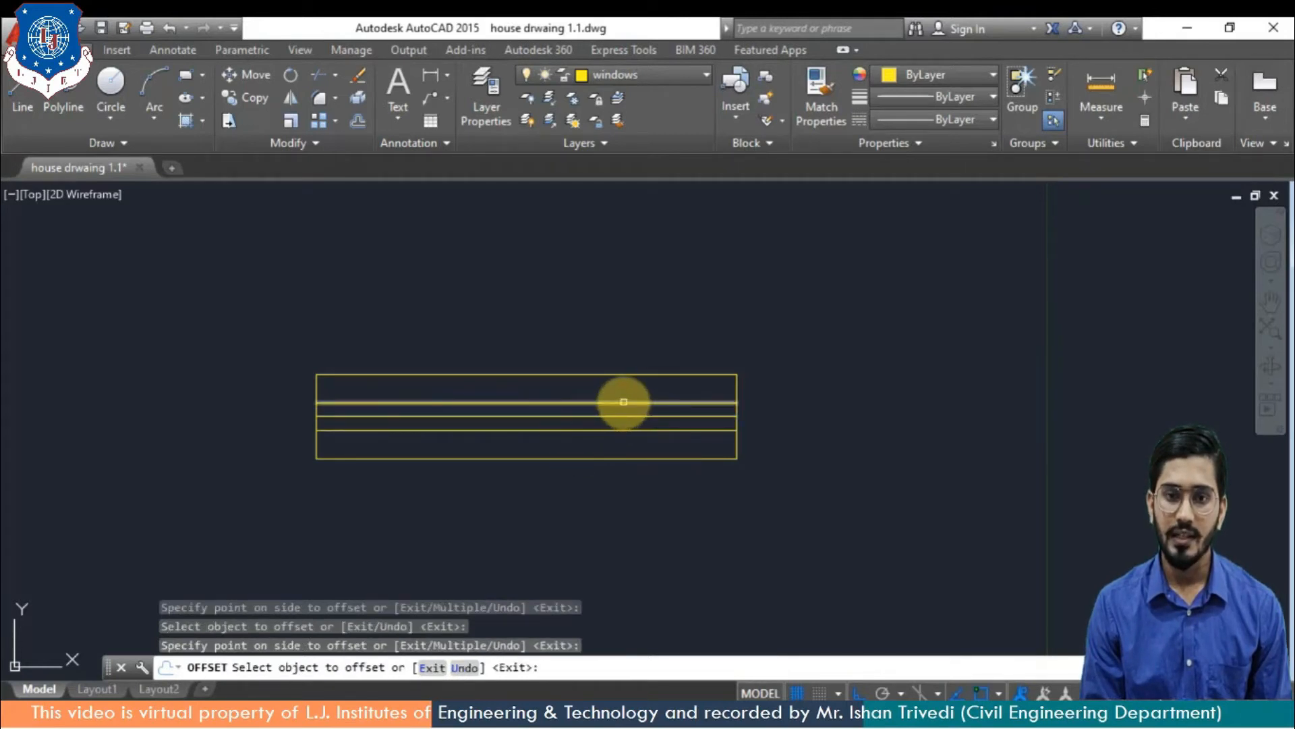
{"action": "key", "text": "Escape"}
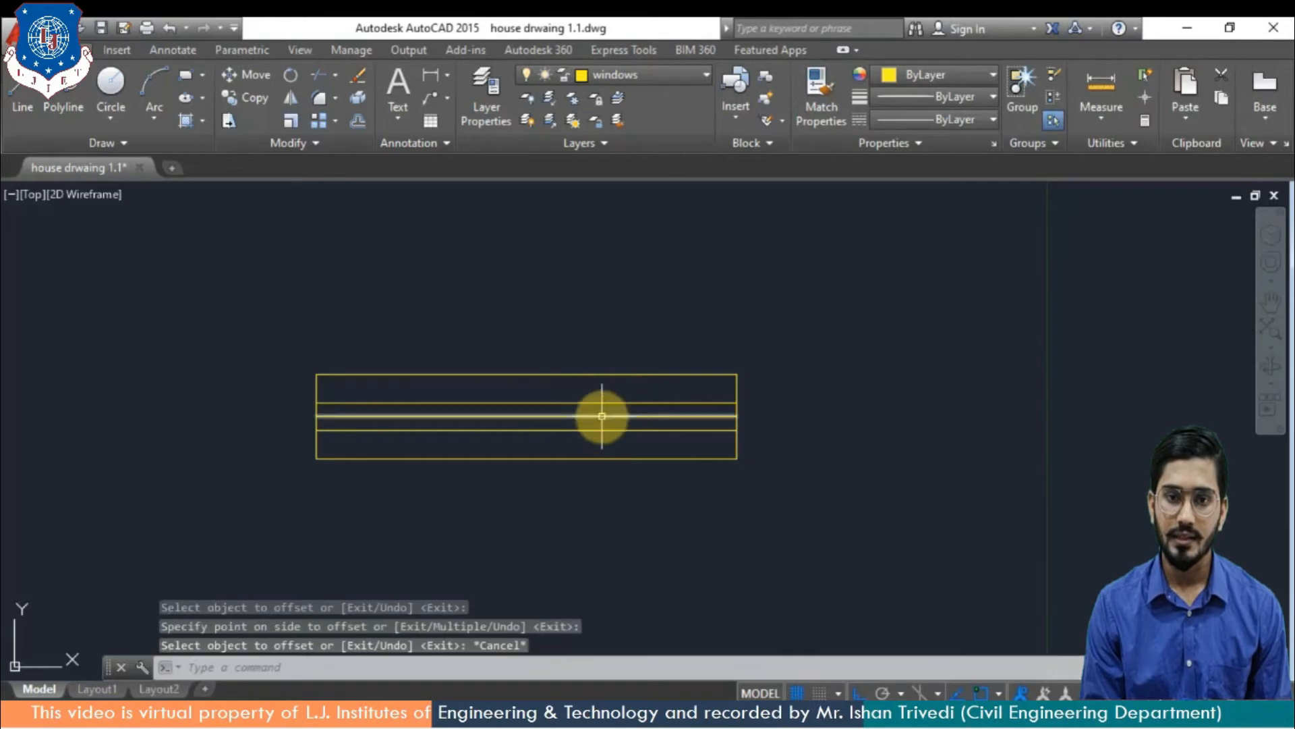
Delete the original centre line of the window symbol, keeping the two offset lines
{"action": "left_click", "coordinate": [601, 416]}
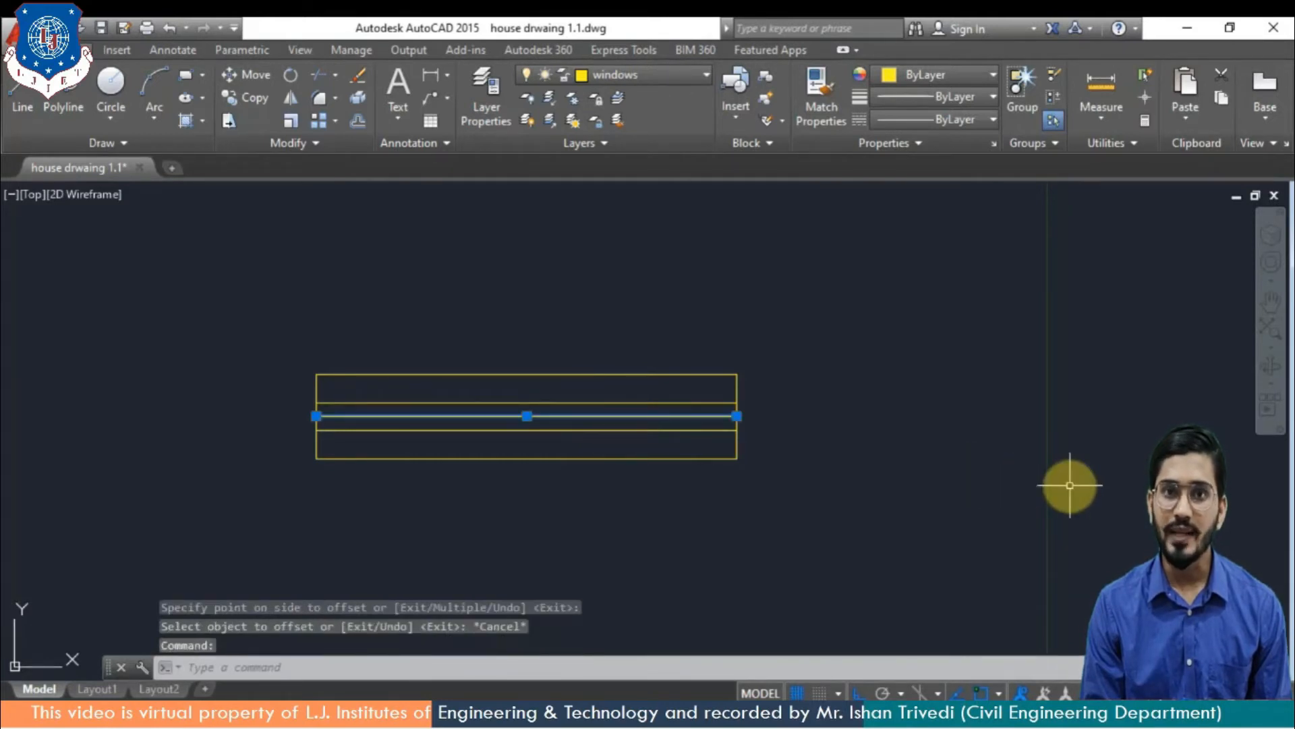
{"action": "key", "text": "Delete"}
{"action": "scroll", "coordinate": [769, 499], "scroll_direction": "down", "scroll_amount": 5}
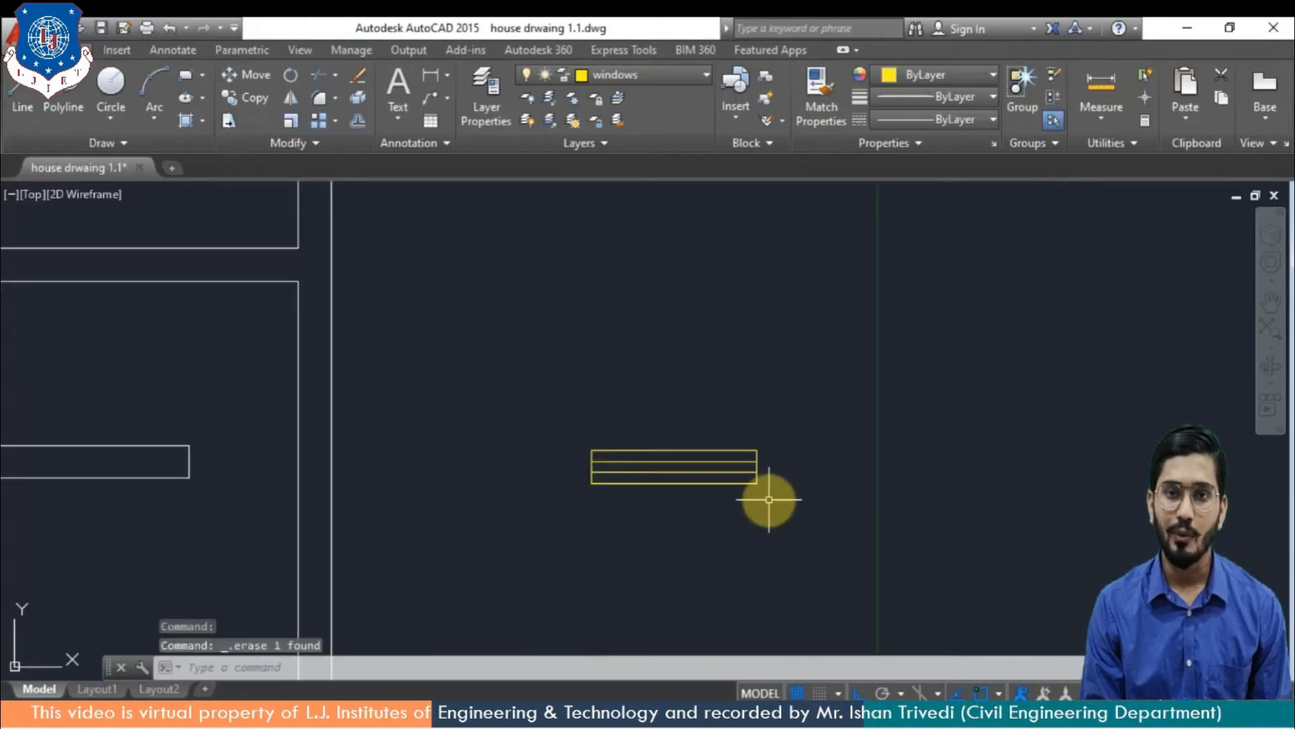
Move the whole window symbol by its upper edge's midpoint into the house's bottom wall, between the two vertical interior walls
{"action": "middle_click_drag", "start_coordinate": [655, 452], "coordinate": [477, 435]}
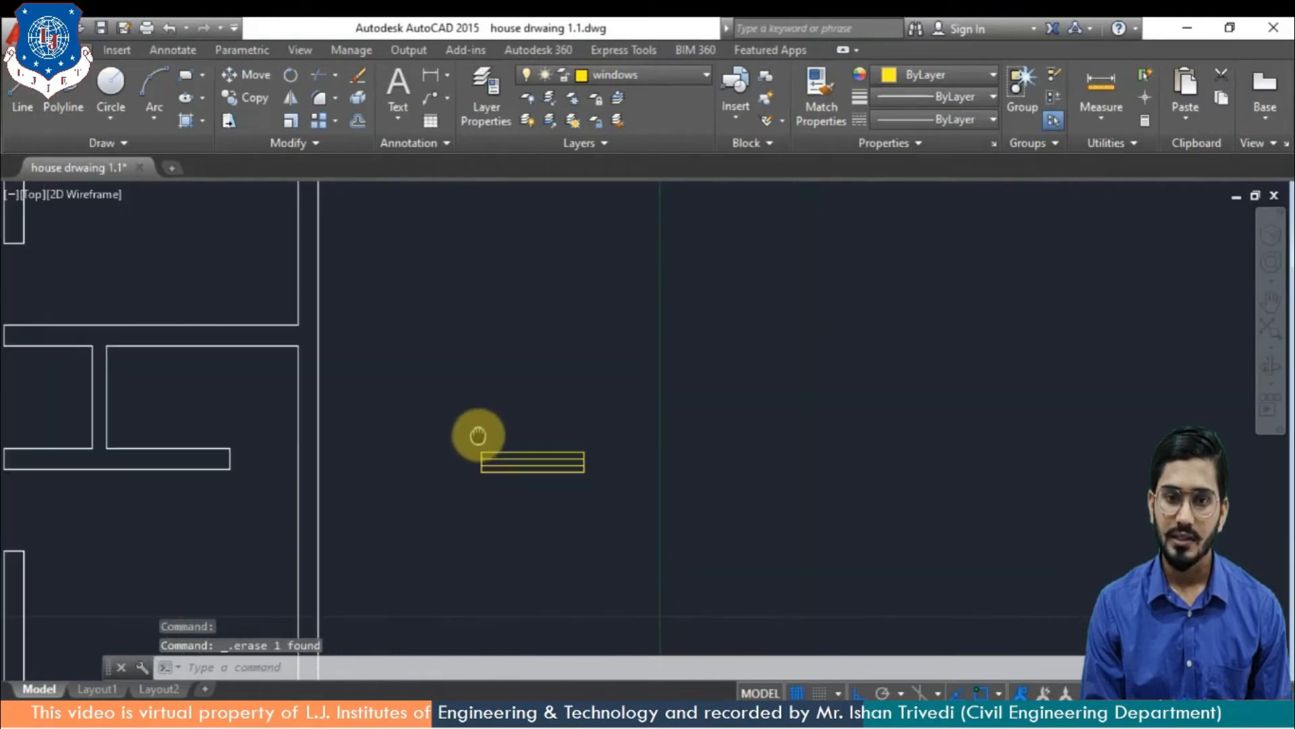
{"action": "middle_click_drag", "start_coordinate": [656, 506], "coordinate": [616, 434]}
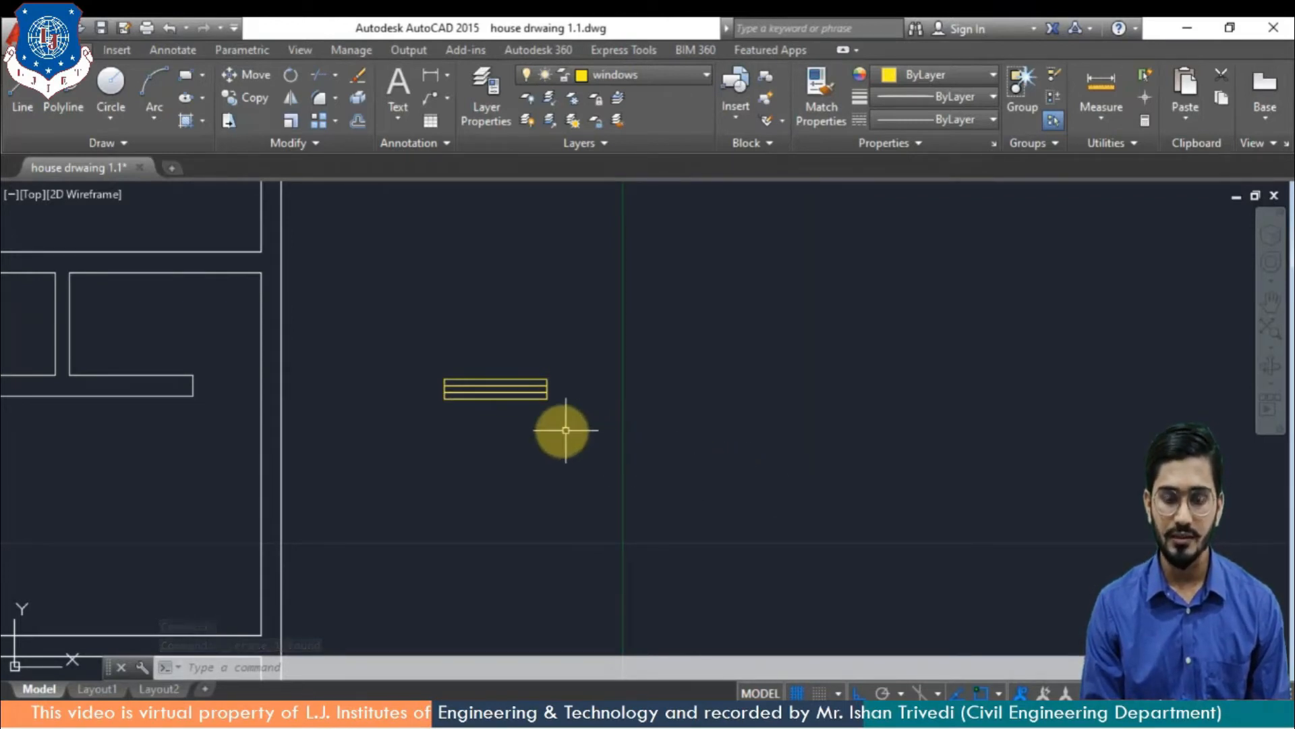
{"action": "middle_click_drag", "start_coordinate": [512, 498], "coordinate": [696, 421]}
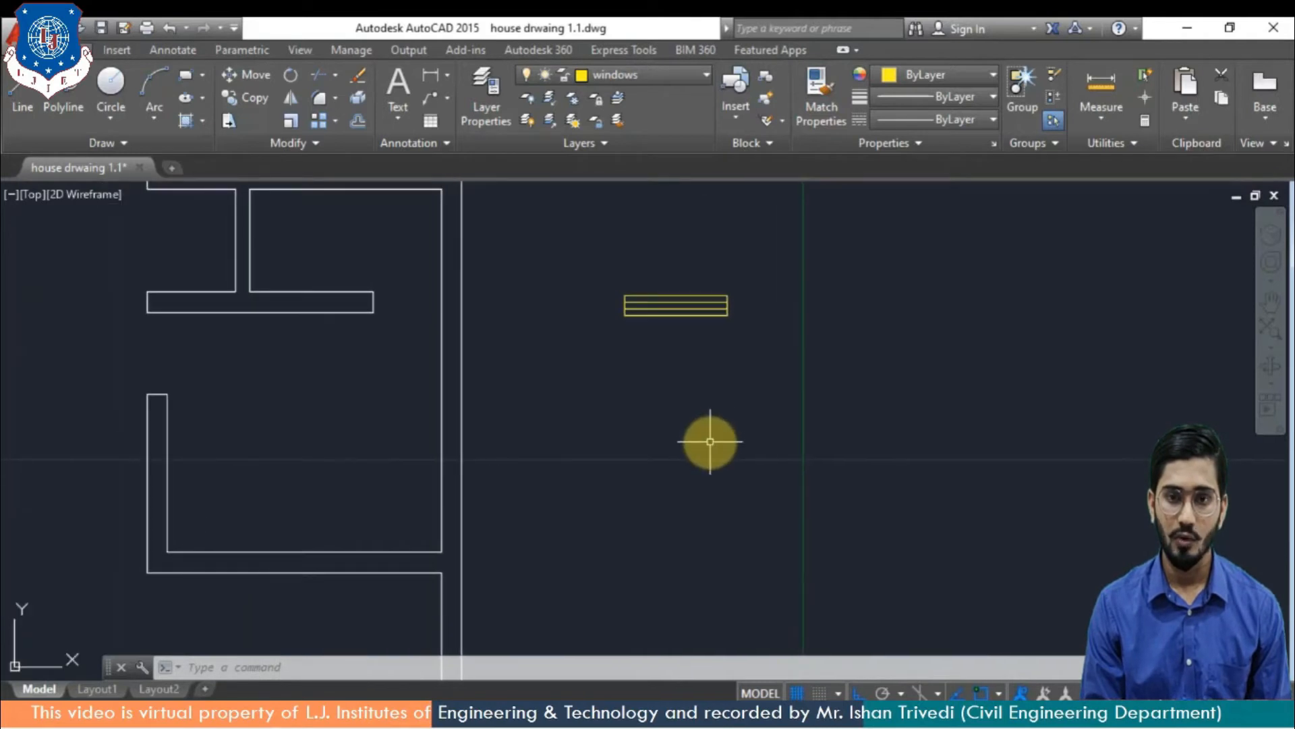
{"action": "scroll", "coordinate": [708, 440], "scroll_direction": "down", "scroll_amount": 2}
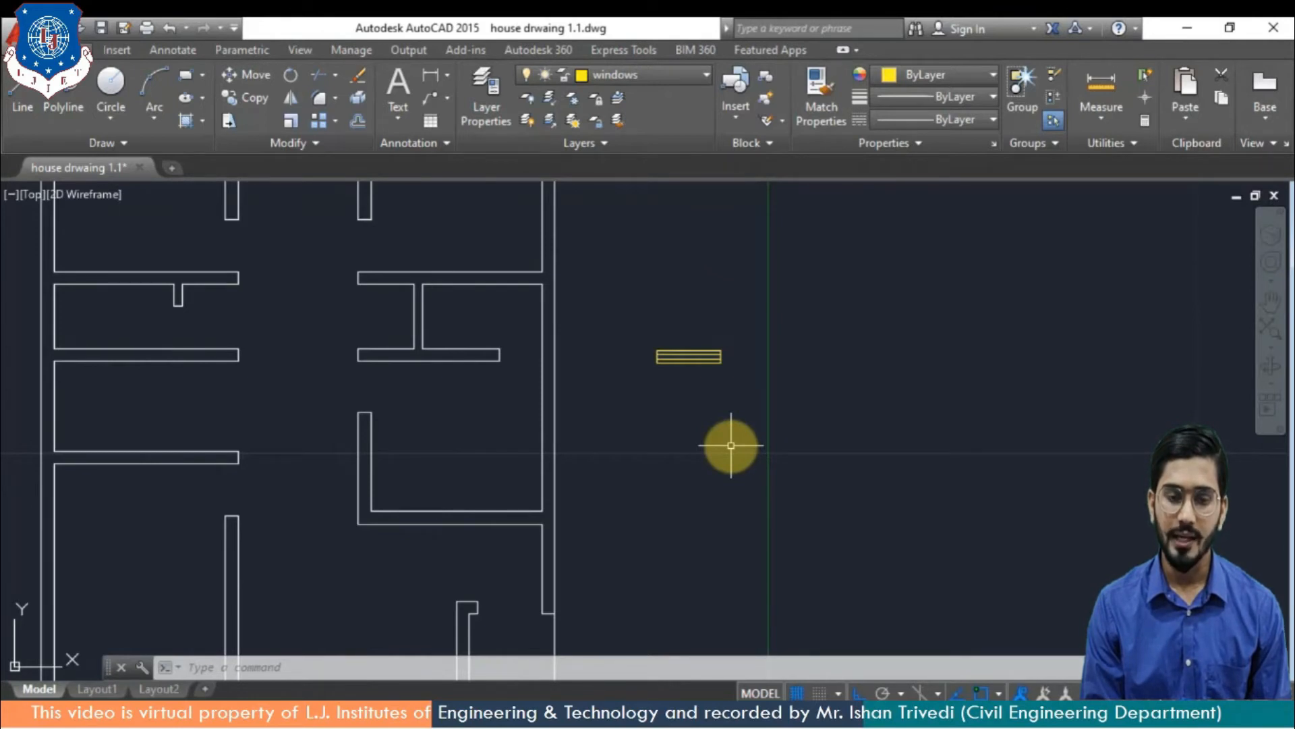
{"action": "type", "text": "mo"}
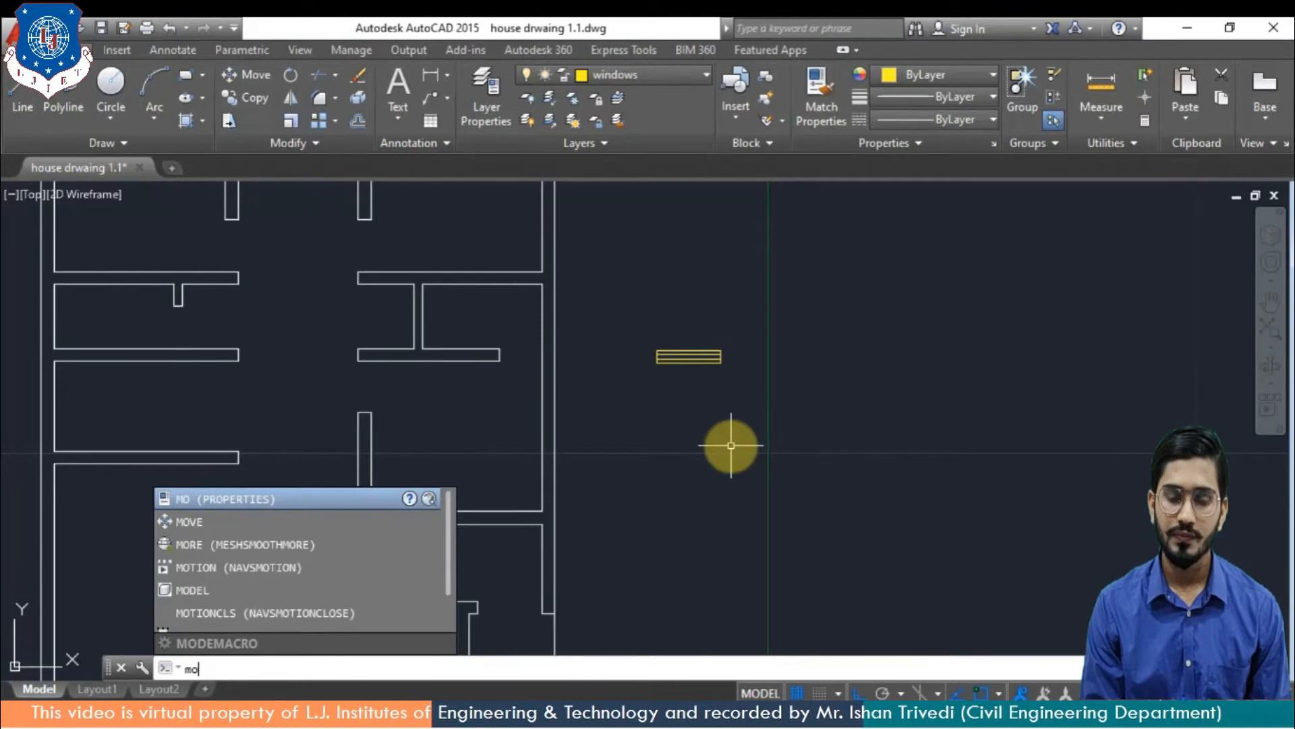
{"action": "type", "text": "ve"}
{"action": "key", "text": "Return"}
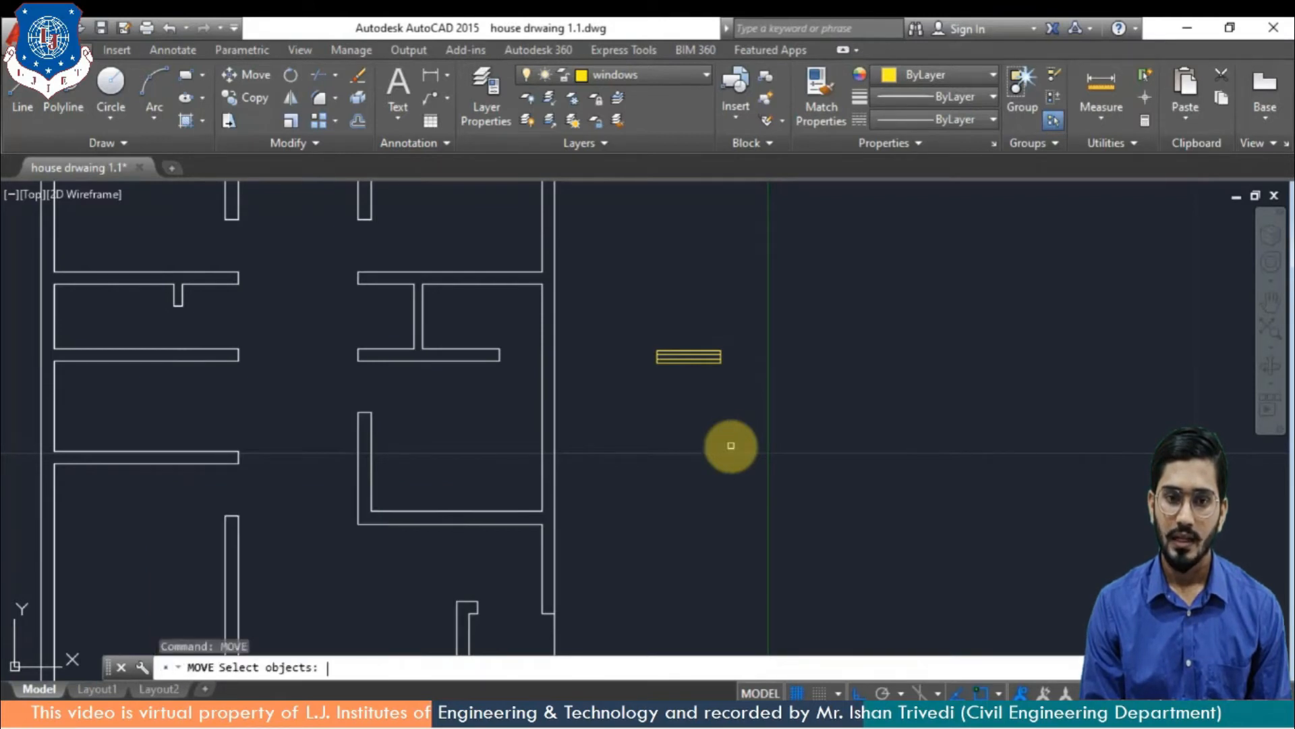
{"action": "left_click", "coordinate": [655, 334]}
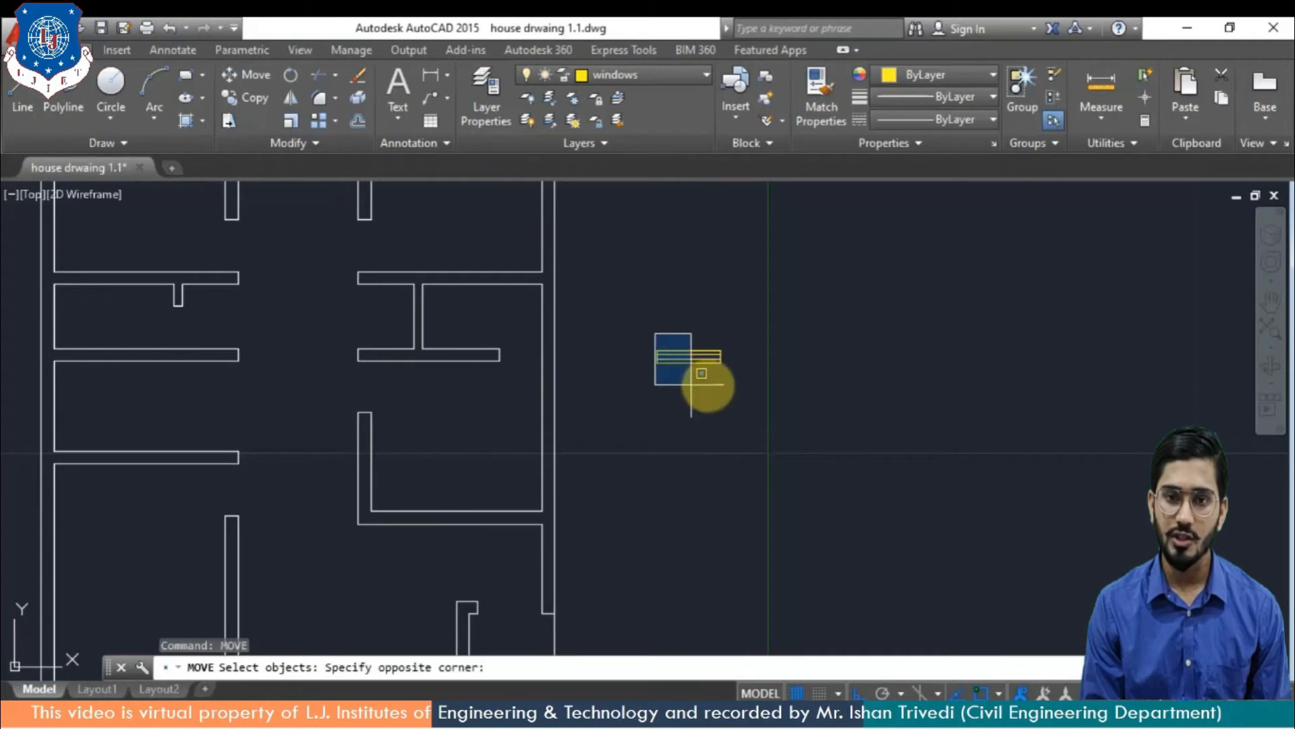
{"action": "left_click", "coordinate": [777, 386]}
{"action": "key", "text": "Return"}
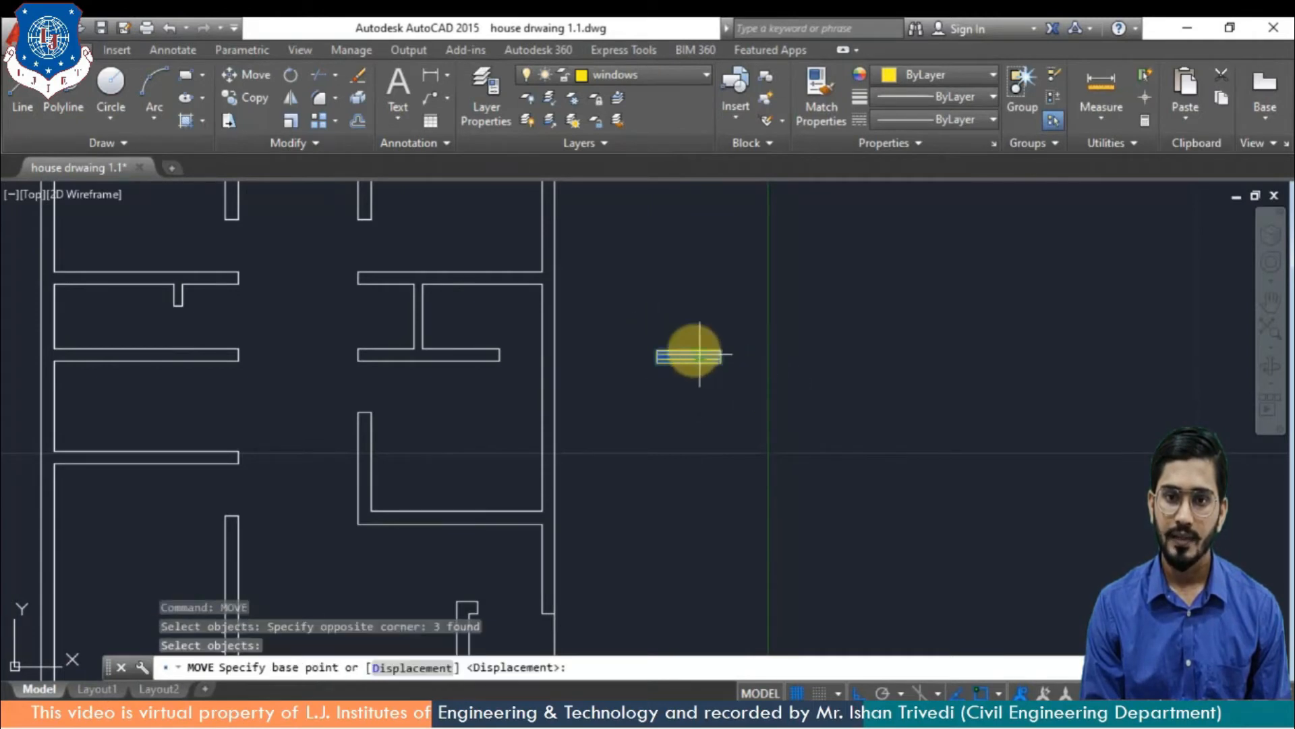
{"action": "left_click", "coordinate": [689, 354]}
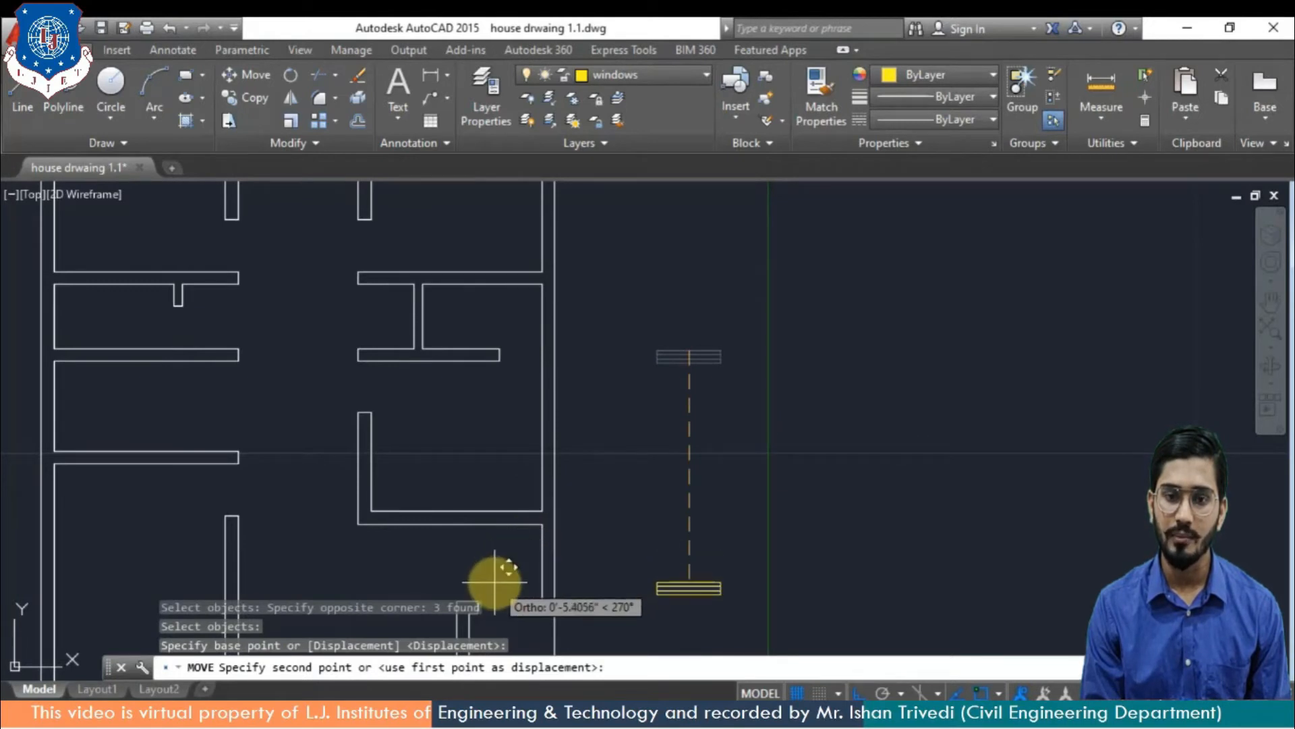
{"action": "middle_click_drag", "start_coordinate": [514, 558], "coordinate": [746, 407]}
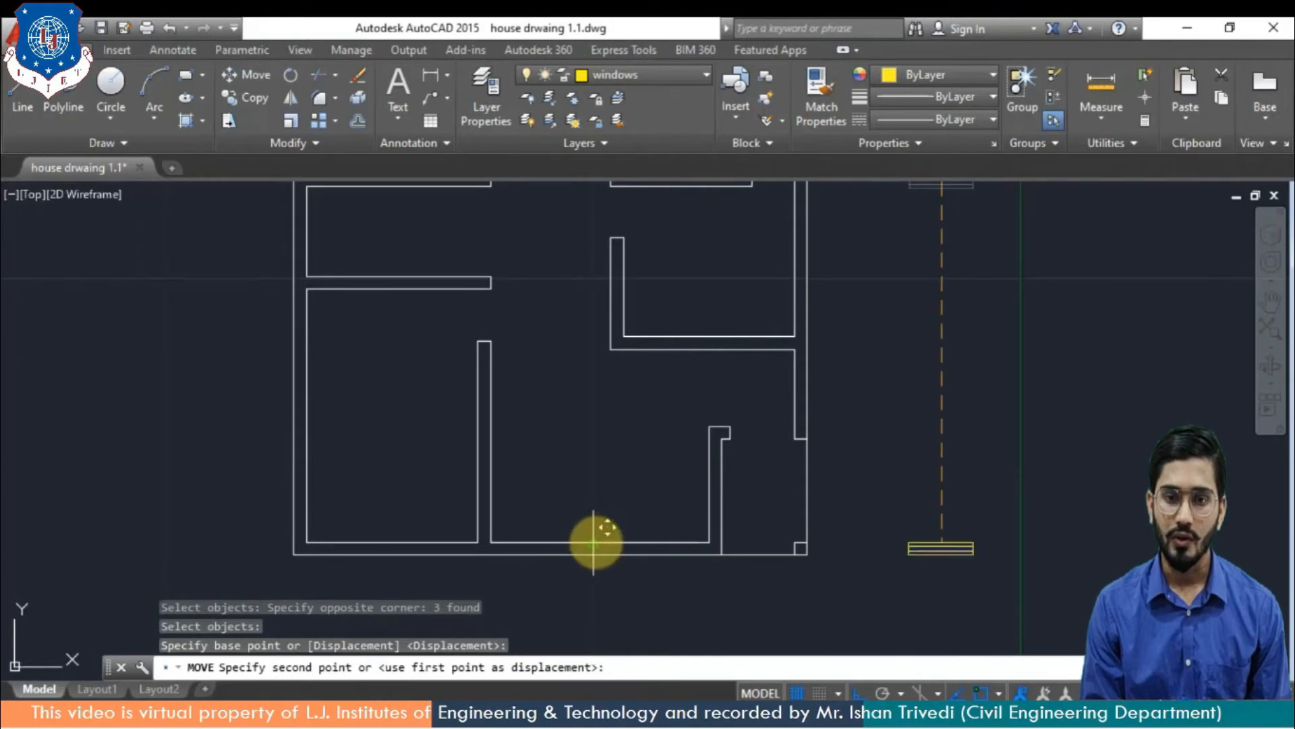
{"action": "scroll", "coordinate": [594, 540], "scroll_direction": "up", "scroll_amount": 4}
{"action": "left_click", "coordinate": [671, 540]}
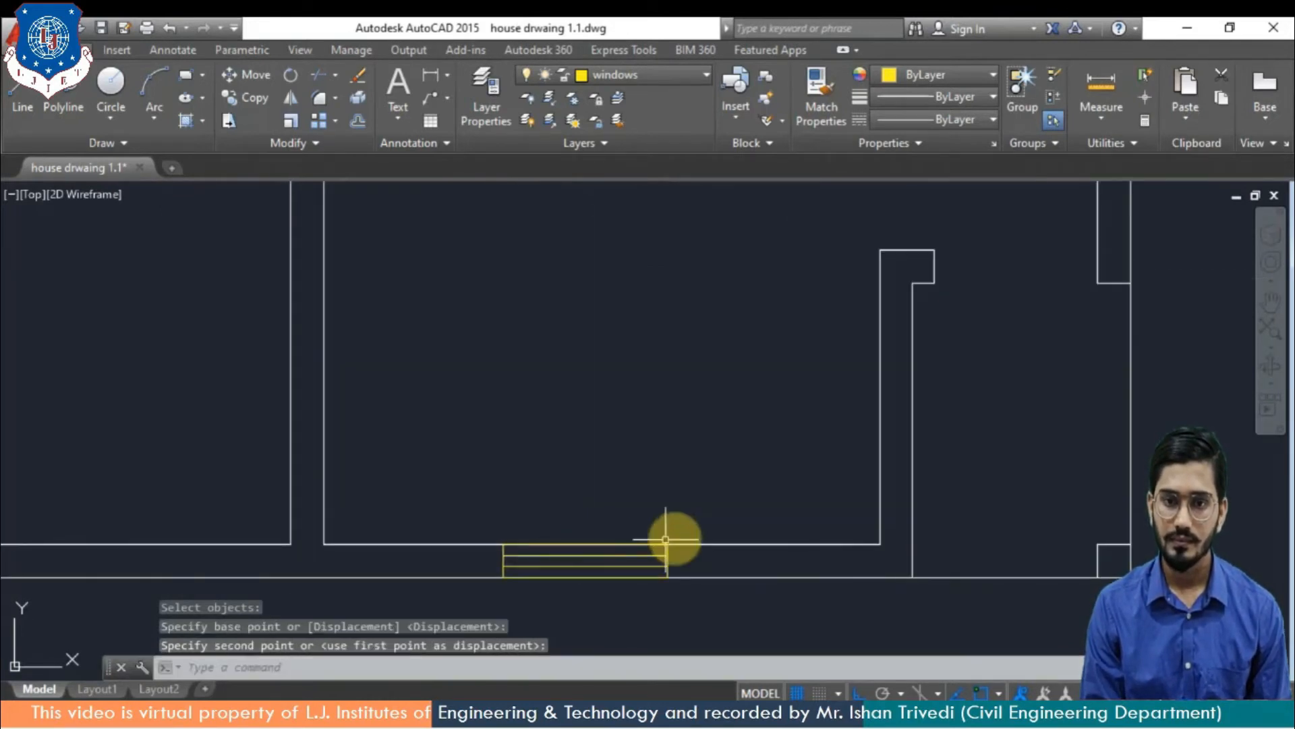
Draw a window rectangle 1.2 long and 0.3 wide in the empty space to the right of the floor plan
{"action": "key", "text": "Return"}
{"action": "scroll", "coordinate": [708, 520], "scroll_direction": "down", "scroll_amount": 4}
{"action": "key", "text": "Escape"}
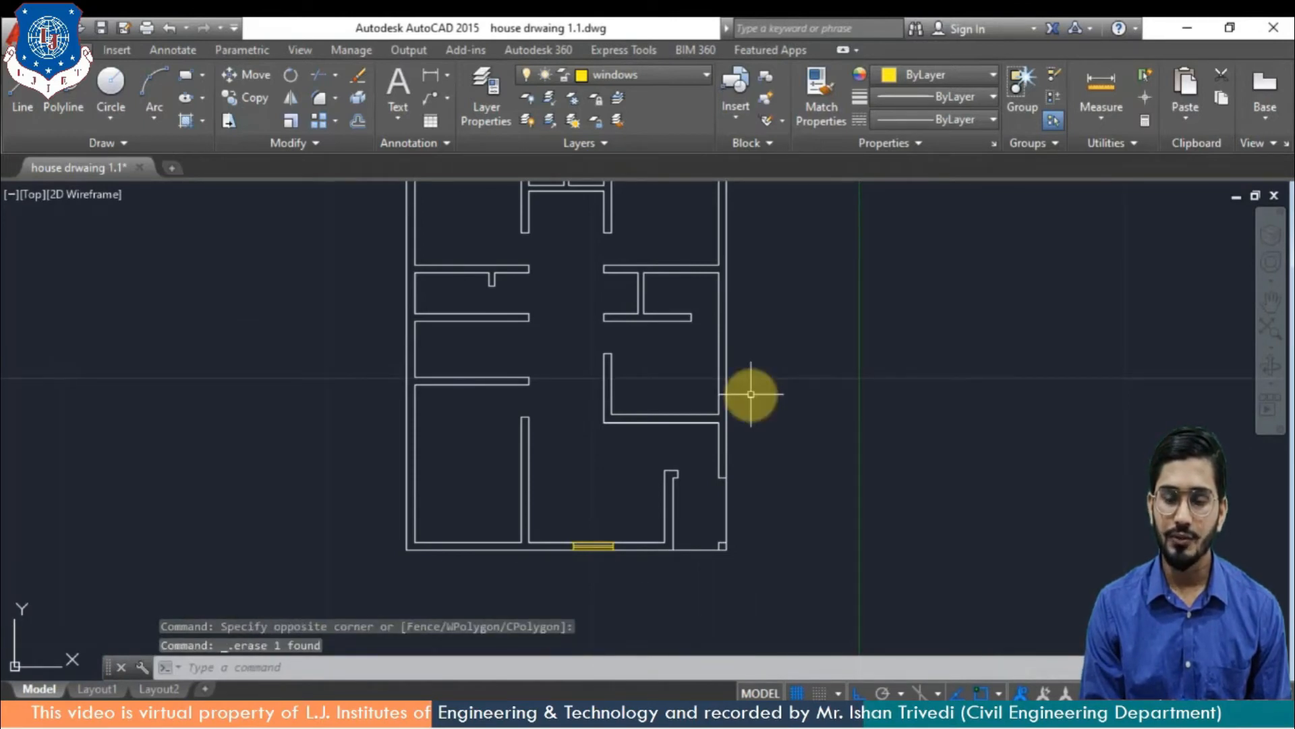
{"action": "type", "text": "rec"}
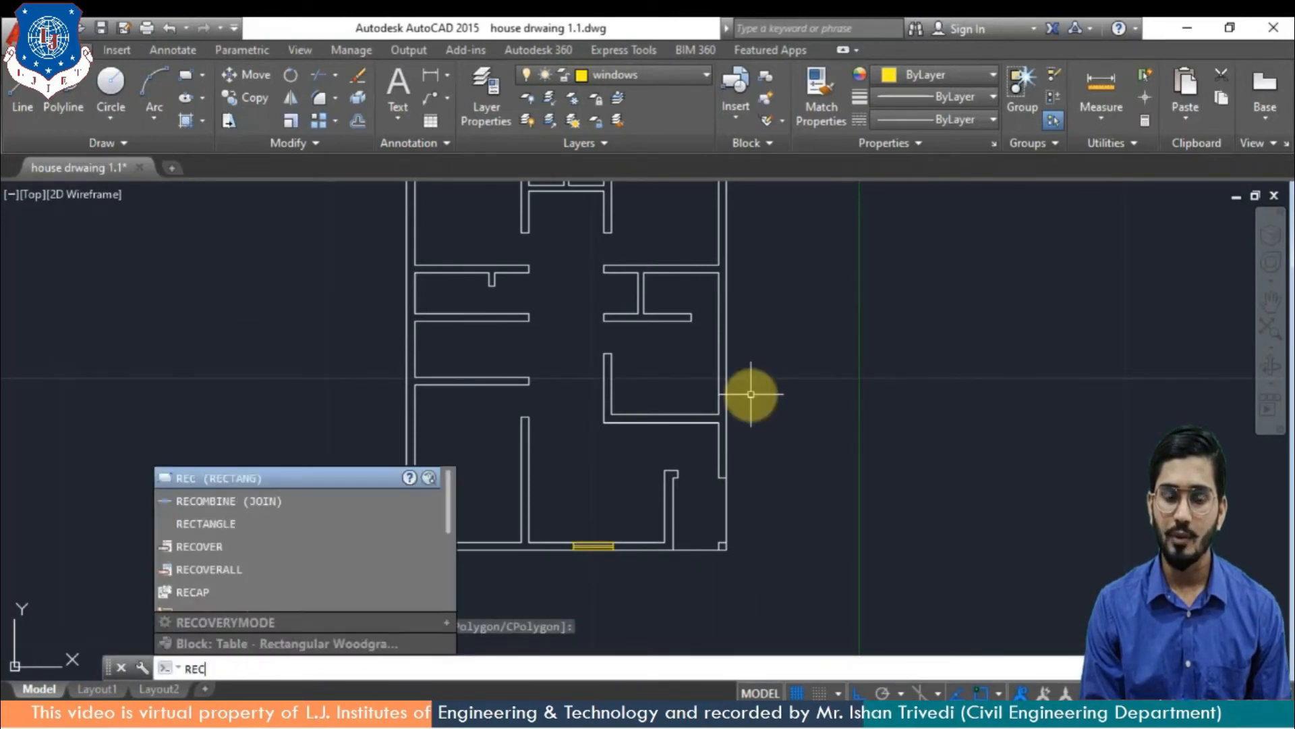
{"action": "key", "text": "Return"}
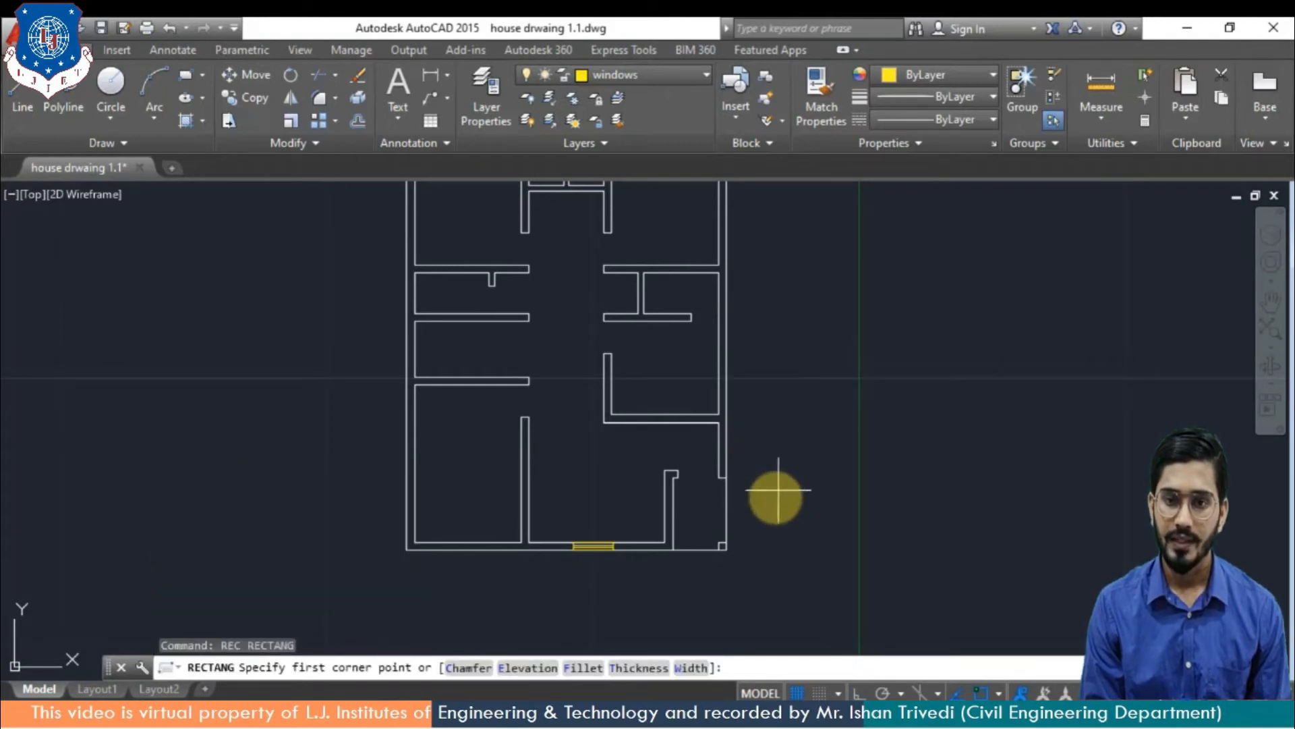
{"action": "left_click", "coordinate": [759, 284]}
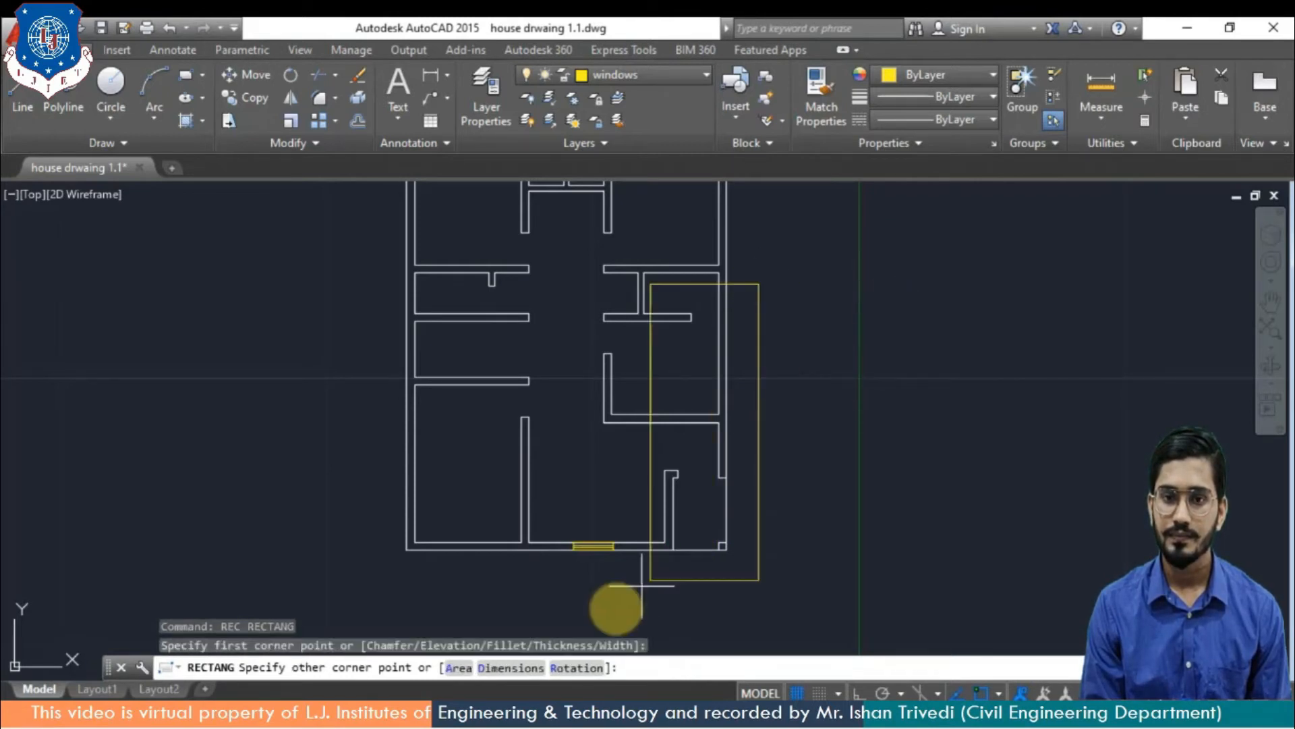
{"action": "left_click", "coordinate": [530, 670]}
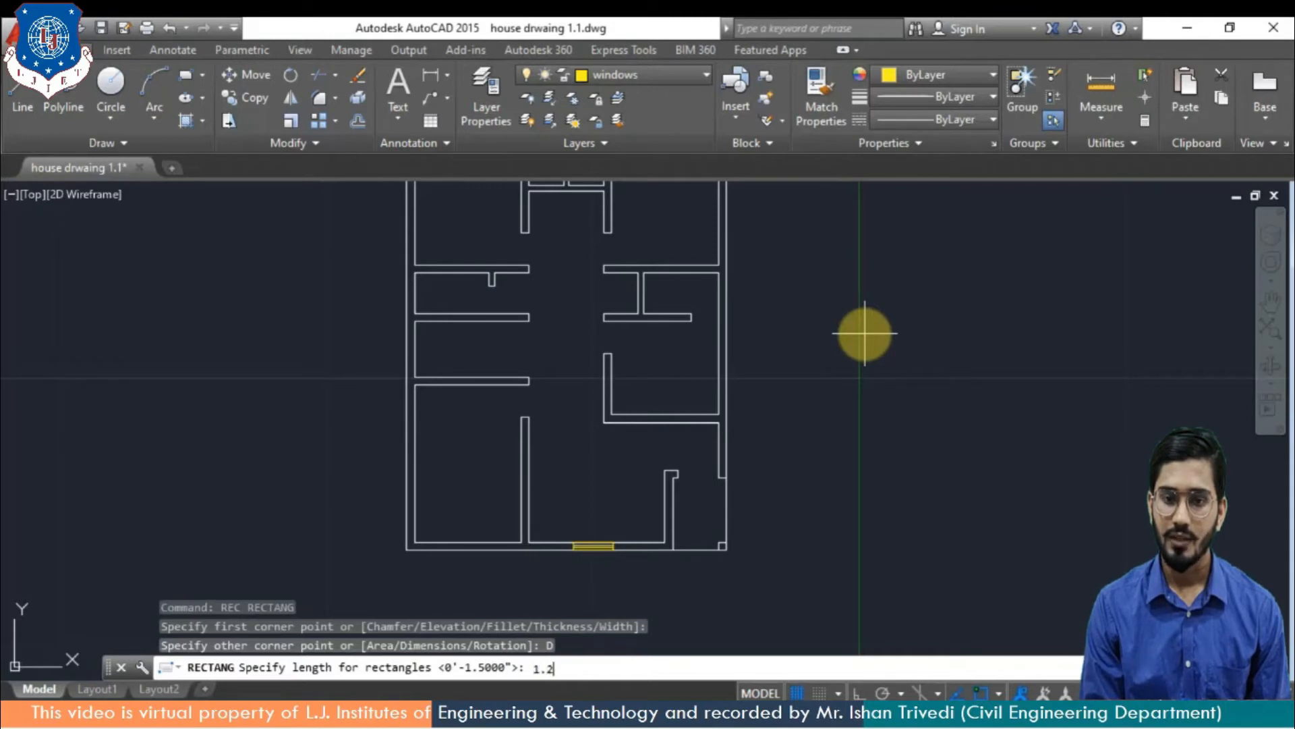
{"action": "key", "text": "Return"}
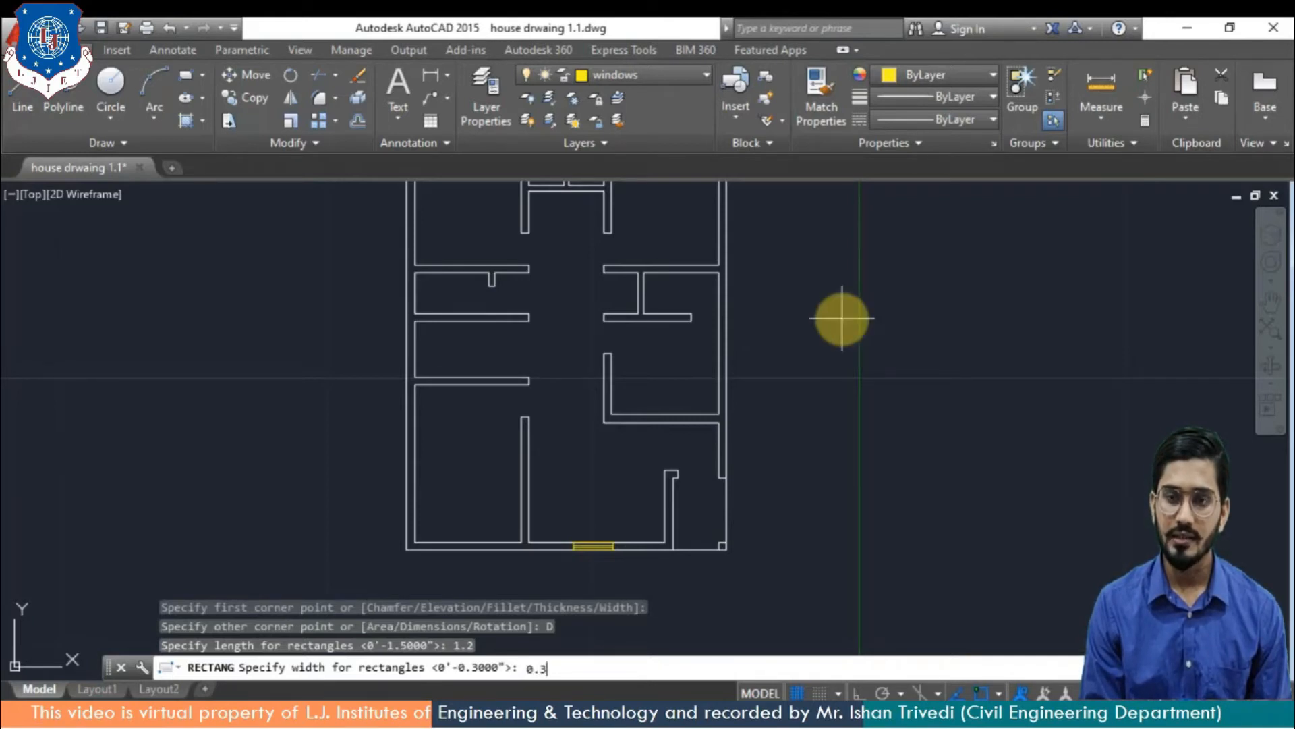
{"action": "key", "text": "Return"}
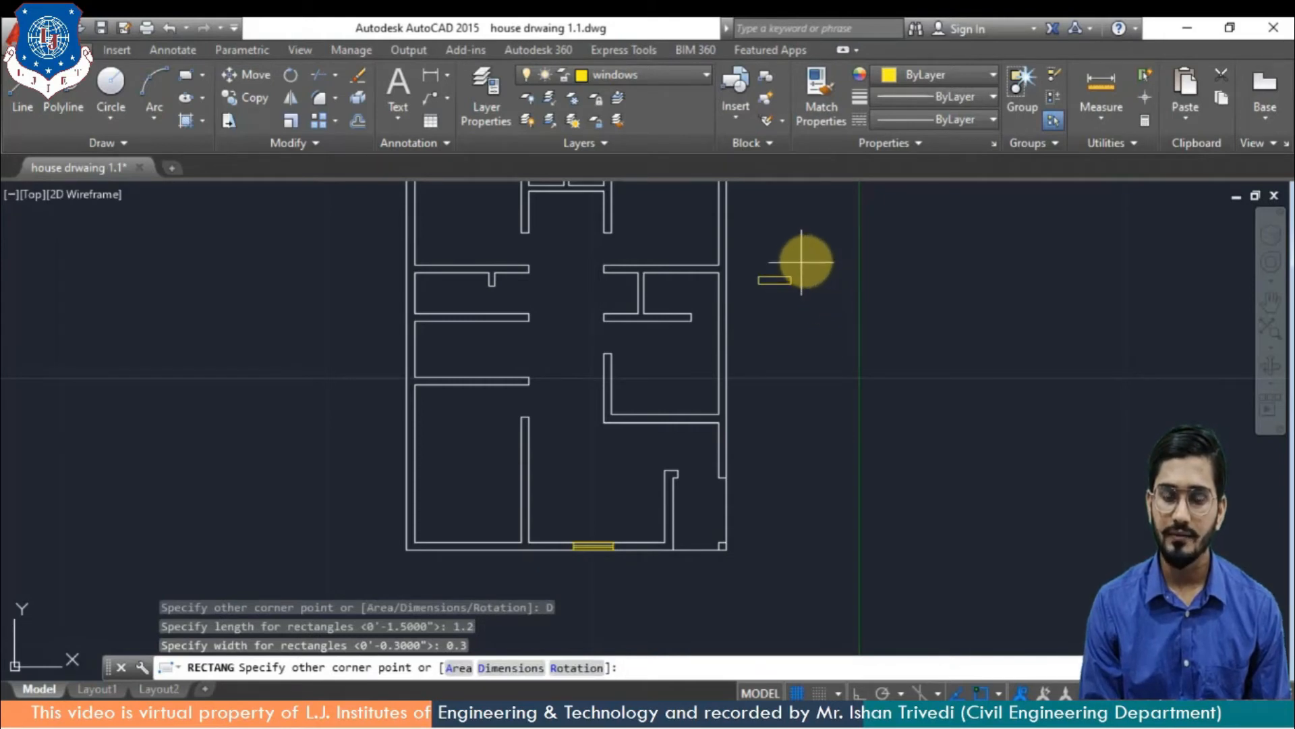
{"action": "left_click", "coordinate": [813, 292]}
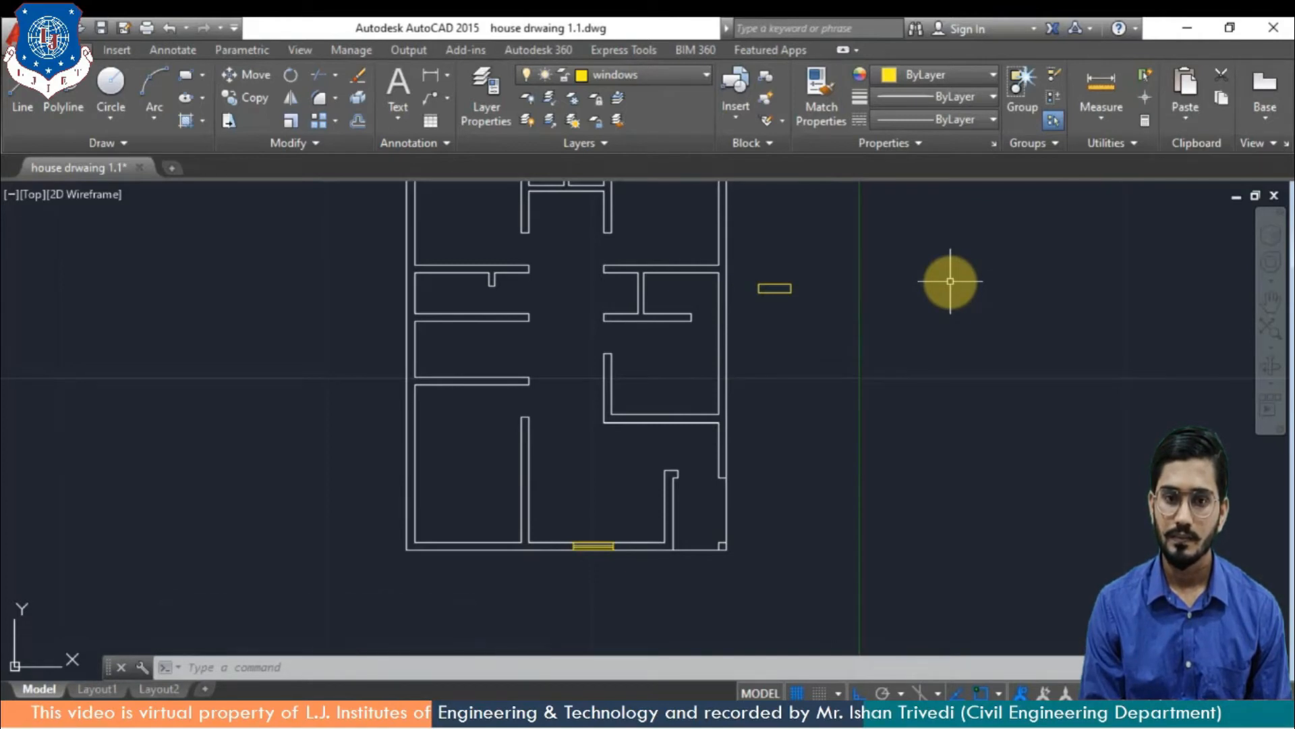
Draw a horizontal line through the new window rectangle, joining the midpoints of its two short sides
{"action": "scroll", "coordinate": [782, 303], "scroll_direction": "up", "scroll_amount": 4}
{"action": "type", "text": "line"}
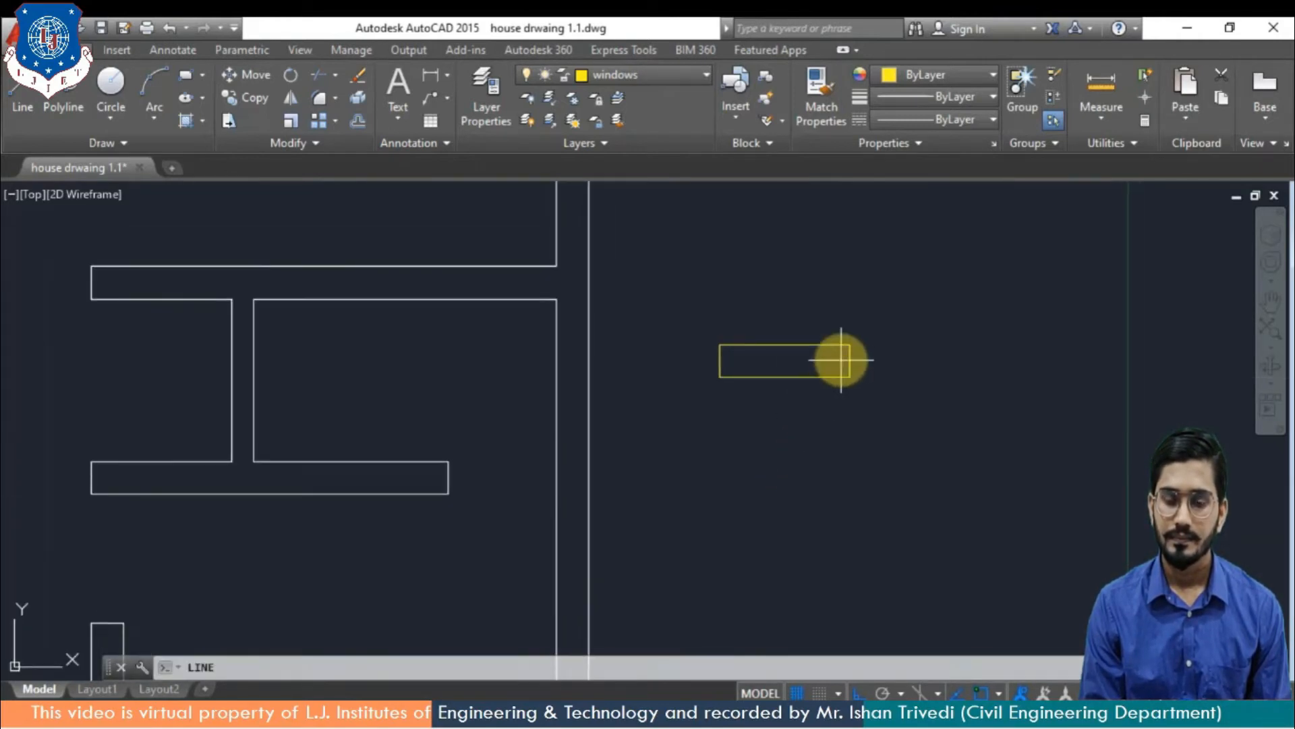
{"action": "key", "text": "Return"}
{"action": "left_click", "coordinate": [845, 360]}
{"action": "left_click", "coordinate": [720, 360]}
{"action": "key", "text": "Return"}
Offset the window's centre line by 0.05 both above and below it
{"action": "type", "text": "o"}
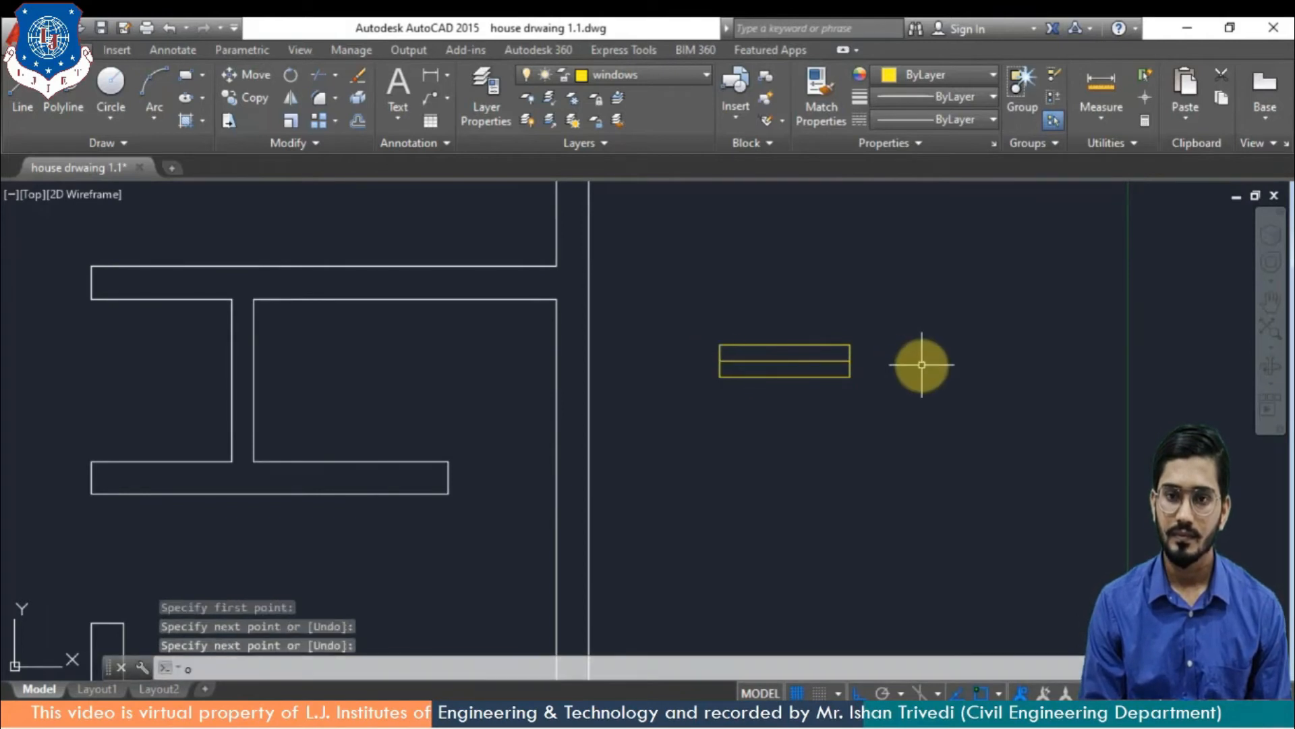
{"action": "type", "text": "ffset"}
{"action": "key", "text": "Return"}
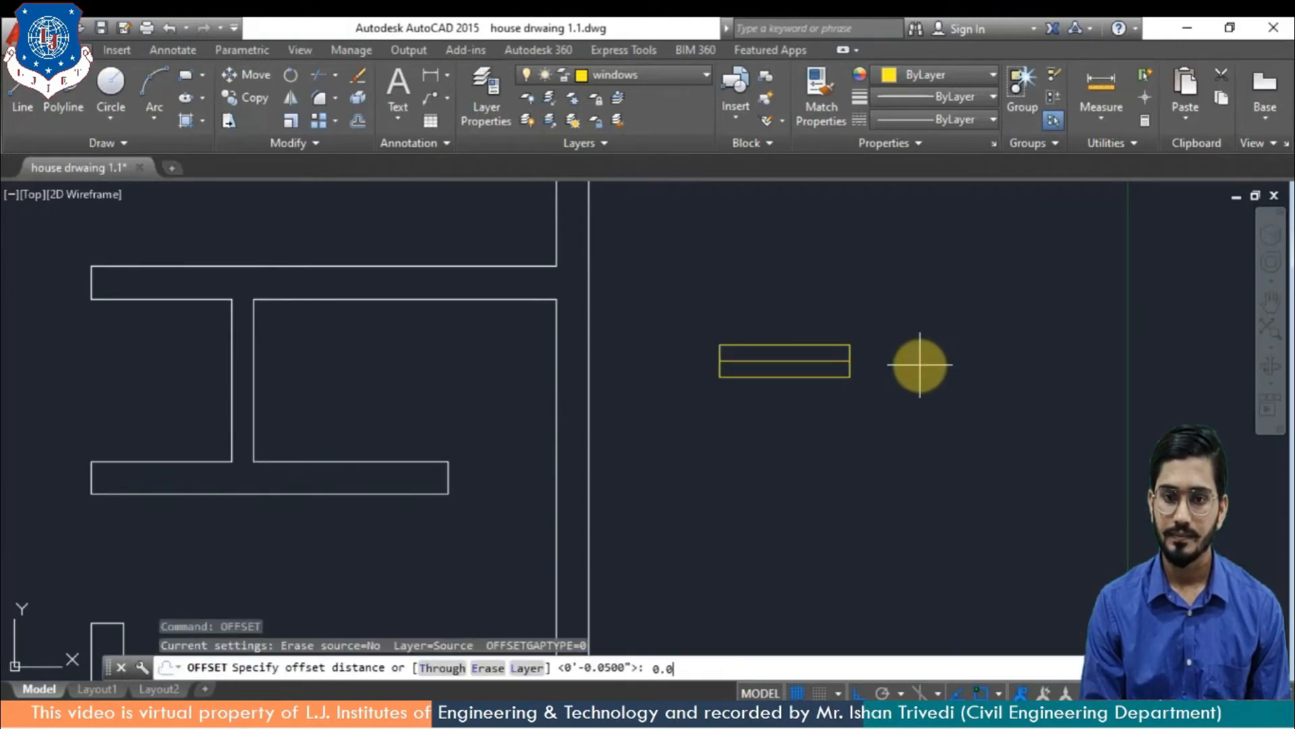
{"action": "type", "text": "0.05"}
{"action": "key", "text": "Return"}
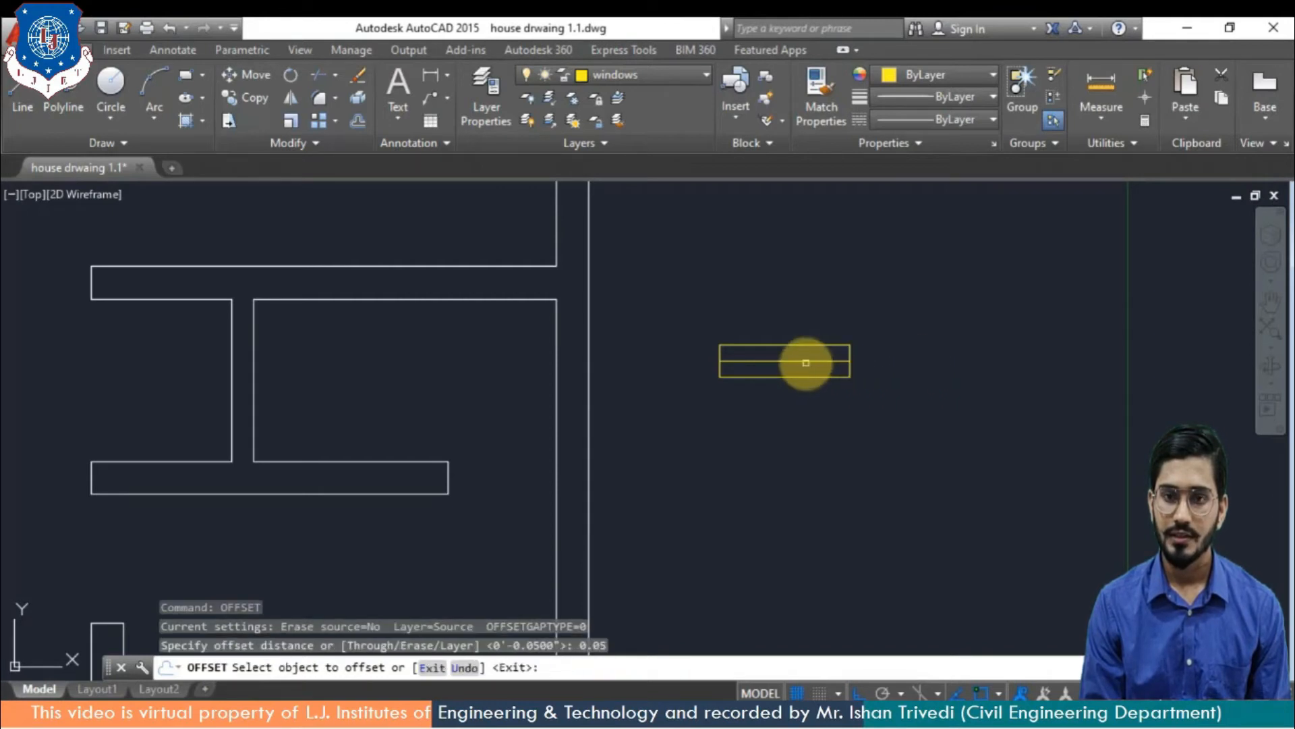
{"action": "left_click", "coordinate": [804, 360]}
{"action": "left_click", "coordinate": [809, 365]}
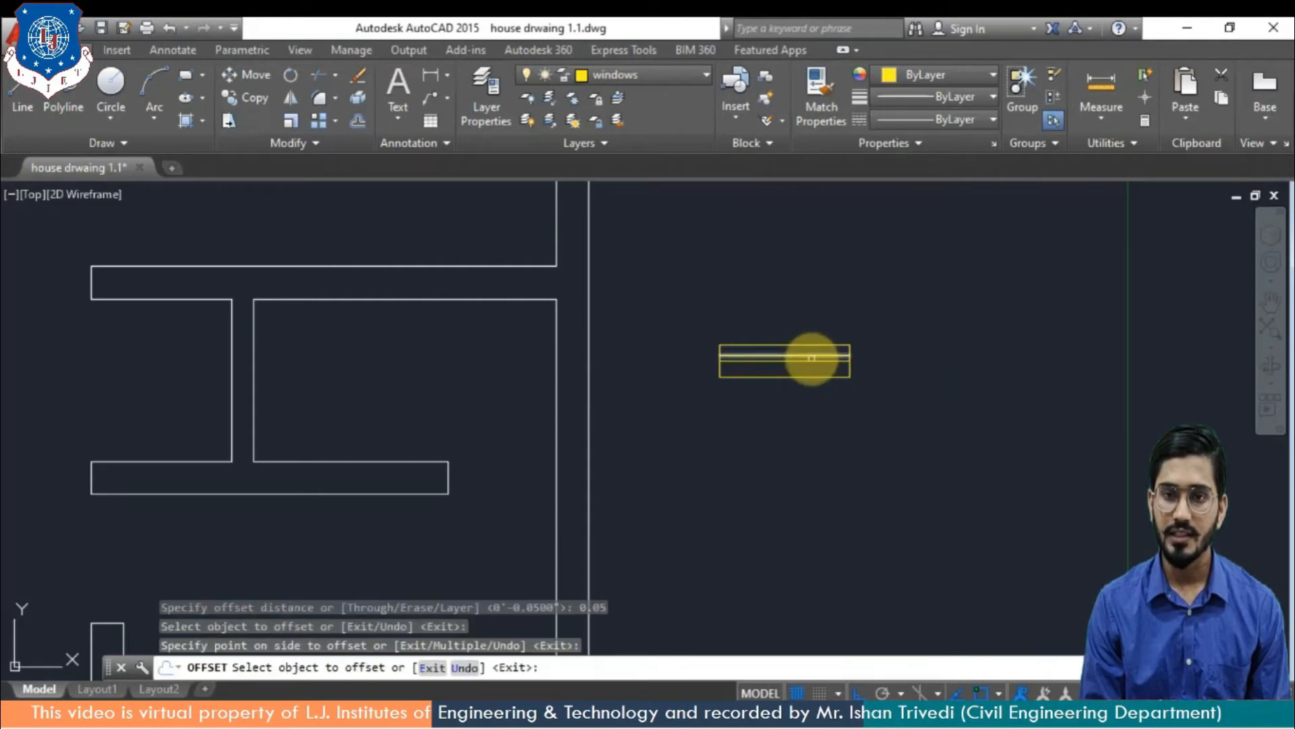
{"action": "left_click", "coordinate": [812, 370]}
{"action": "left_click", "coordinate": [813, 372]}
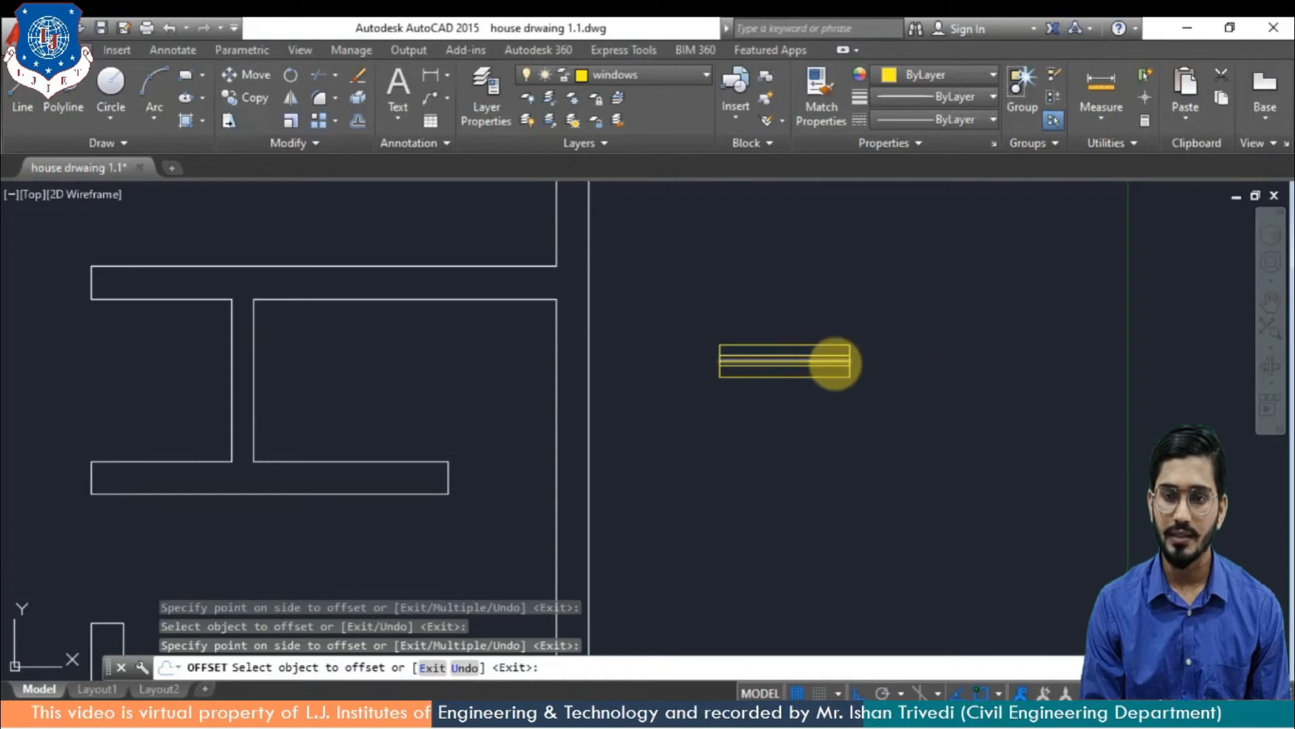
{"action": "key", "text": "Escape"}
Delete the original centre line of the window, keeping the two offset lines
{"action": "scroll", "coordinate": [832, 362], "scroll_direction": "up", "scroll_amount": 4}
{"action": "left_click", "coordinate": [826, 354]}
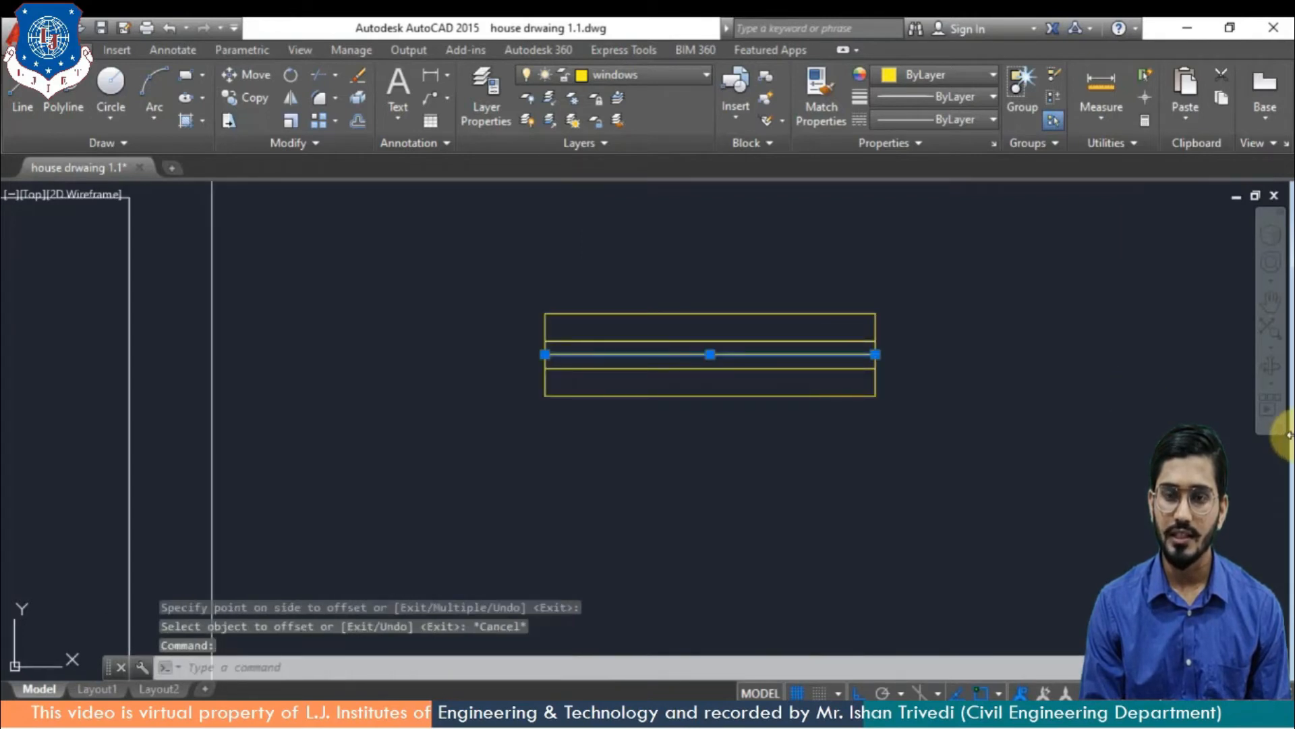
{"action": "key", "text": "Delete"}
Copy the 1.2 window from its upper edge's midpoint into the middle of the lower-left room's bottom wall
{"action": "scroll", "coordinate": [991, 459], "scroll_direction": "down", "scroll_amount": 2}
{"action": "scroll", "coordinate": [947, 443], "scroll_direction": "down", "scroll_amount": 6}
{"action": "mouse_move", "coordinate": [958, 522]}
{"action": "middle_mouse_down"}
{"action": "mouse_move", "coordinate": [937, 341]}
{"action": "mouse_move", "coordinate": [824, 354]}
{"action": "mouse_move", "coordinate": [770, 440]}
{"action": "mouse_move", "coordinate": [844, 442]}
{"action": "mouse_move", "coordinate": [861, 402]}
{"action": "middle_mouse_up"}
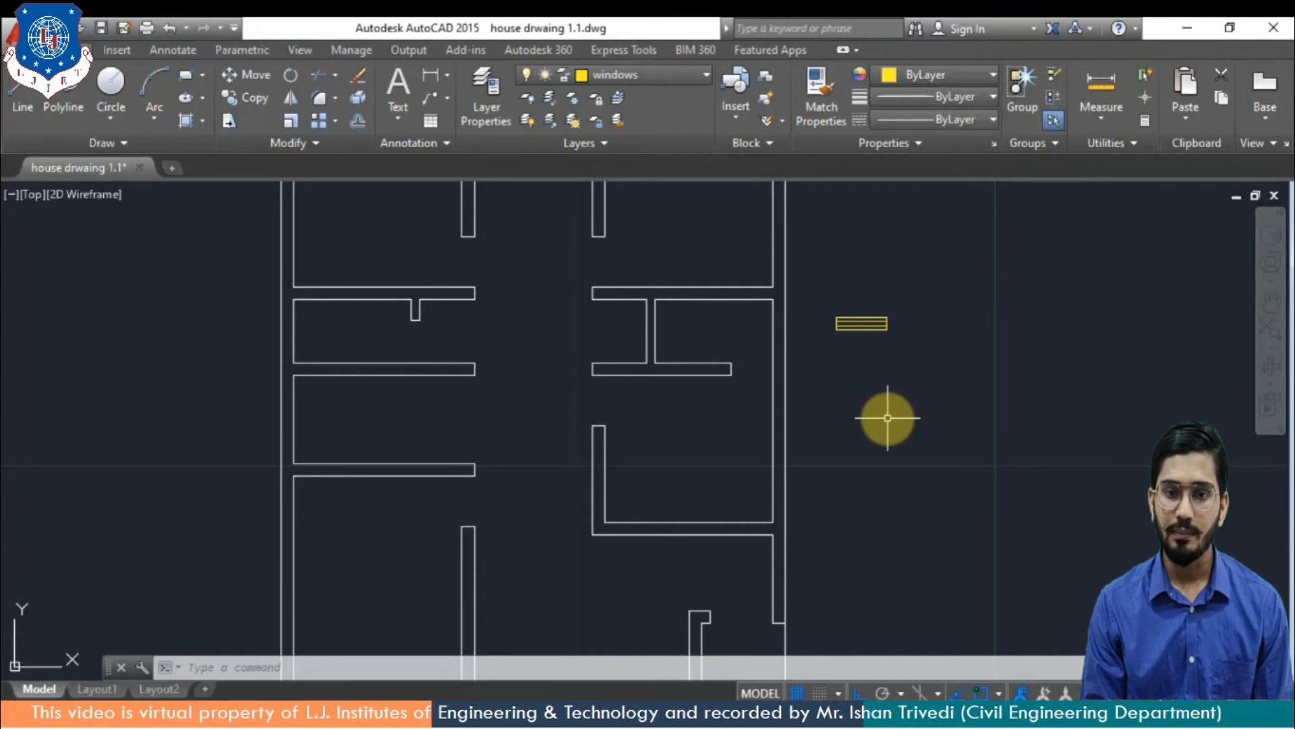
{"action": "type", "text": "copy"}
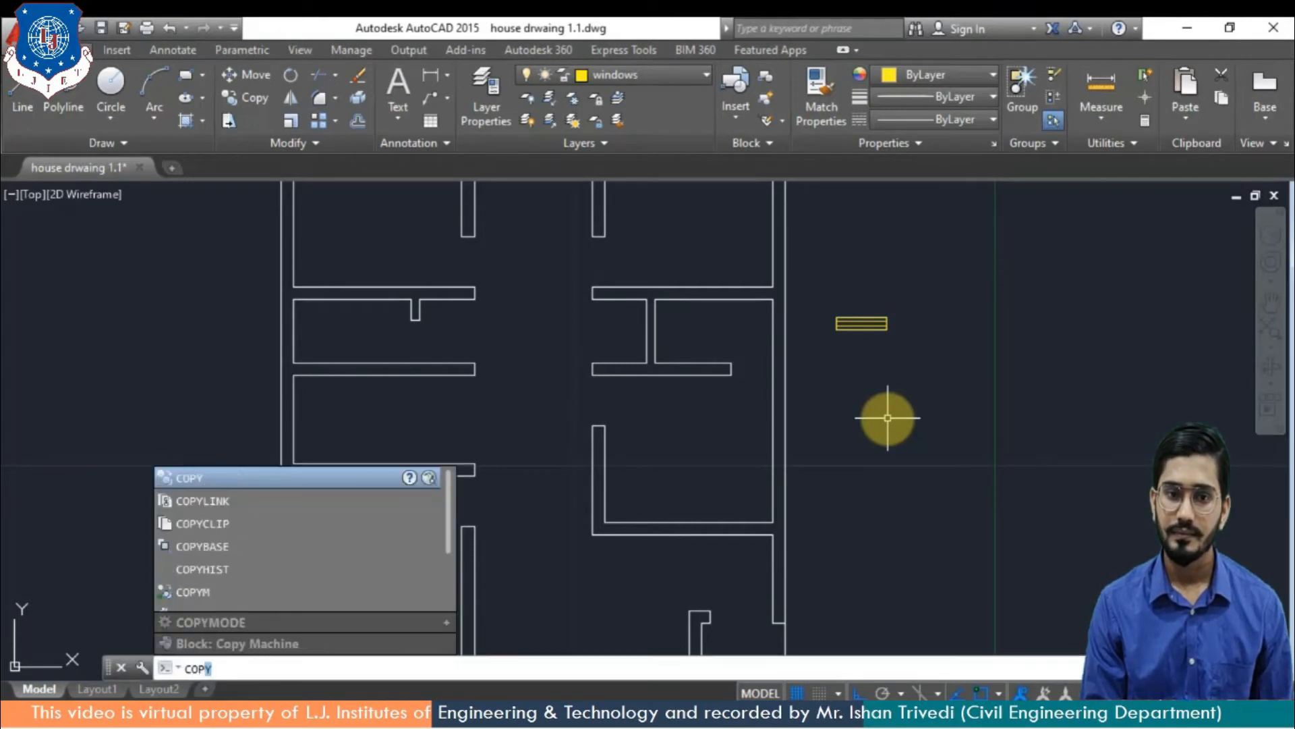
{"action": "key", "text": "Return"}
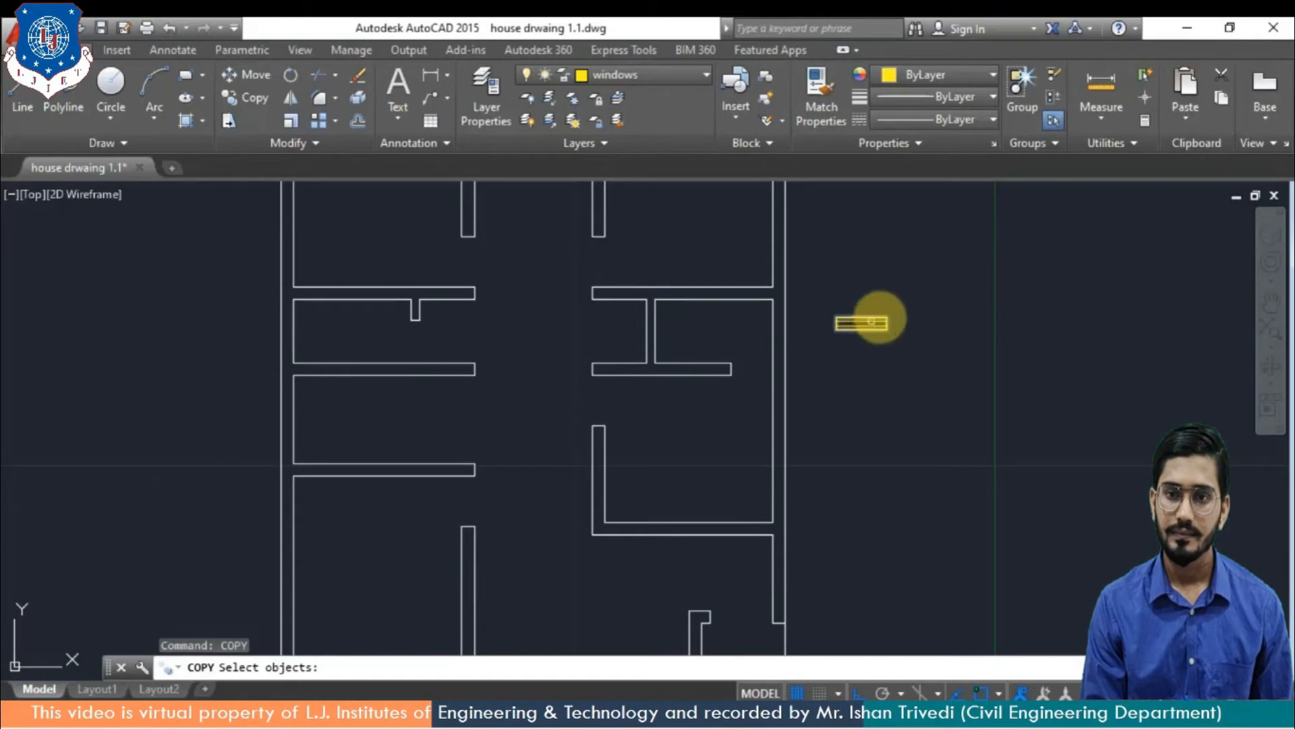
{"action": "left_click", "coordinate": [897, 300]}
{"action": "left_click", "coordinate": [808, 355]}
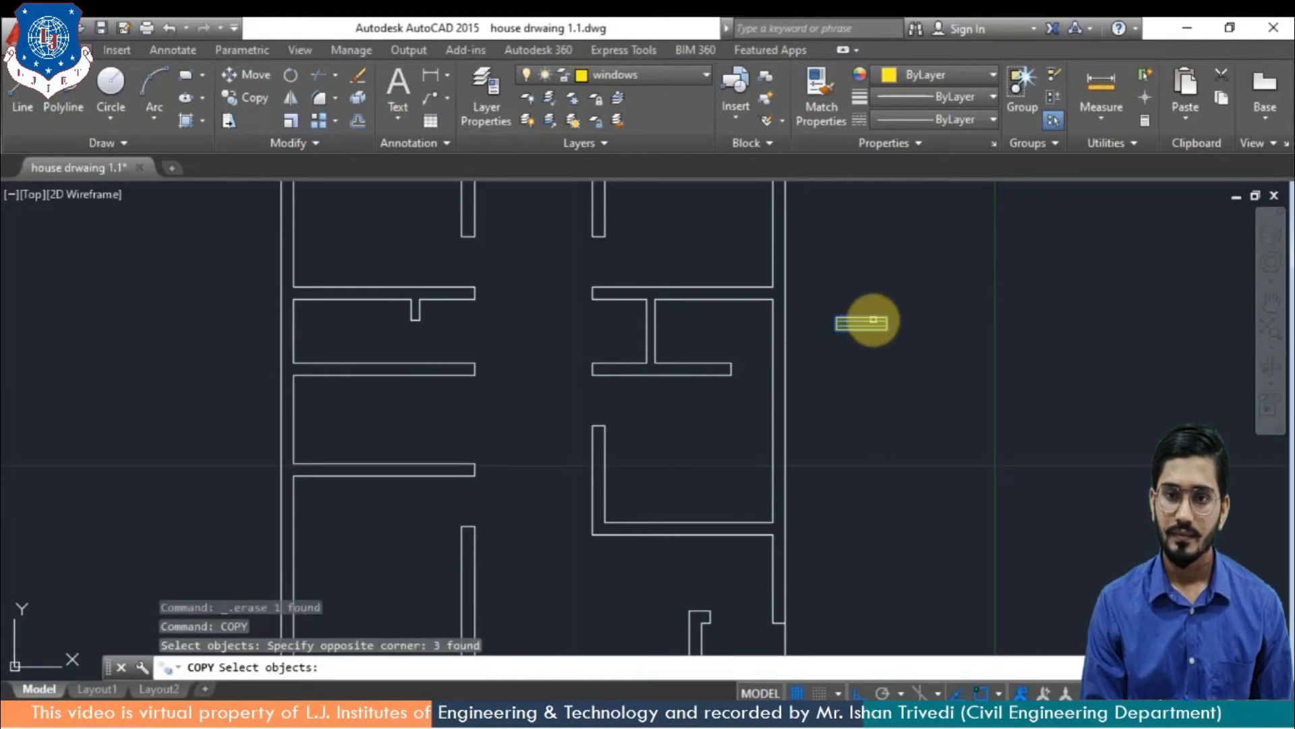
{"action": "key", "text": "Return"}
{"action": "left_click", "coordinate": [862, 317]}
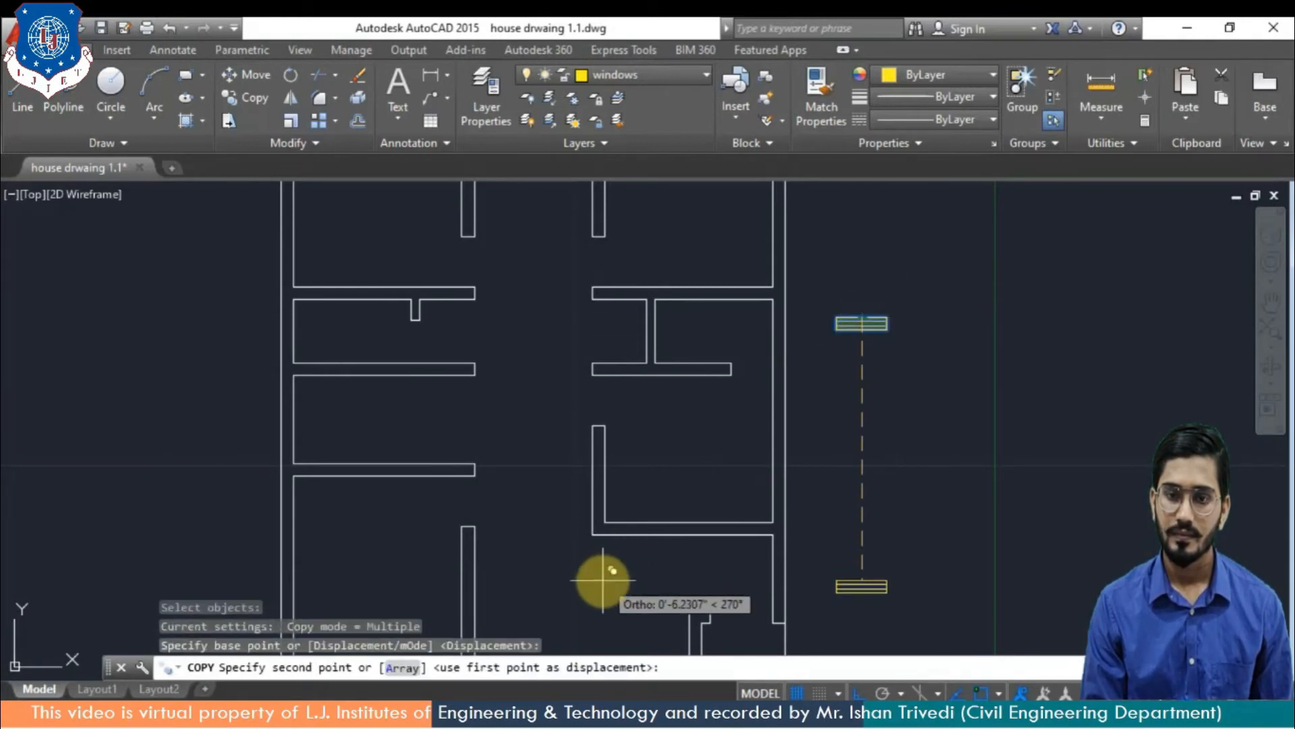
{"action": "middle_click_drag", "start_coordinate": [601, 581], "coordinate": [1051, 369]}
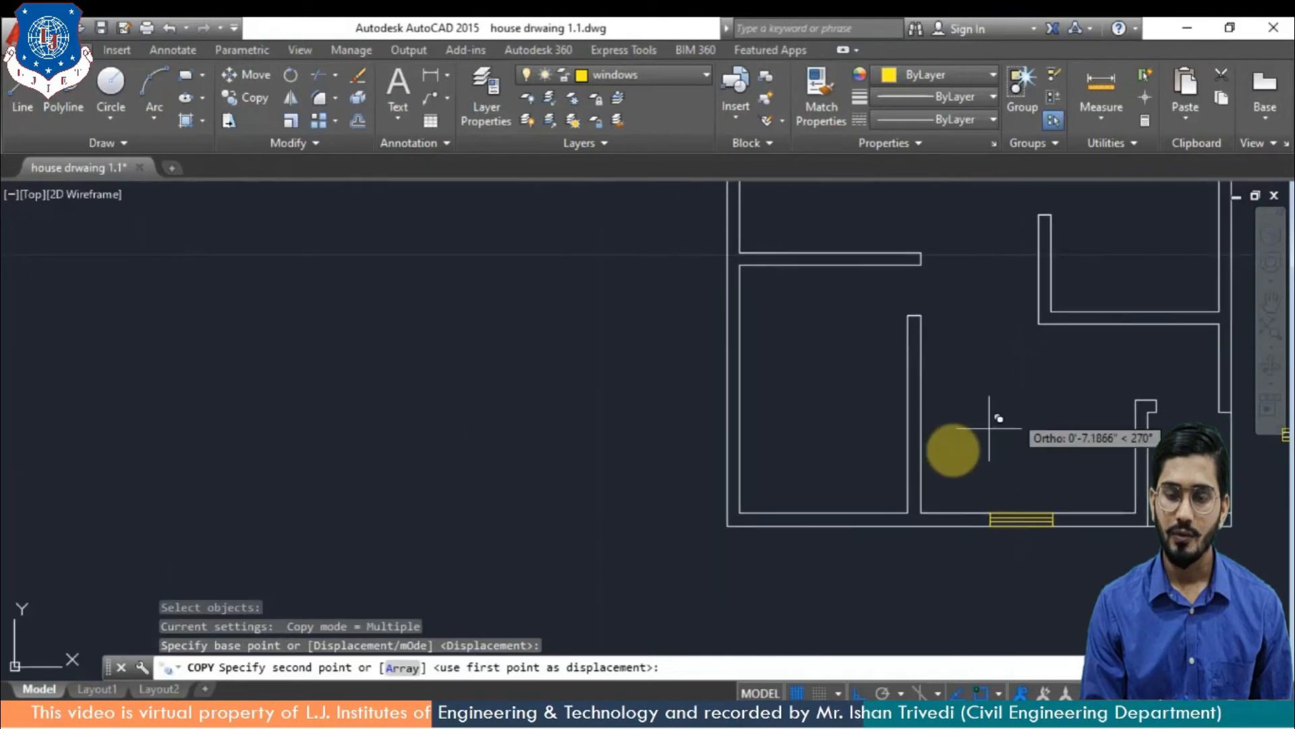
{"action": "scroll", "coordinate": [824, 505], "scroll_direction": "up", "scroll_amount": 2}
{"action": "left_click", "coordinate": [820, 518]}
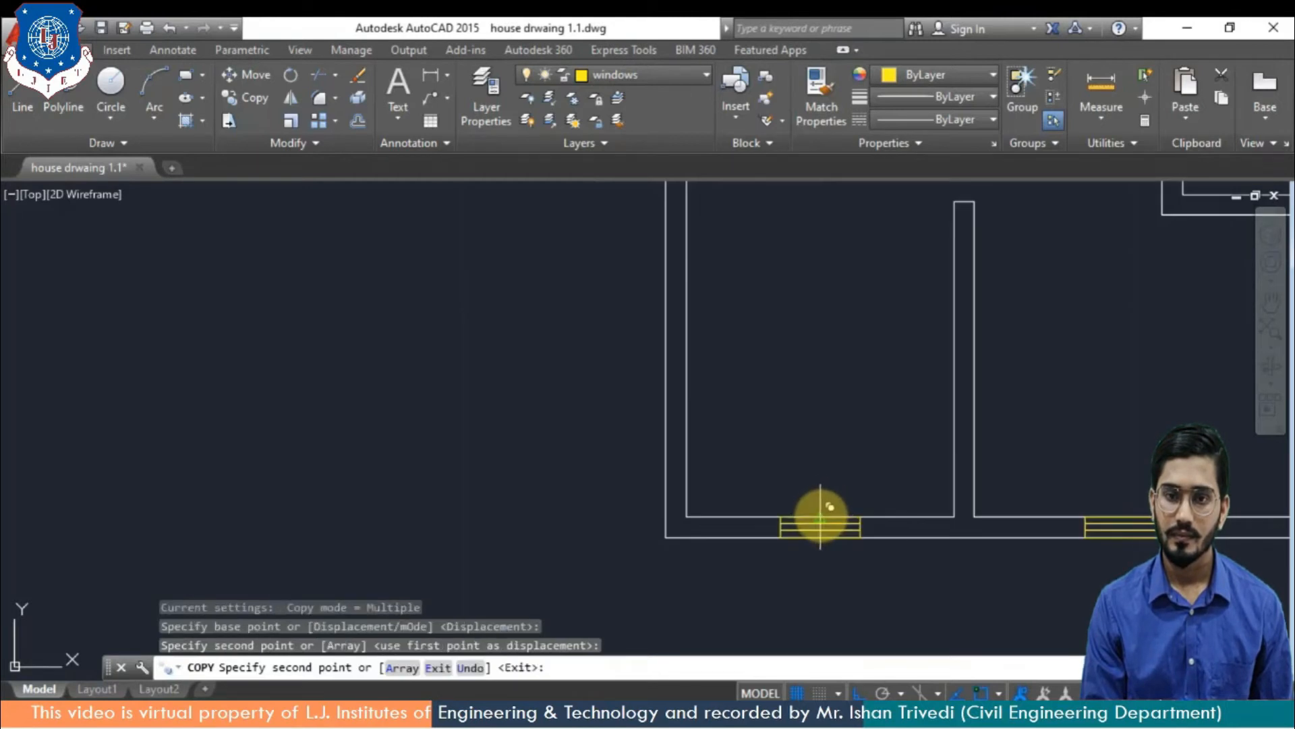
{"action": "scroll", "coordinate": [998, 503], "scroll_direction": "down", "scroll_amount": 2}
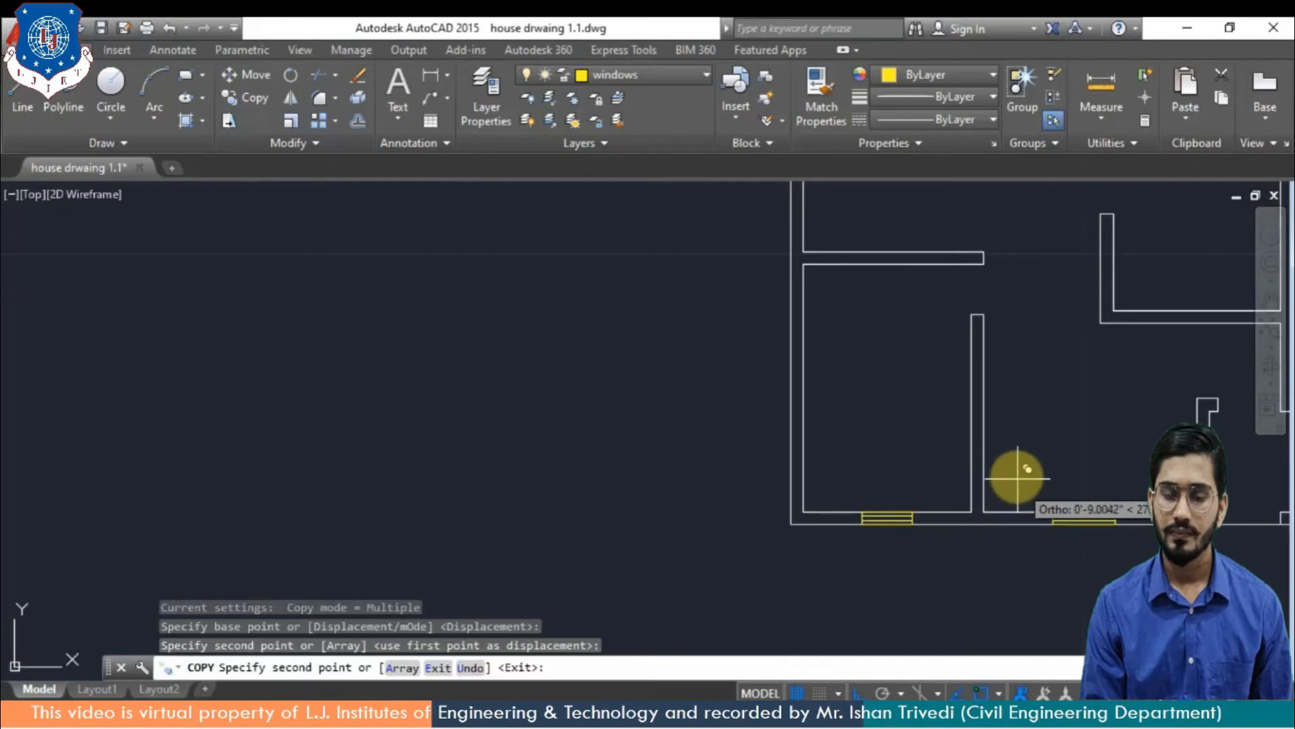
{"action": "left_click", "coordinate": [1013, 476]}
{"action": "middle_click_drag", "start_coordinate": [1013, 476], "coordinate": [818, 538]}
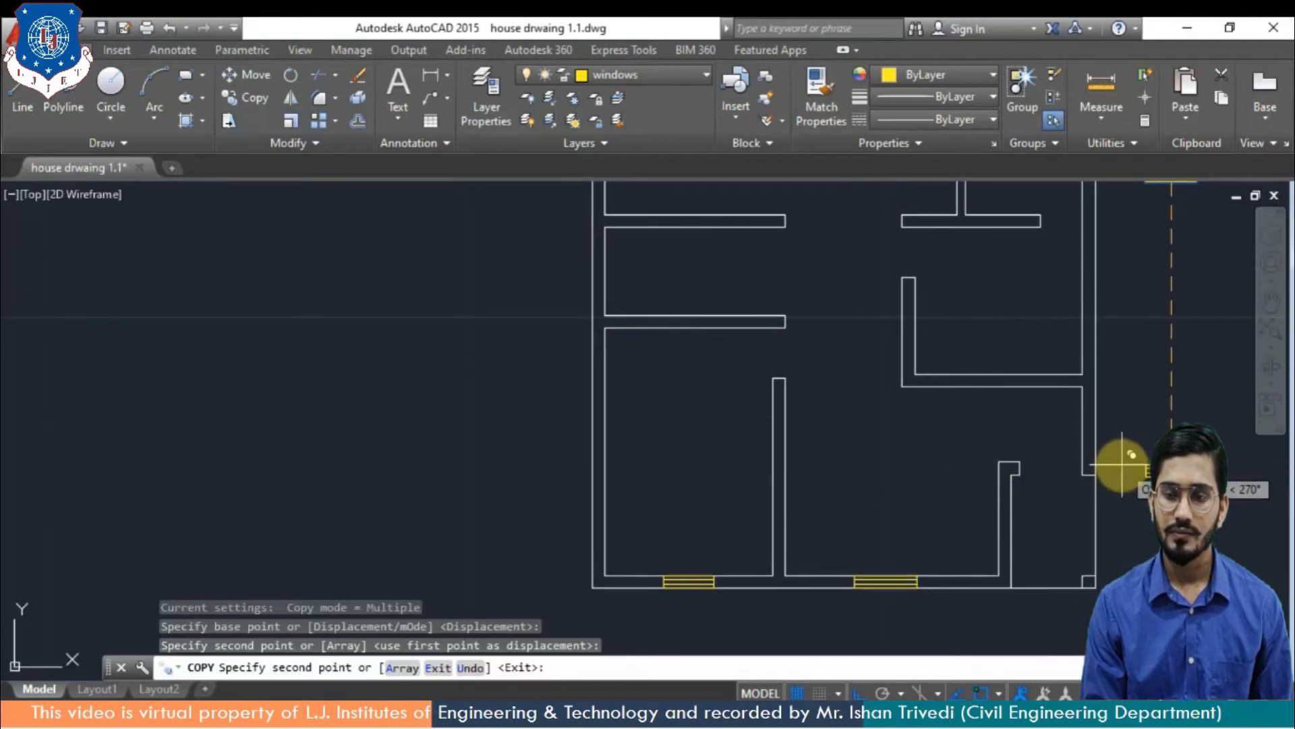
{"action": "mouse_move", "coordinate": [1171, 343]}
{"action": "middle_mouse_down"}
{"action": "mouse_move", "coordinate": [1114, 419]}
{"action": "mouse_move", "coordinate": [1011, 410]}
{"action": "middle_mouse_up"}
{"action": "key", "text": "Return"}
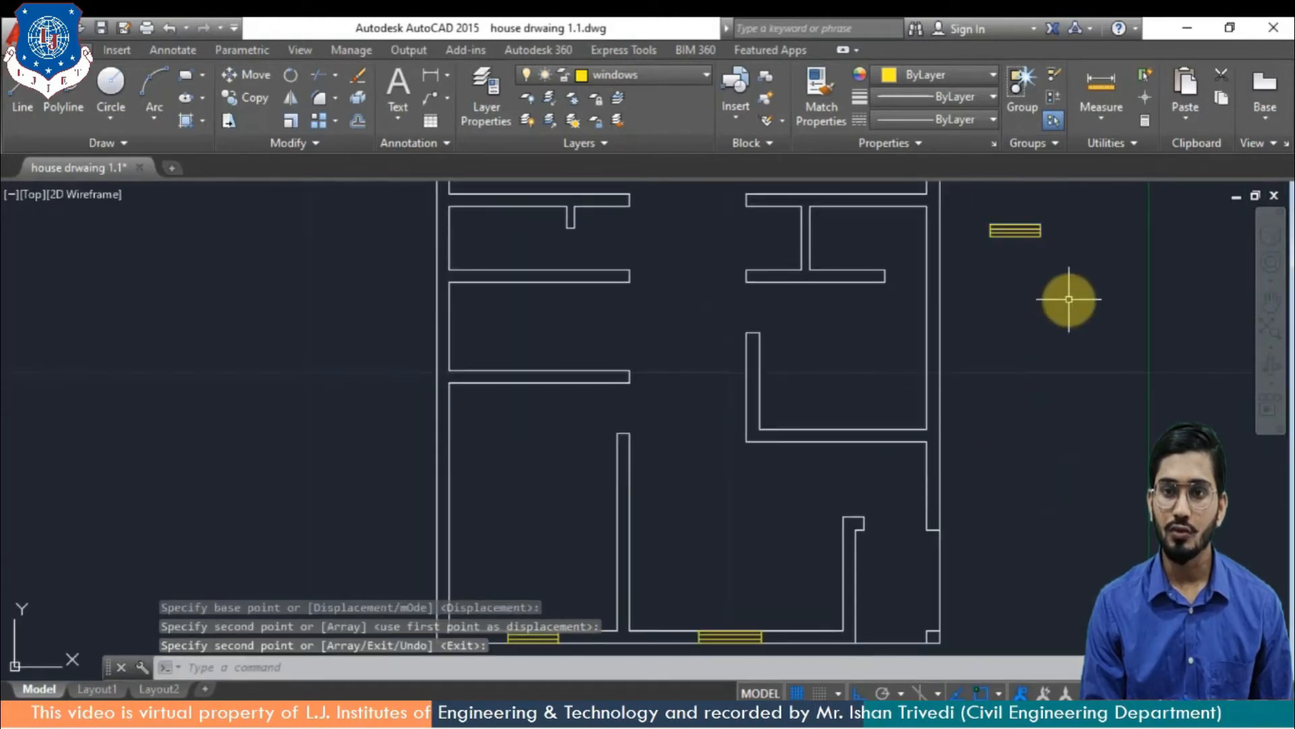
Rotate the loose 1.2 window beside the plan 90° counterclockwise about its lower-left corner
{"action": "type", "text": "ro"}
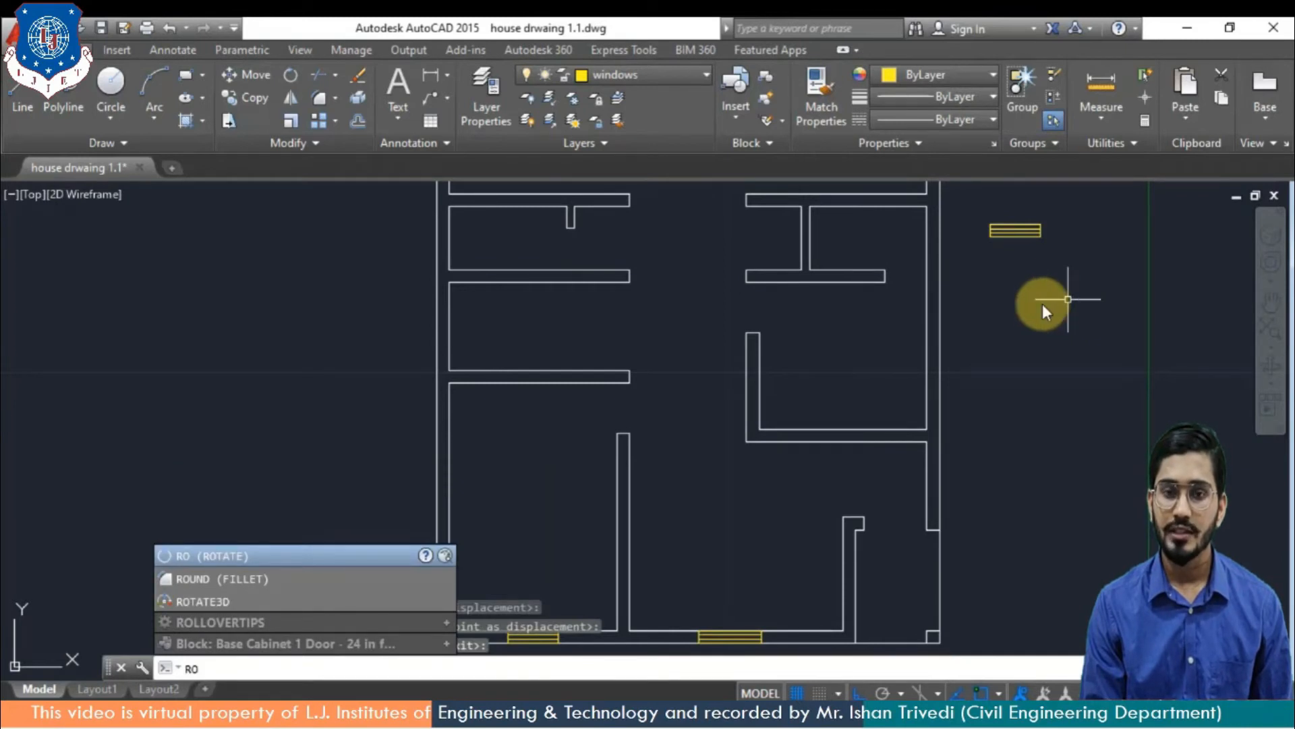
{"action": "key", "text": "Return"}
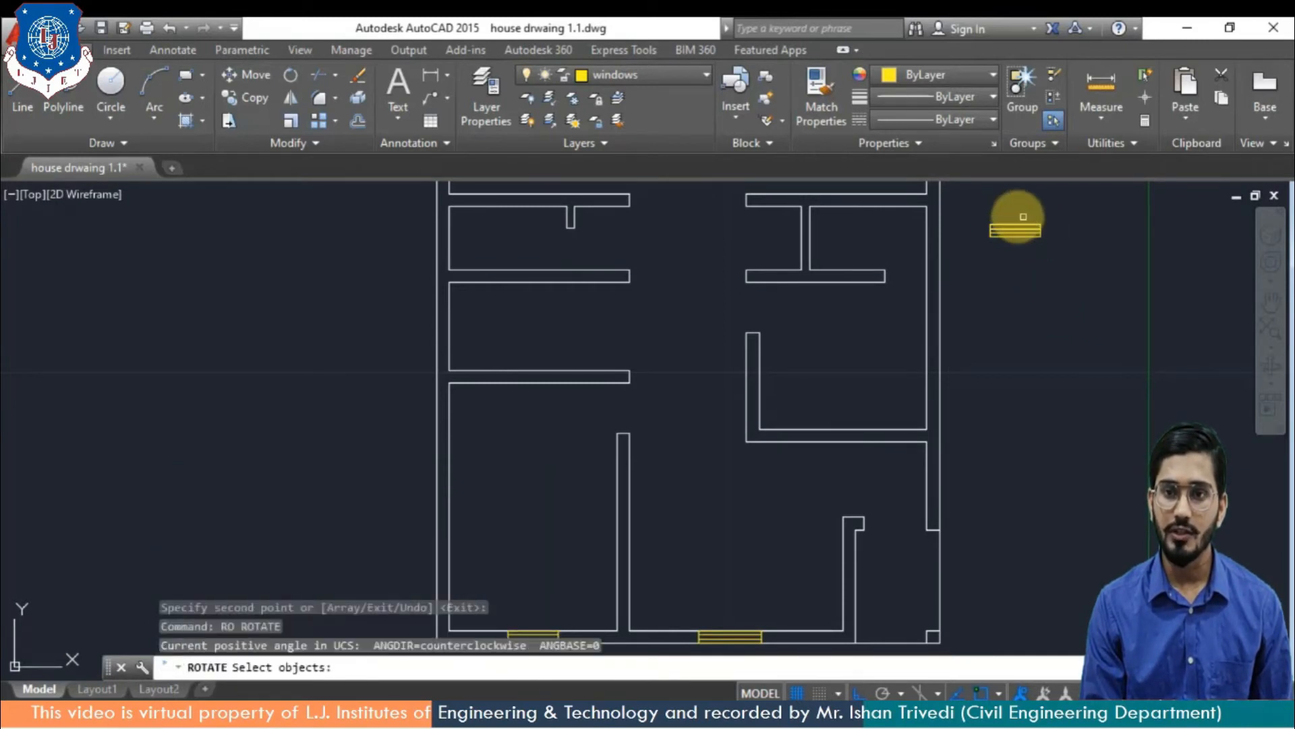
{"action": "left_click", "coordinate": [979, 216]}
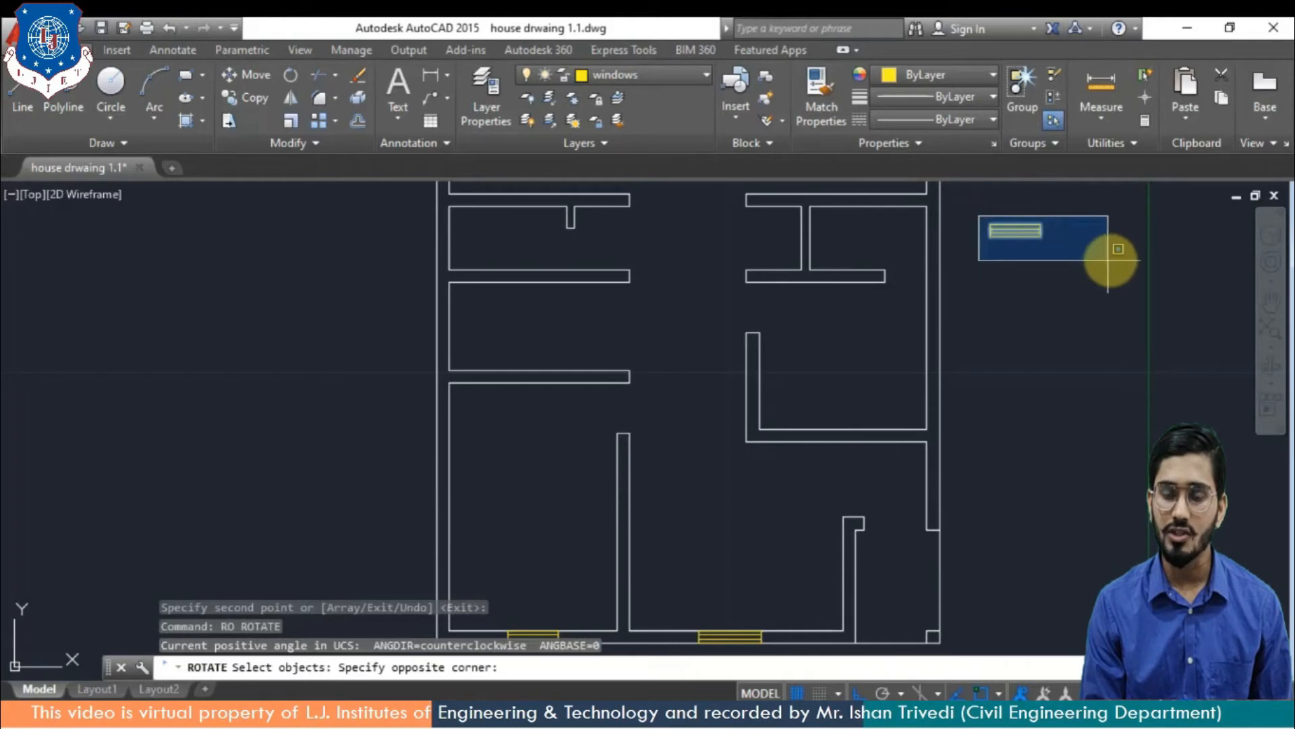
{"action": "left_click", "coordinate": [1110, 258]}
{"action": "key", "text": "Return"}
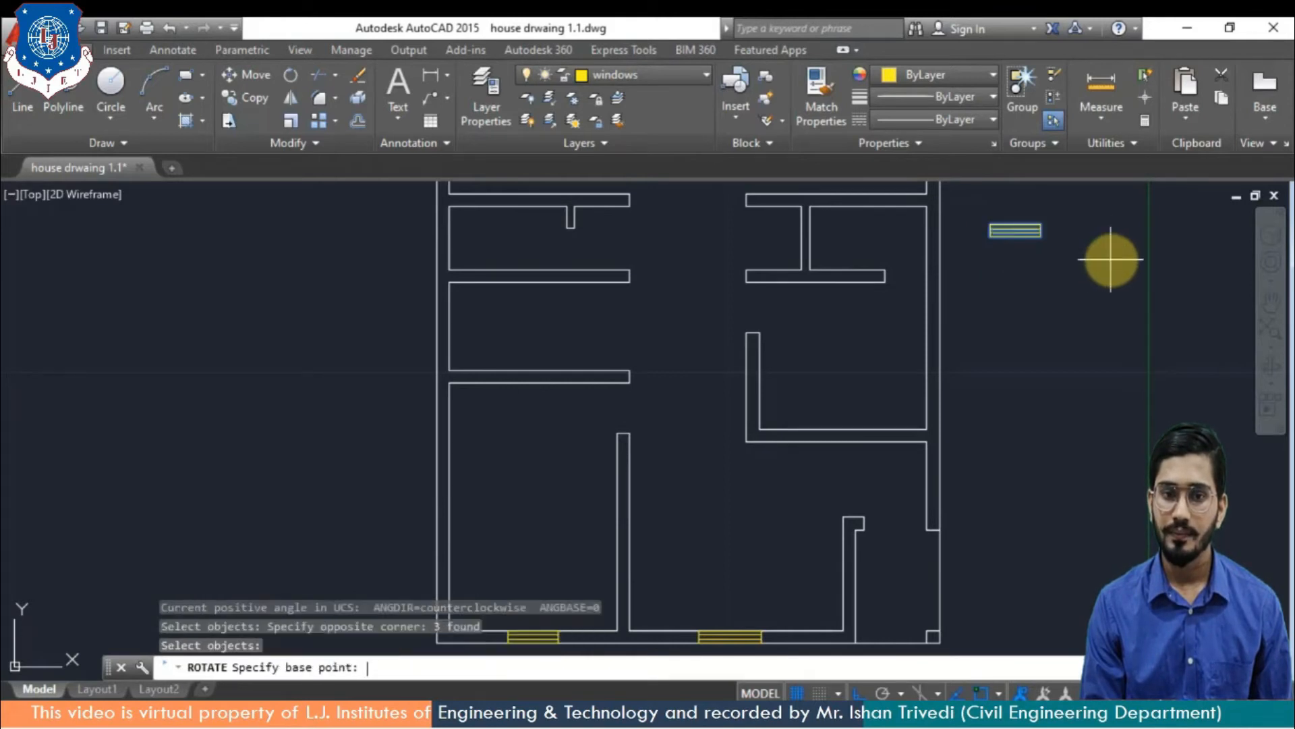
{"action": "left_click", "coordinate": [990, 236]}
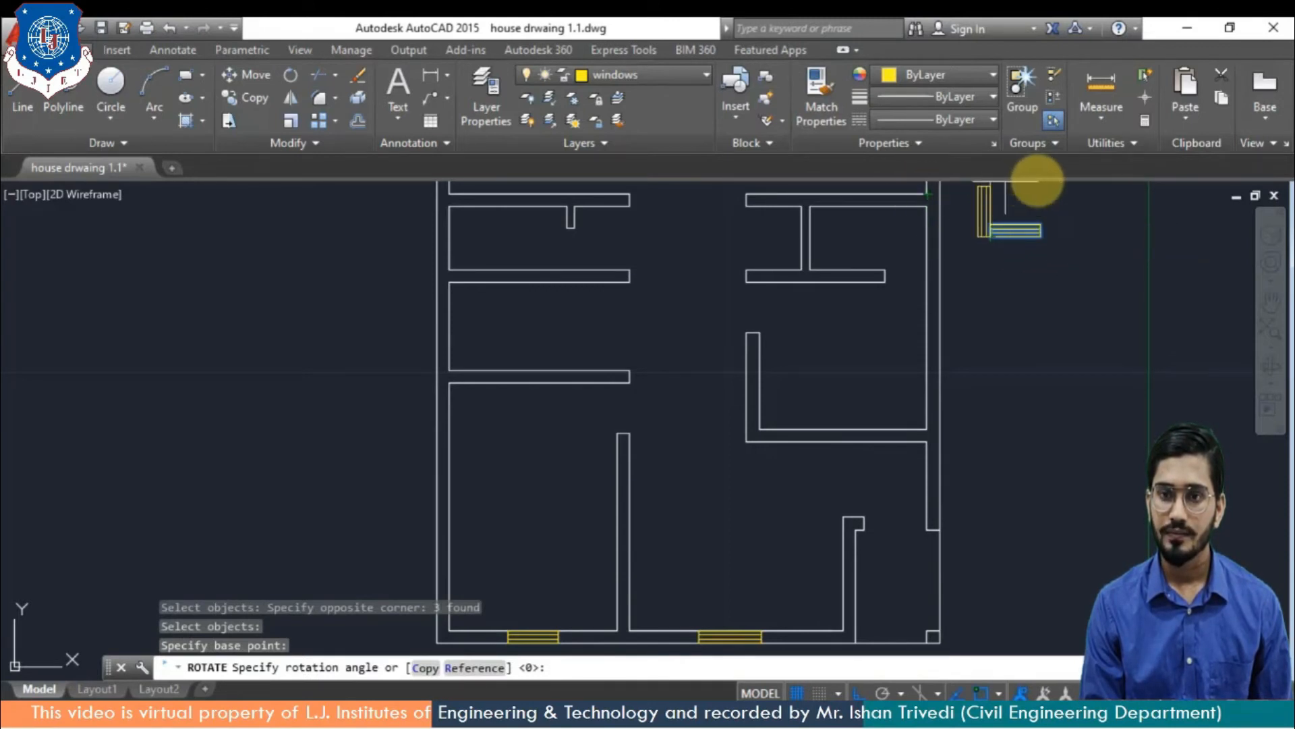
{"action": "middle_click_drag", "start_coordinate": [1020, 370], "coordinate": [994, 487]}
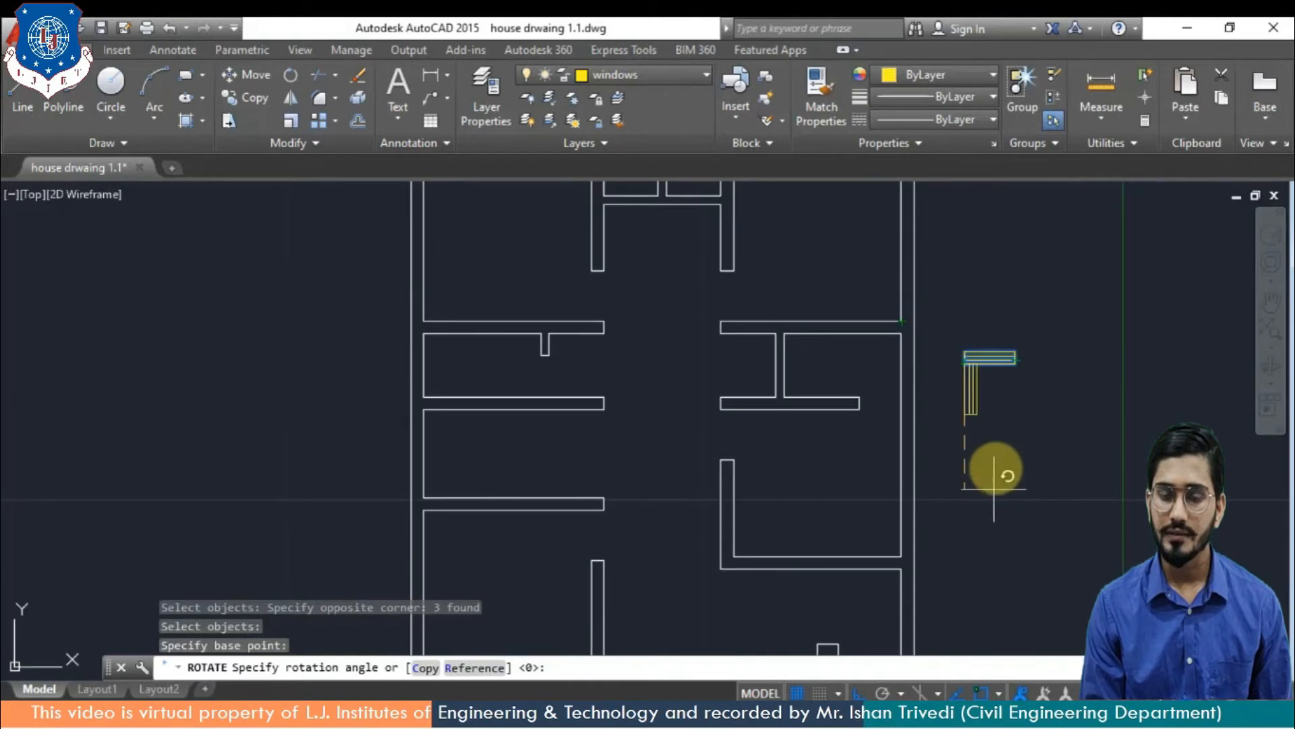
{"action": "left_click", "coordinate": [979, 260]}
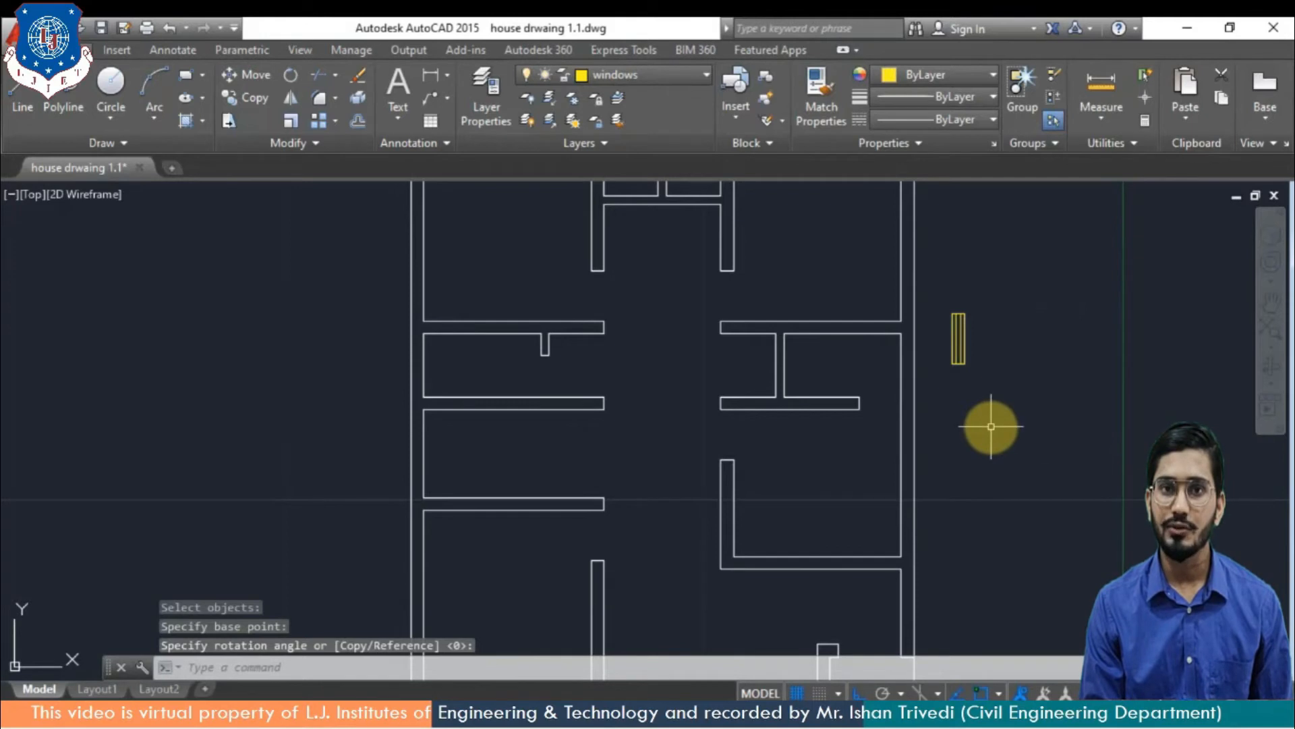
Copy the vertical 1.2 window from its right edge's midpoint into the middle of the lower-left room's left exterior wall
{"action": "type", "text": "co"}
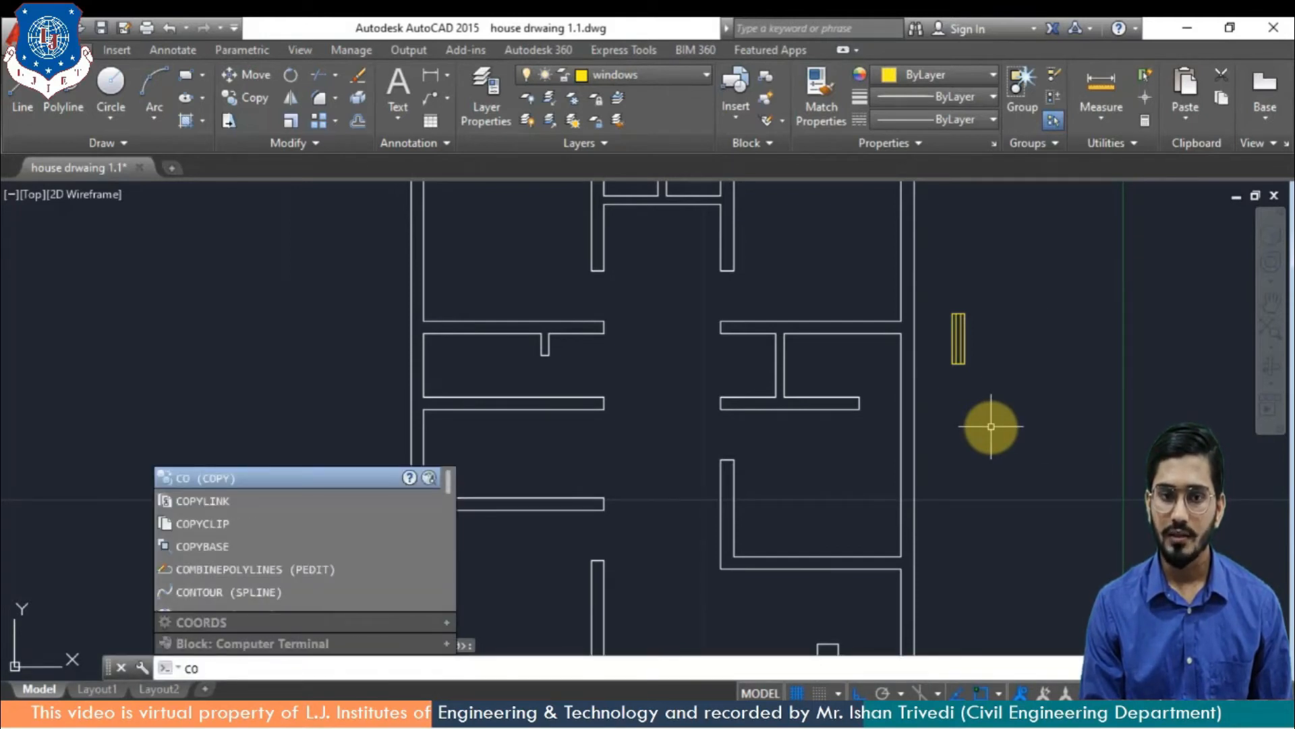
{"action": "type", "text": "p"}
{"action": "key", "text": "Return"}
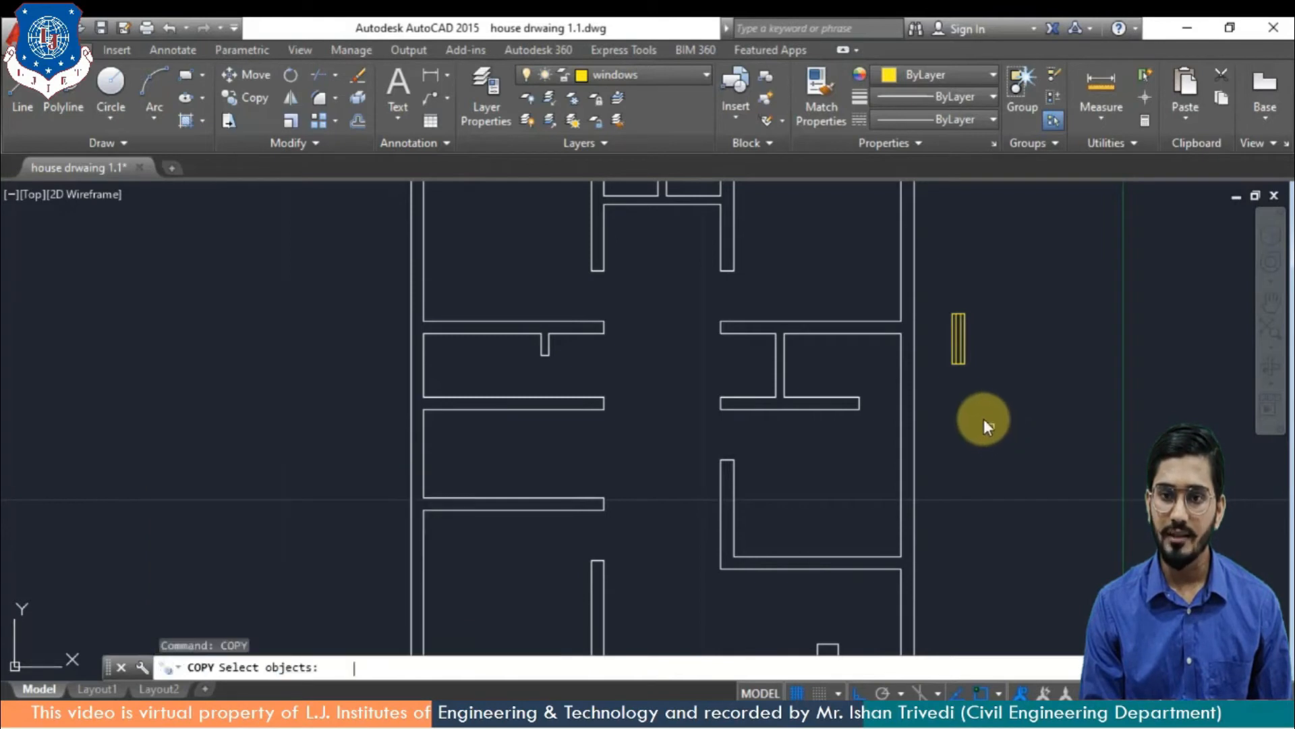
{"action": "left_click", "coordinate": [935, 299]}
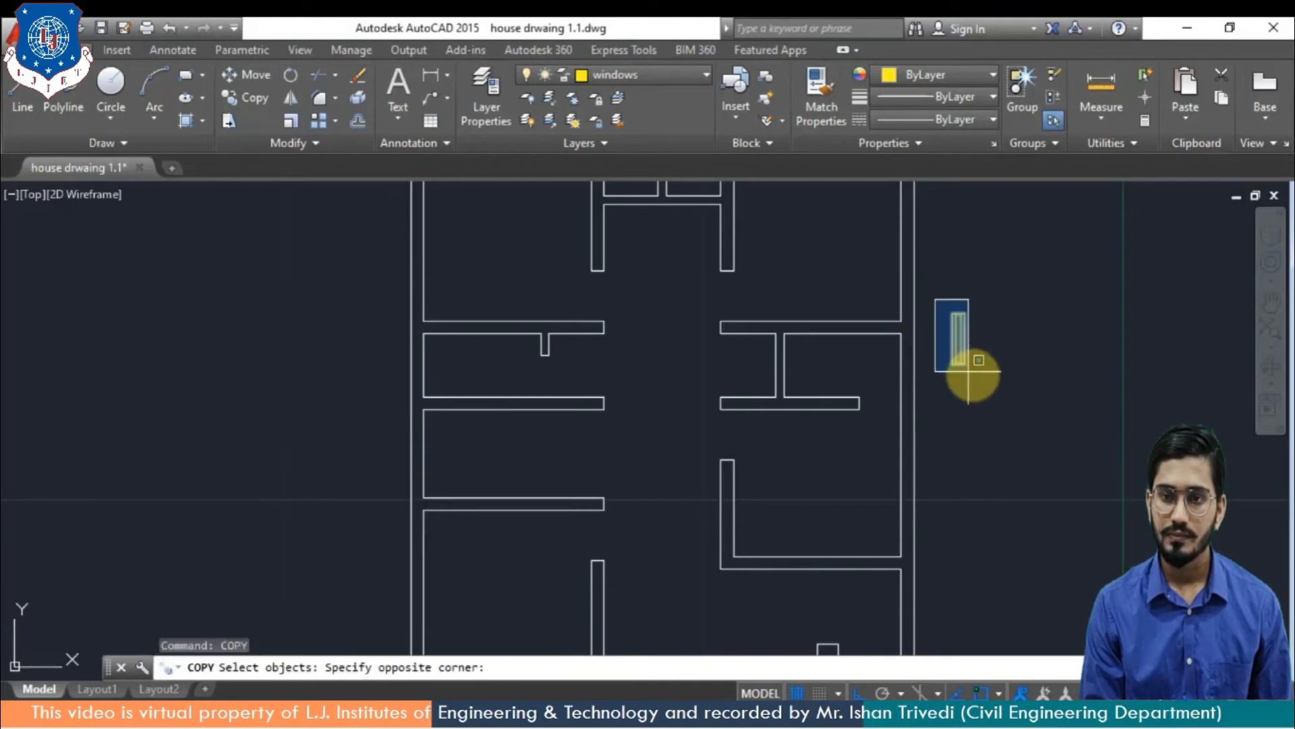
{"action": "left_click", "coordinate": [1017, 391]}
{"action": "key", "text": "Return"}
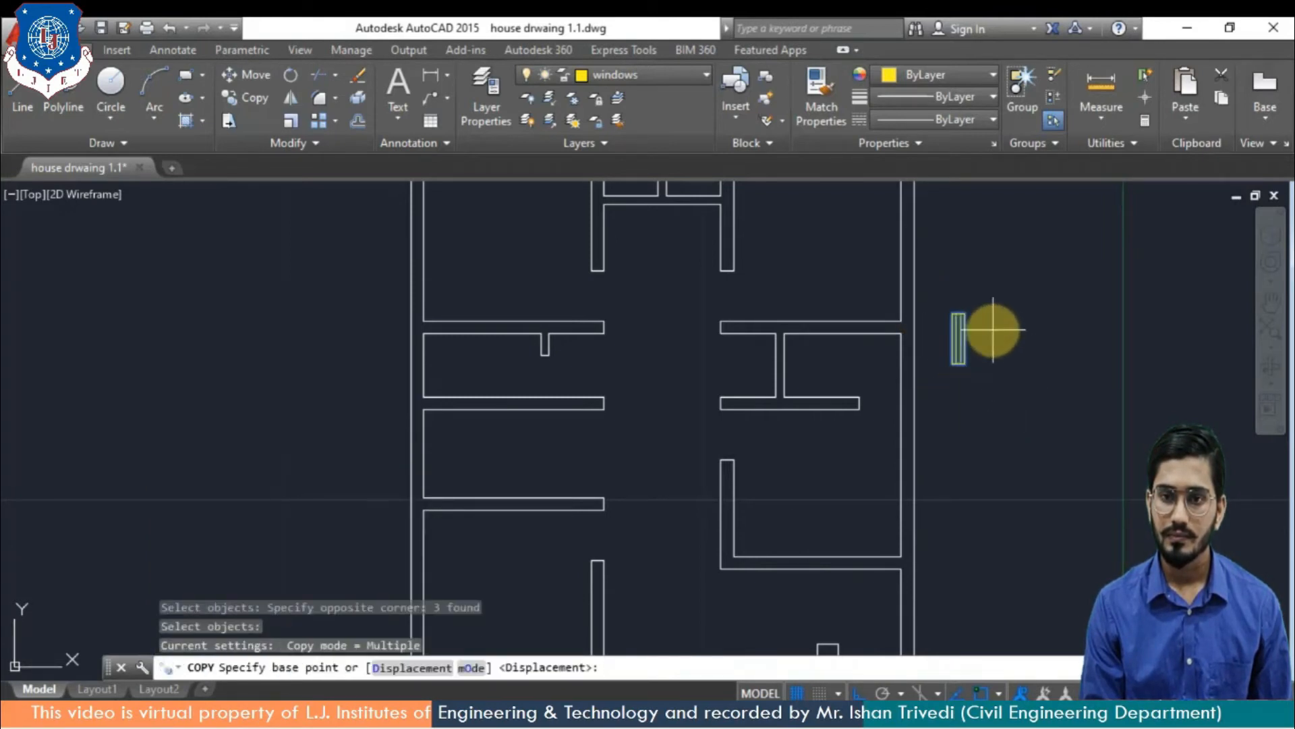
{"action": "left_click", "coordinate": [965, 338]}
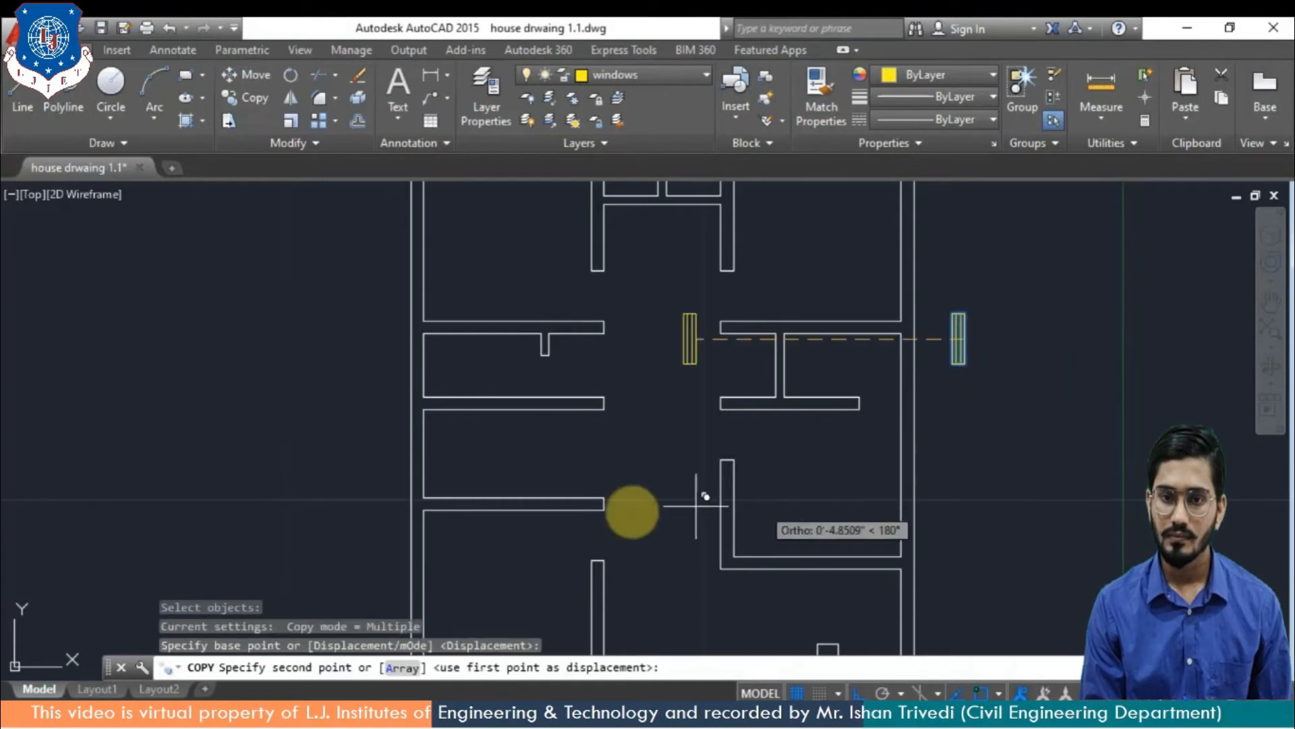
{"action": "mouse_move", "coordinate": [477, 593]}
{"action": "middle_mouse_down"}
{"action": "mouse_move", "coordinate": [594, 353]}
{"action": "mouse_move", "coordinate": [571, 349]}
{"action": "middle_mouse_up"}
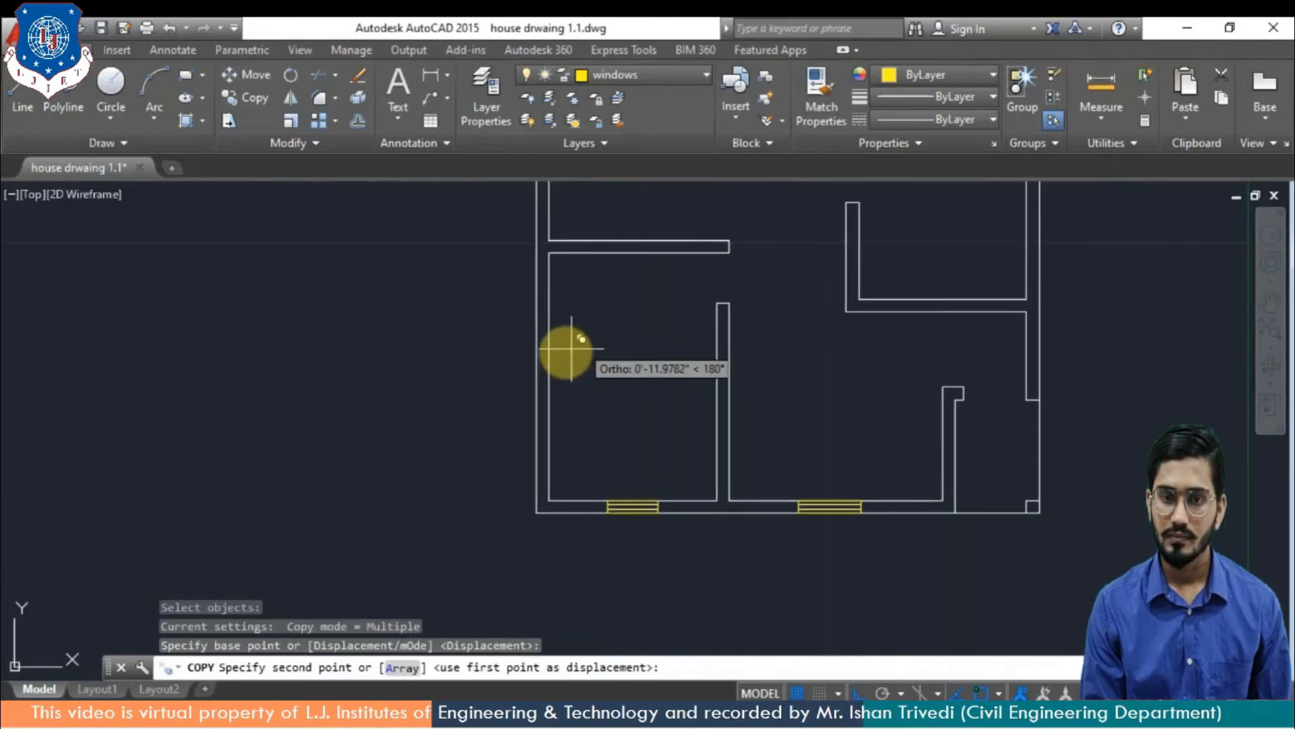
{"action": "left_click", "coordinate": [549, 377]}
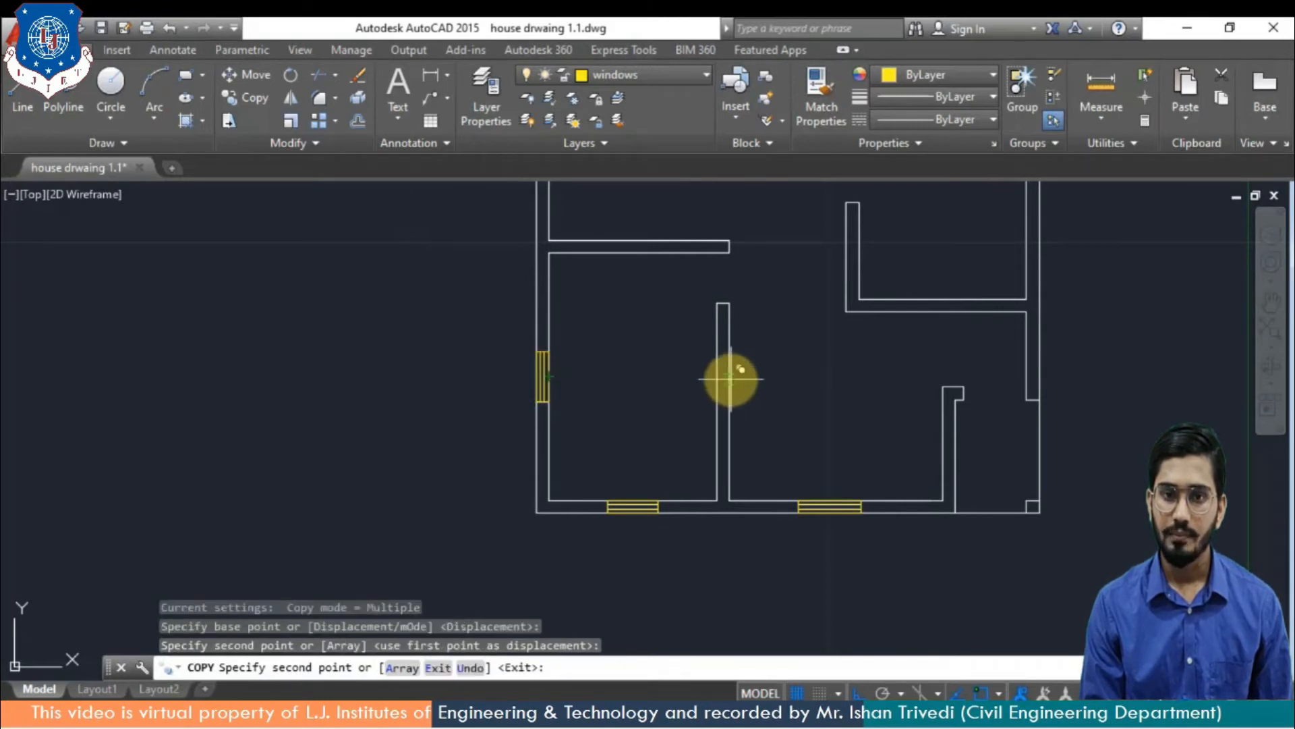
{"action": "key", "text": "Return"}
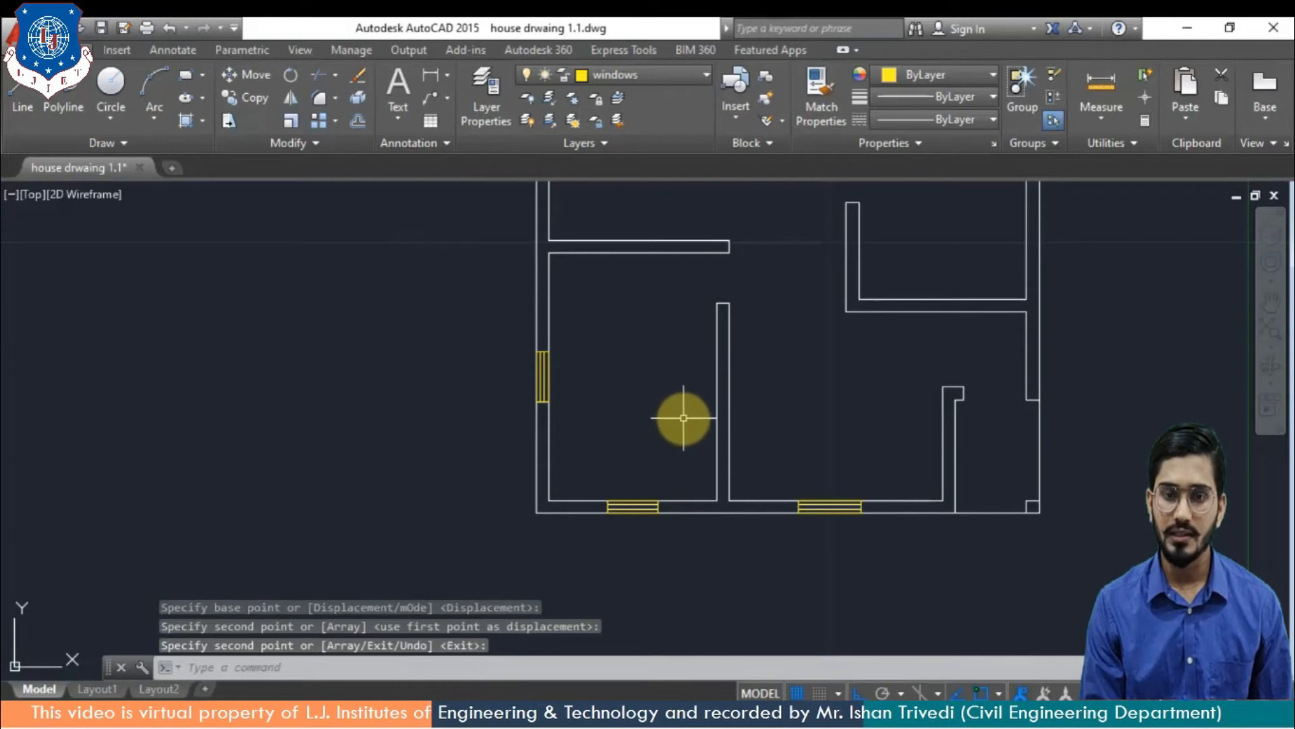
{"action": "scroll", "coordinate": [652, 424], "scroll_direction": "down", "scroll_amount": 3}
{"action": "mouse_move", "coordinate": [651, 419]}
{"action": "middle_mouse_down"}
{"action": "mouse_move", "coordinate": [650, 396]}
{"action": "mouse_move", "coordinate": [458, 398]}
{"action": "mouse_move", "coordinate": [515, 405]}
{"action": "mouse_move", "coordinate": [506, 427]}
{"action": "mouse_move", "coordinate": [492, 408]}
{"action": "middle_mouse_up"}
{"action": "scroll", "coordinate": [457, 398], "scroll_direction": "up", "scroll_amount": 2}
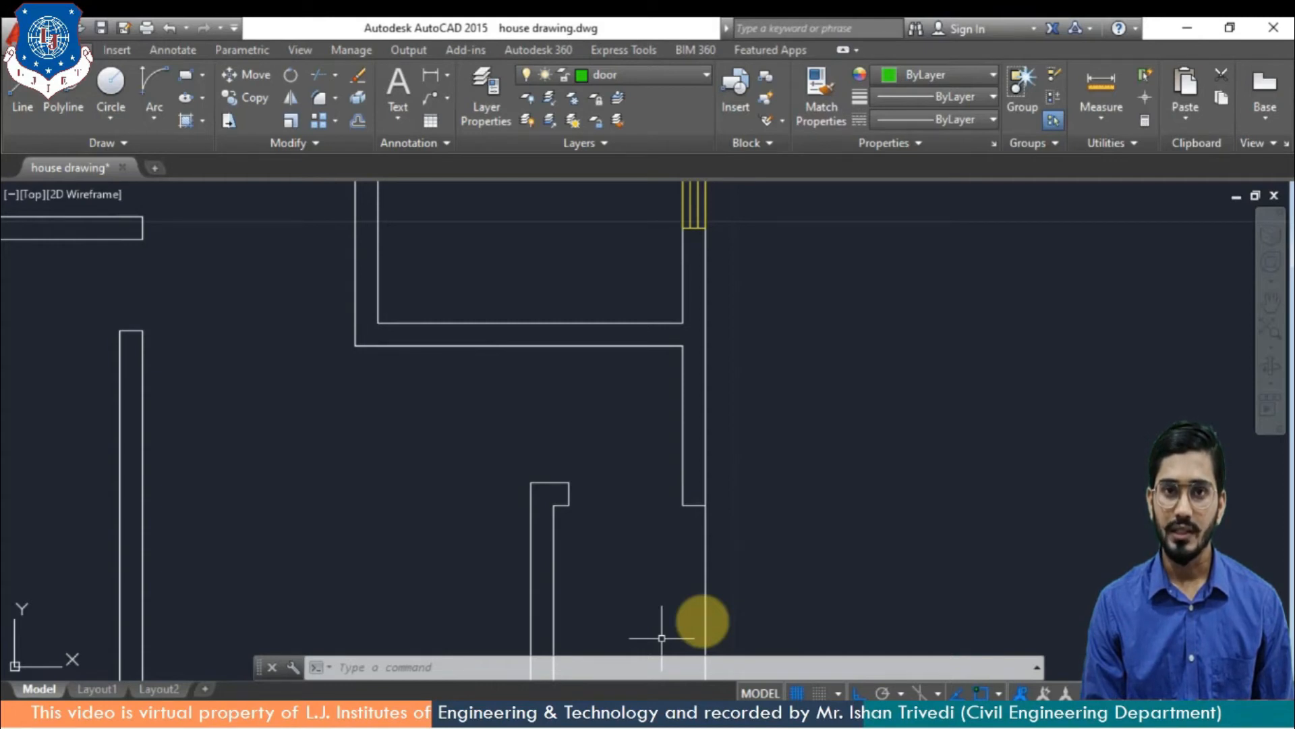
Draw a 0.1 by 0.1 square with the Line command on the door layer, outside the plan's right exterior wall
{"action": "type", "text": "l"}
{"action": "key", "text": "Return"}
{"action": "left_click", "coordinate": [863, 413]}
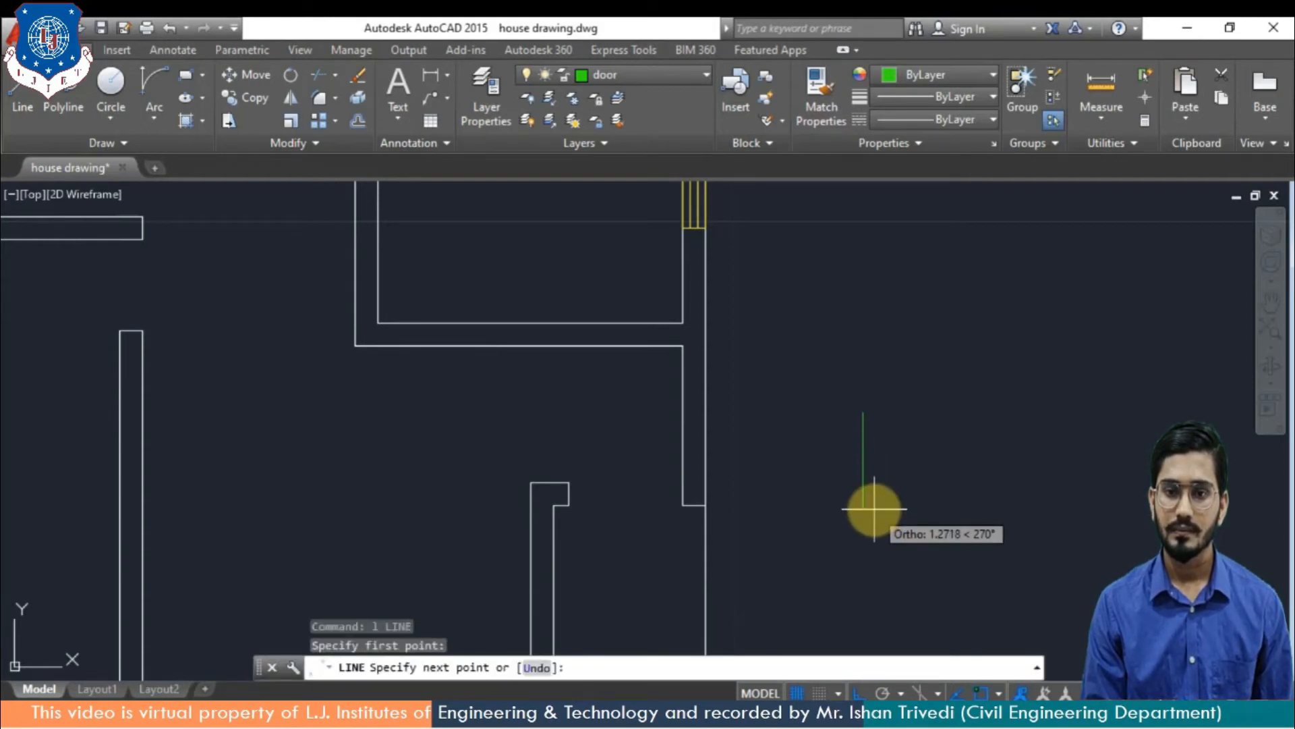
{"action": "type", "text": "0.1"}
{"action": "key", "text": "Return"}
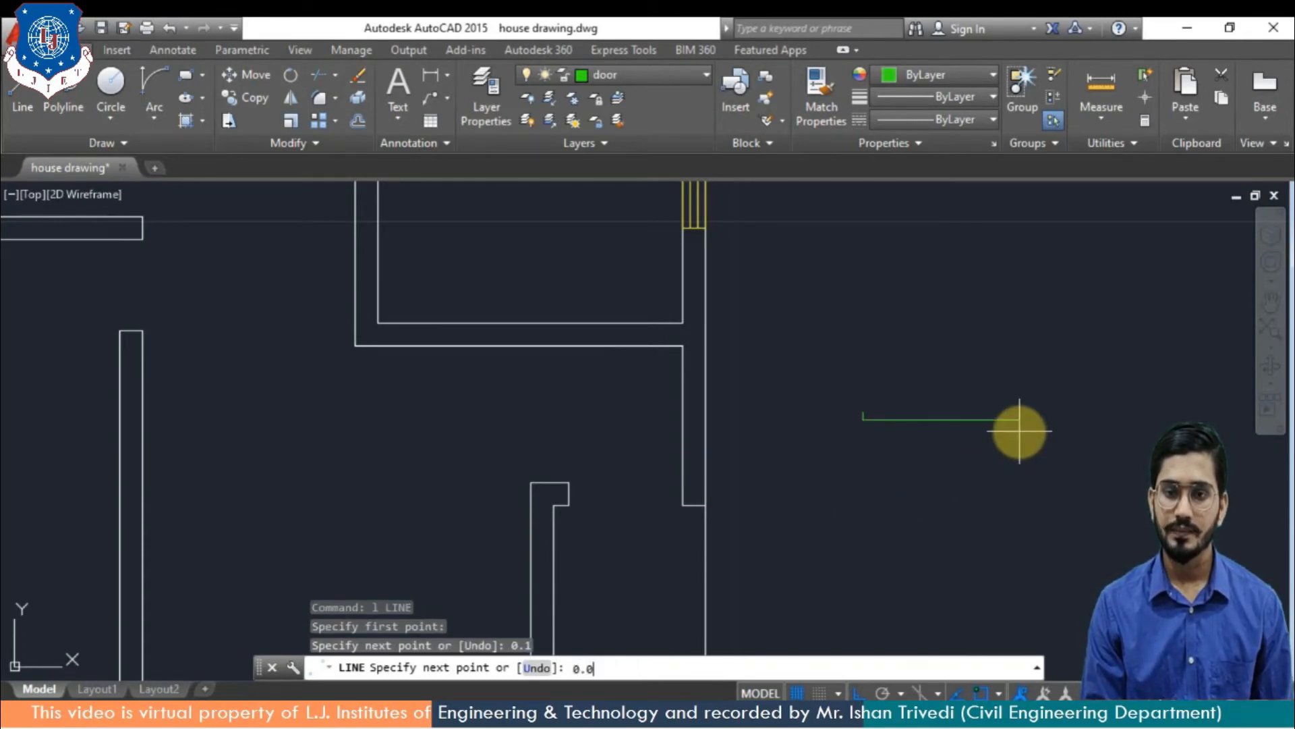
{"action": "type", "text": "0.1"}
{"action": "key", "text": "Return"}
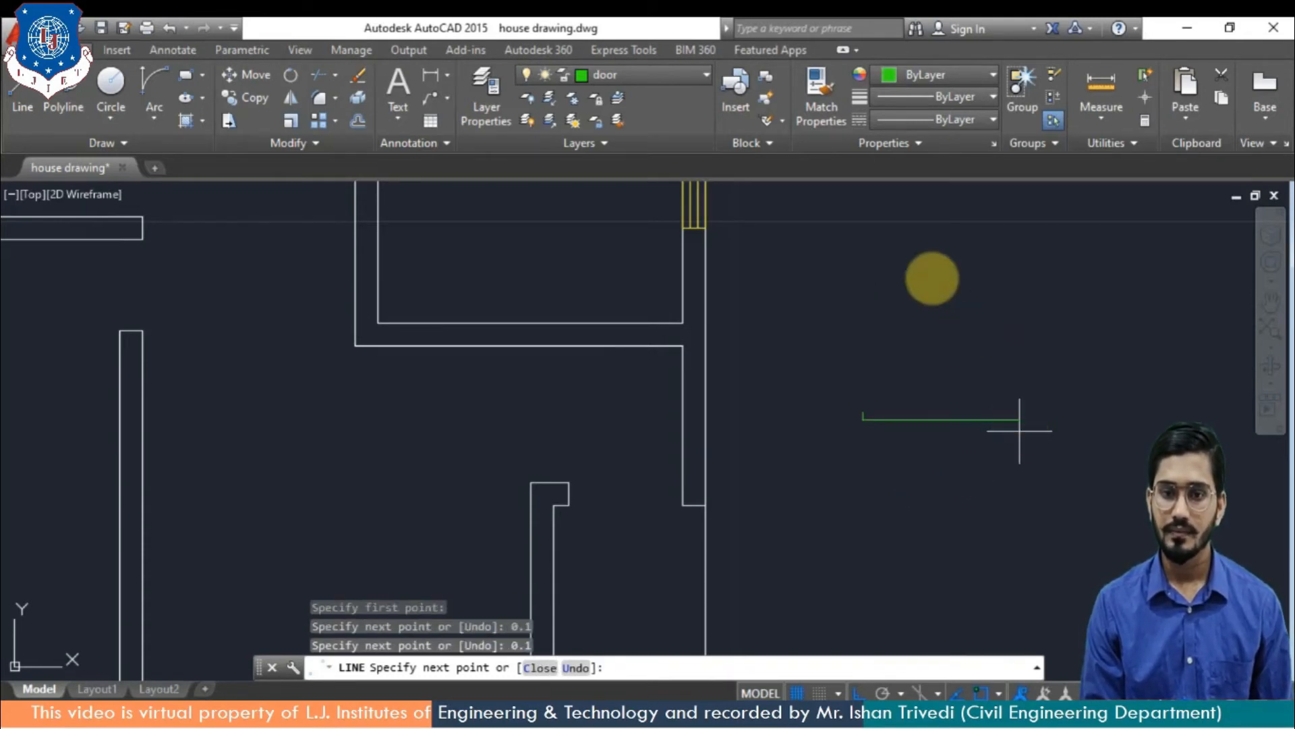
{"action": "type", "text": "0.1"}
{"action": "key", "text": "Return"}
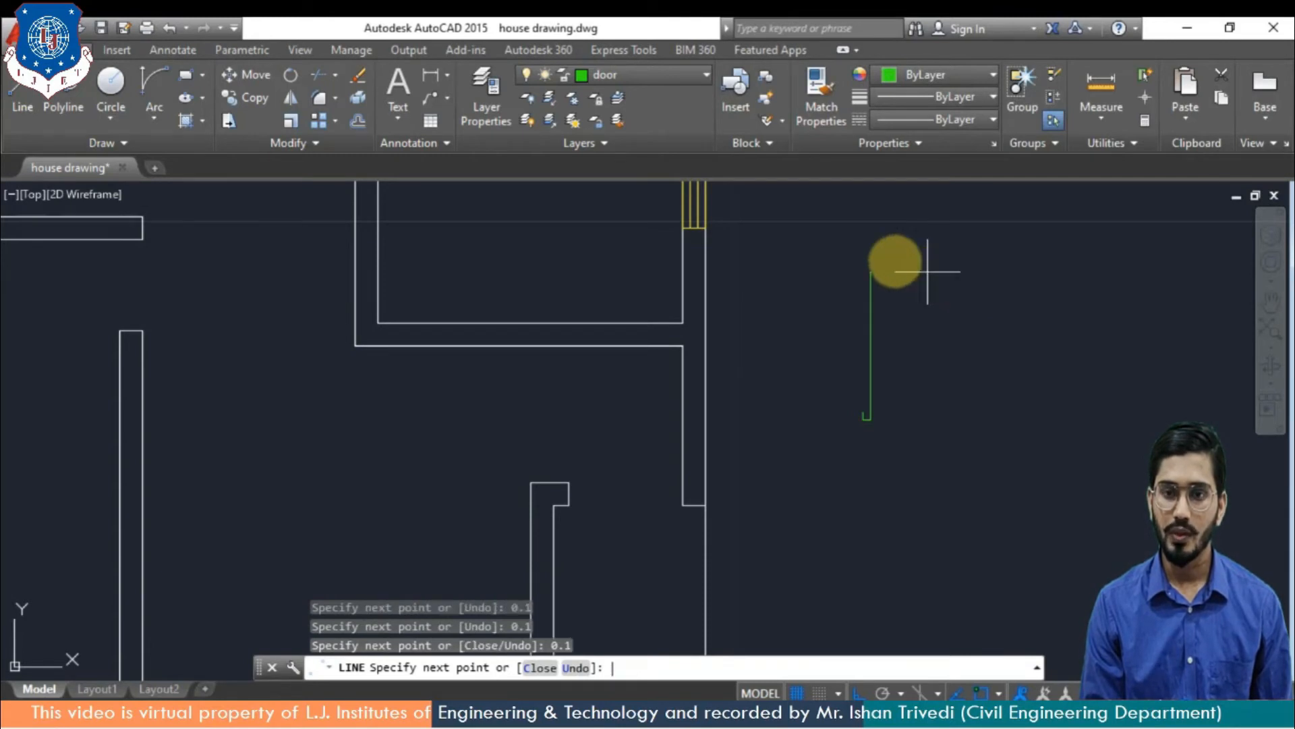
{"action": "scroll", "coordinate": [868, 427], "scroll_direction": "up", "scroll_amount": 2}
{"action": "scroll", "coordinate": [868, 427], "scroll_direction": "up", "scroll_amount": 2}
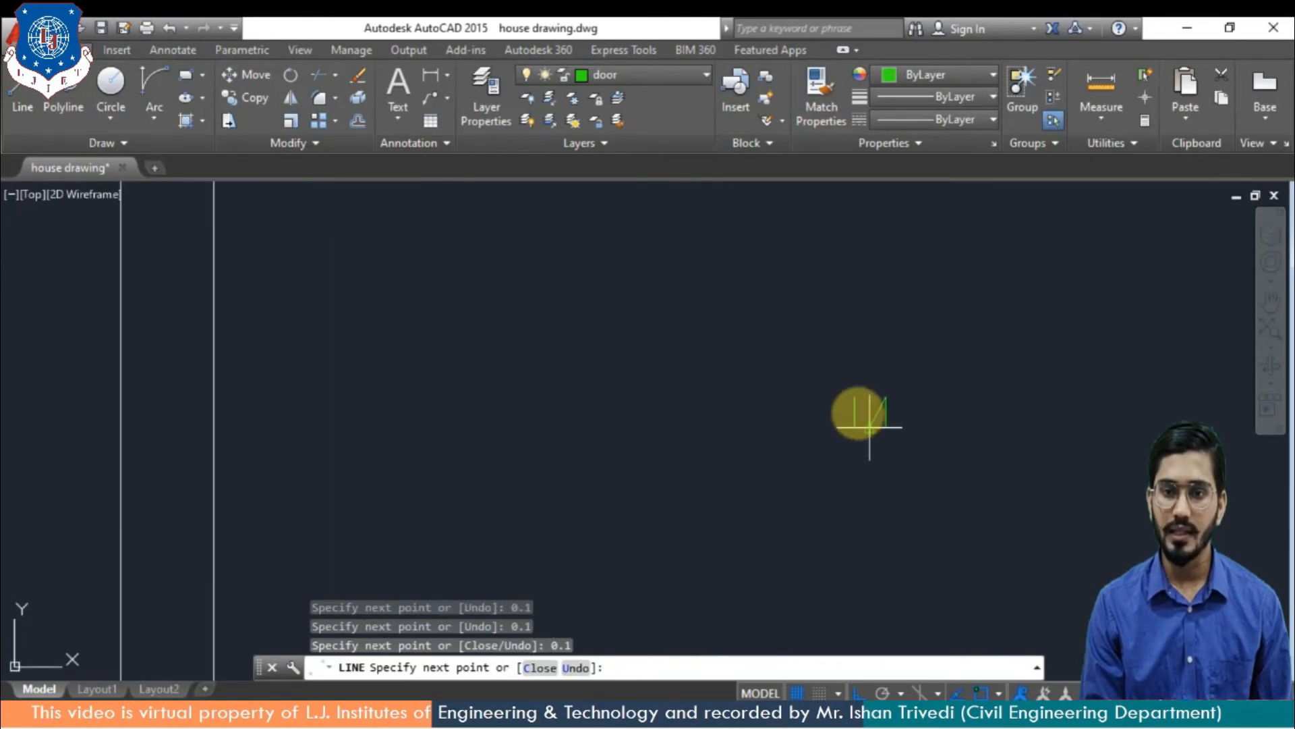
{"action": "scroll", "coordinate": [865, 419], "scroll_direction": "down", "scroll_amount": 2}
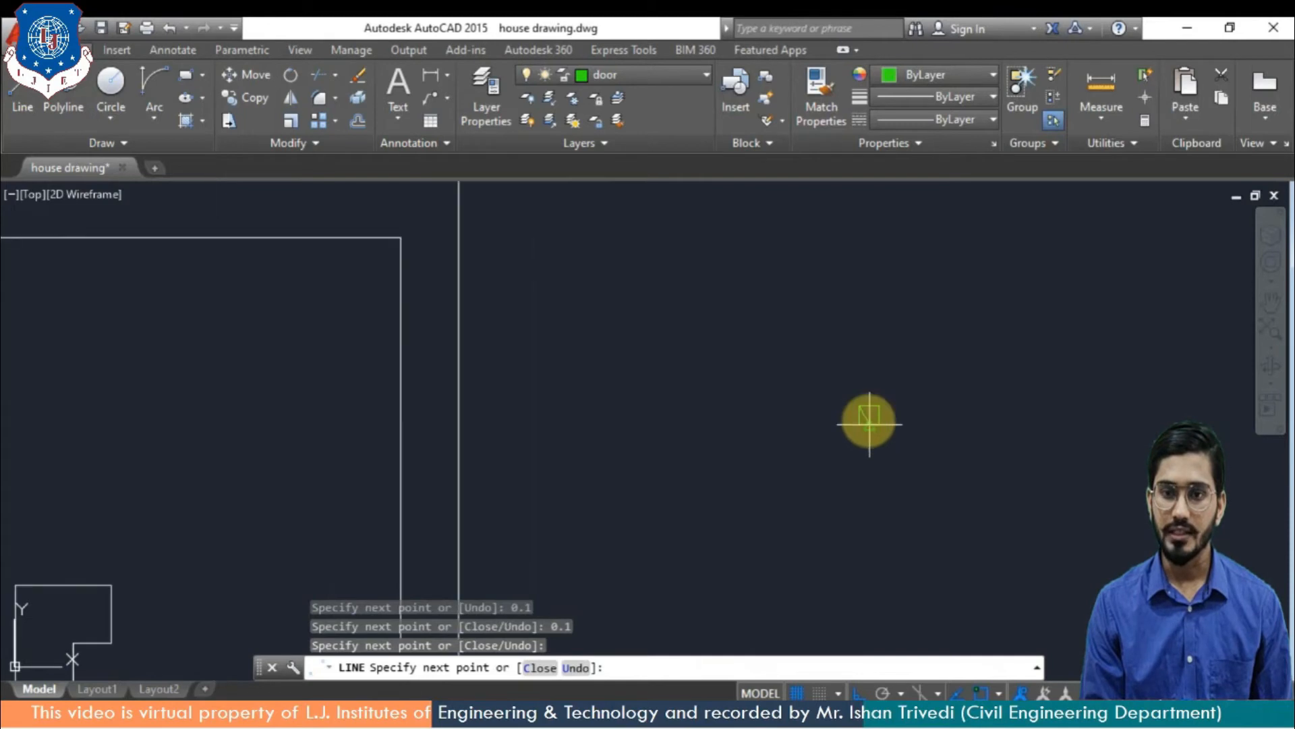
Copy the 0.1 square from its left edge's midpoint to the midpoint of the short wall stub's end at the entrance opening
{"action": "type", "text": "cp"}
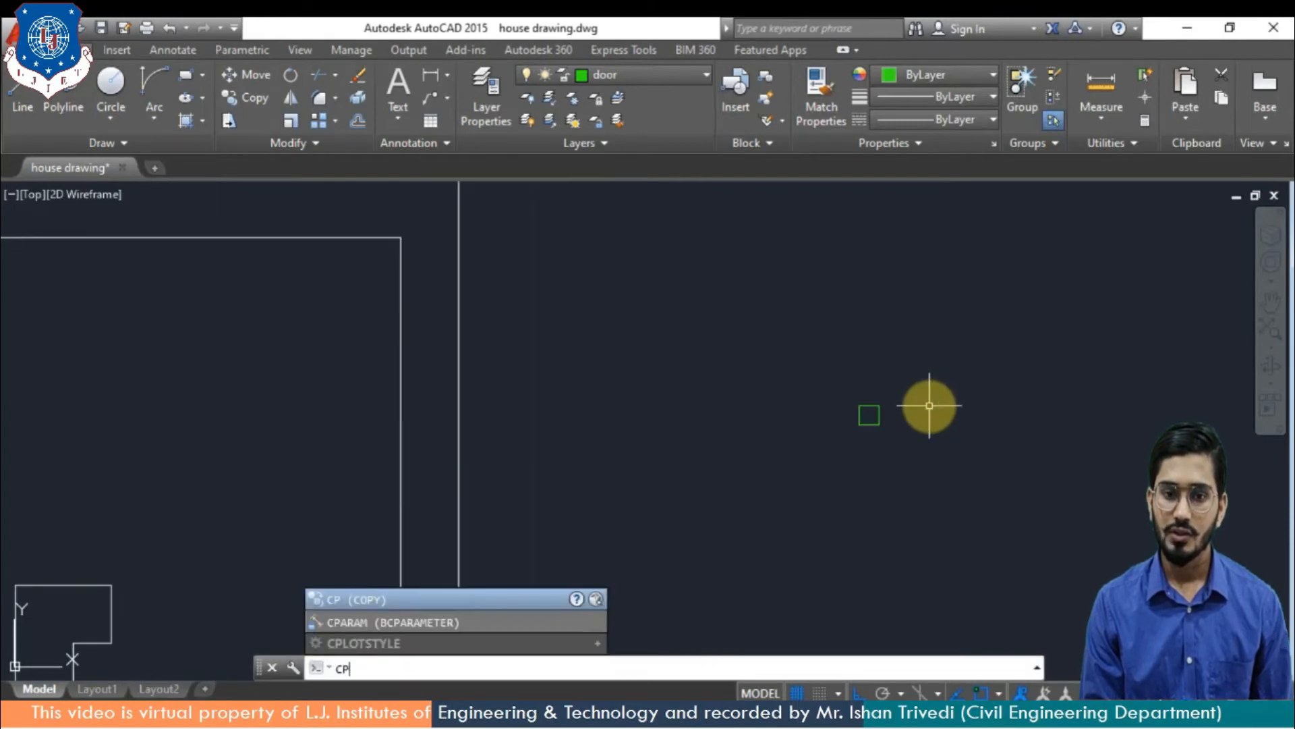
{"action": "key", "text": "BackSpace"}
{"action": "type", "text": "o"}
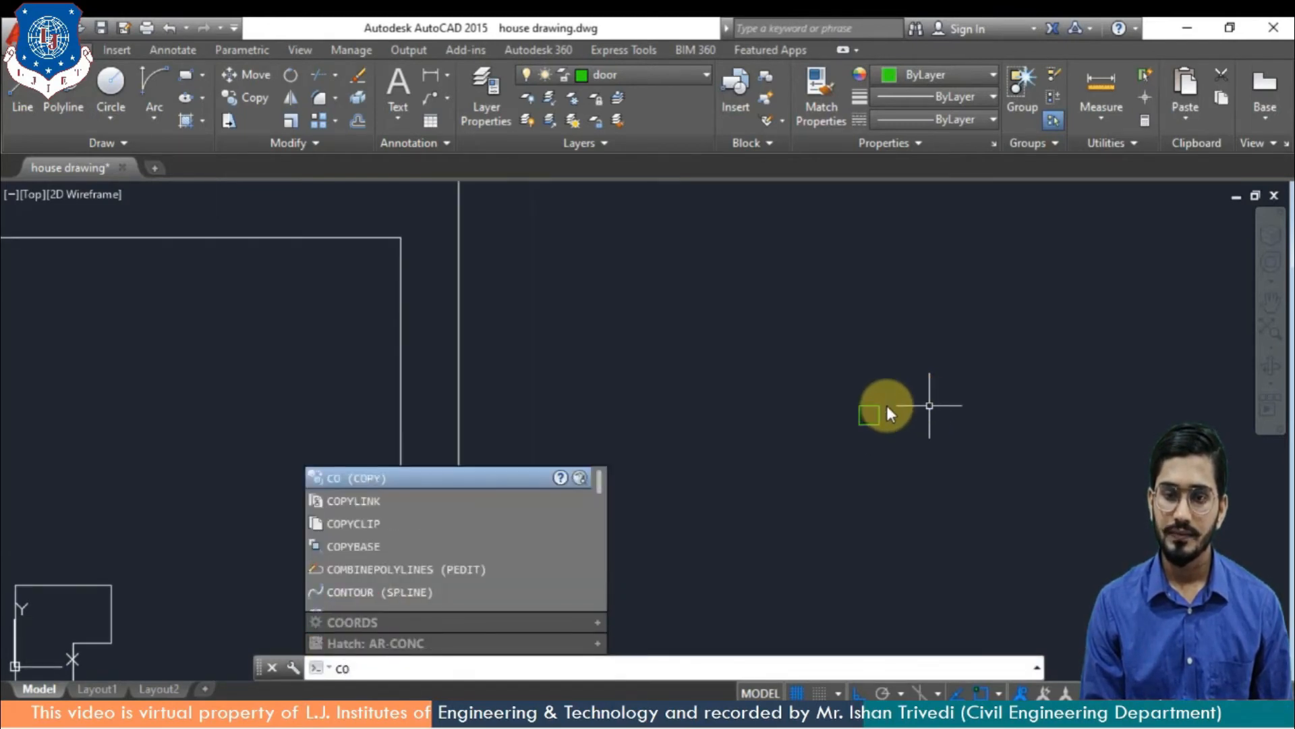
{"action": "key", "text": "Return"}
{"action": "left_click", "coordinate": [848, 393]}
{"action": "left_click", "coordinate": [919, 457]}
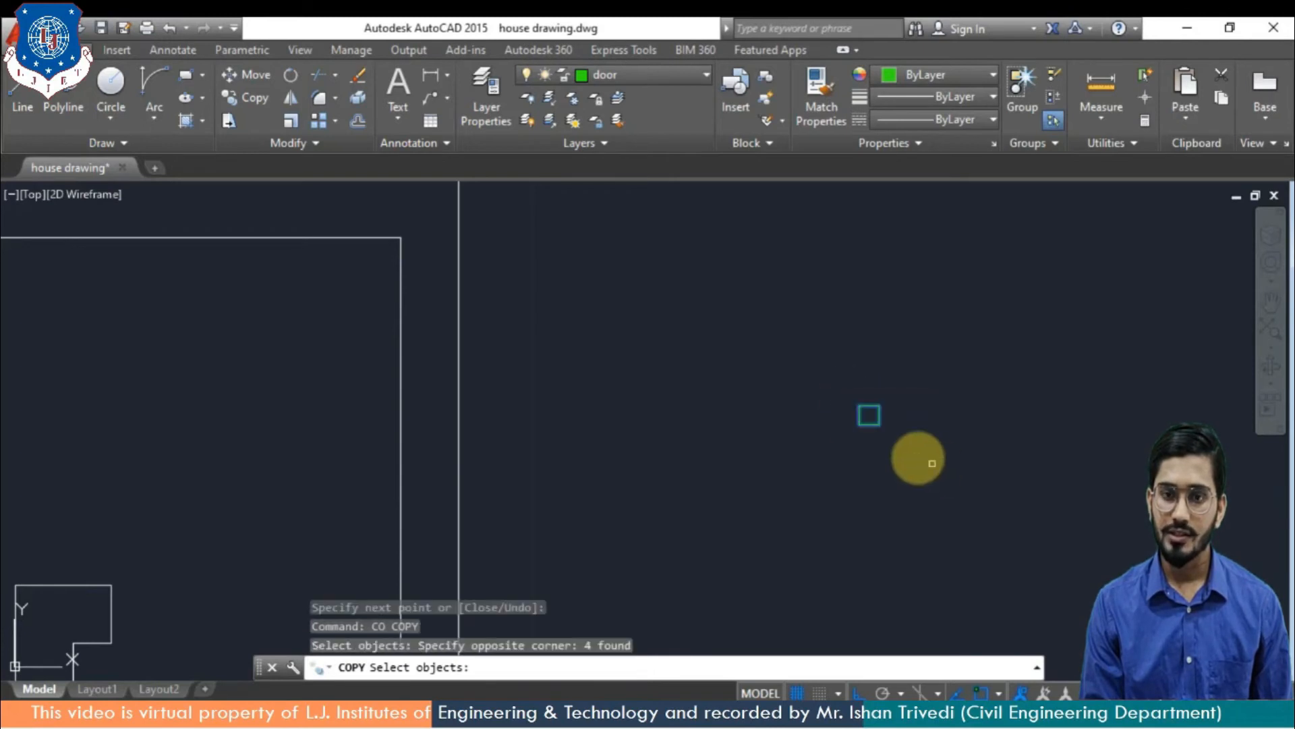
{"action": "key", "text": "Return"}
{"action": "scroll", "coordinate": [871, 419], "scroll_direction": "up", "scroll_amount": 3}
{"action": "left_click", "coordinate": [842, 410]}
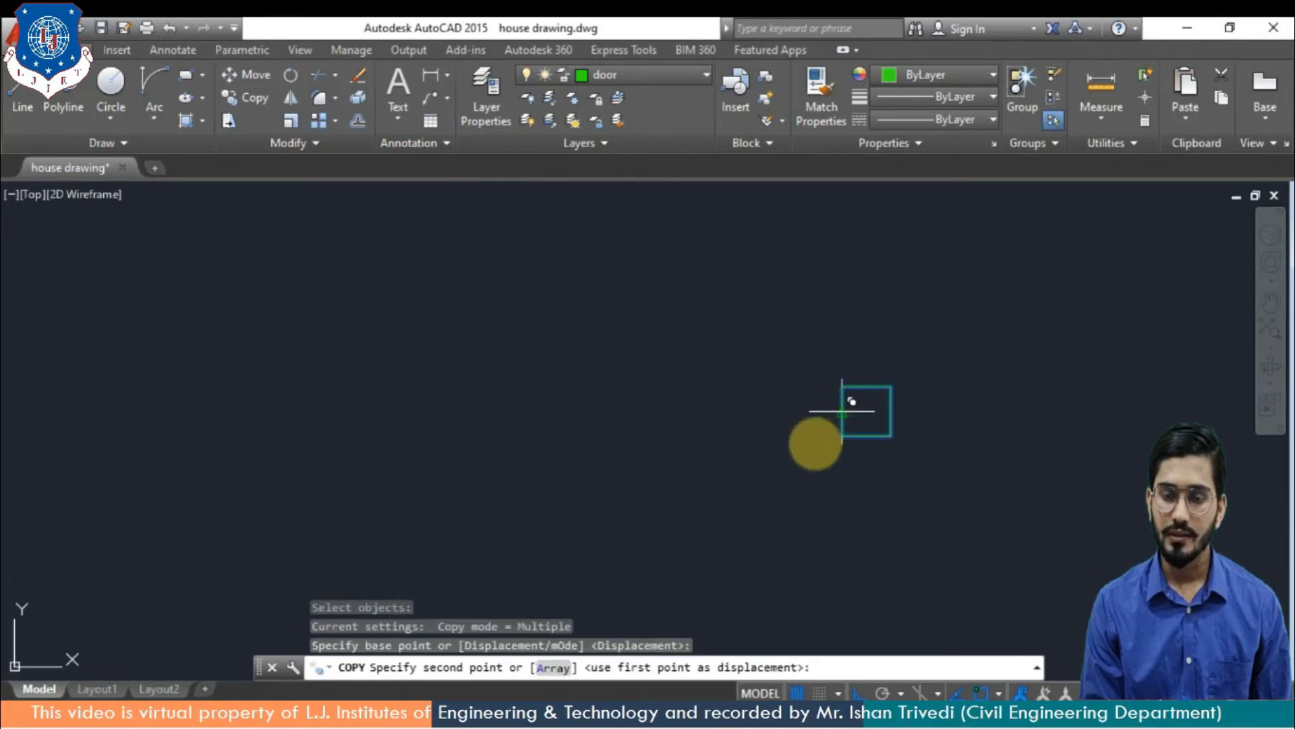
{"action": "scroll", "coordinate": [742, 526], "scroll_direction": "down", "scroll_amount": 2}
{"action": "middle_click_drag", "start_coordinate": [722, 546], "coordinate": [1093, 422]}
{"action": "scroll", "coordinate": [519, 519], "scroll_direction": "down", "scroll_amount": 3}
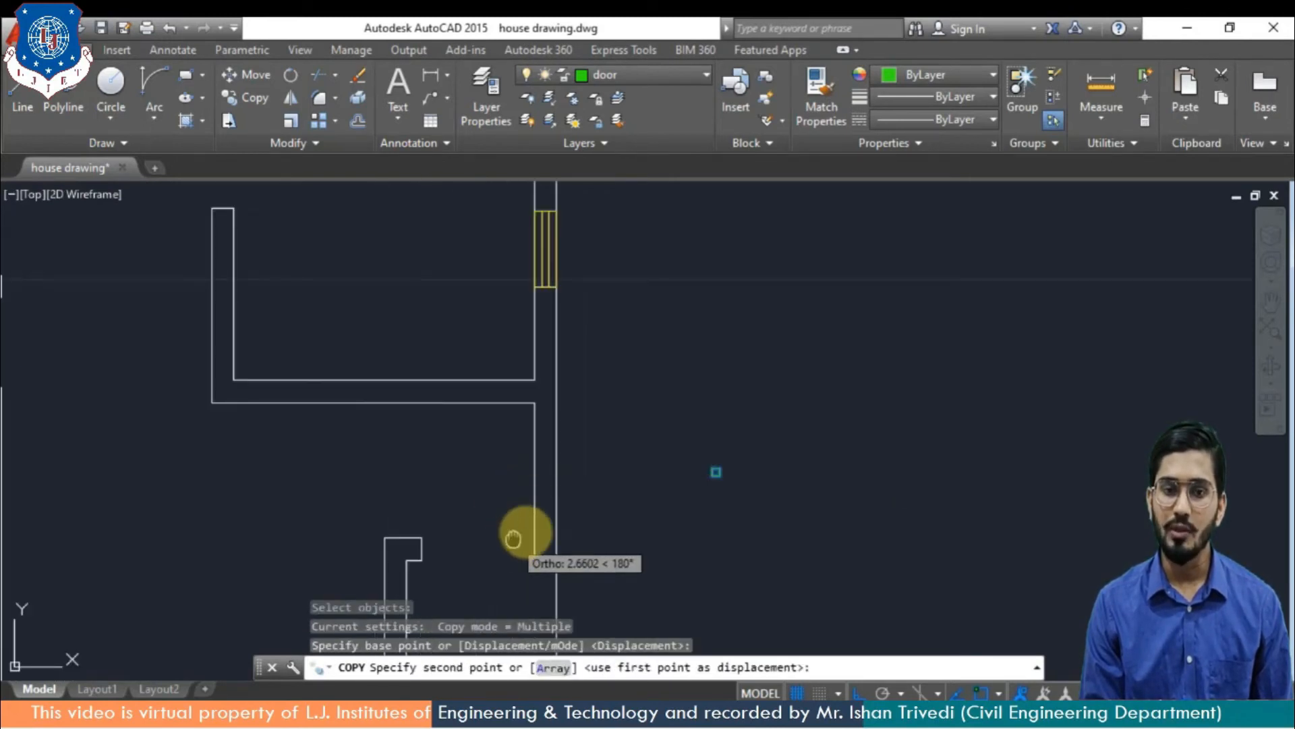
{"action": "scroll", "coordinate": [607, 497], "scroll_direction": "up", "scroll_amount": 3}
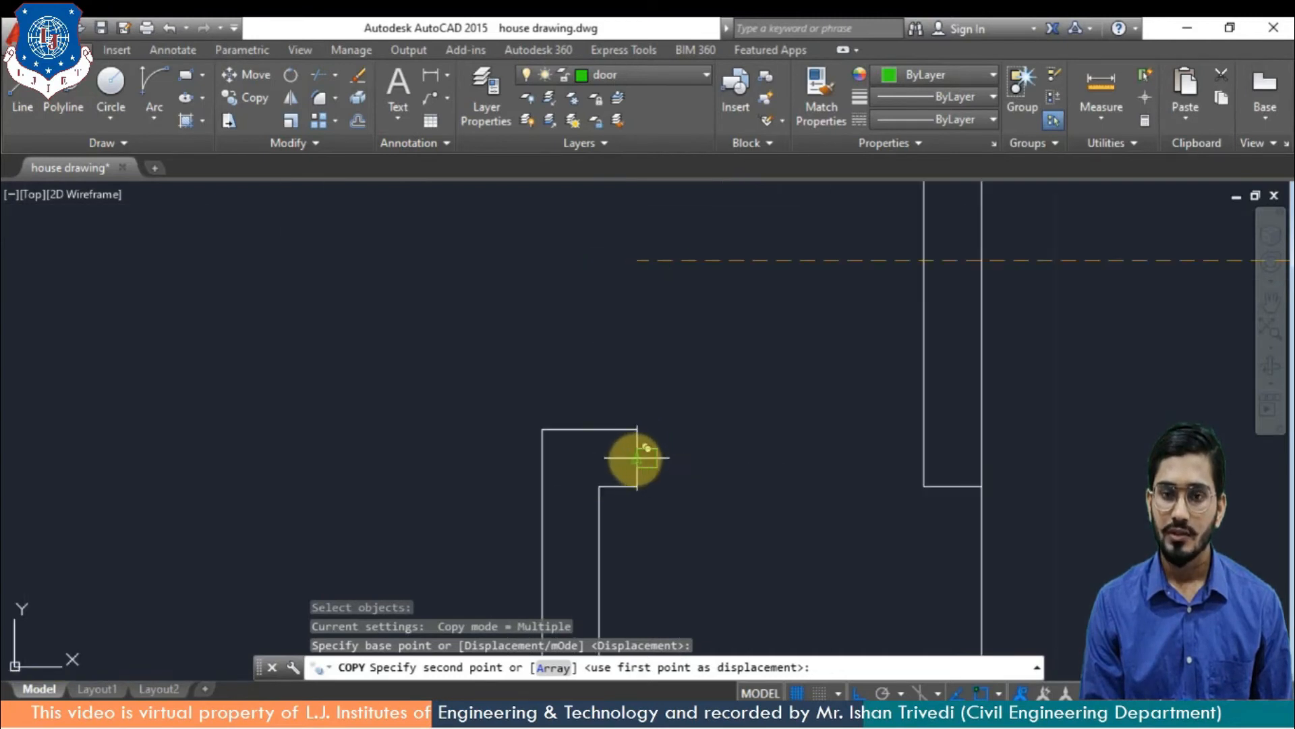
{"action": "left_click", "coordinate": [637, 458]}
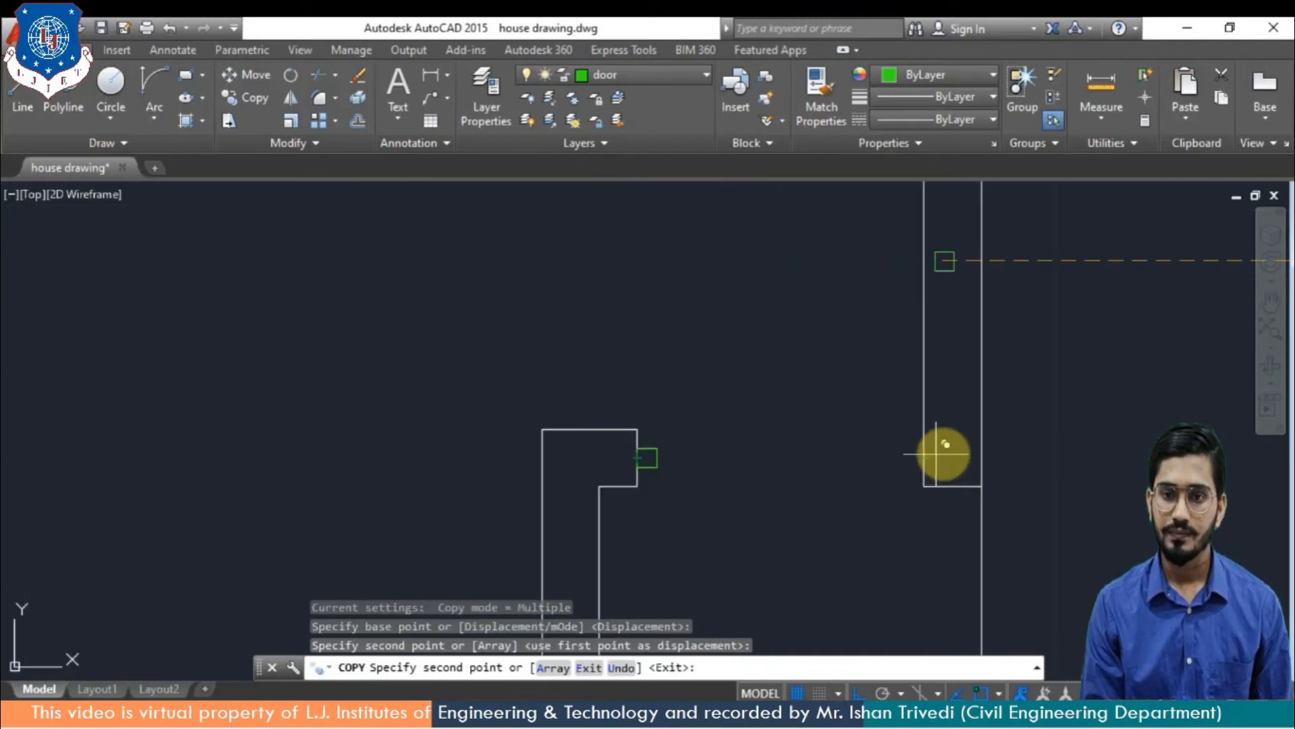
{"action": "key", "text": "Return"}
Copy the loose 0.1 square from its right edge's midpoint onto the right wall's inner face, level with the square on the stub
{"action": "scroll", "coordinate": [1053, 497], "scroll_direction": "down", "scroll_amount": 4}
{"action": "middle_click_drag", "start_coordinate": [1050, 497], "coordinate": [761, 500]}
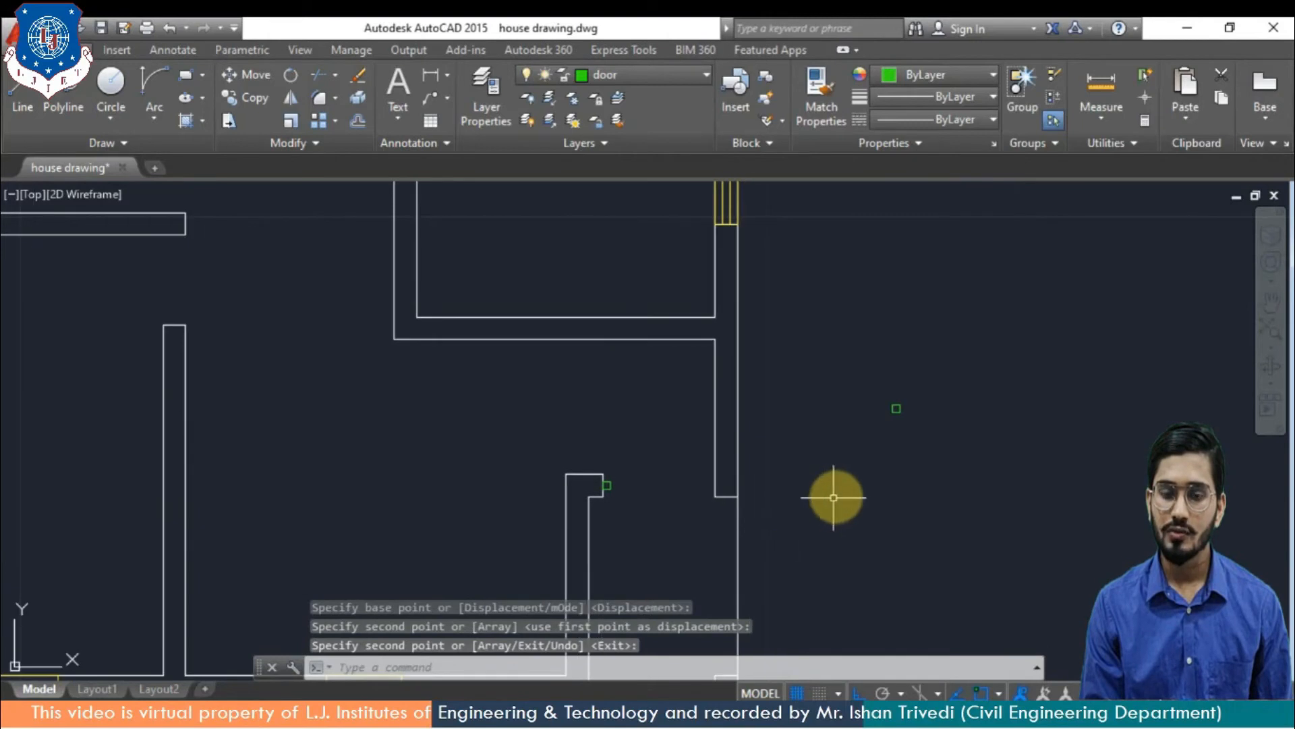
{"action": "key", "text": "Return"}
{"action": "left_click", "coordinate": [875, 391]}
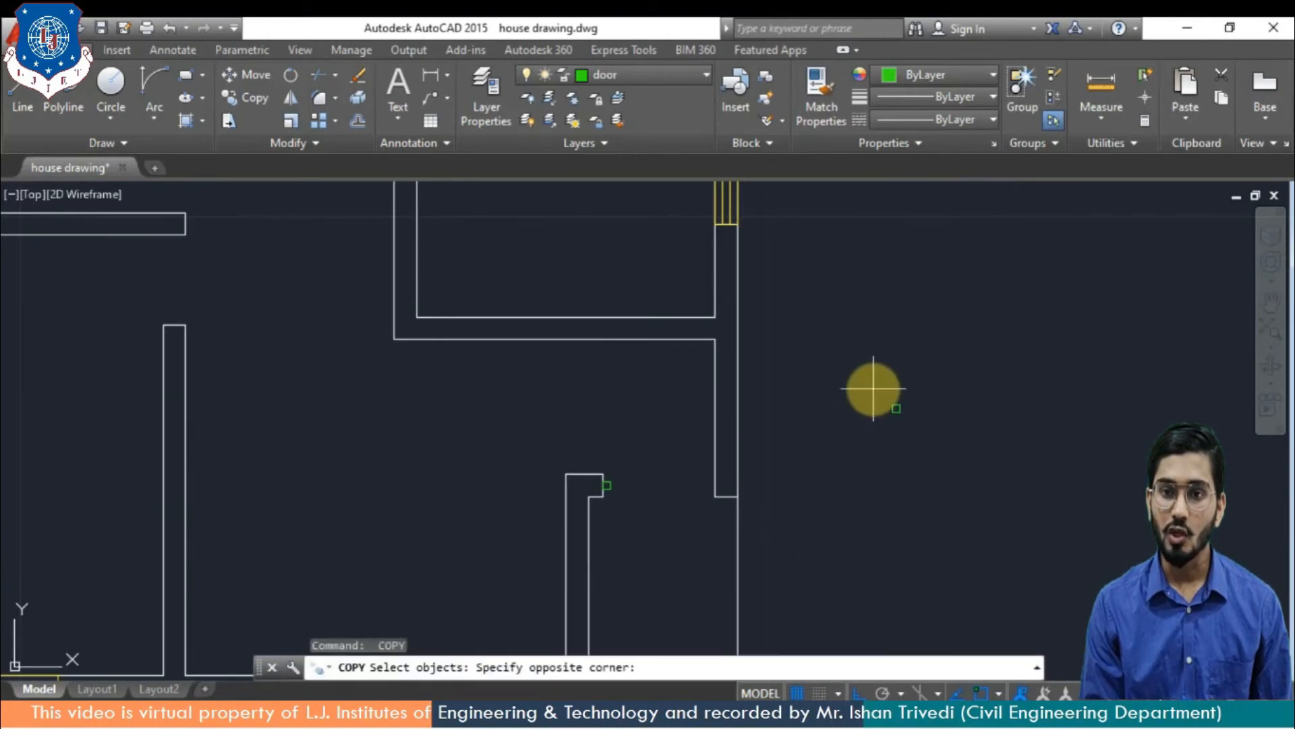
{"action": "left_click", "coordinate": [921, 424]}
{"action": "key", "text": "Return"}
{"action": "scroll", "coordinate": [898, 406], "scroll_direction": "up", "scroll_amount": 2}
{"action": "scroll", "coordinate": [898, 406], "scroll_direction": "up", "scroll_amount": 2}
{"action": "left_click", "coordinate": [892, 407]}
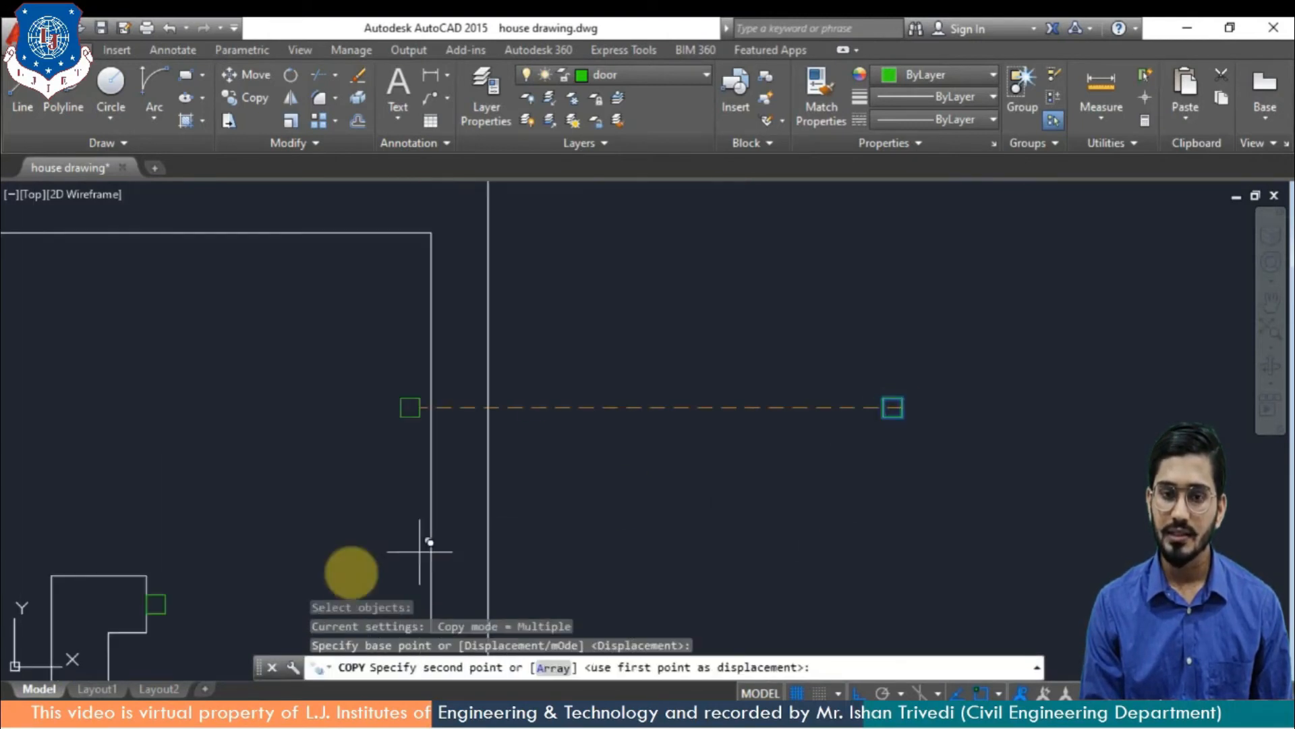
{"action": "middle_click_drag", "start_coordinate": [343, 577], "coordinate": [430, 493]}
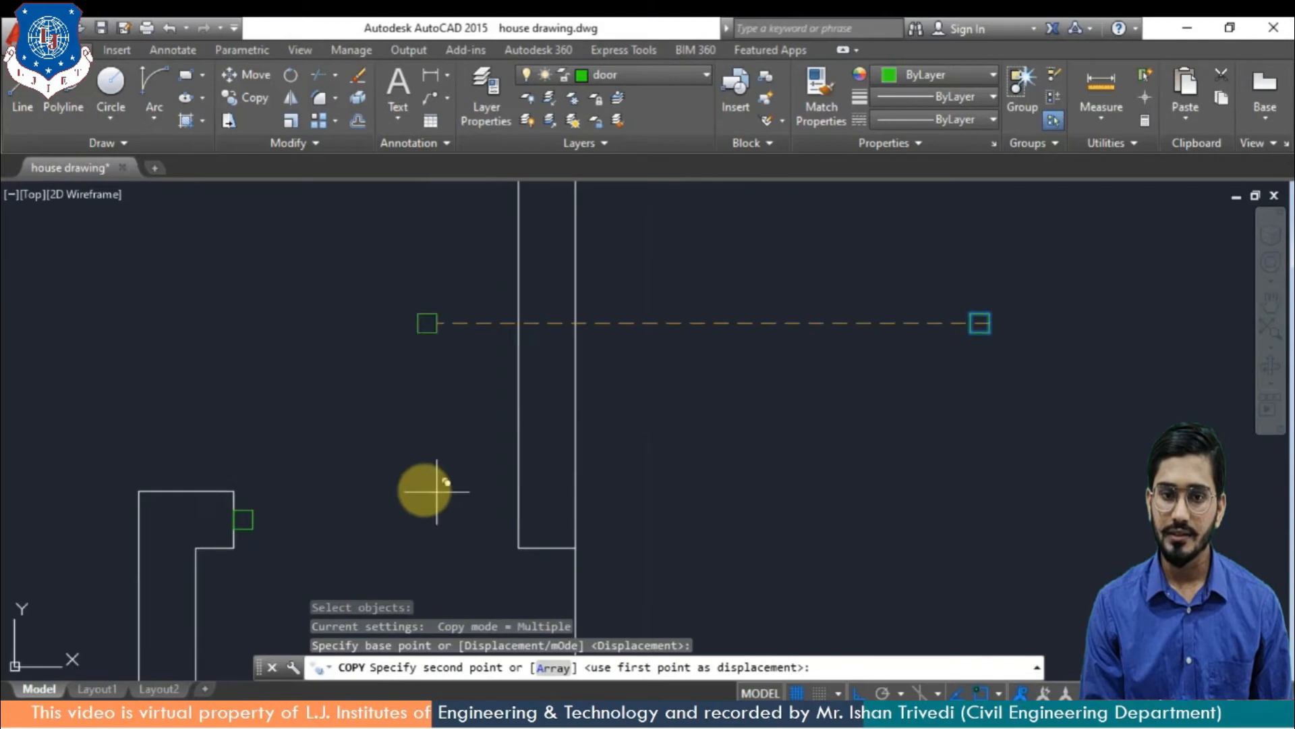
{"action": "left_click", "coordinate": [253, 519]}
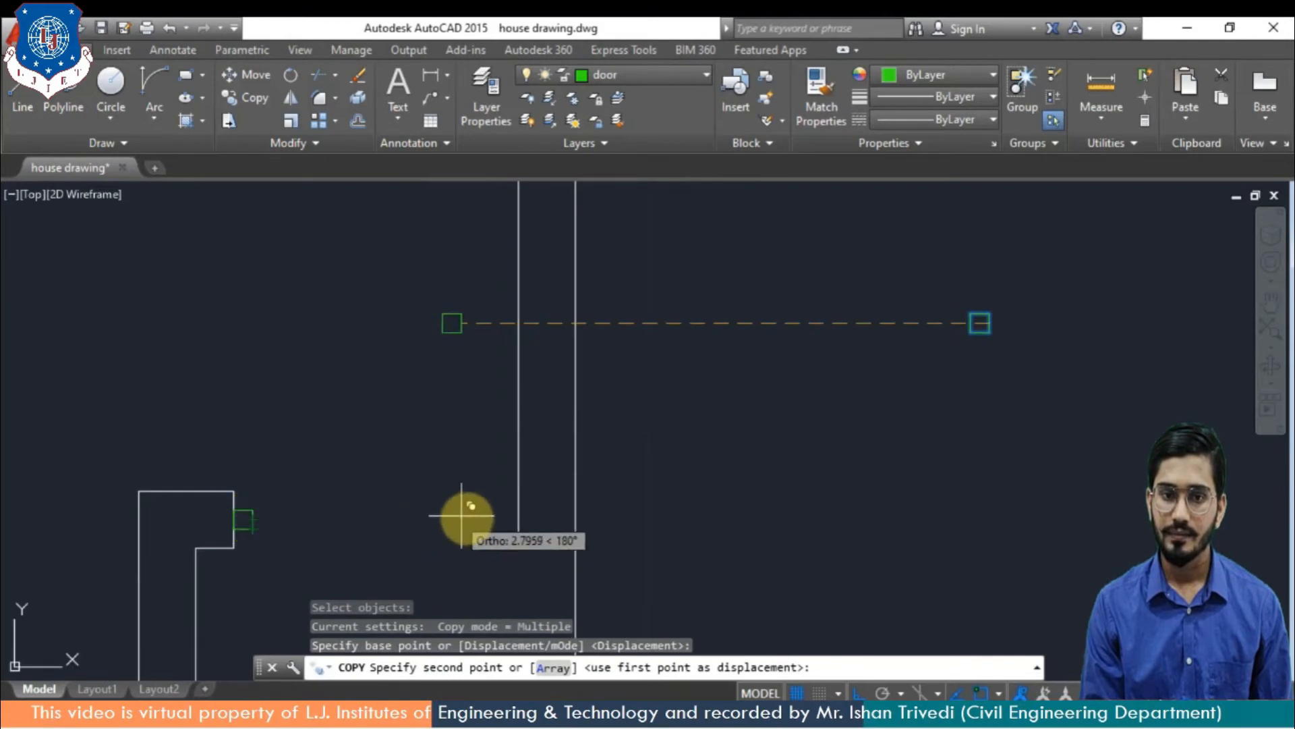
{"action": "left_click", "coordinate": [518, 520]}
{"action": "key", "text": "Return"}
{"action": "left_click", "coordinate": [943, 316]}
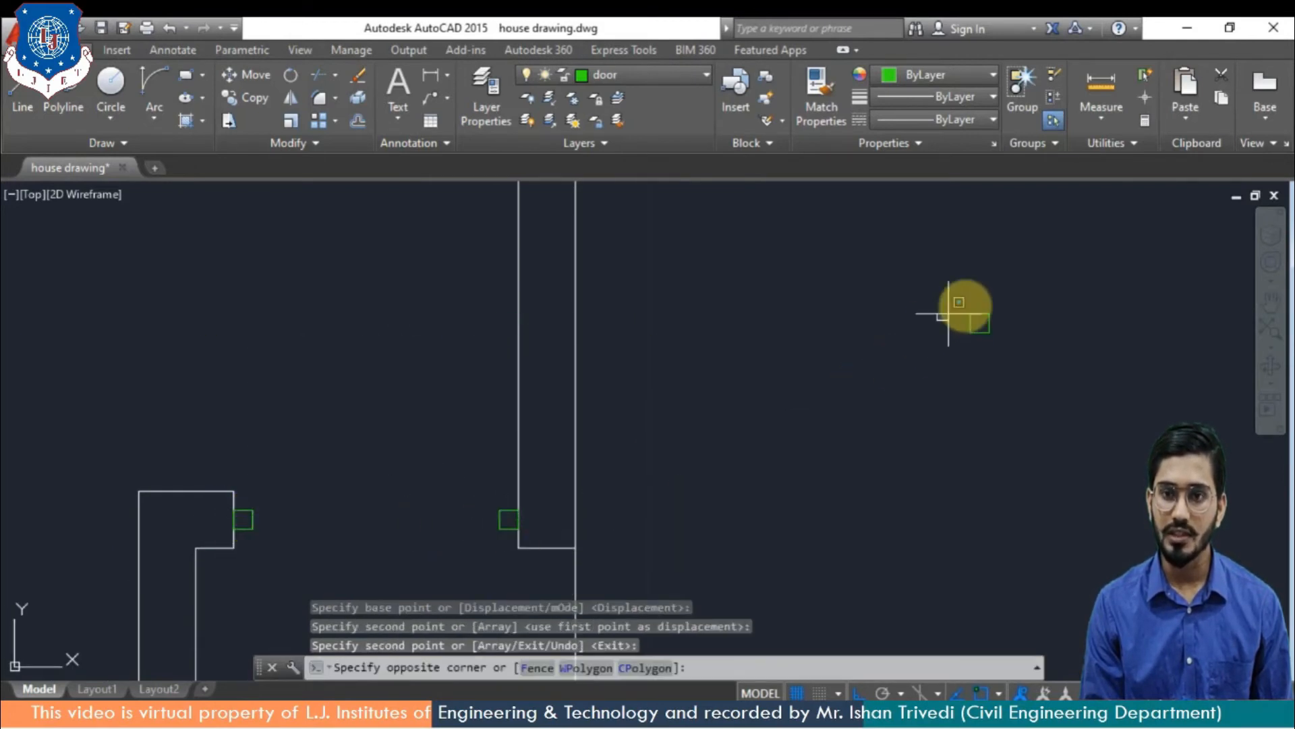
{"action": "key", "text": "Escape"}
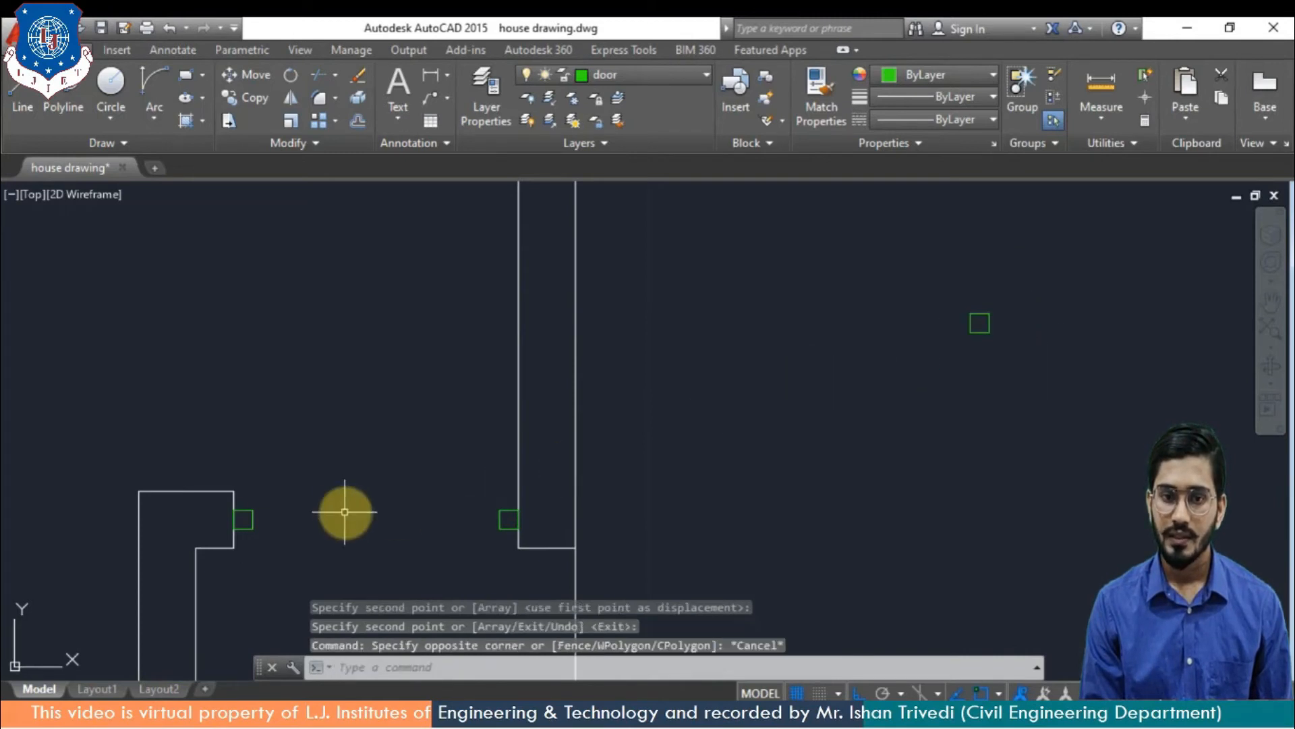
Draw a line across the entrance opening between the facing edge midpoints of the two 0.1 squares
{"action": "middle_click_drag", "start_coordinate": [345, 513], "coordinate": [619, 475]}
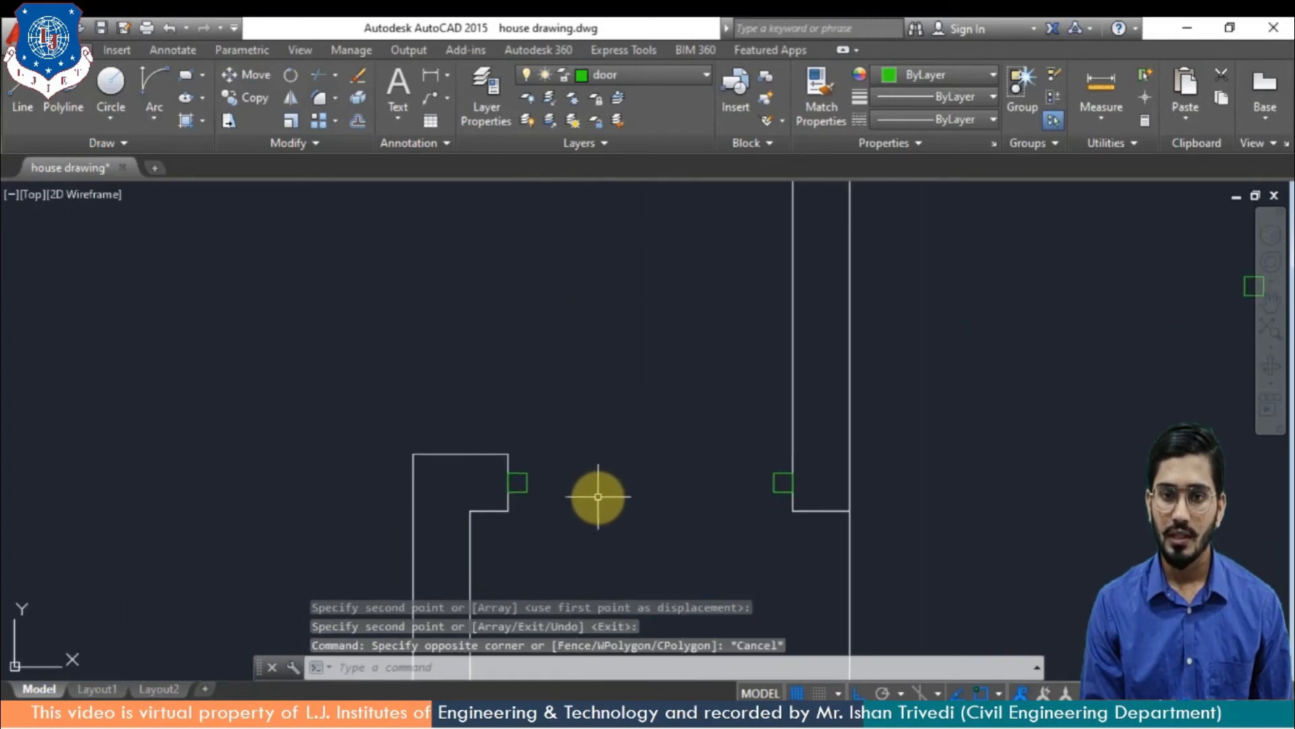
{"action": "type", "text": "l"}
{"action": "key", "text": "Return"}
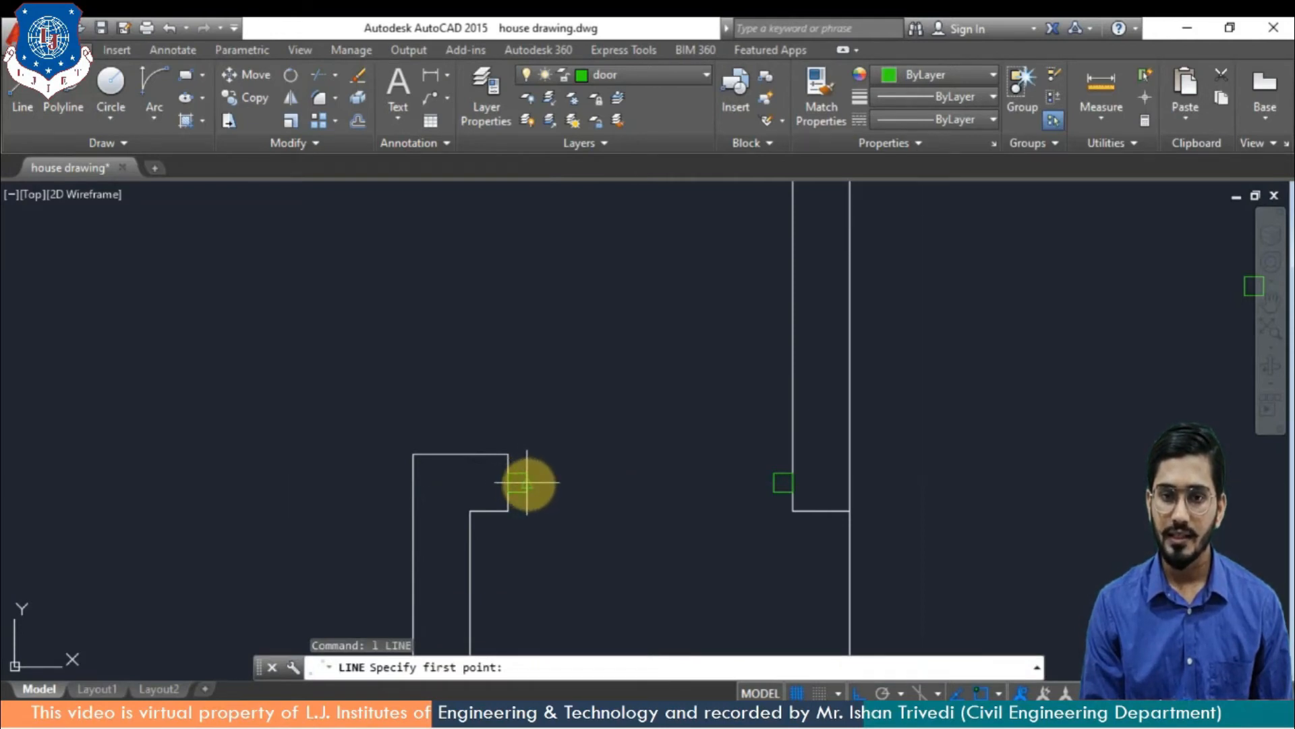
{"action": "left_click", "coordinate": [527, 483]}
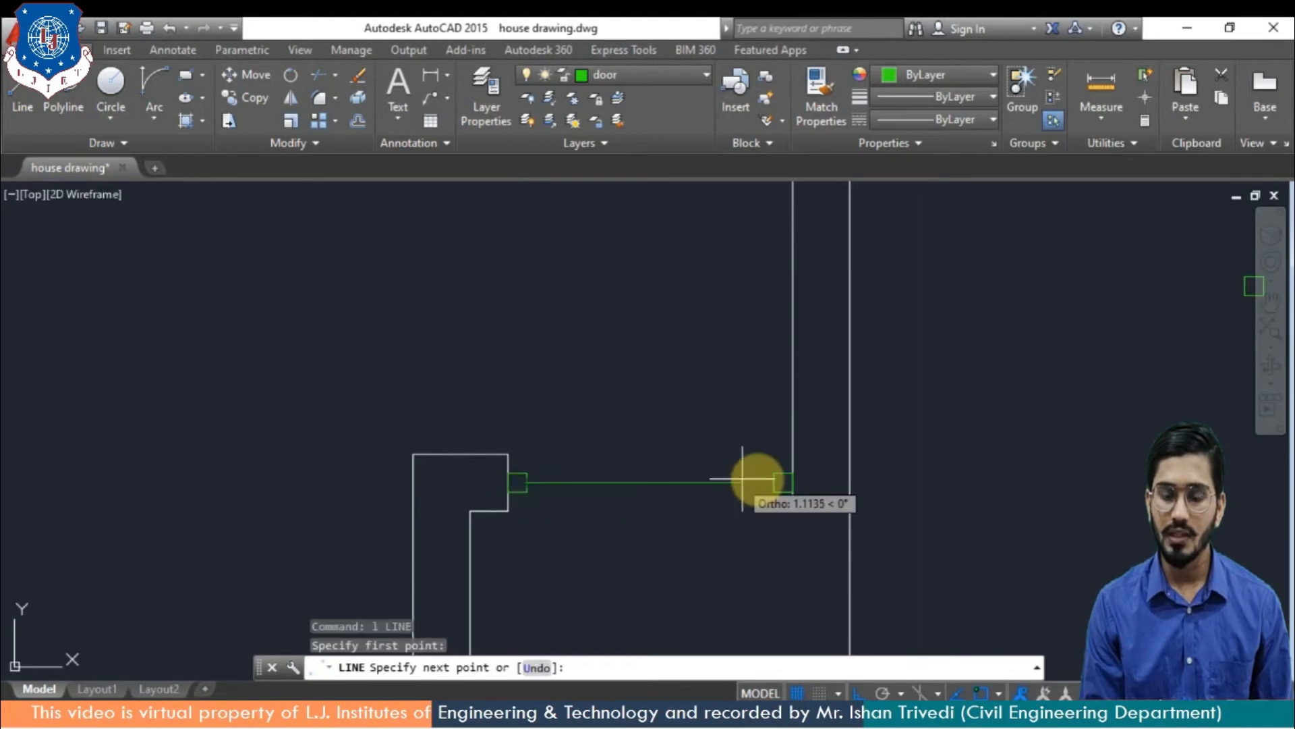
{"action": "left_click", "coordinate": [782, 482]}
{"action": "key", "text": "Return"}
Rotate the line across the entrance opening about its end at the right wall's square so it points straight up
{"action": "type", "text": "ro"}
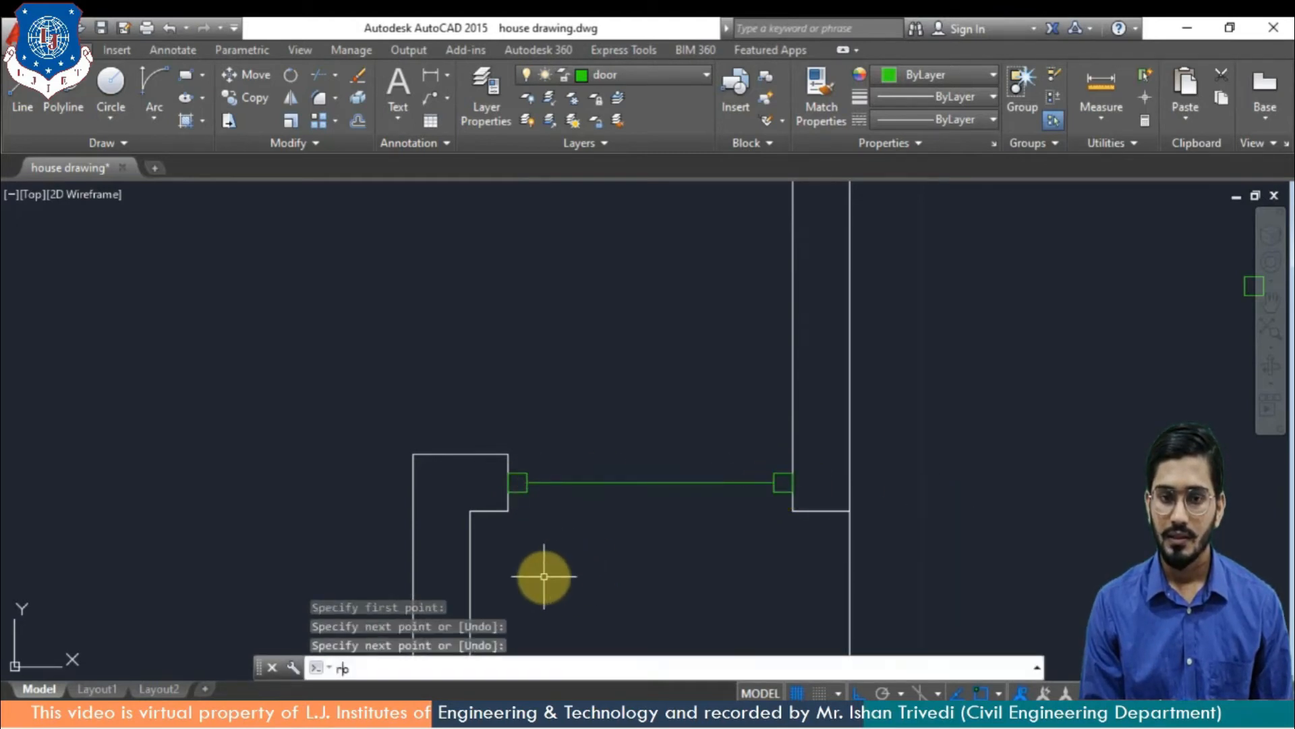
{"action": "key", "text": "Return"}
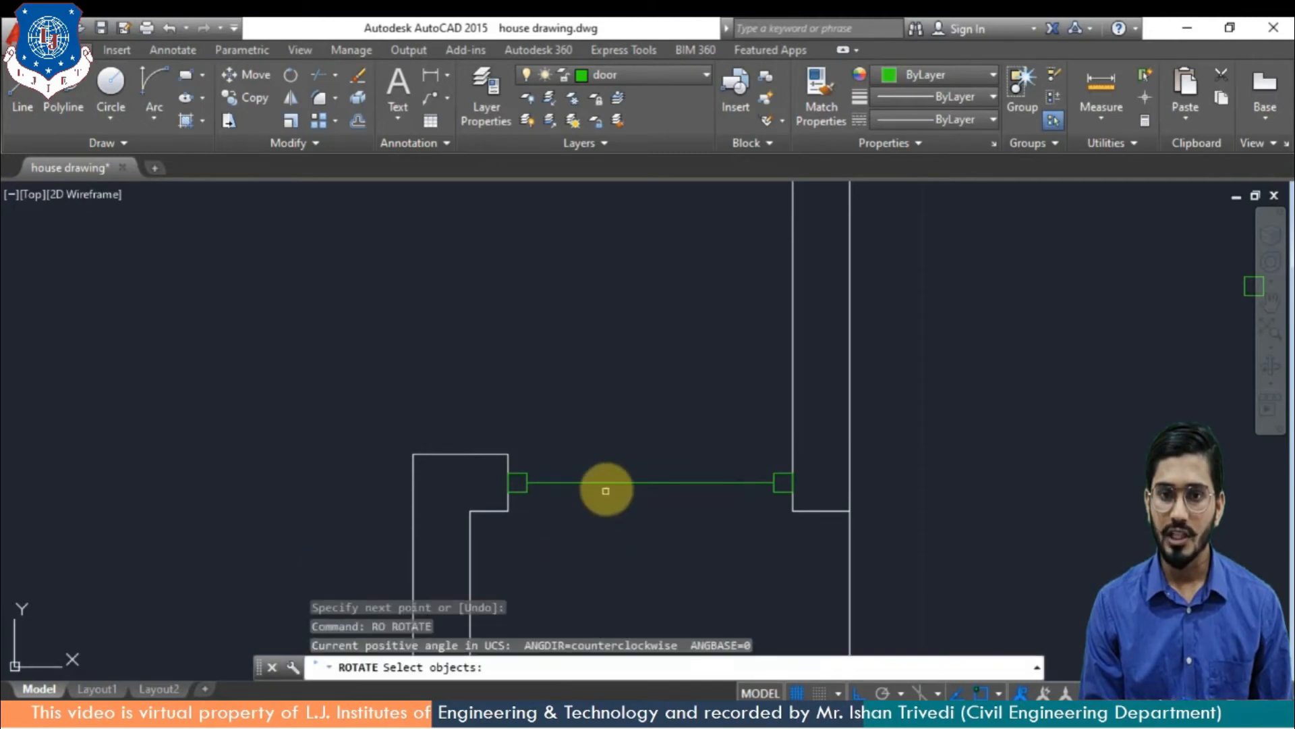
{"action": "left_click", "coordinate": [608, 483]}
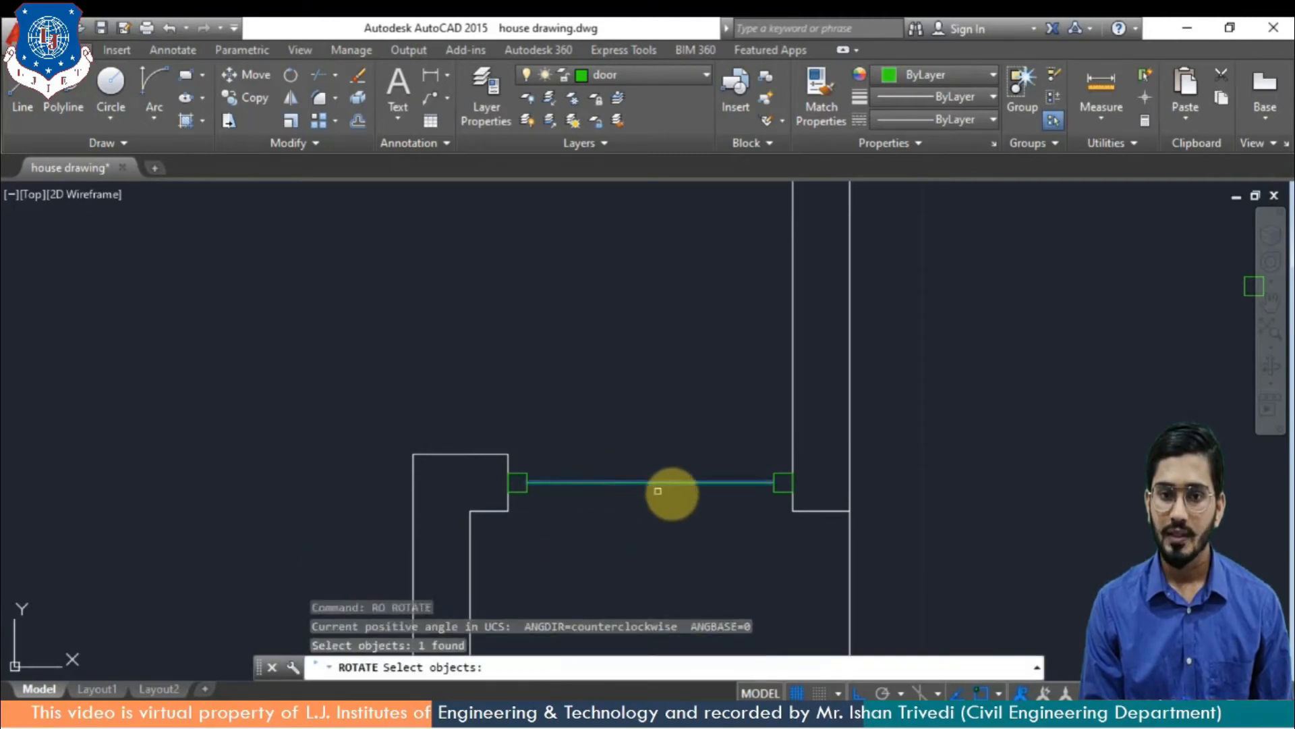
{"action": "key", "text": "Return"}
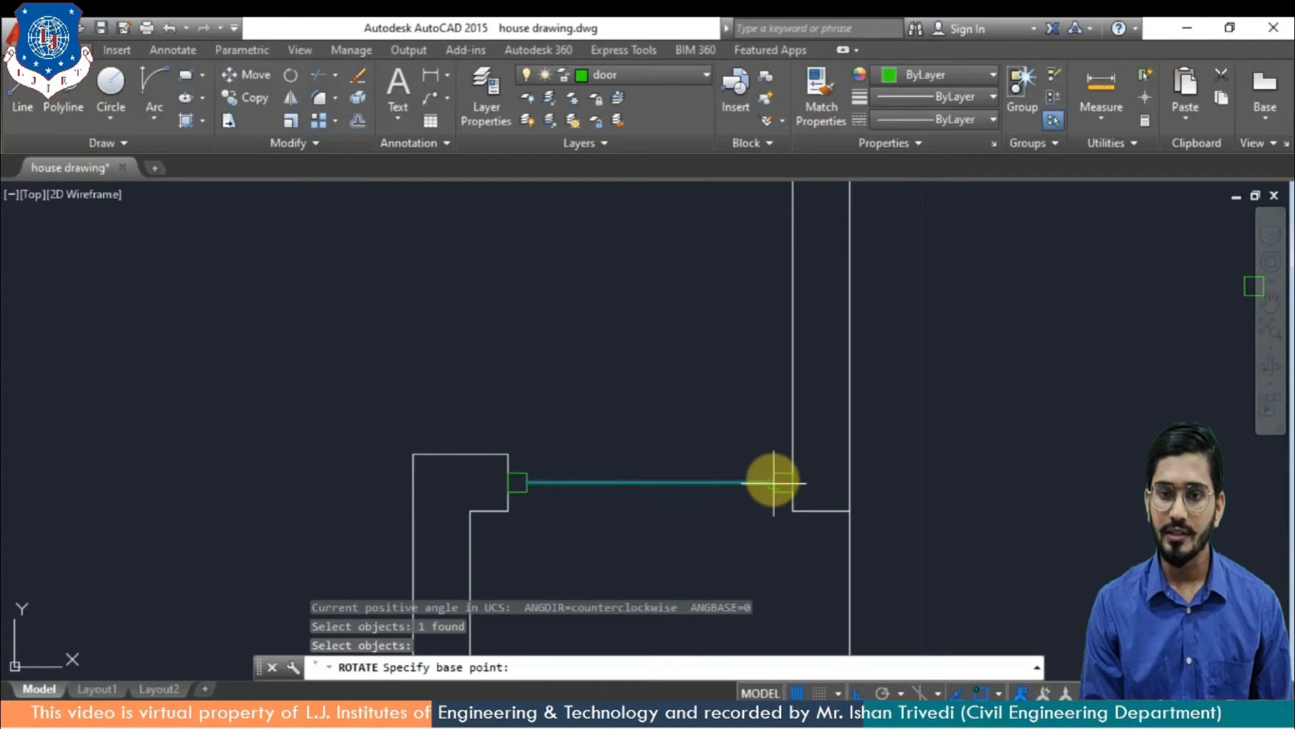
{"action": "left_click", "coordinate": [776, 482]}
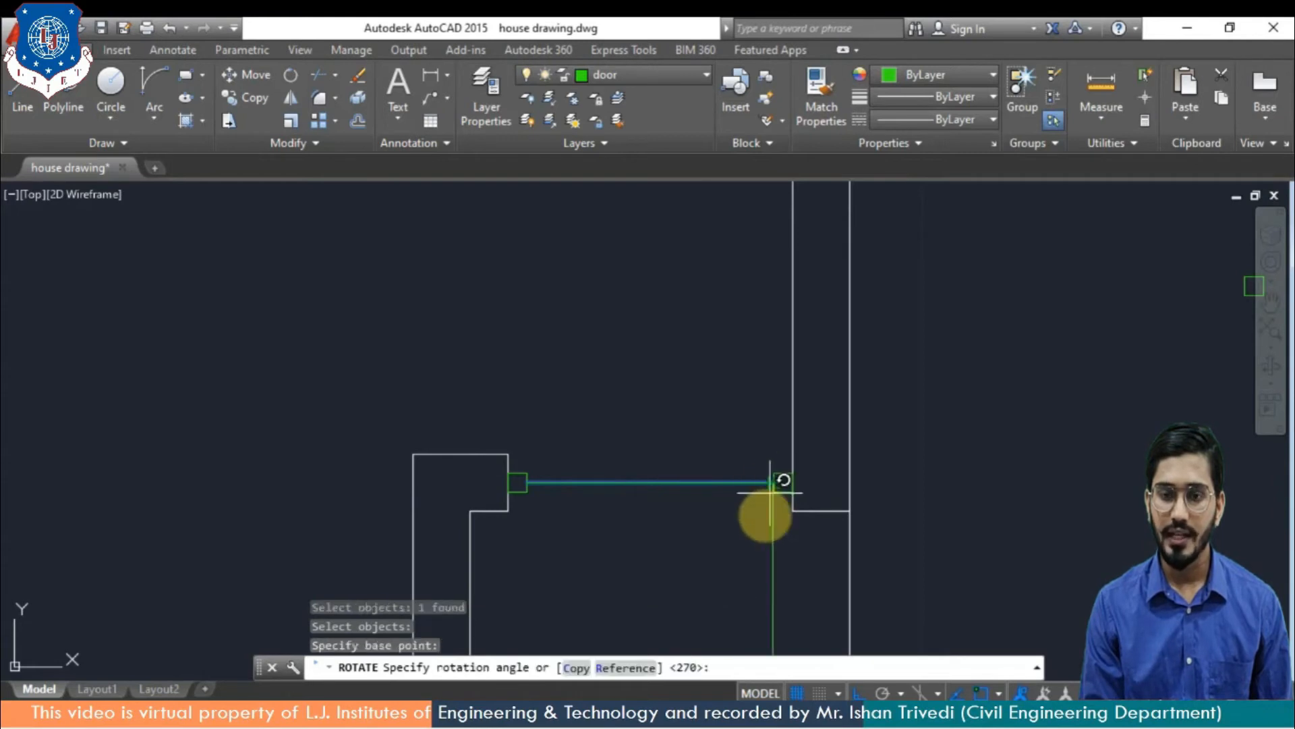
{"action": "left_click", "coordinate": [737, 581]}
Stretch the lower end of the vertical door line onto the midpoint of the square's left edge
{"action": "scroll", "coordinate": [743, 446], "scroll_direction": "up", "scroll_amount": 4}
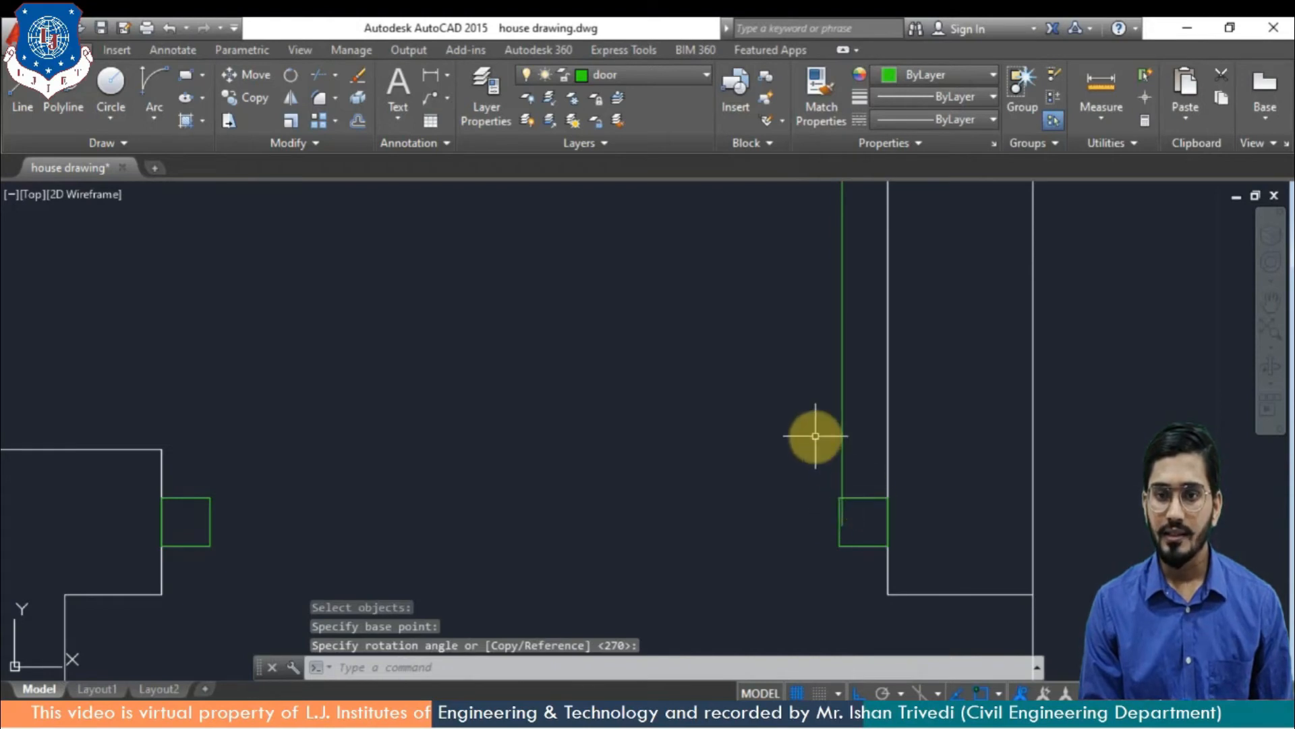
{"action": "left_click", "coordinate": [842, 435]}
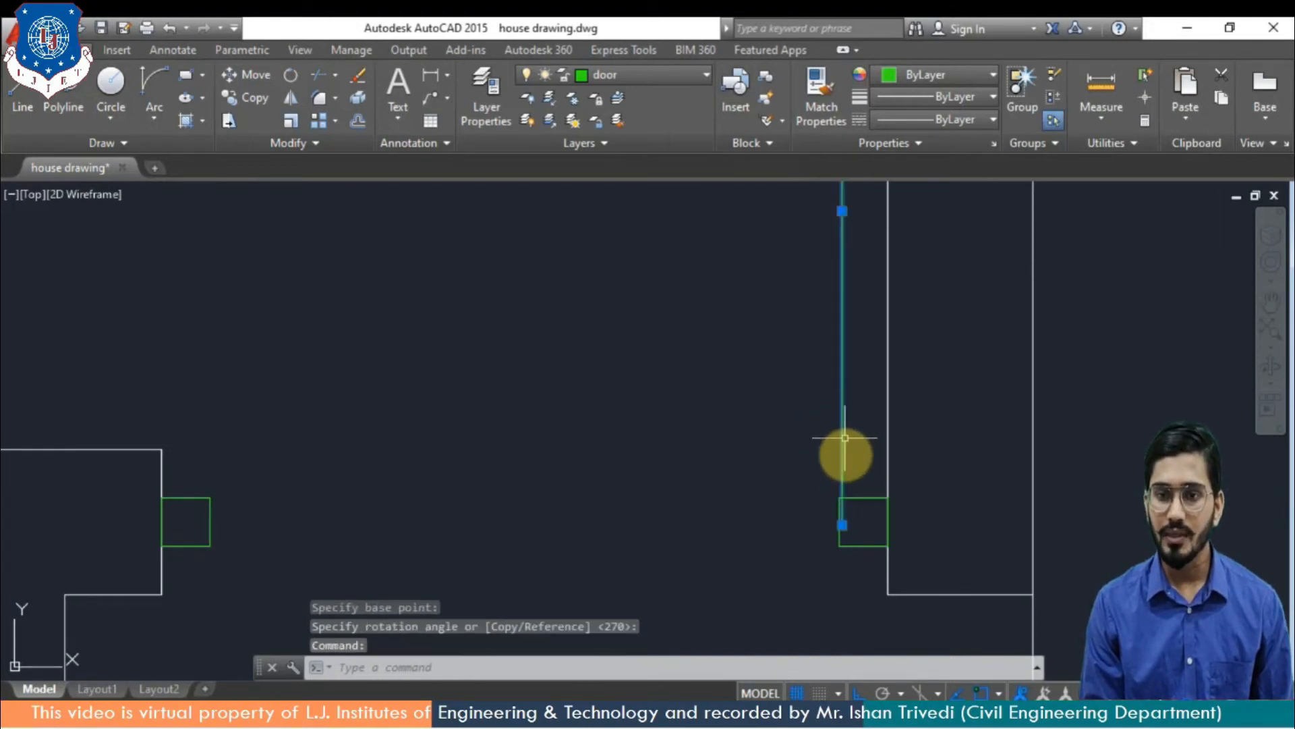
{"action": "left_click", "coordinate": [837, 525]}
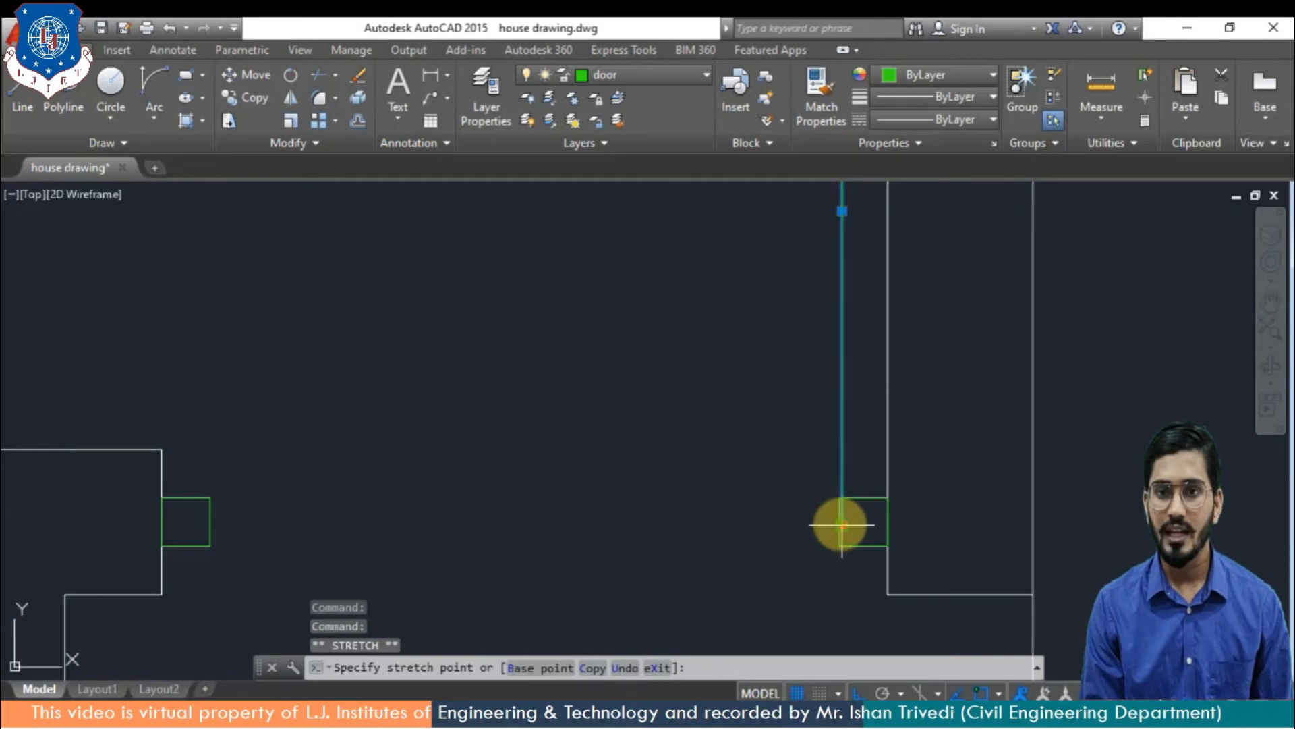
{"action": "left_click", "coordinate": [842, 525]}
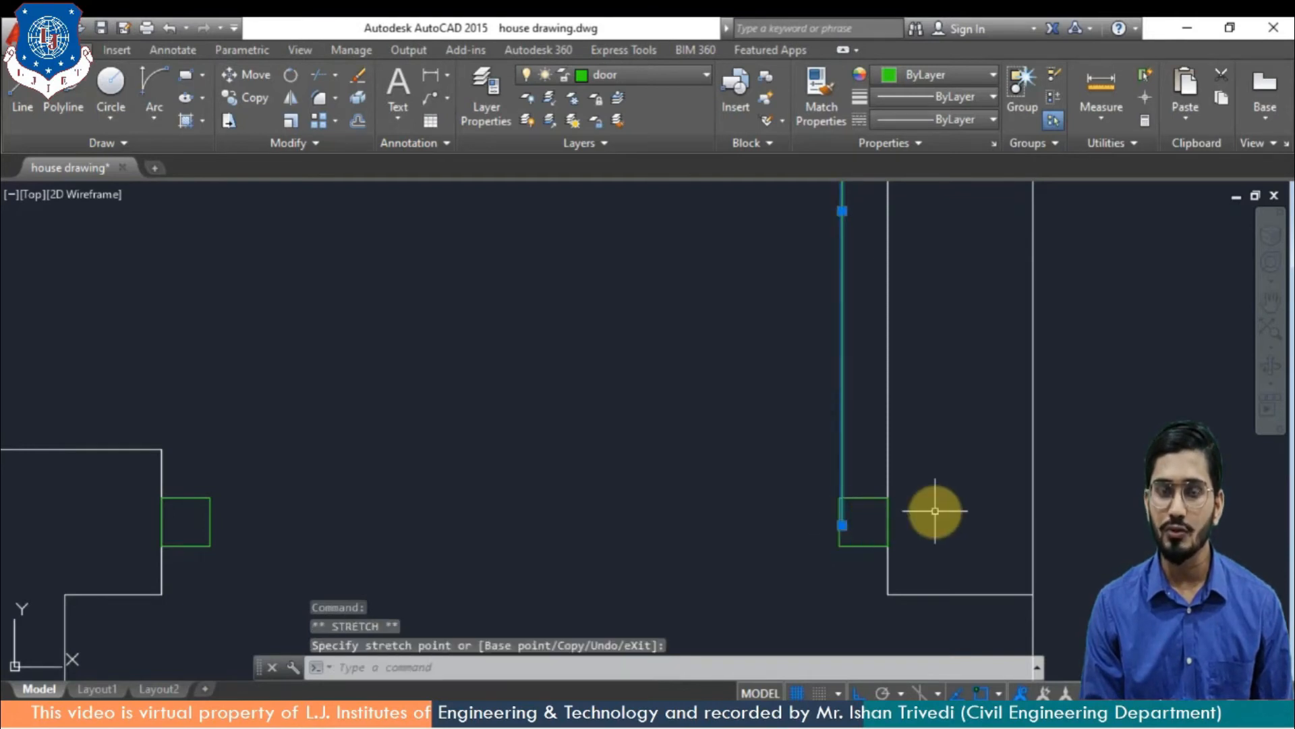
{"action": "left_click", "coordinate": [842, 521]}
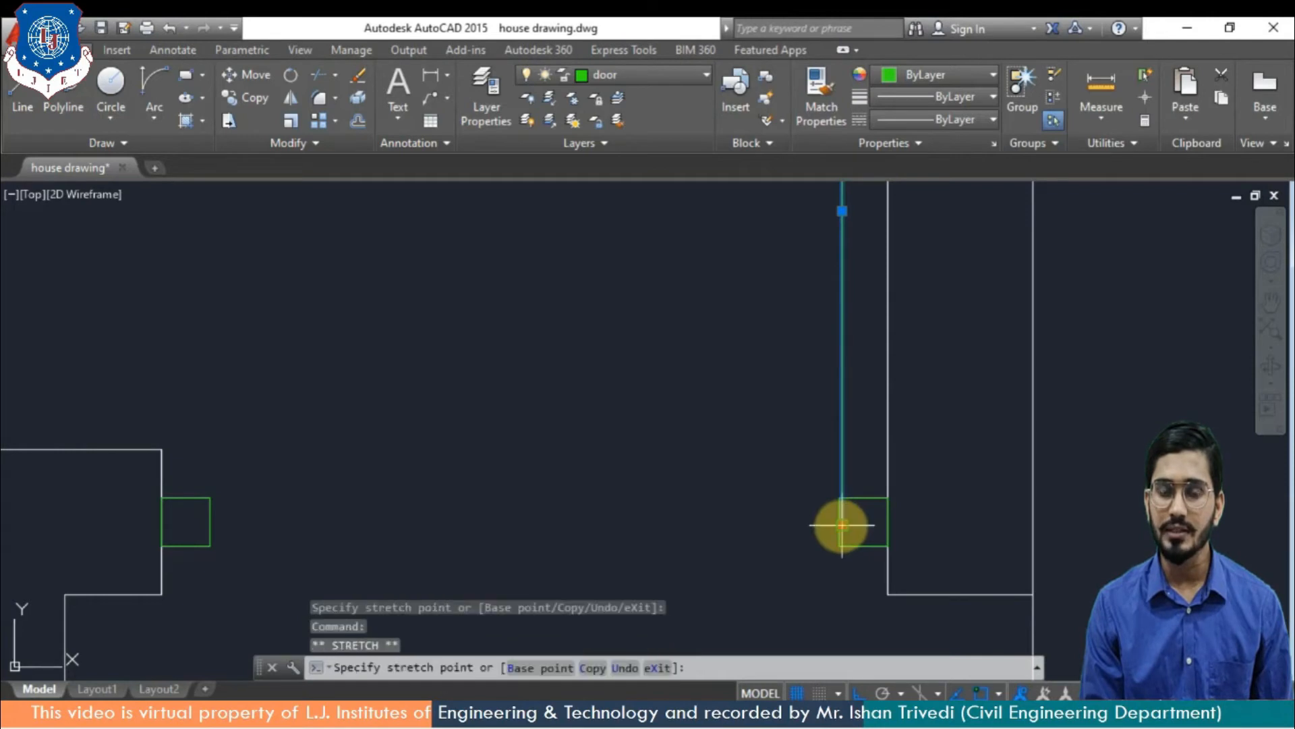
{"action": "left_click", "coordinate": [841, 524]}
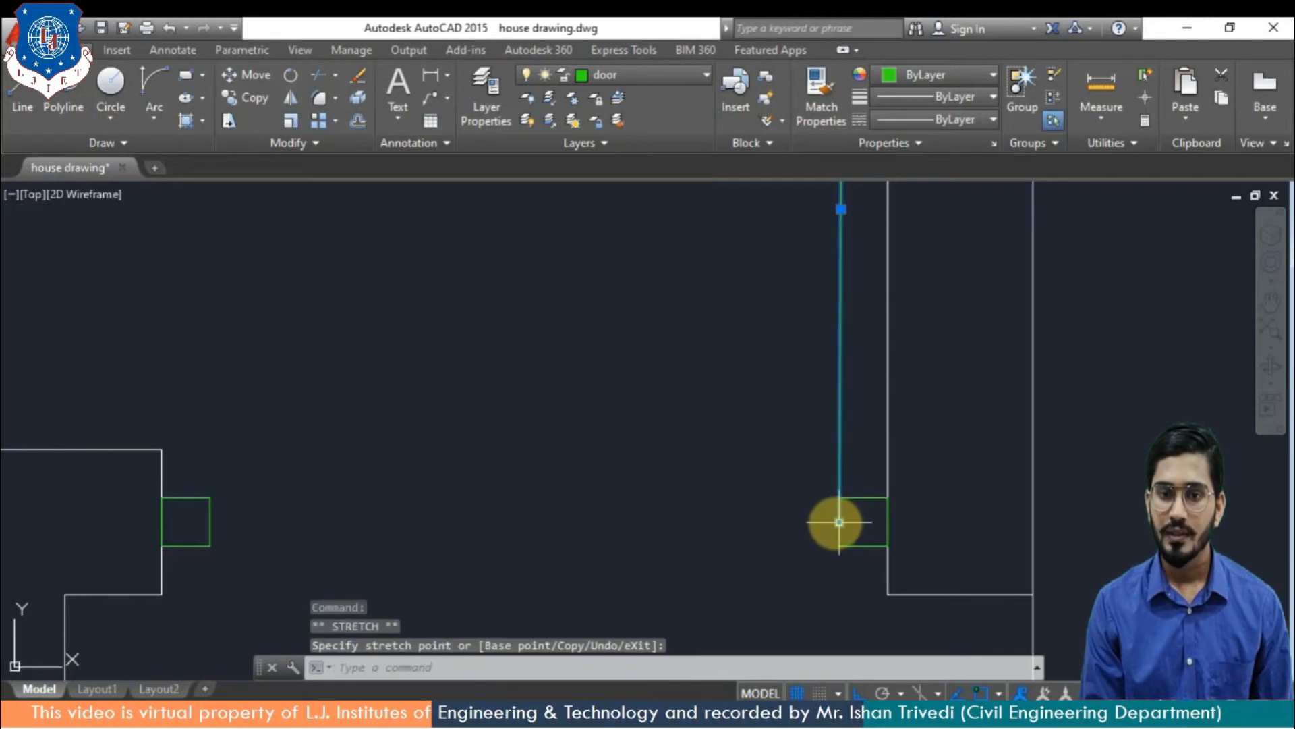
{"action": "scroll", "coordinate": [775, 513], "scroll_direction": "down", "scroll_amount": 4}
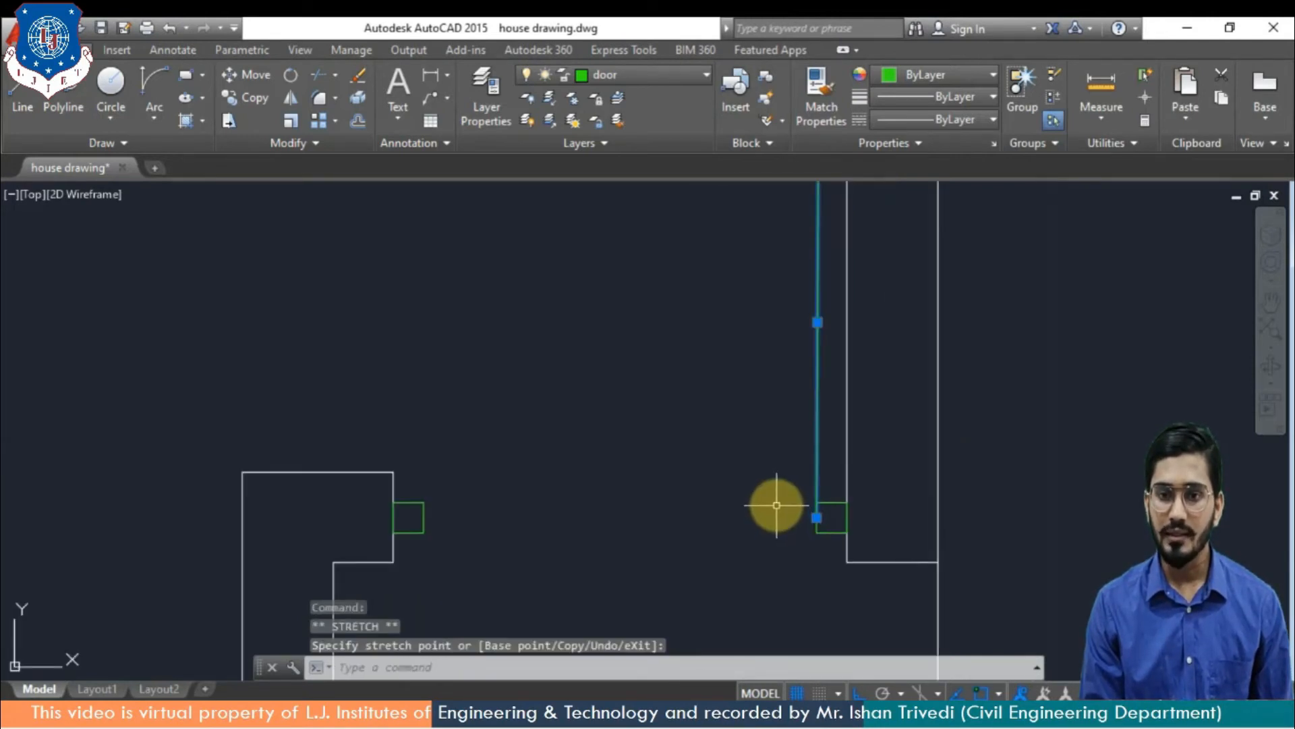
{"action": "key", "text": "Escape"}
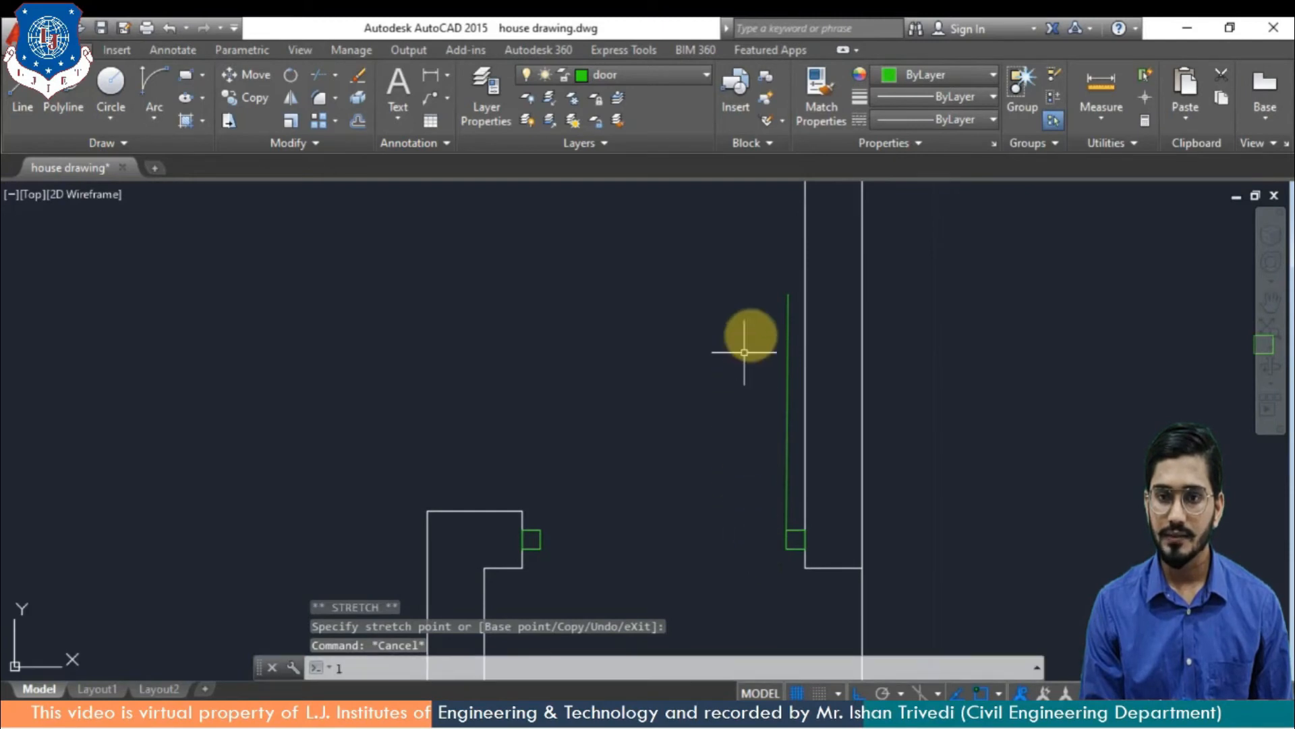
Complete the door leaf with a 0.05 line rightward from the vertical line's upper end, continued straight down to the square's upper edge
{"action": "type", "text": "l"}
{"action": "key", "text": "Return"}
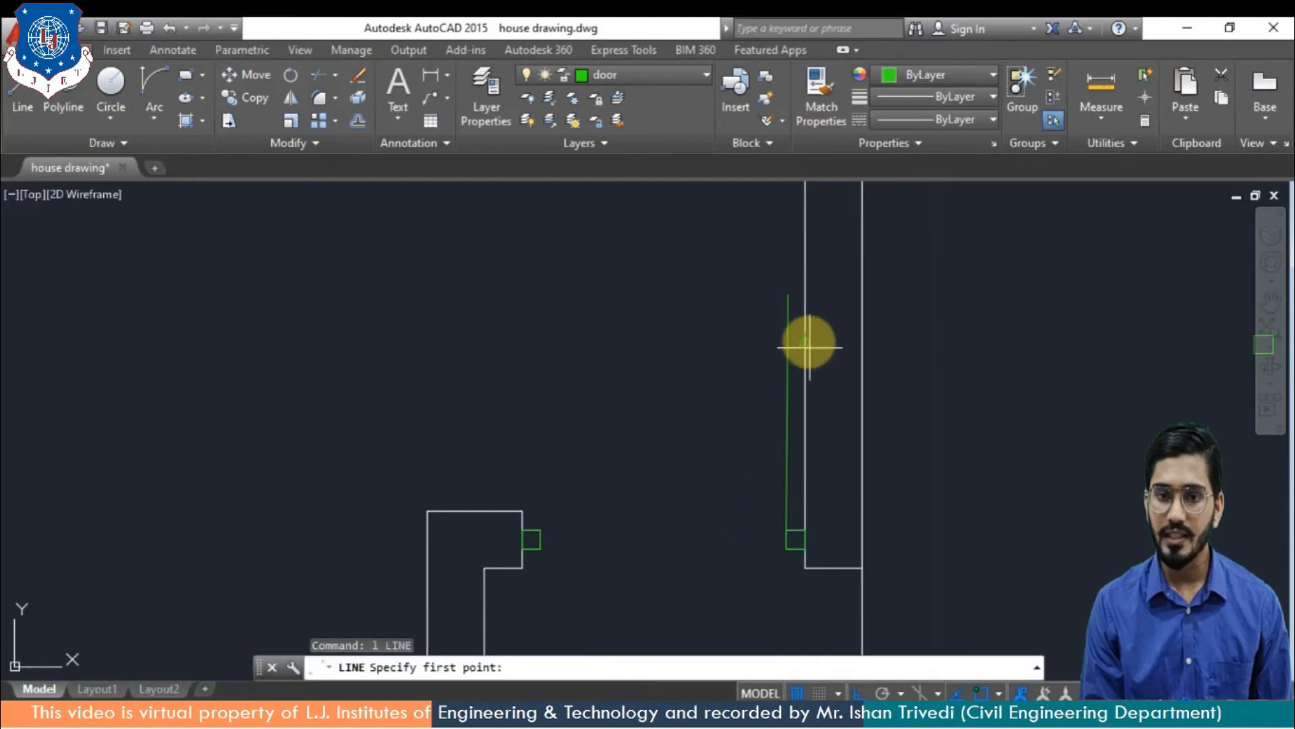
{"action": "left_click", "coordinate": [788, 294]}
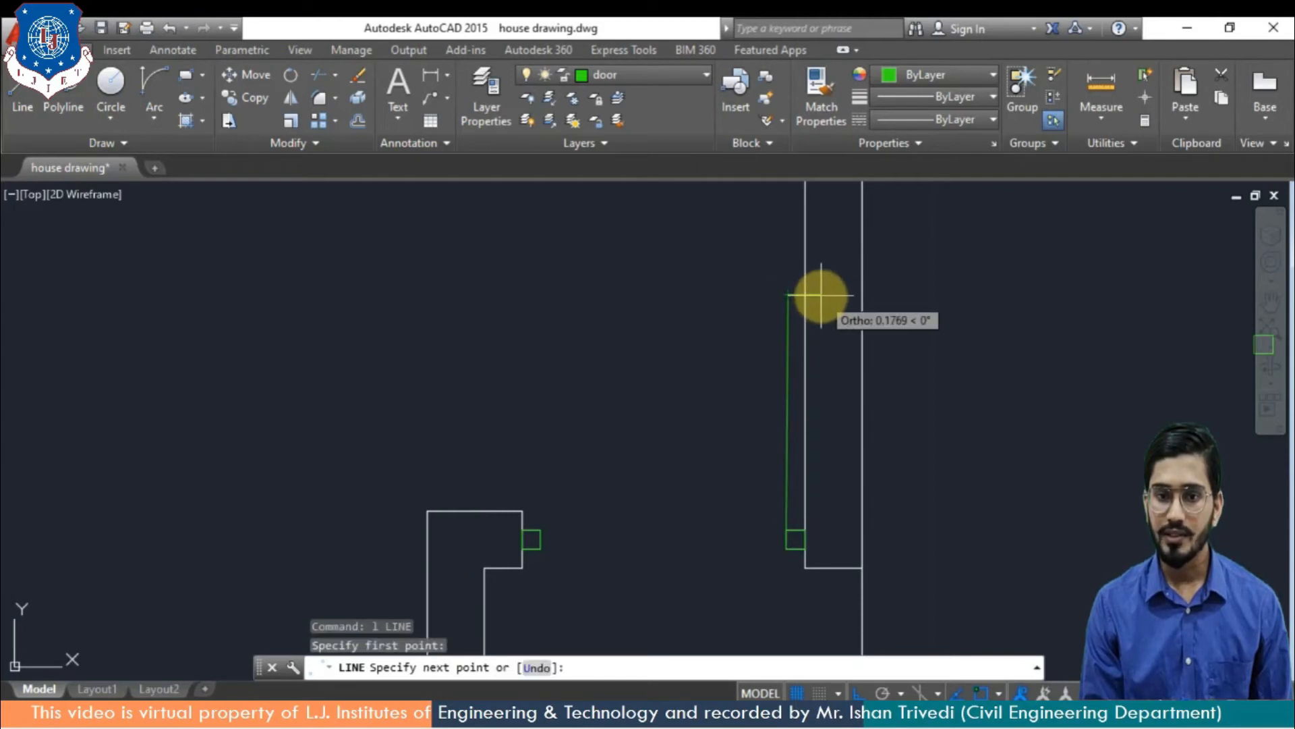
{"action": "type", "text": "0.05"}
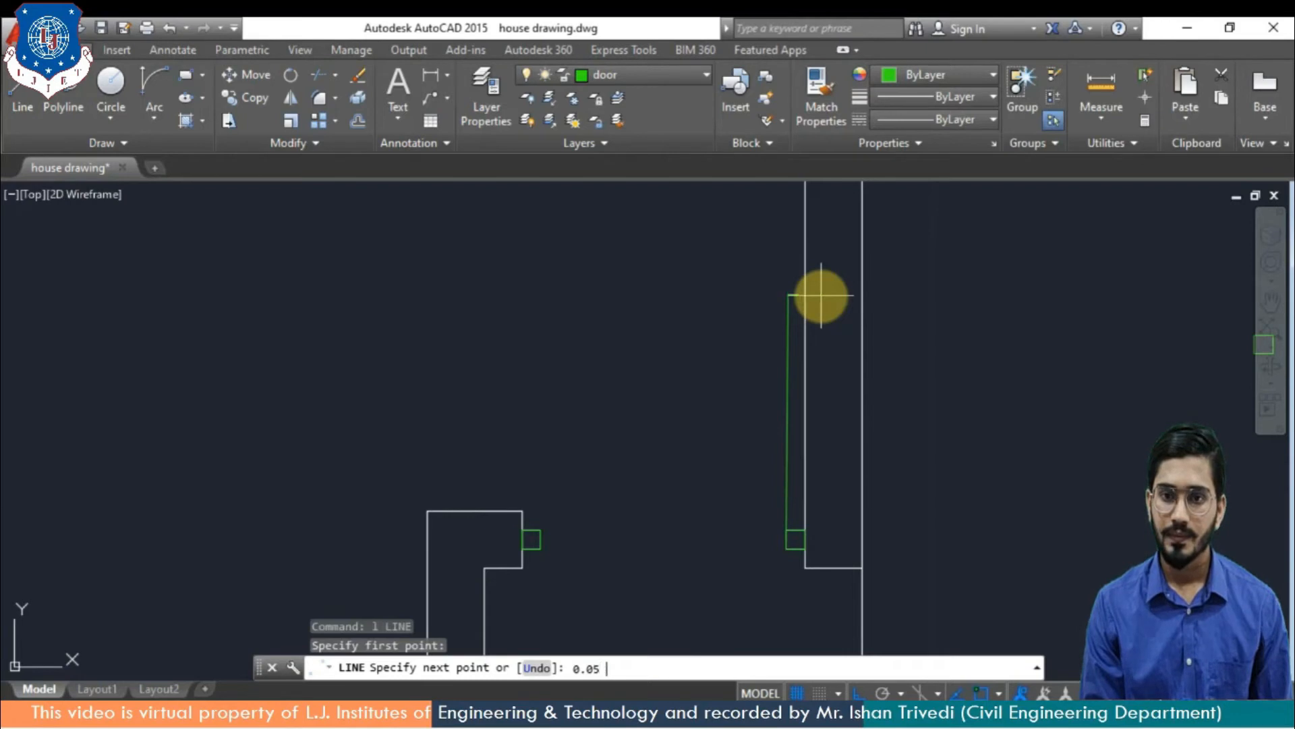
{"action": "key", "text": "Return"}
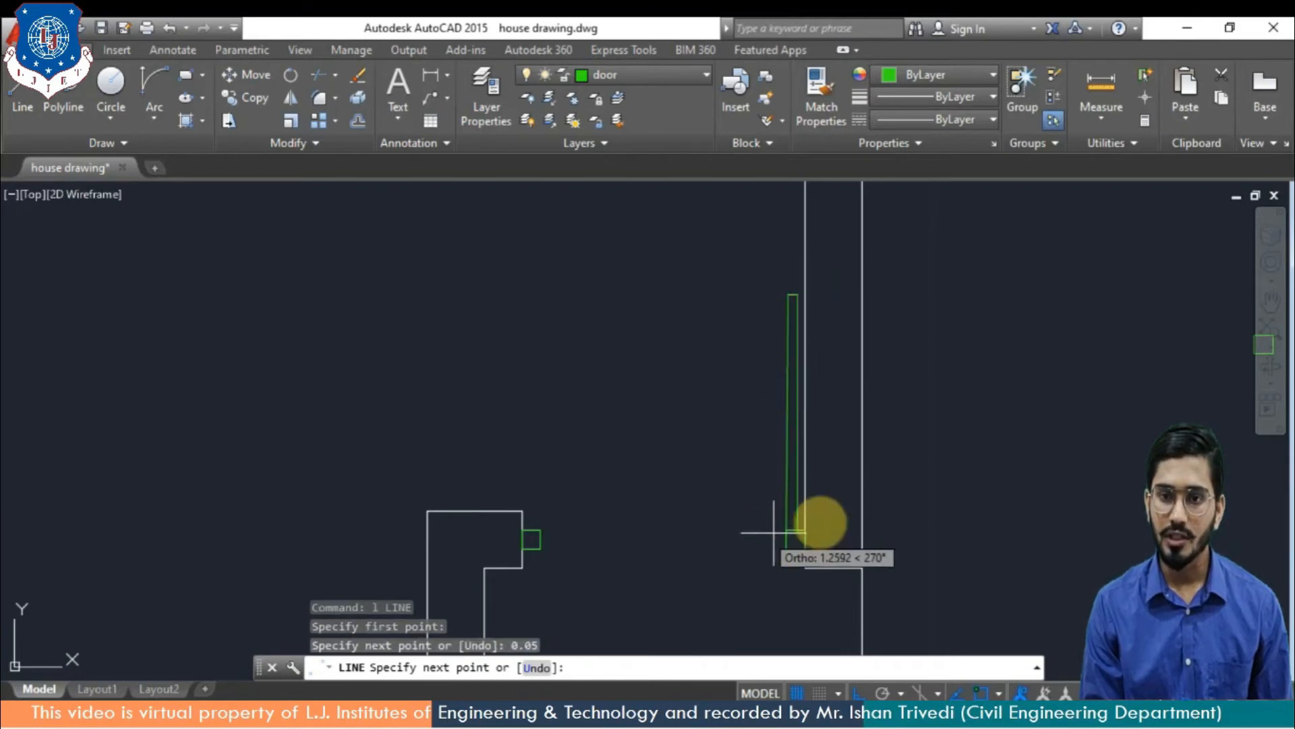
{"action": "scroll", "coordinate": [796, 531], "scroll_direction": "up", "scroll_amount": 3}
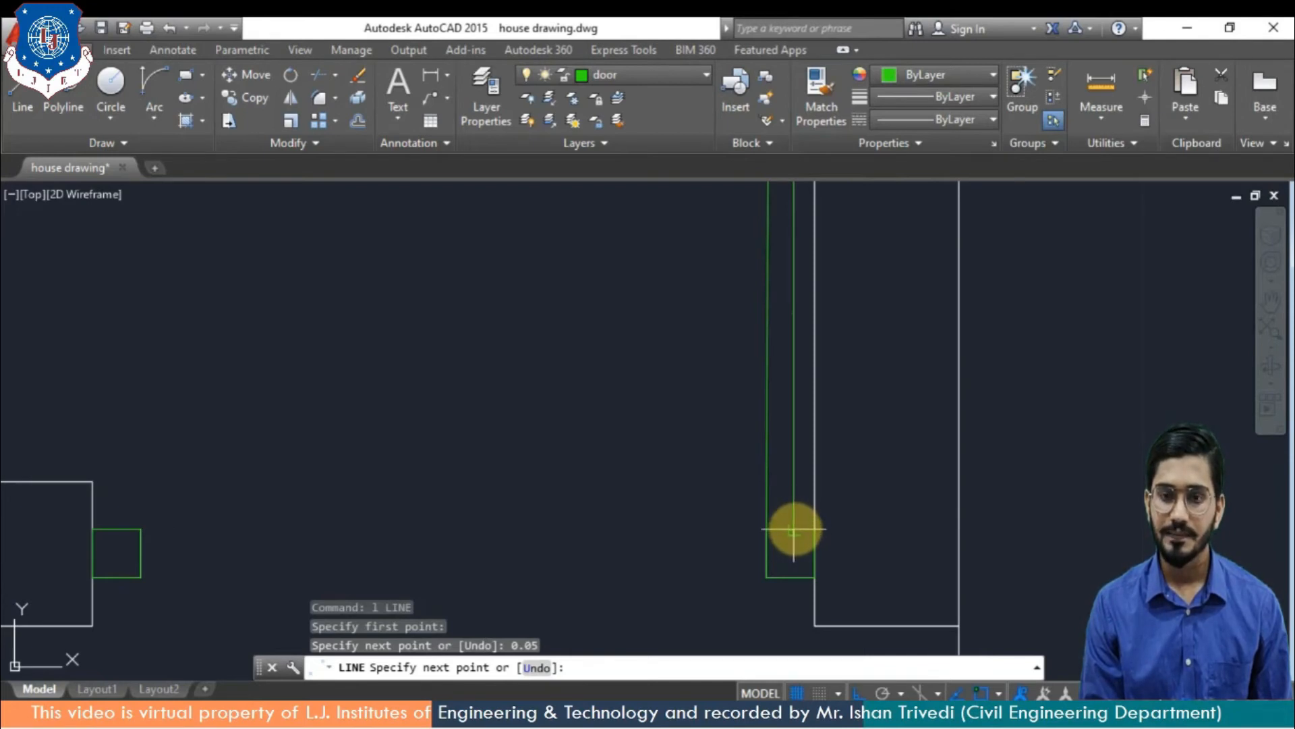
{"action": "left_click", "coordinate": [806, 520]}
{"action": "key", "text": "Return"}
{"action": "scroll", "coordinate": [801, 479], "scroll_direction": "down", "scroll_amount": 3}
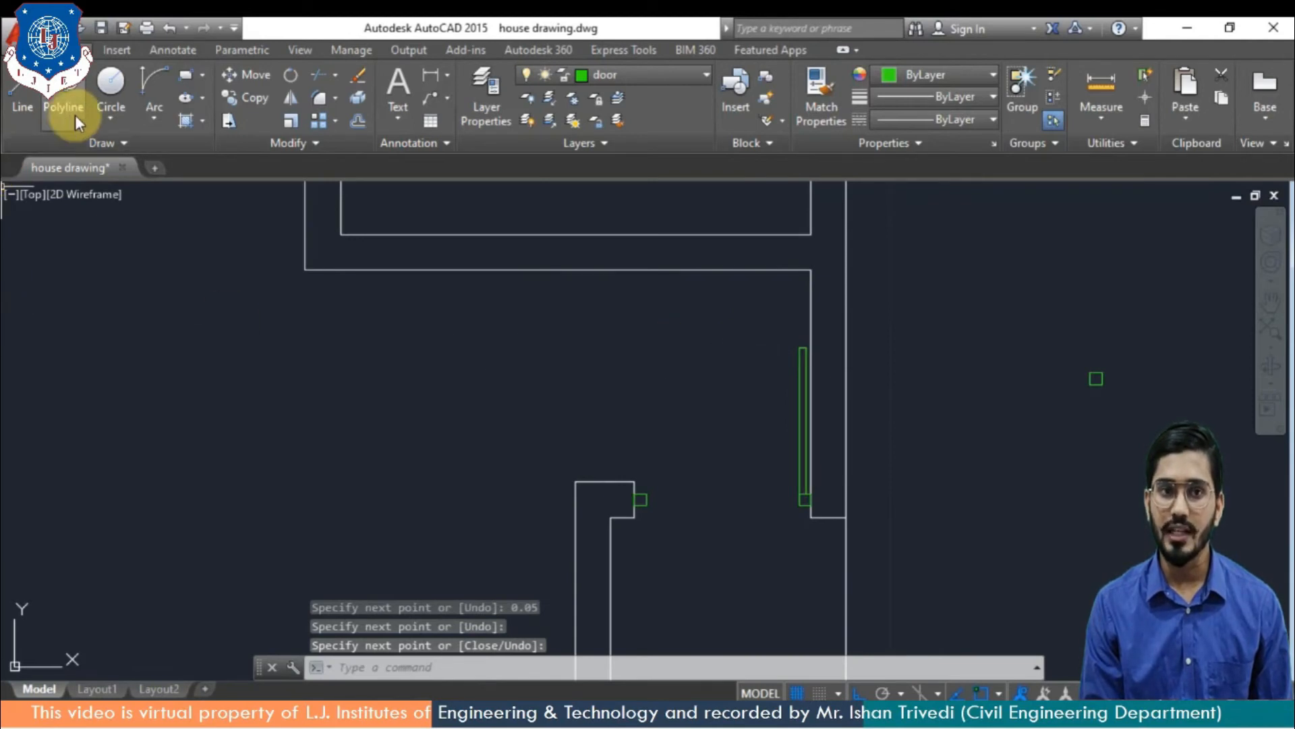
Draw a Start, End, Direction arc from the stub square's right edge midpoint to the leaf's upper left corner, with an upward start tangent
{"action": "left_click", "coordinate": [157, 116]}
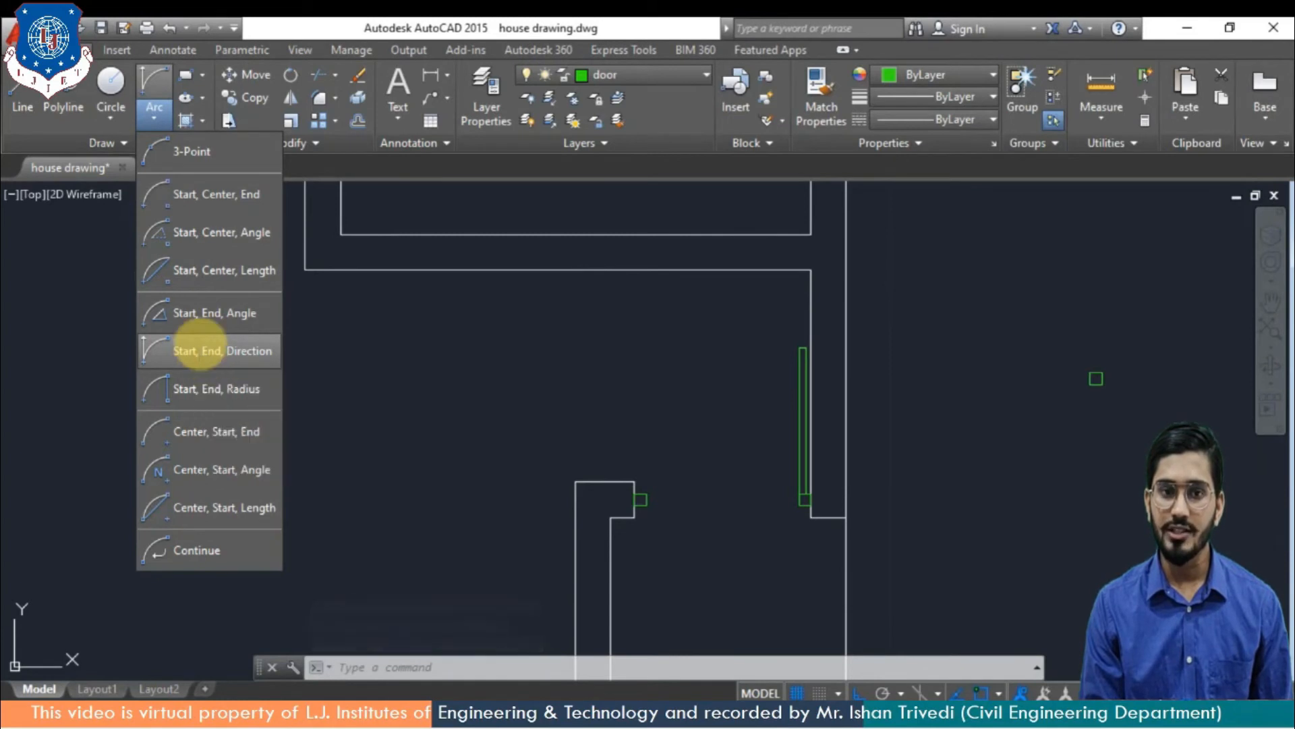
{"action": "left_click", "coordinate": [201, 354]}
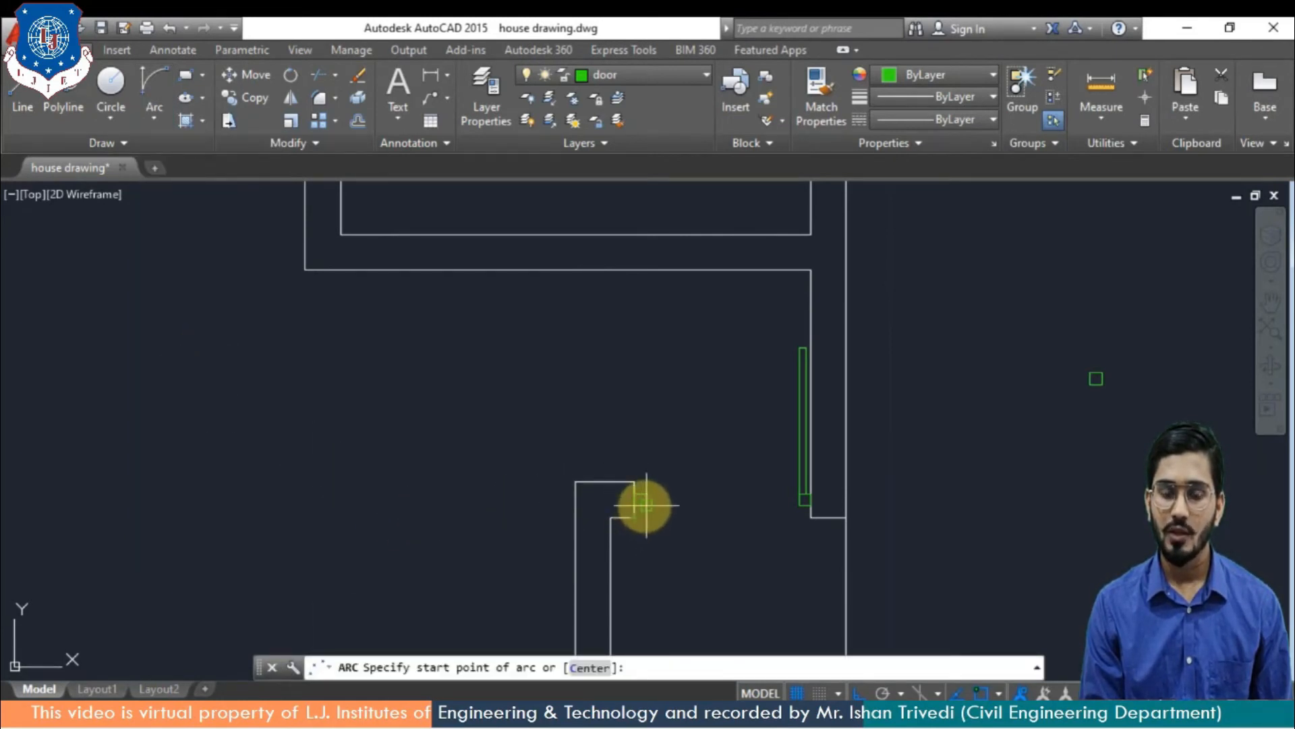
{"action": "scroll", "coordinate": [638, 496], "scroll_direction": "up", "scroll_amount": 2}
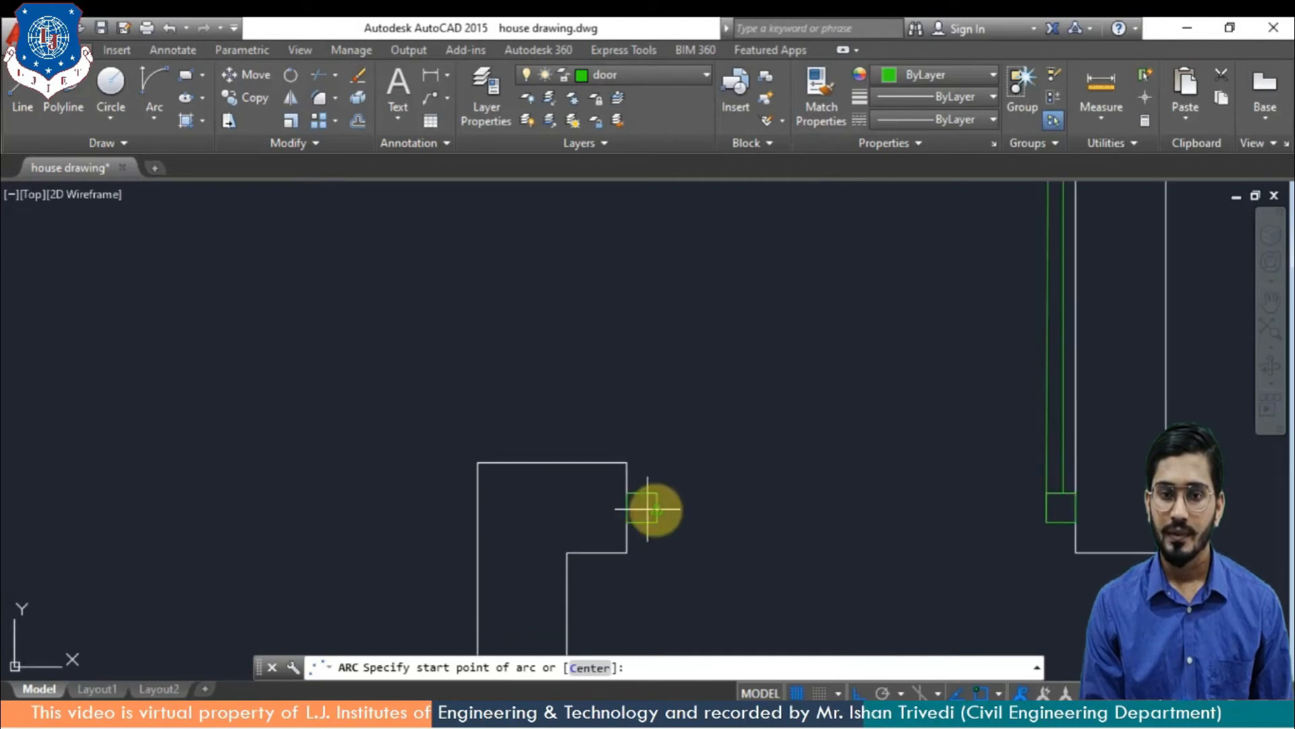
{"action": "left_click", "coordinate": [656, 511]}
{"action": "scroll", "coordinate": [791, 396], "scroll_direction": "down", "scroll_amount": 4}
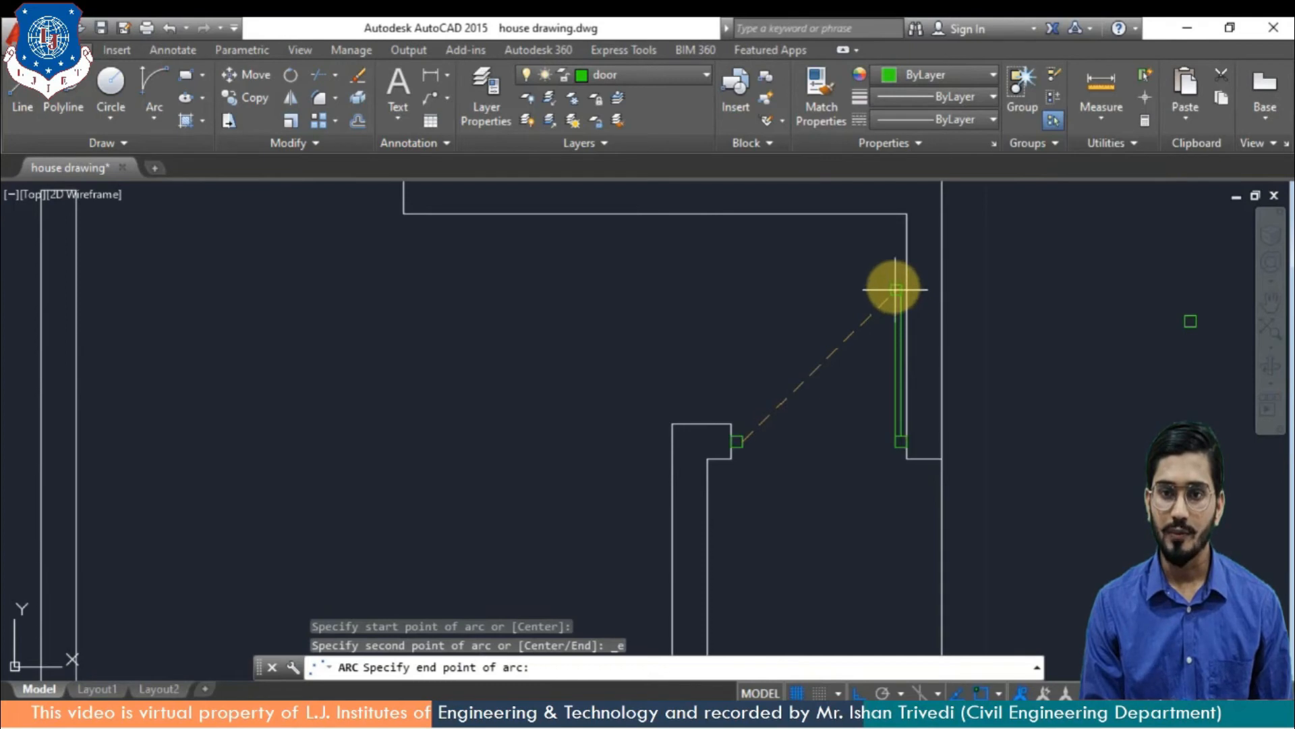
{"action": "scroll", "coordinate": [893, 291], "scroll_direction": "up", "scroll_amount": 3}
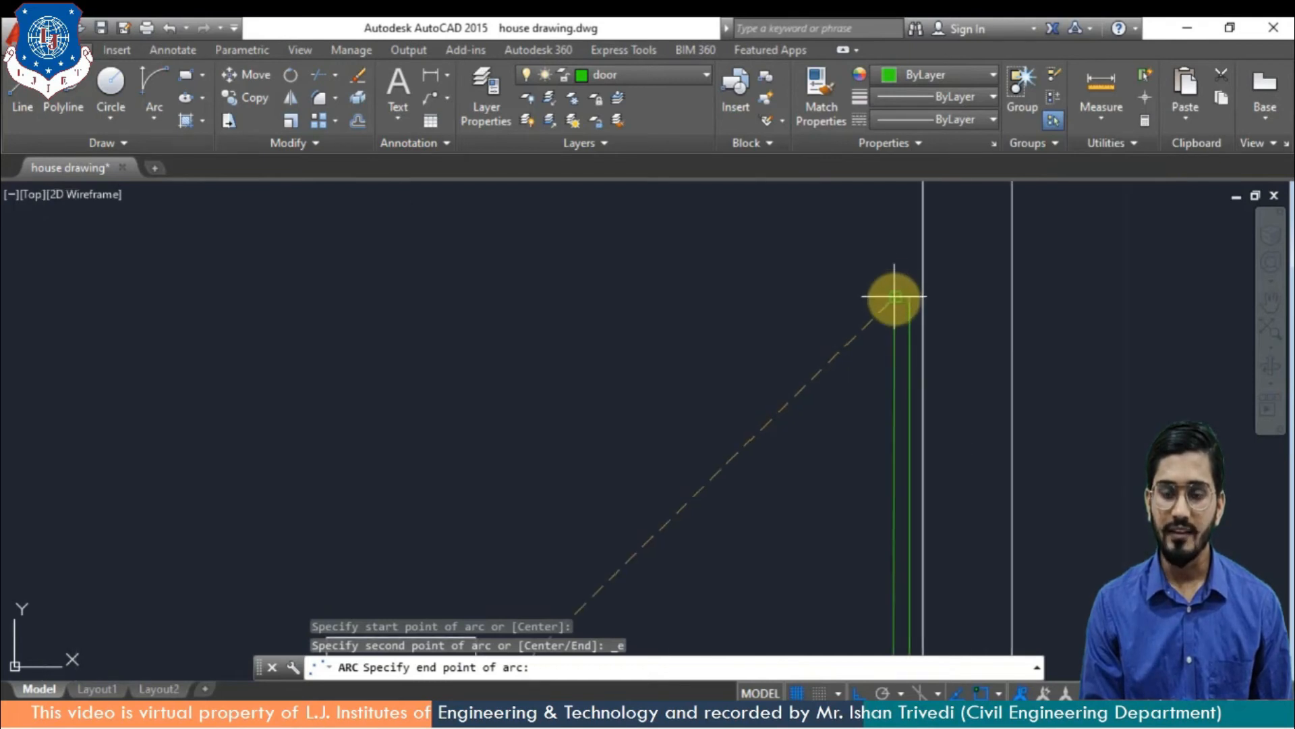
{"action": "left_click", "coordinate": [894, 296]}
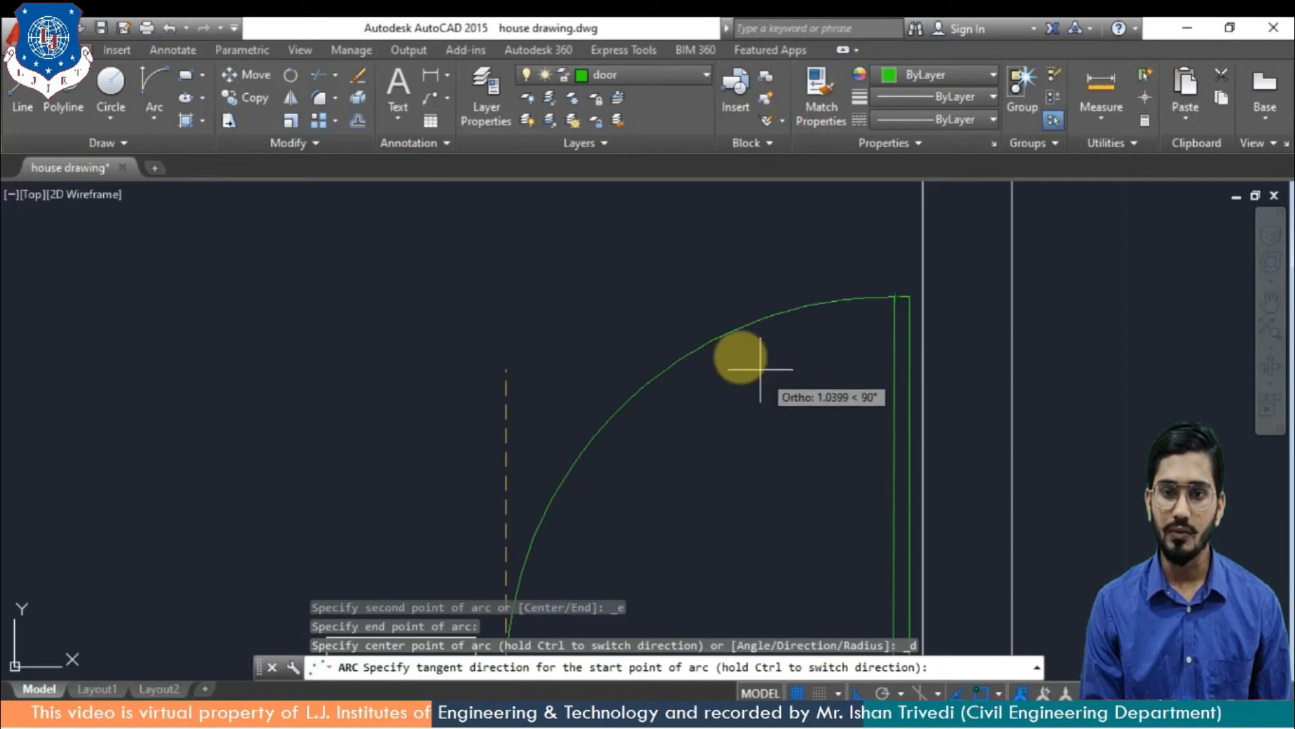
{"action": "left_click", "coordinate": [698, 337]}
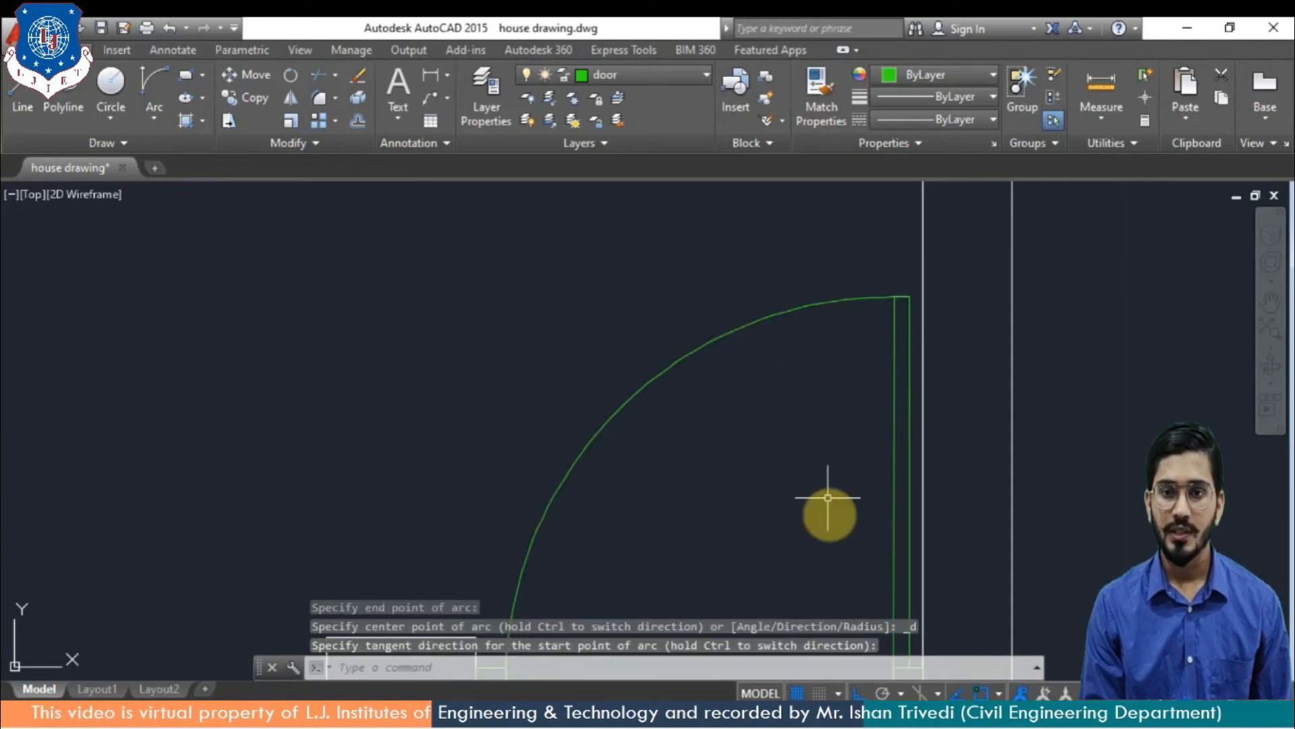
{"action": "scroll", "coordinate": [827, 498], "scroll_direction": "down", "scroll_amount": 4}
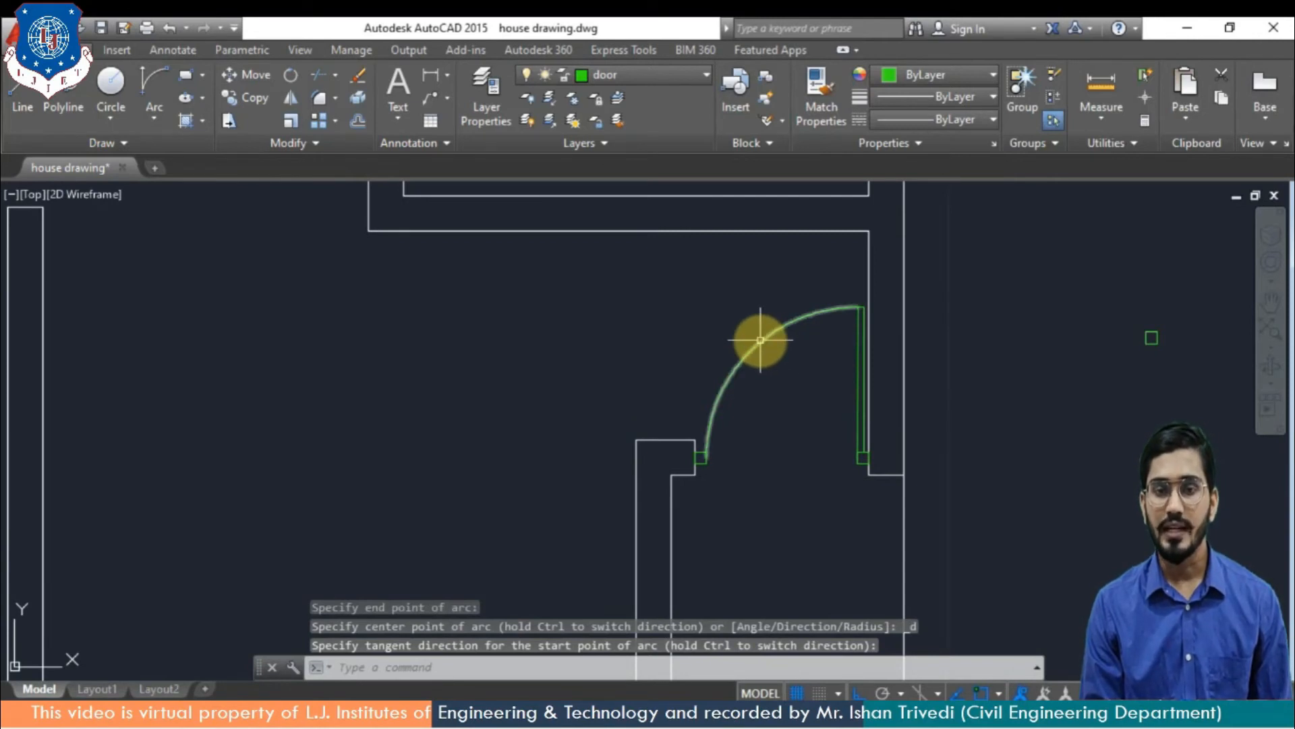
Make door arc the current layer
{"action": "mouse_move", "coordinate": [761, 340]}
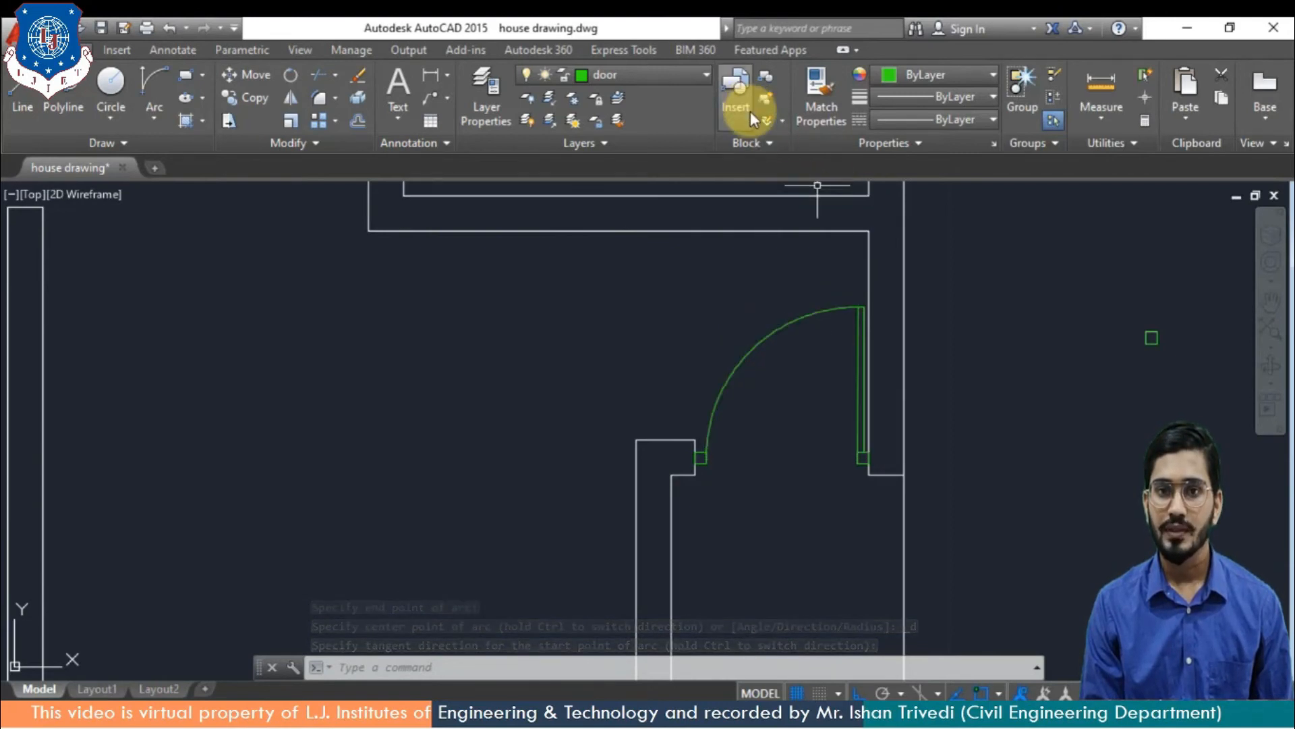
{"action": "left_click", "coordinate": [694, 78]}
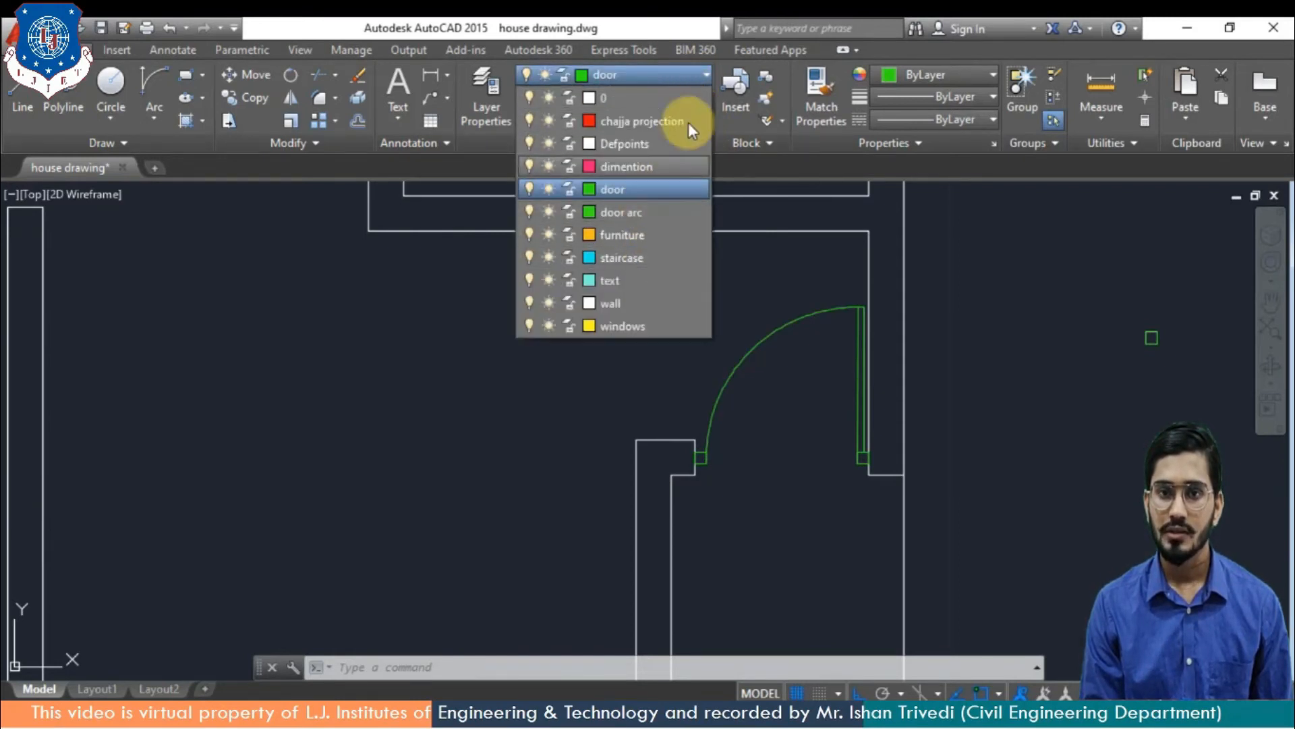
{"action": "left_click", "coordinate": [694, 73]}
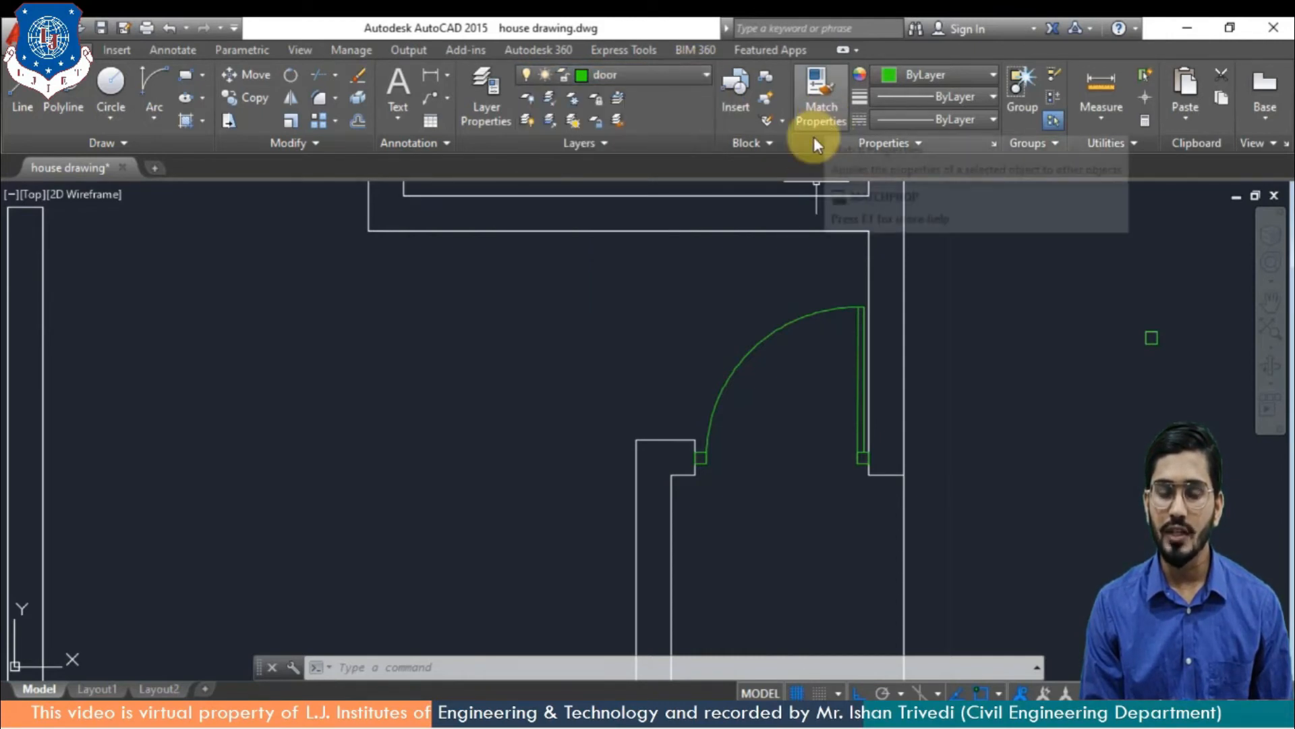
{"action": "left_click", "coordinate": [619, 72]}
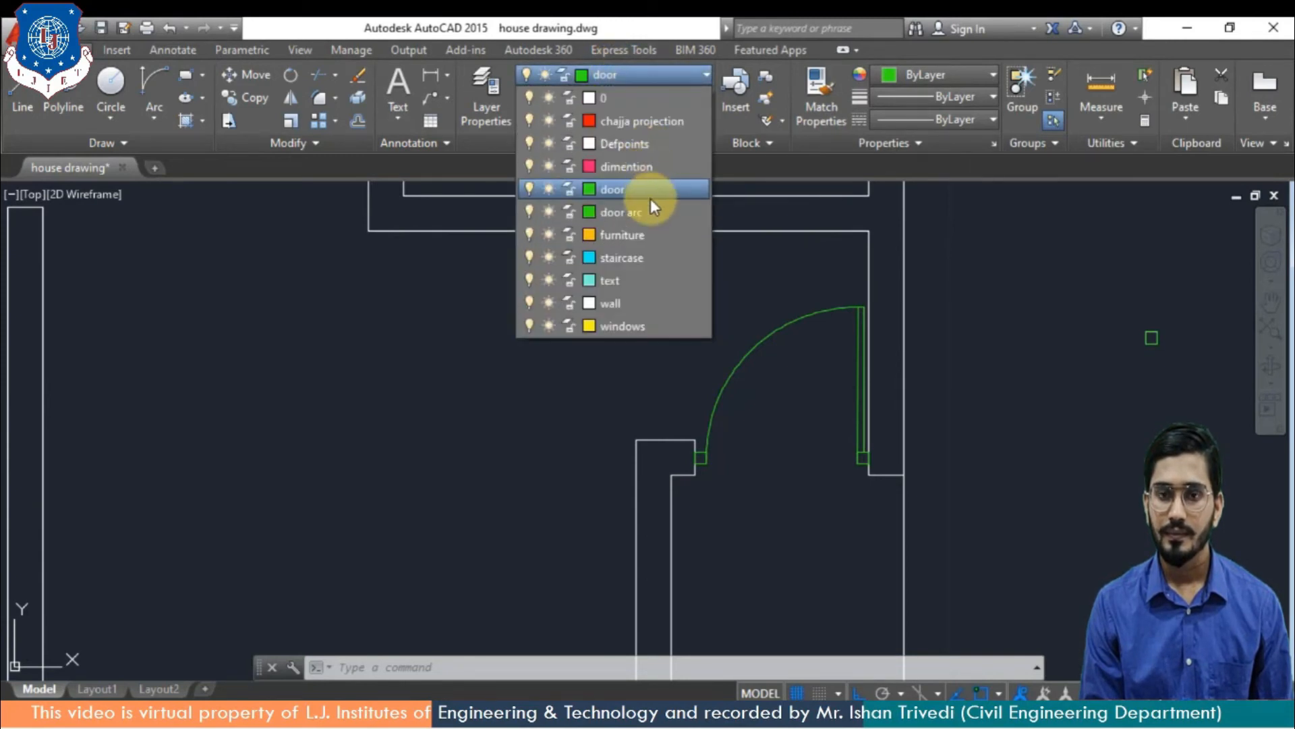
{"action": "left_click", "coordinate": [650, 210]}
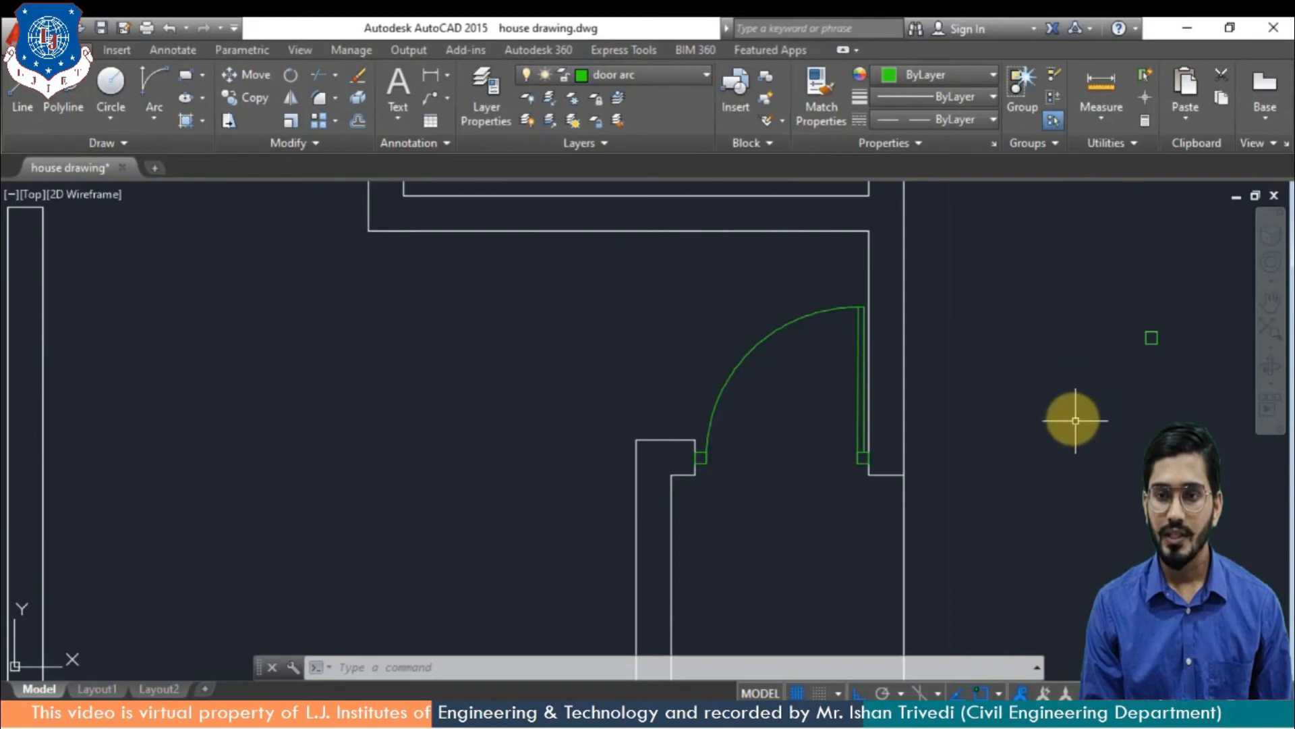
Draw a vertical sample line on the door arc layer in the empty area outside the right exterior wall
{"action": "type", "text": "l"}
{"action": "key", "text": "Return"}
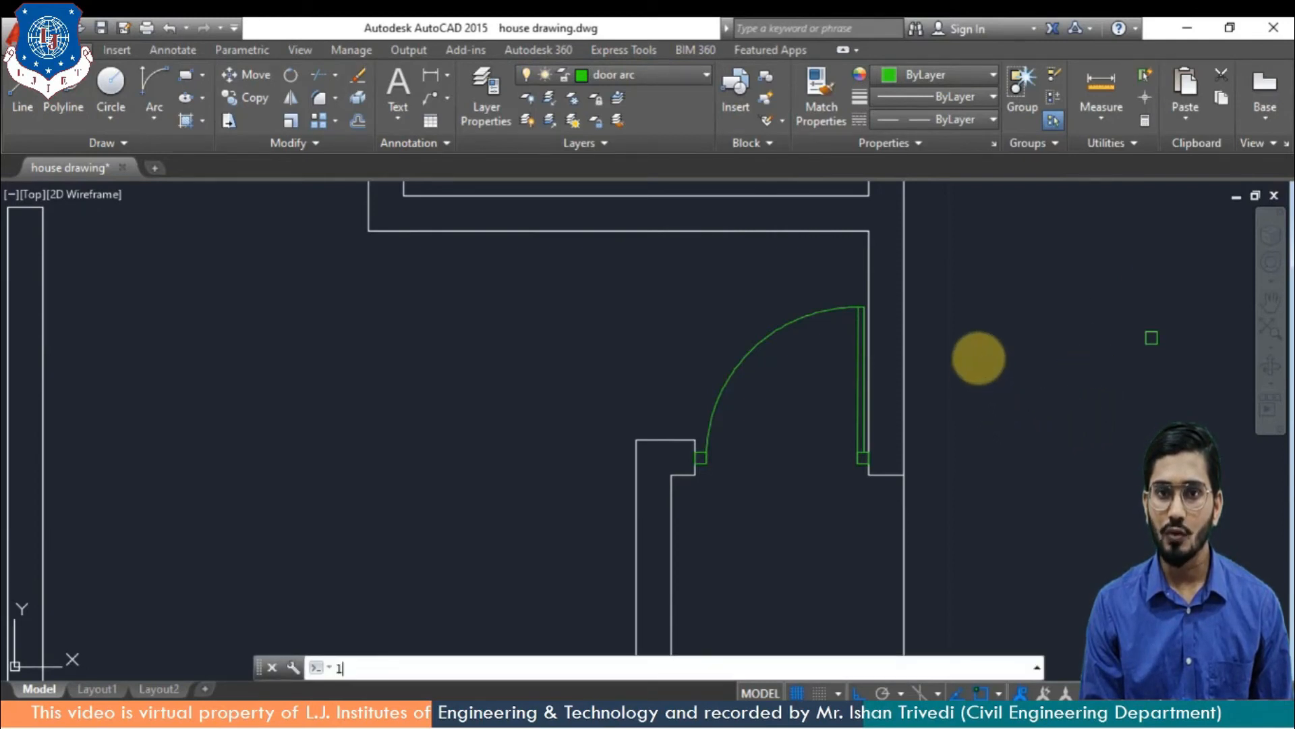
{"action": "left_click", "coordinate": [1003, 353]}
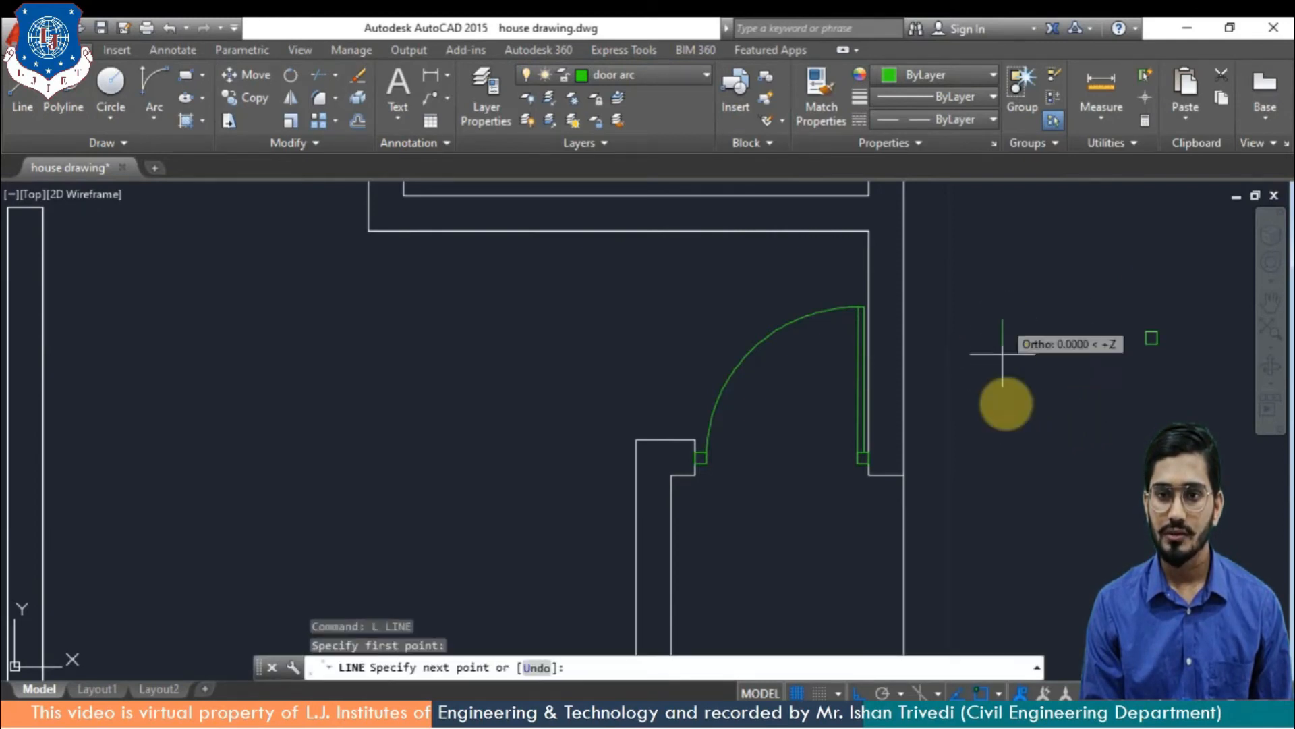
{"action": "left_click", "coordinate": [1002, 492]}
{"action": "key", "text": "Return"}
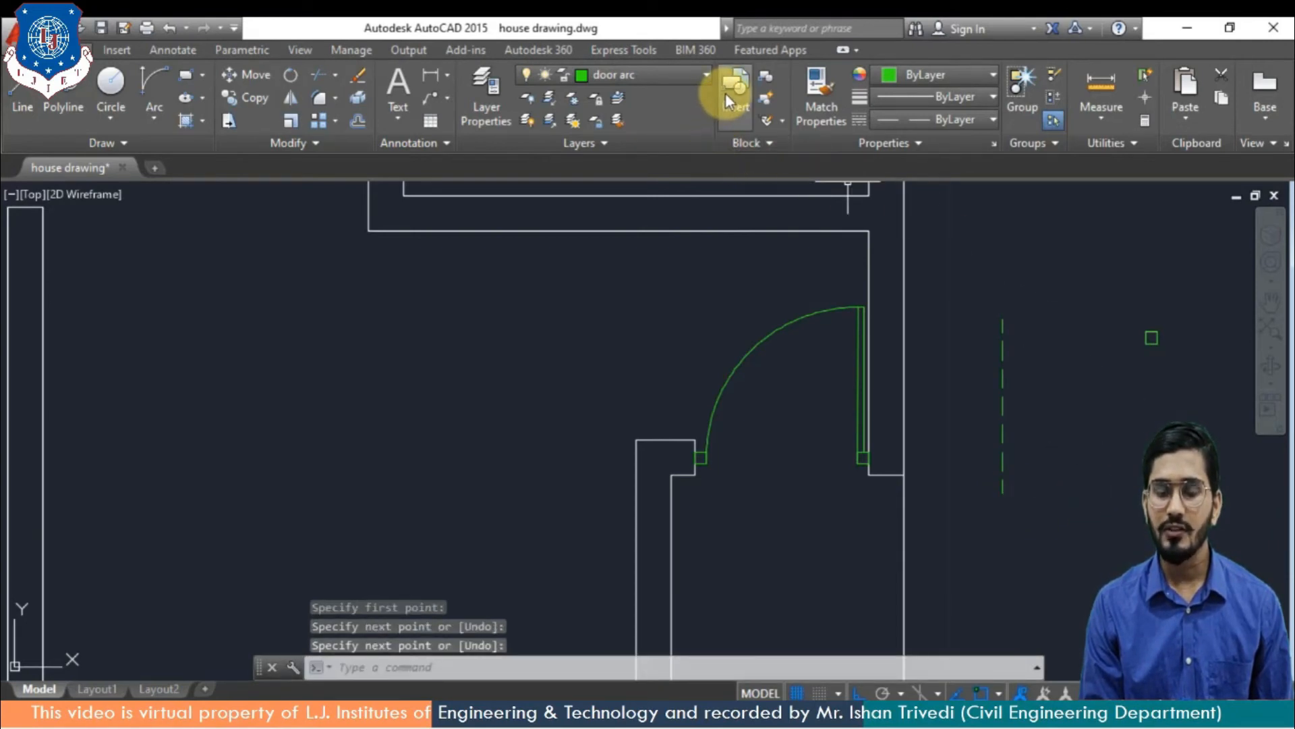
Match the properties of the dashed door arc sample line onto the entrance door's swing arc
{"action": "left_click", "coordinate": [832, 100]}
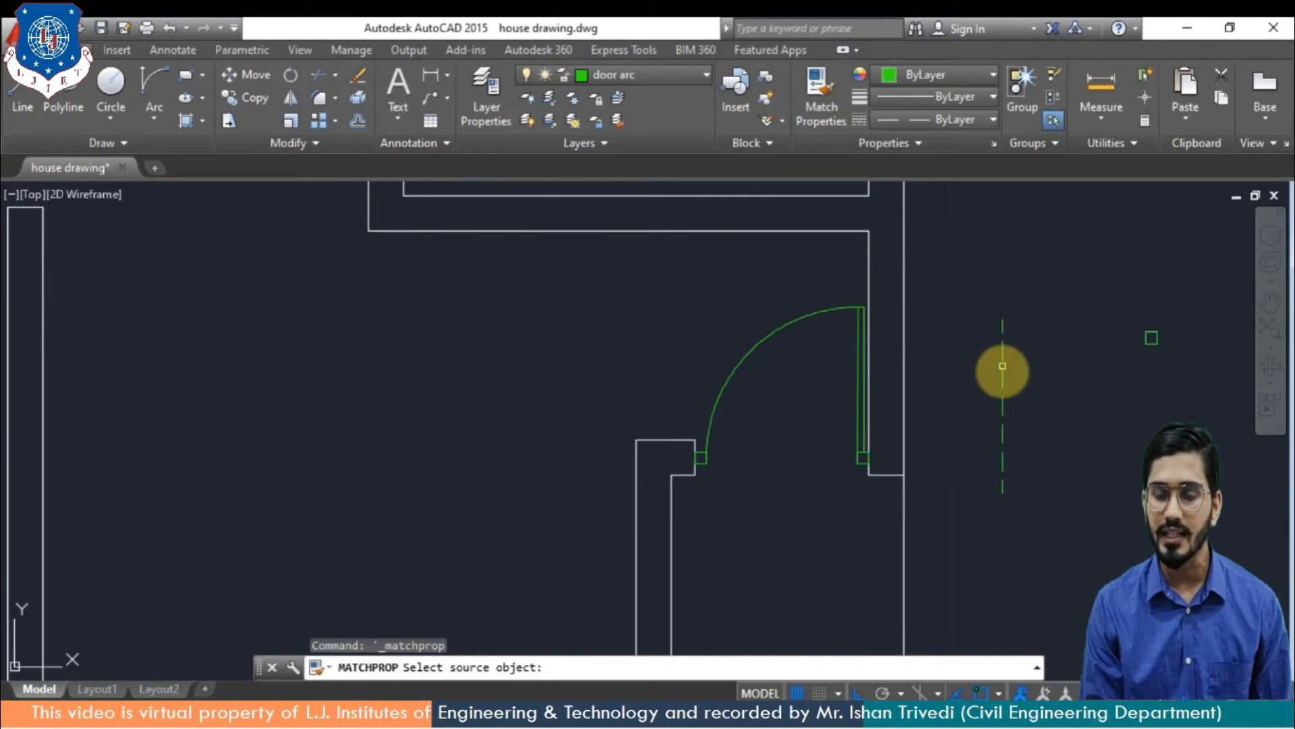
{"action": "left_click", "coordinate": [1003, 381]}
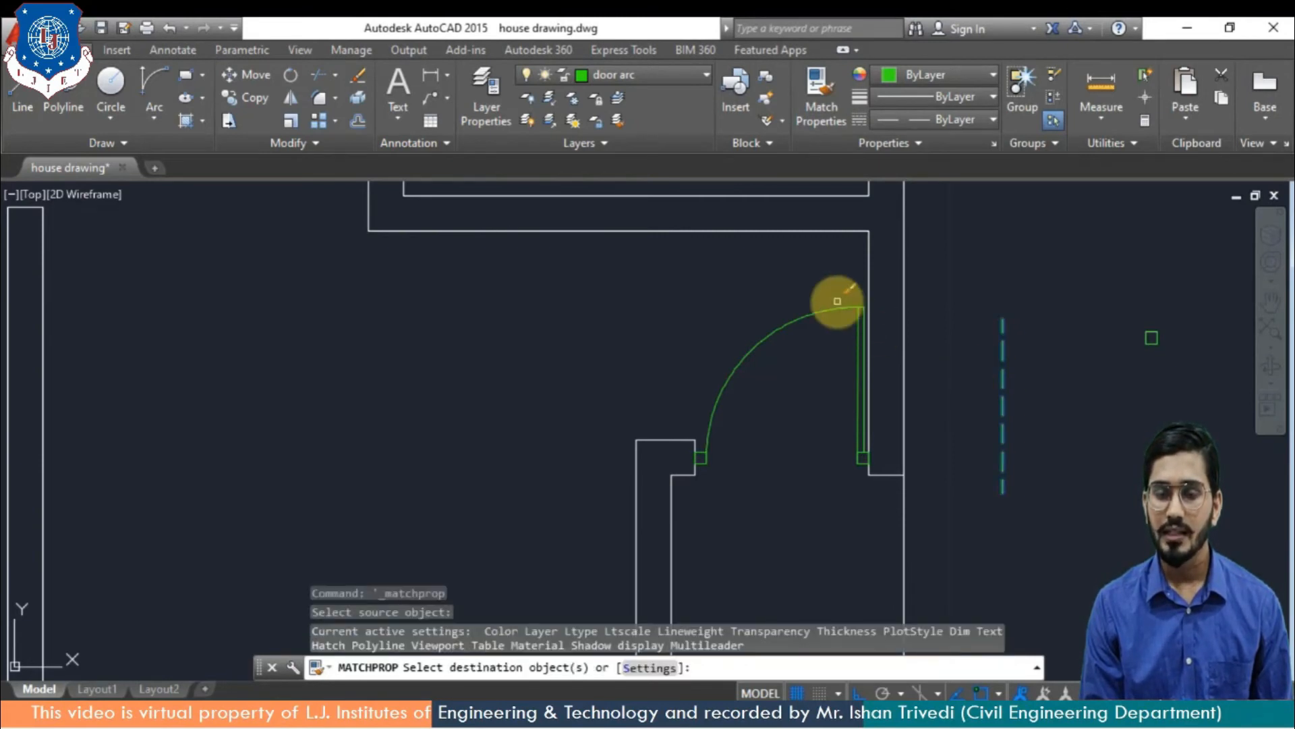
{"action": "left_click", "coordinate": [789, 325]}
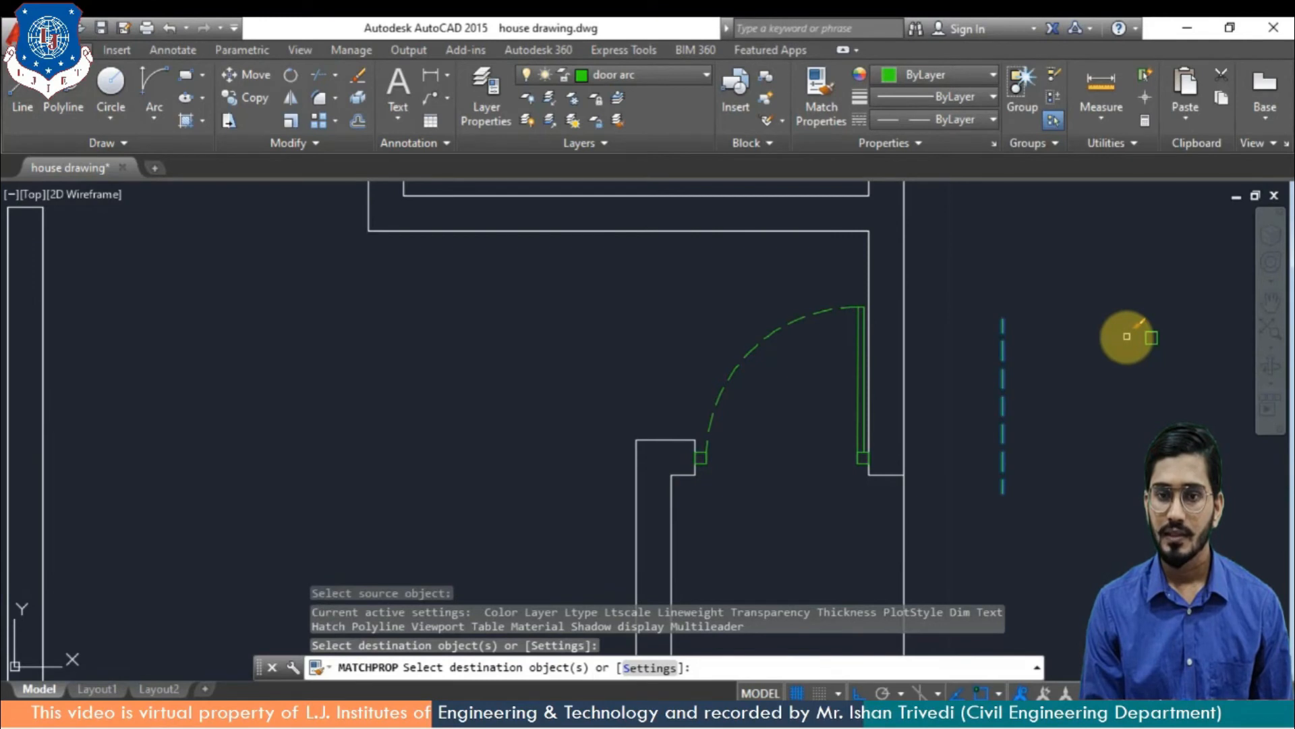
{"action": "key", "text": "Escape"}
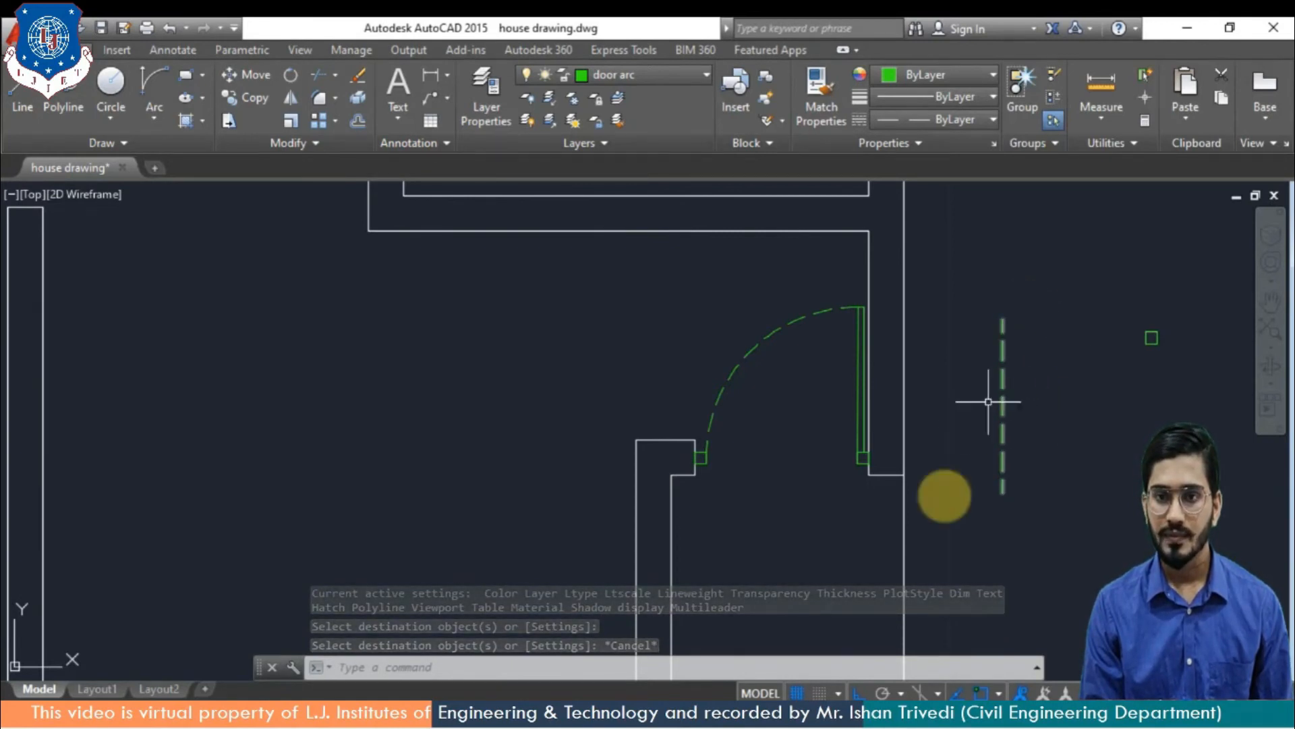
Draw a 1-unit helper line leftward from the lower right corner of the wall above the staircase room
{"action": "scroll", "coordinate": [905, 648], "scroll_direction": "down", "scroll_amount": 5}
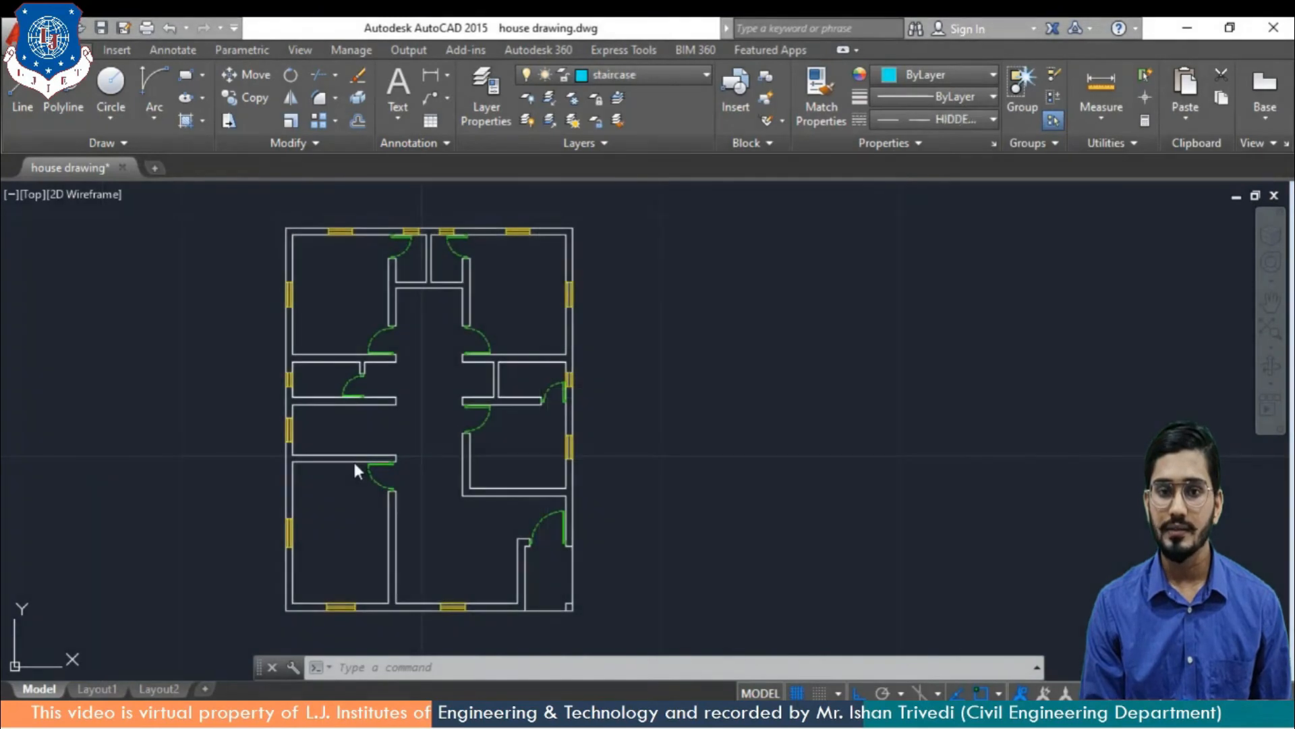
{"action": "middle_click_drag", "start_coordinate": [496, 425], "coordinate": [632, 447]}
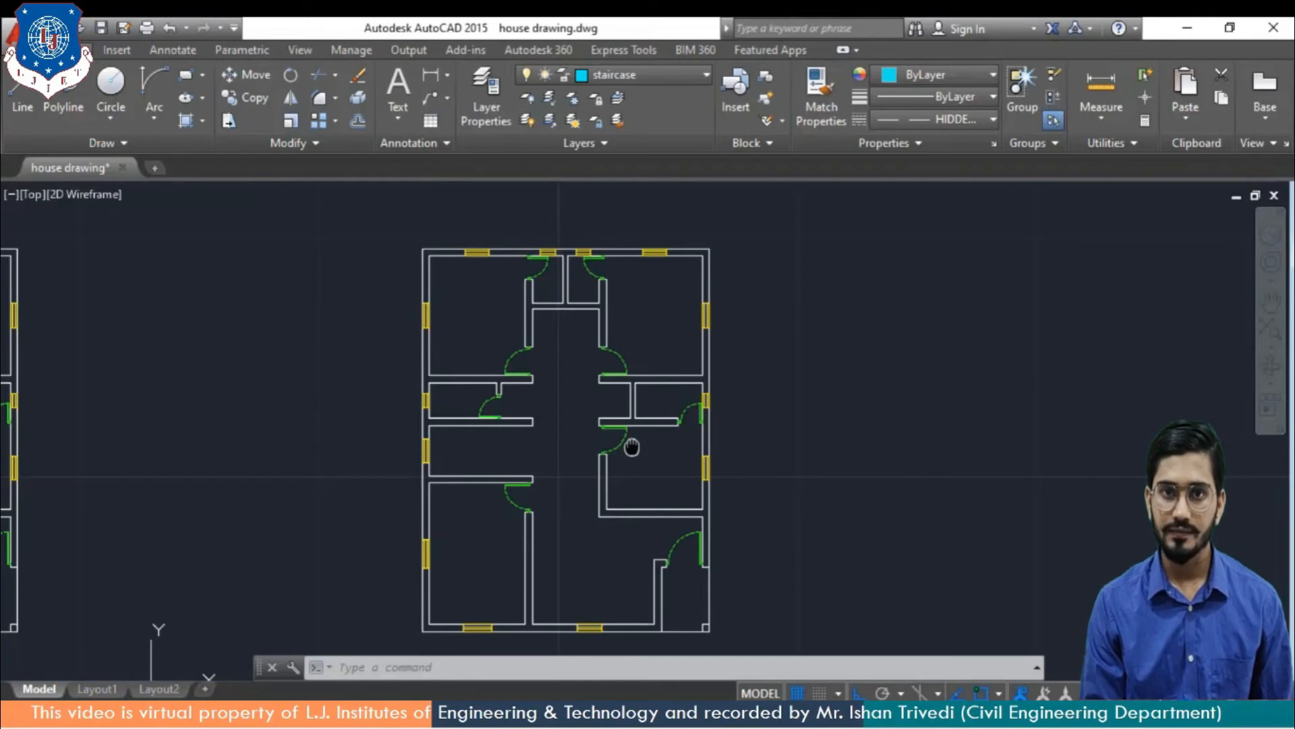
{"action": "scroll", "coordinate": [510, 438], "scroll_direction": "up", "scroll_amount": 4}
{"action": "type", "text": "l"}
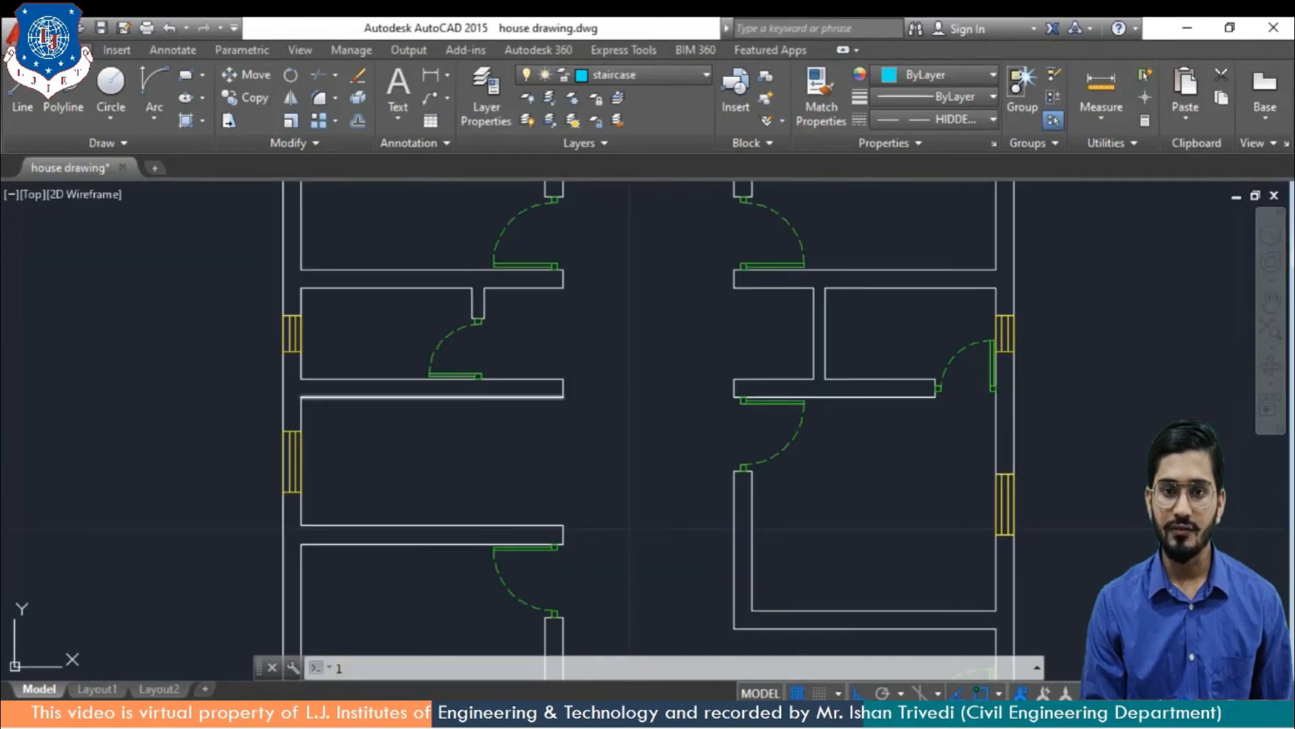
{"action": "key", "text": "Return"}
{"action": "left_click", "coordinate": [564, 397]}
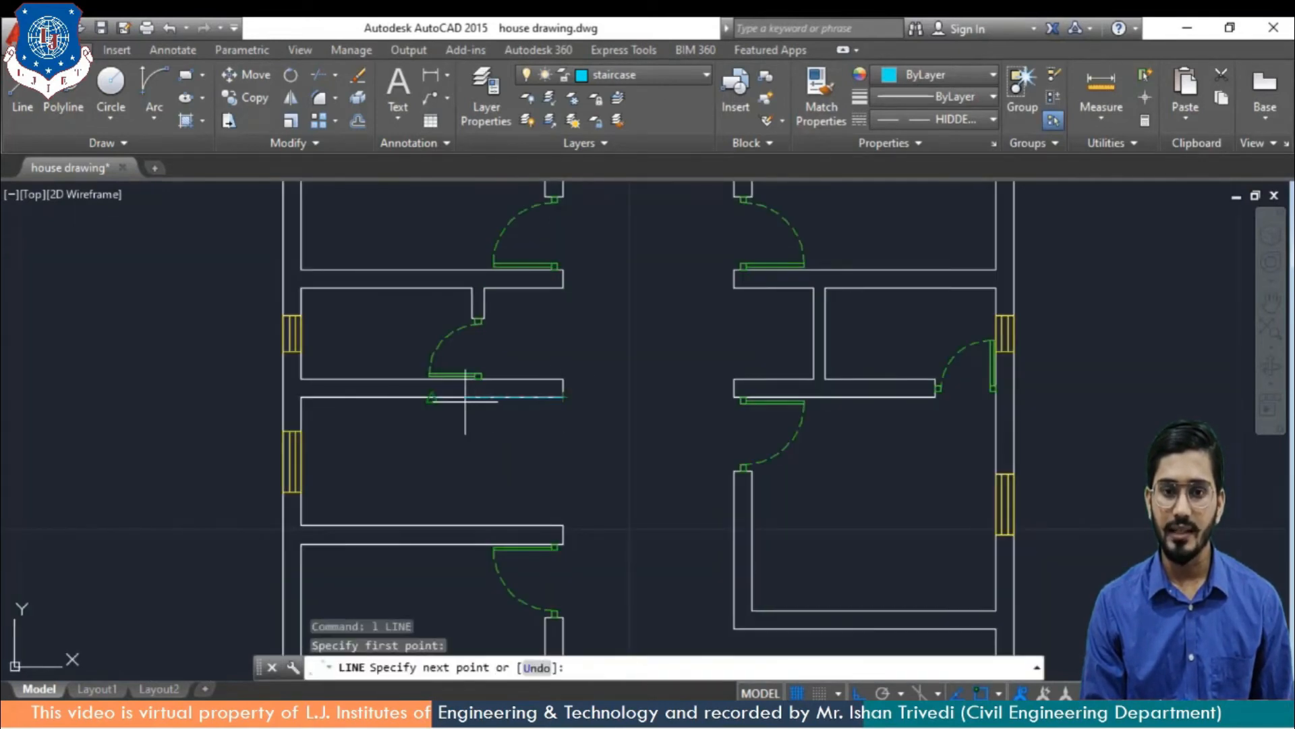
{"action": "type", "text": "1"}
{"action": "key", "text": "Return"}
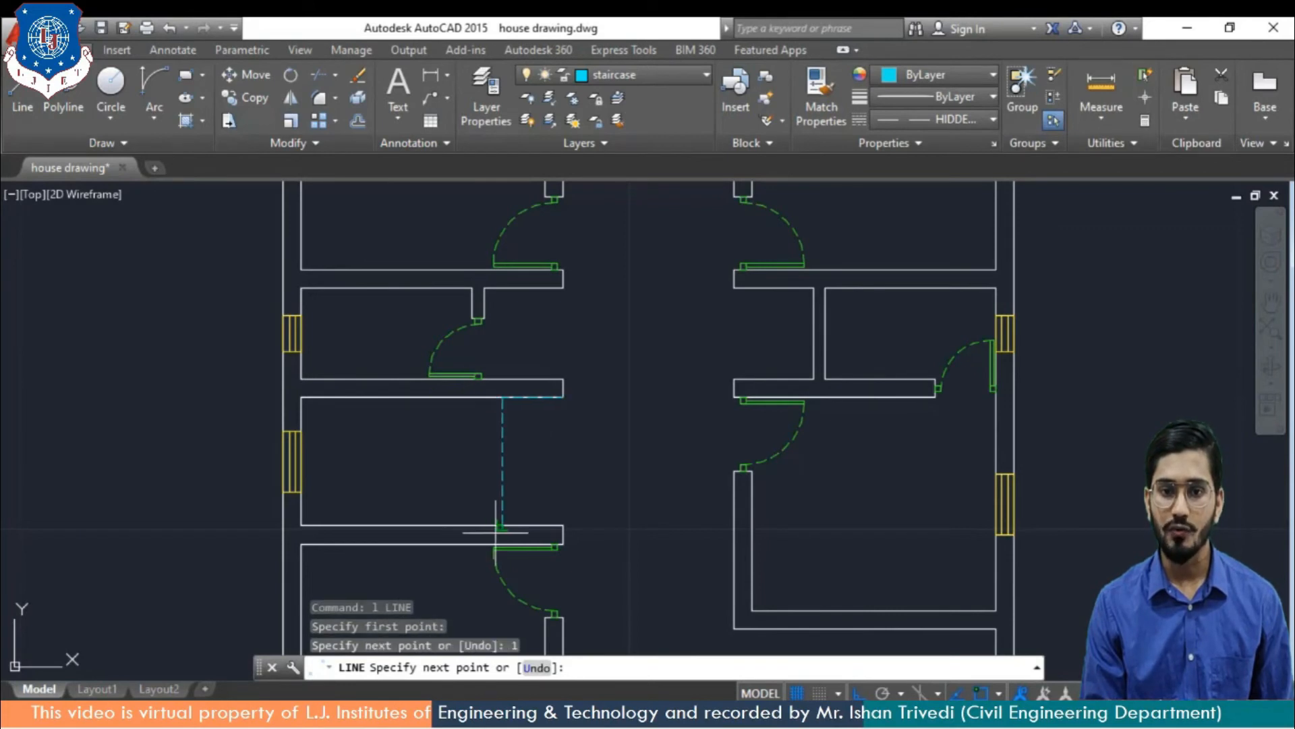
{"action": "key", "text": "Escape"}
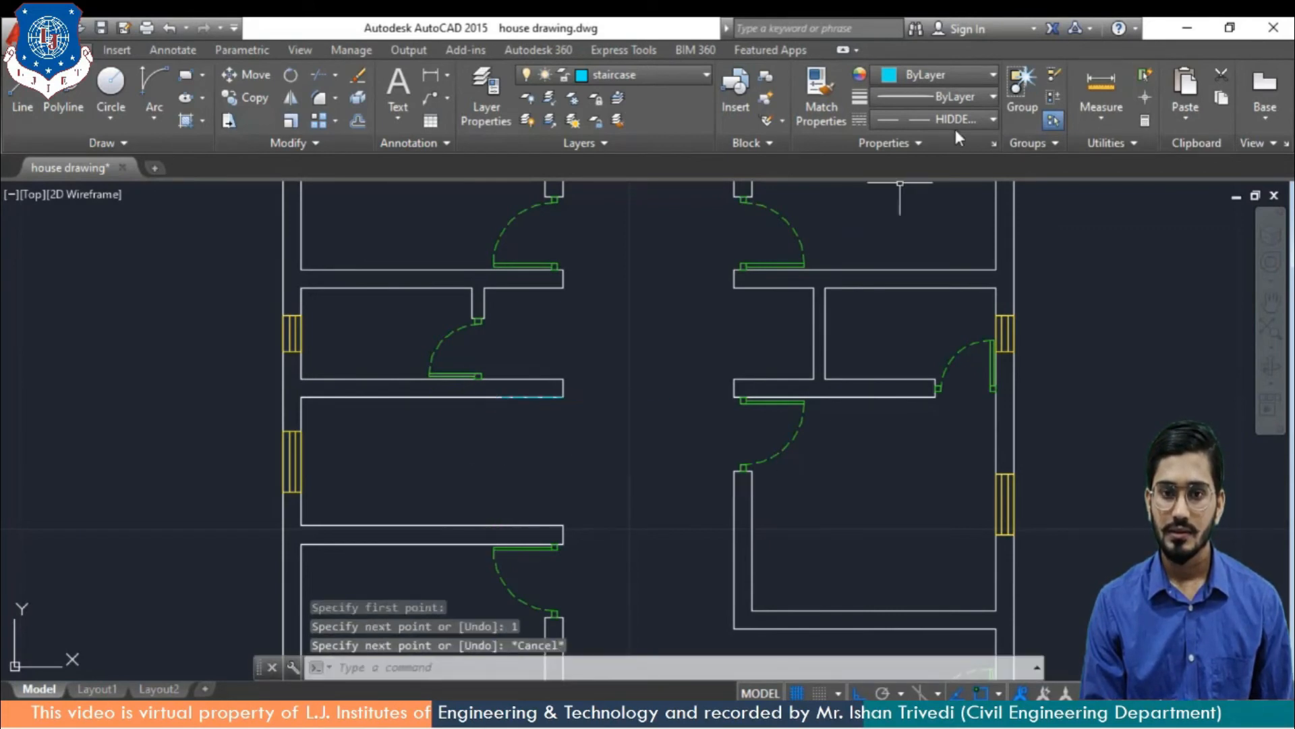
Set the current linetype to ByLayer and draw a vertical line from the helper line's left end down to the lower wall
{"action": "left_click", "coordinate": [952, 120]}
{"action": "left_click", "coordinate": [928, 149]}
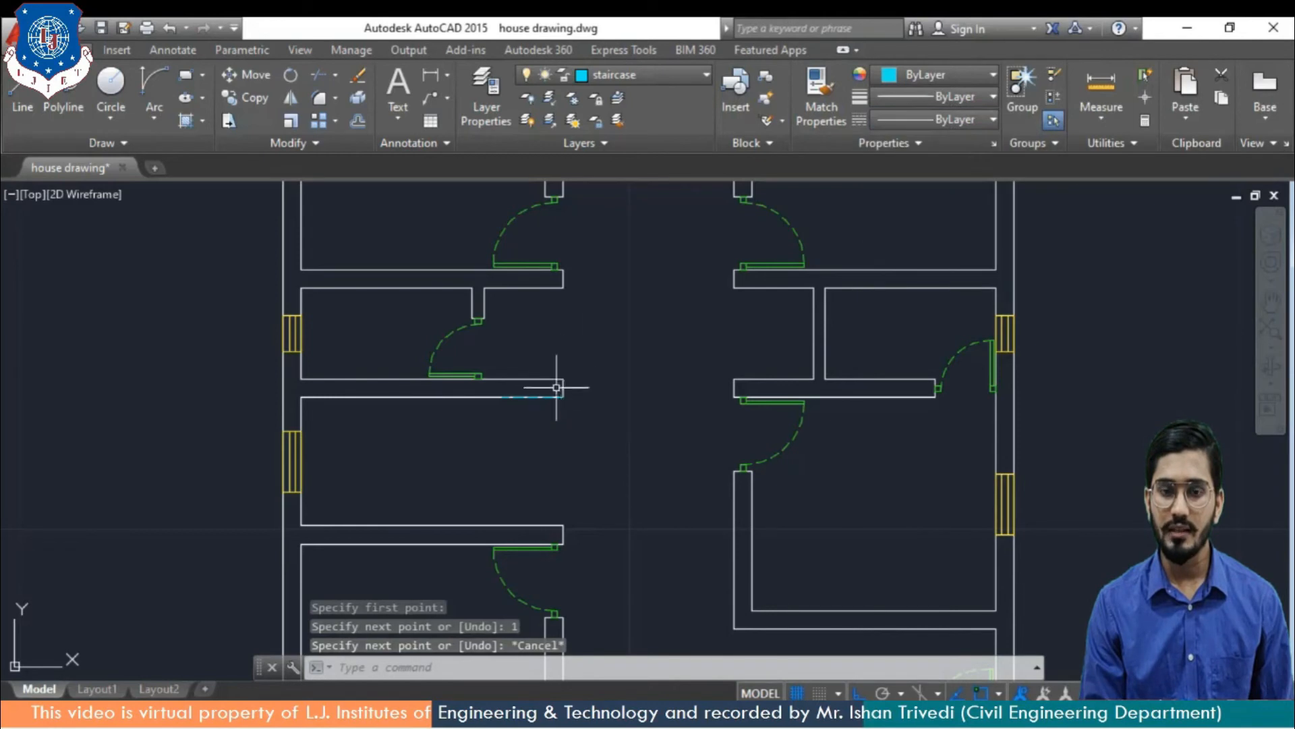
{"action": "type", "text": "l"}
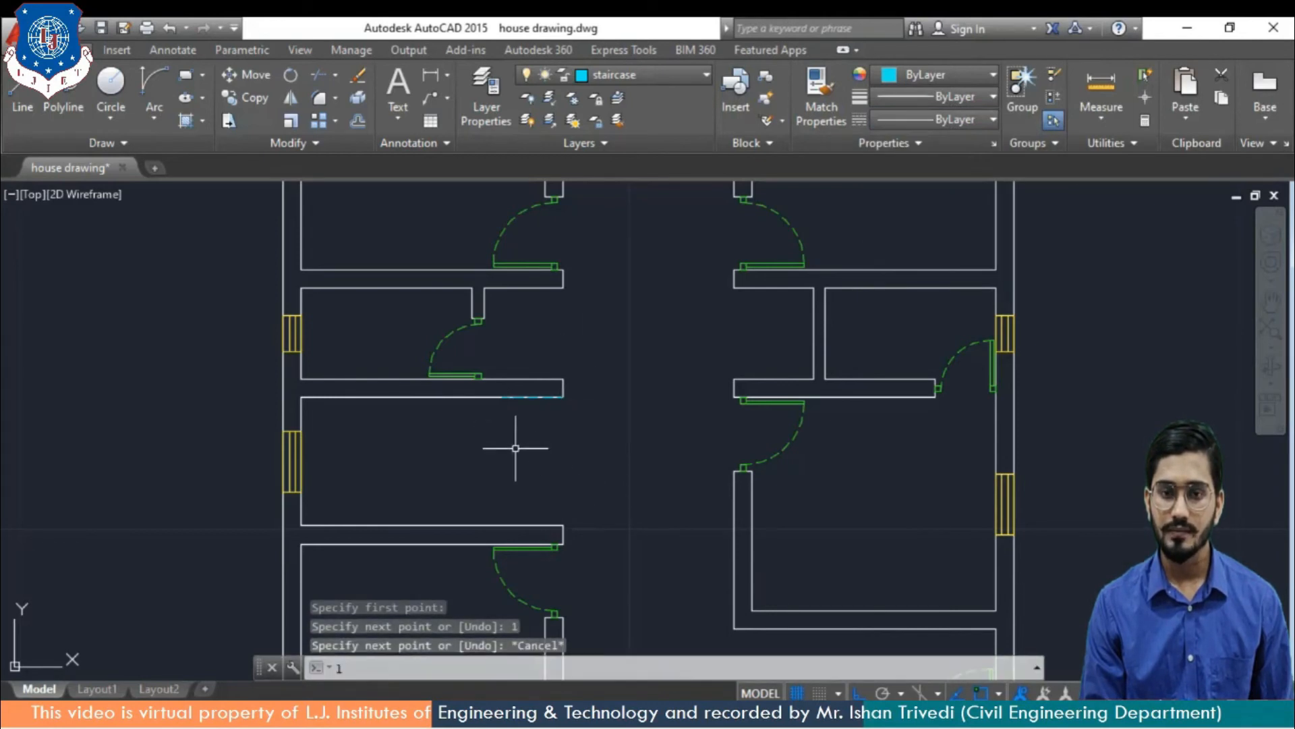
{"action": "key", "text": "Return"}
{"action": "left_click", "coordinate": [501, 396]}
{"action": "left_click", "coordinate": [501, 527]}
{"action": "key", "text": "Return"}
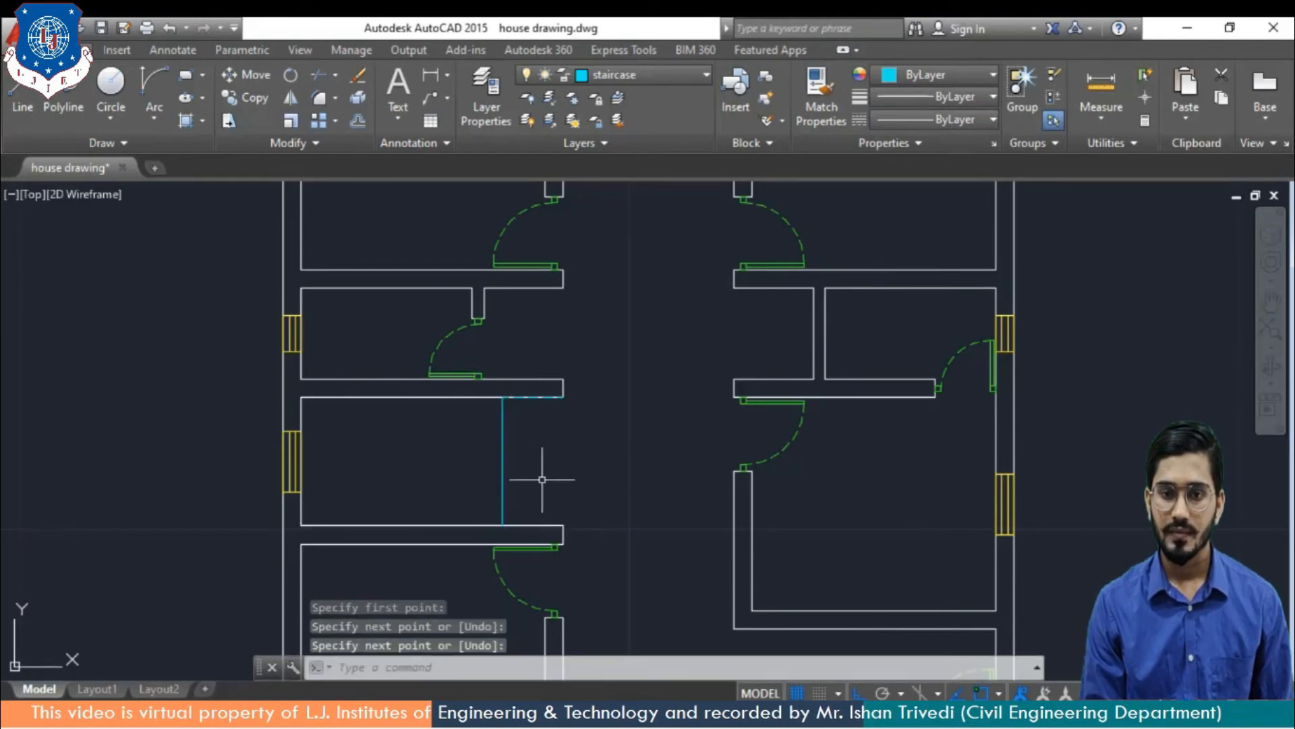
Erase the dashed horizontal helper line along the staircase room's upper wall
{"action": "scroll", "coordinate": [540, 477], "scroll_direction": "up", "scroll_amount": 2}
{"action": "middle_click_drag", "start_coordinate": [506, 457], "coordinate": [589, 471]}
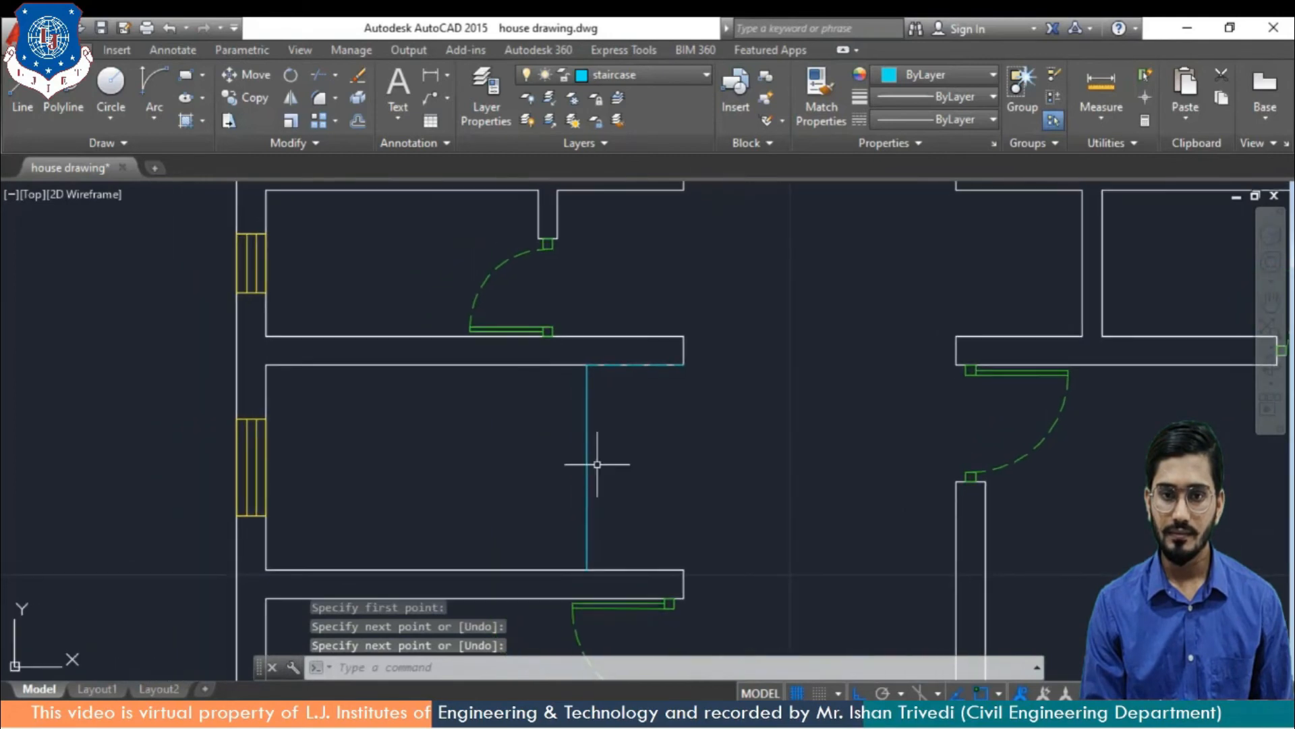
{"action": "left_click", "coordinate": [635, 365]}
{"action": "key", "text": "Delete"}
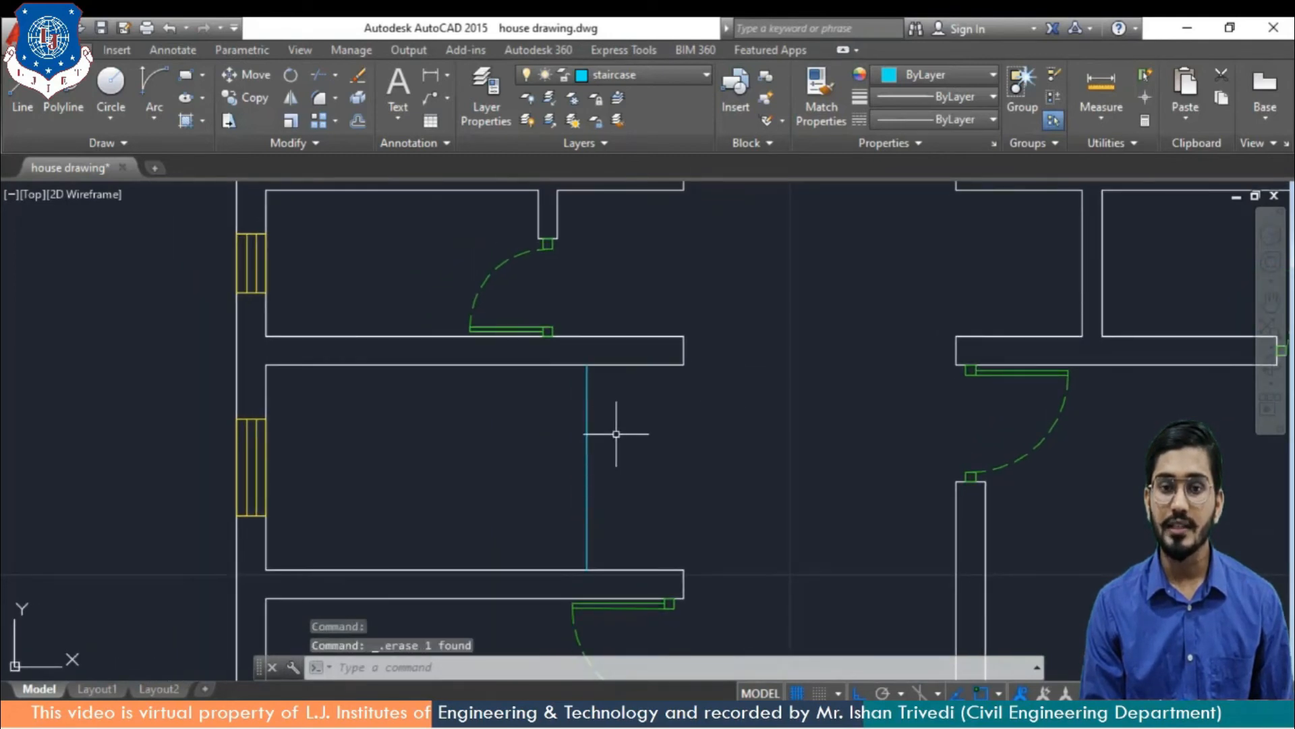
Draw a line 1 unit rightward from the staircase room's upper left corner and down to the lower wall, erasing the horizontal segment
{"action": "type", "text": "l"}
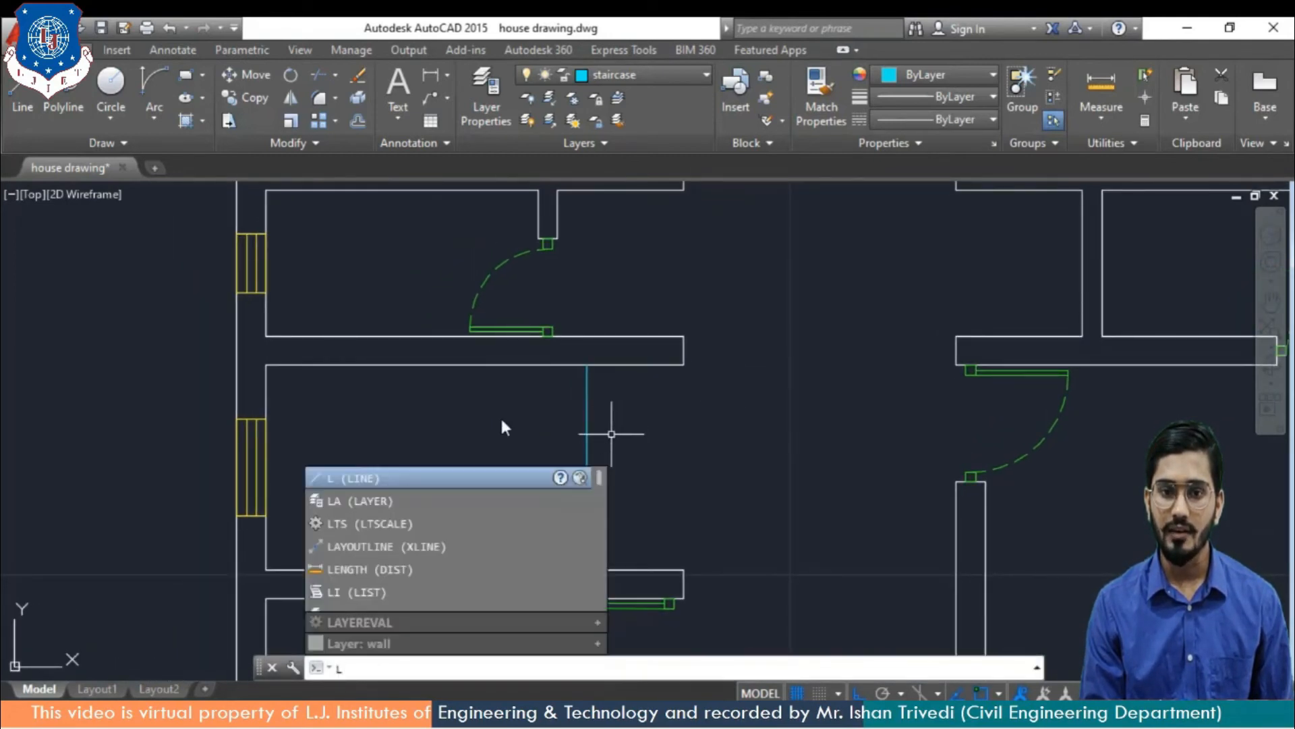
{"action": "key", "text": "Return"}
{"action": "left_click", "coordinate": [266, 365]}
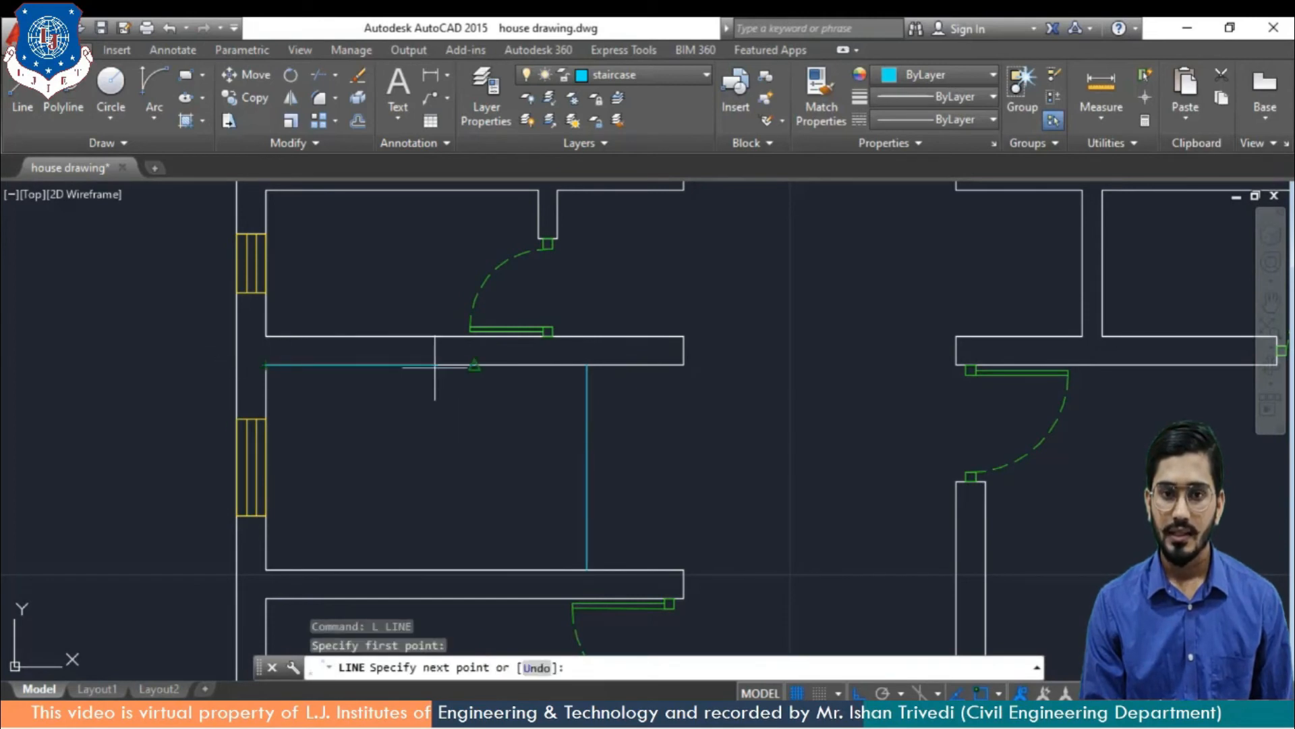
{"action": "type", "text": "1"}
{"action": "key", "text": "Return"}
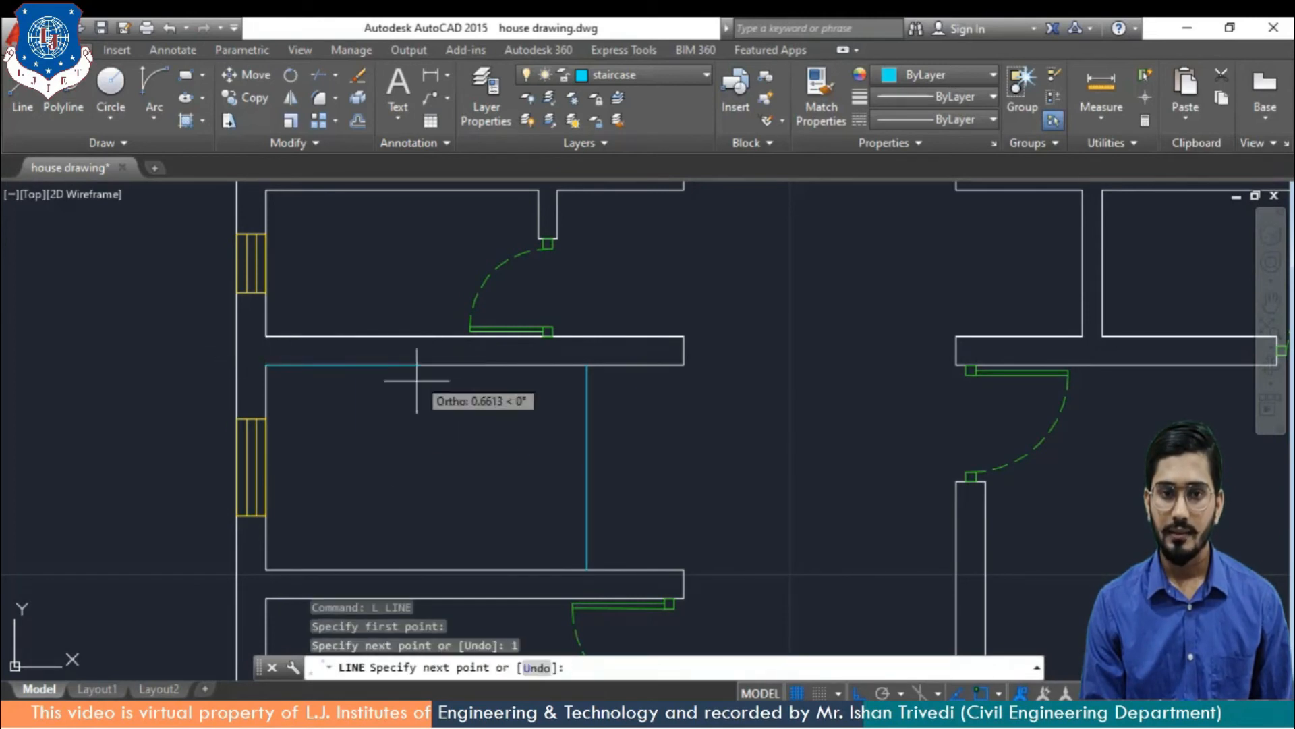
{"action": "left_click", "coordinate": [362, 570]}
{"action": "key", "text": "Escape"}
{"action": "left_click", "coordinate": [317, 365]}
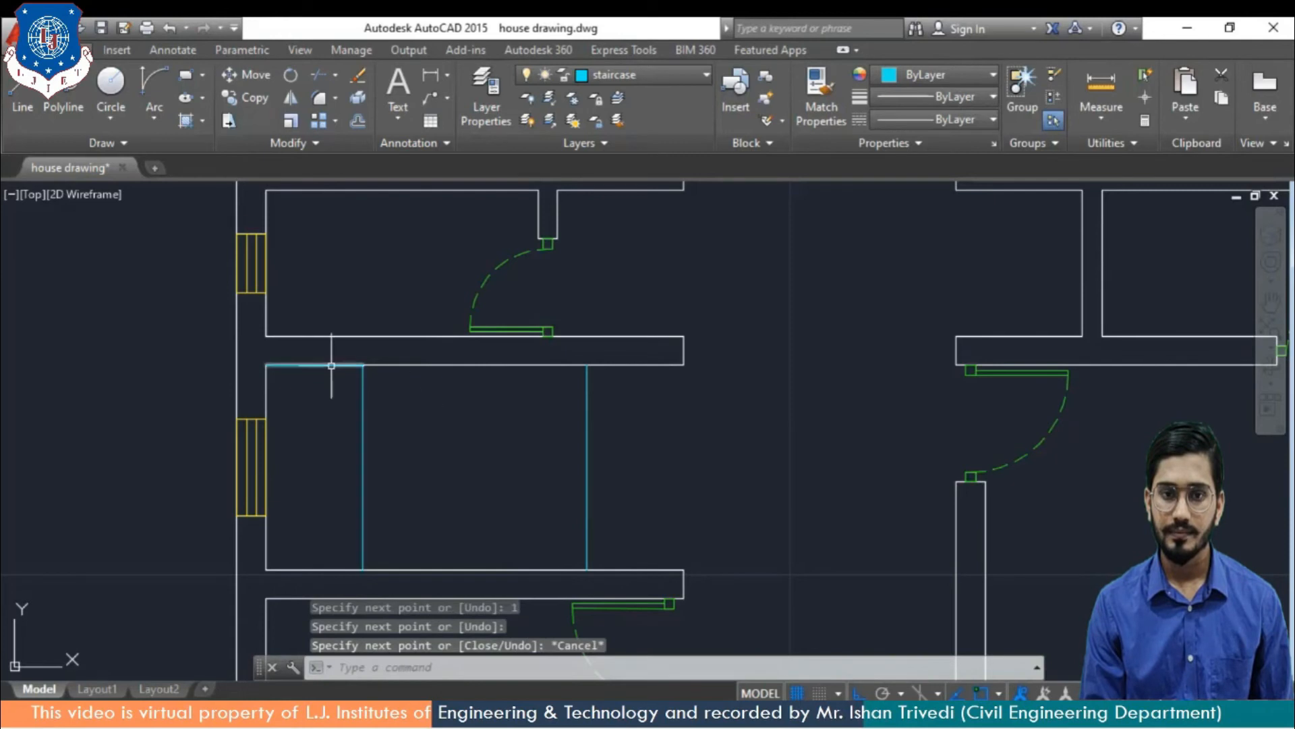
{"action": "key", "text": "Delete"}
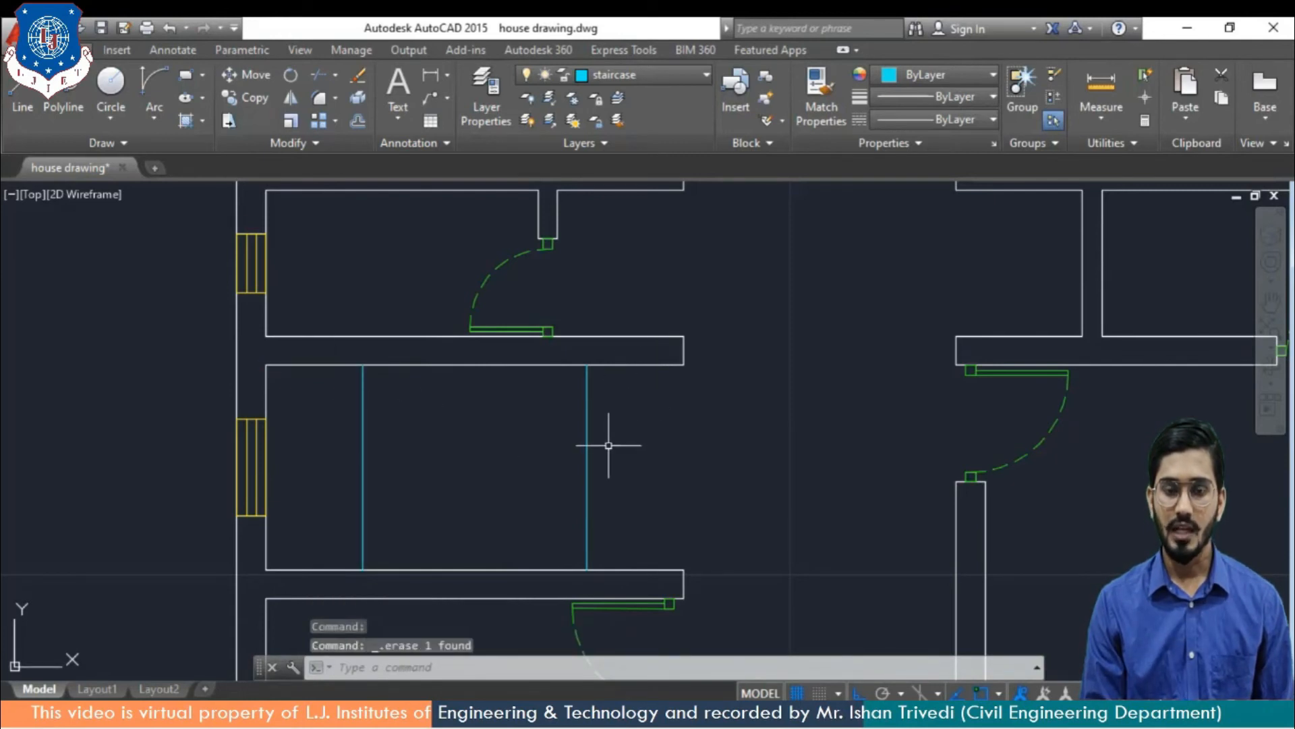
Draw a horizontal line connecting the midpoints of the two vertical staircase lines
{"action": "type", "text": "l"}
{"action": "key", "text": "Return"}
{"action": "left_click", "coordinate": [363, 466]}
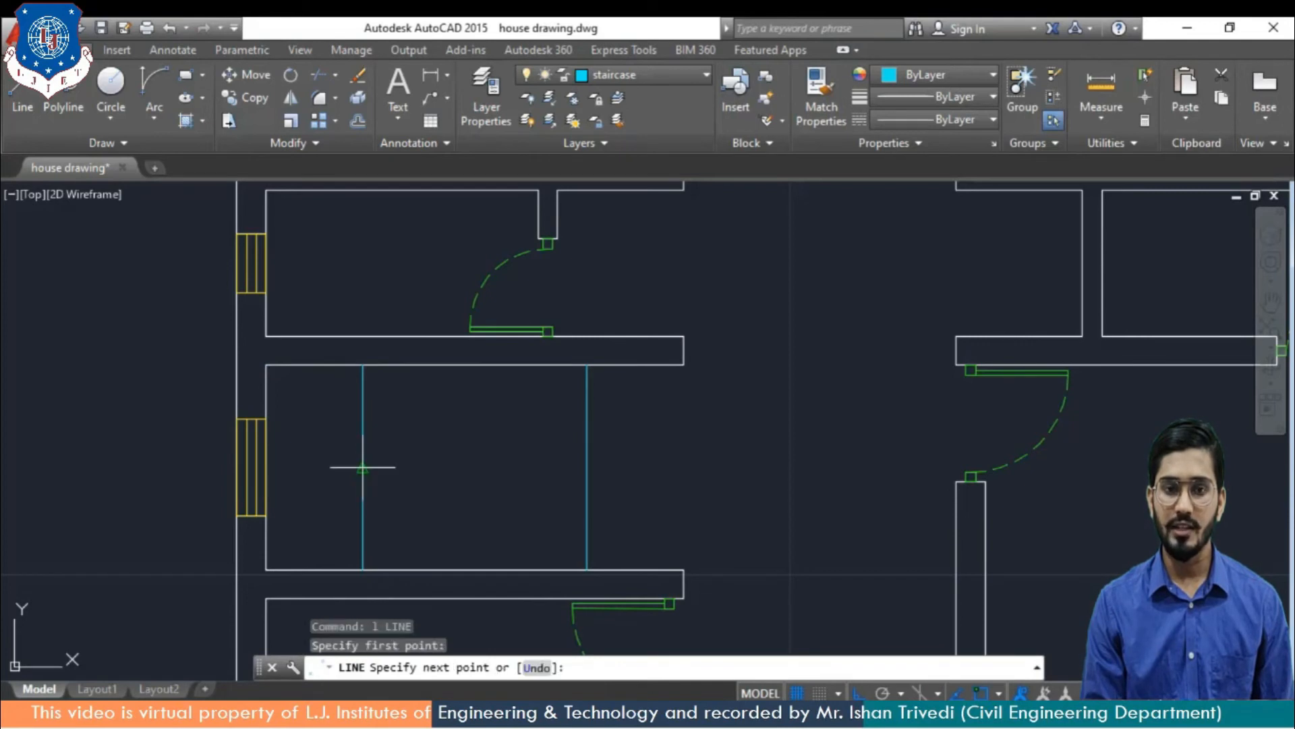
{"action": "left_click", "coordinate": [587, 466]}
{"action": "key", "text": "Return"}
Offset the horizontal staircase center line upward by 0.05
{"action": "type", "text": "of"}
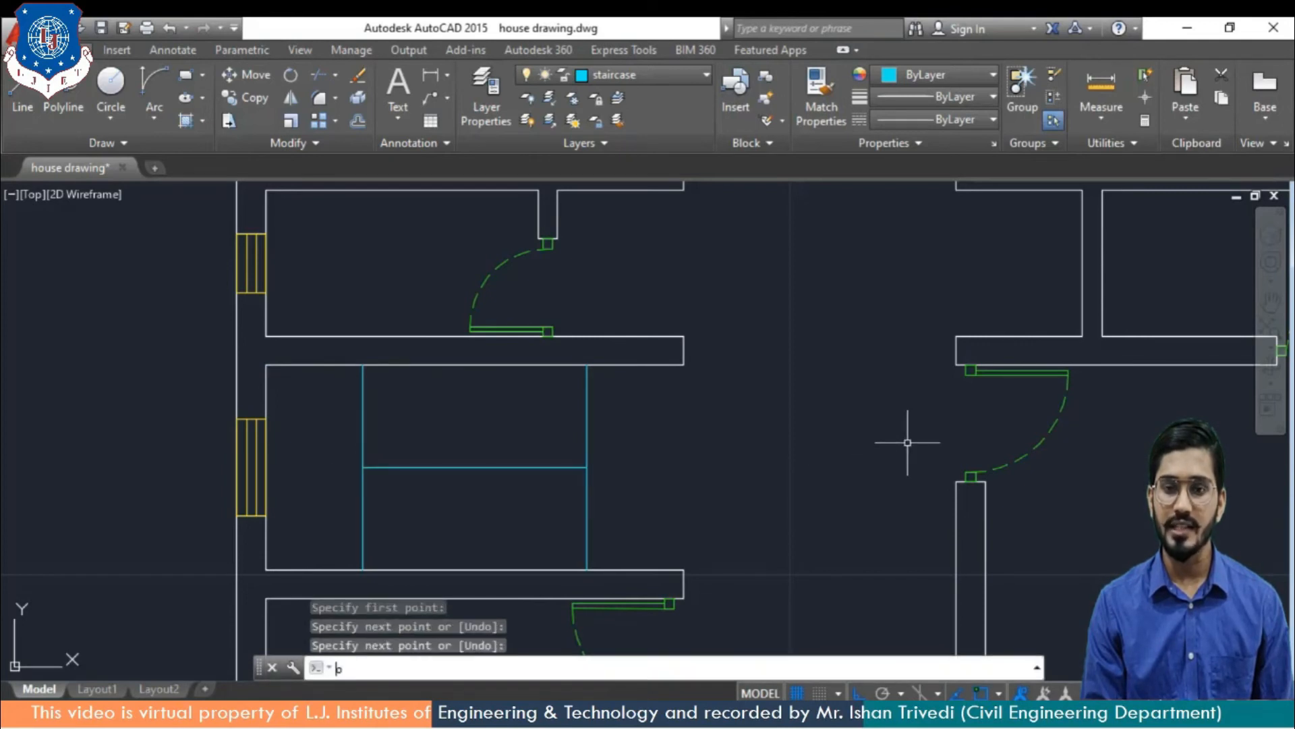
{"action": "key", "text": "Return"}
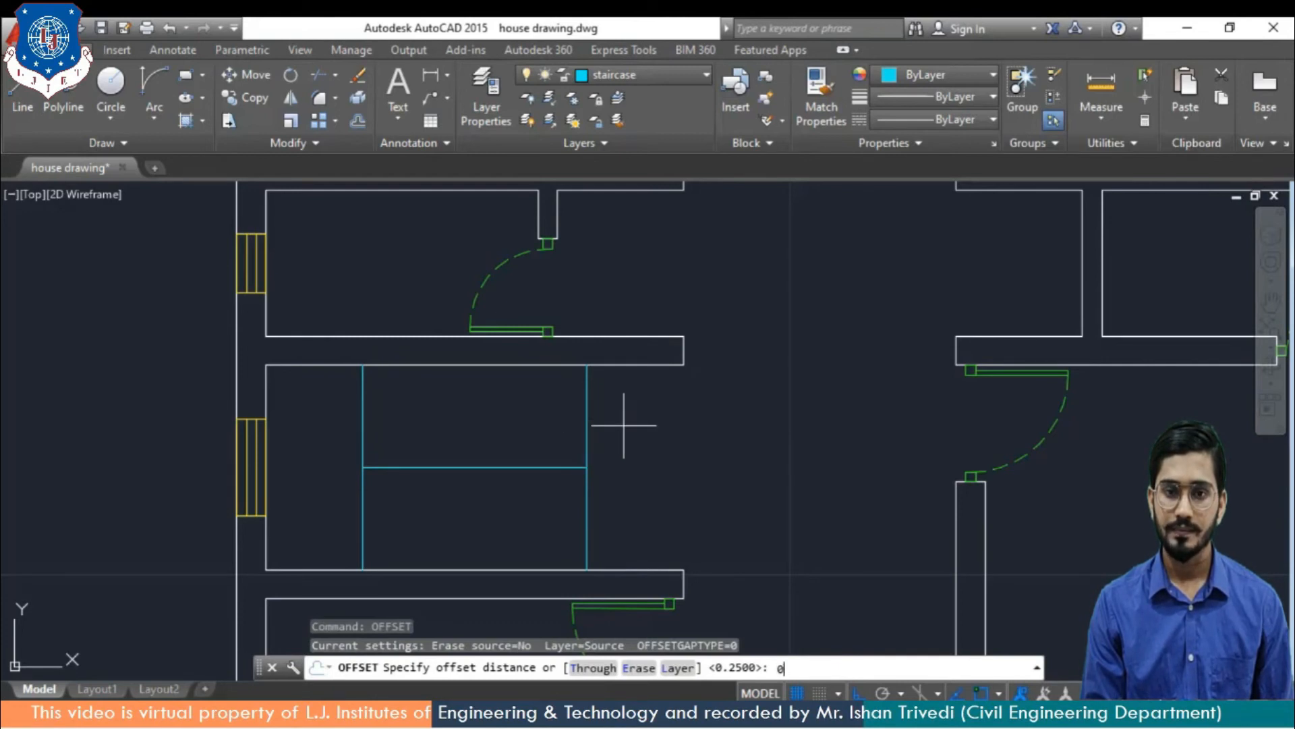
{"action": "type", "text": "0.0"}
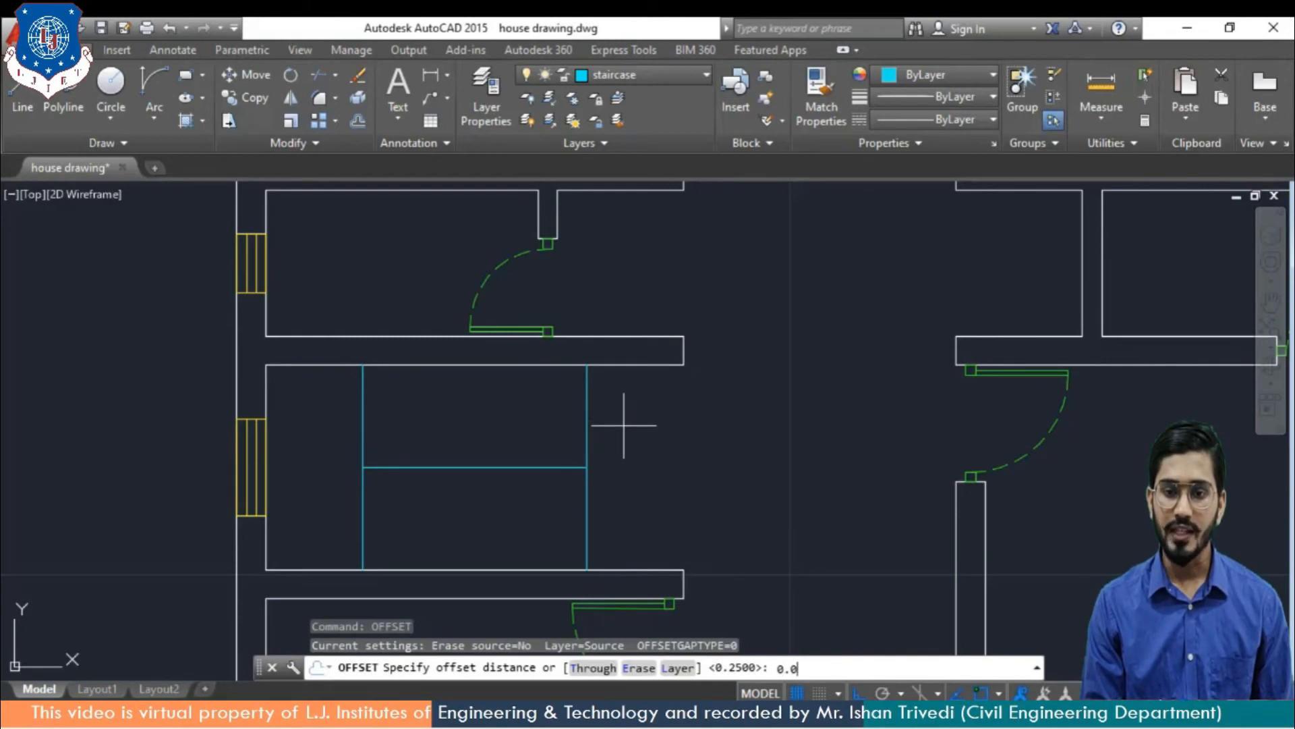
{"action": "type", "text": "5"}
{"action": "key", "text": "Return"}
{"action": "left_click", "coordinate": [520, 467]}
{"action": "left_click", "coordinate": [529, 440]}
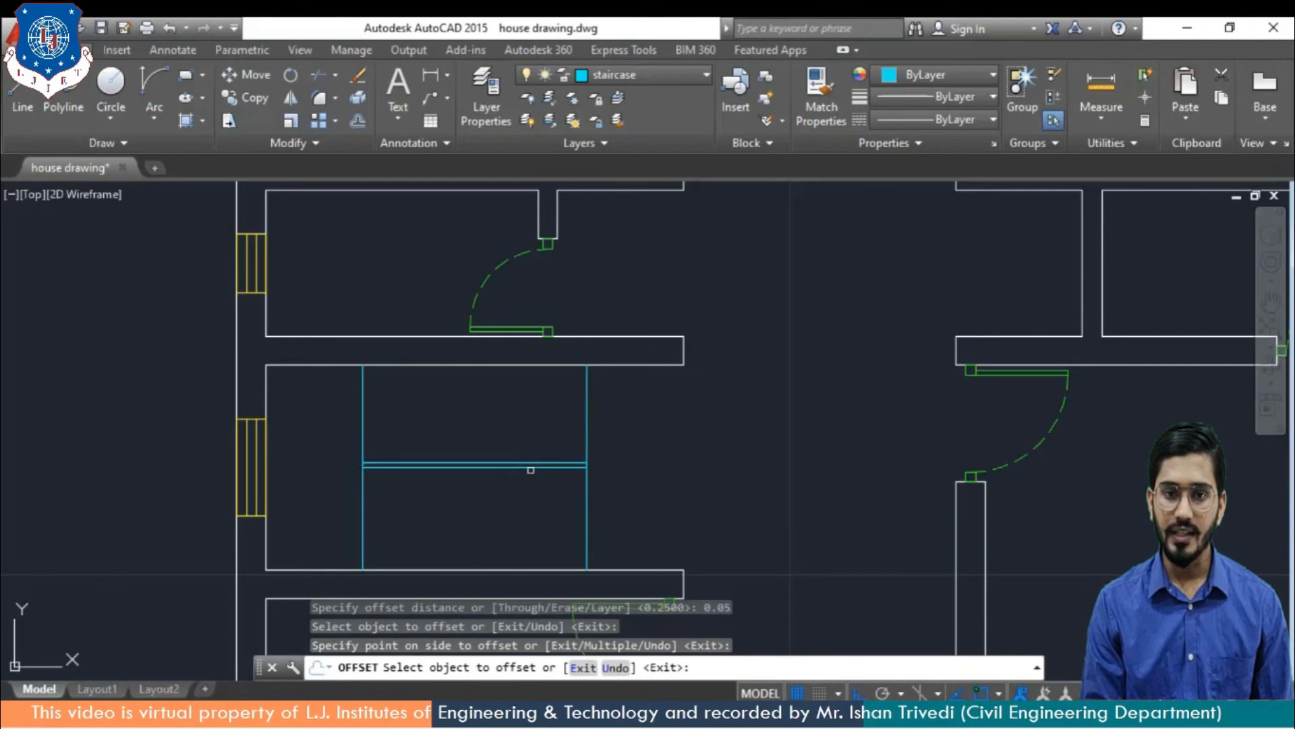
Offset the same horizontal center line downward by 0.05
{"action": "left_click", "coordinate": [532, 468]}
{"action": "left_click", "coordinate": [549, 470]}
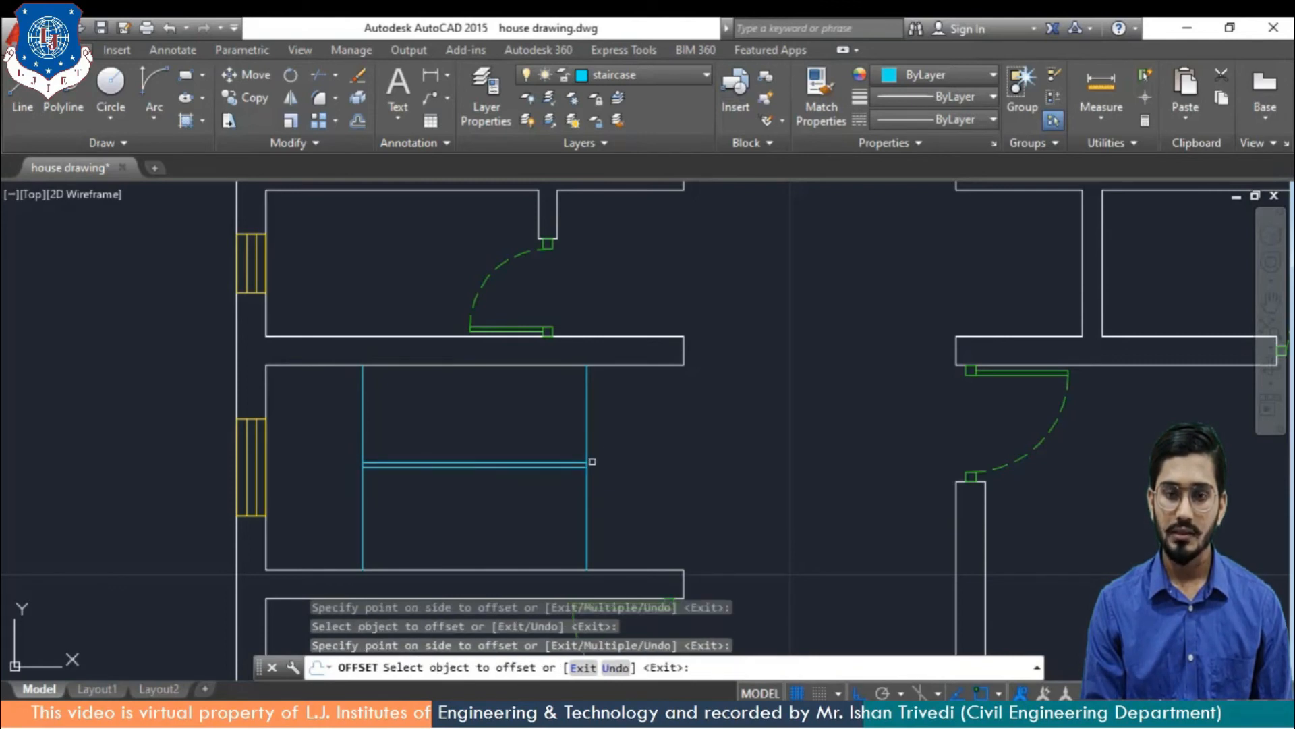
{"action": "scroll", "coordinate": [577, 469], "scroll_direction": "up", "scroll_amount": 6}
{"action": "left_click", "coordinate": [567, 472]}
{"action": "left_click", "coordinate": [562, 499]}
{"action": "scroll", "coordinate": [570, 495], "scroll_direction": "down", "scroll_amount": 4}
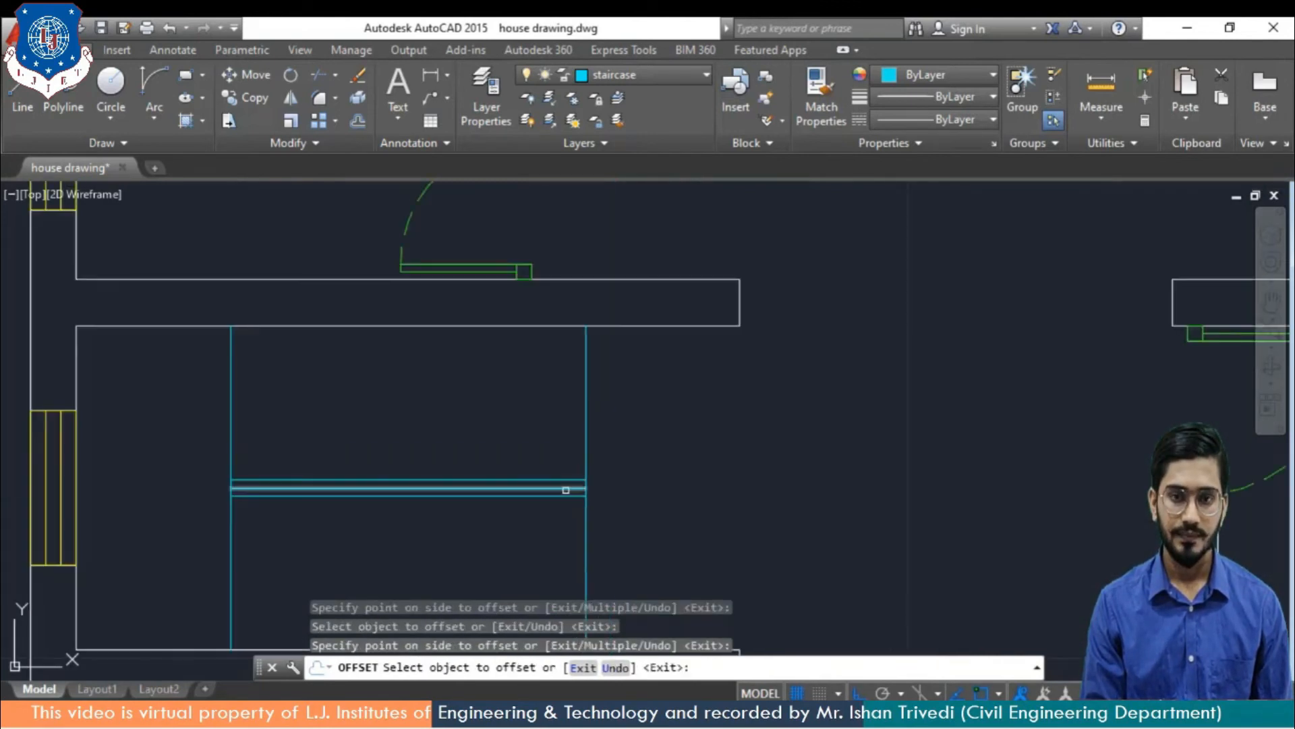
{"action": "middle_click_drag", "start_coordinate": [566, 489], "coordinate": [657, 478]}
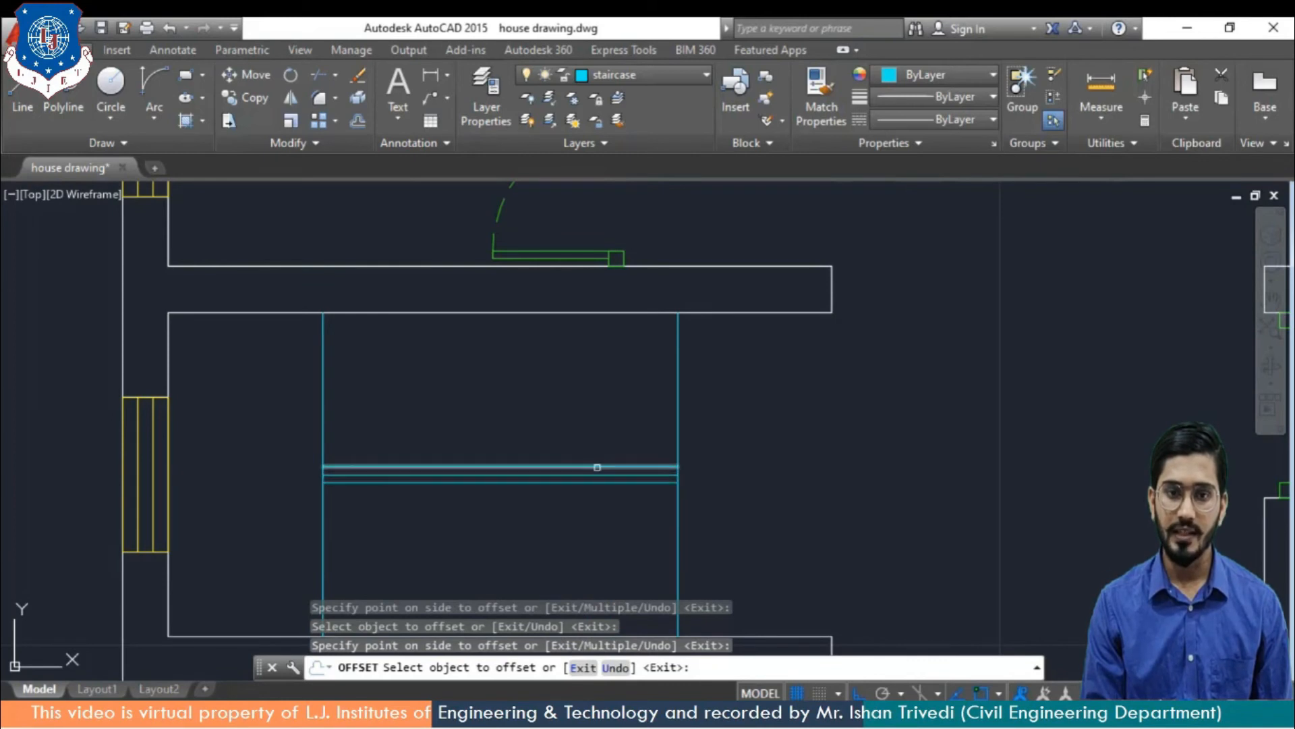
{"action": "key", "text": "Return"}
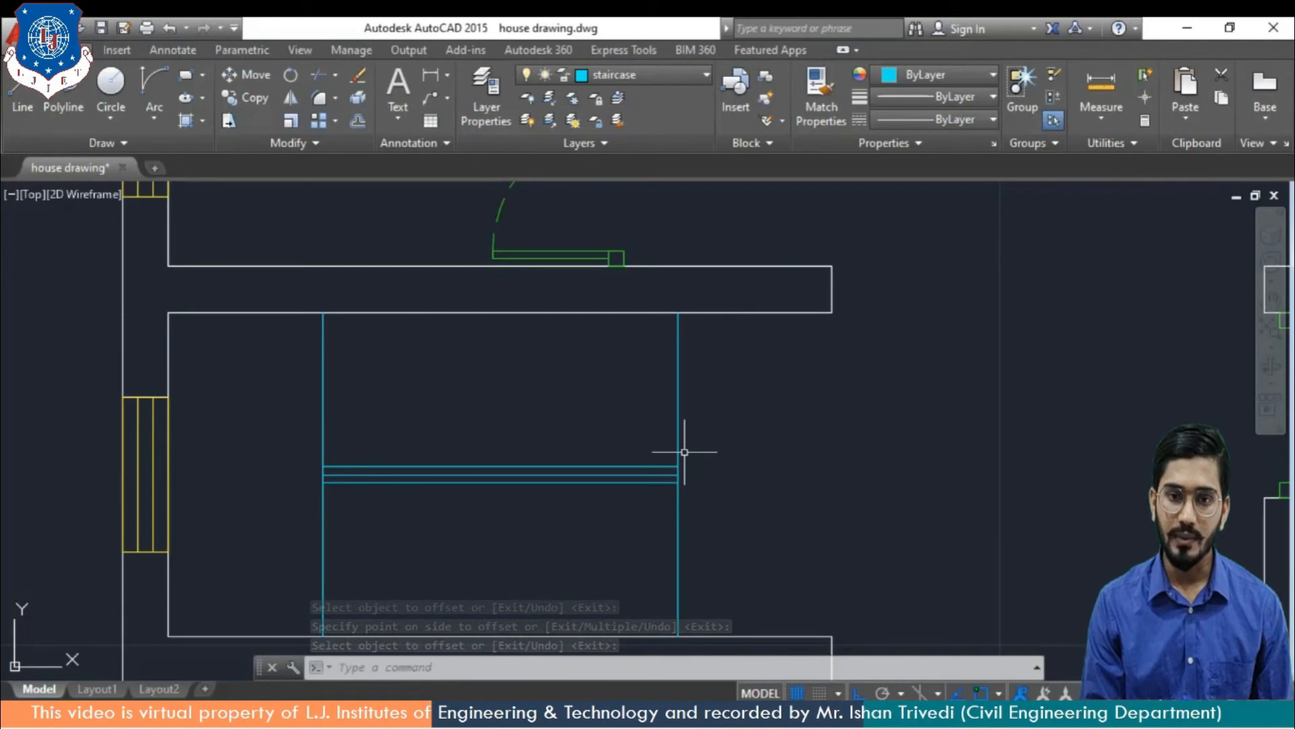
{"action": "key", "text": "Escape"}
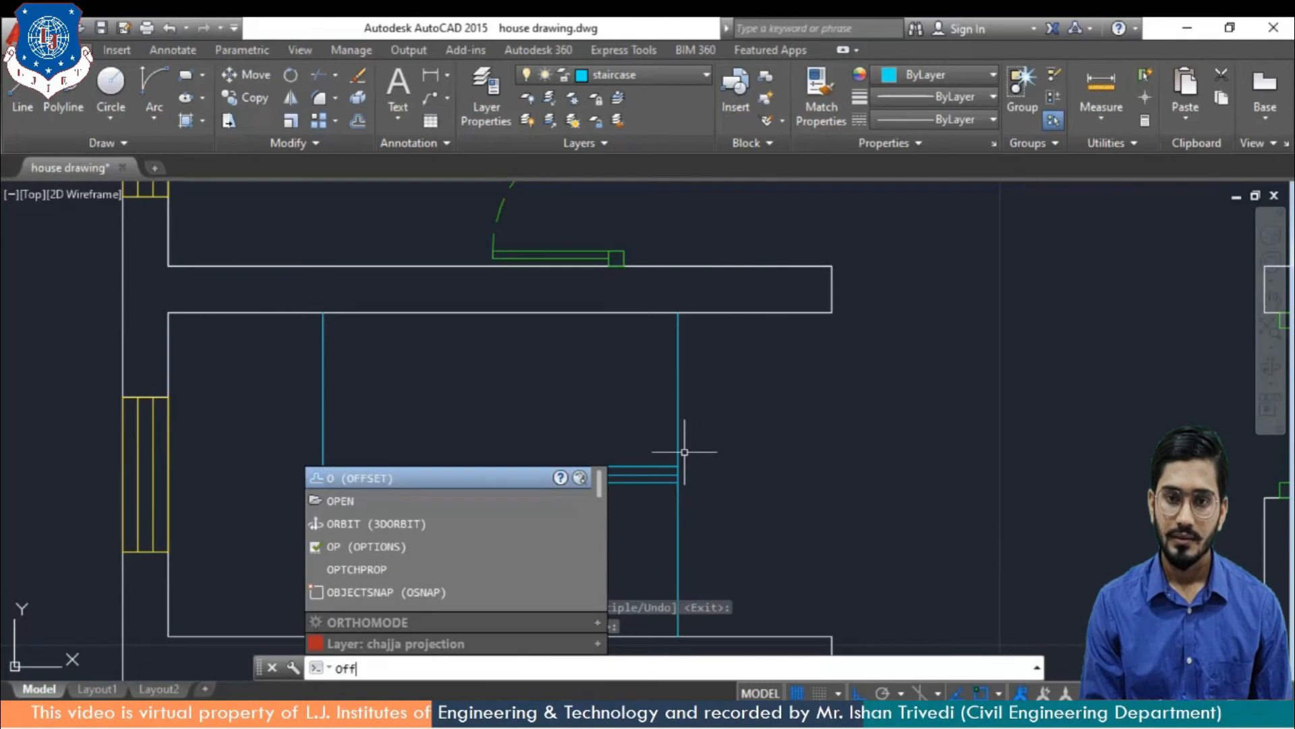
Offset the right staircase end line leftward by 0.25, repeating from each new line to fill the flight with tread lines
{"action": "key", "text": "Return"}
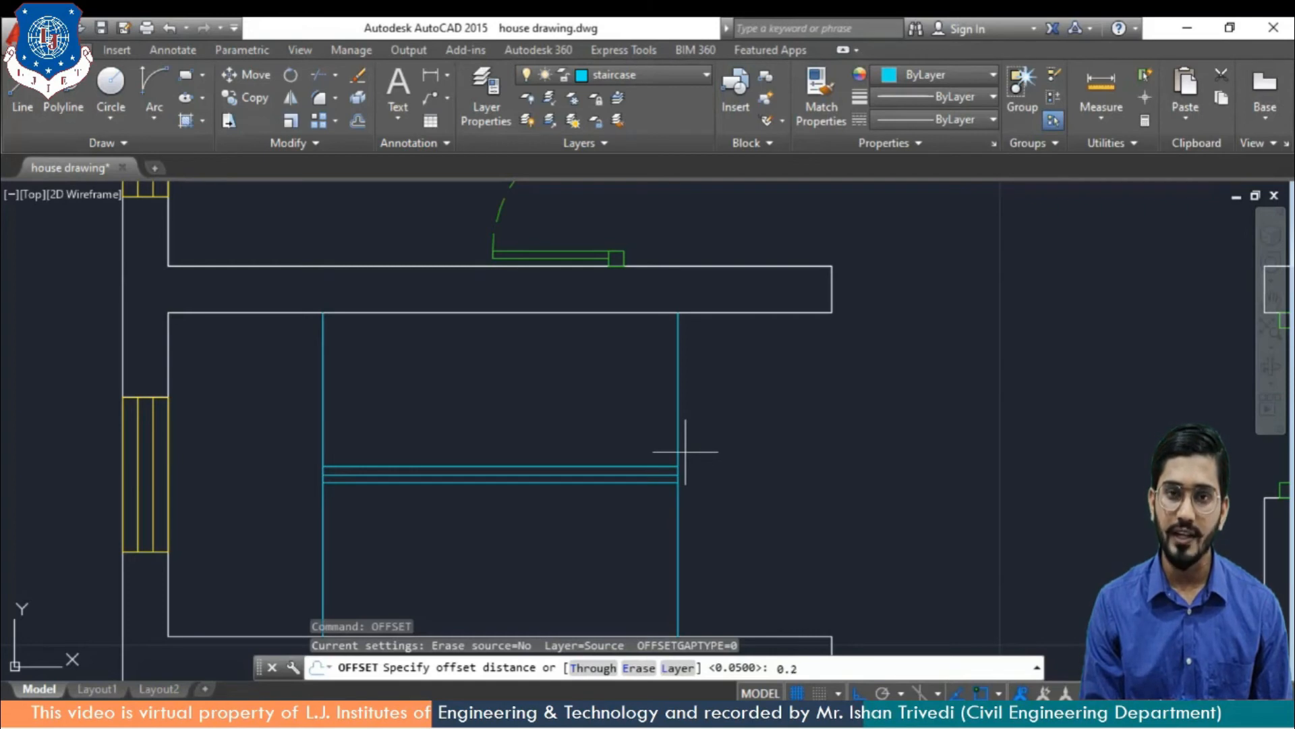
{"action": "key", "text": "Return"}
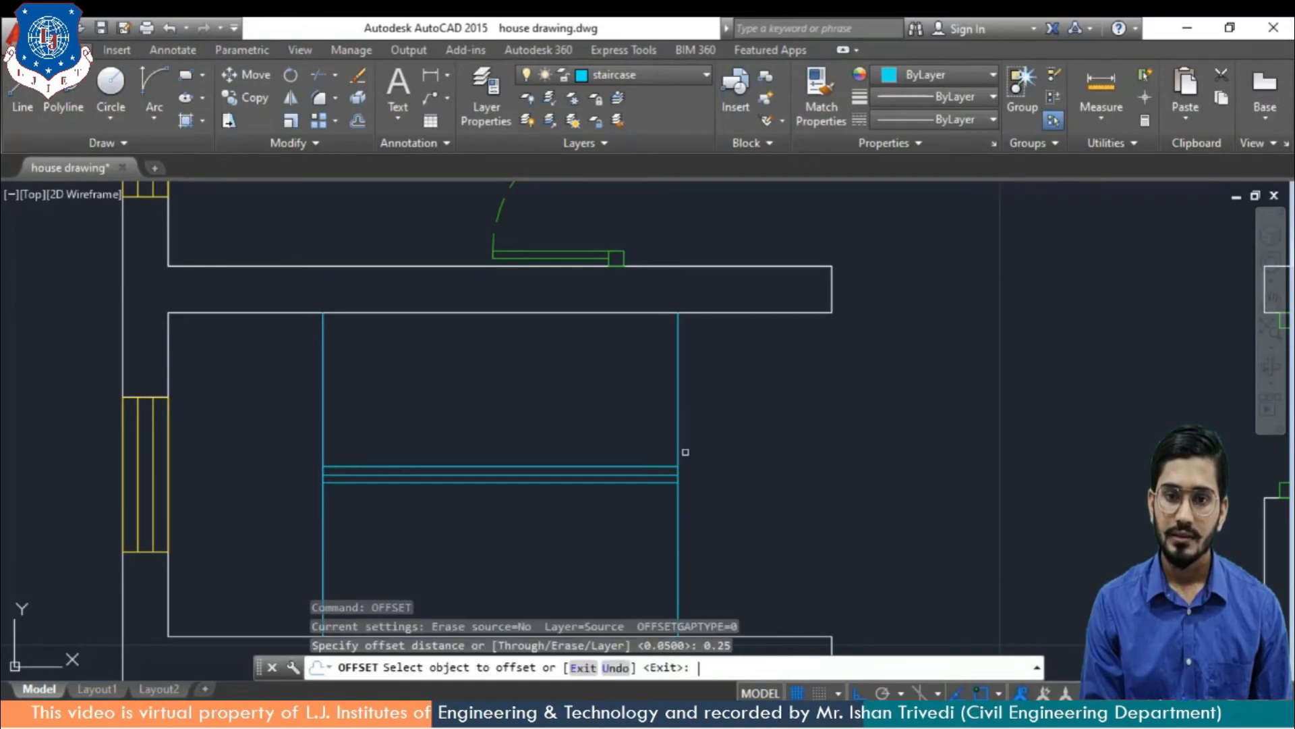
{"action": "left_click", "coordinate": [678, 418]}
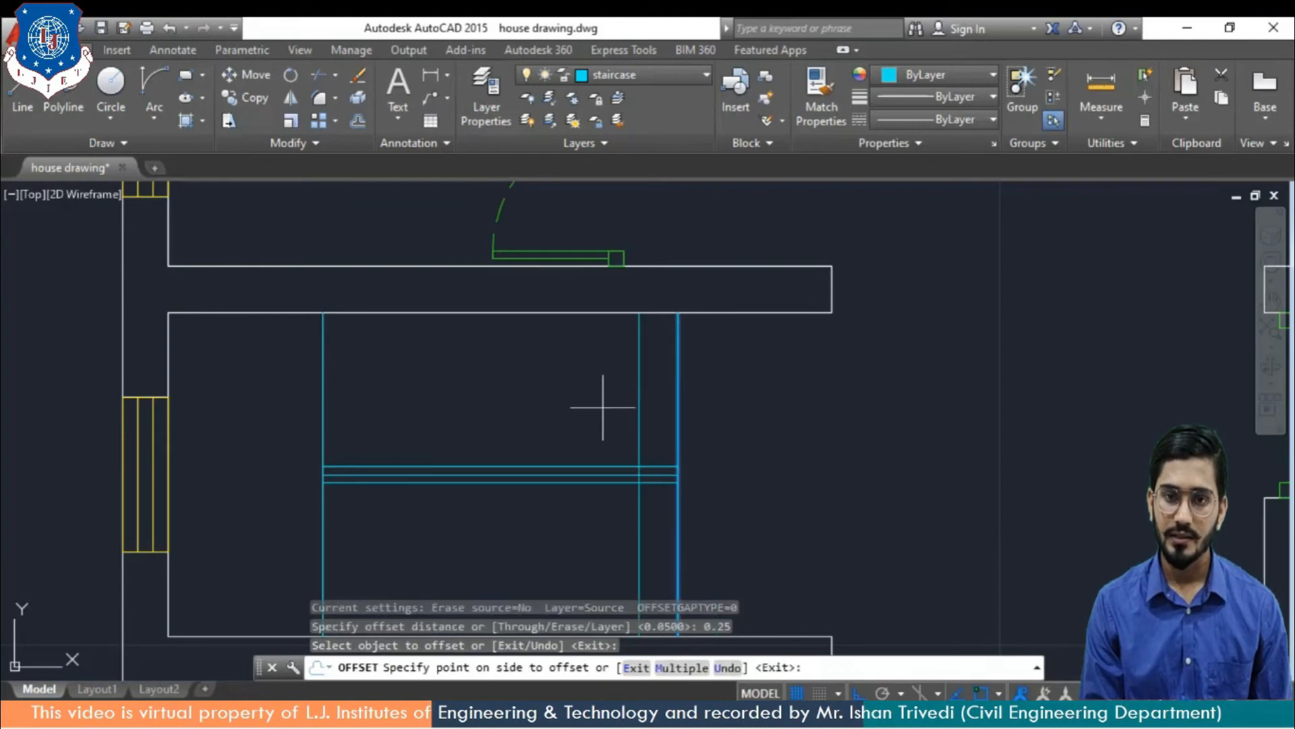
{"action": "left_click", "coordinate": [596, 406]}
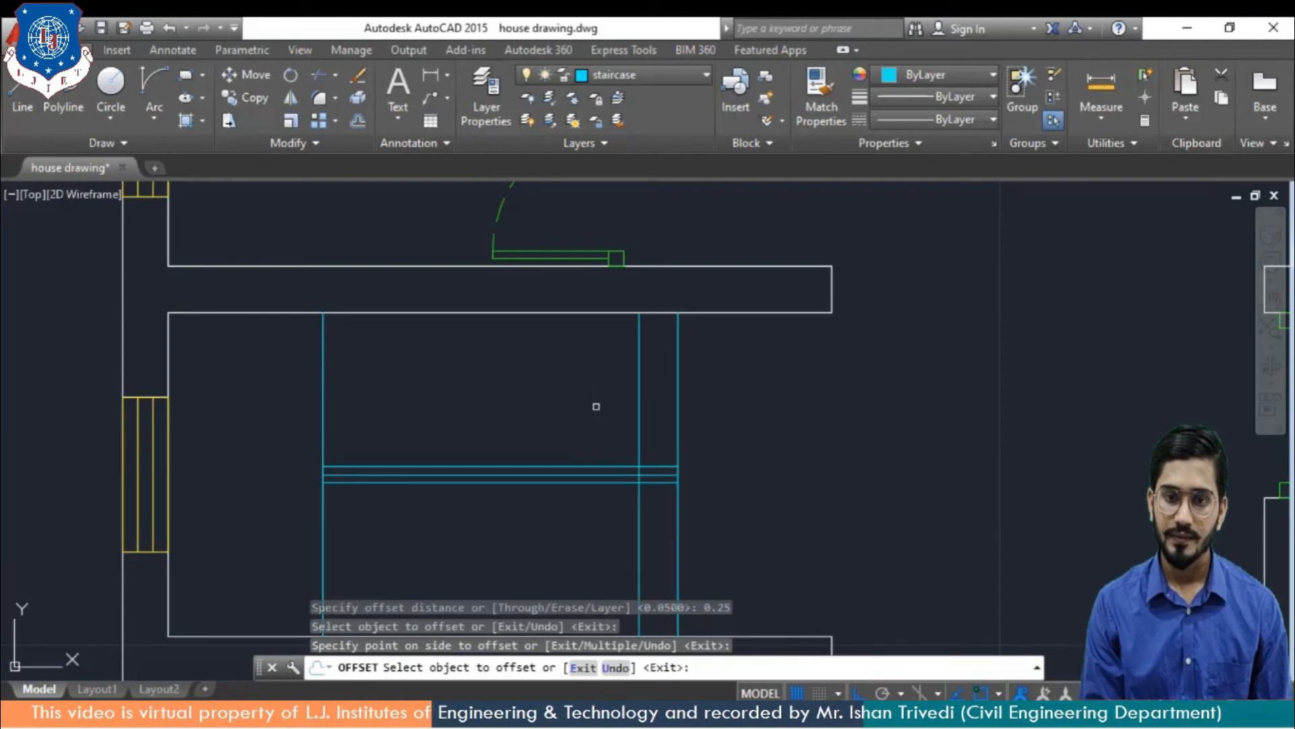
{"action": "left_click", "coordinate": [639, 435]}
{"action": "left_click", "coordinate": [535, 419]}
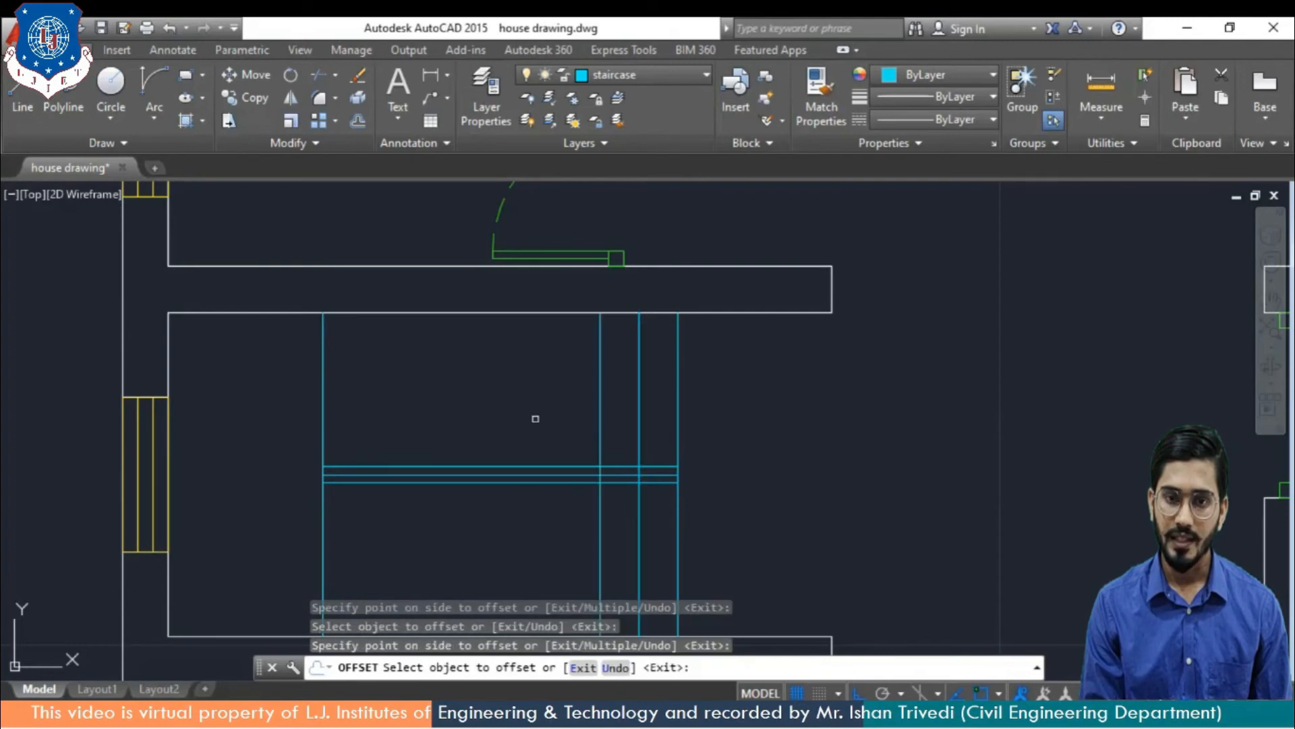
{"action": "left_click", "coordinate": [599, 433]}
{"action": "left_click", "coordinate": [533, 421]}
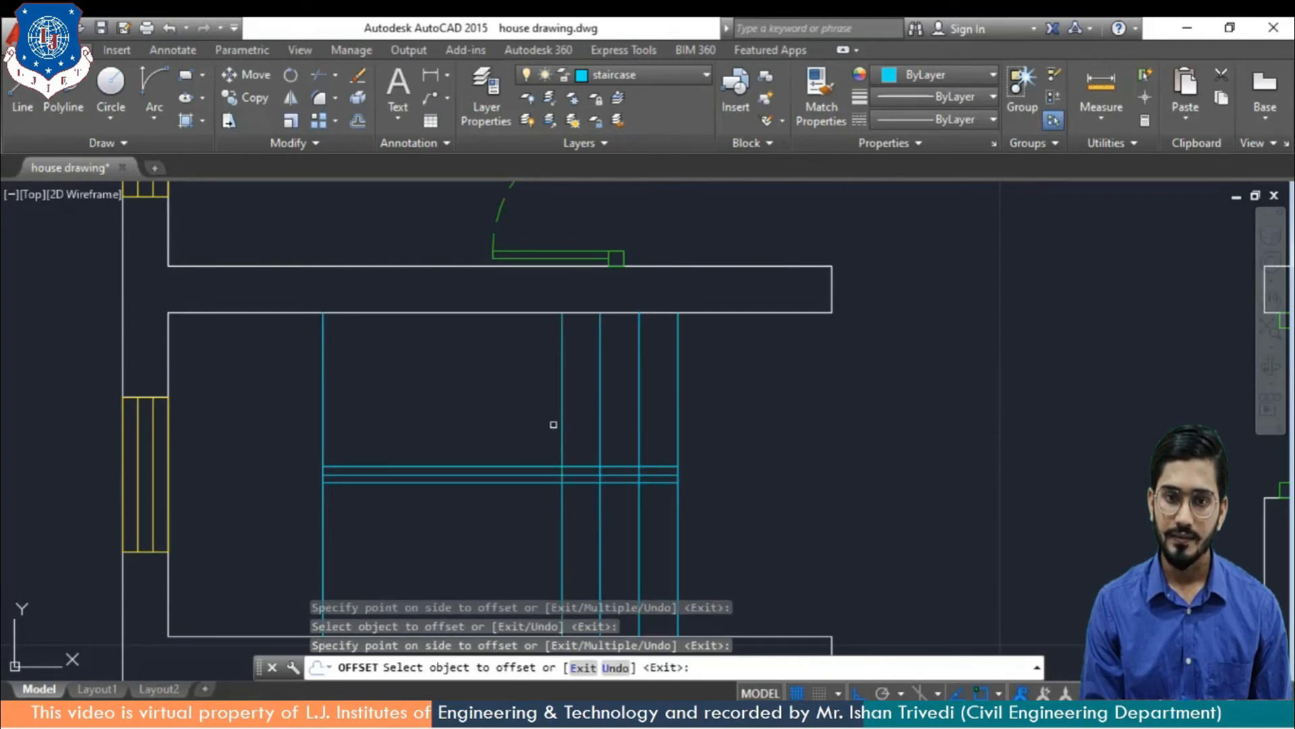
{"action": "left_click", "coordinate": [562, 423]}
{"action": "left_click", "coordinate": [458, 410]}
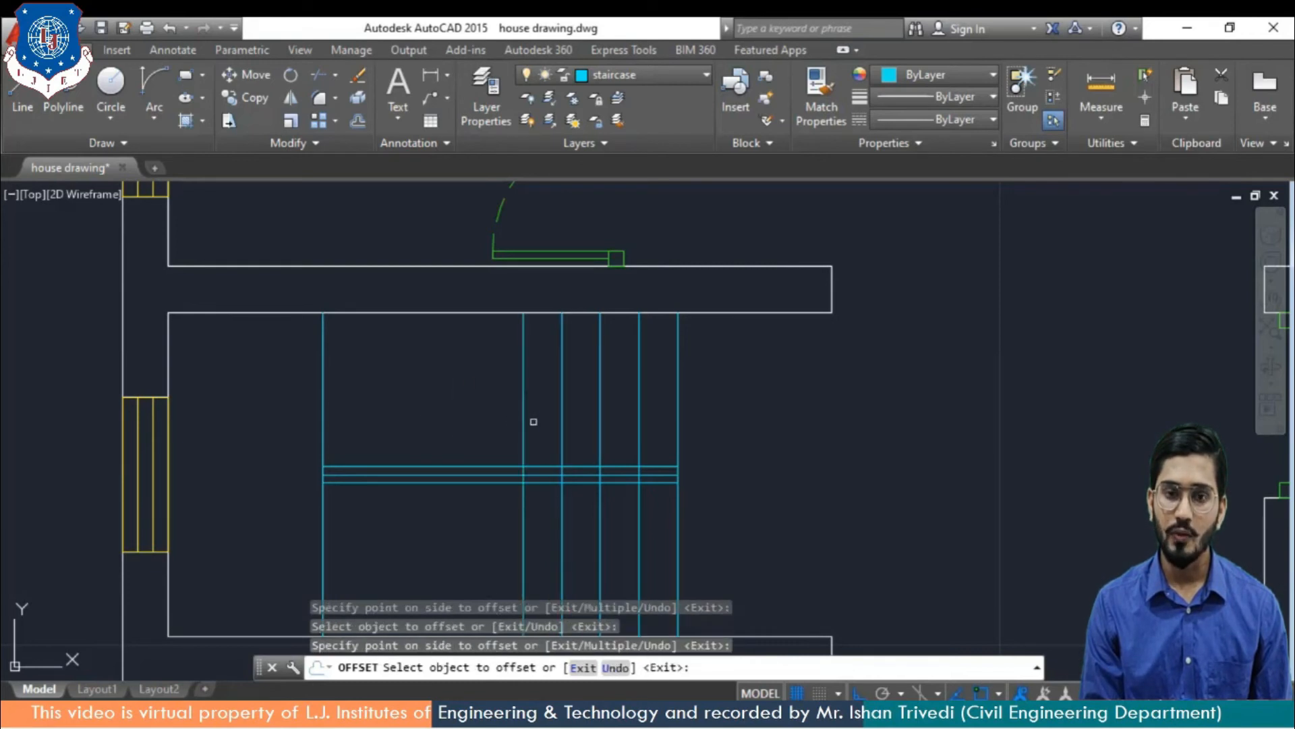
{"action": "left_click", "coordinate": [519, 427]}
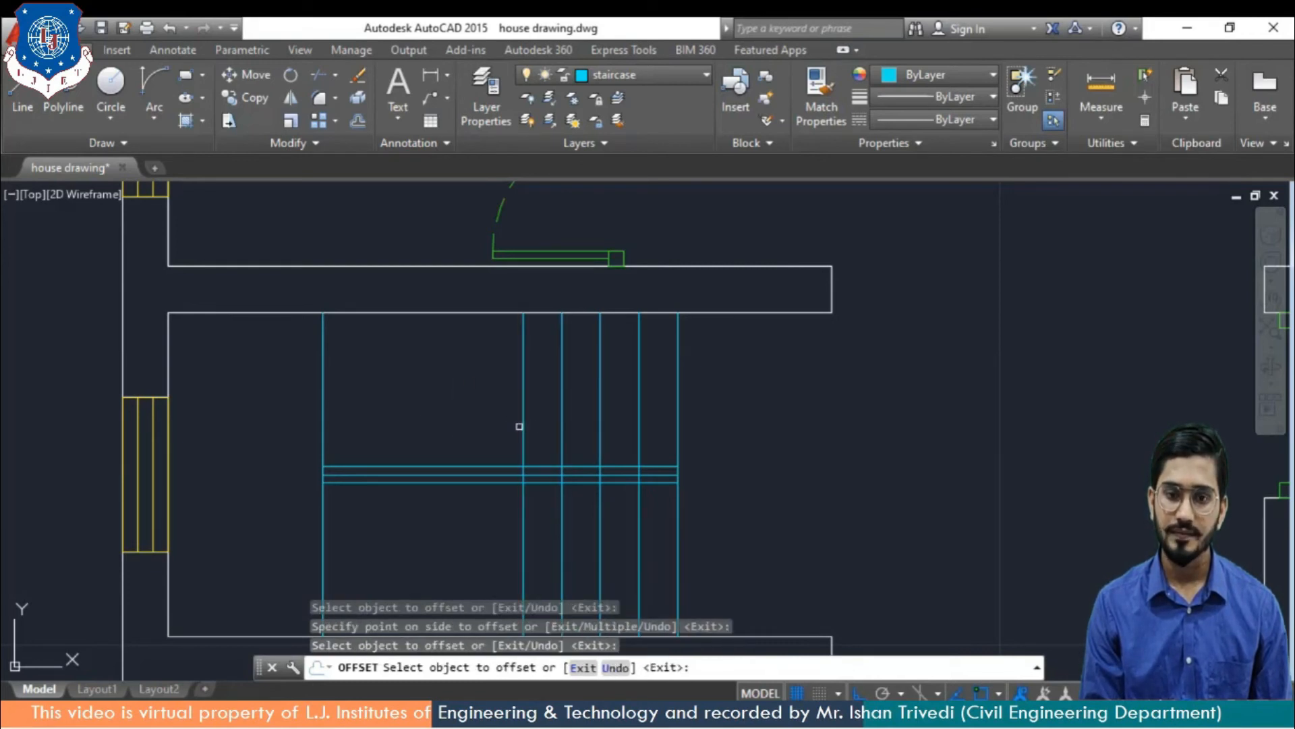
{"action": "left_click", "coordinate": [520, 426]}
{"action": "left_click", "coordinate": [435, 419]}
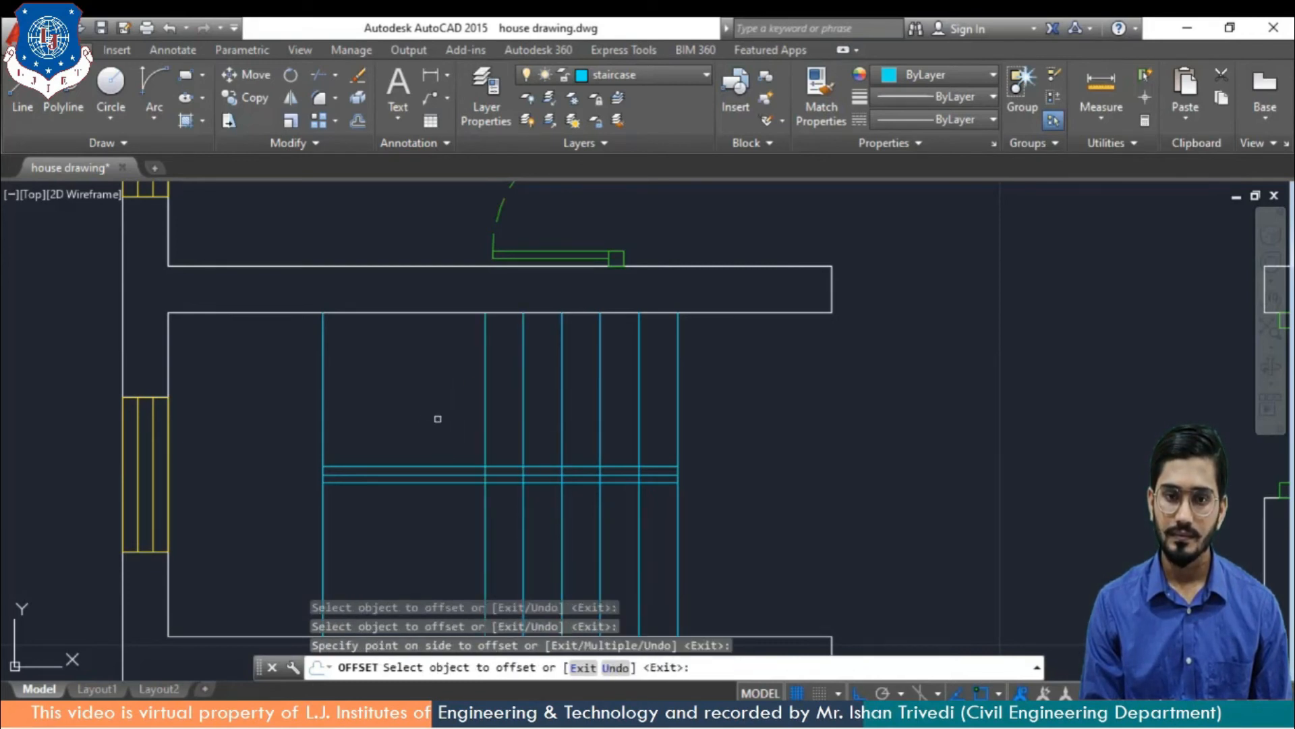
{"action": "left_click", "coordinate": [483, 439]}
{"action": "left_click", "coordinate": [432, 438]}
{"action": "left_click", "coordinate": [444, 430]}
{"action": "left_click", "coordinate": [414, 425]}
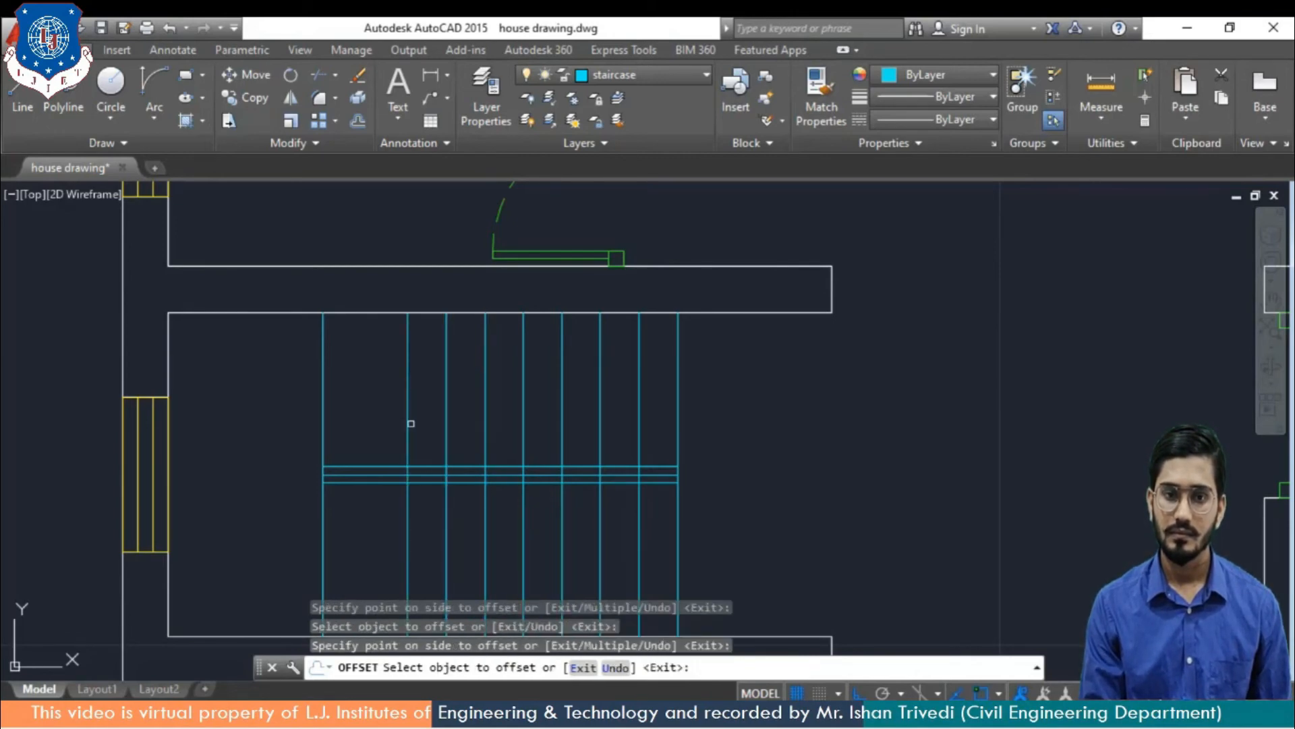
{"action": "left_click", "coordinate": [408, 422]}
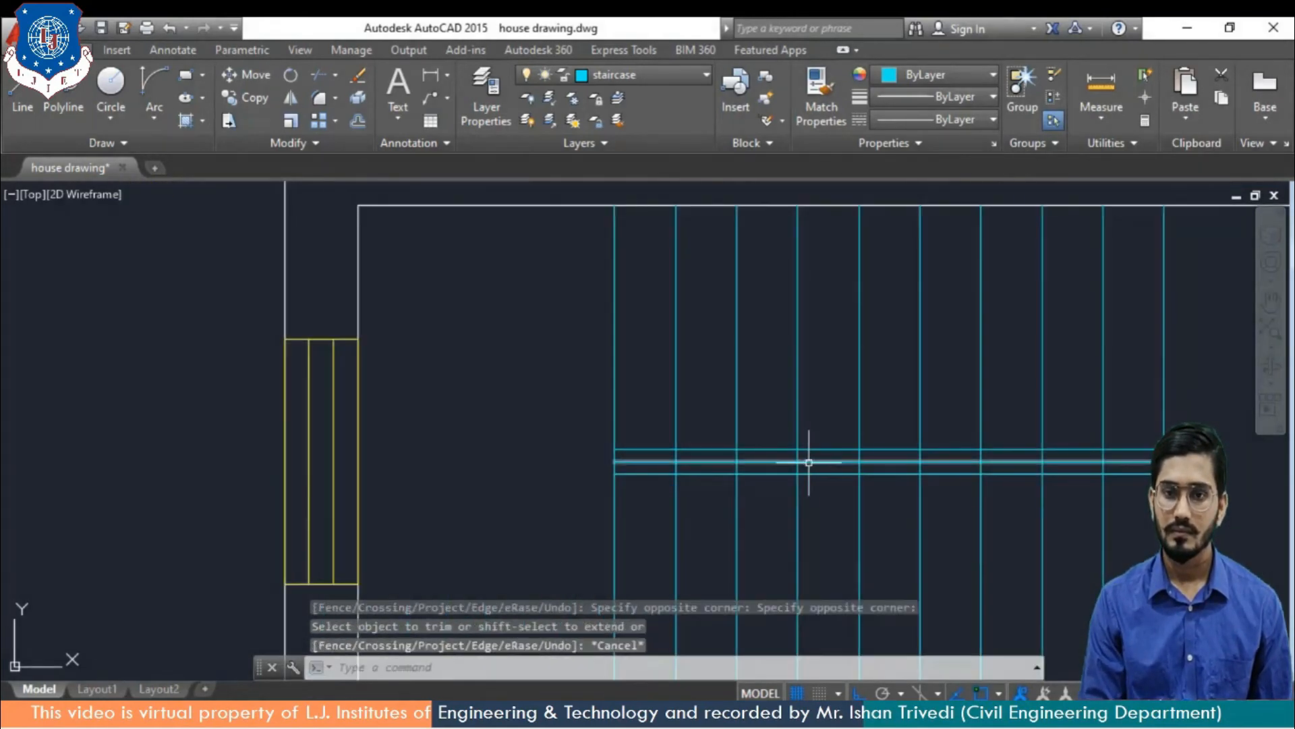
Erase the middle line of the staircase divider and trim the tread lines between the two remaining divider lines
{"action": "left_click", "coordinate": [809, 462]}
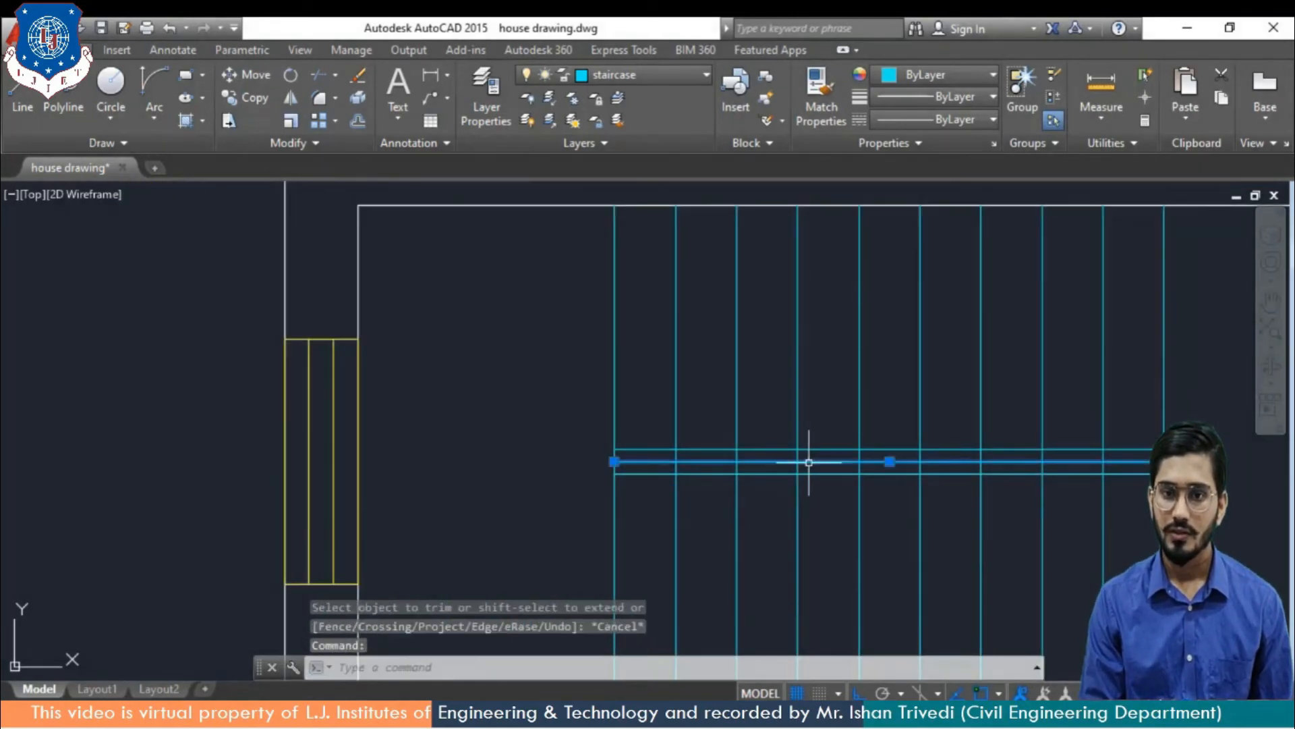
{"action": "key", "text": "Delete"}
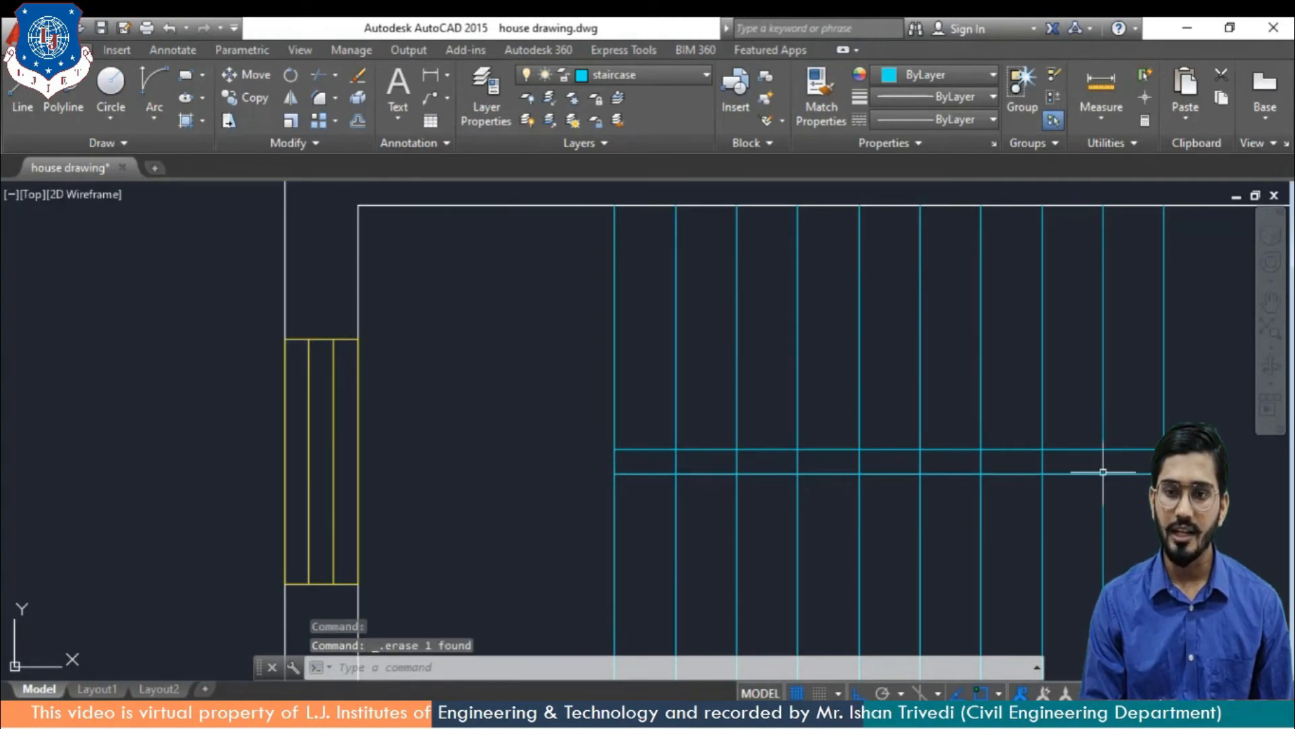
{"action": "type", "text": "tr"}
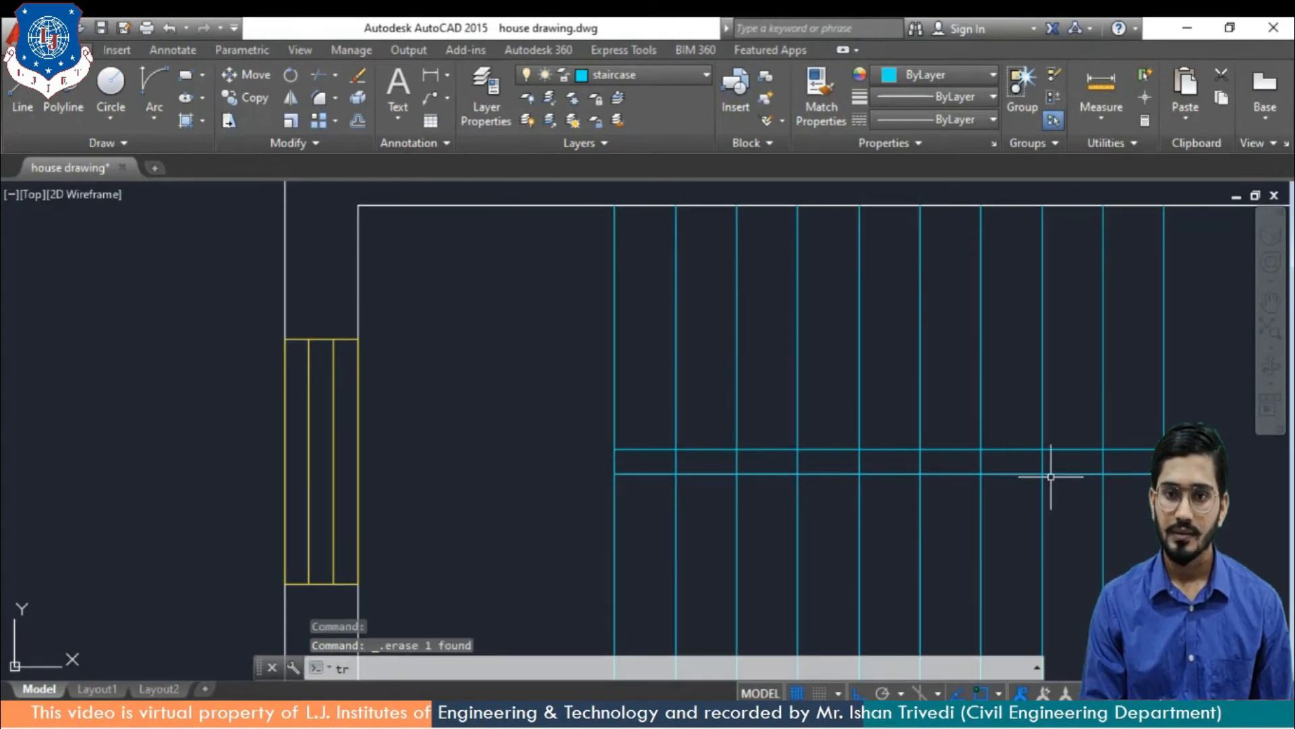
{"action": "key", "text": "Return"}
{"action": "key", "text": "Return"}
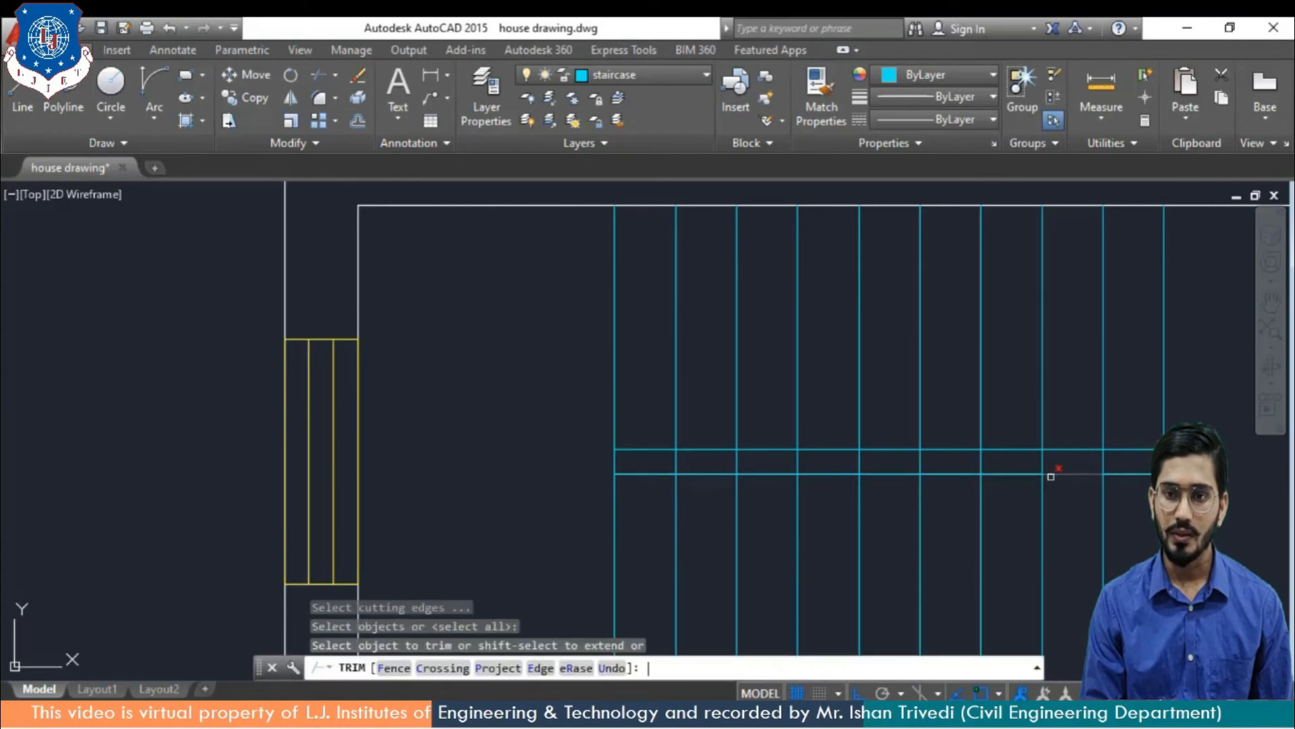
{"action": "scroll", "coordinate": [1050, 477], "scroll_direction": "down", "scroll_amount": 2}
{"action": "left_click", "coordinate": [1099, 467]}
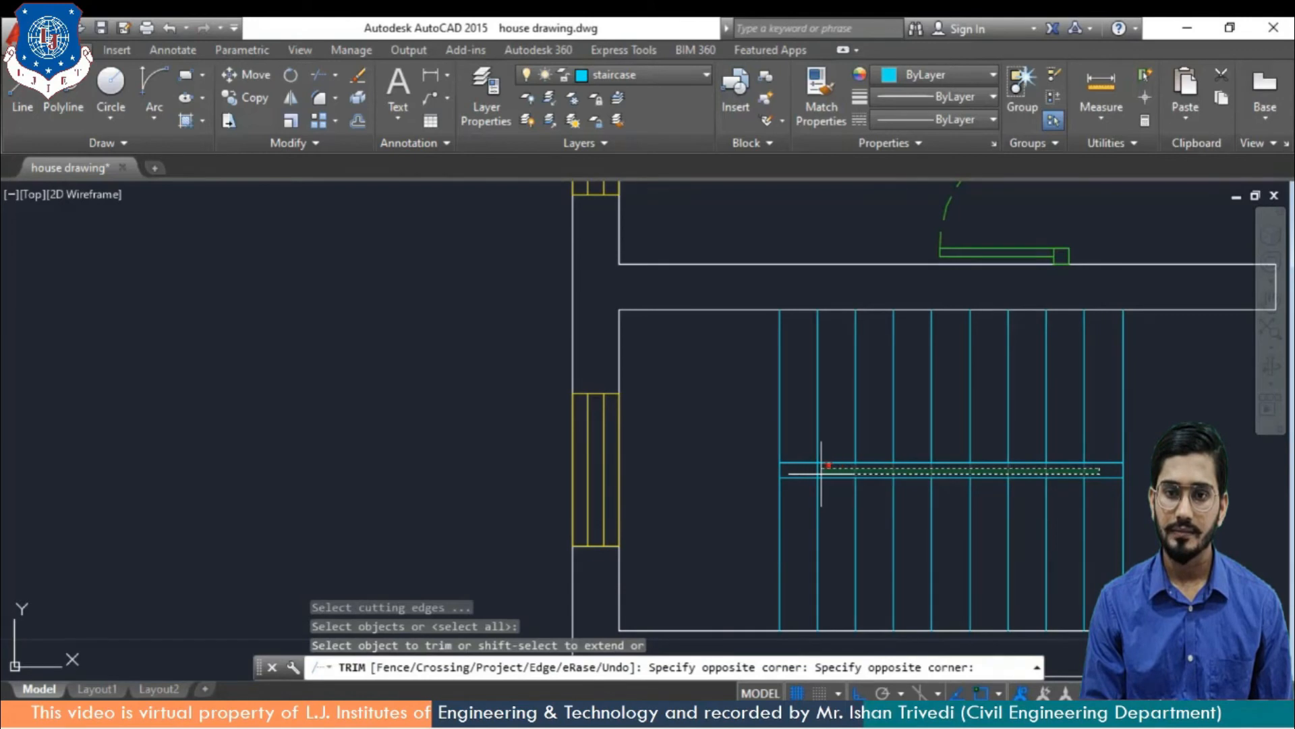
{"action": "left_click", "coordinate": [797, 473]}
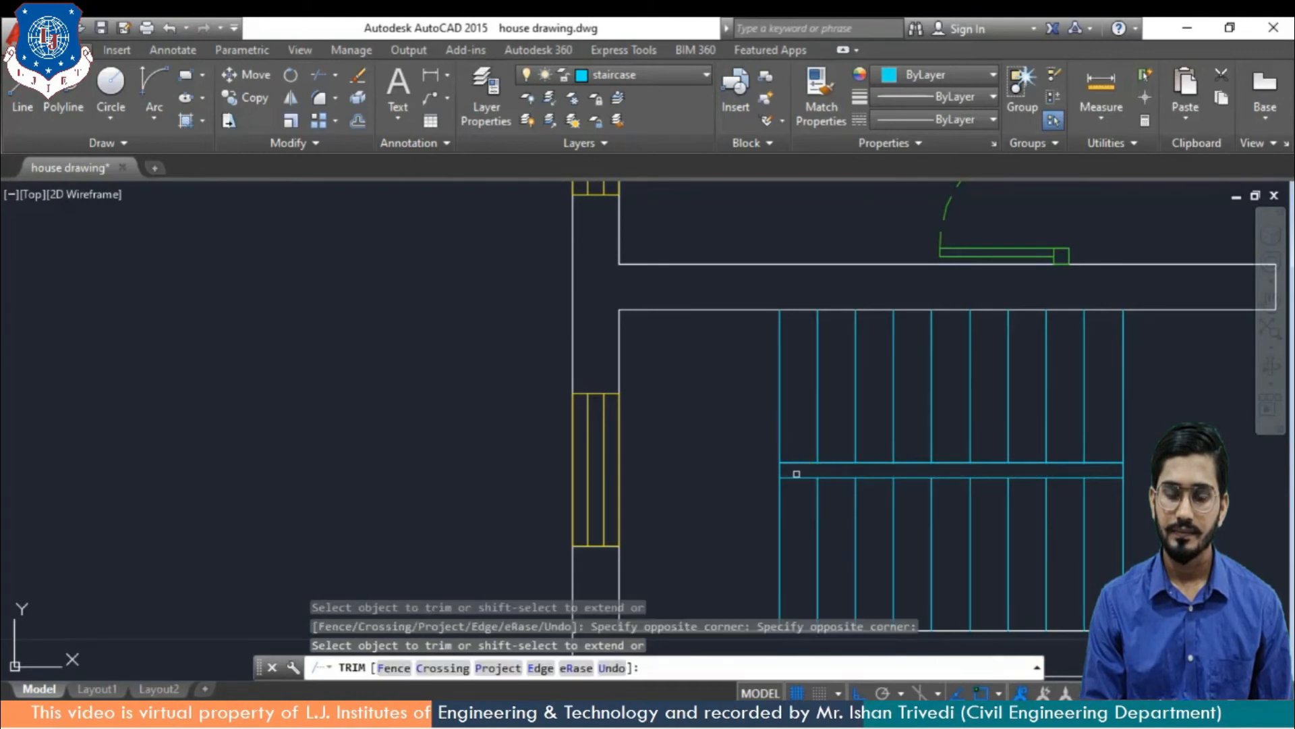
{"action": "scroll", "coordinate": [1196, 472], "scroll_direction": "down", "scroll_amount": 2}
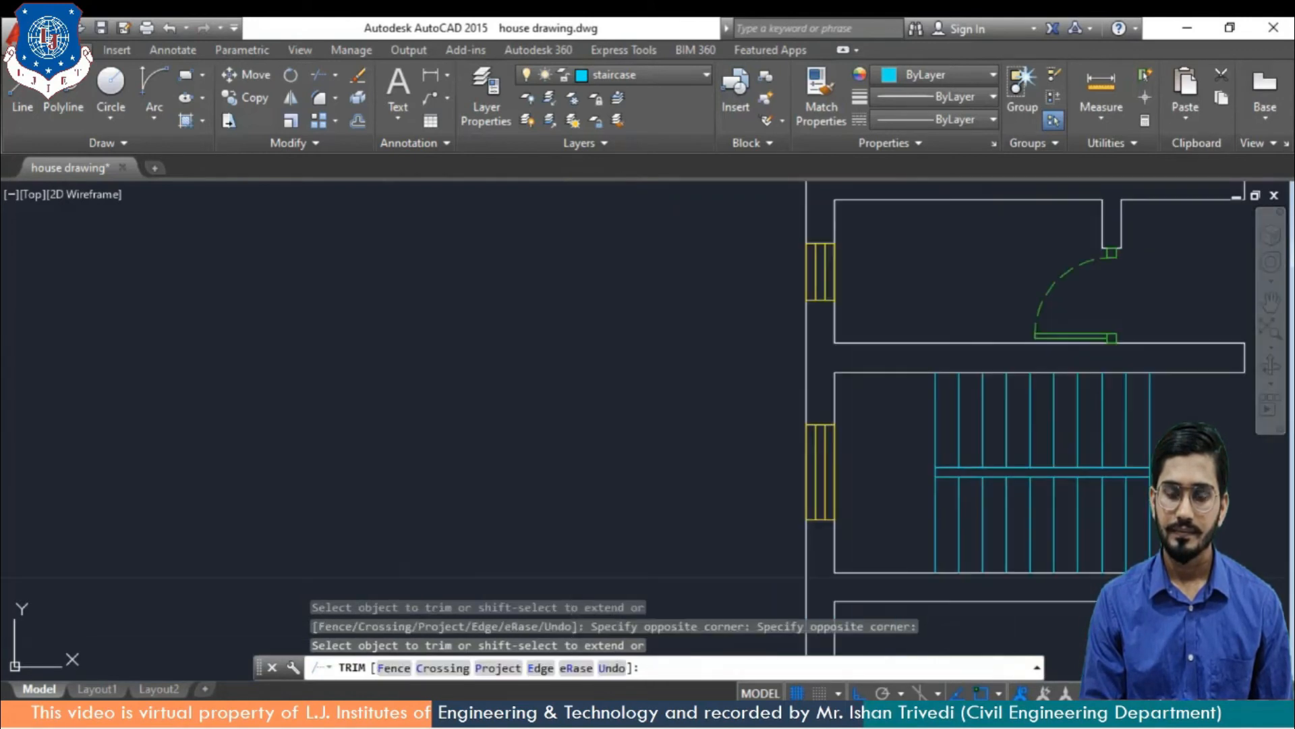
{"action": "middle_click_drag", "start_coordinate": [1148, 474], "coordinate": [952, 461]}
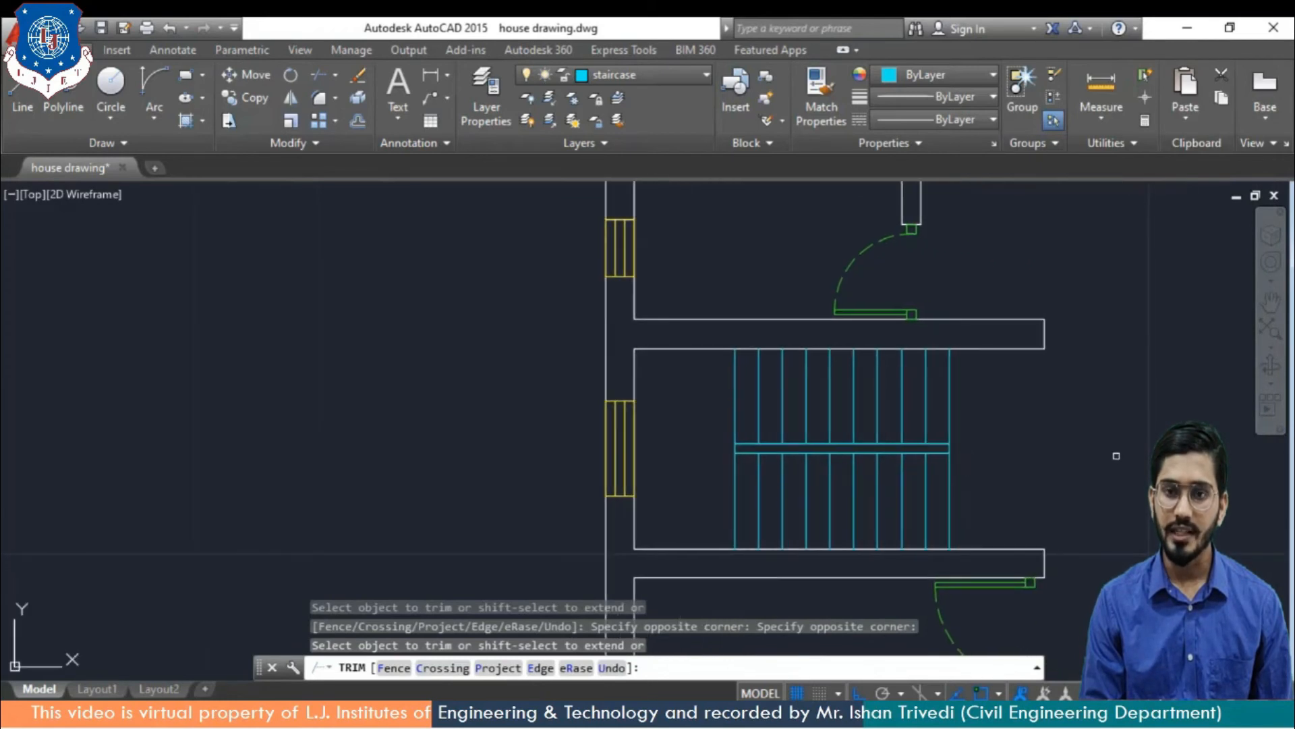
{"action": "key", "text": "Escape"}
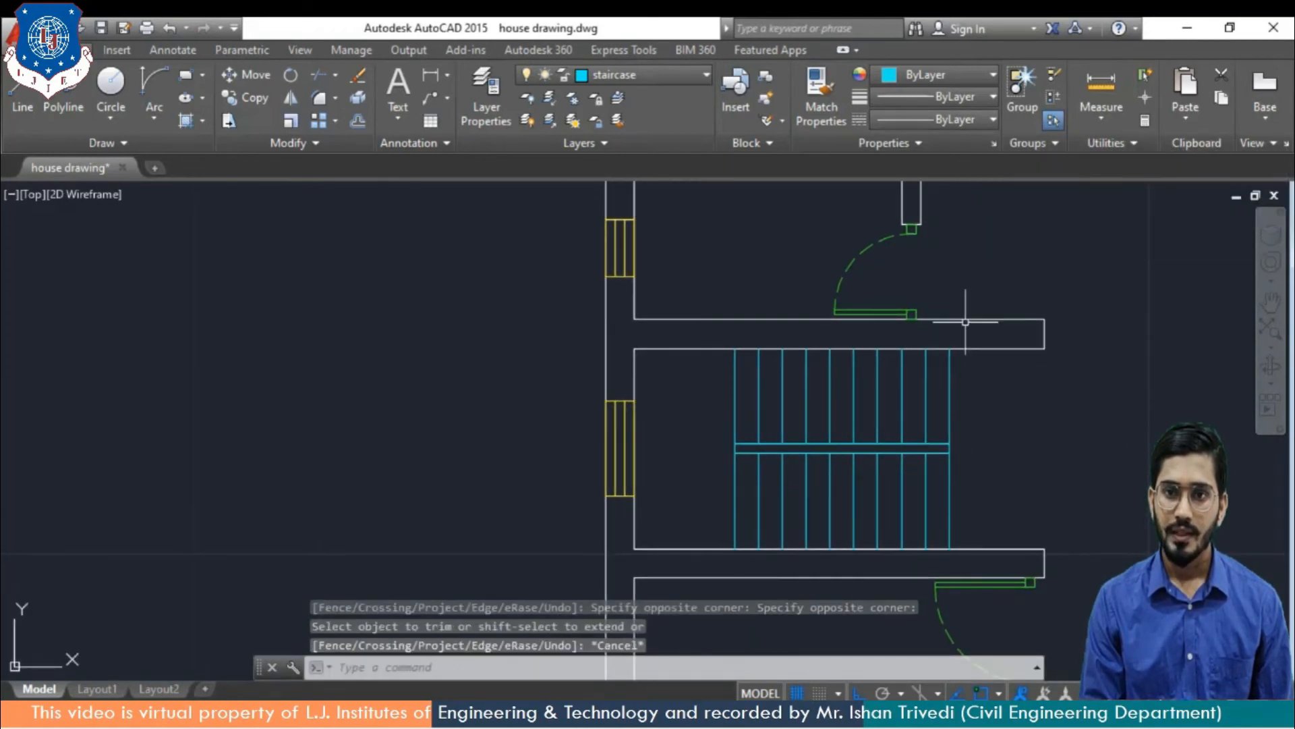
Set the linetype of the left end line, all upper-flight treads and the four leftmost lower-flight treads to HIDDEN2
{"action": "left_click", "coordinate": [735, 406]}
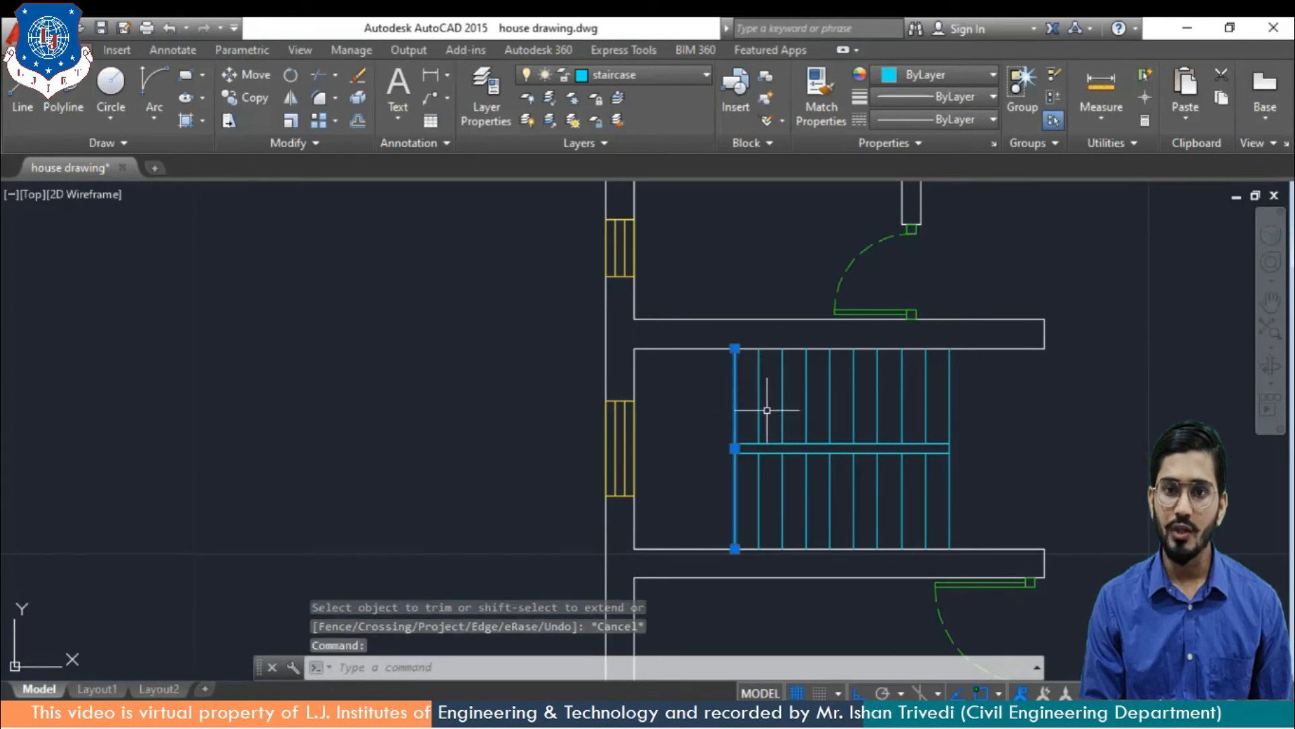
{"action": "left_click", "coordinate": [759, 406]}
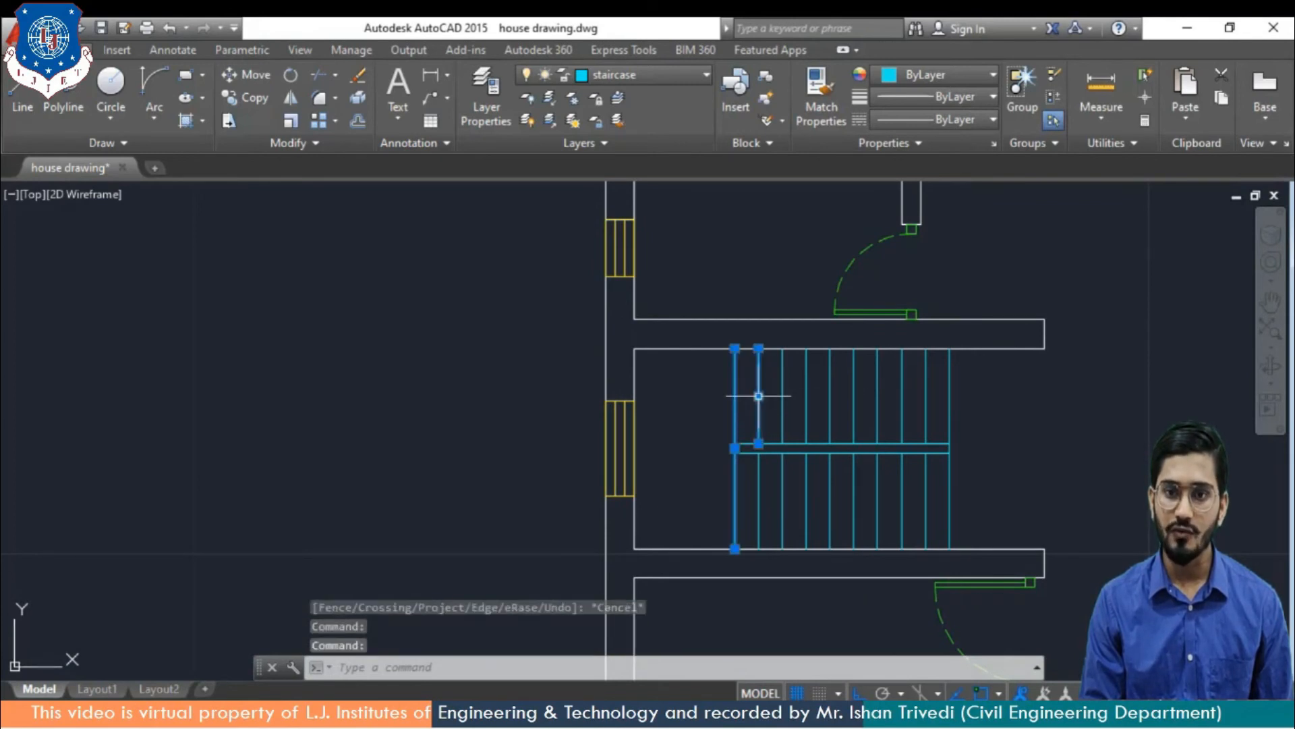
{"action": "left_click", "coordinate": [782, 407]}
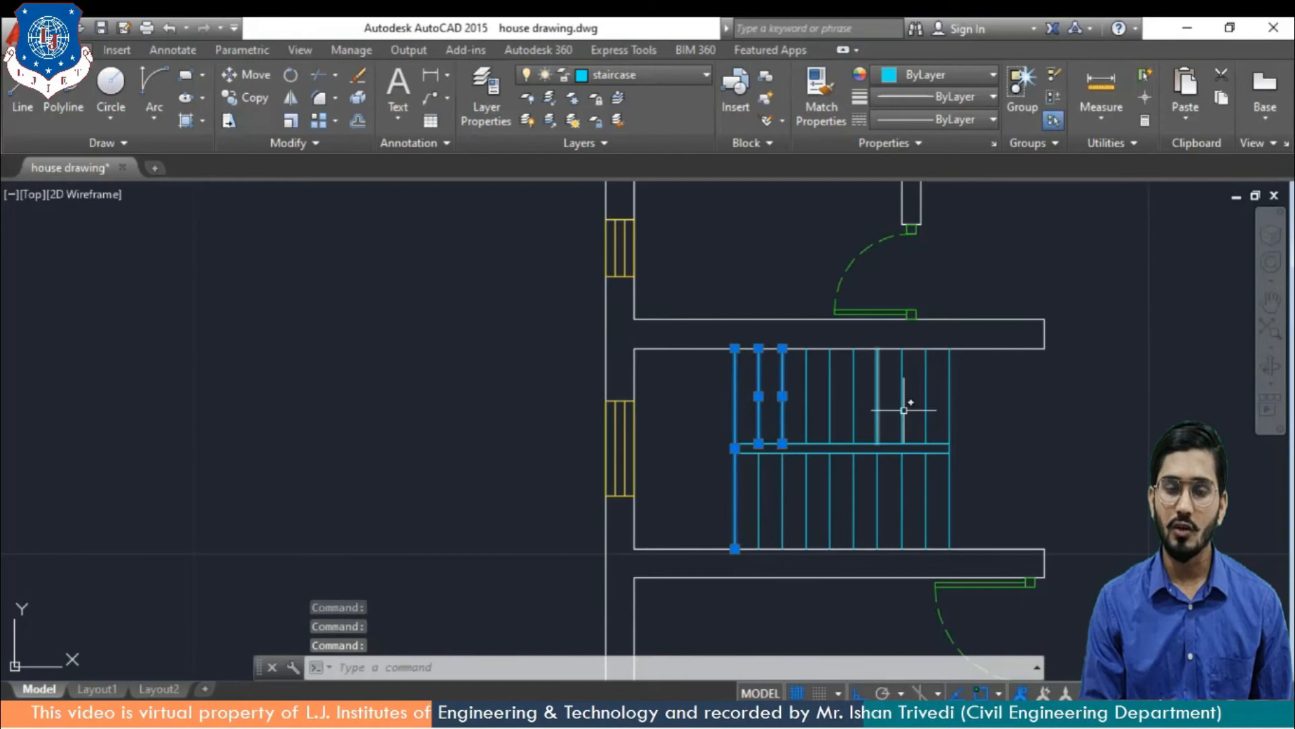
{"action": "left_click", "coordinate": [938, 400]}
{"action": "left_click", "coordinate": [796, 377]}
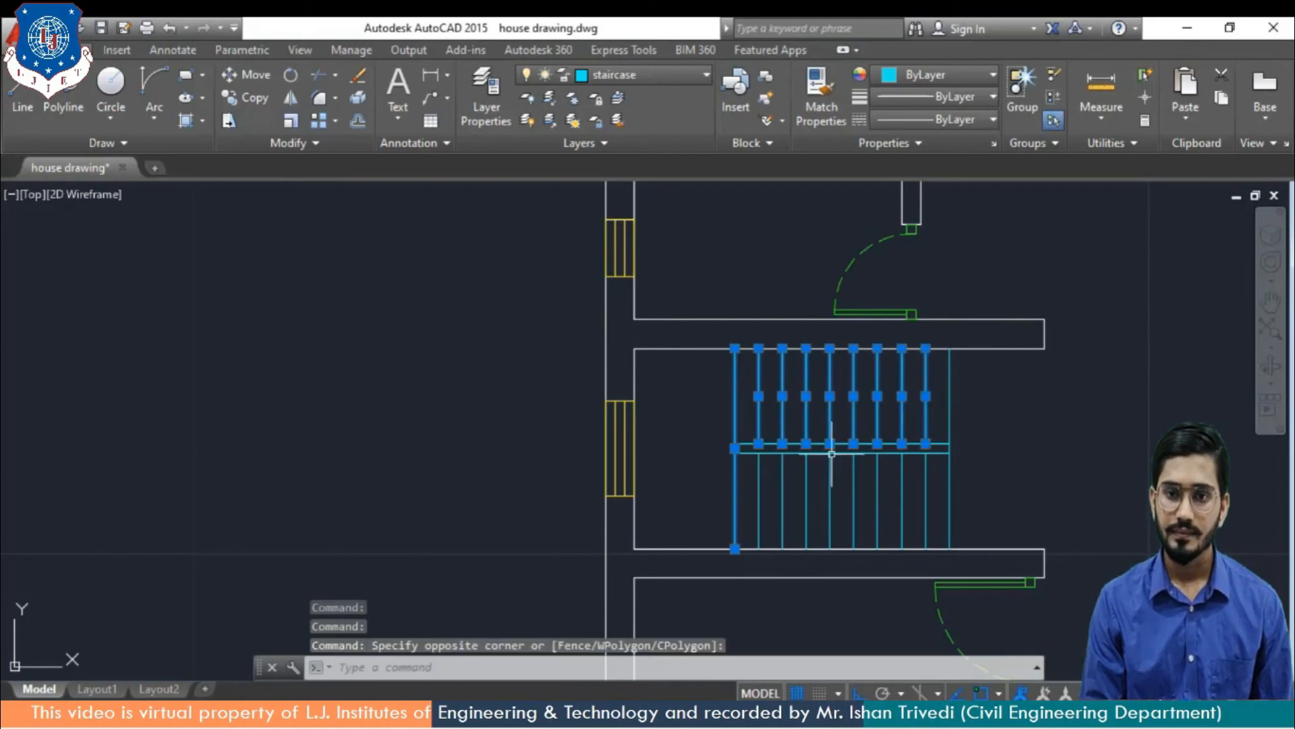
{"action": "left_click", "coordinate": [759, 493]}
{"action": "left_click", "coordinate": [782, 486]}
{"action": "left_click", "coordinate": [806, 491]}
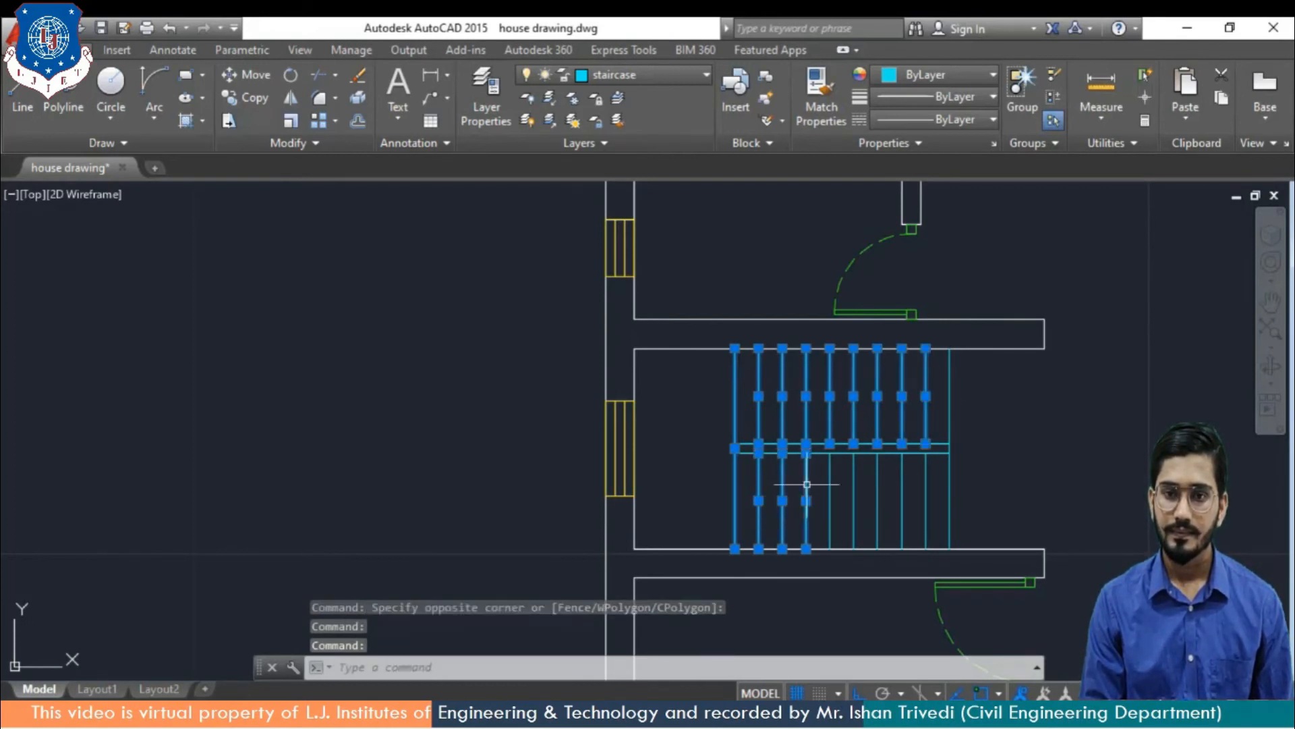
{"action": "left_click", "coordinate": [830, 496]}
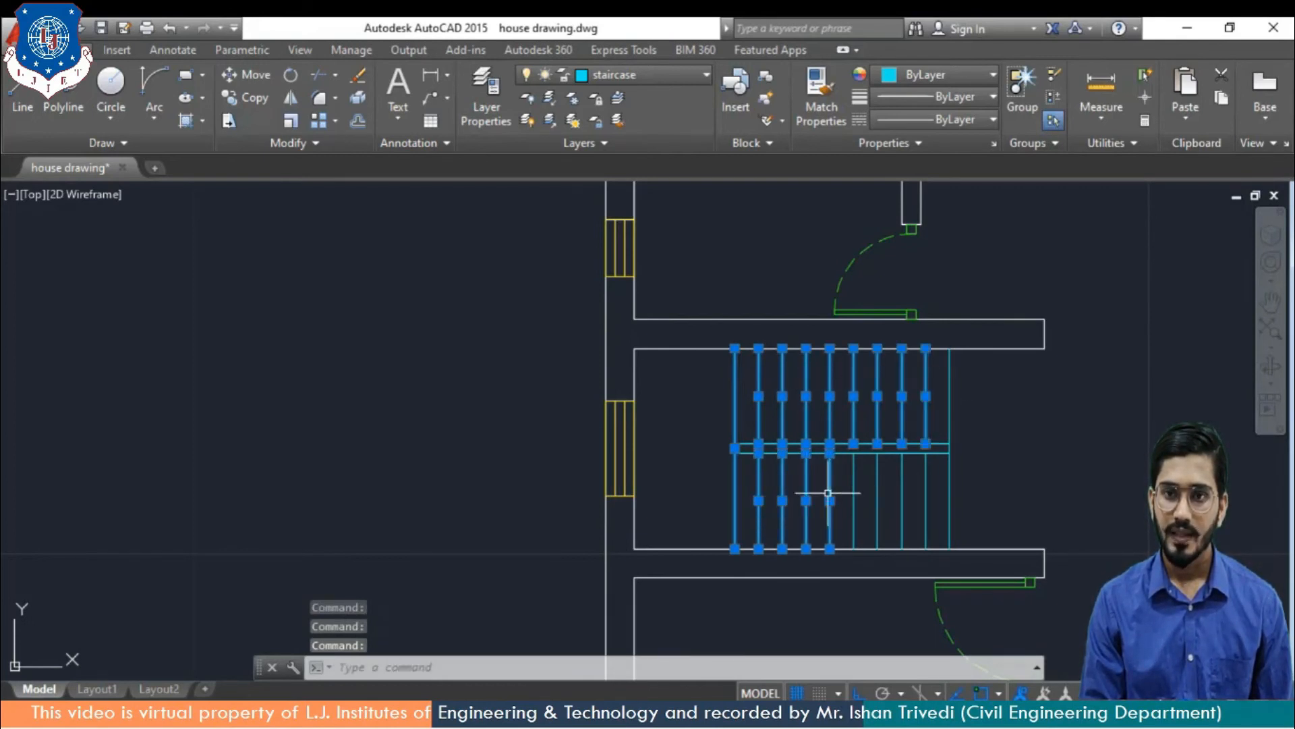
{"action": "left_click", "coordinate": [927, 122]}
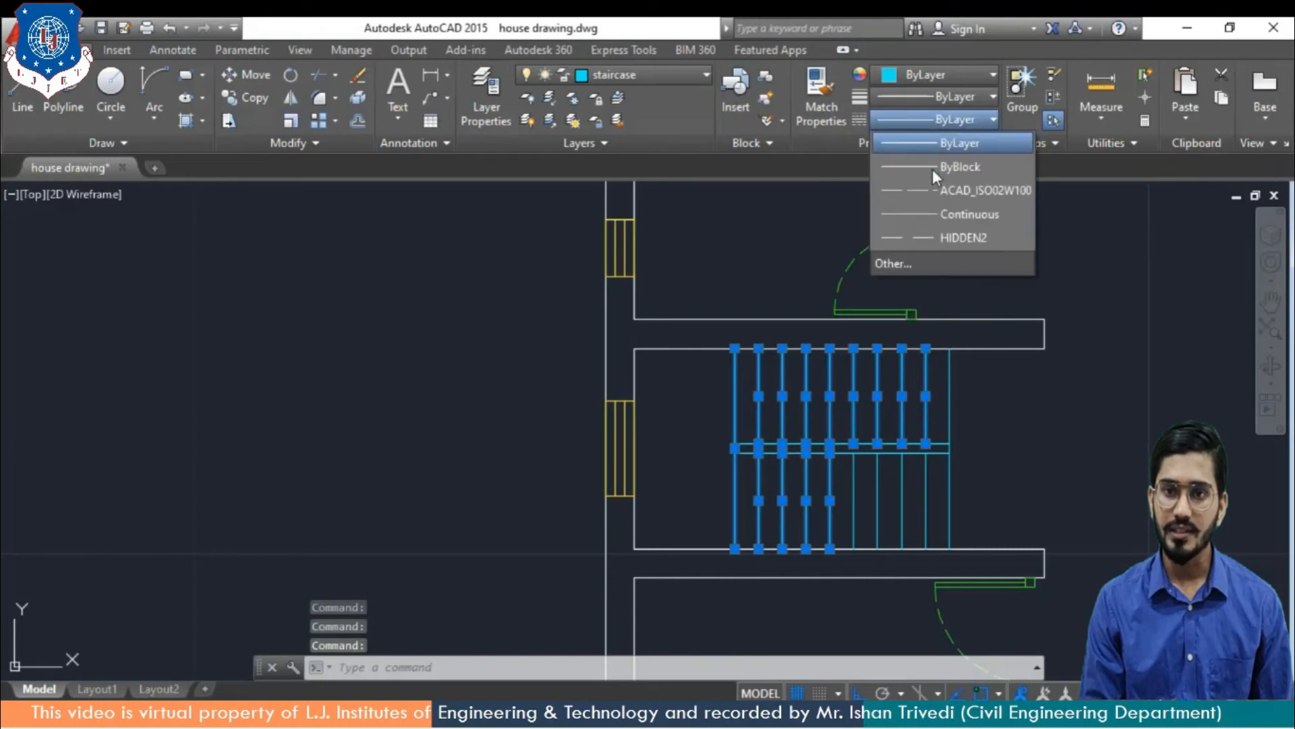
{"action": "left_click", "coordinate": [947, 238]}
{"action": "key", "text": "Escape"}
{"action": "scroll", "coordinate": [1025, 399], "scroll_direction": "down", "scroll_amount": 3}
{"action": "mouse_move", "coordinate": [1032, 405]}
{"action": "middle_mouse_down"}
{"action": "mouse_move", "coordinate": [686, 399]}
{"action": "mouse_move", "coordinate": [656, 385]}
{"action": "mouse_move", "coordinate": [698, 388]}
{"action": "middle_mouse_up"}
{"action": "scroll", "coordinate": [660, 379], "scroll_direction": "down", "scroll_amount": 2}
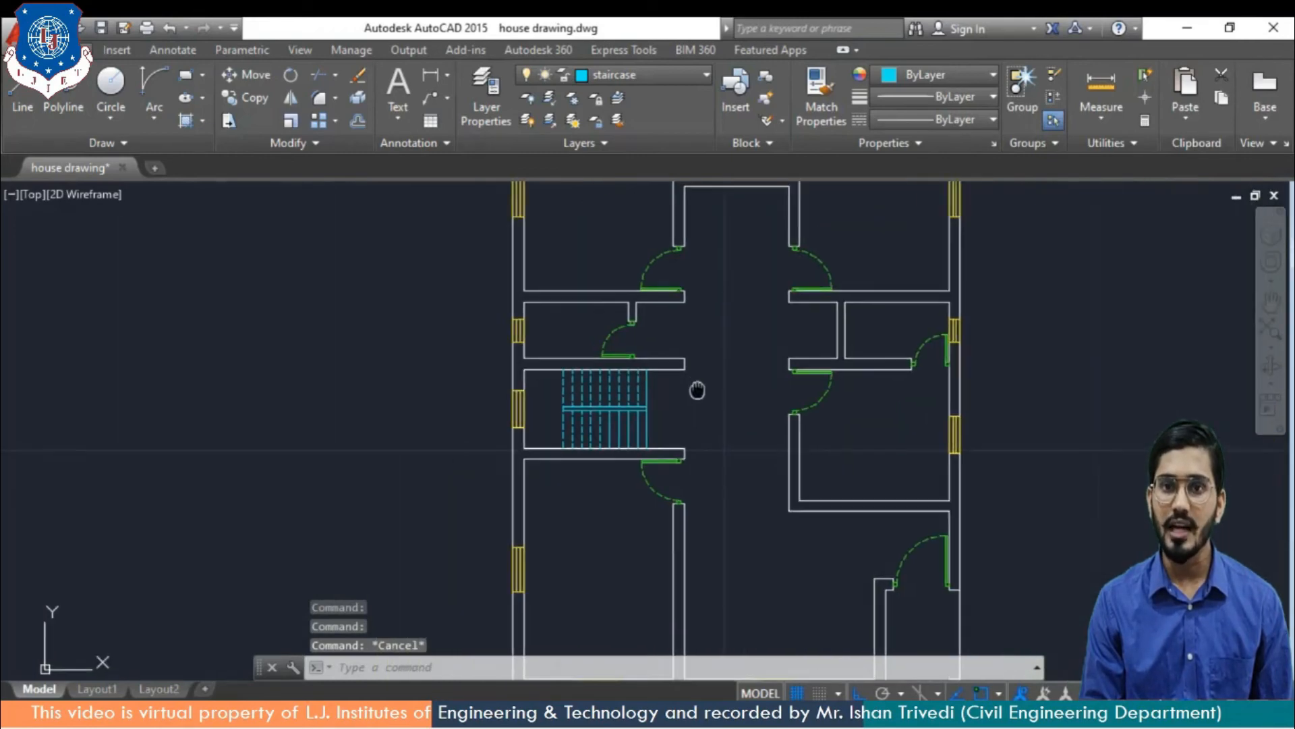
{"action": "scroll", "coordinate": [686, 382], "scroll_direction": "up", "scroll_amount": 3}
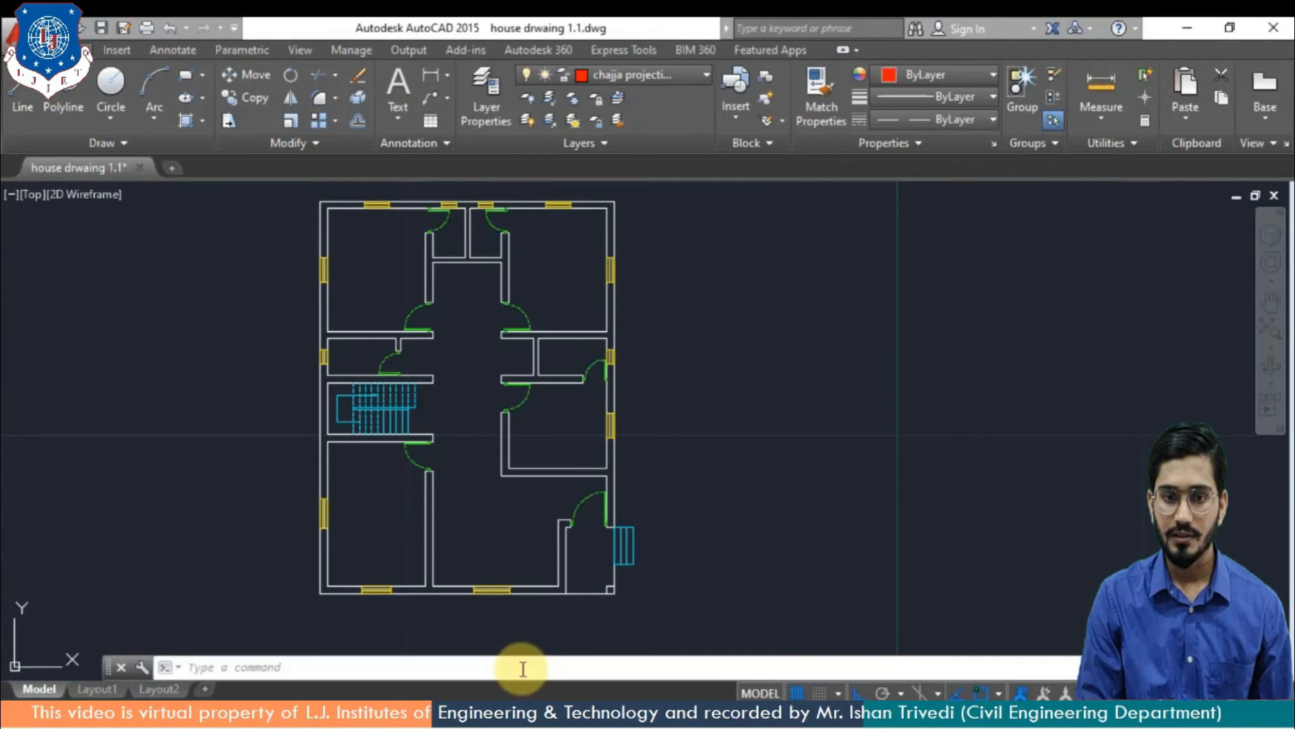
Load the ACAD_ISO08W100 linetype from acadiso.lin while choosing a linetype for the chajja projection layer
{"action": "type", "text": "la"}
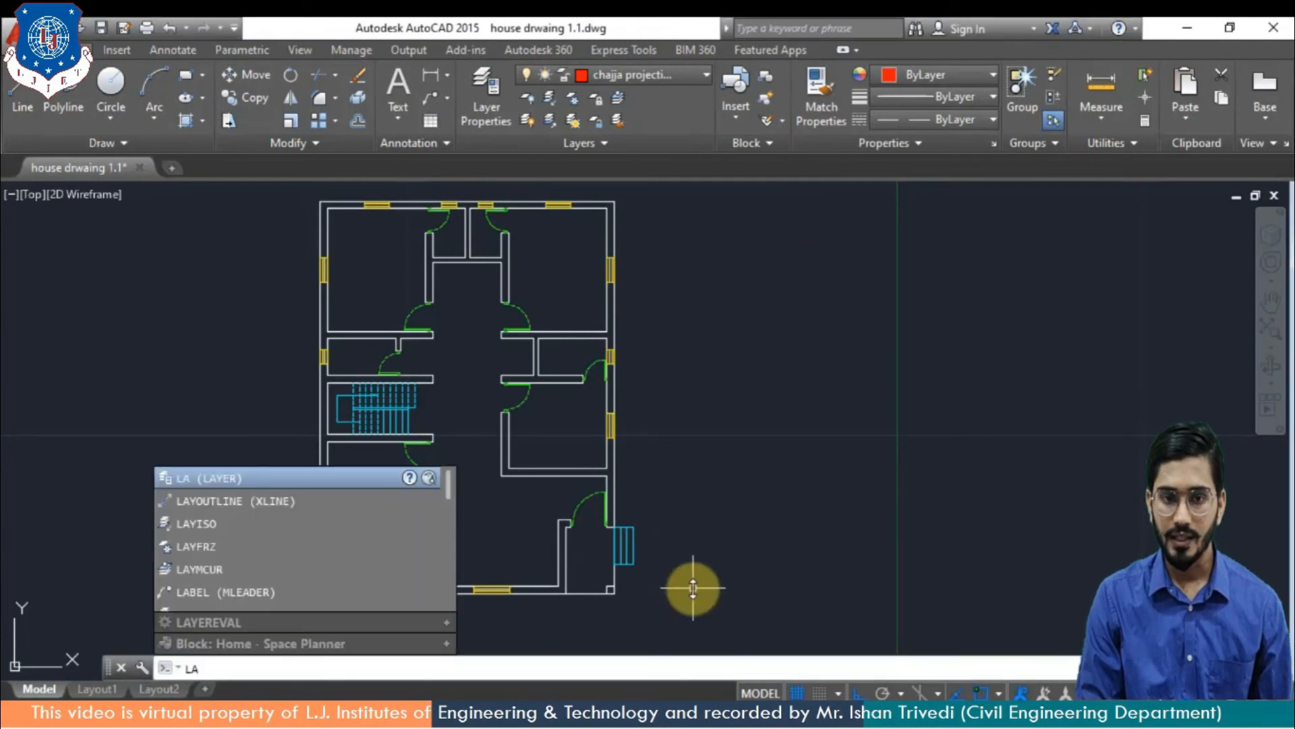
{"action": "key", "text": "Return"}
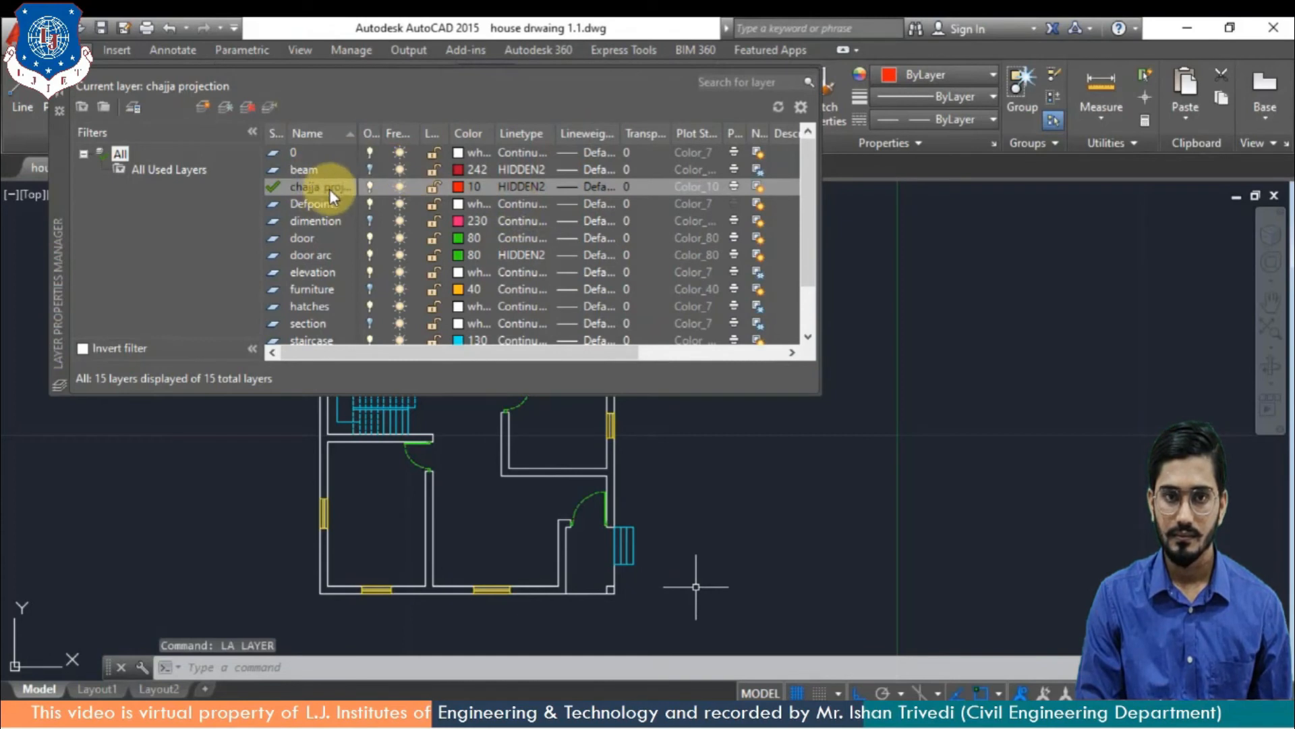
{"action": "left_click", "coordinate": [533, 181]}
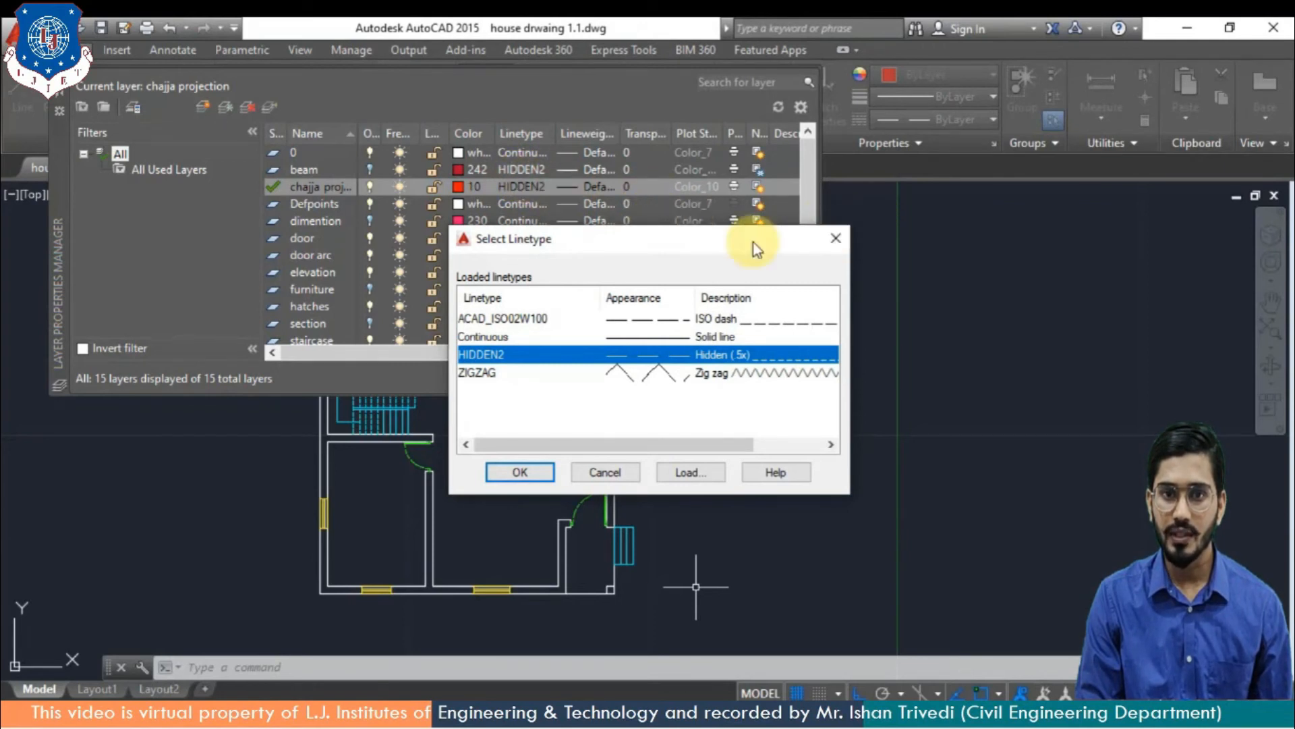
{"action": "left_click", "coordinate": [836, 239]}
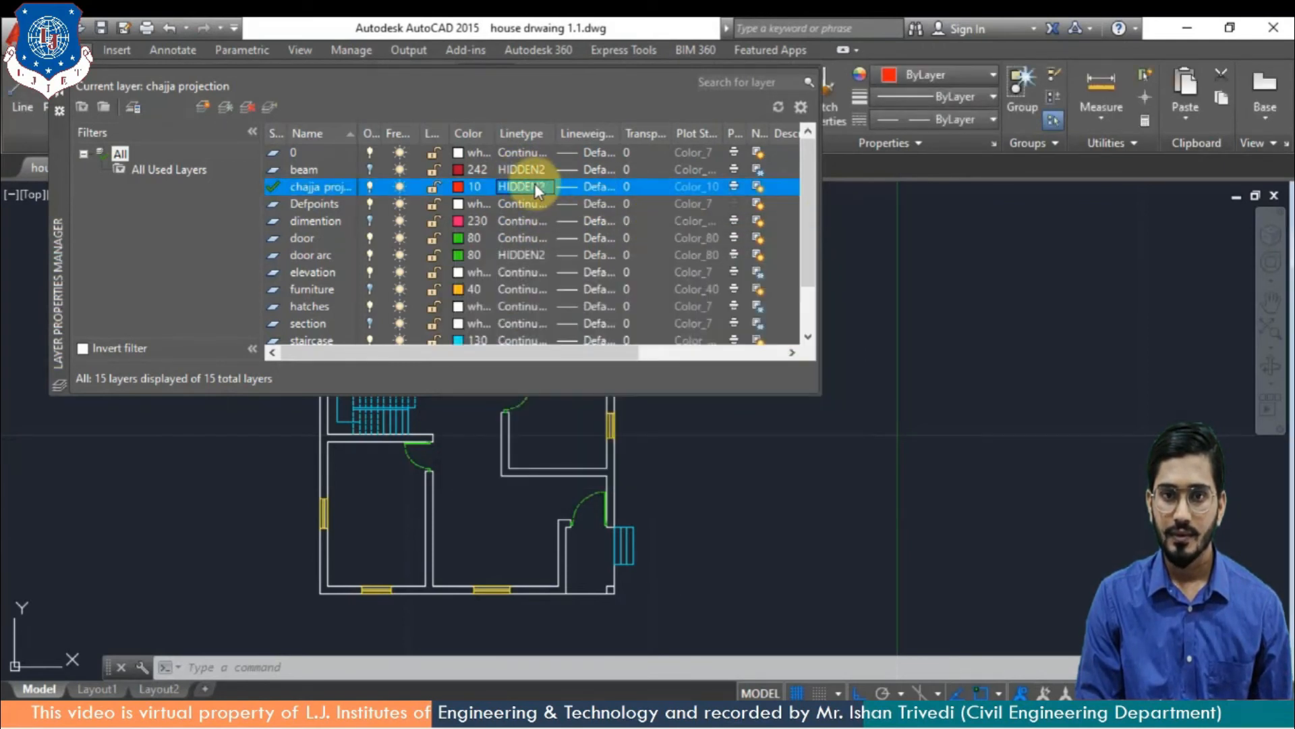
{"action": "left_click", "coordinate": [532, 186]}
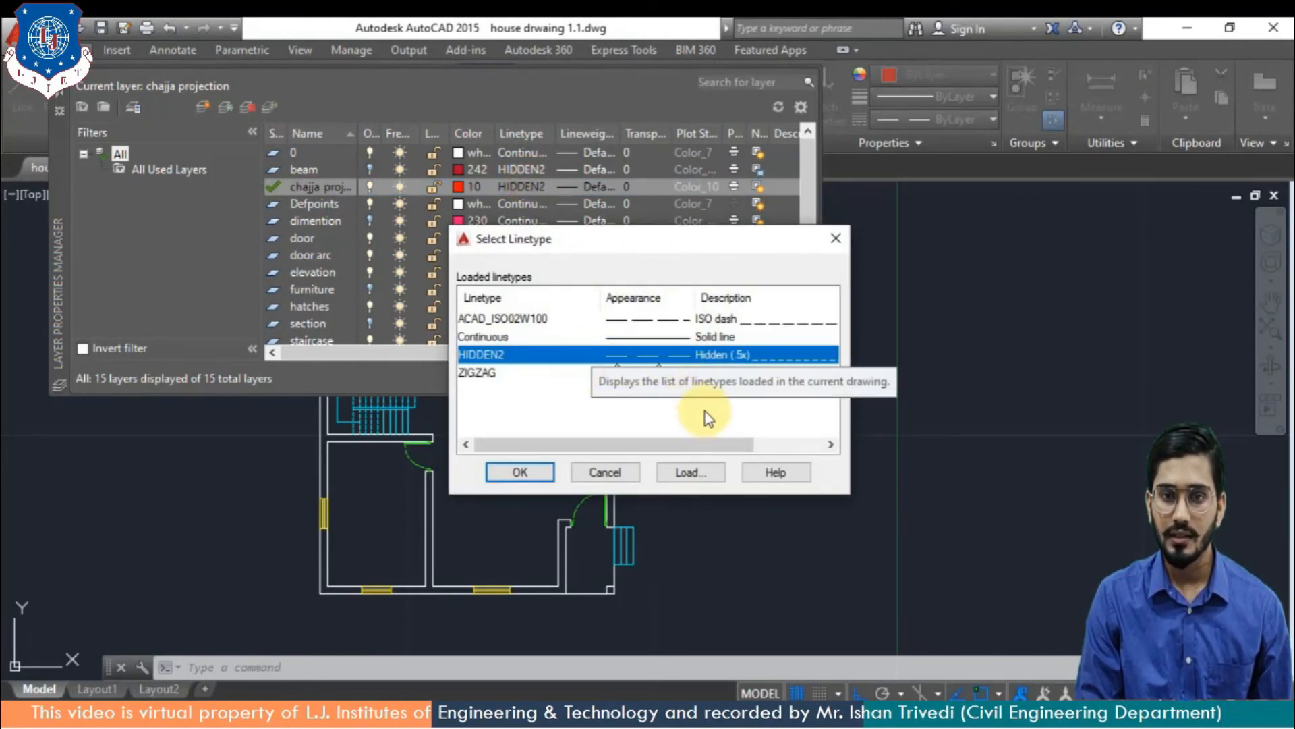
{"action": "left_click", "coordinate": [703, 471]}
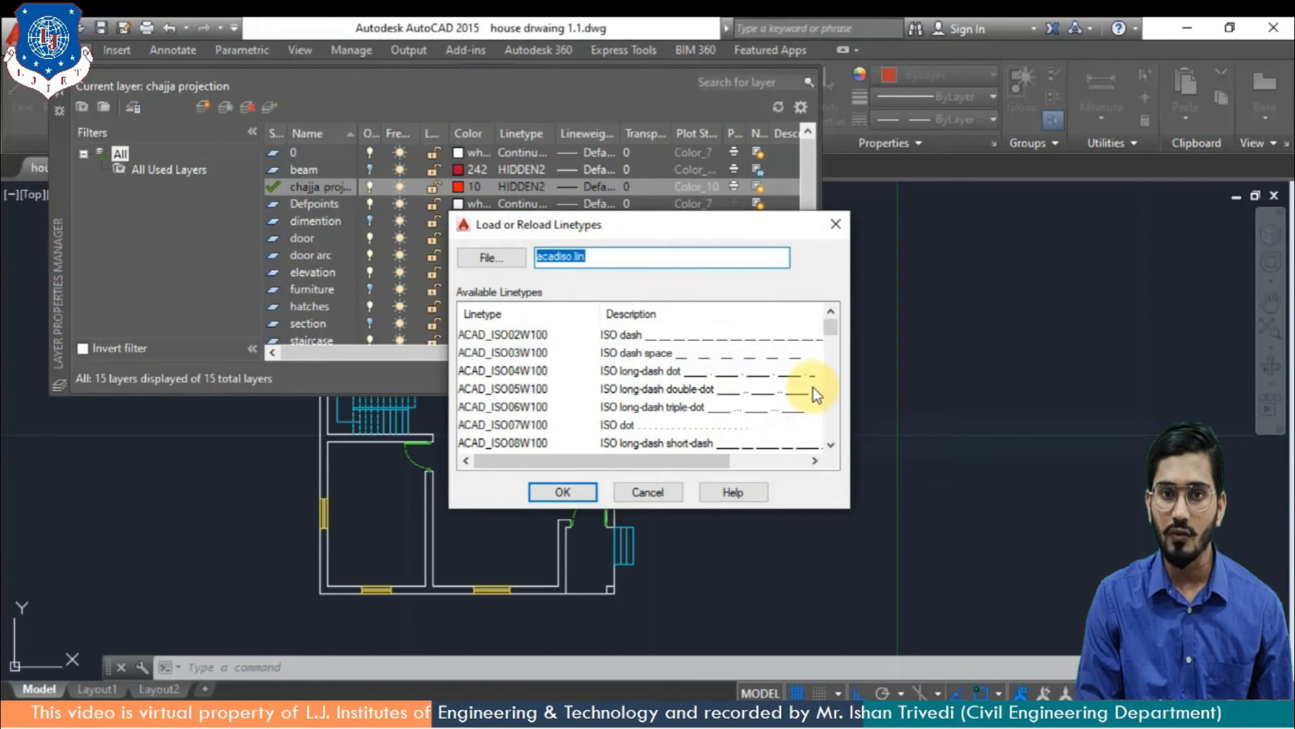
{"action": "left_click_drag", "start_coordinate": [834, 330], "coordinate": [848, 436]}
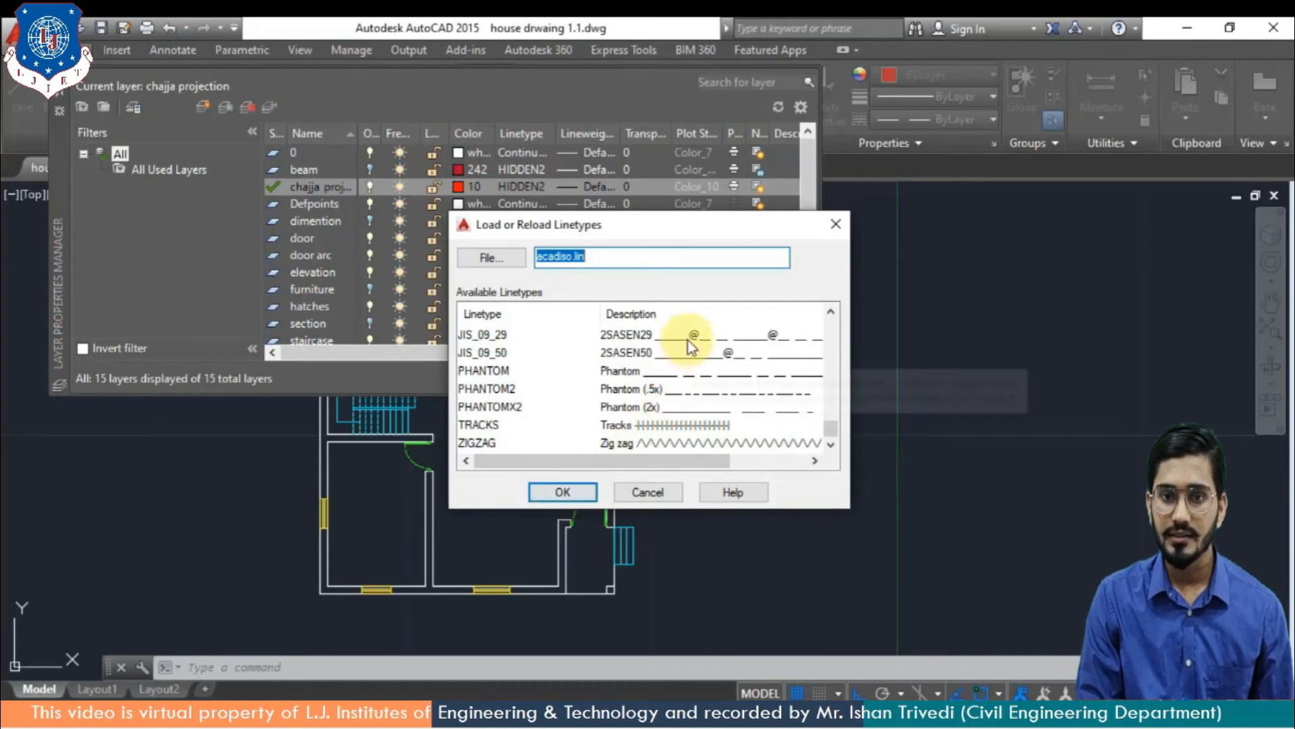
{"action": "left_click_drag", "start_coordinate": [838, 422], "coordinate": [856, 334]}
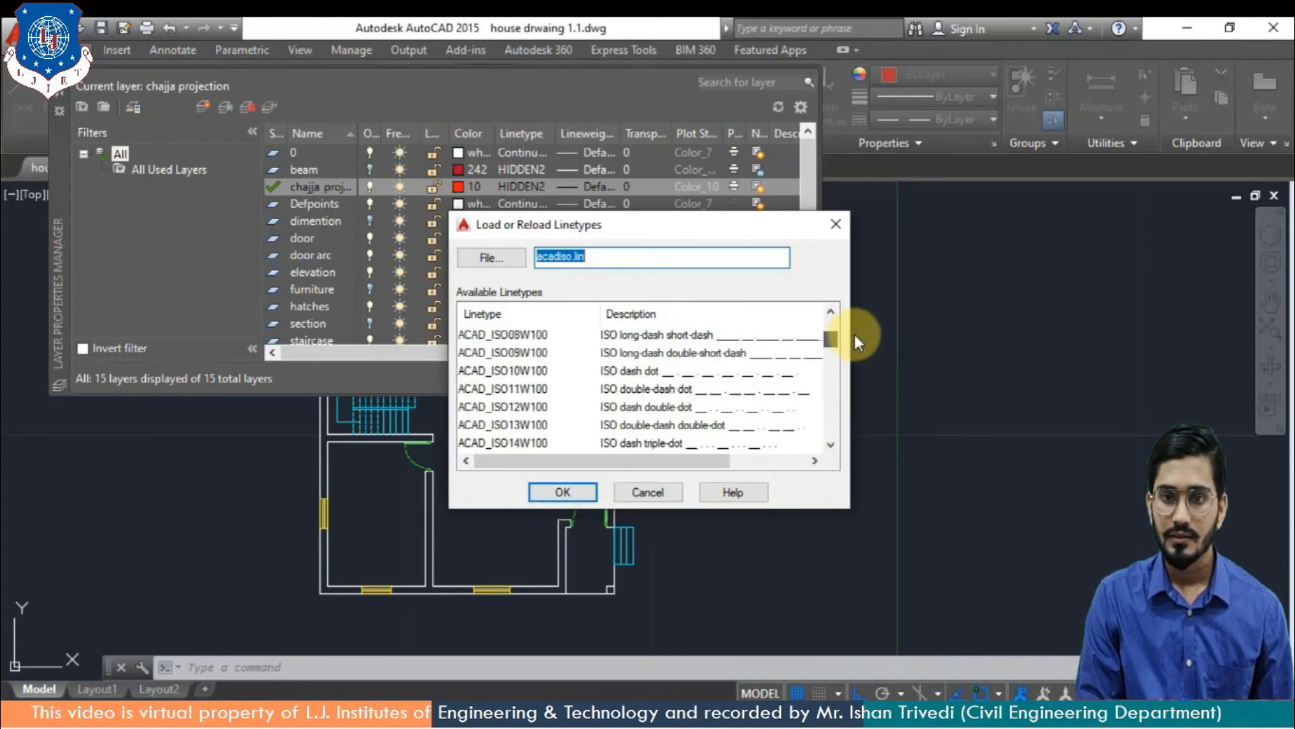
{"action": "left_click", "coordinate": [762, 341]}
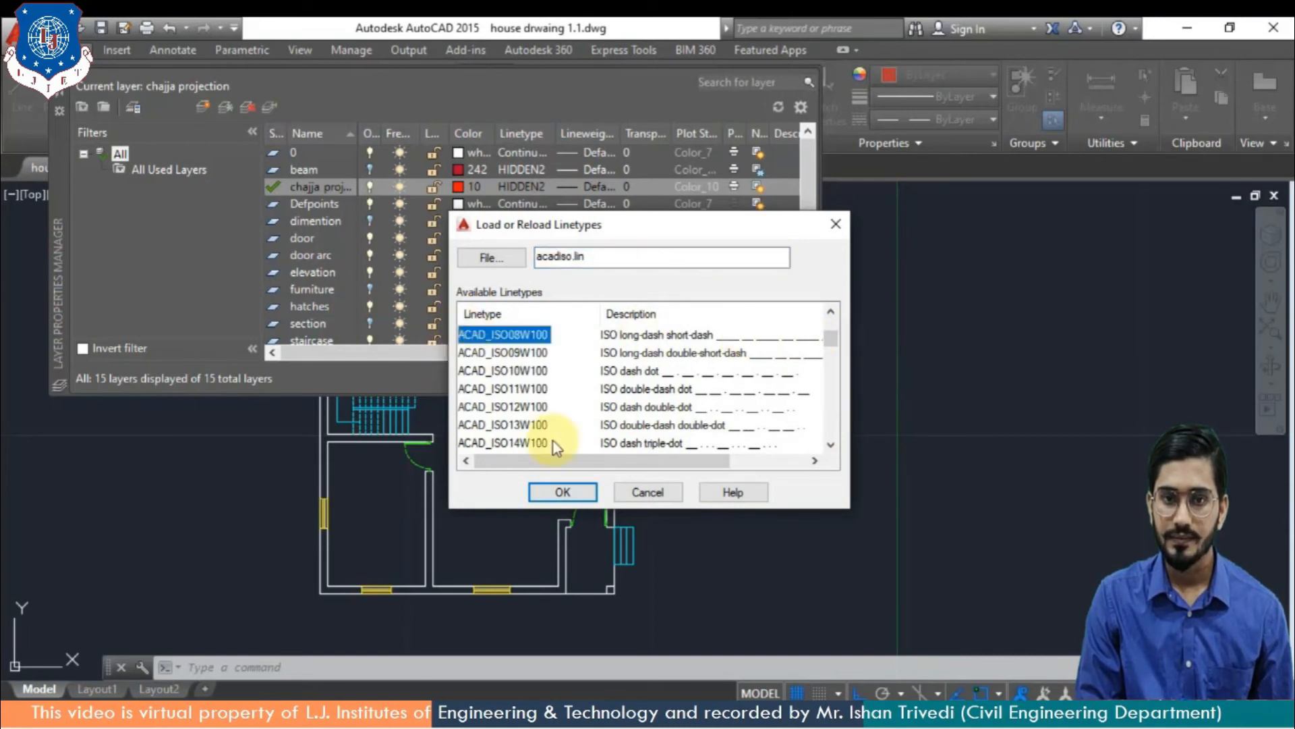
{"action": "left_click", "coordinate": [563, 492]}
Assign the HIDDEN2 linetype to the chajja projection layer and close the layer manager
{"action": "left_click", "coordinate": [554, 375]}
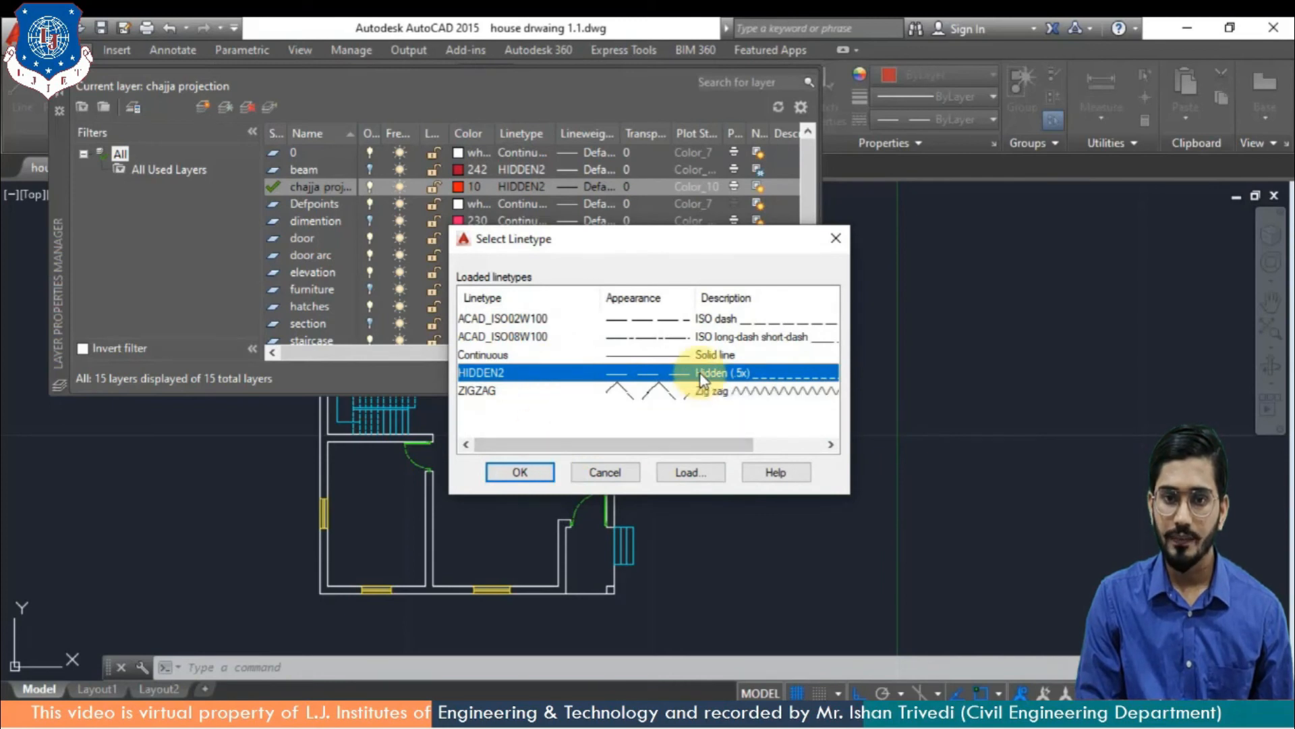
{"action": "left_click", "coordinate": [521, 474]}
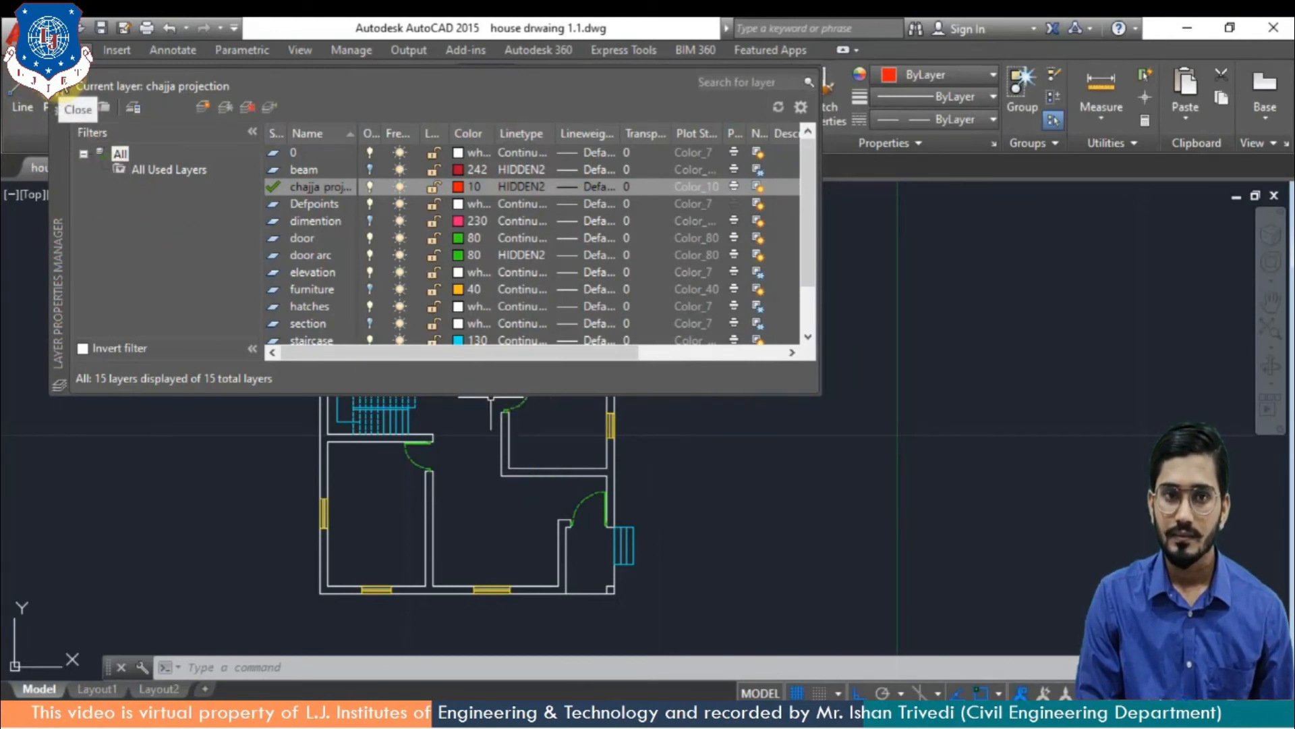
{"action": "left_click", "coordinate": [59, 110]}
Draw a line from the lower outer corner of the right outer wall's lowest window, 0.15 down along the wall and 0.6 outward
{"action": "scroll", "coordinate": [626, 415], "scroll_direction": "up", "scroll_amount": 4}
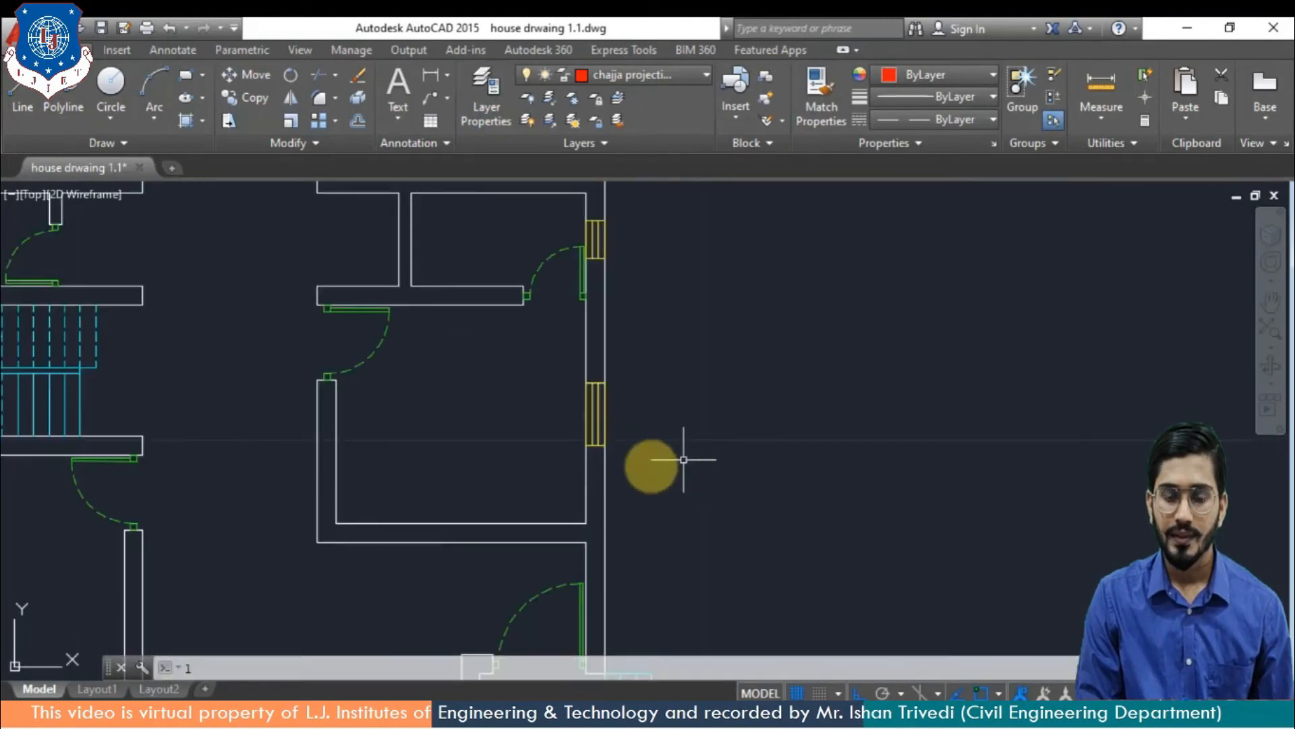
{"action": "type", "text": "l"}
{"action": "key", "text": "Return"}
{"action": "left_click", "coordinate": [605, 443]}
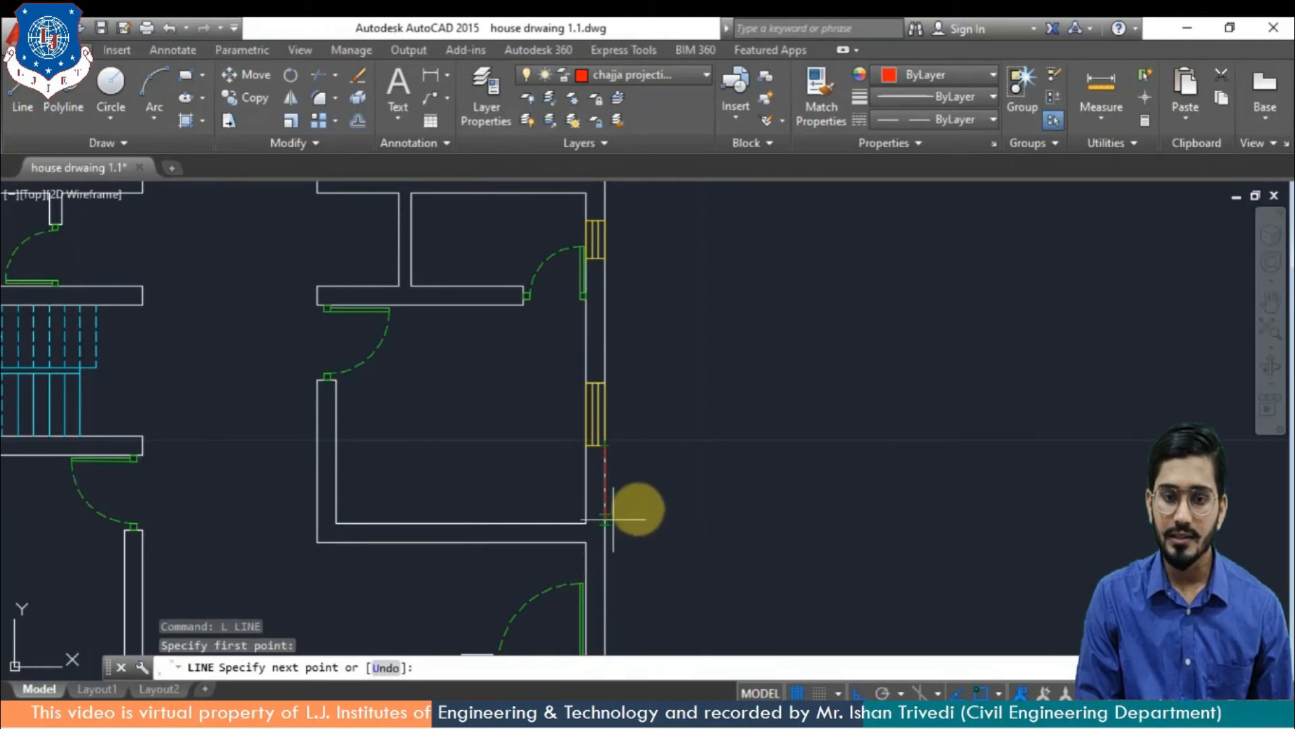
{"action": "type", "text": "0."}
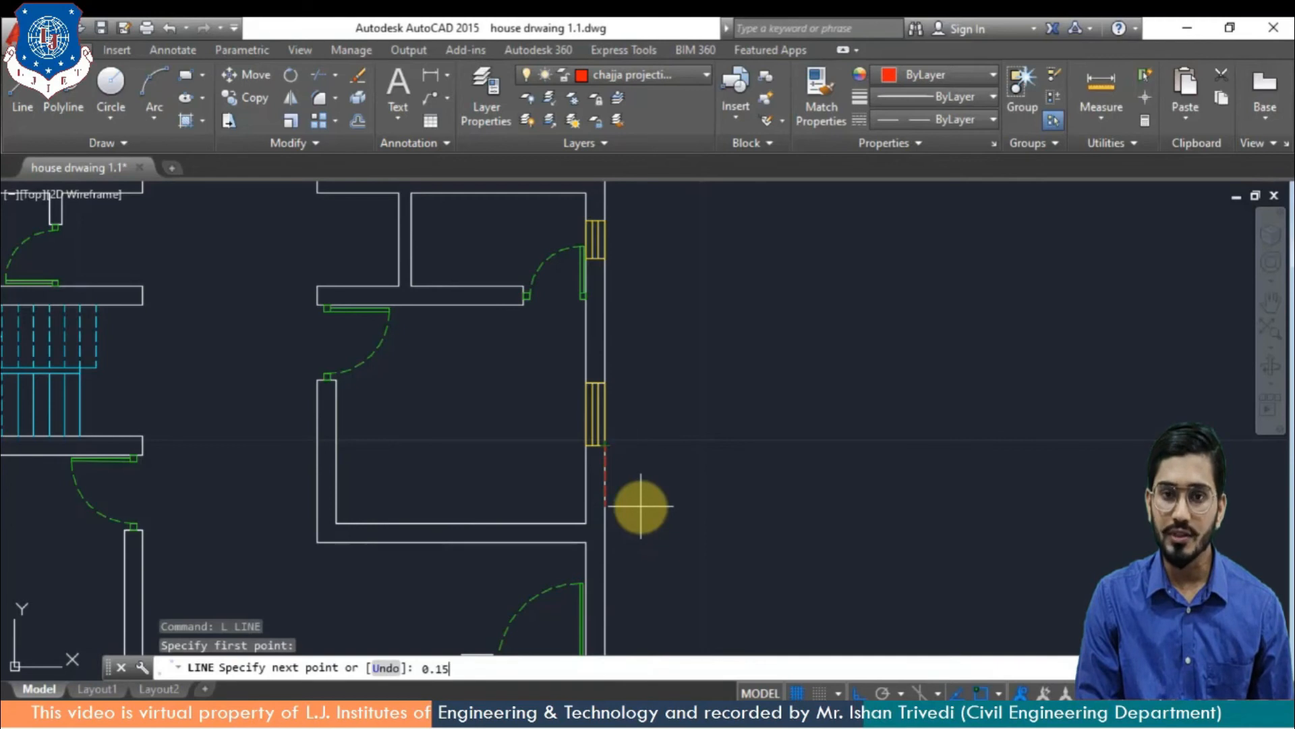
{"action": "type", "text": "15"}
{"action": "key", "text": "Return"}
{"action": "type", "text": "0."}
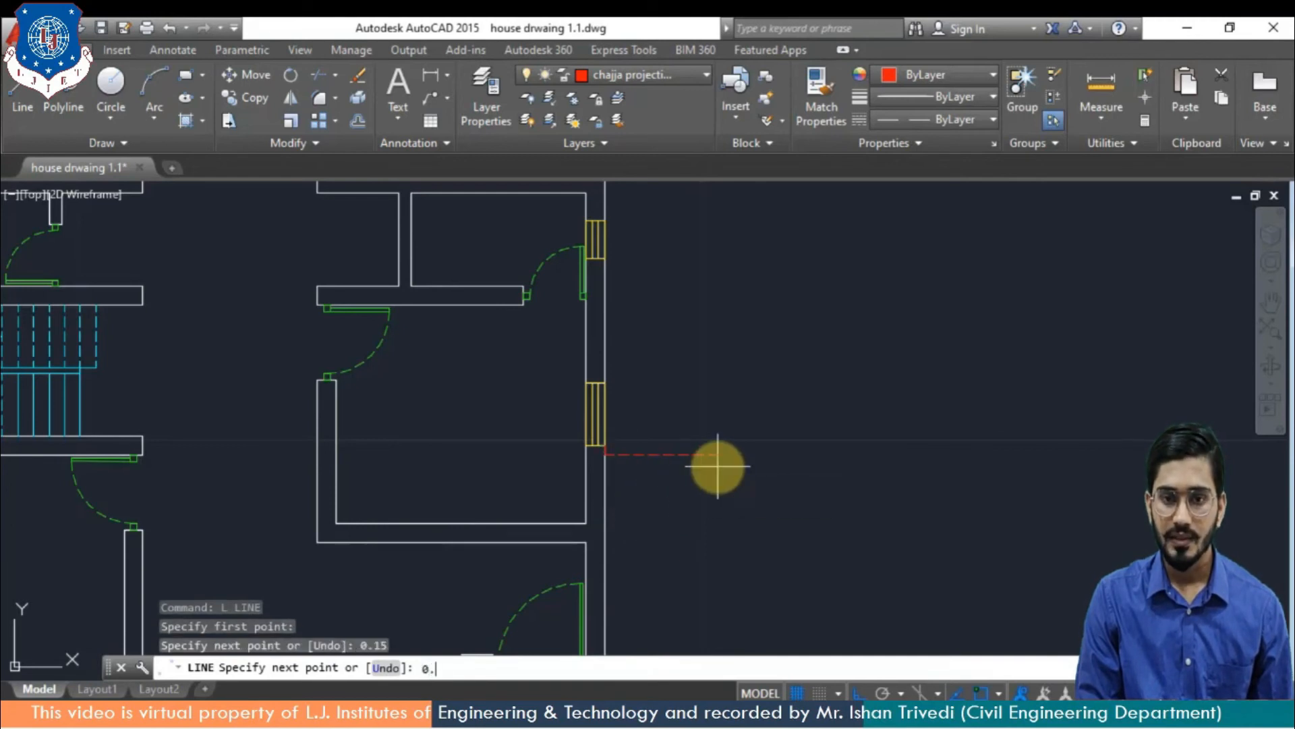
{"action": "key", "text": "Return"}
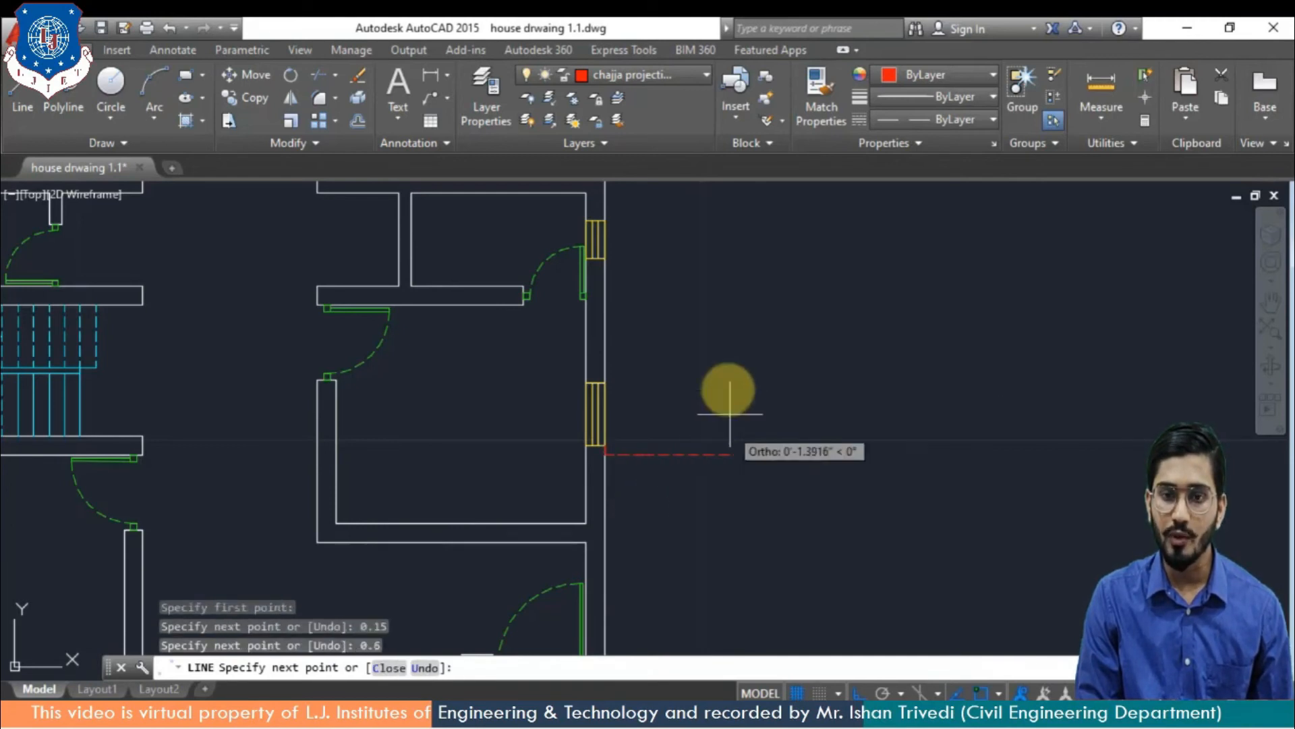
{"action": "key", "text": "Escape"}
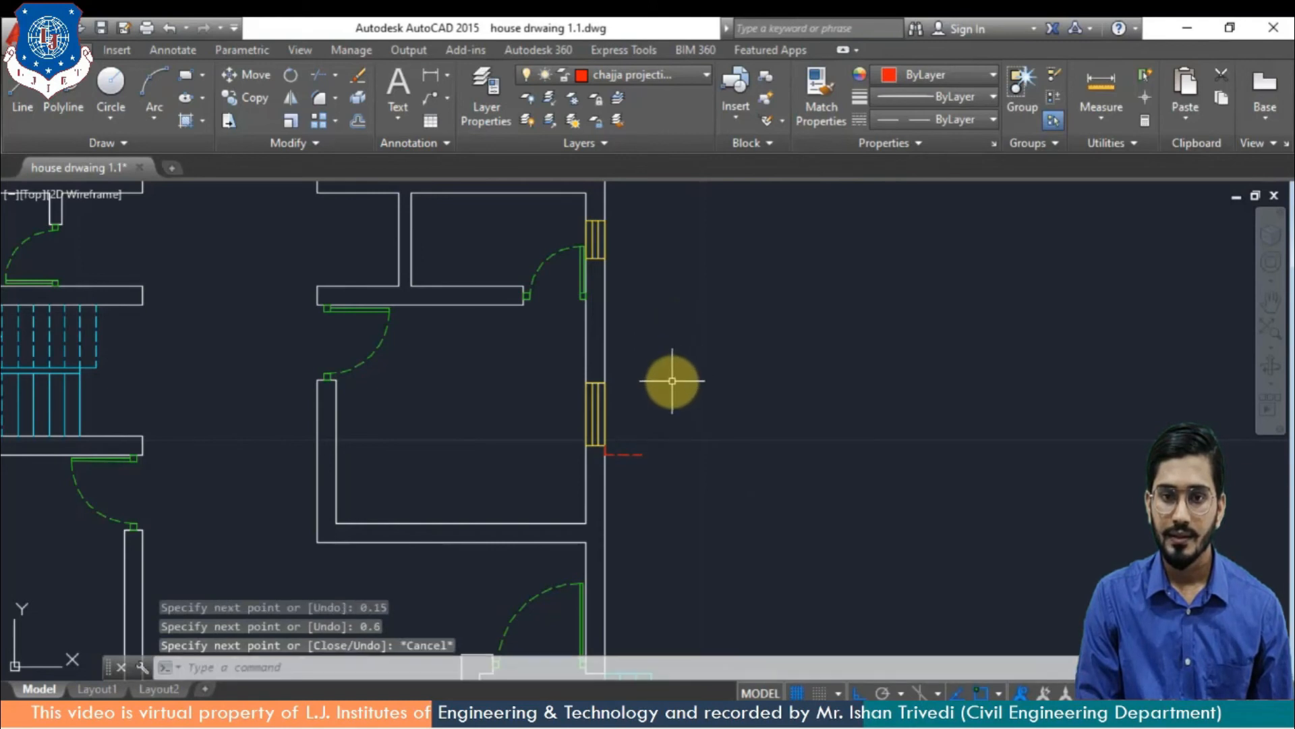
Complete this window's chajja outline from its upper outer corner: 0.15 up, 0.6 outward, and down to the end of the lower line
{"action": "type", "text": "l"}
{"action": "key", "text": "Return"}
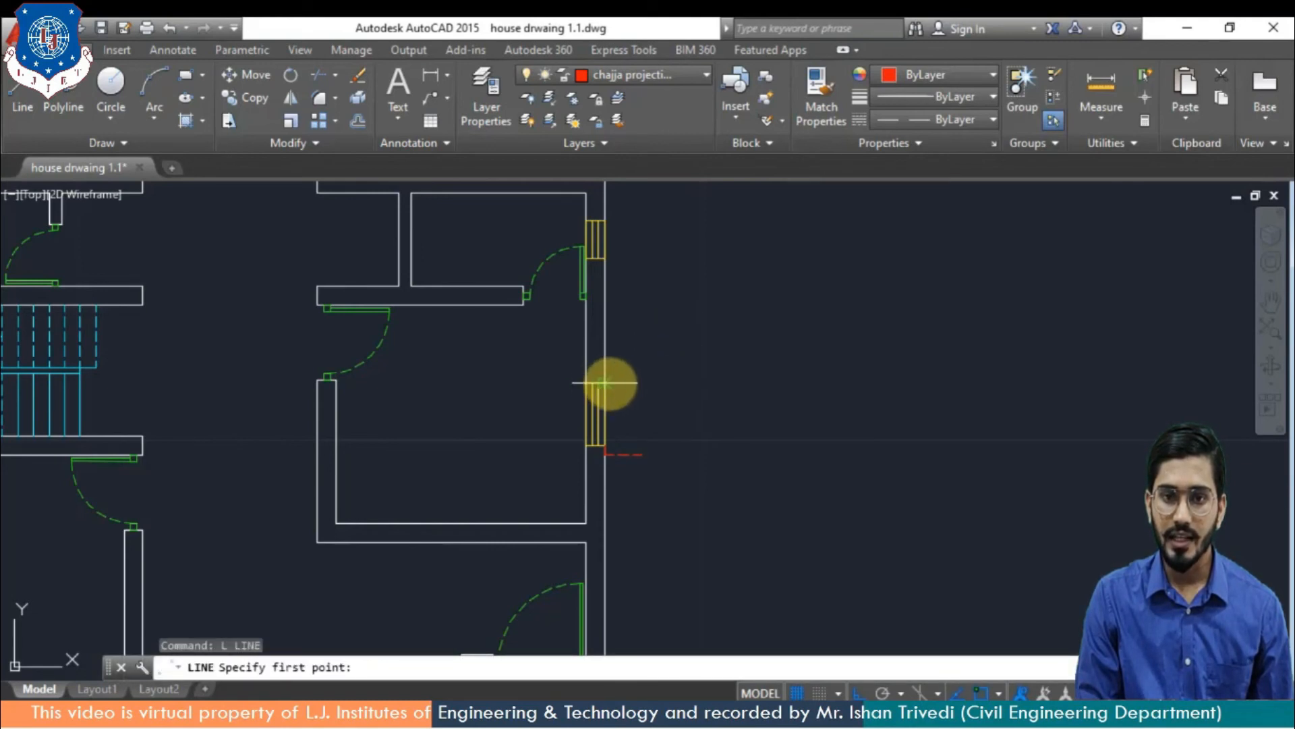
{"action": "left_click", "coordinate": [605, 383]}
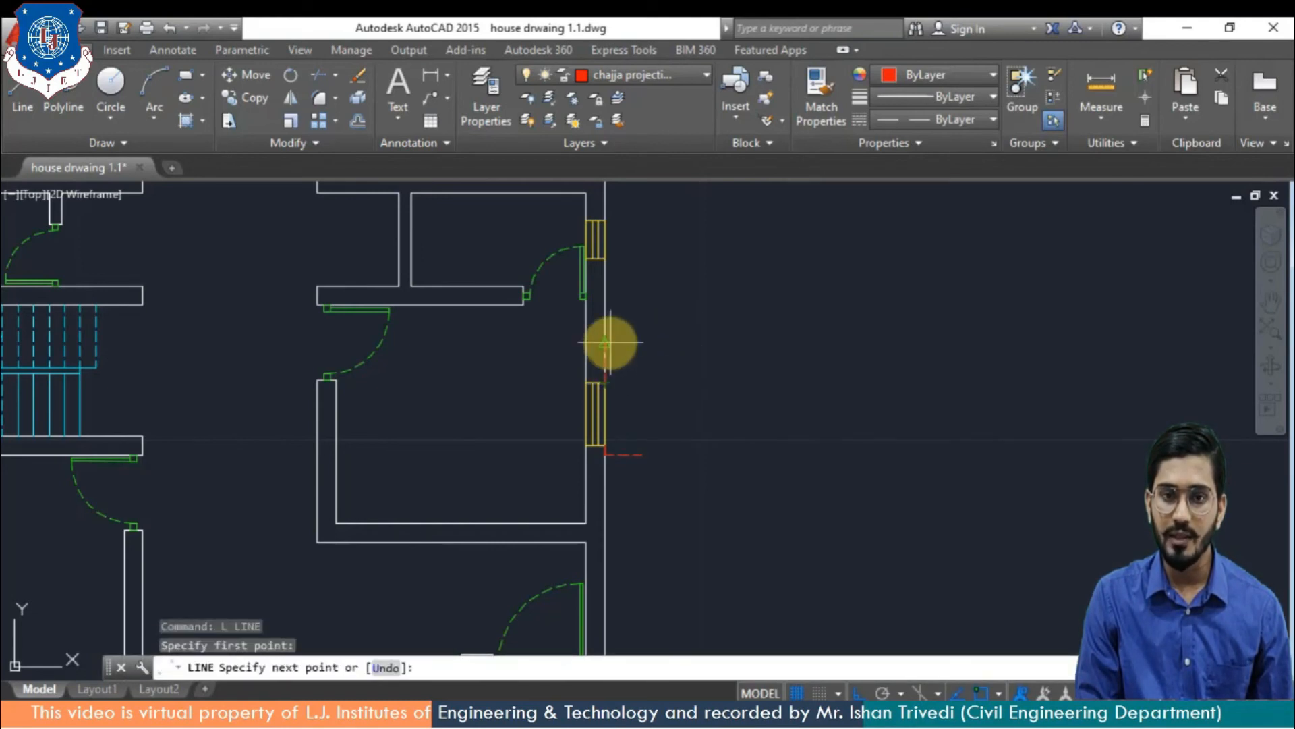
{"action": "key", "text": "Return"}
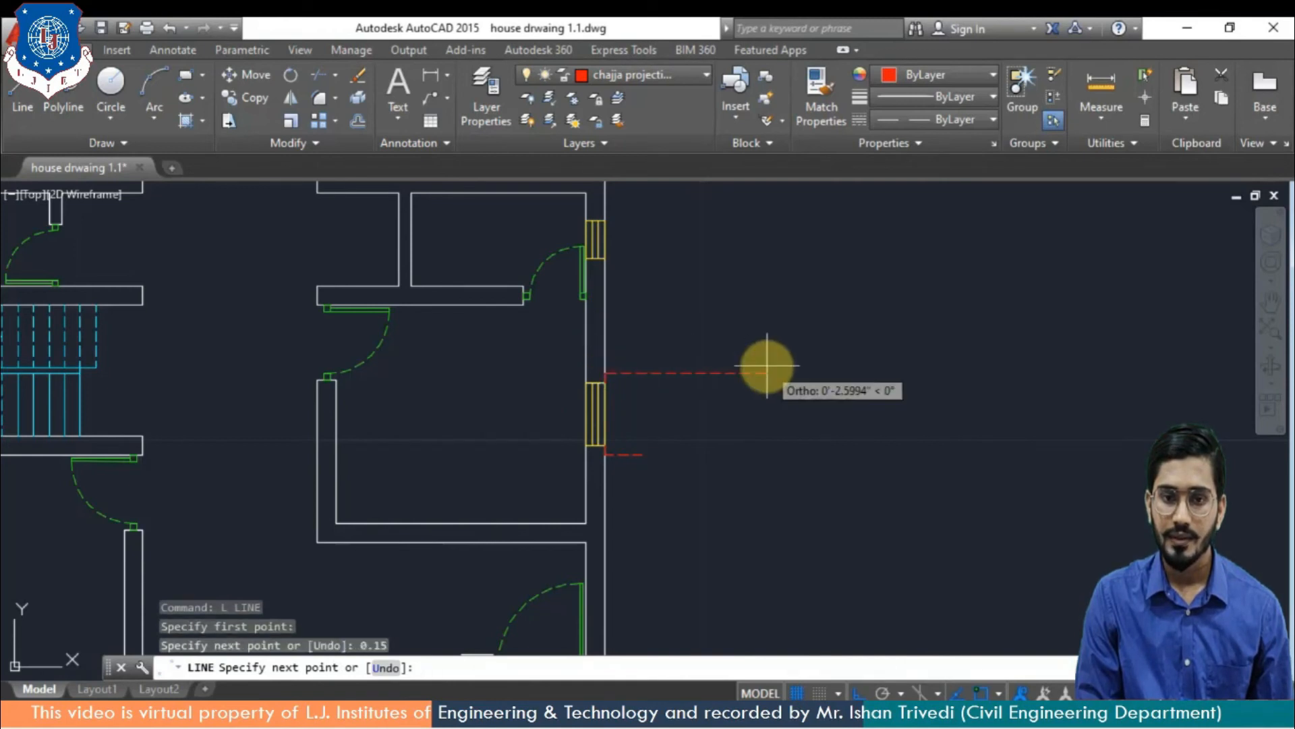
{"action": "type", "text": "0"}
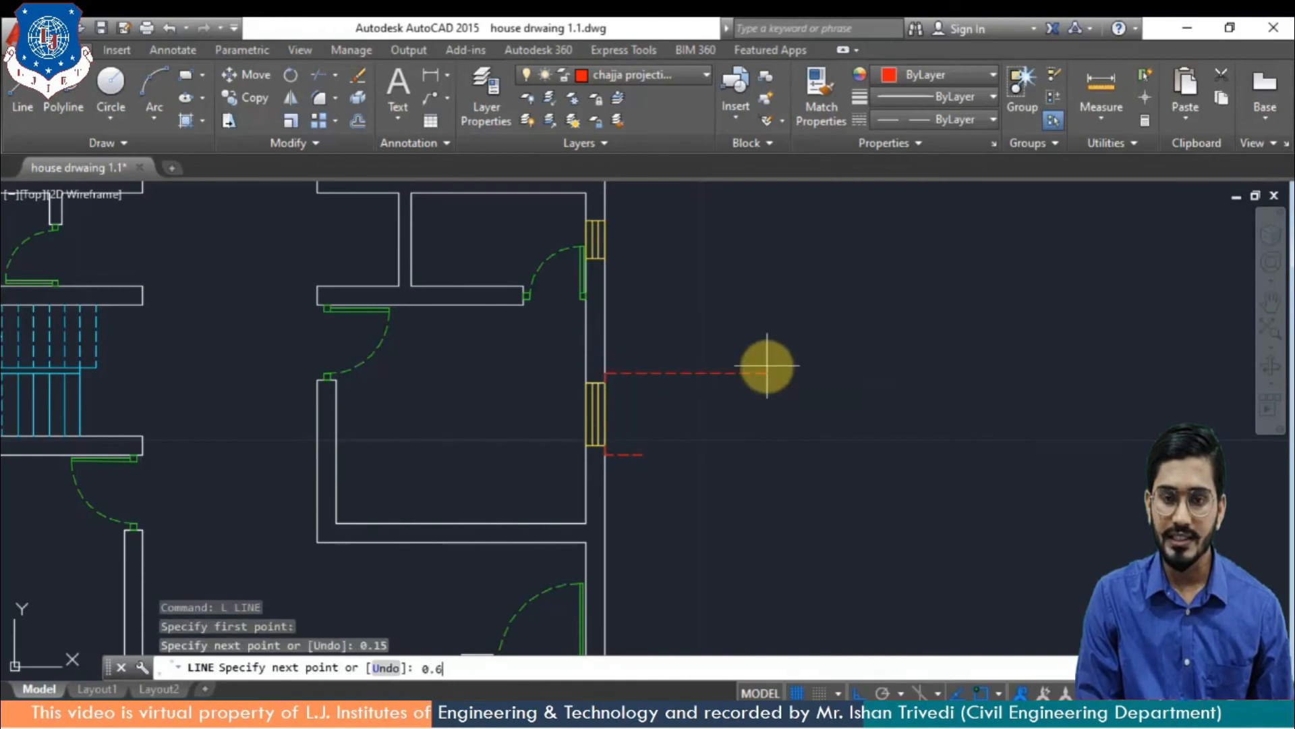
{"action": "type", "text": ".6"}
{"action": "key", "text": "Return"}
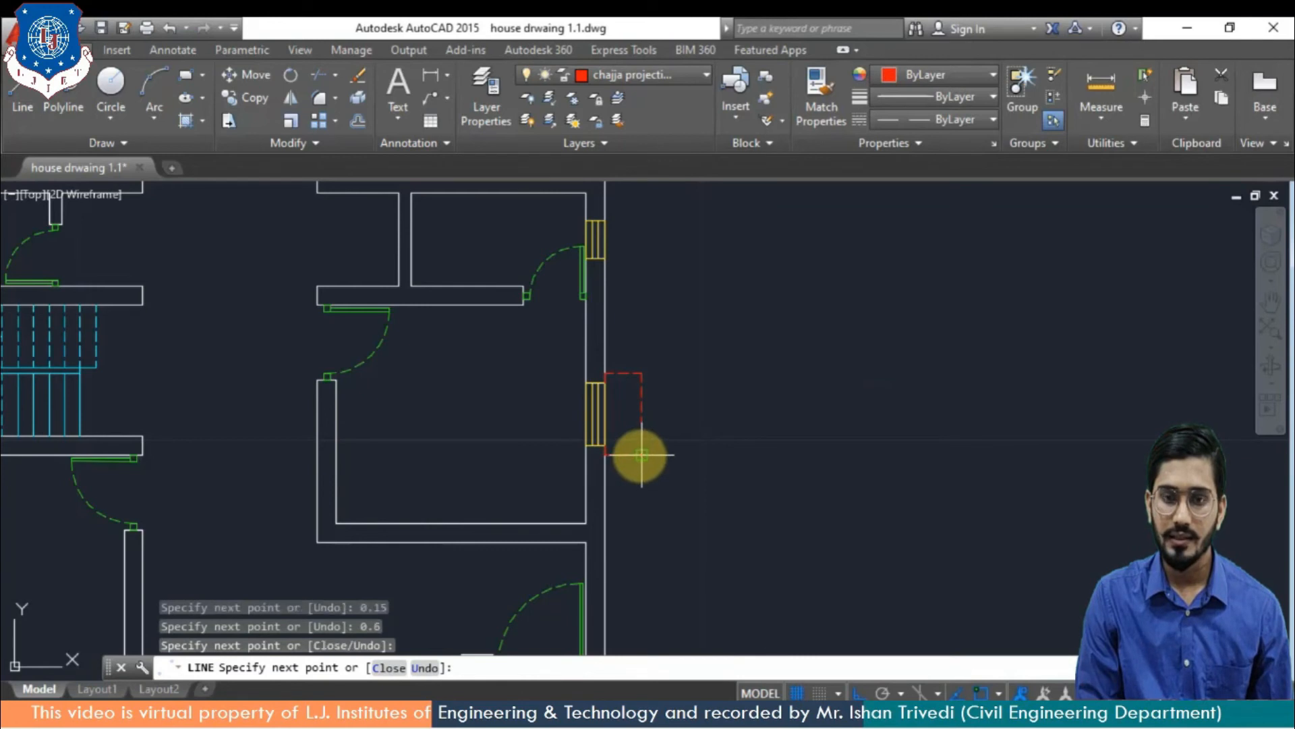
{"action": "key", "text": "Return"}
{"action": "scroll", "coordinate": [639, 388], "scroll_direction": "up", "scroll_amount": 4}
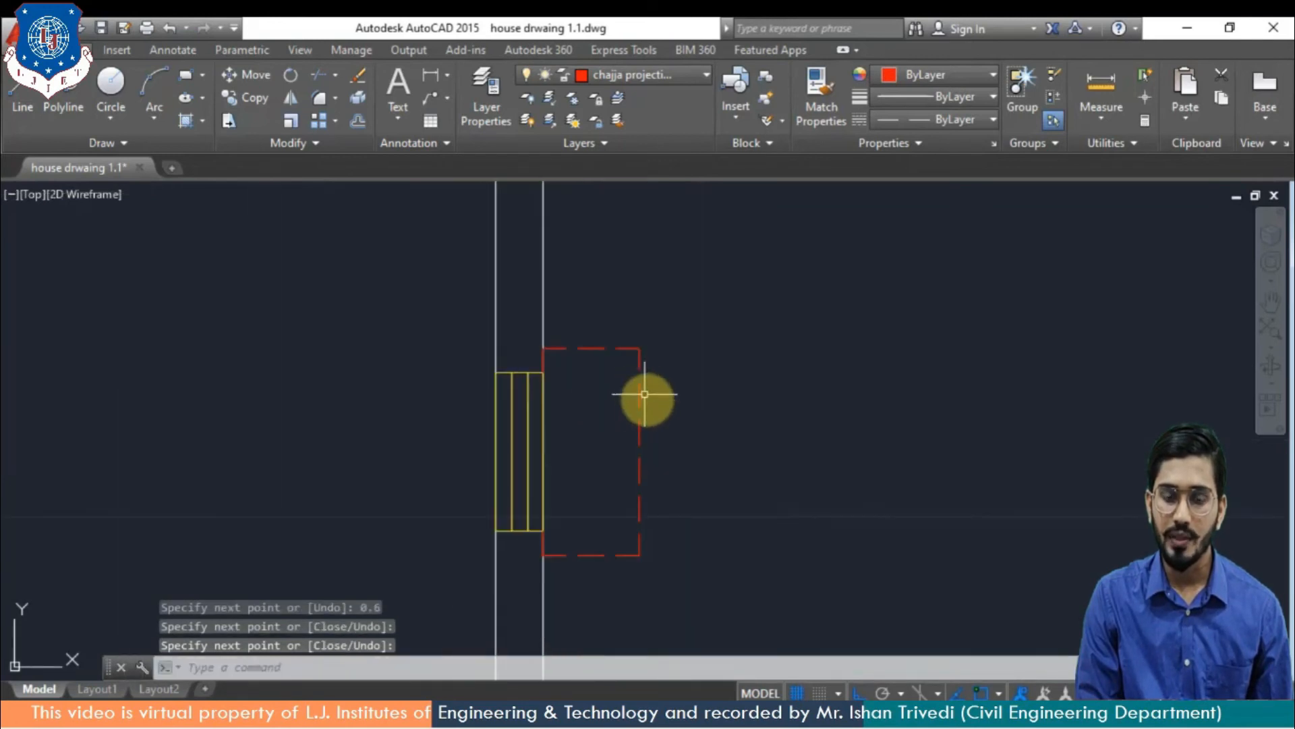
Draw a line from the right outer corner of the bottom wall's window nearest the entrance, 0.15 right along the wall and 0.6 downward
{"action": "scroll", "coordinate": [645, 394], "scroll_direction": "down", "scroll_amount": 4}
{"action": "scroll", "coordinate": [708, 477], "scroll_direction": "down", "scroll_amount": 1}
{"action": "middle_click_drag", "start_coordinate": [708, 476], "coordinate": [728, 363]}
{"action": "middle_click_drag", "start_coordinate": [667, 549], "coordinate": [817, 485]}
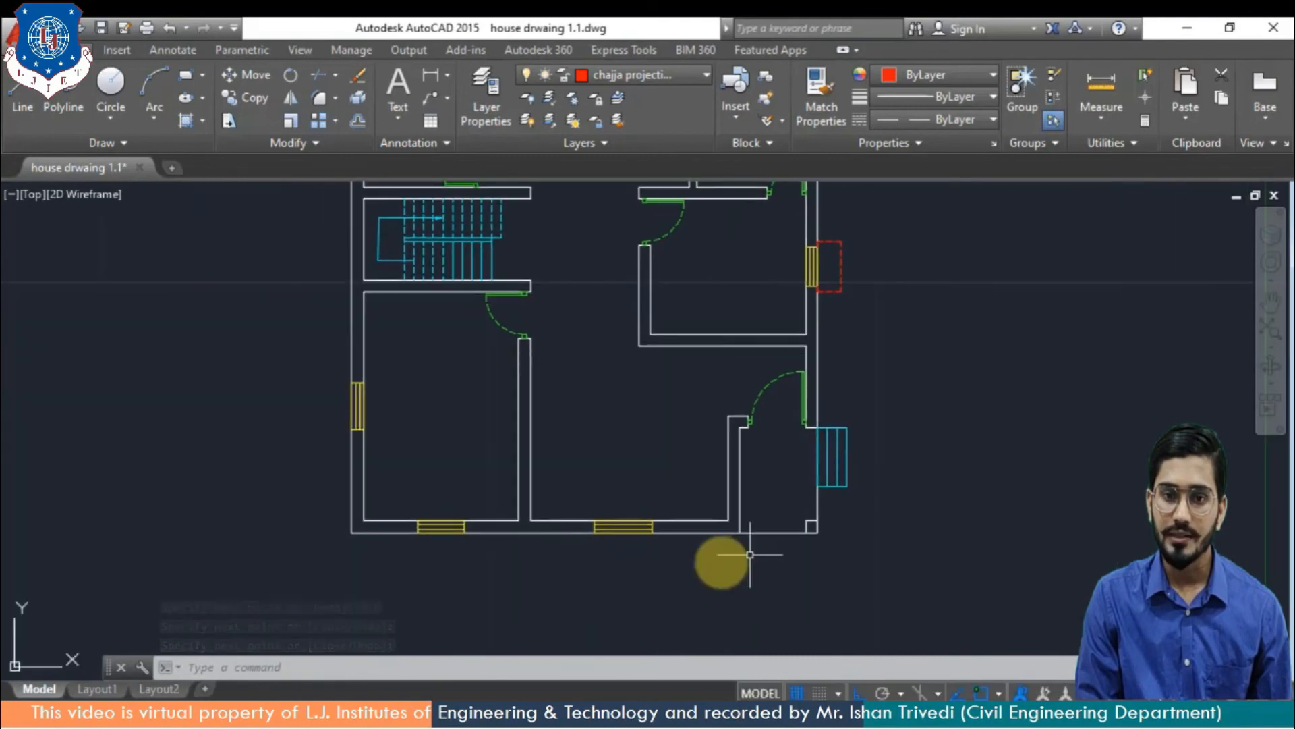
{"action": "scroll", "coordinate": [621, 531], "scroll_direction": "up", "scroll_amount": 2}
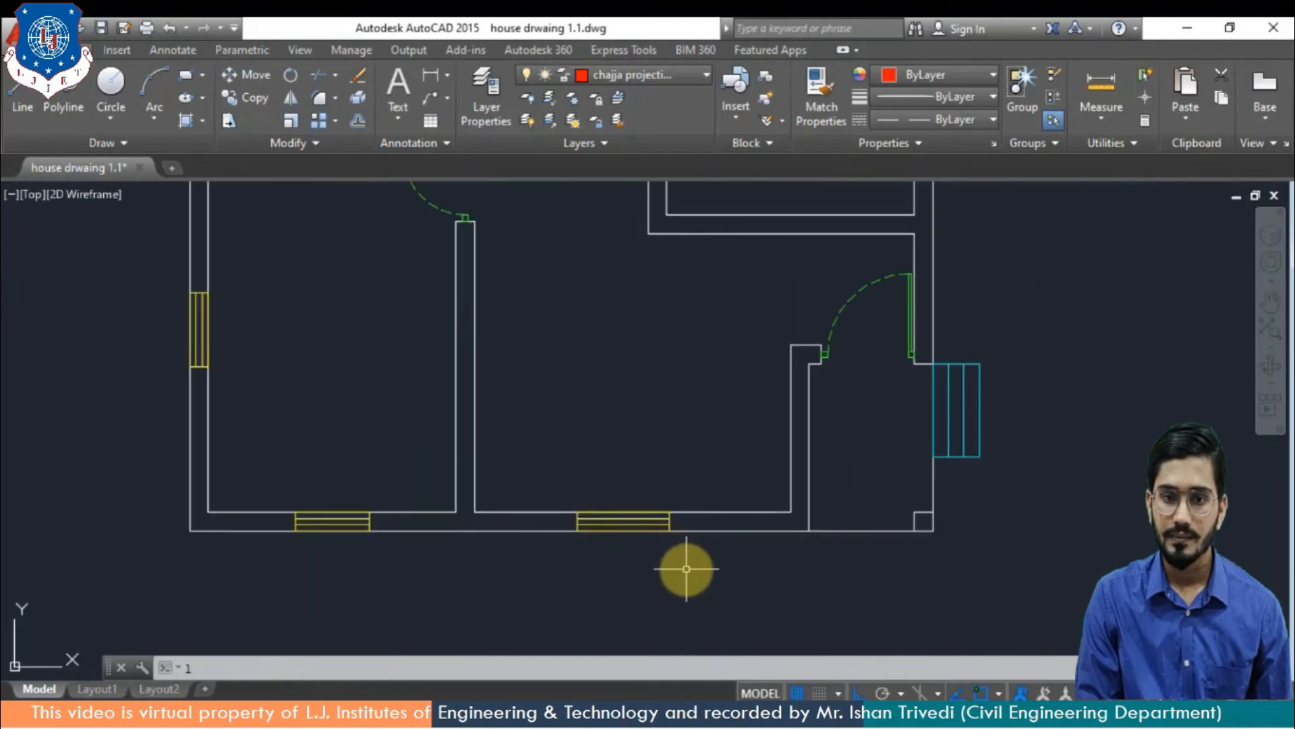
{"action": "key", "text": "Return"}
{"action": "left_click", "coordinate": [669, 530]}
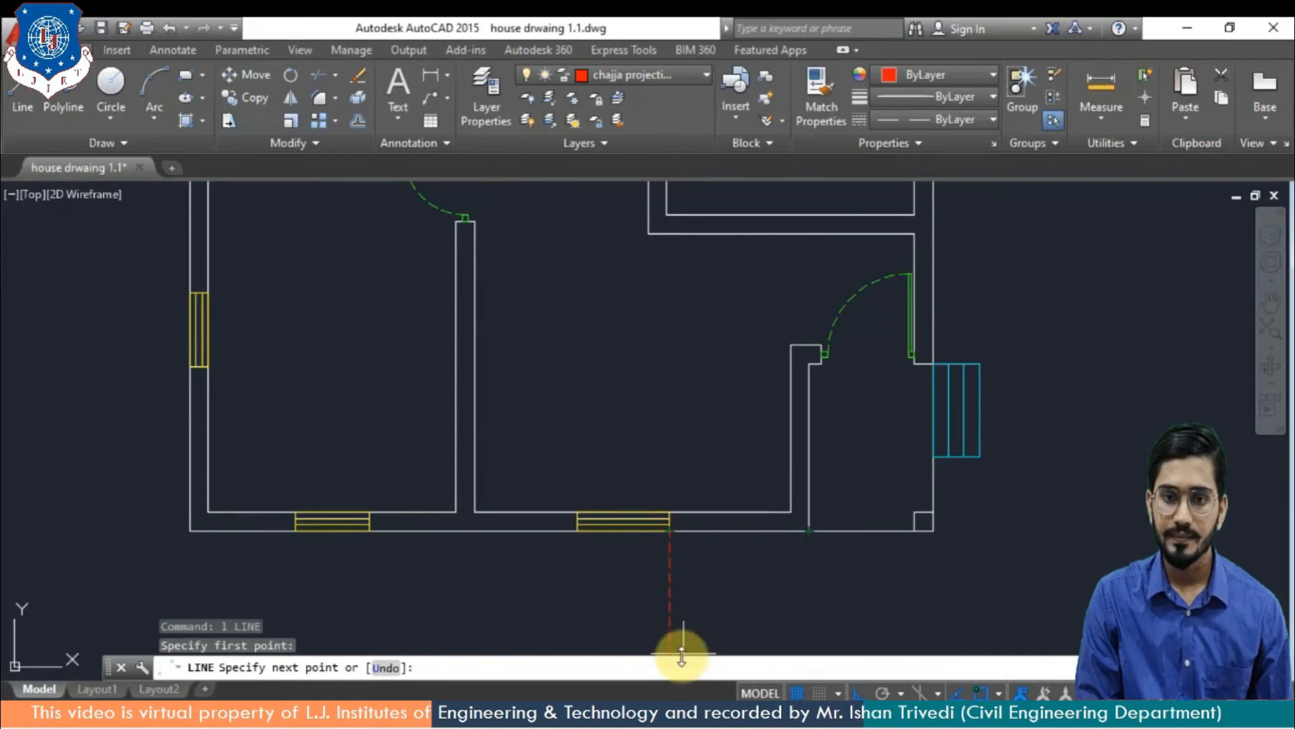
{"action": "type", "text": "0.15"}
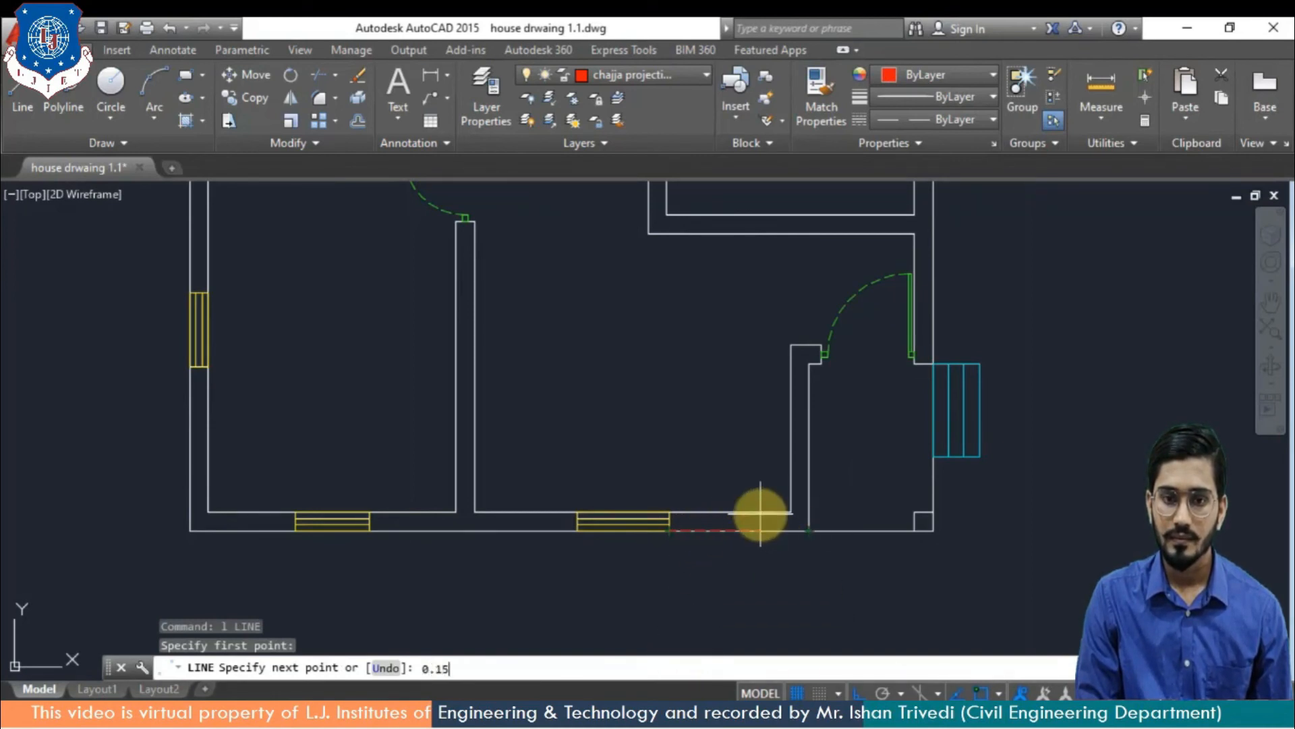
{"action": "key", "text": "Return"}
{"action": "type", "text": "0.6"}
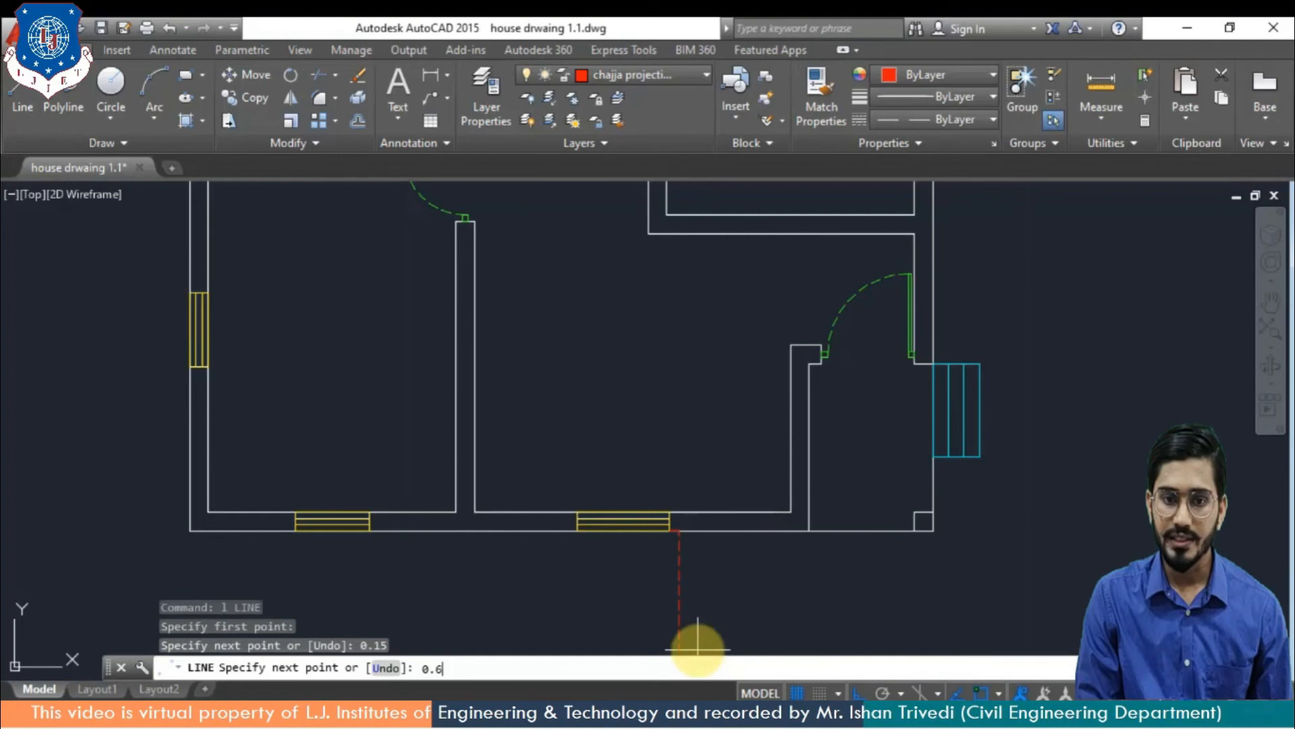
{"action": "key", "text": "Return"}
{"action": "key", "text": "Escape"}
Complete this bottom window's chajja outline from its left outer corner: 0.15 left, 0.6 downward, and across to the end of the right-hand line
{"action": "type", "text": "l"}
{"action": "key", "text": "Return"}
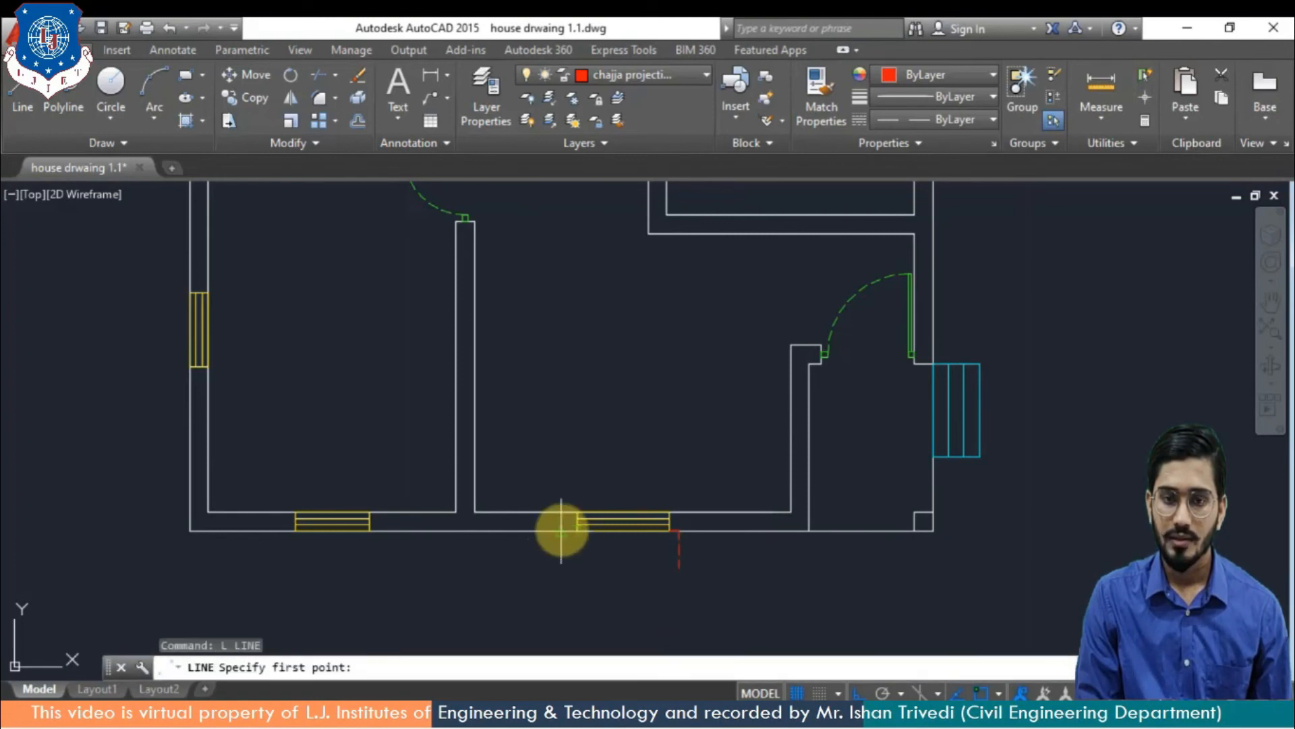
{"action": "scroll", "coordinate": [567, 537], "scroll_direction": "up", "scroll_amount": 4}
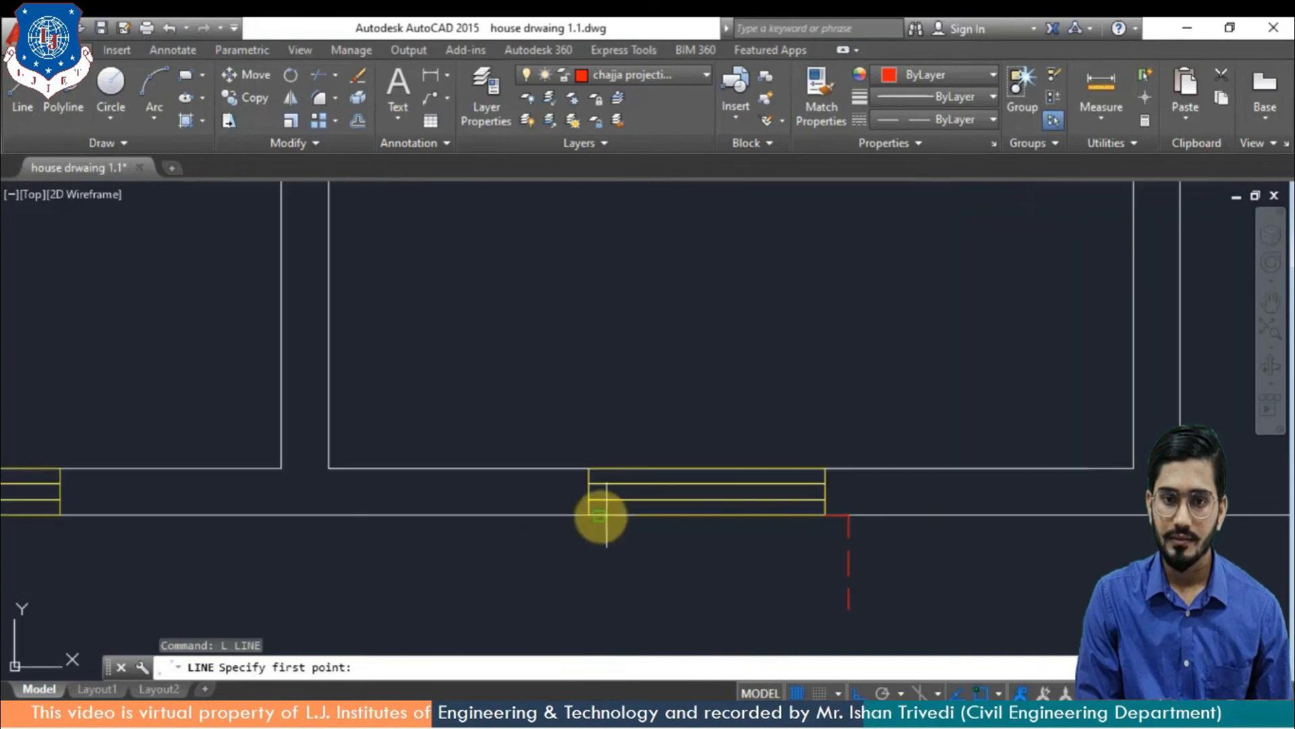
{"action": "left_click", "coordinate": [589, 515]}
{"action": "type", "text": "0.15"}
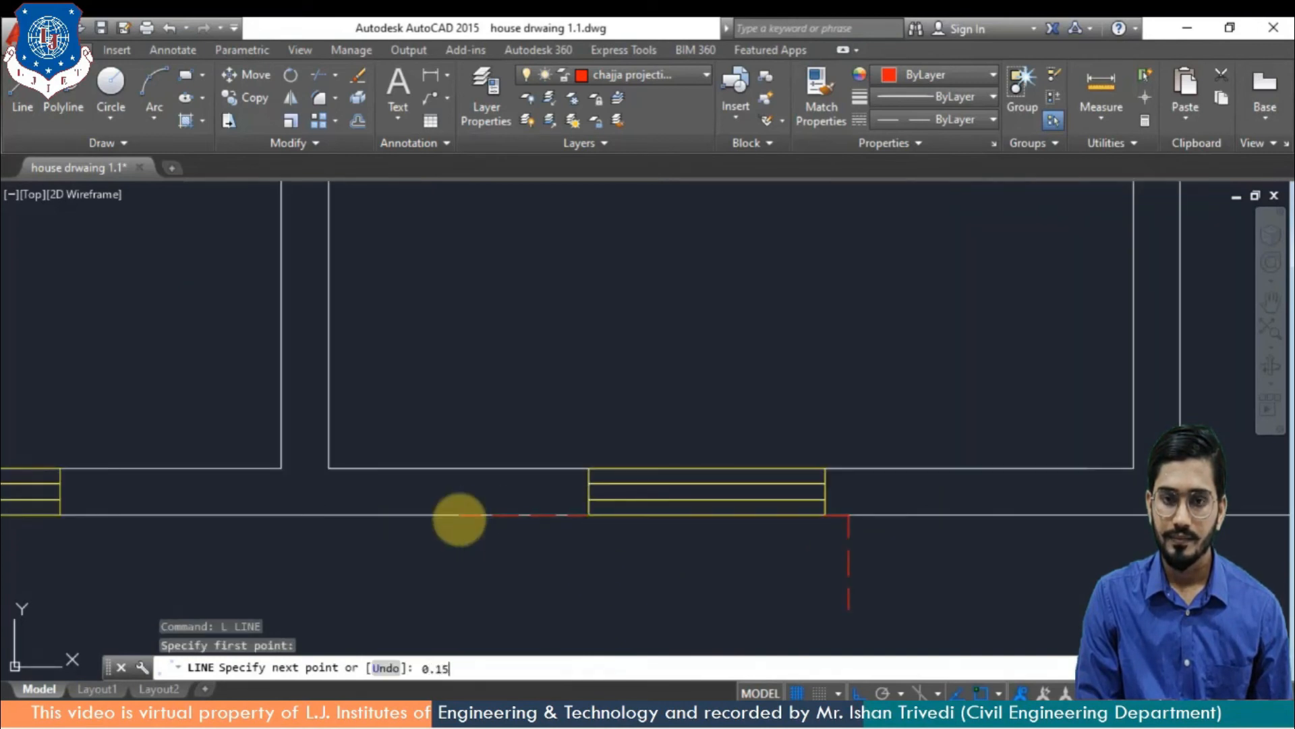
{"action": "key", "text": "Return"}
{"action": "type", "text": "0"}
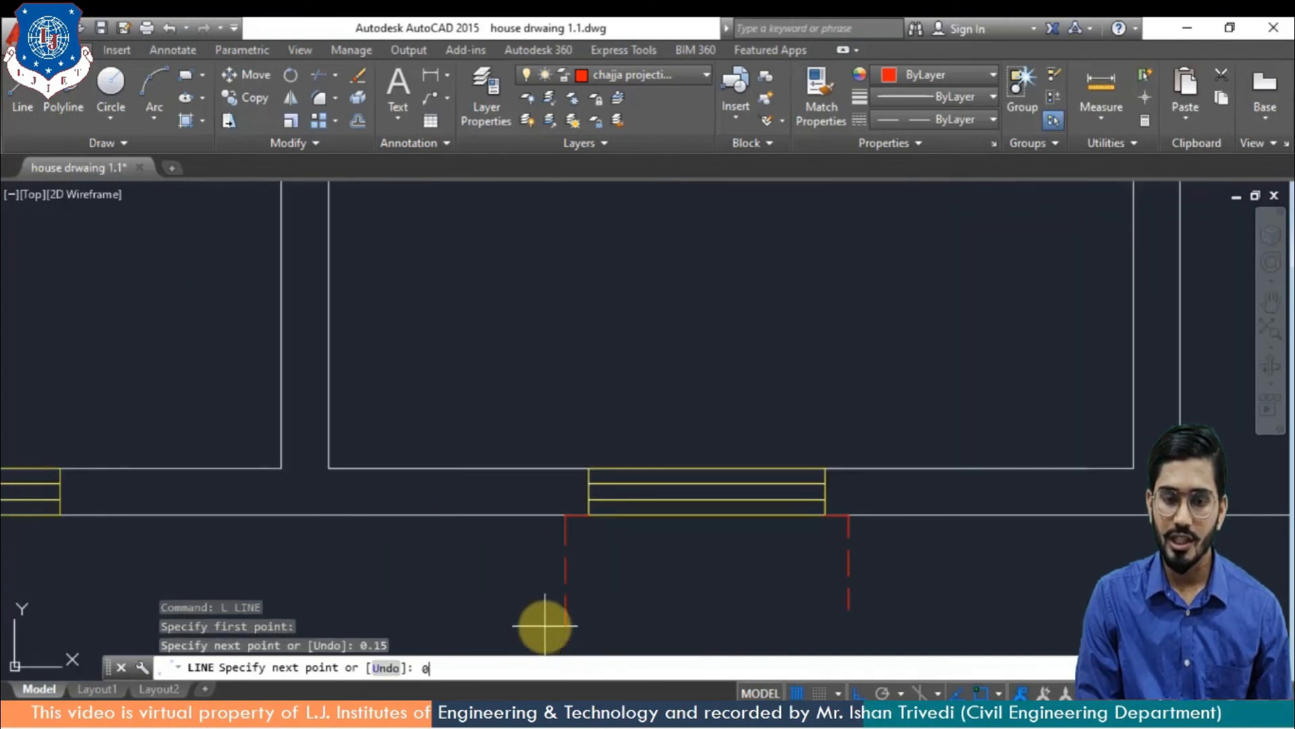
{"action": "key", "text": "Return"}
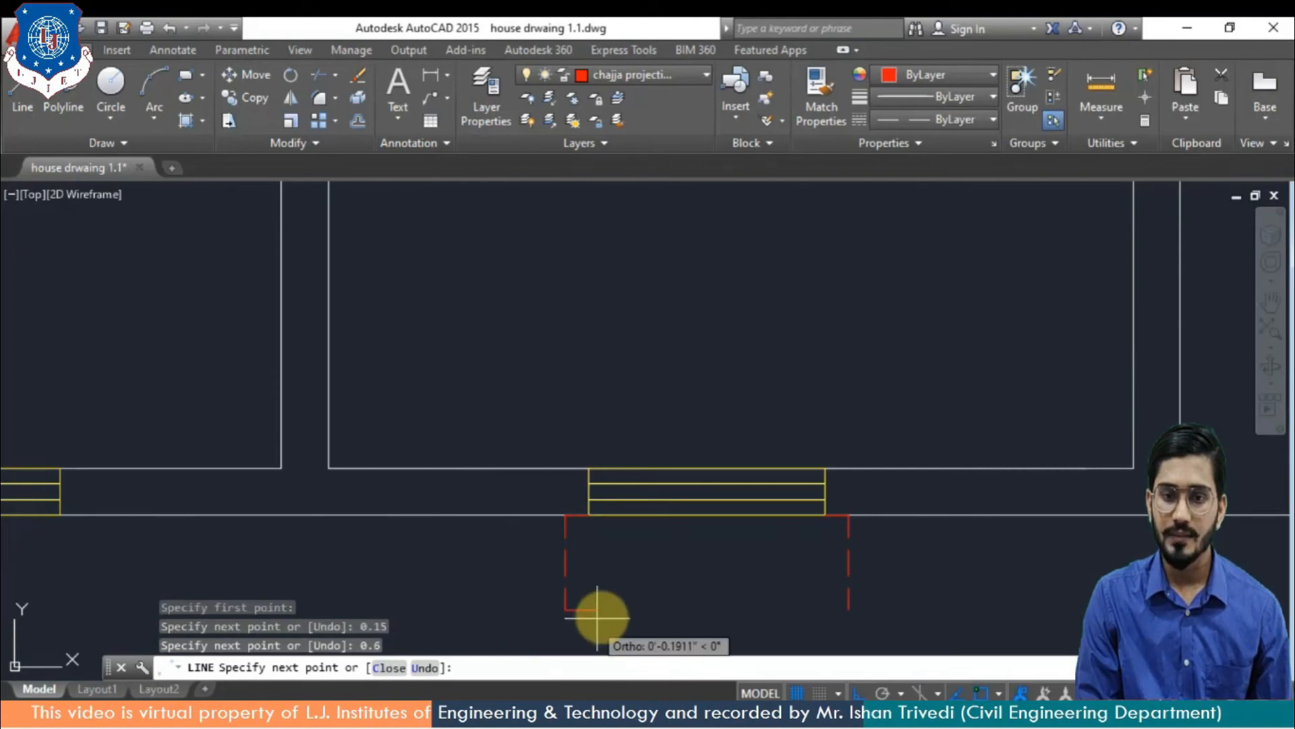
{"action": "left_click", "coordinate": [848, 609]}
{"action": "key", "text": "Return"}
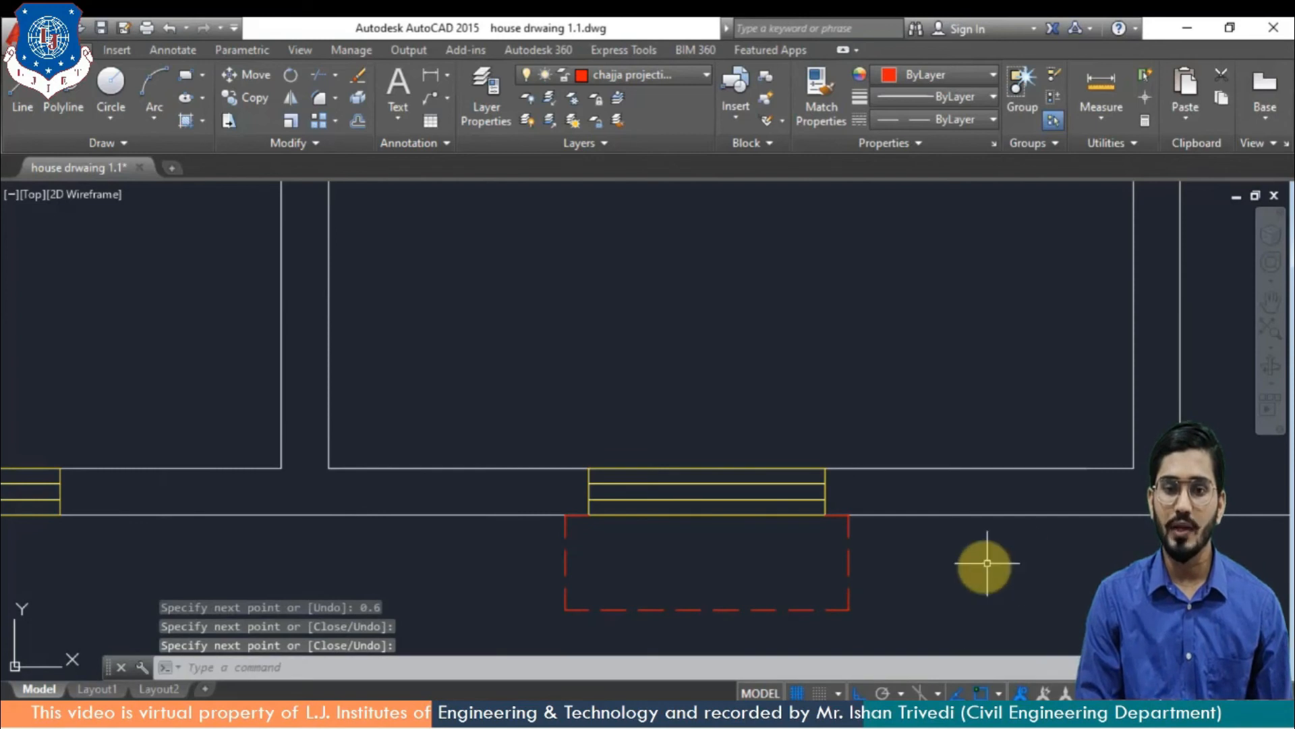
{"action": "scroll", "coordinate": [987, 563], "scroll_direction": "down", "scroll_amount": 5}
{"action": "middle_click_drag", "start_coordinate": [998, 456], "coordinate": [962, 521]}
{"action": "scroll", "coordinate": [492, 458], "scroll_direction": "down", "scroll_amount": 2}
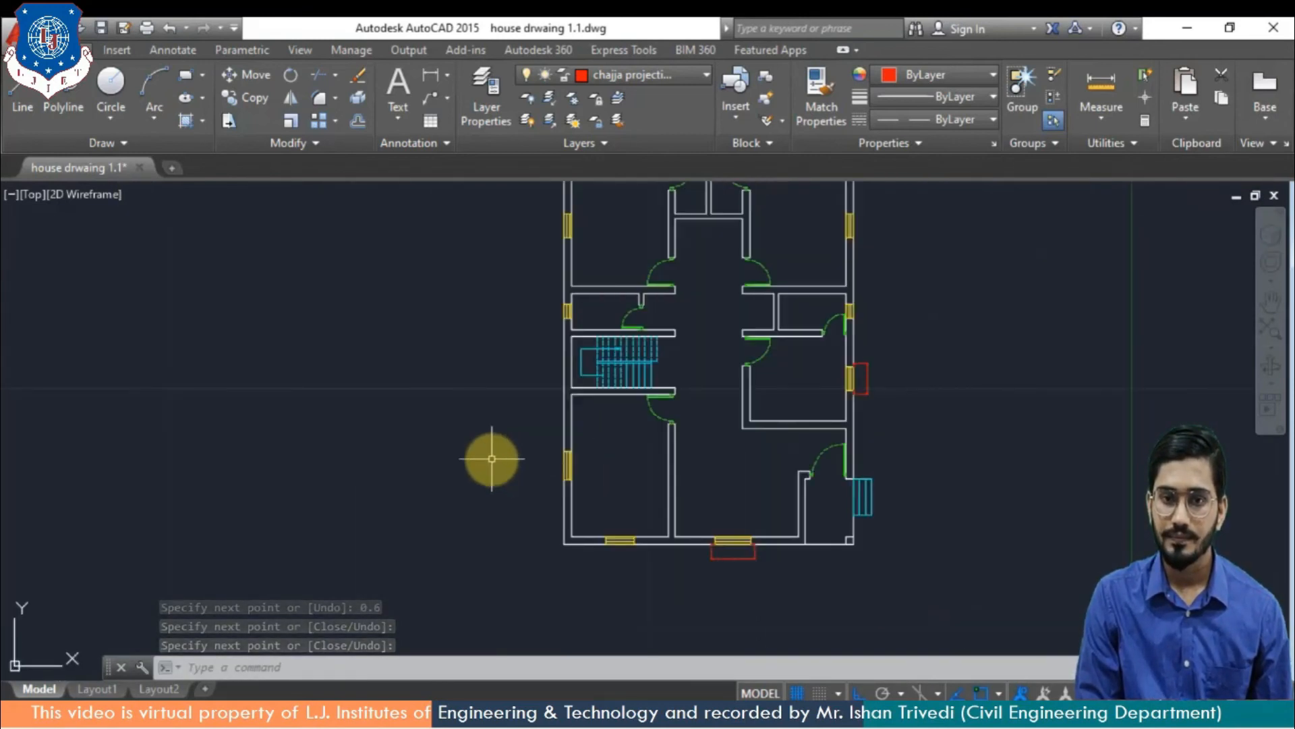
Draw the stair direction line from the midpoint of the lower flight's fourth tread line left onto the landing, and up toward the upper flight
{"action": "middle_click_drag", "start_coordinate": [535, 506], "coordinate": [682, 477]}
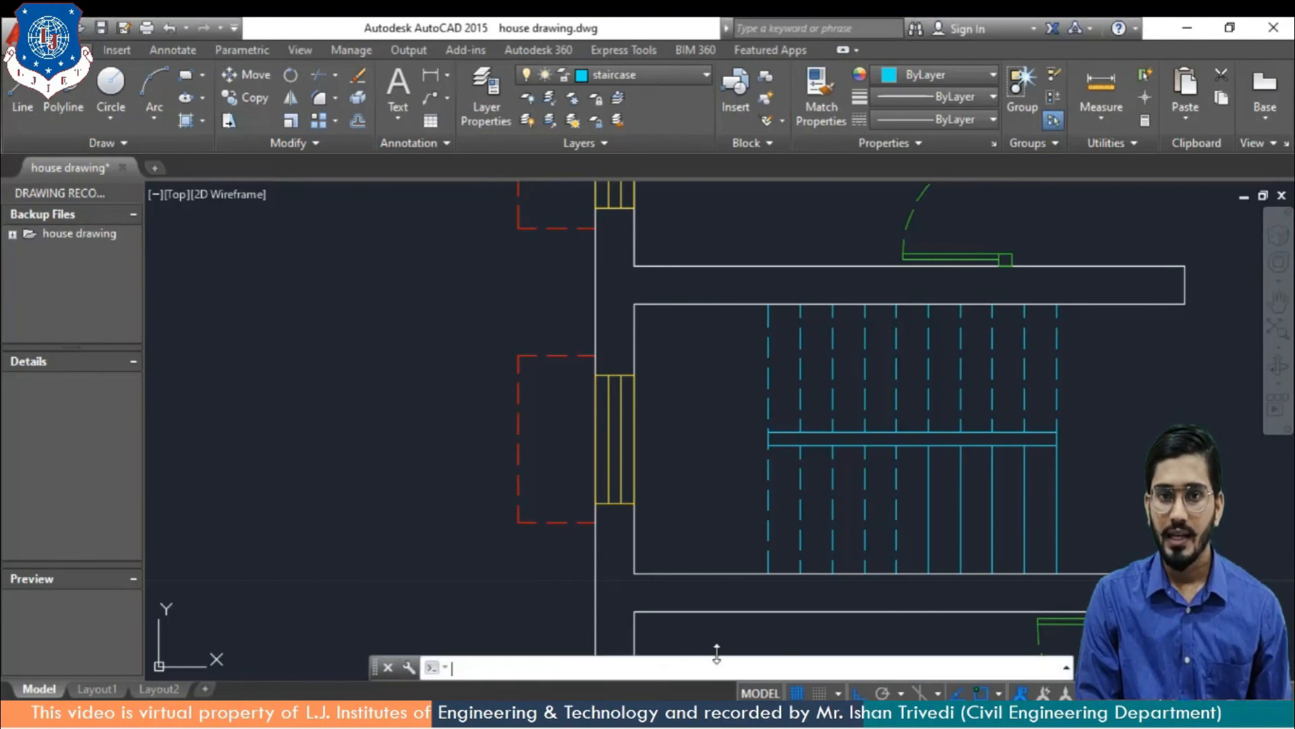
{"action": "type", "text": "l"}
{"action": "key", "text": "Return"}
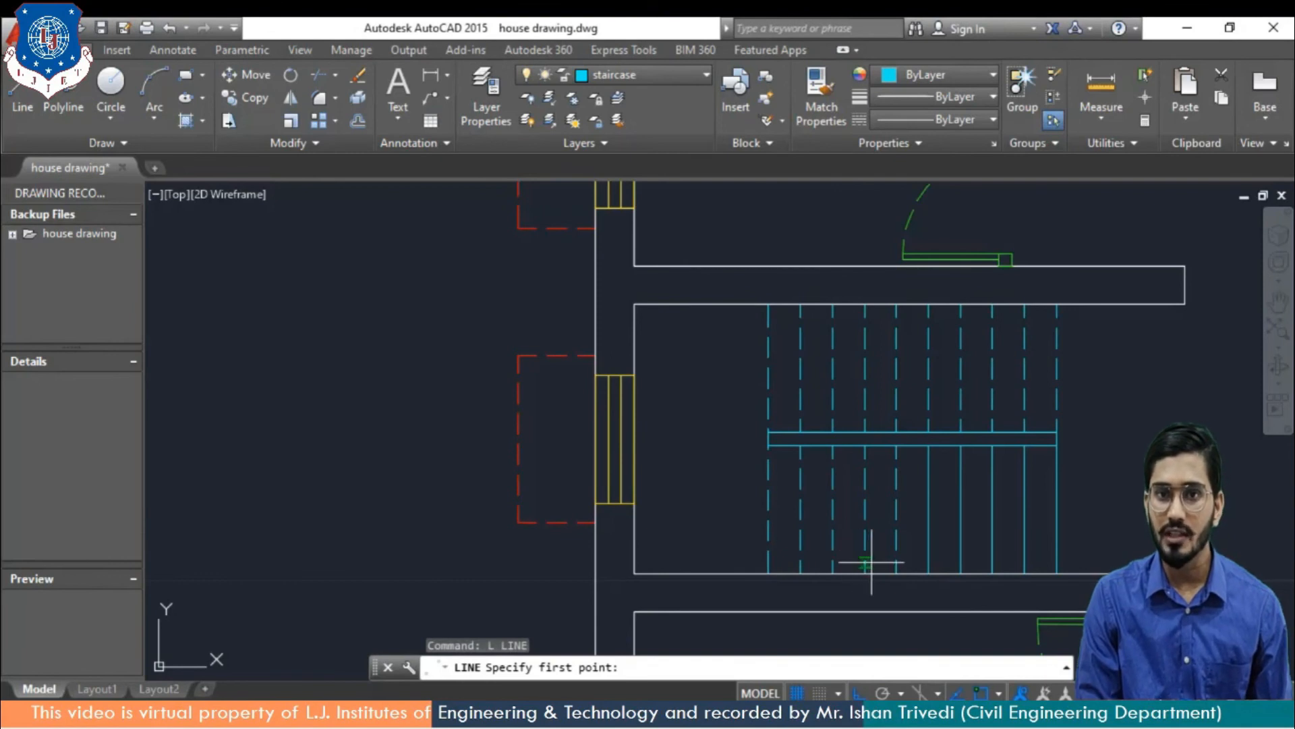
{"action": "left_click", "coordinate": [866, 509]}
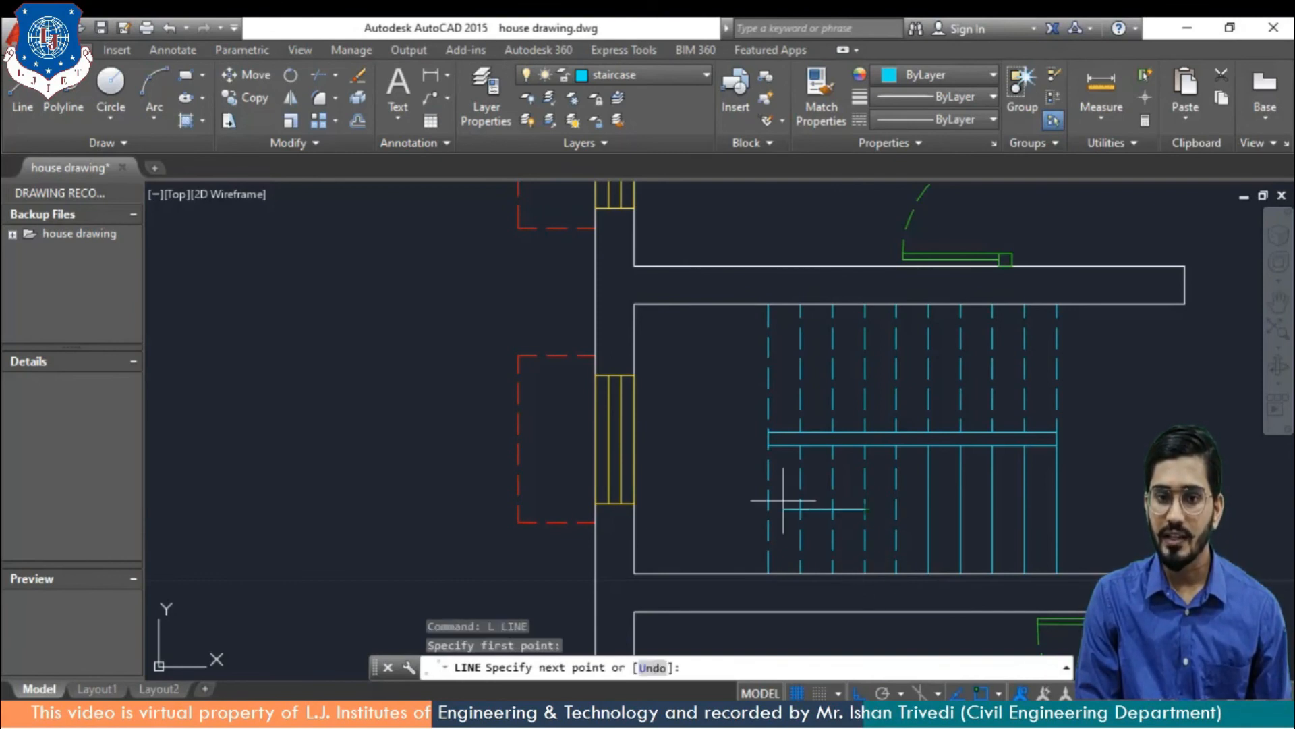
{"action": "left_click", "coordinate": [708, 508]}
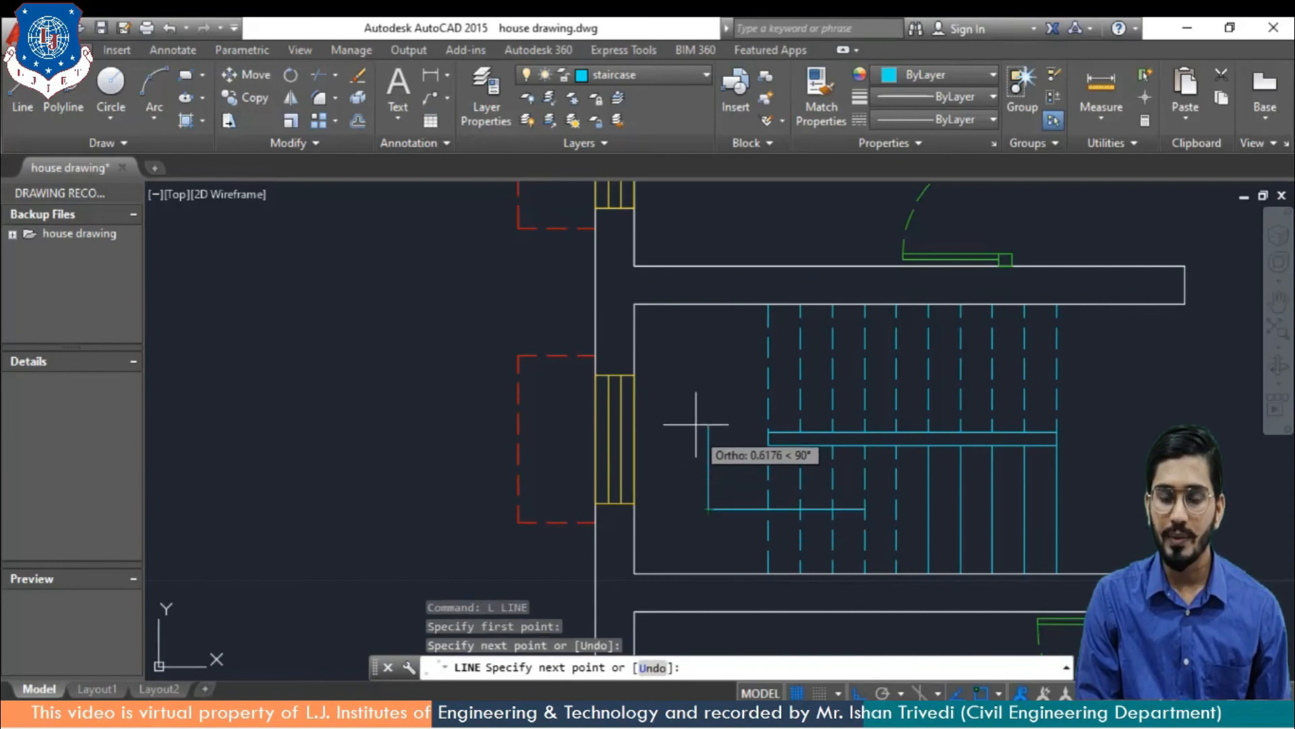
{"action": "left_click", "coordinate": [708, 351]}
{"action": "key", "text": "Return"}
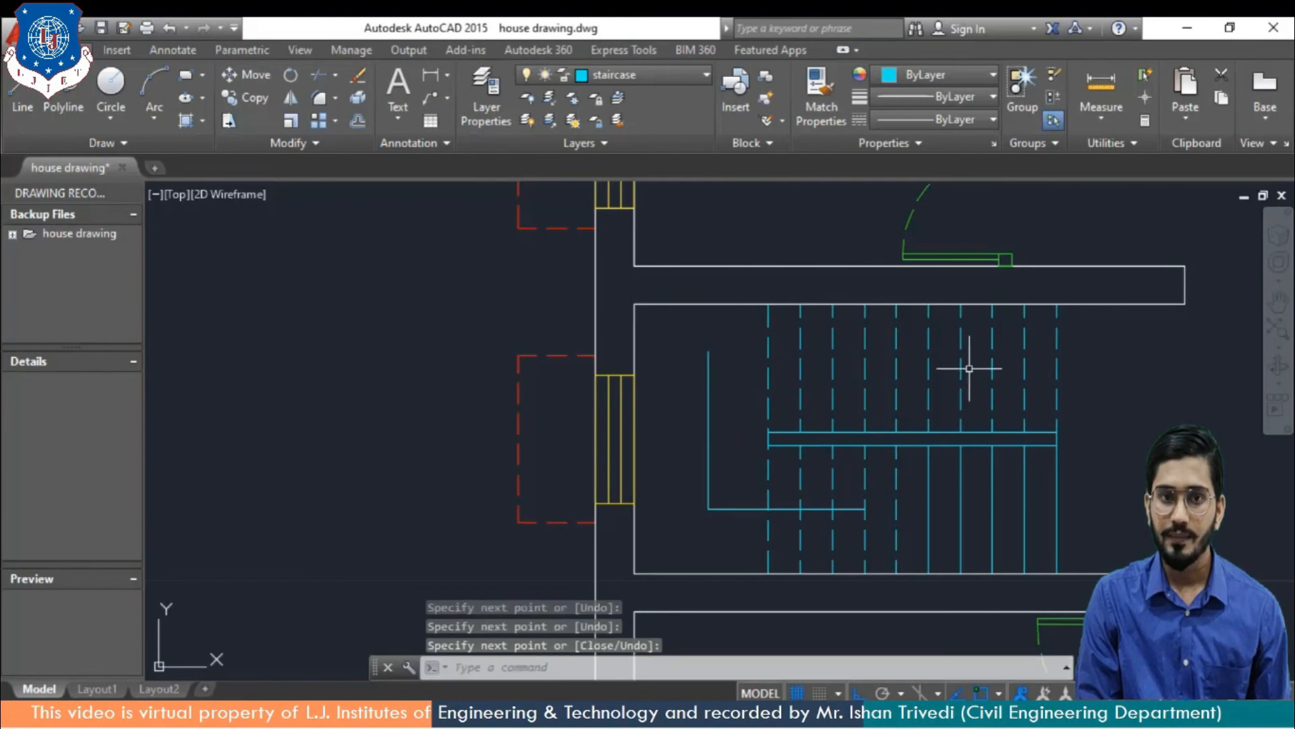
Add a textless multileader with its arrowhead at the direction line's upper end and its tail extending right across the upper flight
{"action": "left_click", "coordinate": [436, 103]}
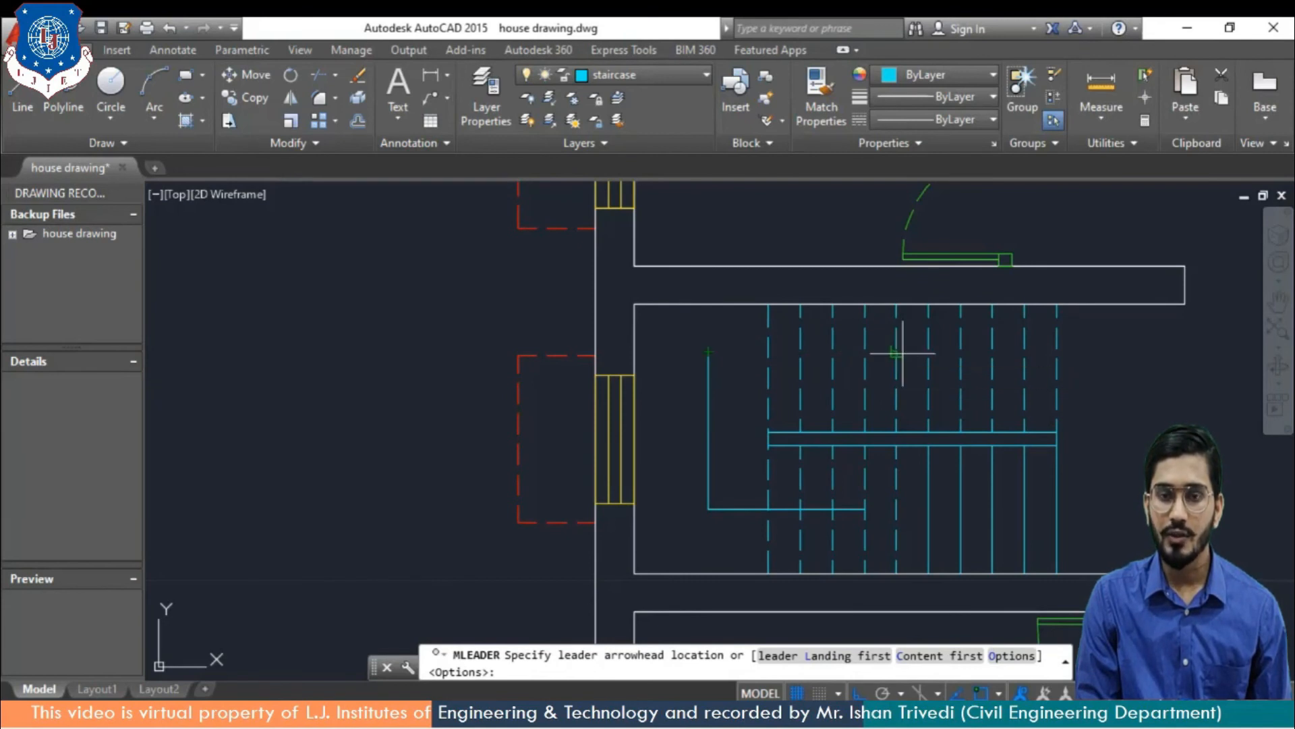
{"action": "left_click", "coordinate": [708, 352]}
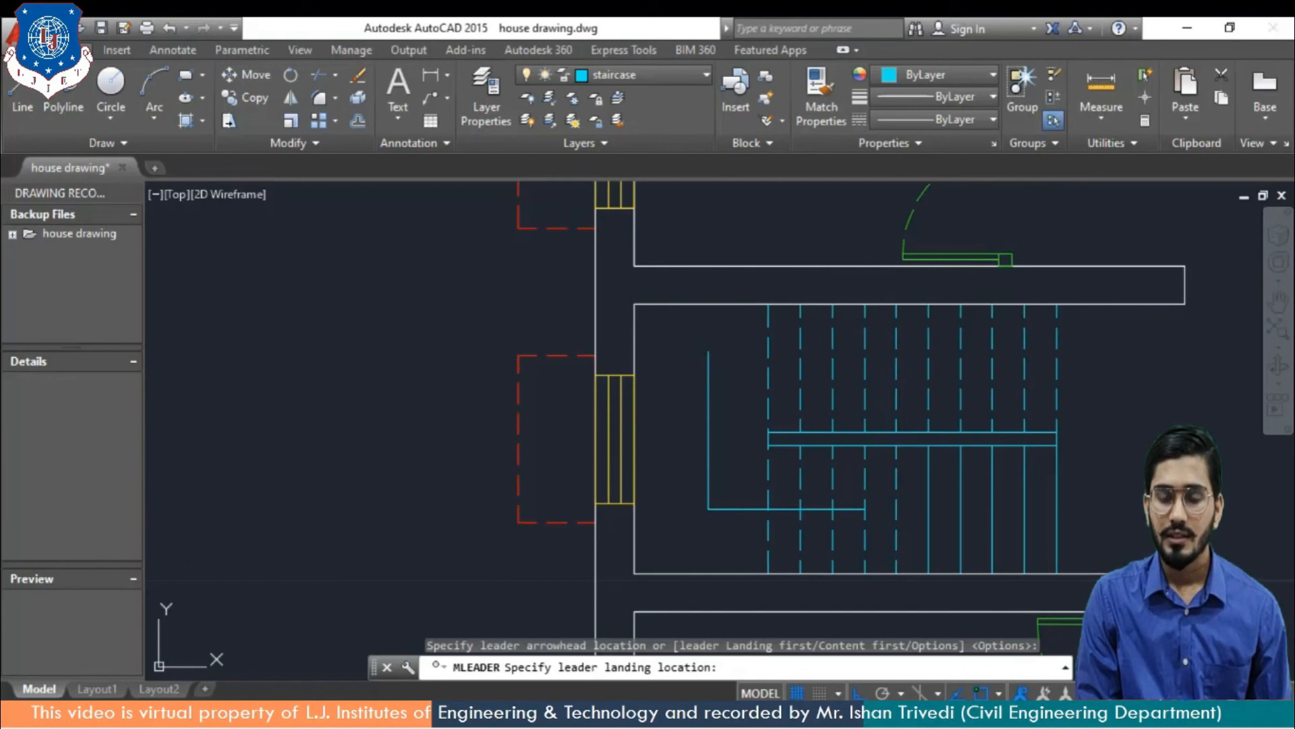
{"action": "left_click", "coordinate": [877, 352]}
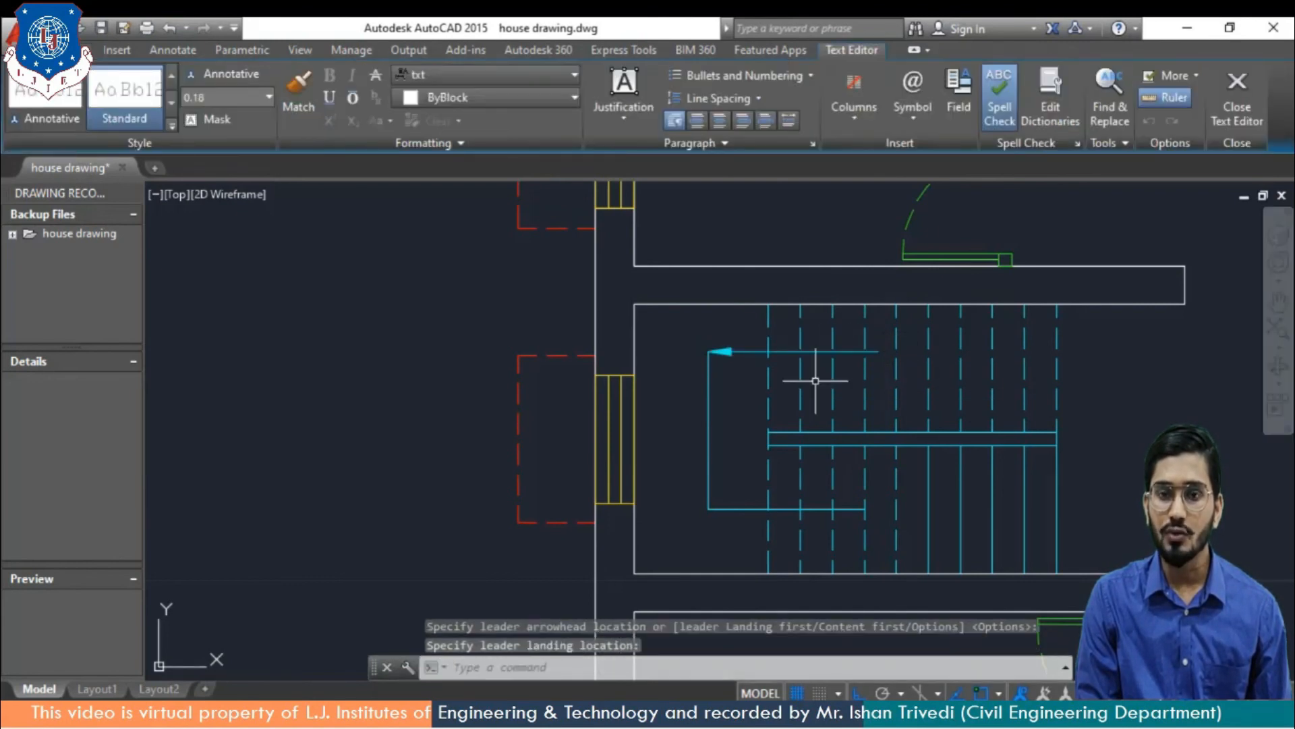
{"action": "left_click", "coordinate": [814, 380]}
Rotate the leader arrow 180° about its tail end so it points right along the upper flight
{"action": "scroll", "coordinate": [772, 341], "scroll_direction": "up", "scroll_amount": 2}
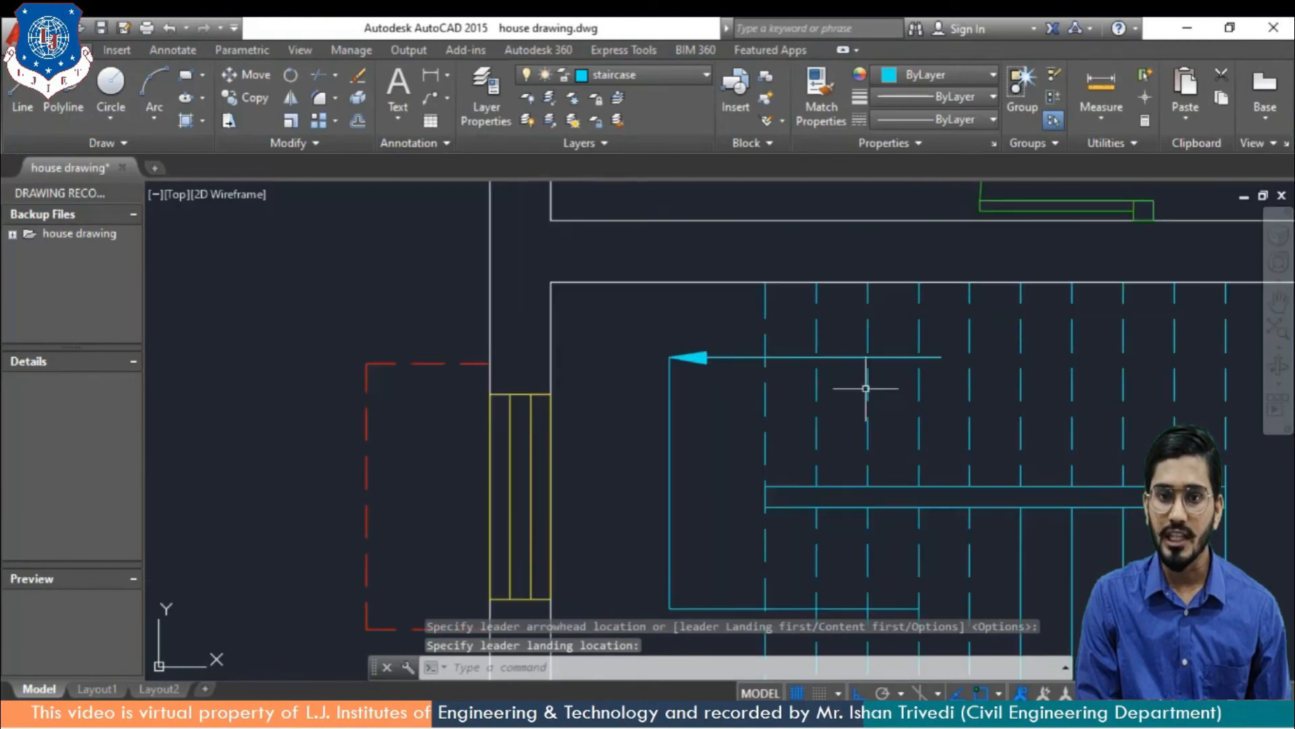
{"action": "middle_click_drag", "start_coordinate": [844, 371], "coordinate": [714, 406]}
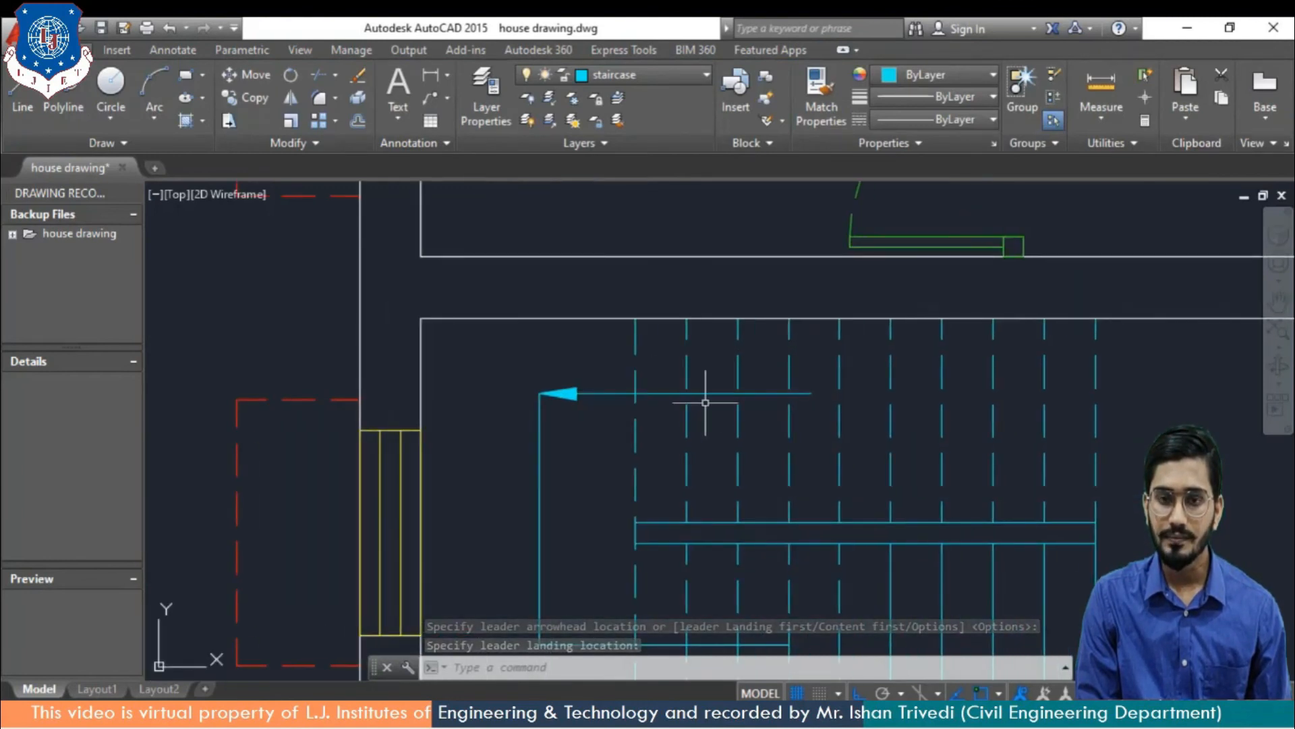
{"action": "type", "text": "ROT"}
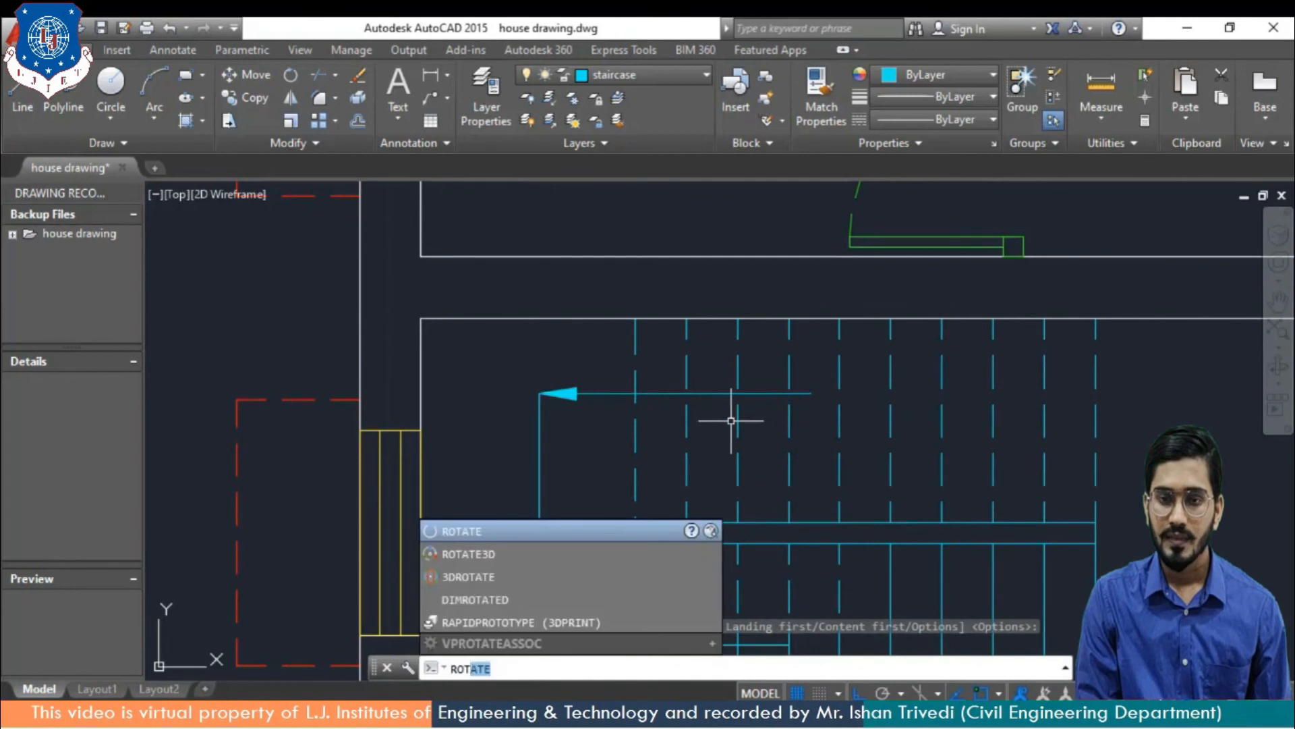
{"action": "key", "text": "Return"}
{"action": "left_click", "coordinate": [653, 393]}
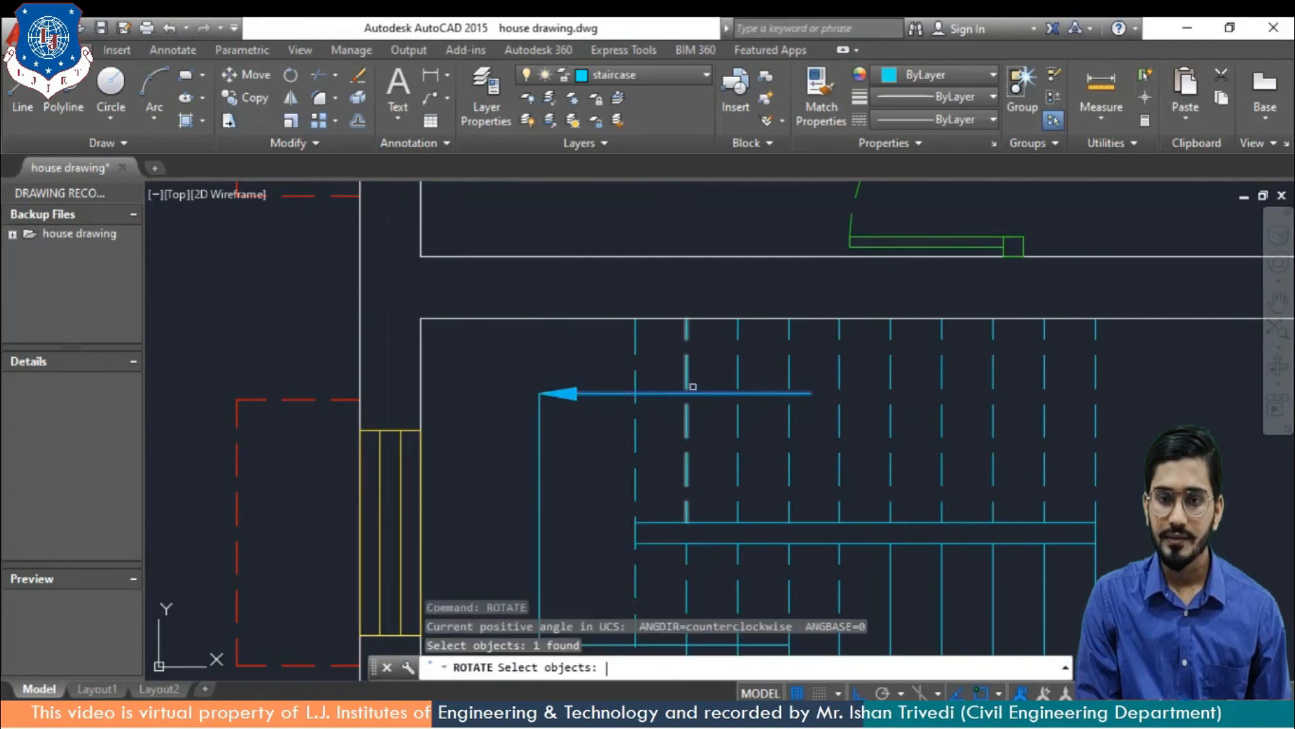
{"action": "key", "text": "Return"}
{"action": "left_click", "coordinate": [812, 393]}
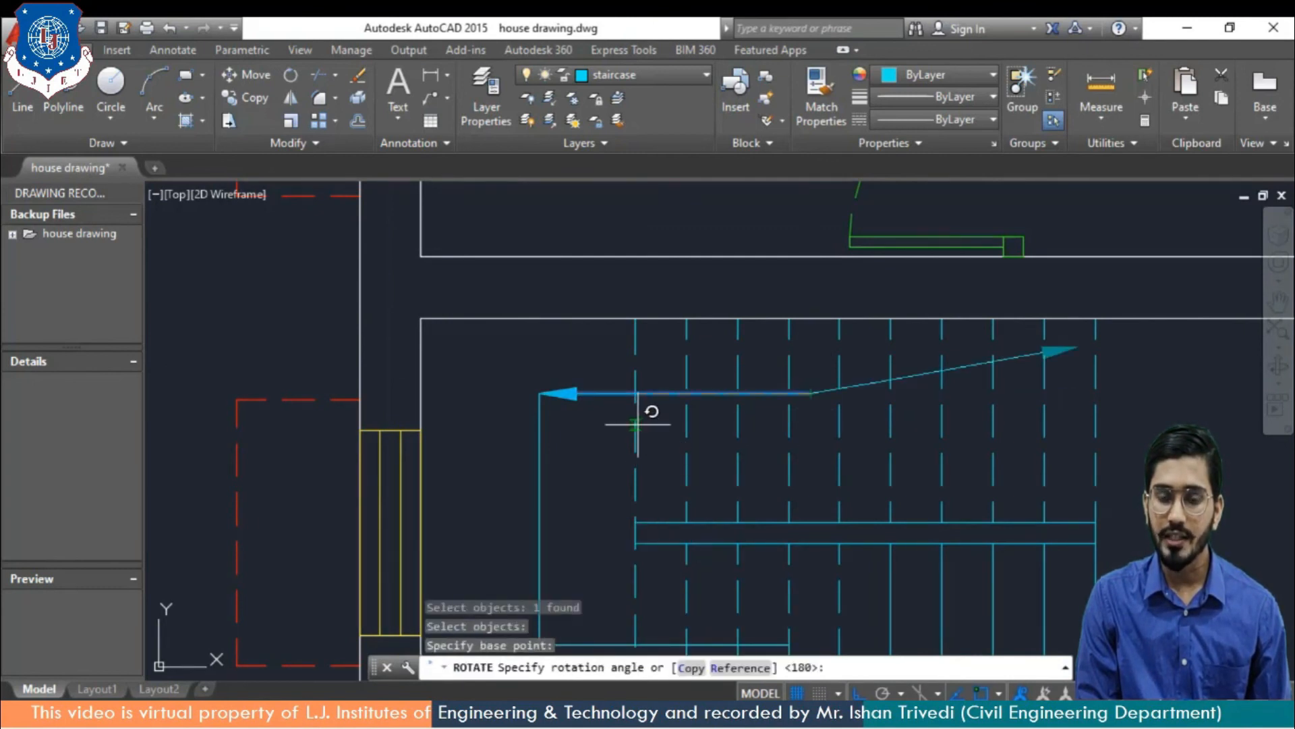
{"action": "left_click", "coordinate": [660, 345]}
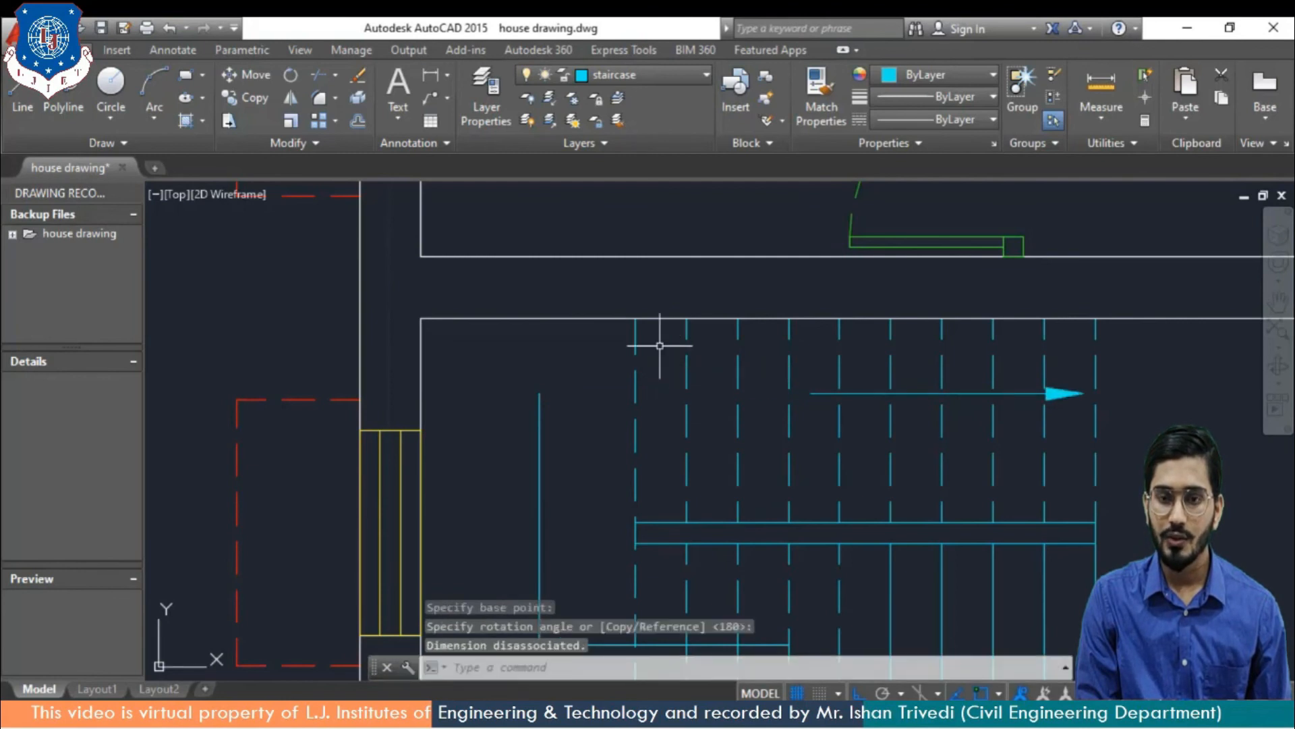
Move the leader arrow by its tail end onto the upper end of the vertical direction line on the landing
{"action": "left_click", "coordinate": [868, 393]}
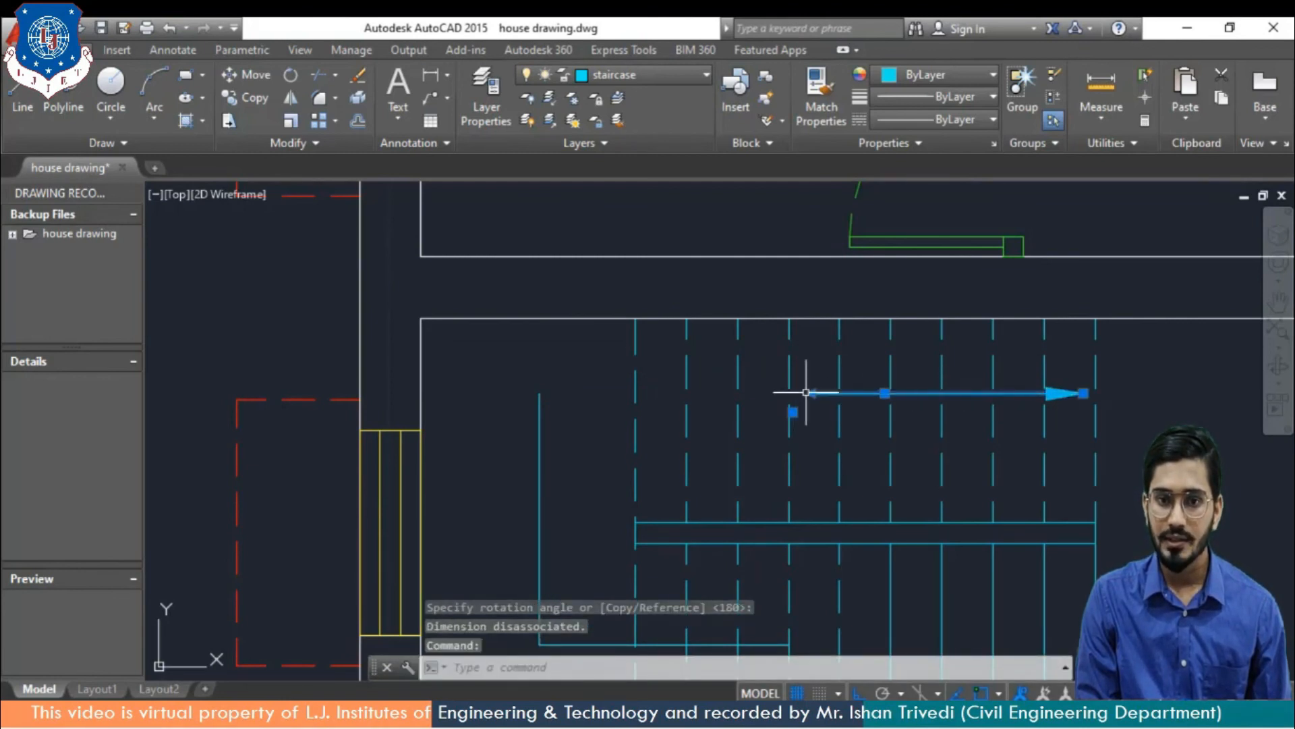
{"action": "key", "text": "Escape"}
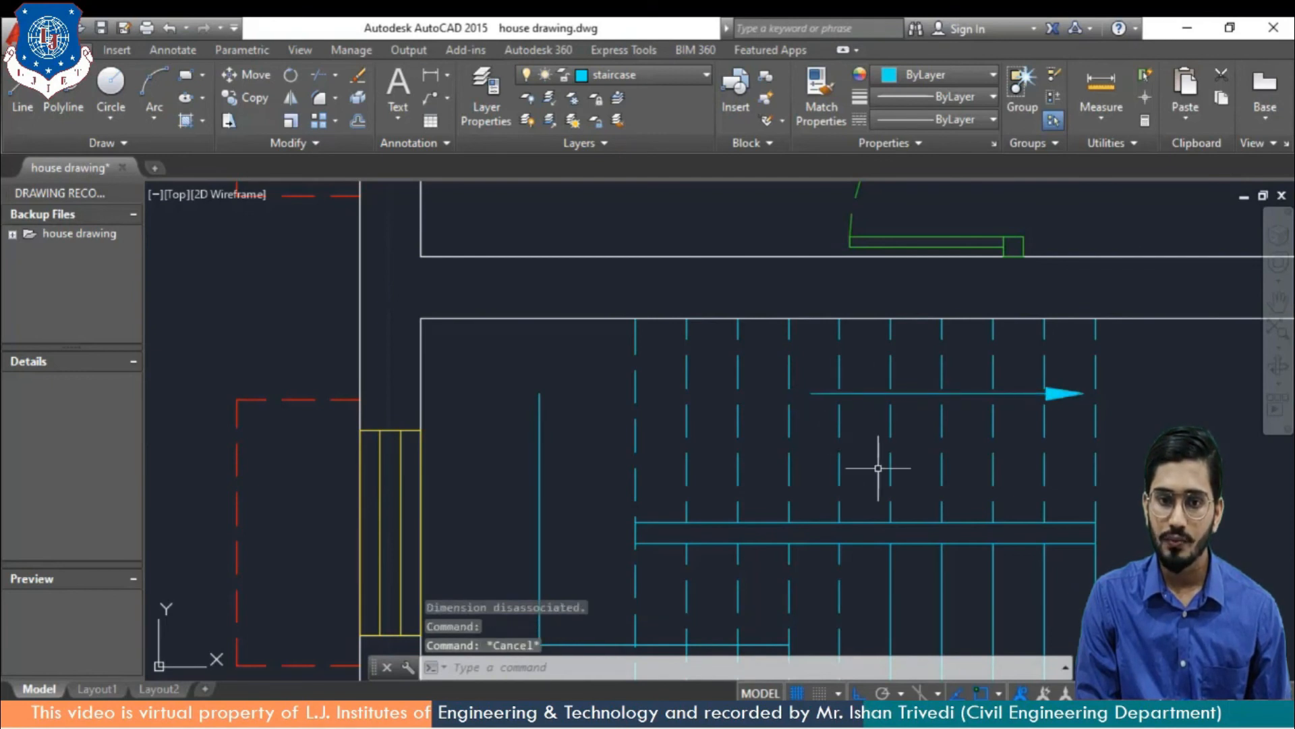
{"action": "type", "text": "M"}
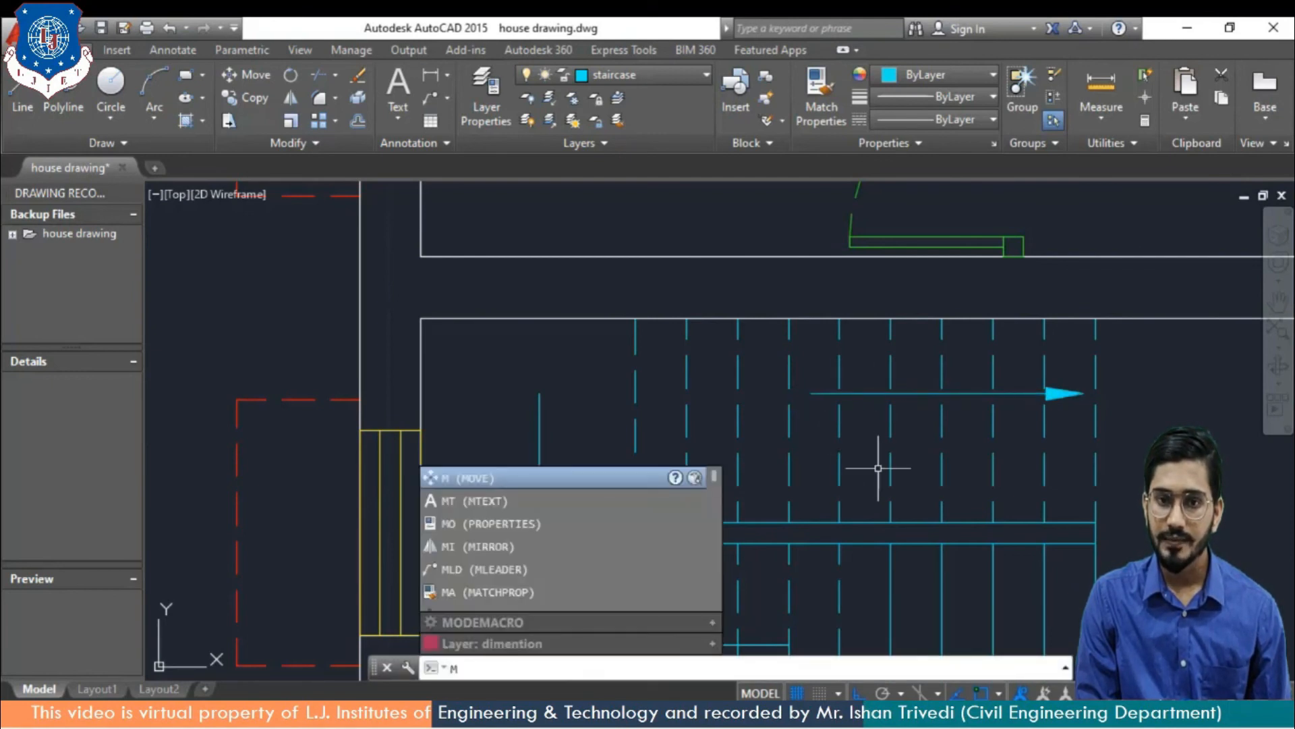
{"action": "type", "text": "O"}
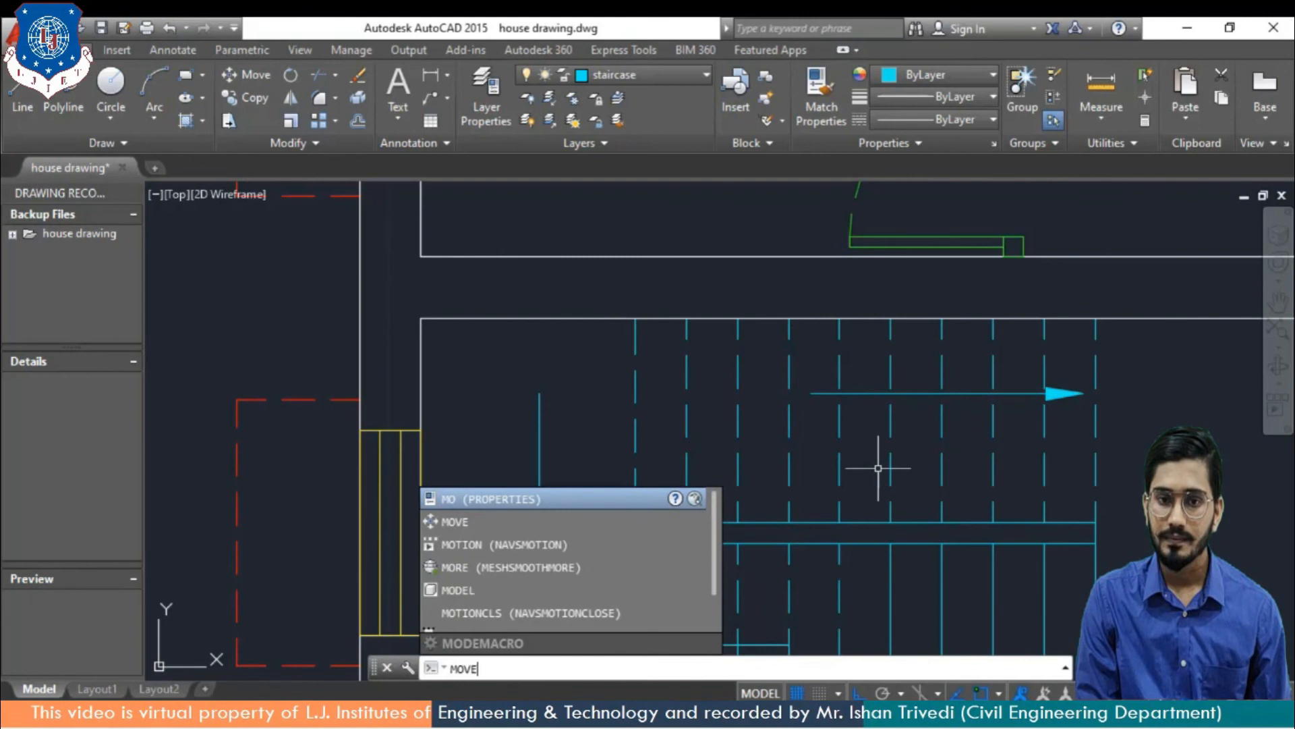
{"action": "type", "text": "VE"}
{"action": "key", "text": "Return"}
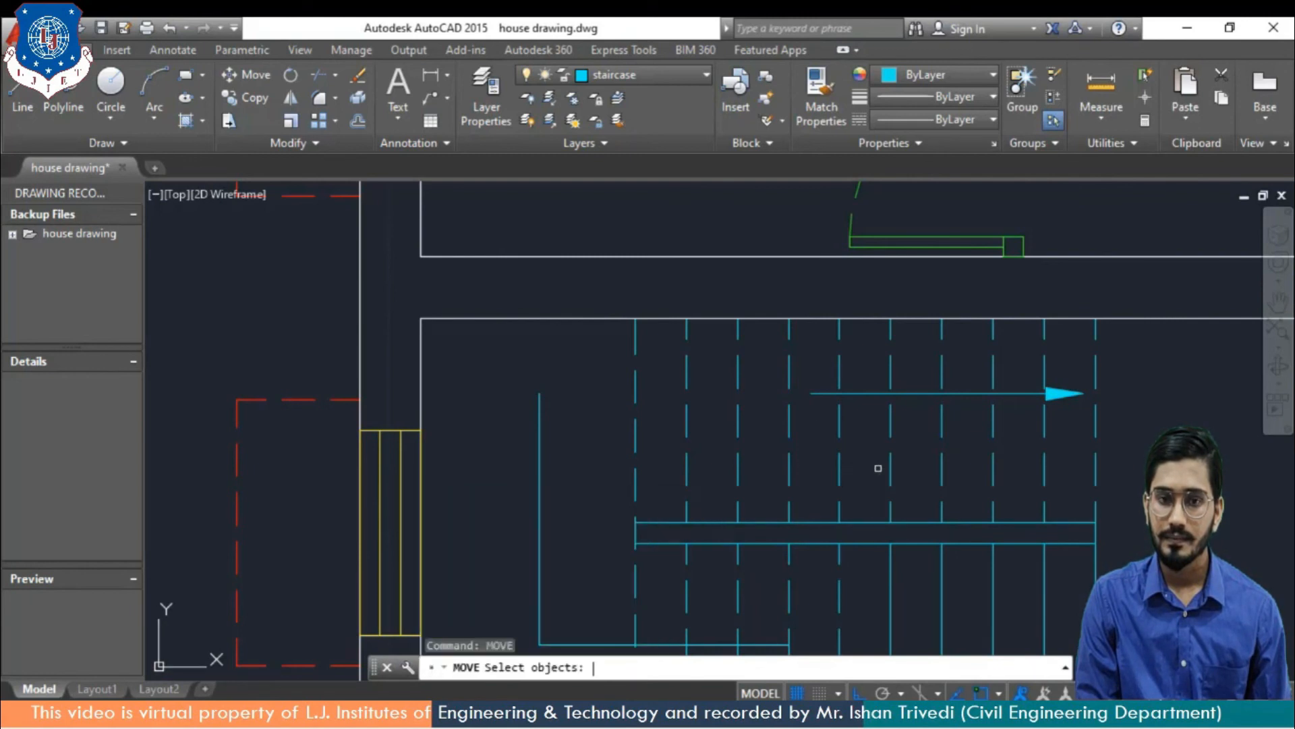
{"action": "left_click", "coordinate": [818, 395]}
{"action": "key", "text": "Return"}
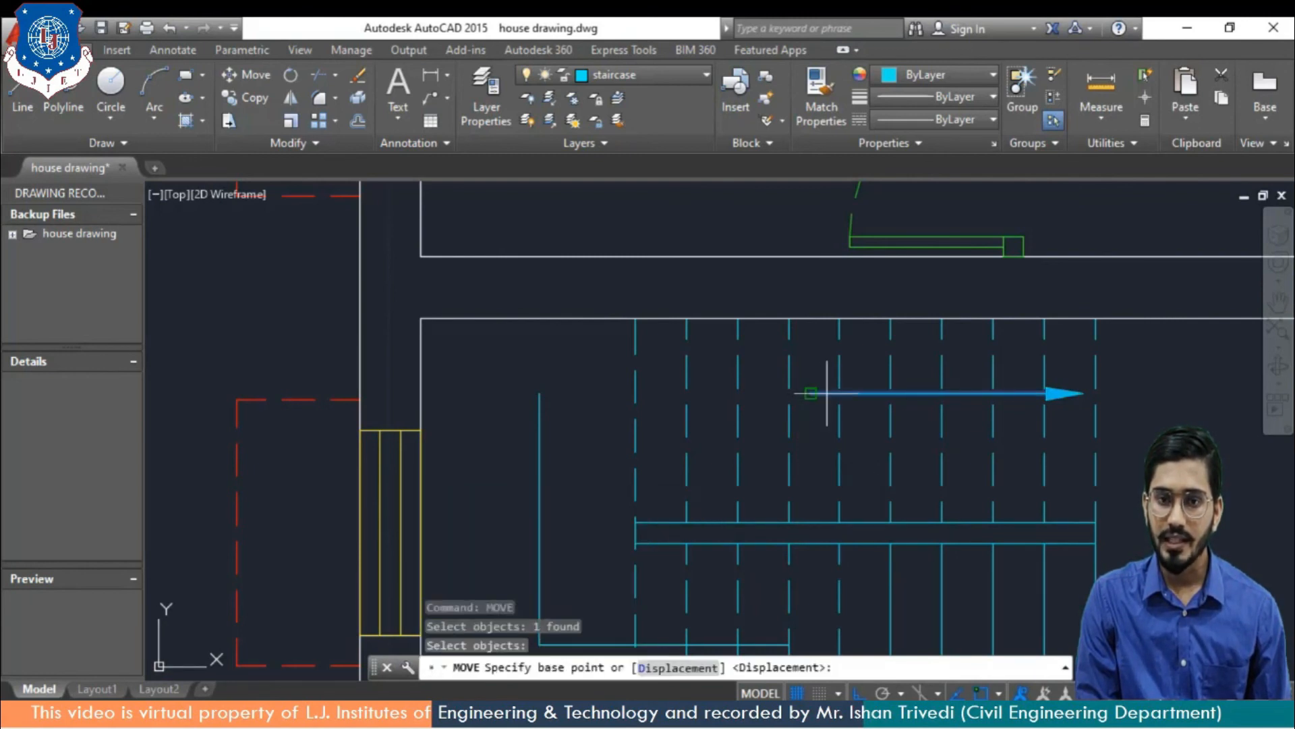
{"action": "left_click", "coordinate": [811, 394]}
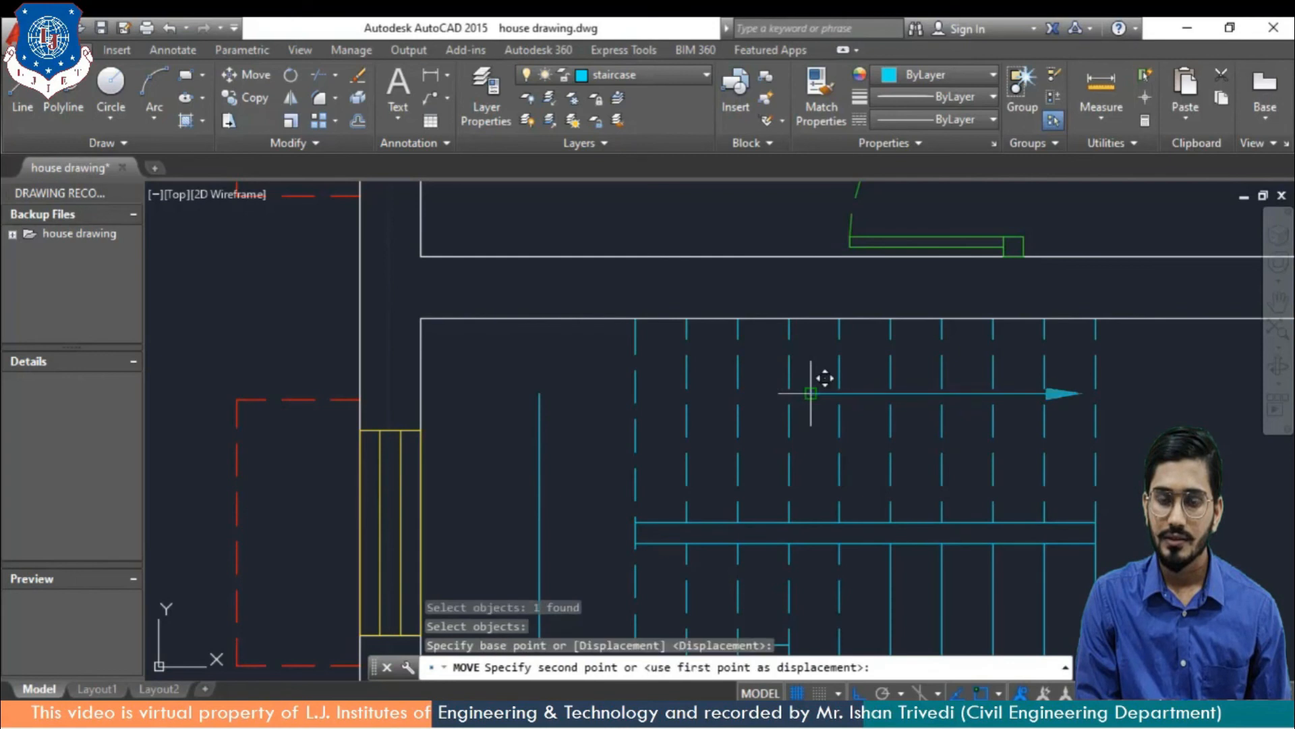
{"action": "left_click", "coordinate": [540, 393]}
{"action": "key", "text": "Return"}
{"action": "scroll", "coordinate": [595, 399], "scroll_direction": "down", "scroll_amount": 4}
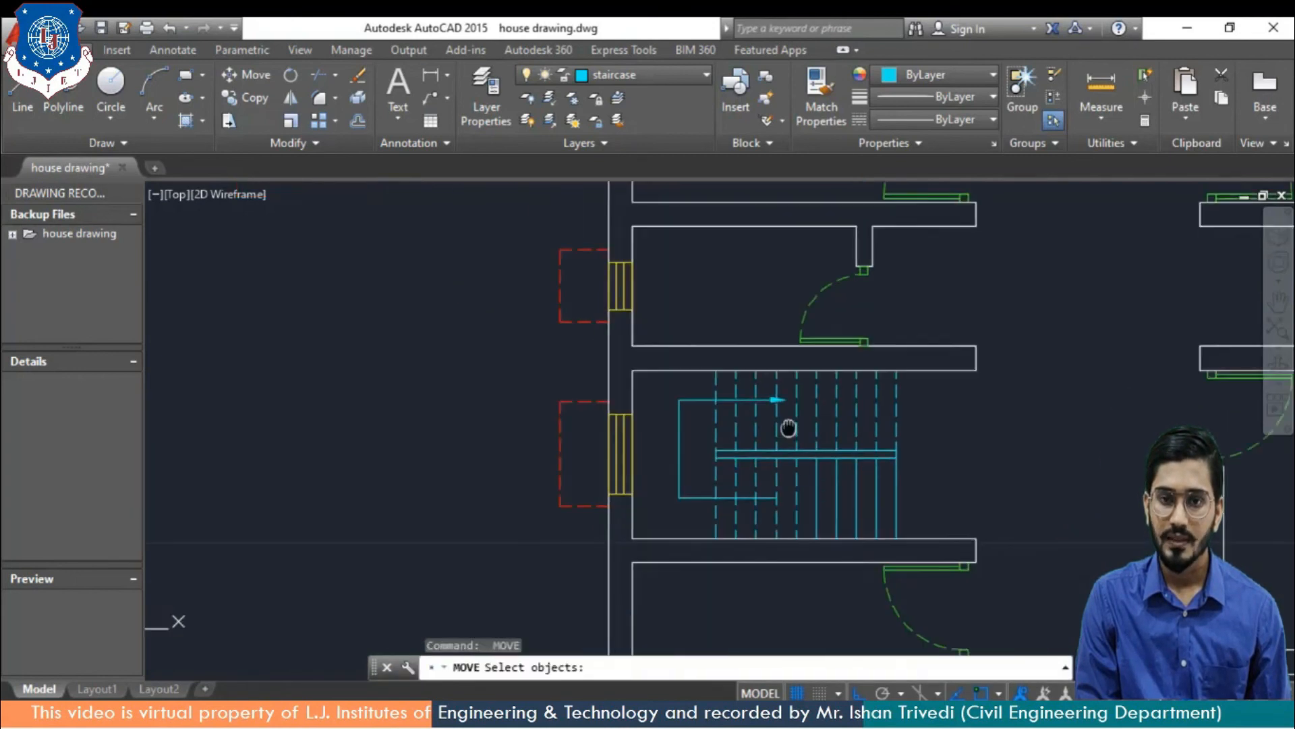
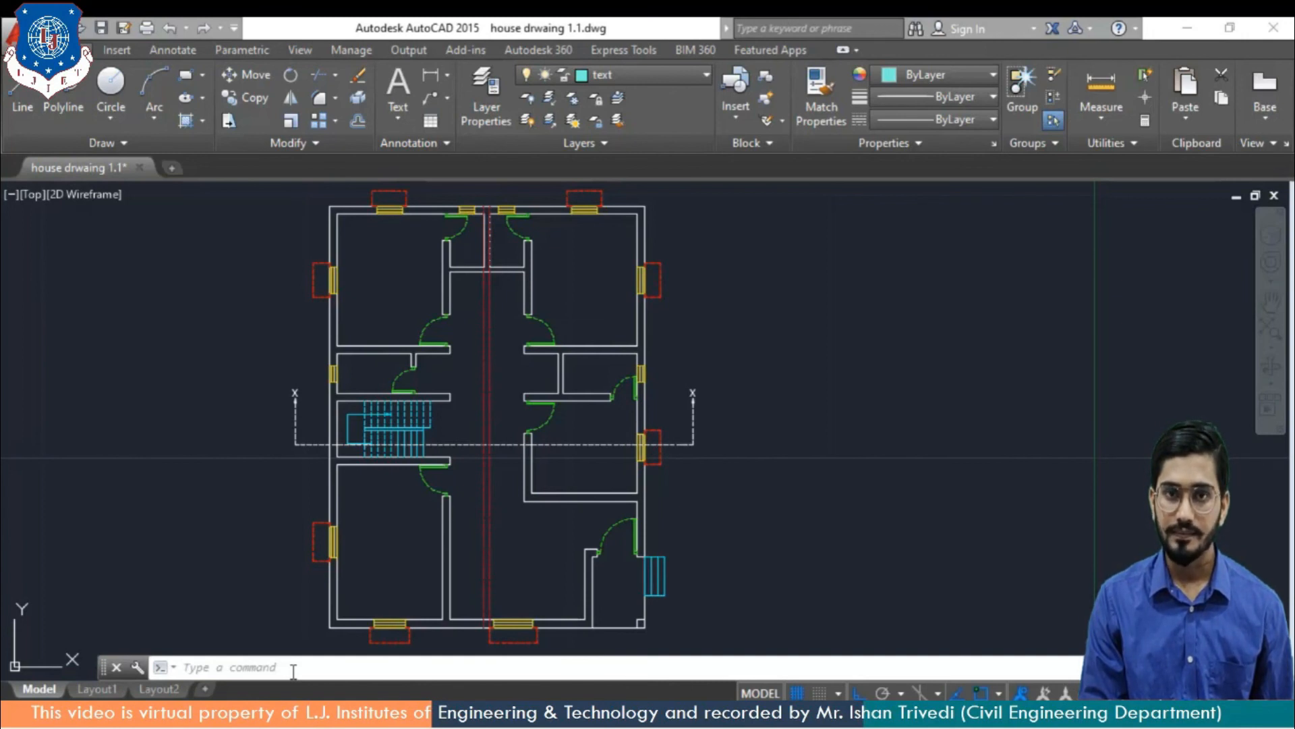
Start a multiline text and define its box in the empty area right of the floor plan
{"action": "left_click", "coordinate": [294, 667]}
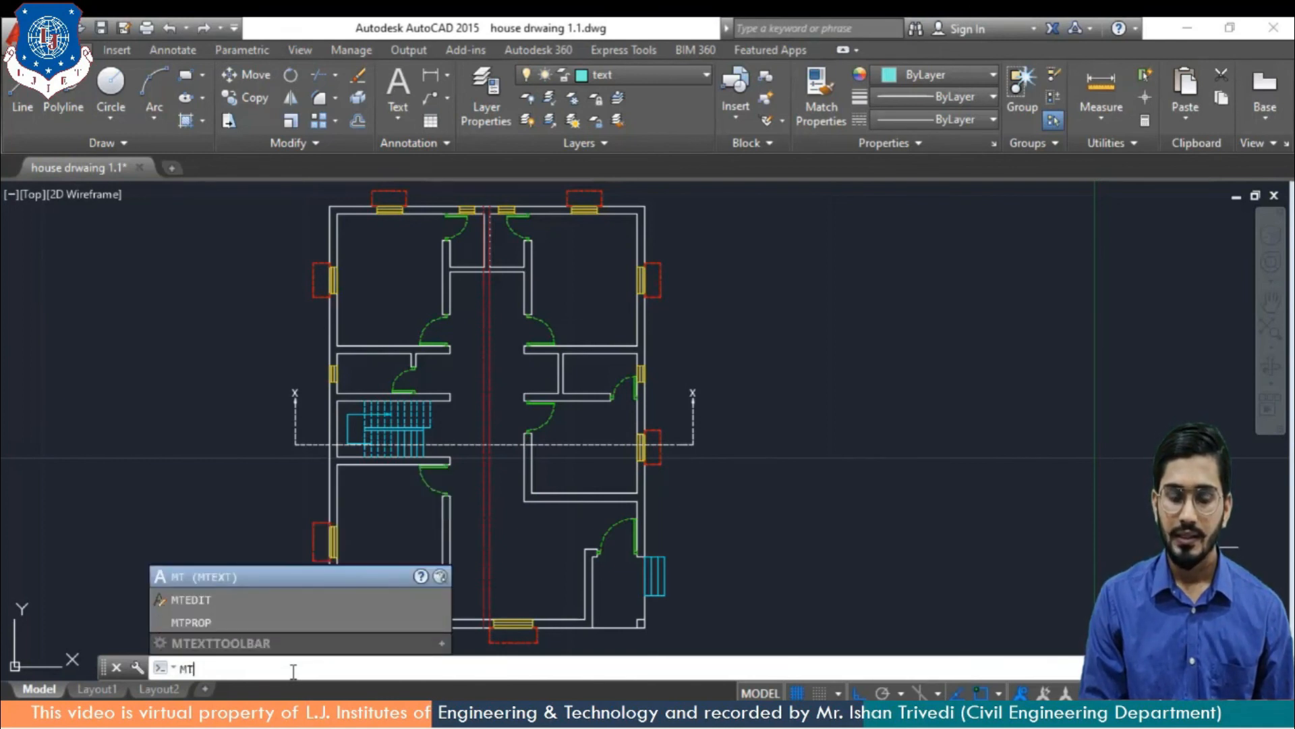
{"action": "key", "text": "Return"}
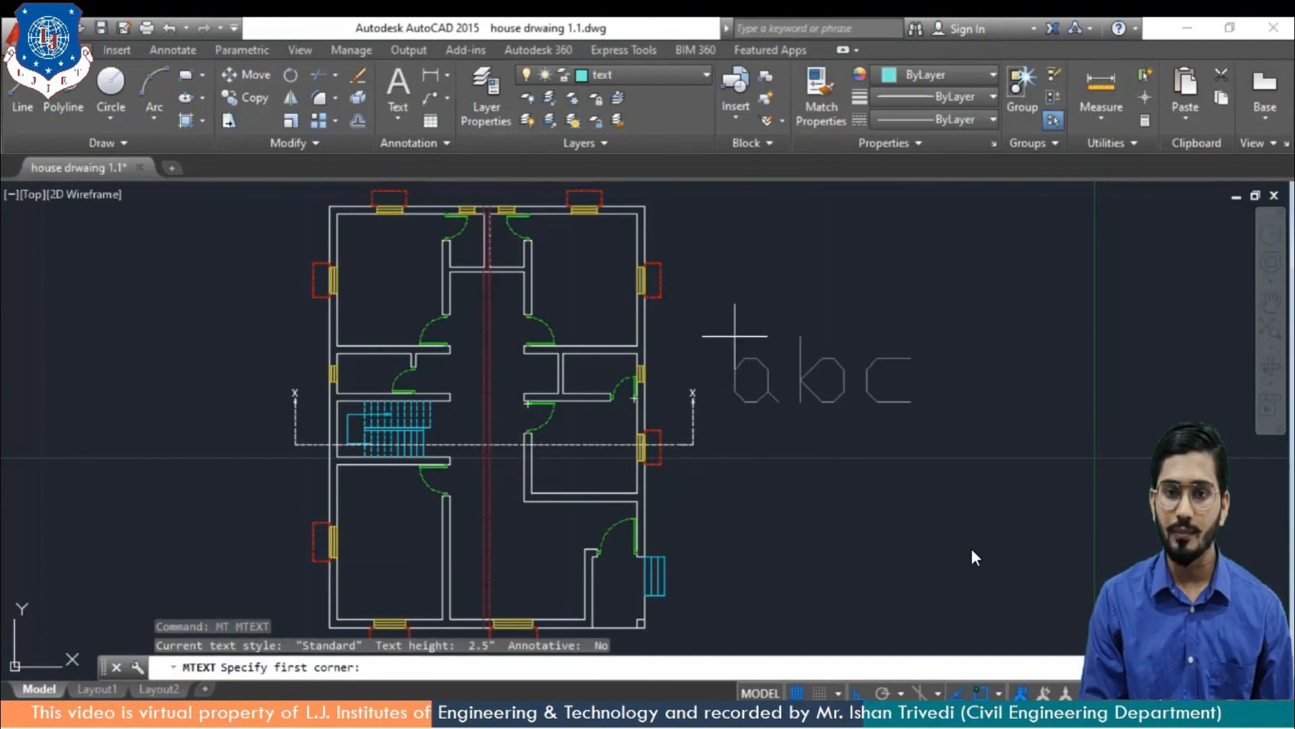
{"action": "left_click", "coordinate": [741, 330]}
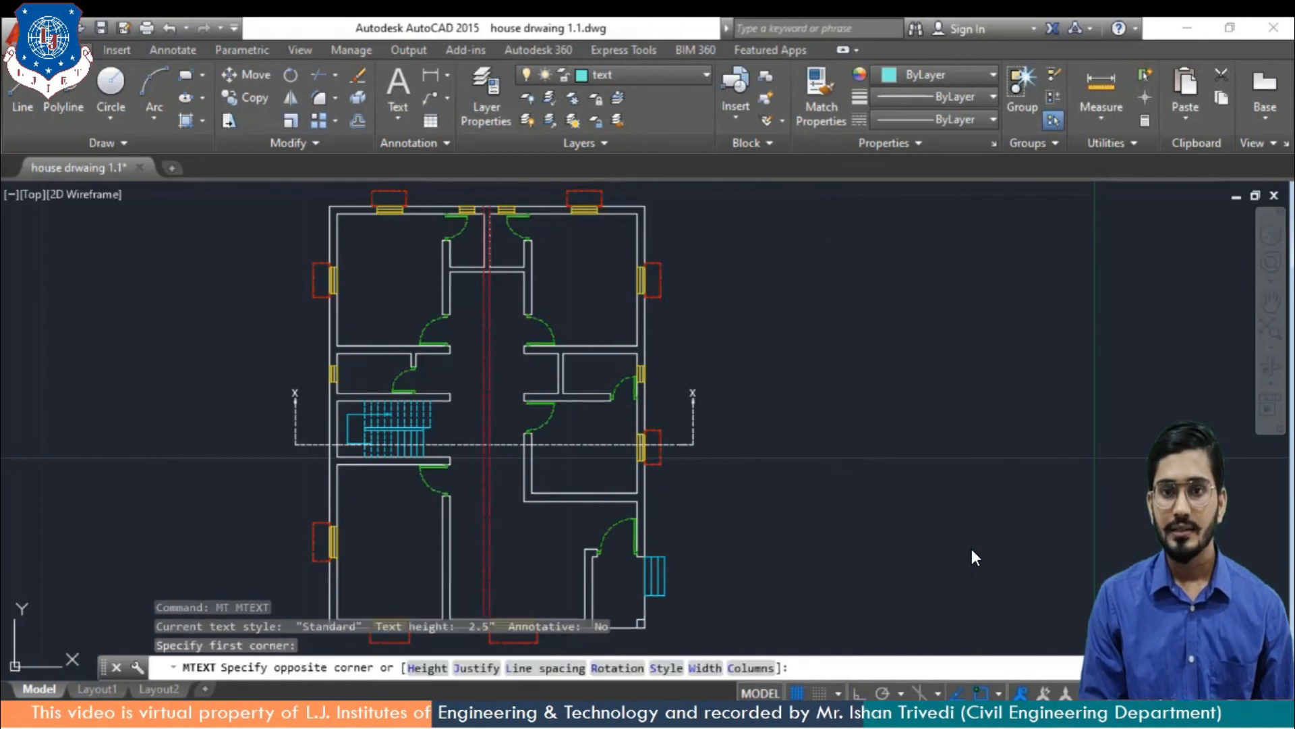
{"action": "left_click", "coordinate": [971, 549]}
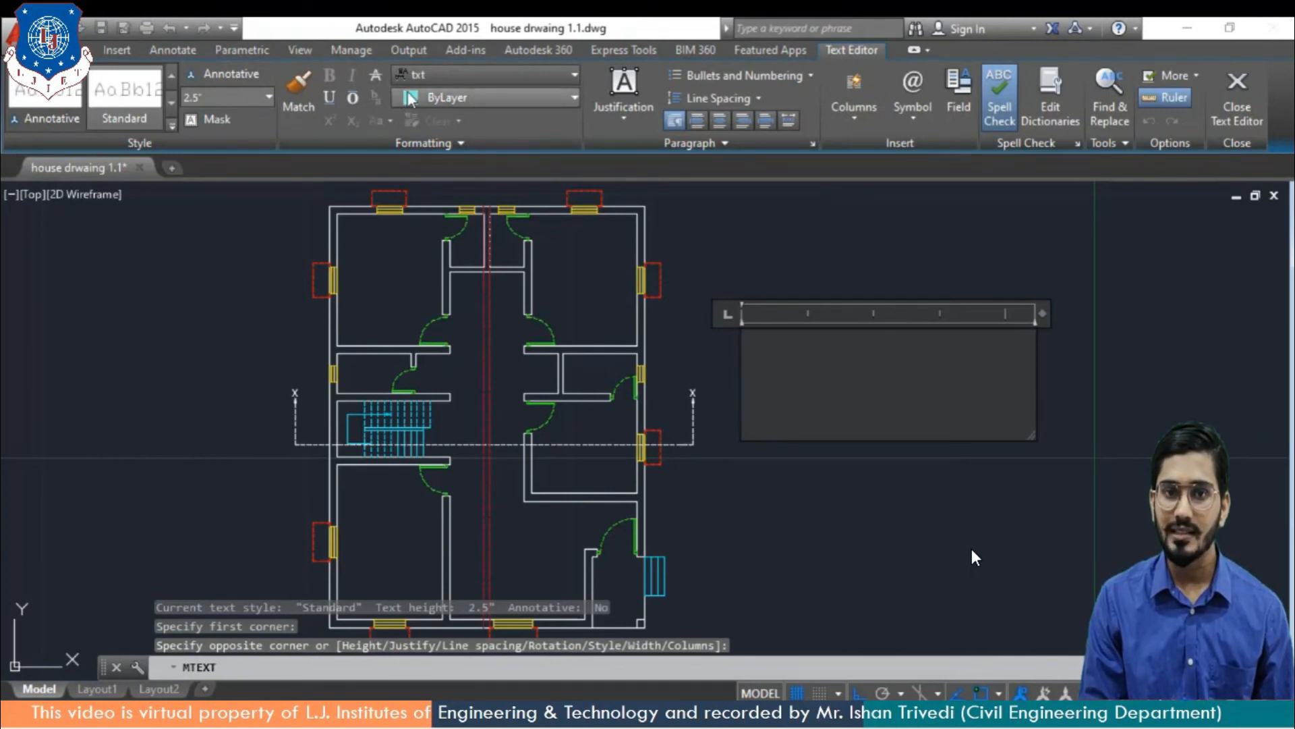
Set the multiline text's font to Calibri and its height to 0.3"
{"action": "left_click", "coordinate": [449, 81]}
{"action": "scroll", "coordinate": [456, 96], "scroll_direction": "up", "scroll_amount": 15}
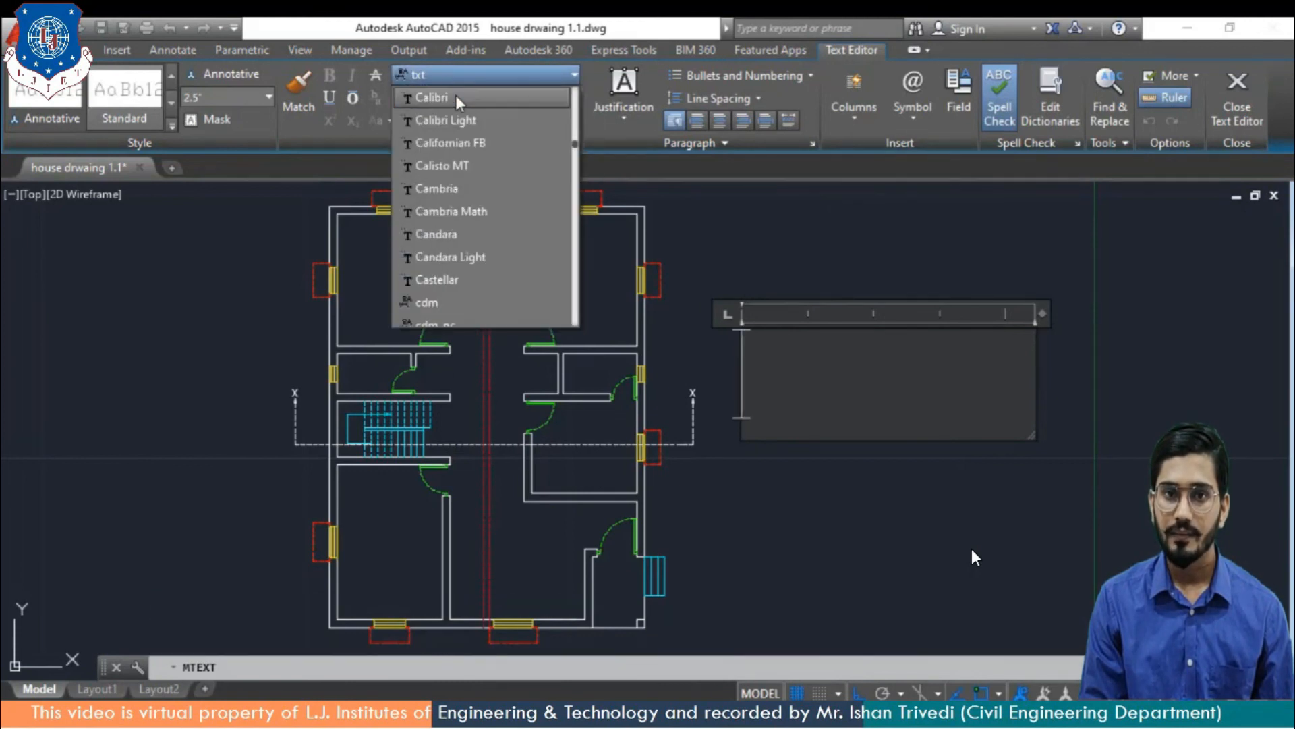
{"action": "left_click", "coordinate": [456, 98]}
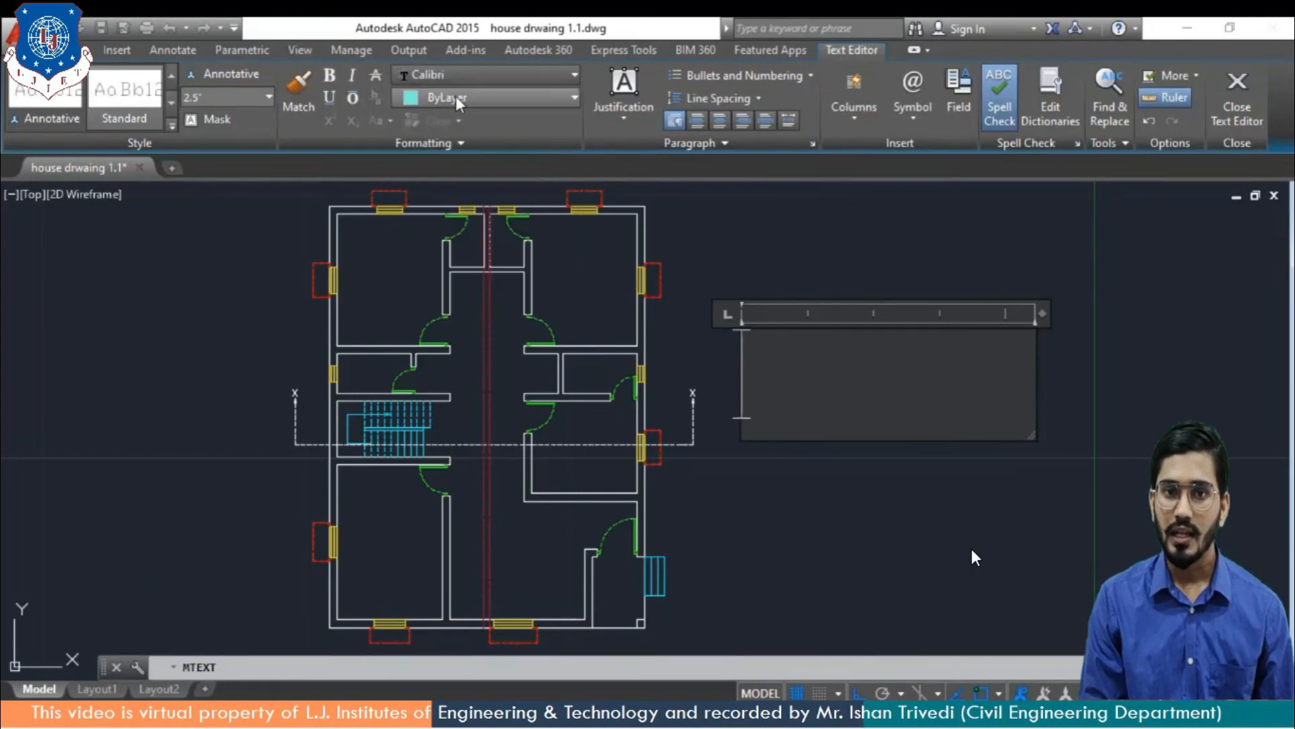
{"action": "left_click", "coordinate": [269, 99]}
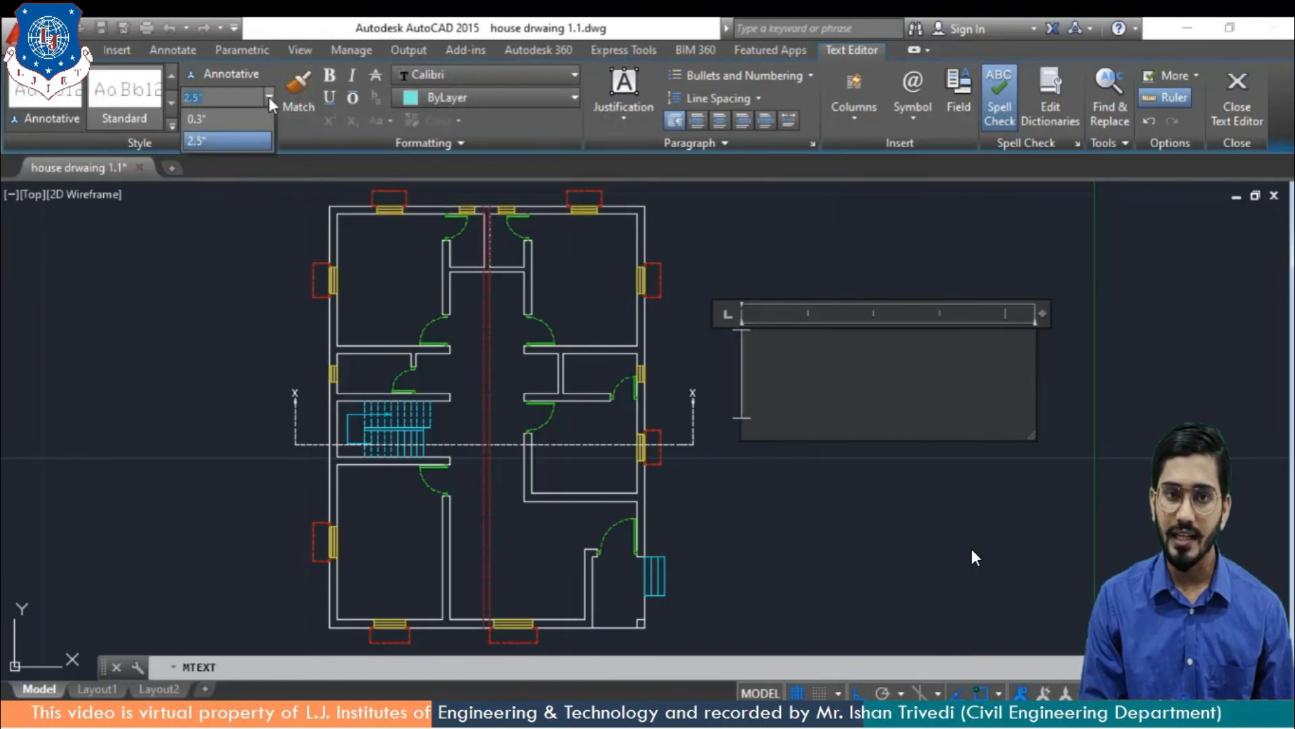
{"action": "left_click", "coordinate": [228, 120]}
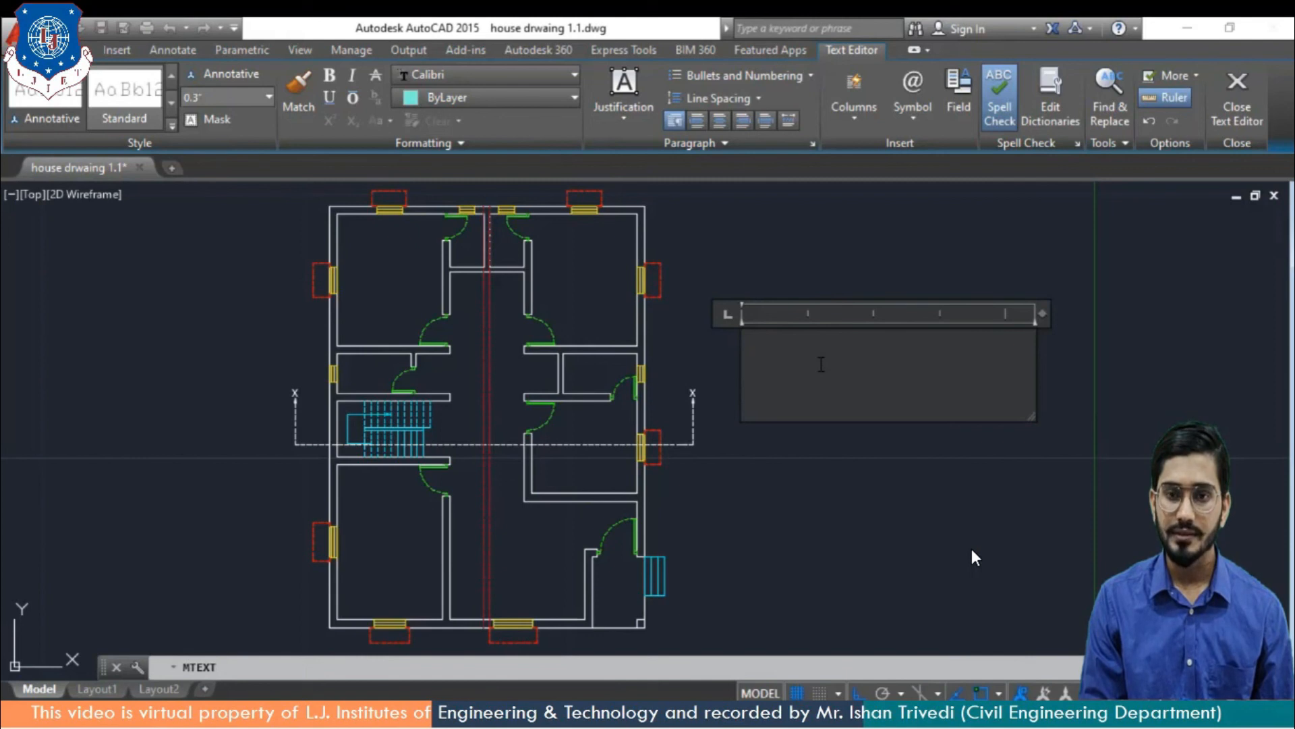
Enter VERANDAH with 2M WIDE on a second line in the multiline text box and save the text
{"action": "key", "text": "Caps_Lock"}
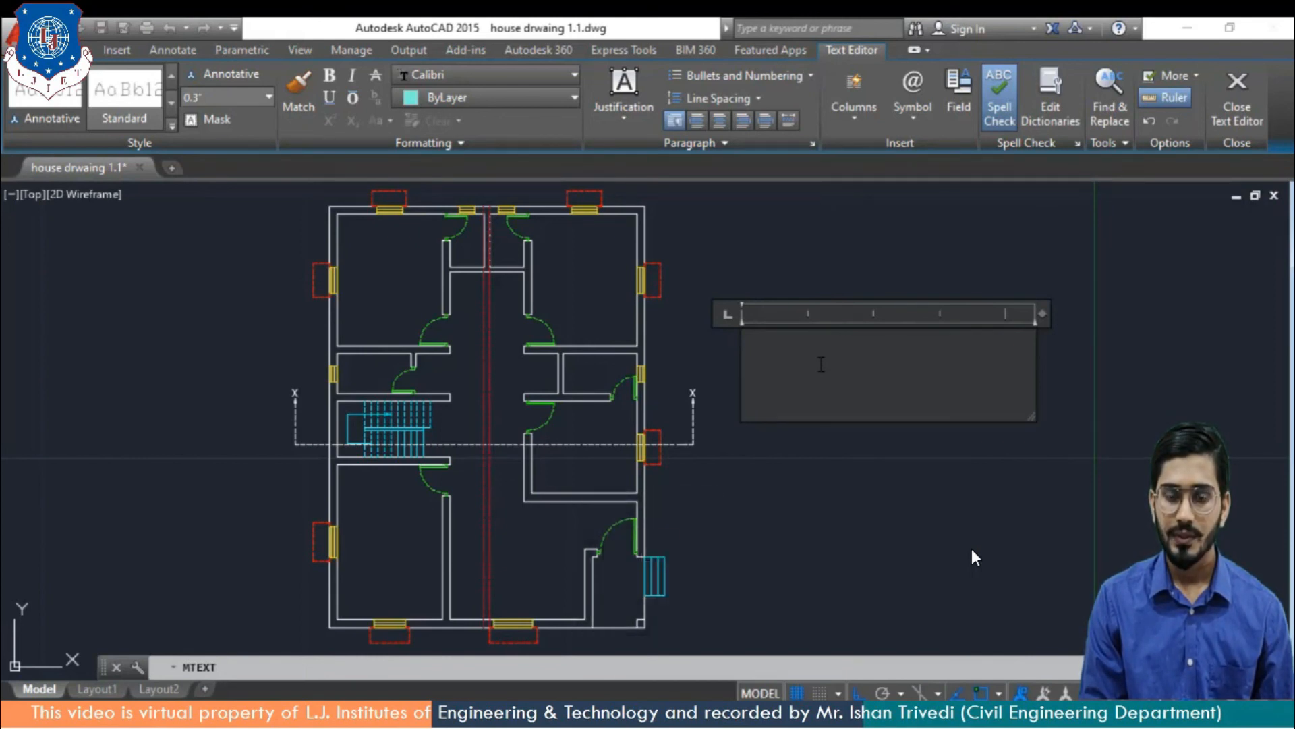
{"action": "type", "text": "V"}
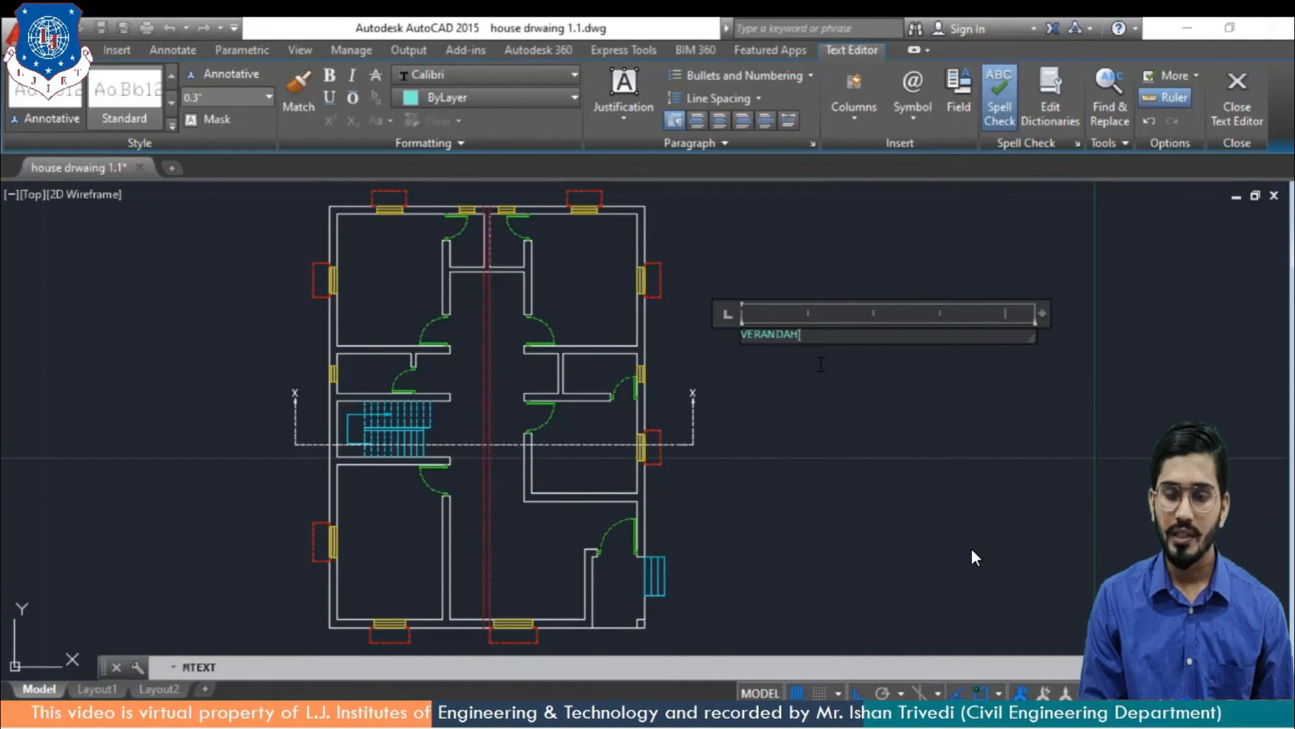
{"action": "type", "text": "ERANDAH"}
{"action": "key", "text": "Return"}
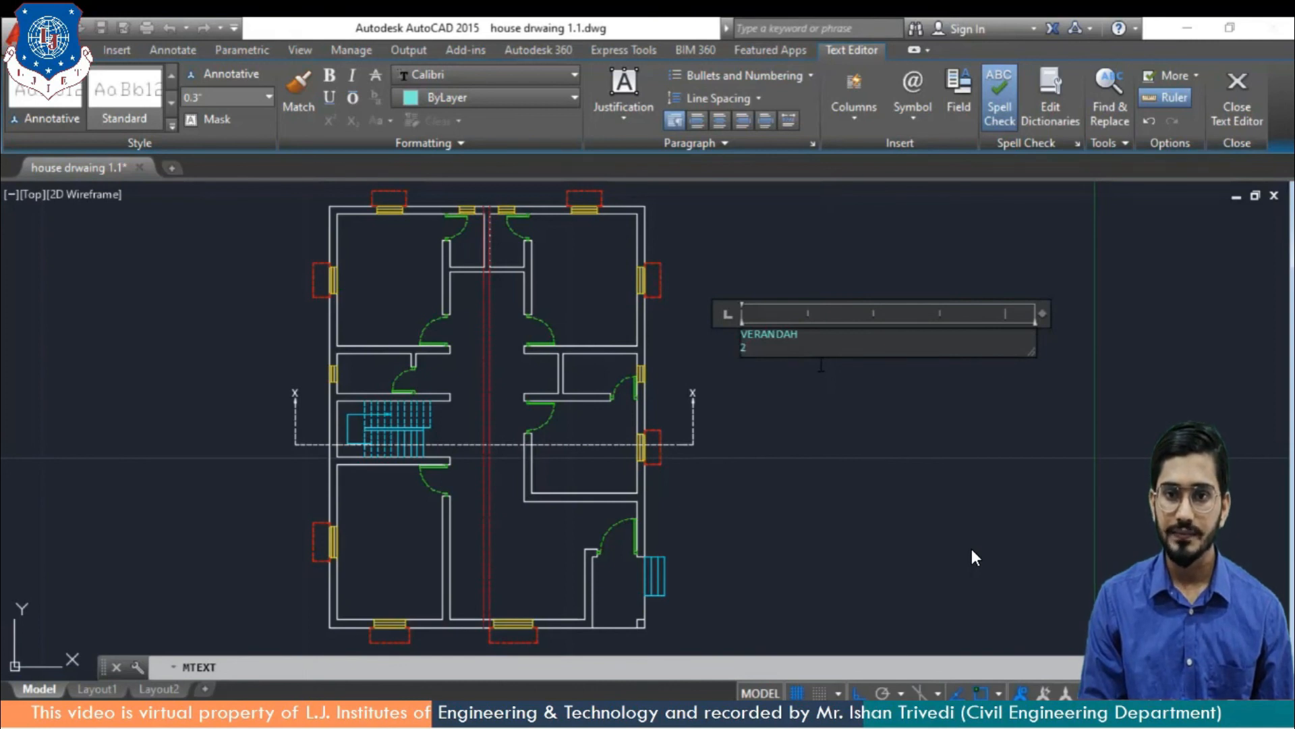
{"action": "type", "text": "2M"}
{"action": "scroll", "coordinate": [821, 365], "scroll_direction": "up", "scroll_amount": 4}
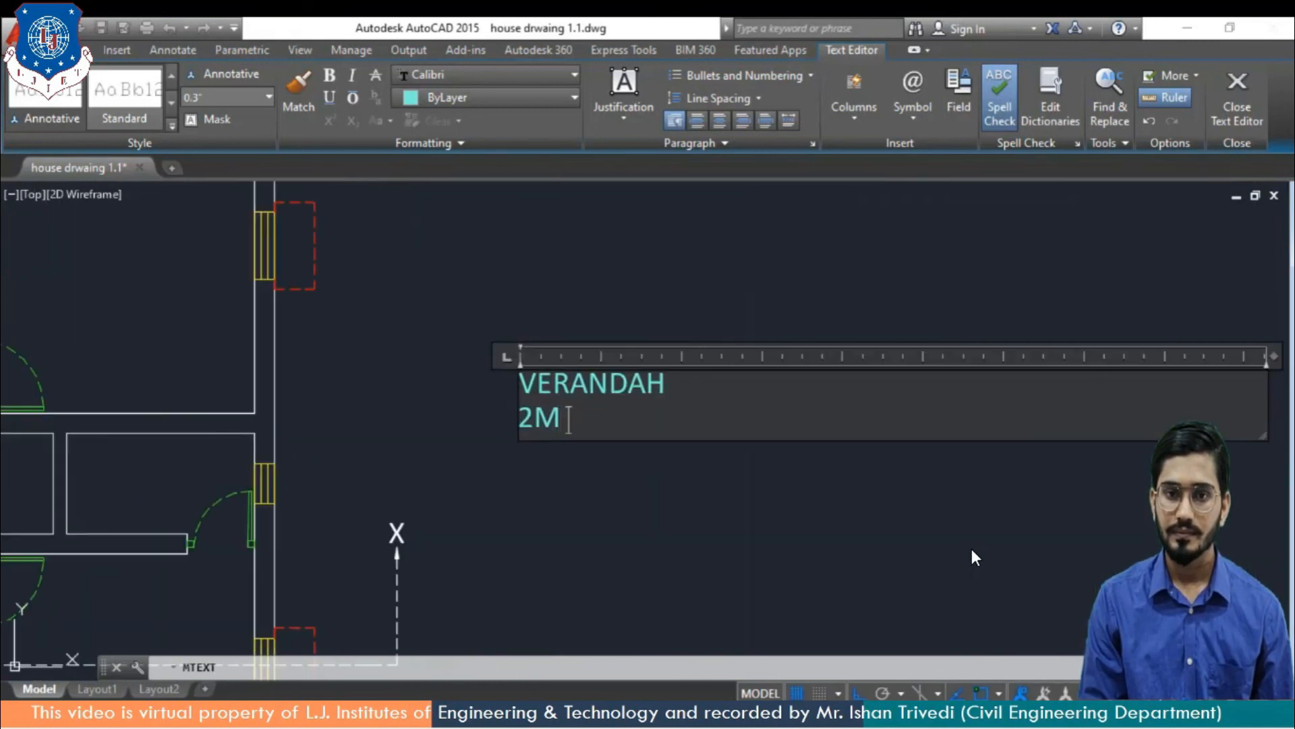
{"action": "type", "text": "WIDE"}
{"action": "key", "text": "Escape"}
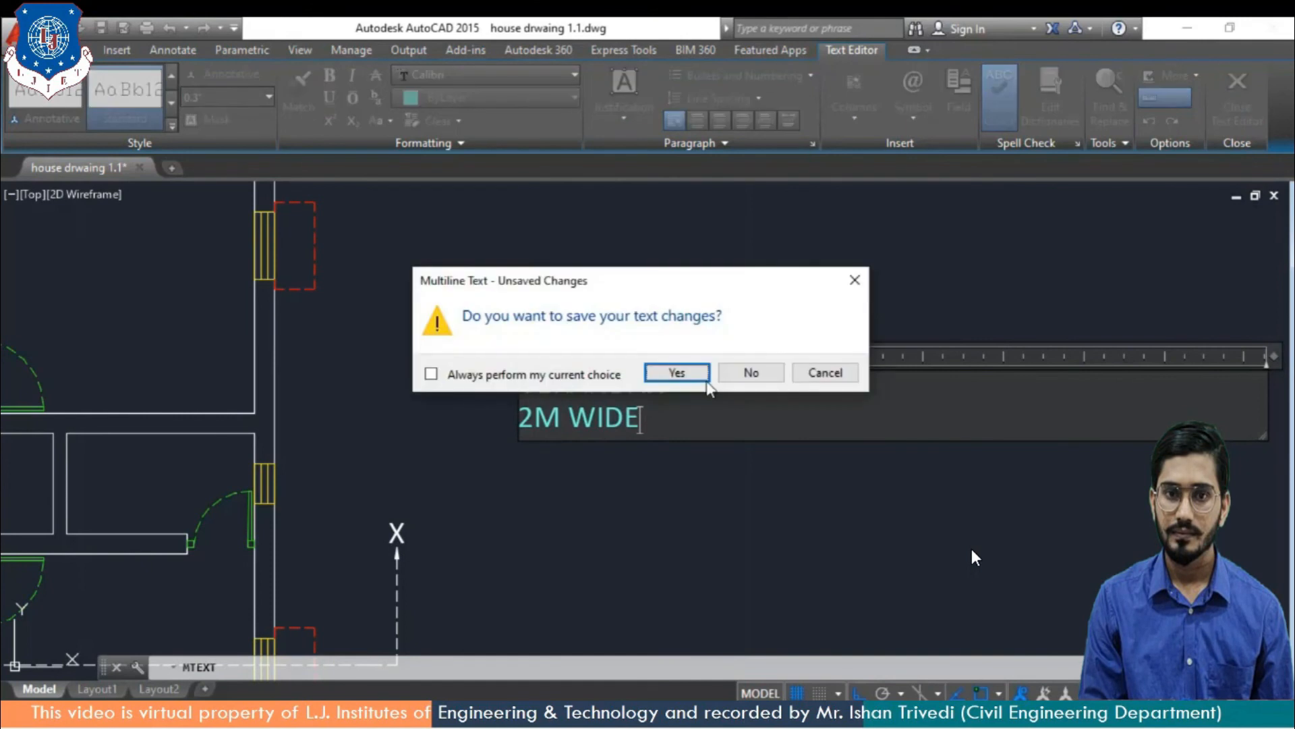
{"action": "left_click", "coordinate": [700, 373]}
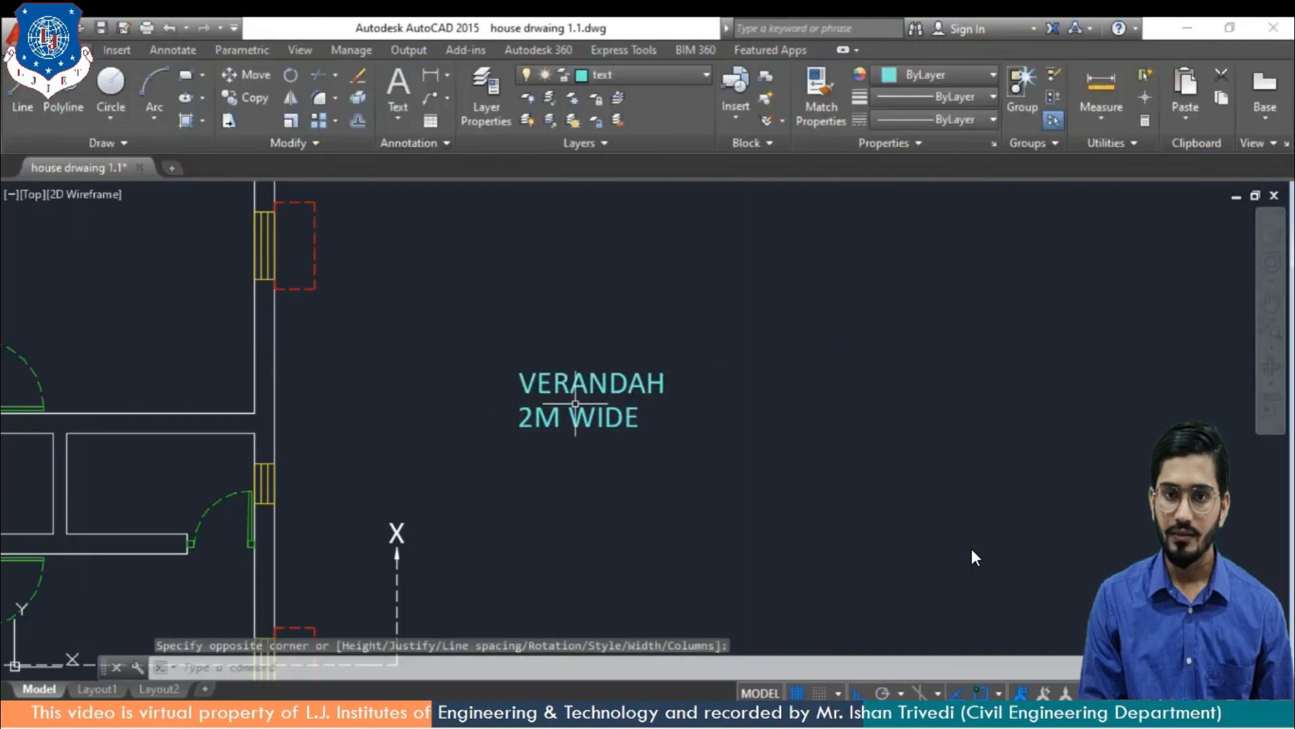
Move the VERANDAH 2M WIDE label by its insertion point into the verandah, starting at its inner wall line
{"action": "left_click", "coordinate": [576, 408]}
{"action": "left_click", "coordinate": [567, 415]}
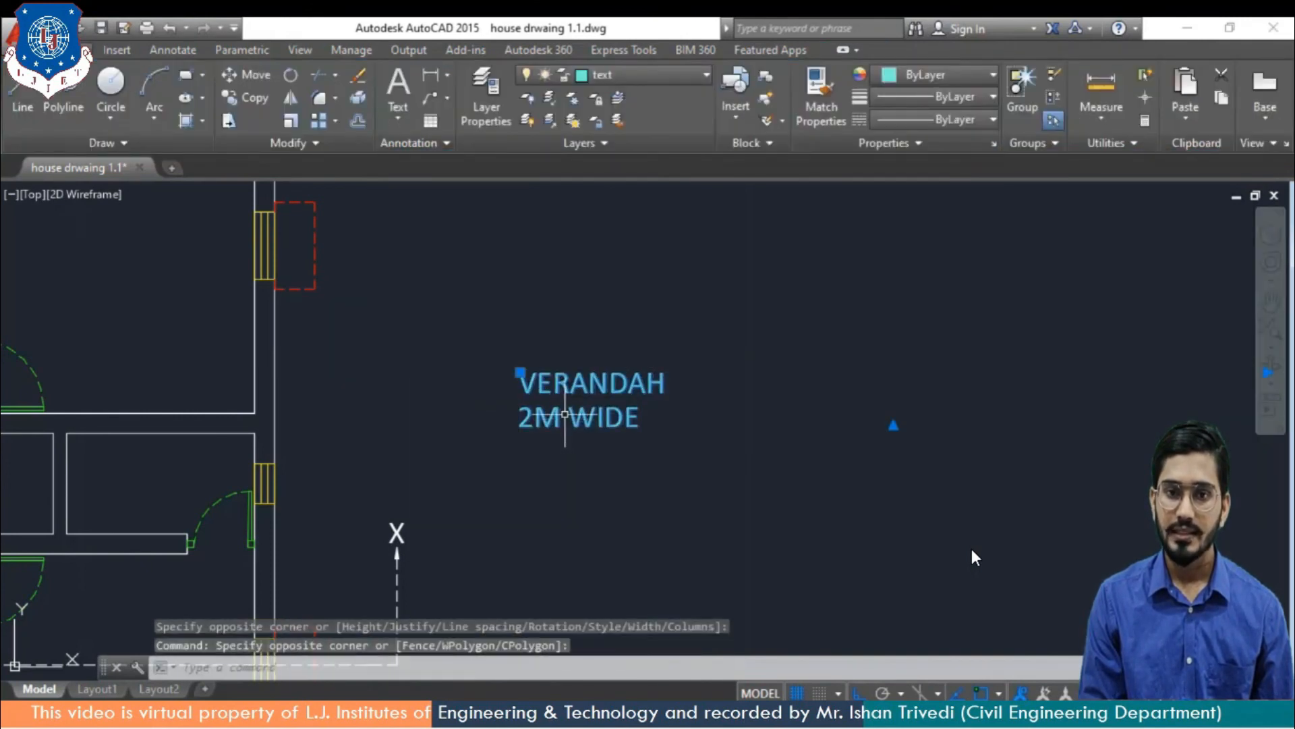
{"action": "scroll", "coordinate": [818, 456], "scroll_direction": "down", "scroll_amount": 1}
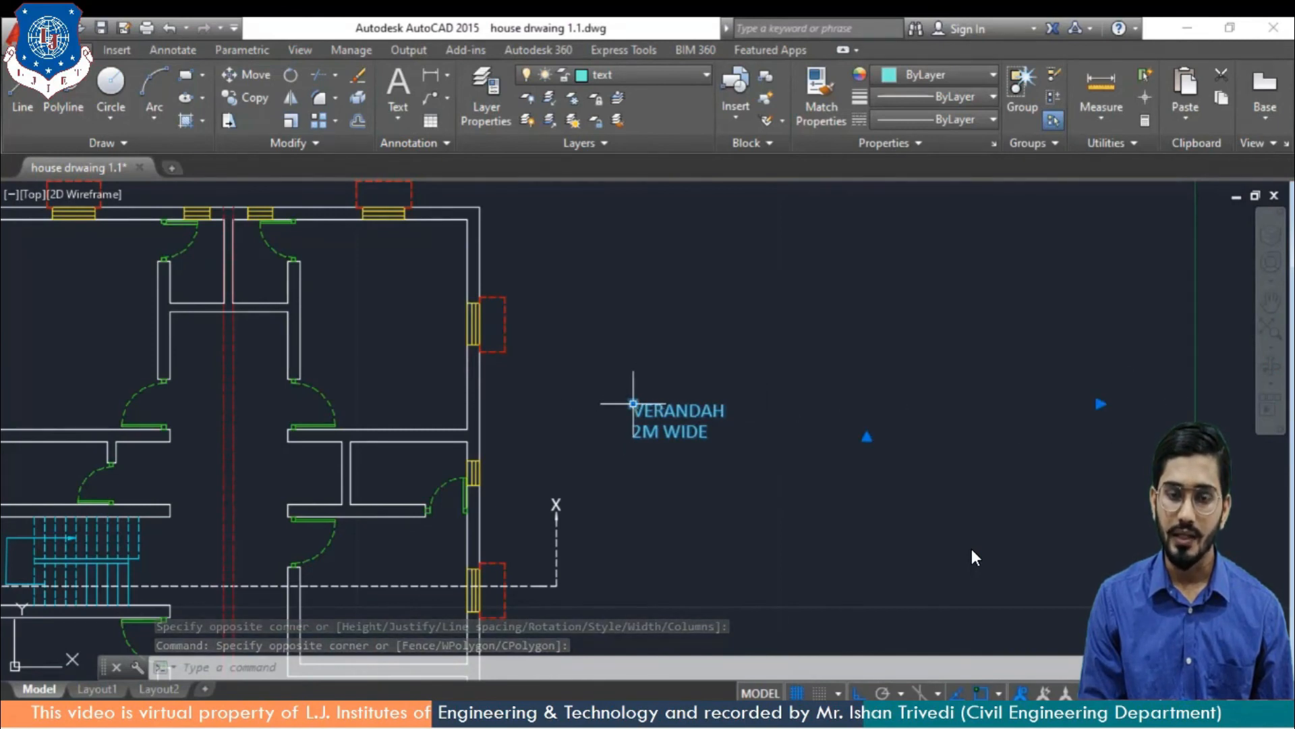
{"action": "left_click", "coordinate": [631, 407]}
{"action": "scroll", "coordinate": [610, 560], "scroll_direction": "down", "scroll_amount": 2}
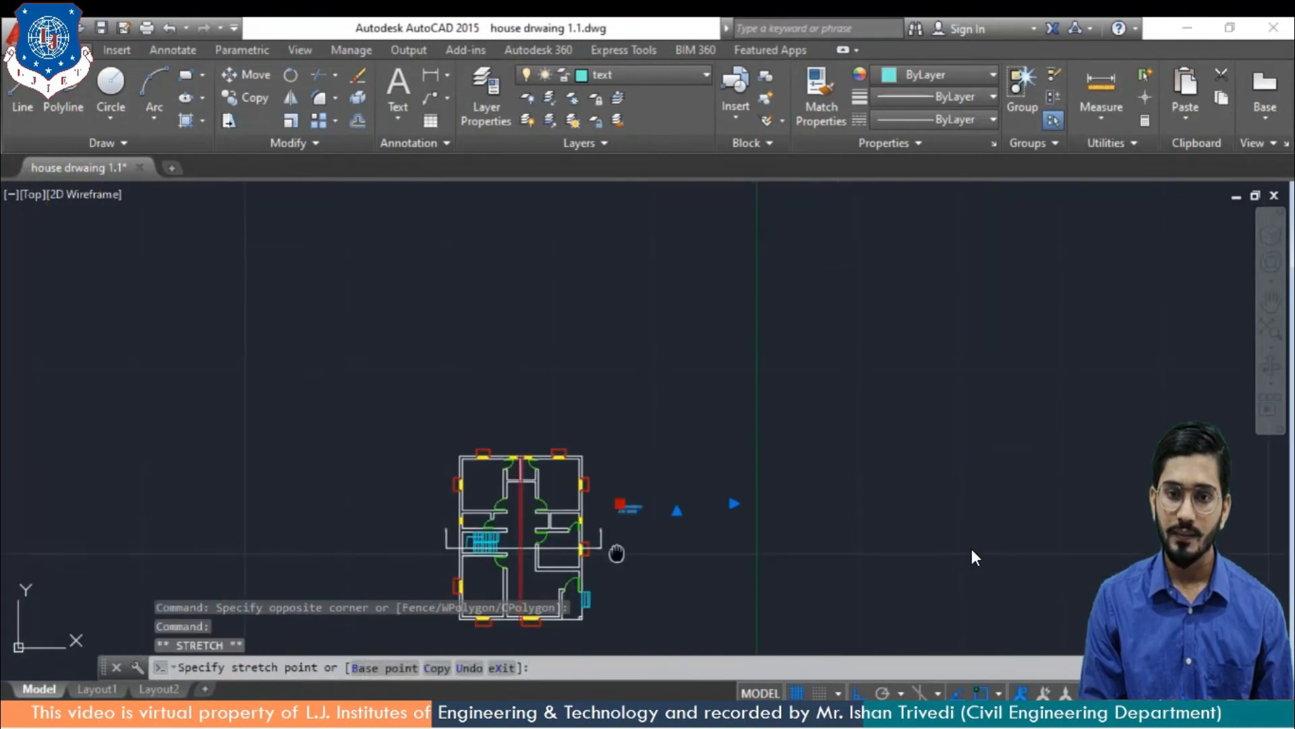
{"action": "scroll", "coordinate": [610, 560], "scroll_direction": "up", "scroll_amount": 4}
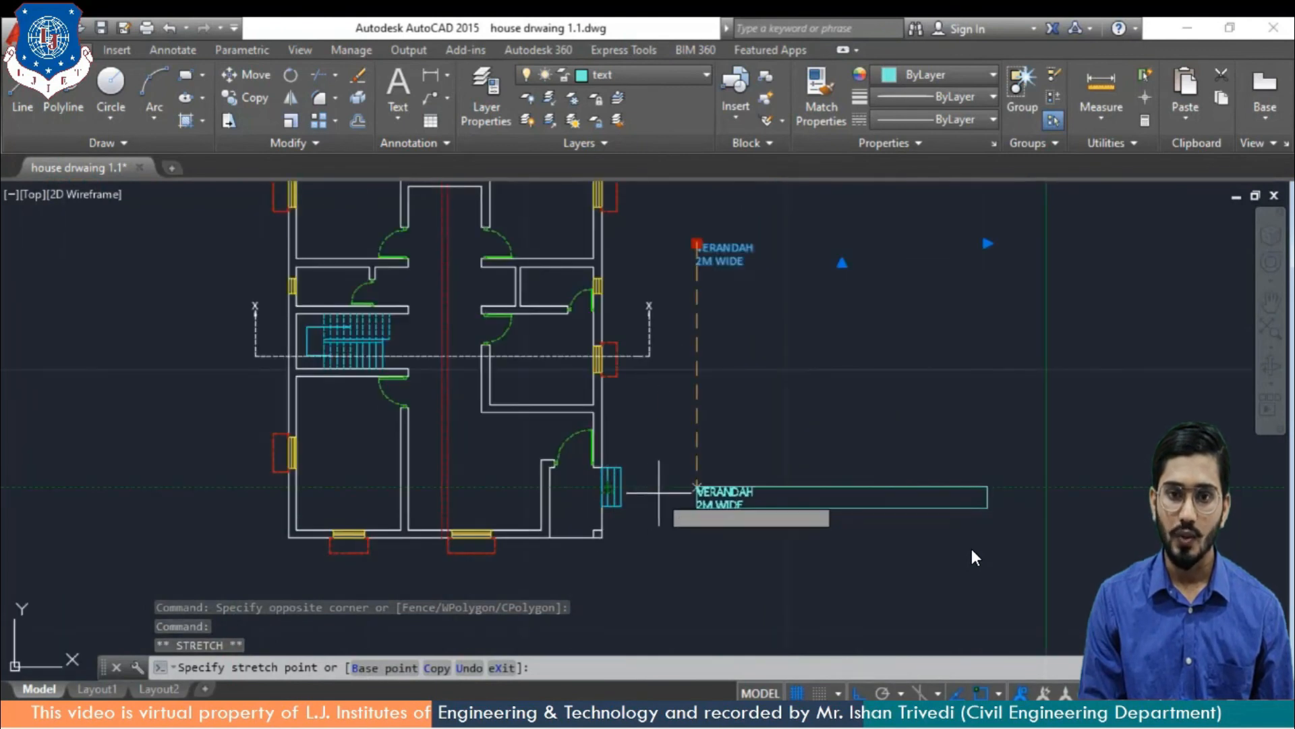
{"action": "left_click", "coordinate": [695, 490]}
{"action": "left_click", "coordinate": [696, 486]}
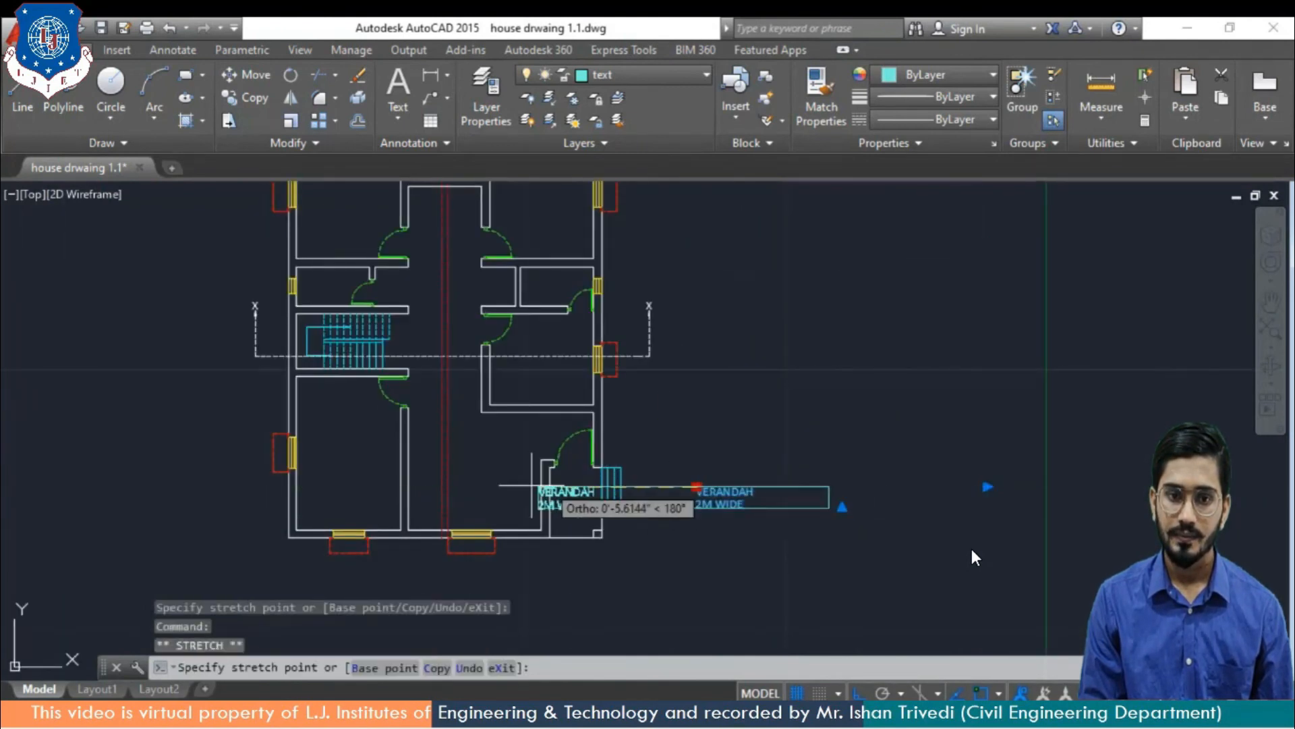
{"action": "left_click", "coordinate": [550, 486]}
{"action": "scroll", "coordinate": [573, 492], "scroll_direction": "up", "scroll_amount": 4}
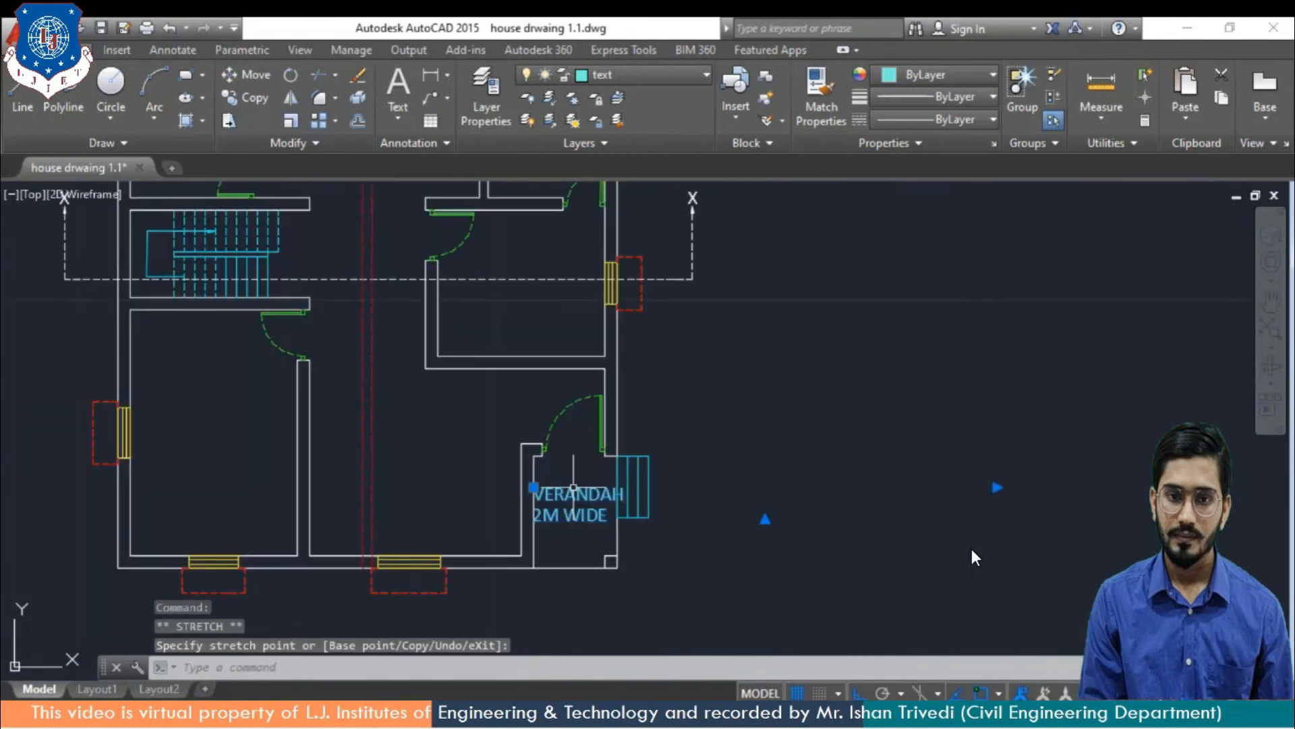
{"action": "key", "text": "Escape"}
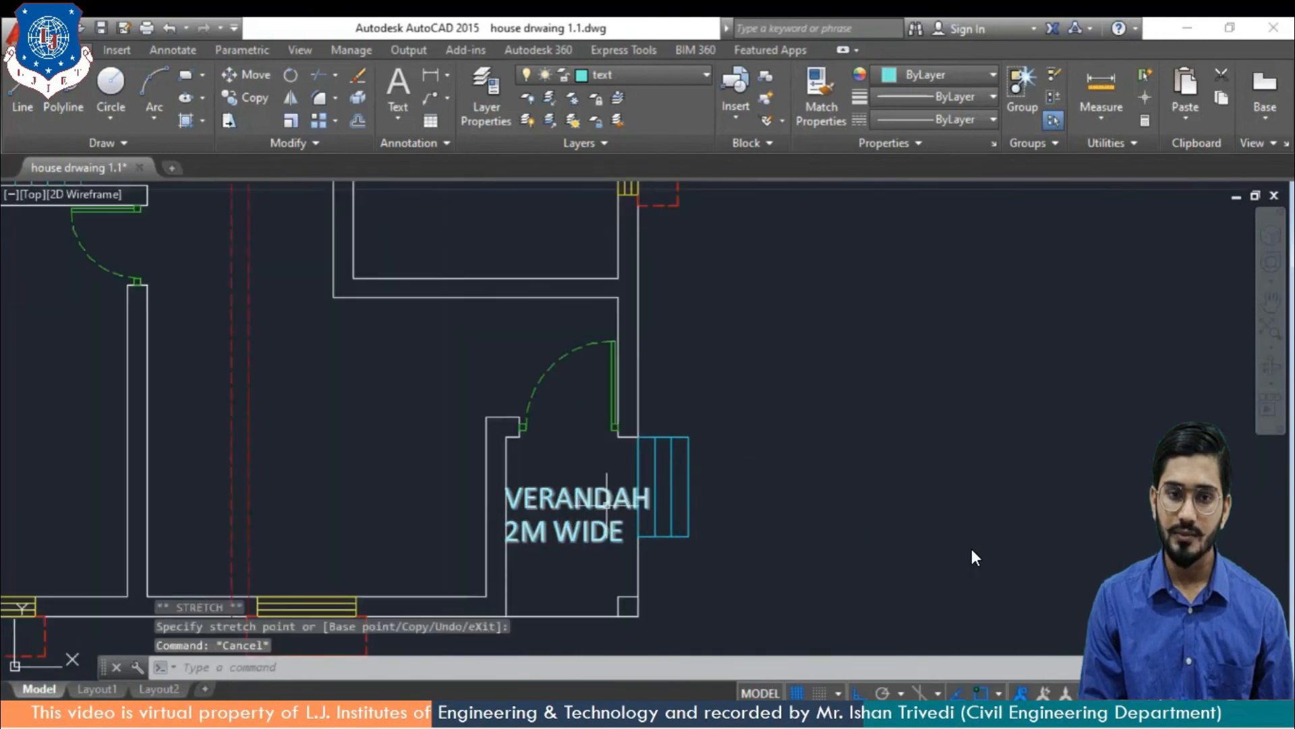
{"action": "left_click", "coordinate": [512, 500]}
{"action": "left_click", "coordinate": [505, 484]}
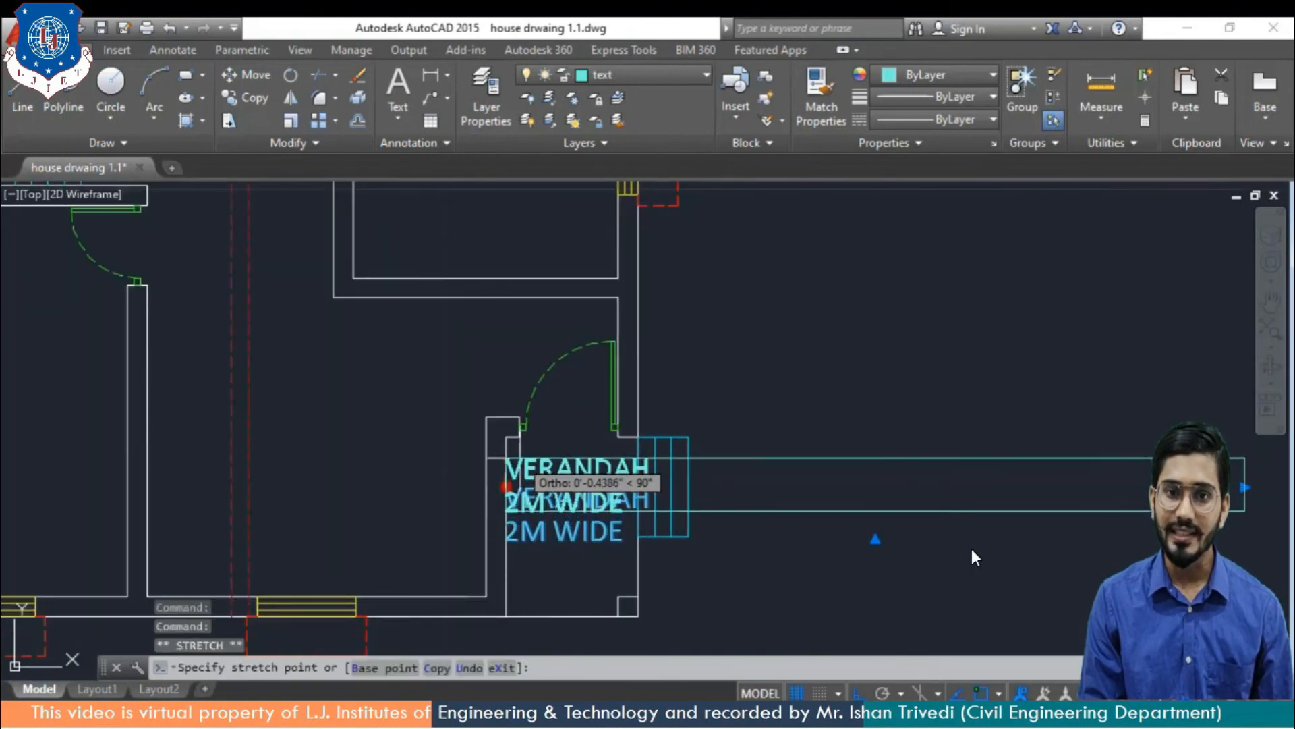
{"action": "key", "text": "Escape"}
{"action": "scroll", "coordinate": [669, 514], "scroll_direction": "down", "scroll_amount": 3}
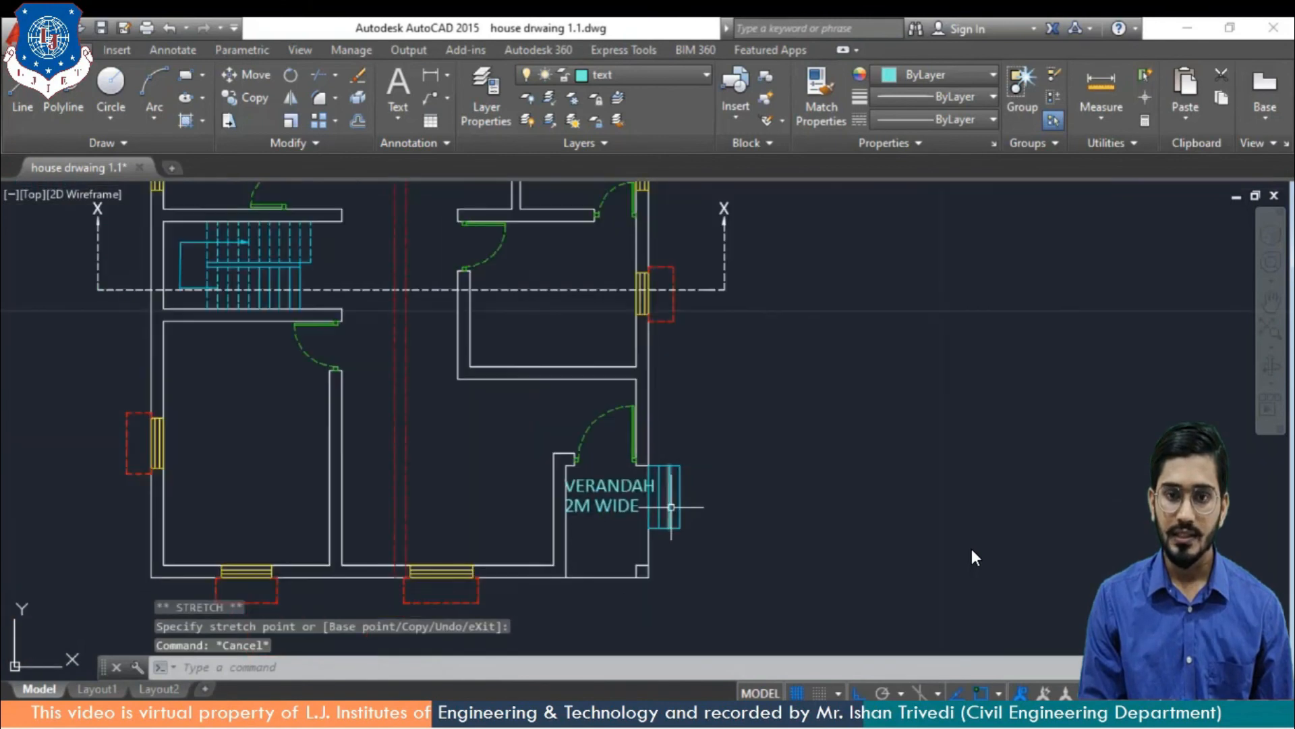
Reopen the verandah label for text editing, retype the last letter of WIDE and save the text
{"action": "scroll", "coordinate": [669, 516], "scroll_direction": "down", "scroll_amount": 3}
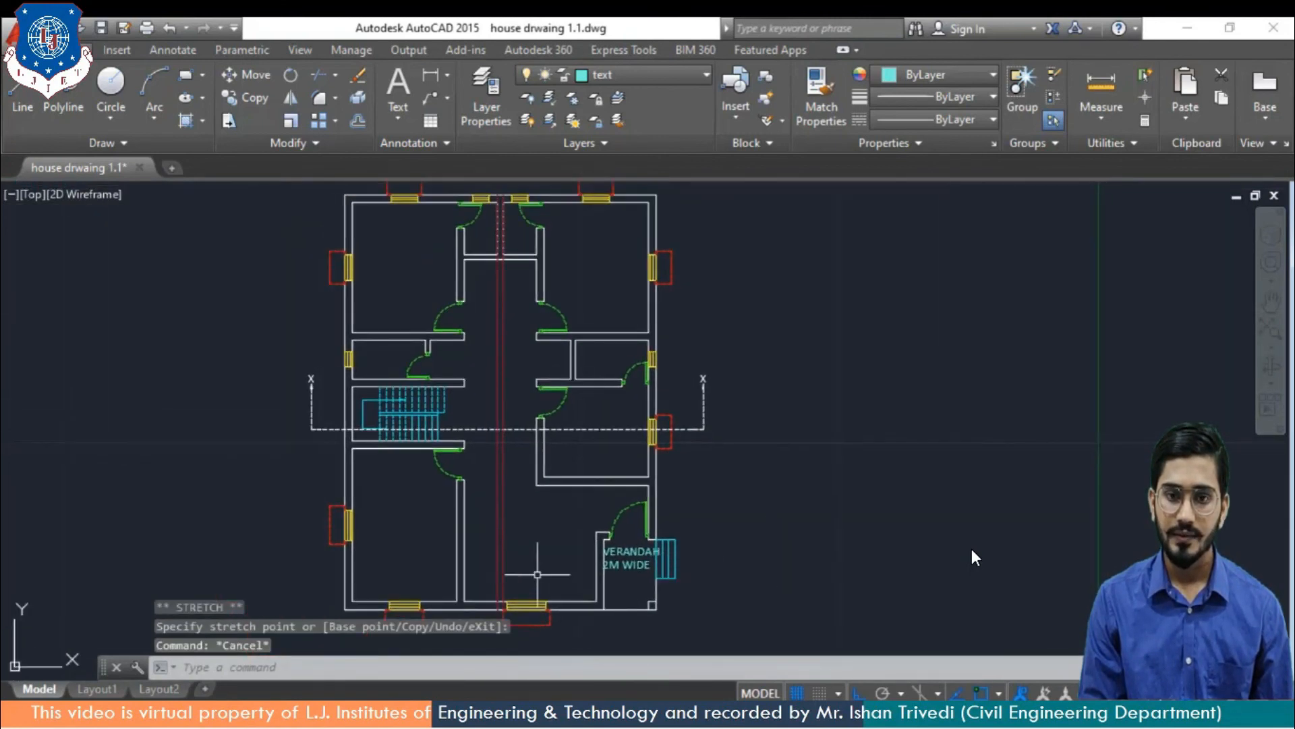
{"action": "scroll", "coordinate": [593, 559], "scroll_direction": "up", "scroll_amount": 5}
{"action": "scroll", "coordinate": [610, 561], "scroll_direction": "up", "scroll_amount": 1}
{"action": "middle_click_drag", "start_coordinate": [656, 562], "coordinate": [631, 487]}
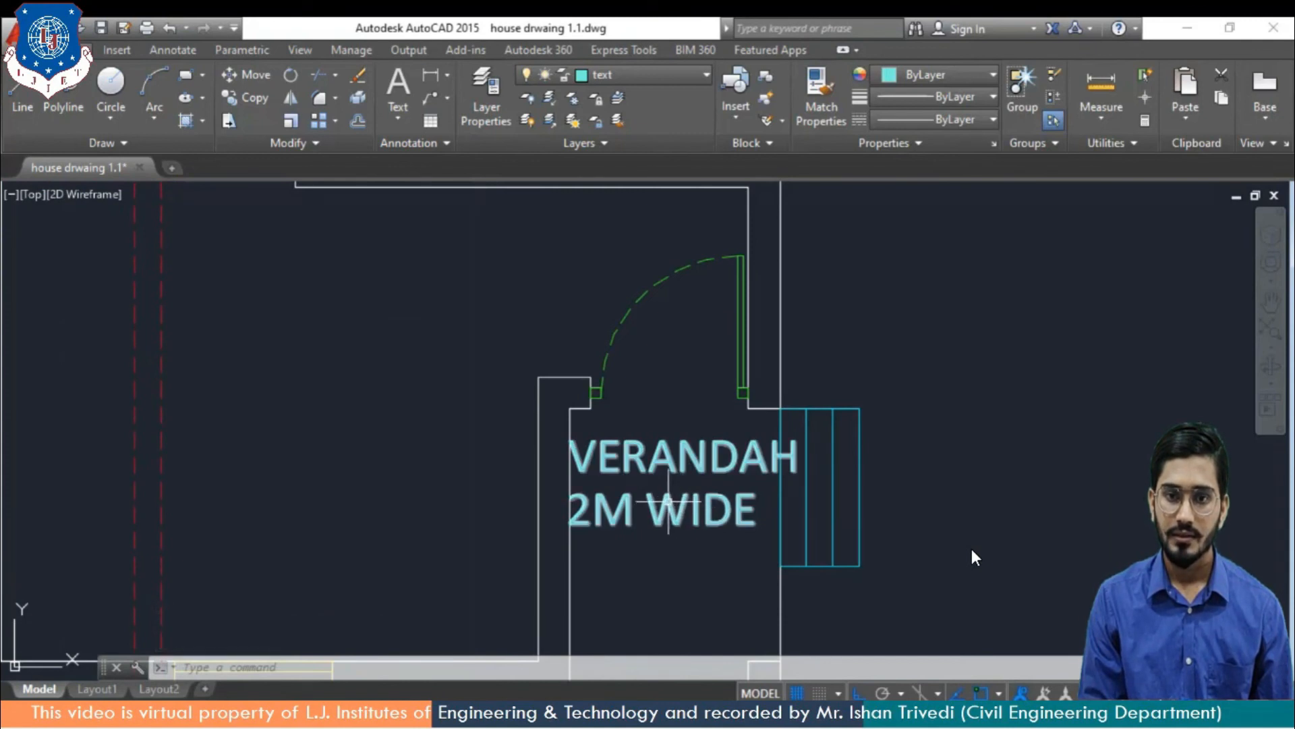
{"action": "left_click", "coordinate": [668, 501]}
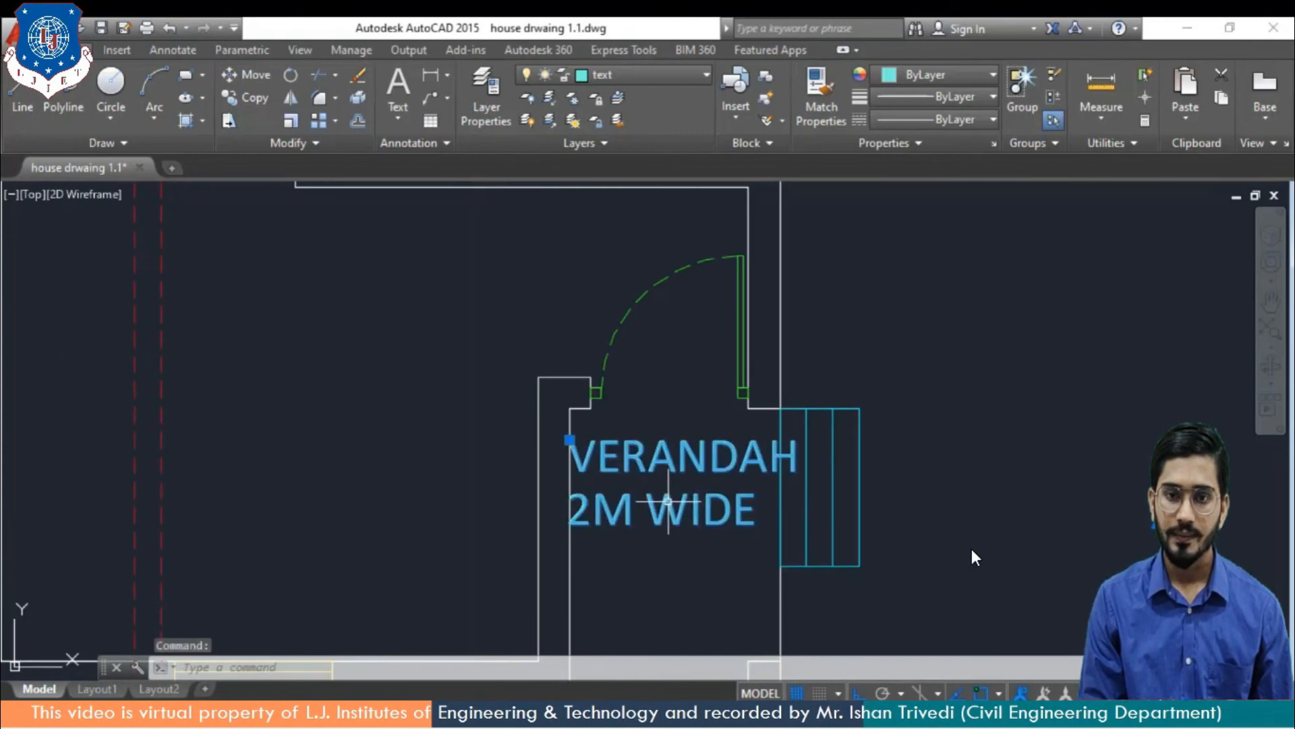
{"action": "right_click", "coordinate": [668, 501]}
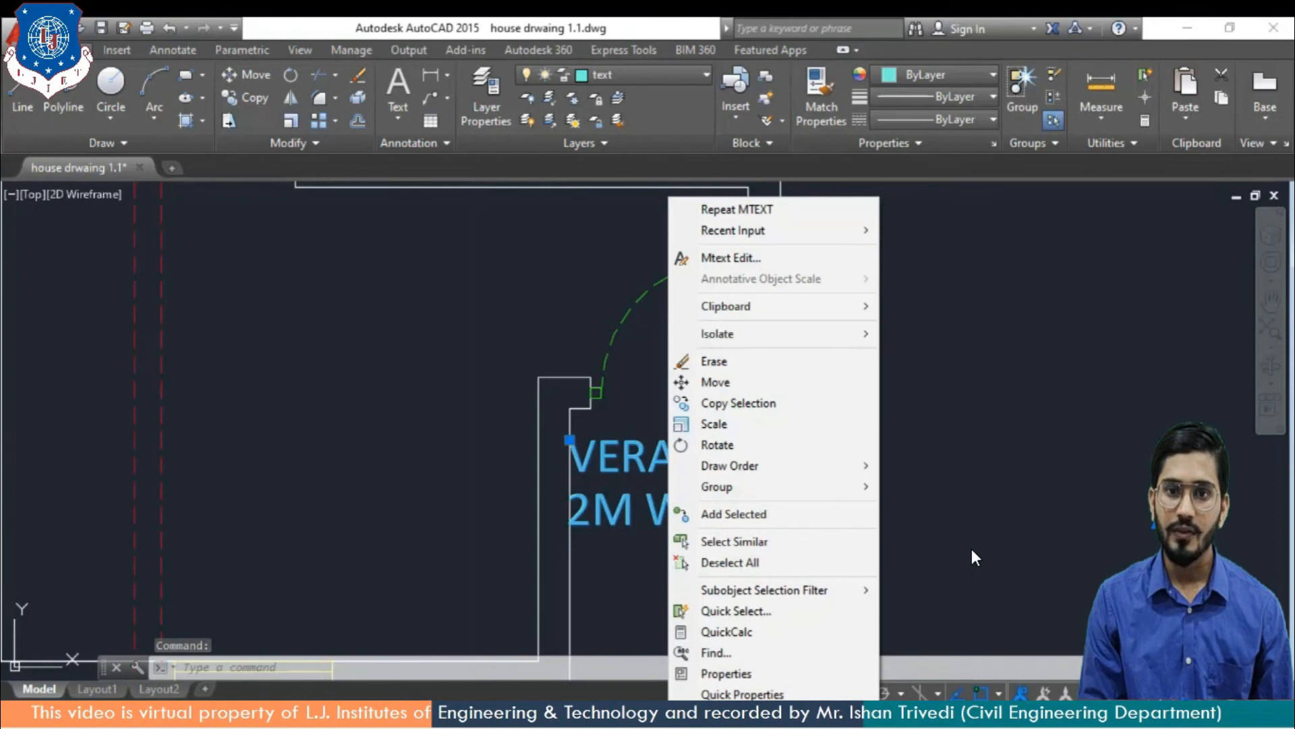
{"action": "left_click", "coordinate": [755, 260]}
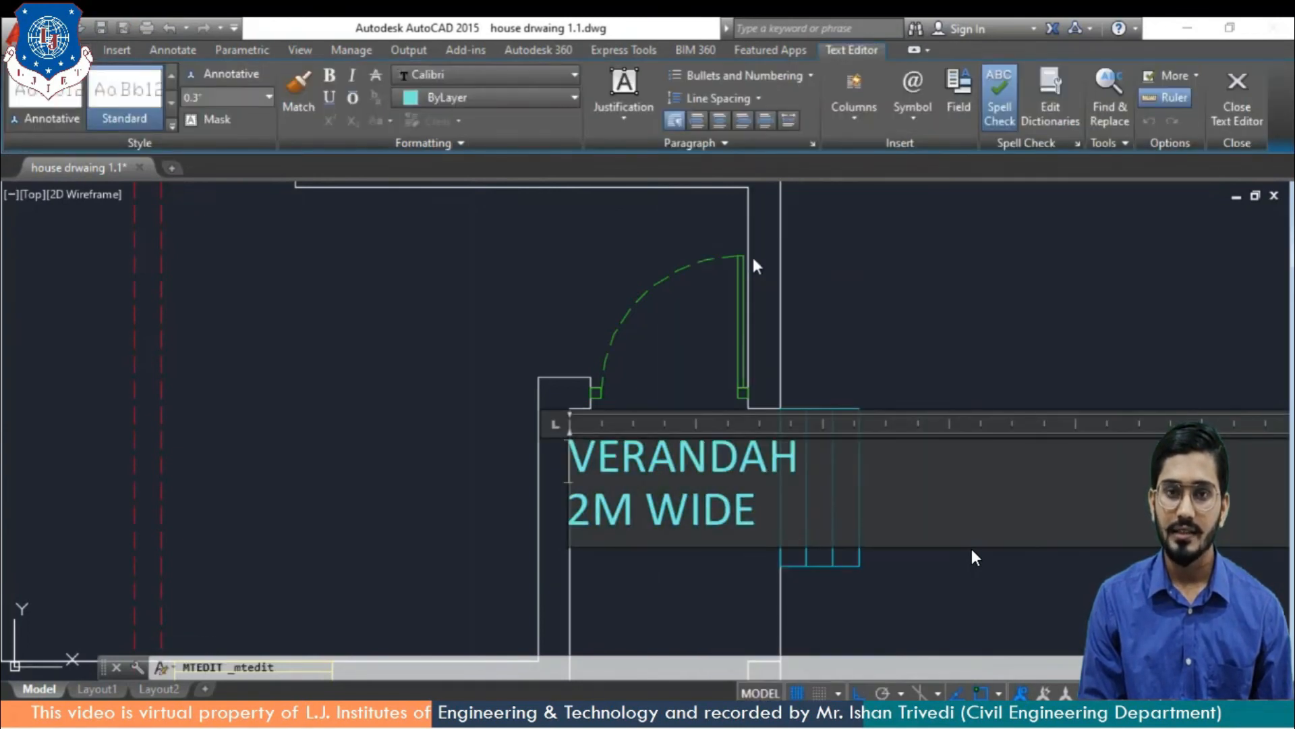
{"action": "left_click", "coordinate": [780, 518]}
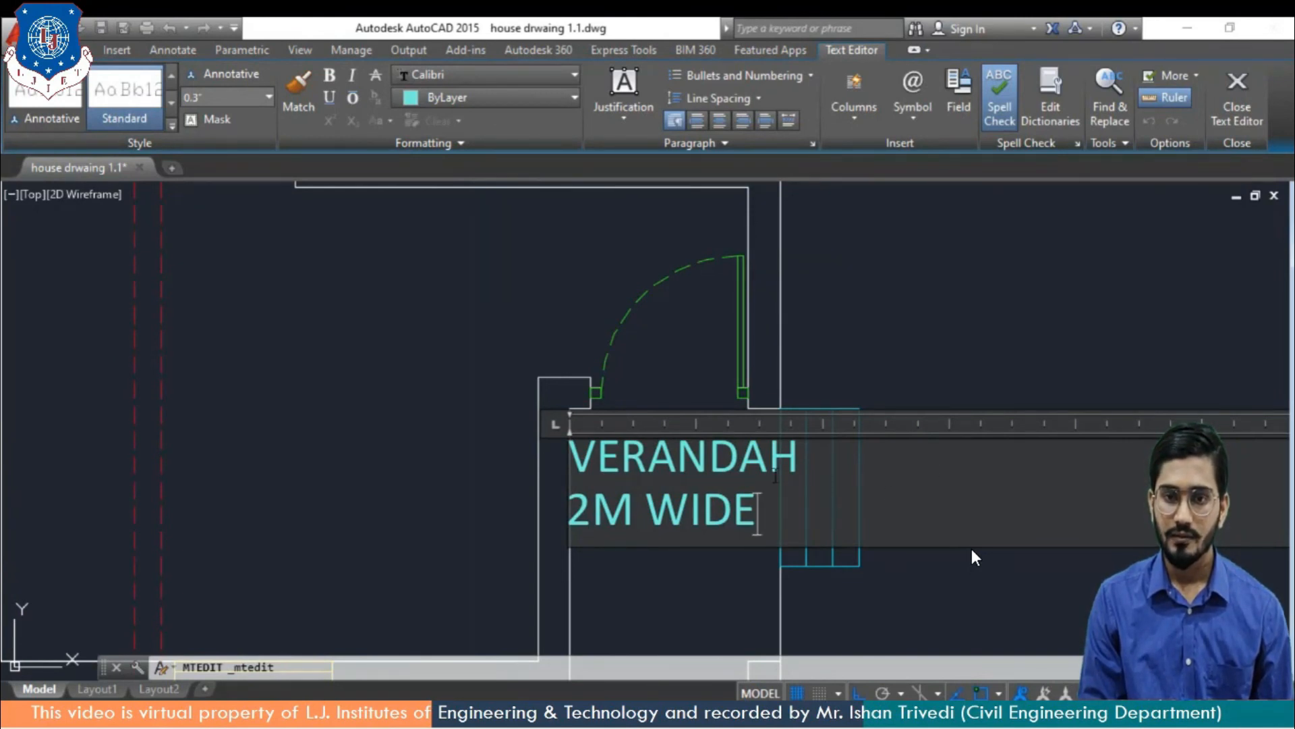
{"action": "key", "text": "BackSpace"}
{"action": "type", "text": "E"}
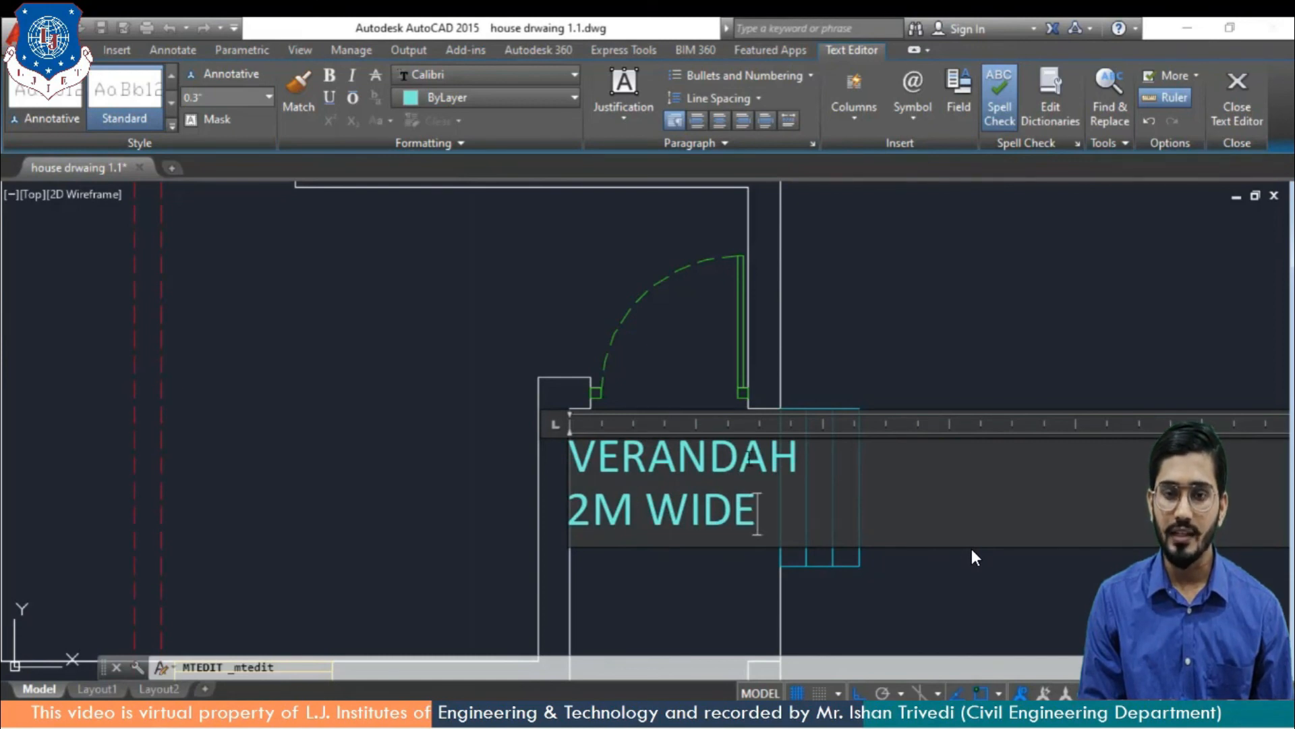
{"action": "key", "text": "Escape"}
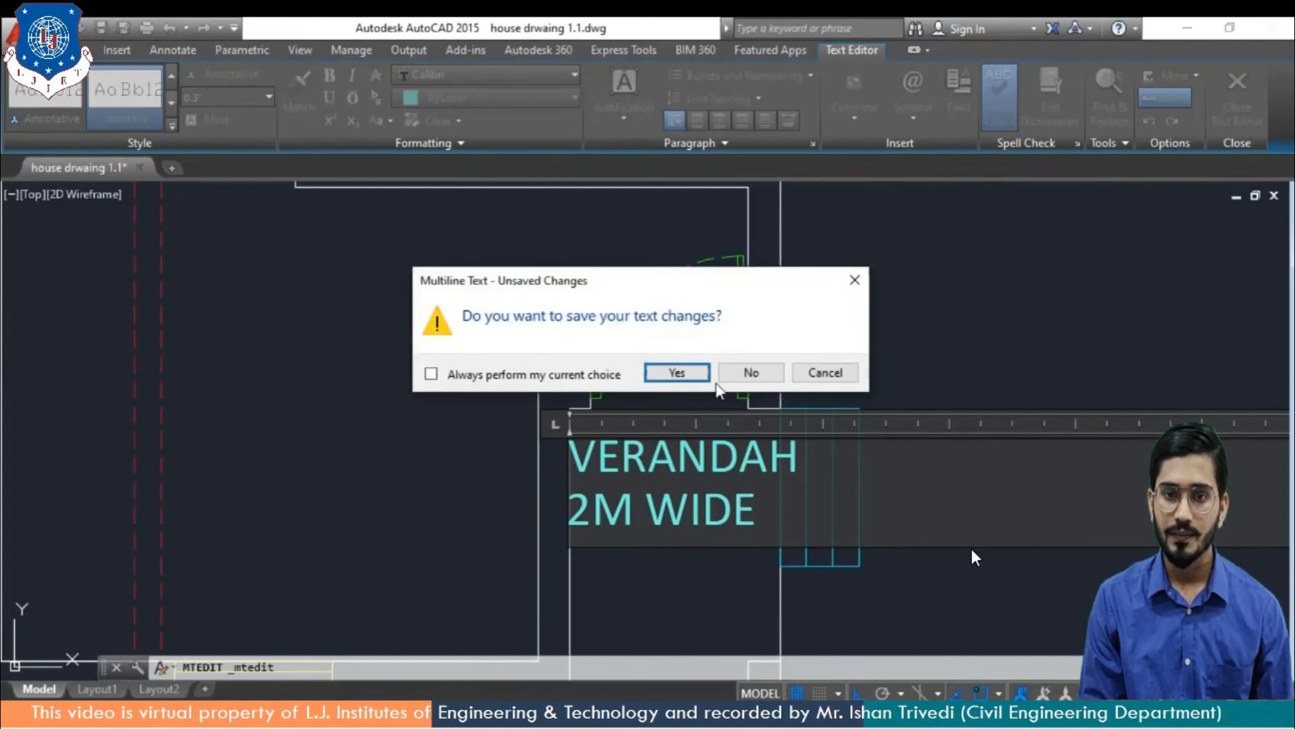
{"action": "left_click", "coordinate": [677, 372]}
Start another multiline text and define its box in the empty area outside the verandah's entrance steps
{"action": "scroll", "coordinate": [688, 396], "scroll_direction": "down", "scroll_amount": 3}
{"action": "mouse_move", "coordinate": [704, 578]}
{"action": "middle_mouse_down"}
{"action": "mouse_move", "coordinate": [714, 434]}
{"action": "mouse_move", "coordinate": [782, 521]}
{"action": "middle_mouse_up"}
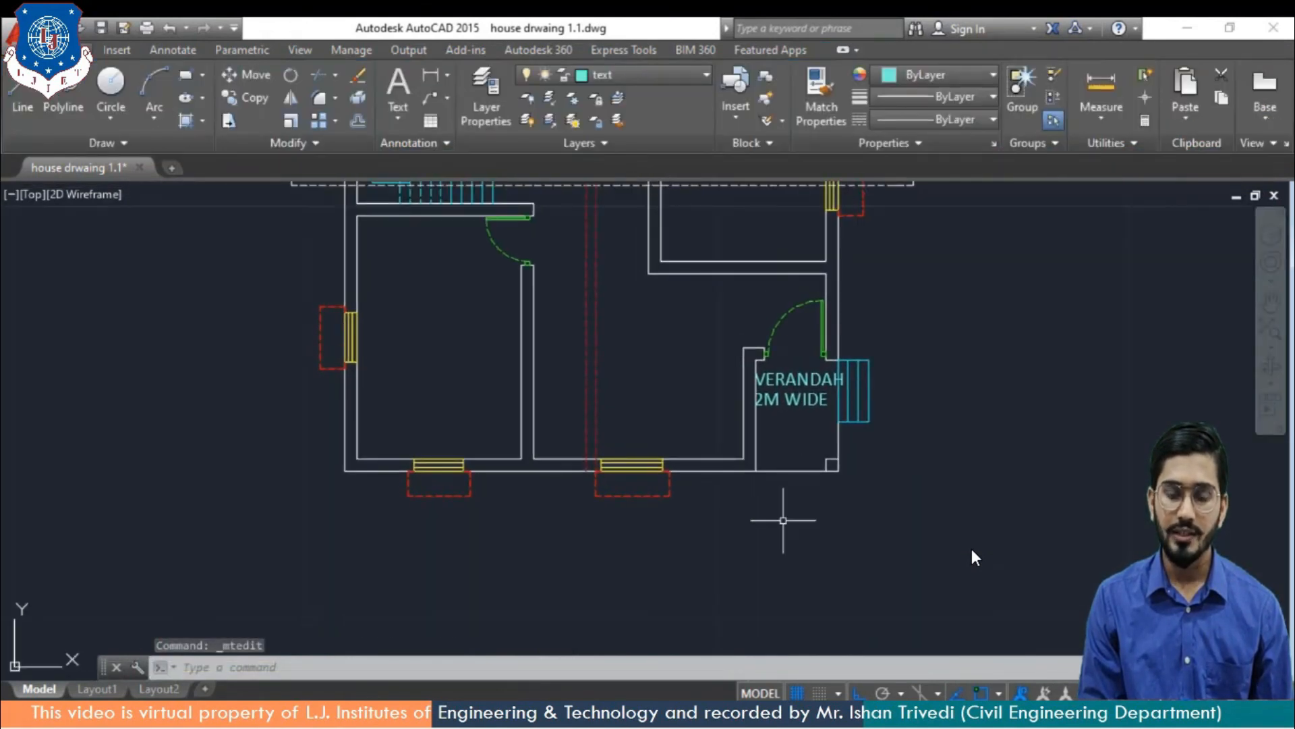
{"action": "middle_click_drag", "start_coordinate": [749, 390], "coordinate": [708, 554]}
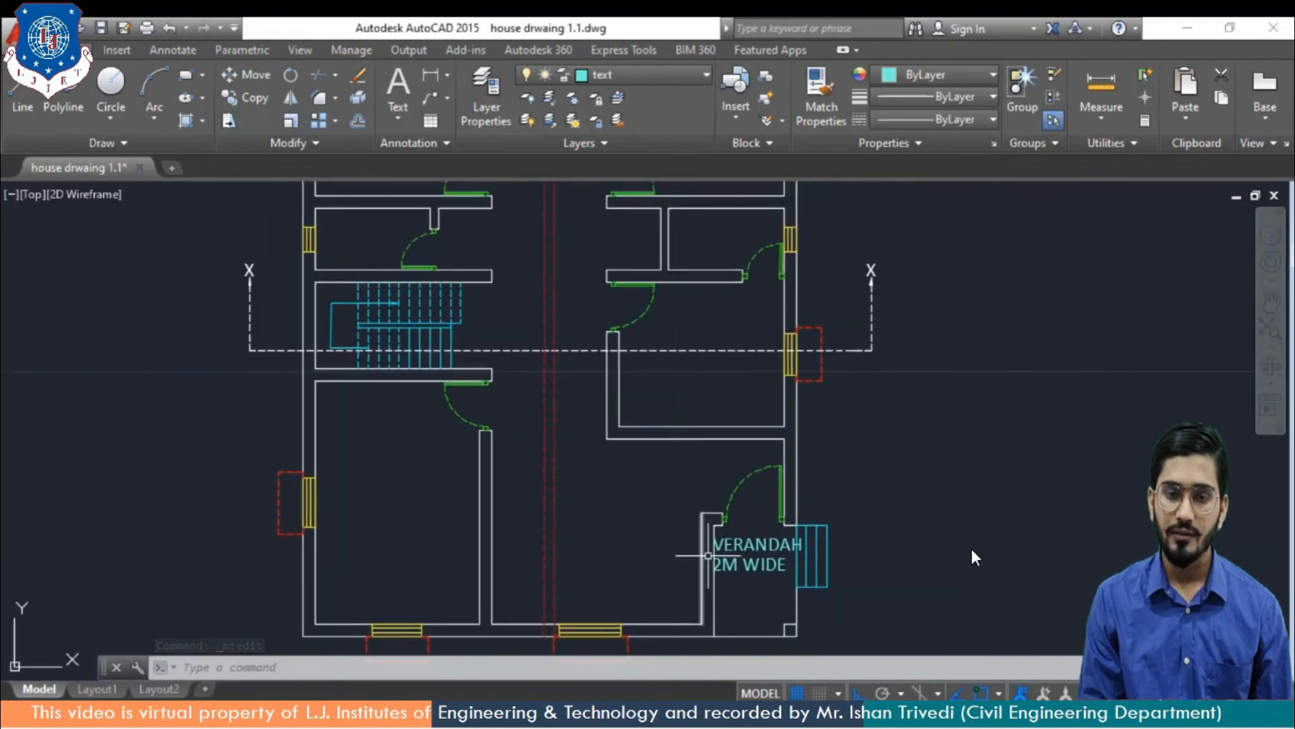
{"action": "middle_click_drag", "start_coordinate": [637, 575], "coordinate": [647, 501]}
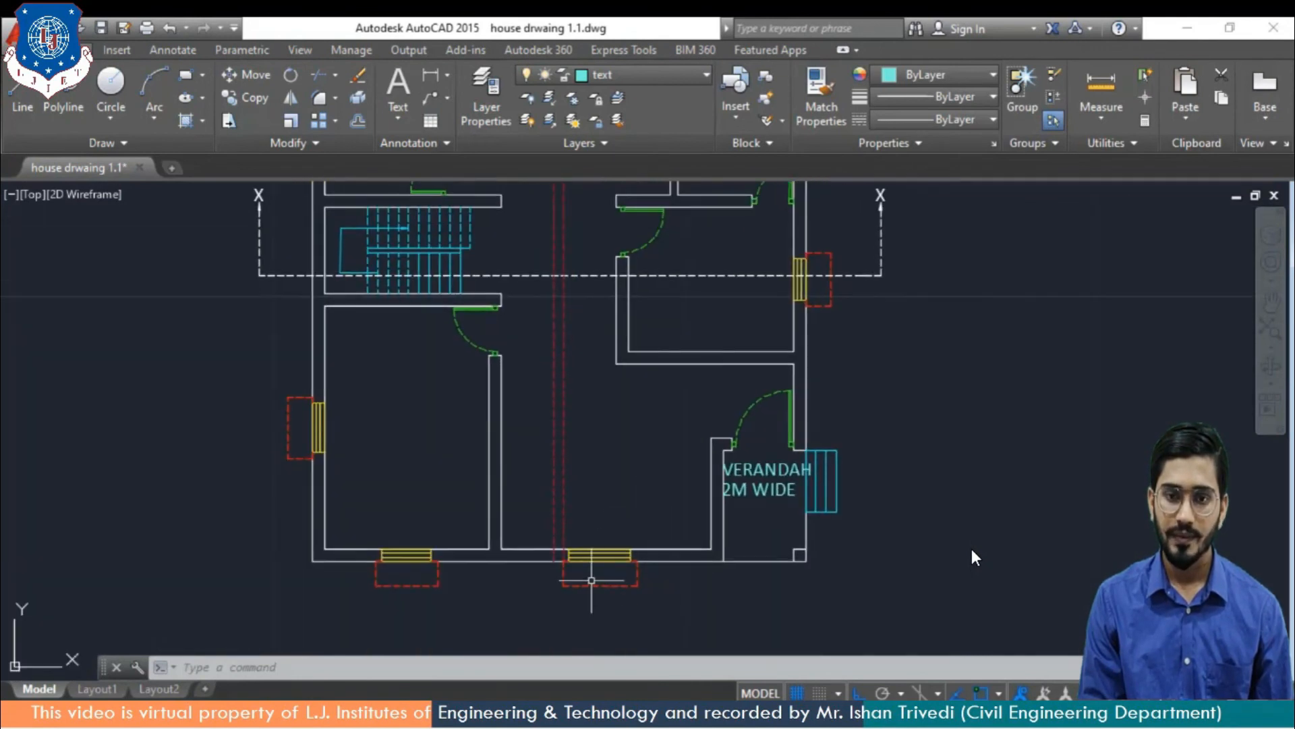
{"action": "middle_click_drag", "start_coordinate": [756, 548], "coordinate": [711, 503]}
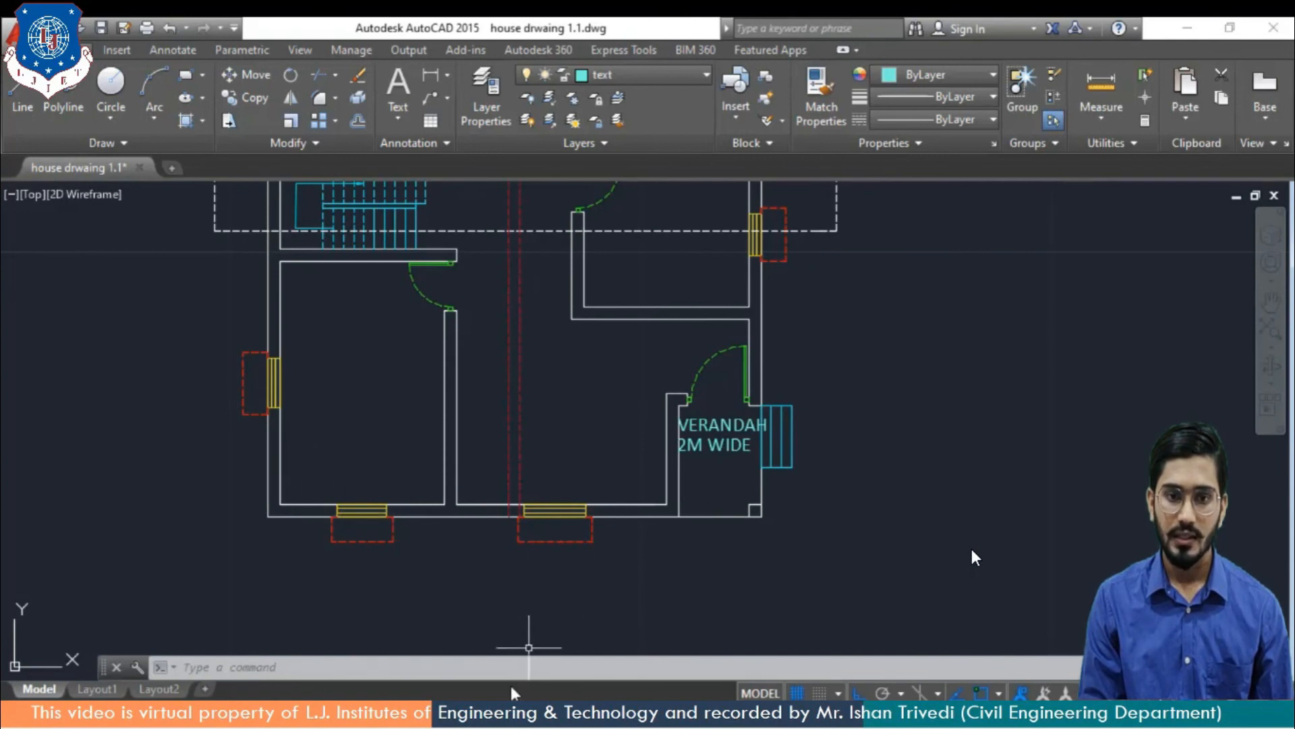
{"action": "left_click", "coordinate": [413, 122]}
{"action": "left_click", "coordinate": [432, 151]}
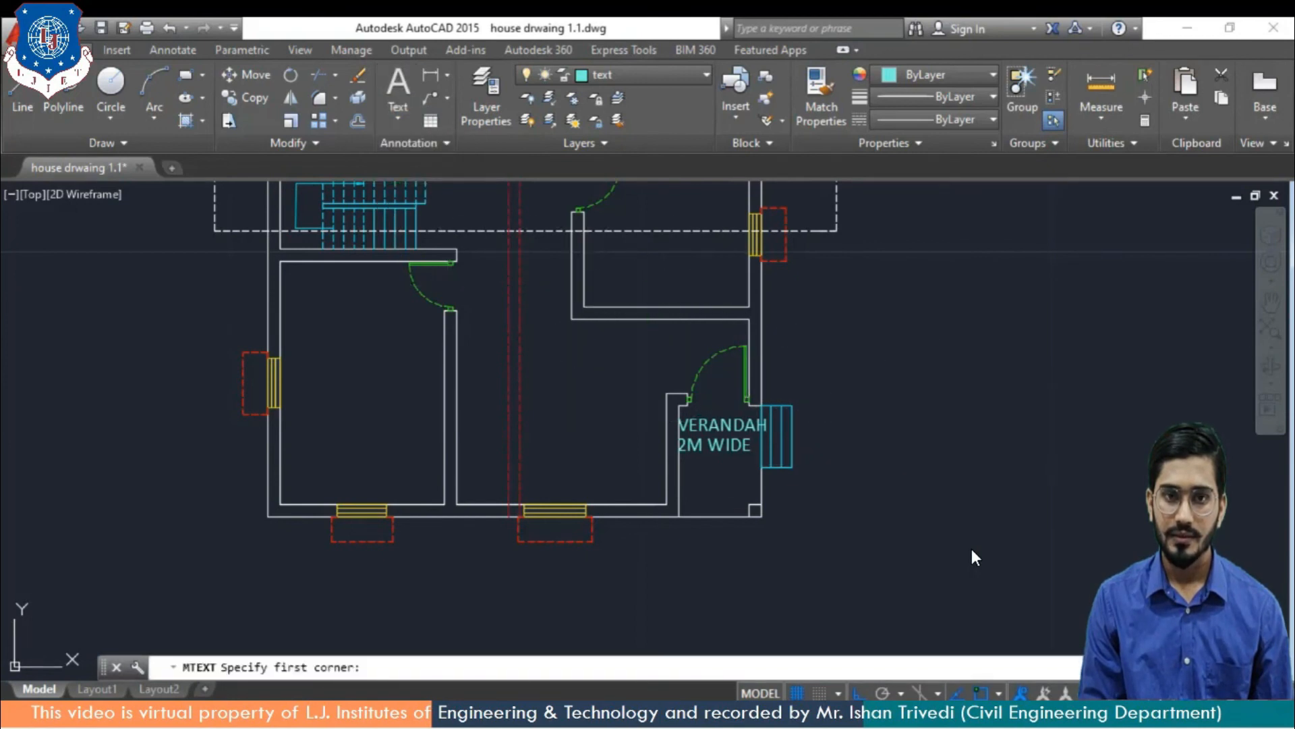
{"action": "left_click", "coordinate": [834, 341]}
{"action": "left_click", "coordinate": [948, 512]}
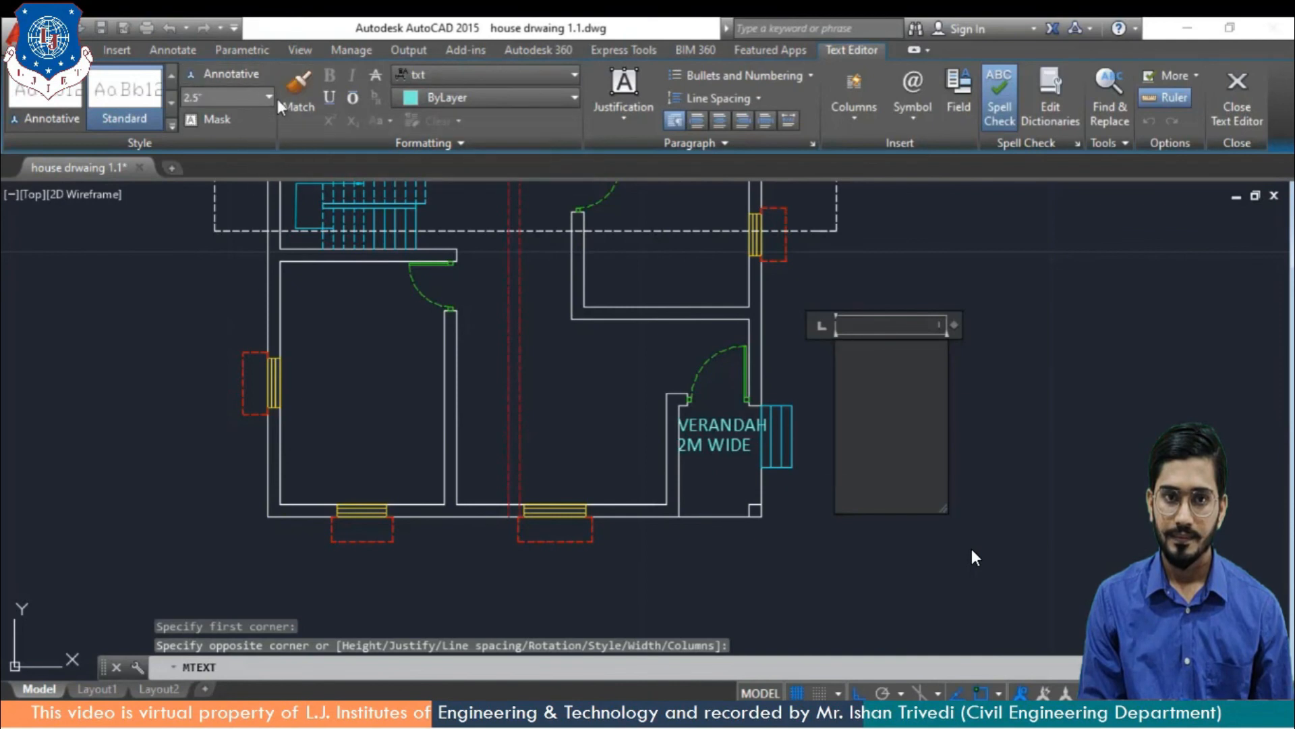
Set the text height to 0.3" and the font to Calibri, enter W2 and save the text
{"action": "left_click", "coordinate": [270, 99]}
{"action": "left_click", "coordinate": [259, 118]}
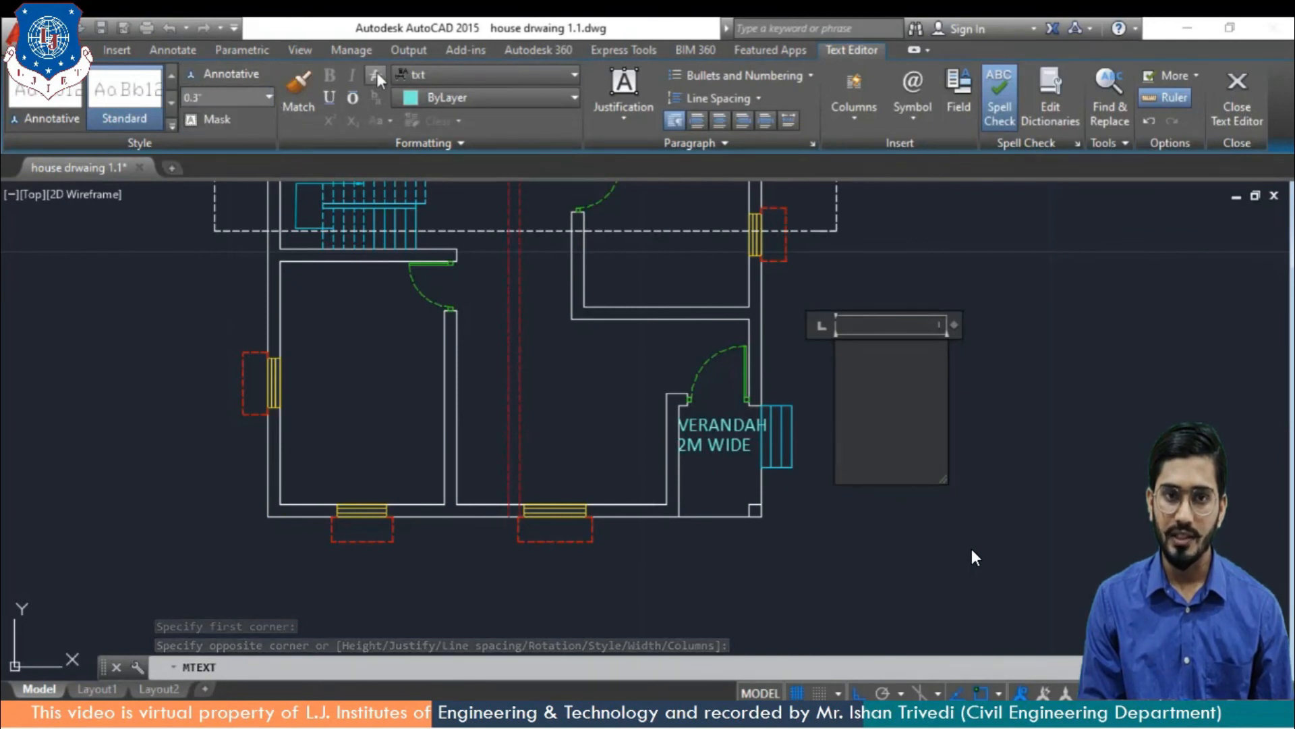
{"action": "left_click", "coordinate": [445, 75]}
{"action": "scroll", "coordinate": [465, 149], "scroll_direction": "up", "scroll_amount": 15}
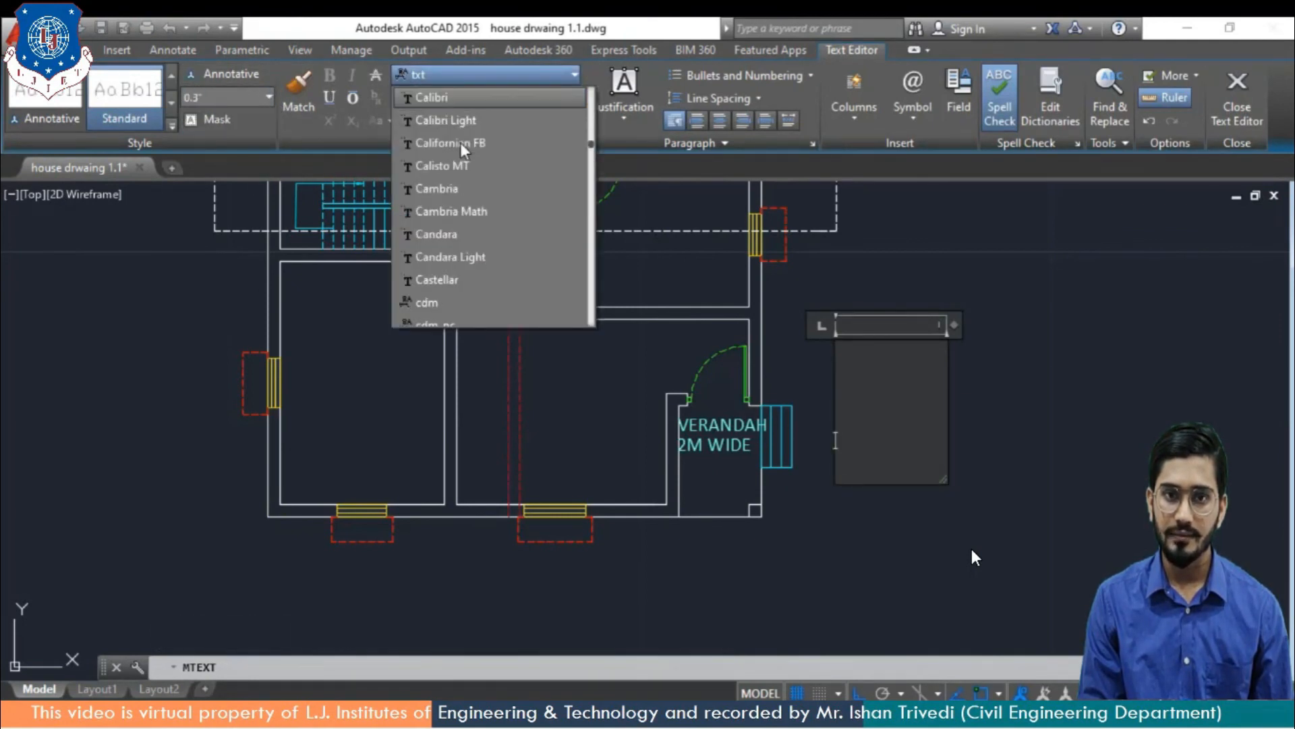
{"action": "left_click", "coordinate": [468, 99]}
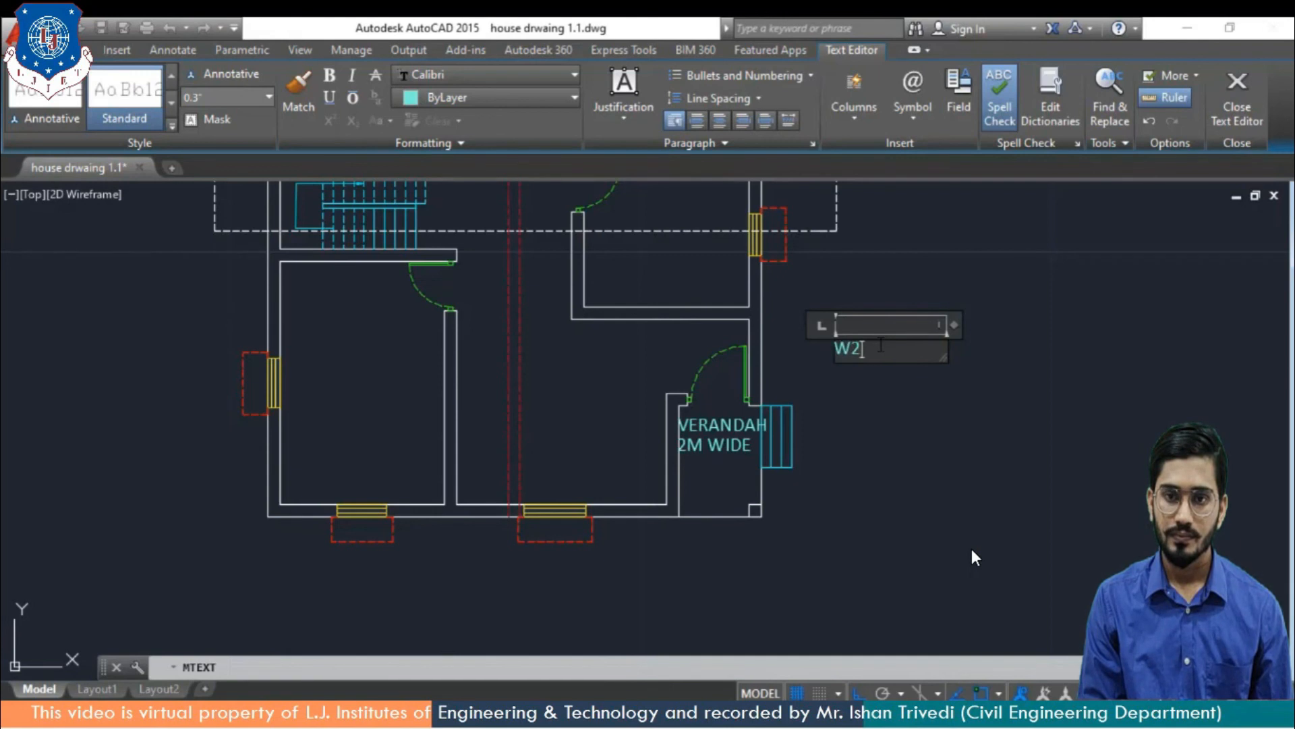
{"action": "key", "text": "Escape"}
{"action": "key", "text": "Return"}
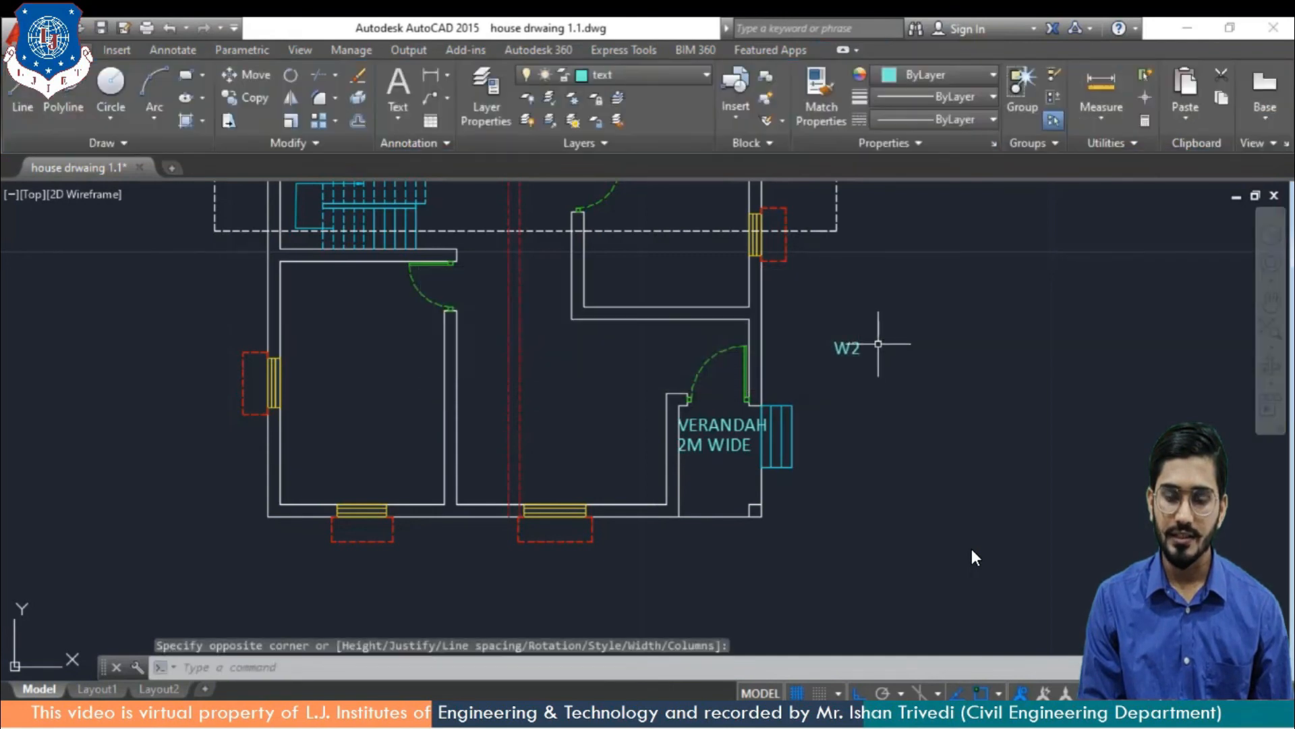
Copy the W2 tag straight across the plan, placing one copy inside the lower-left room and one at that room's outer left wall
{"action": "type", "text": "dopy"}
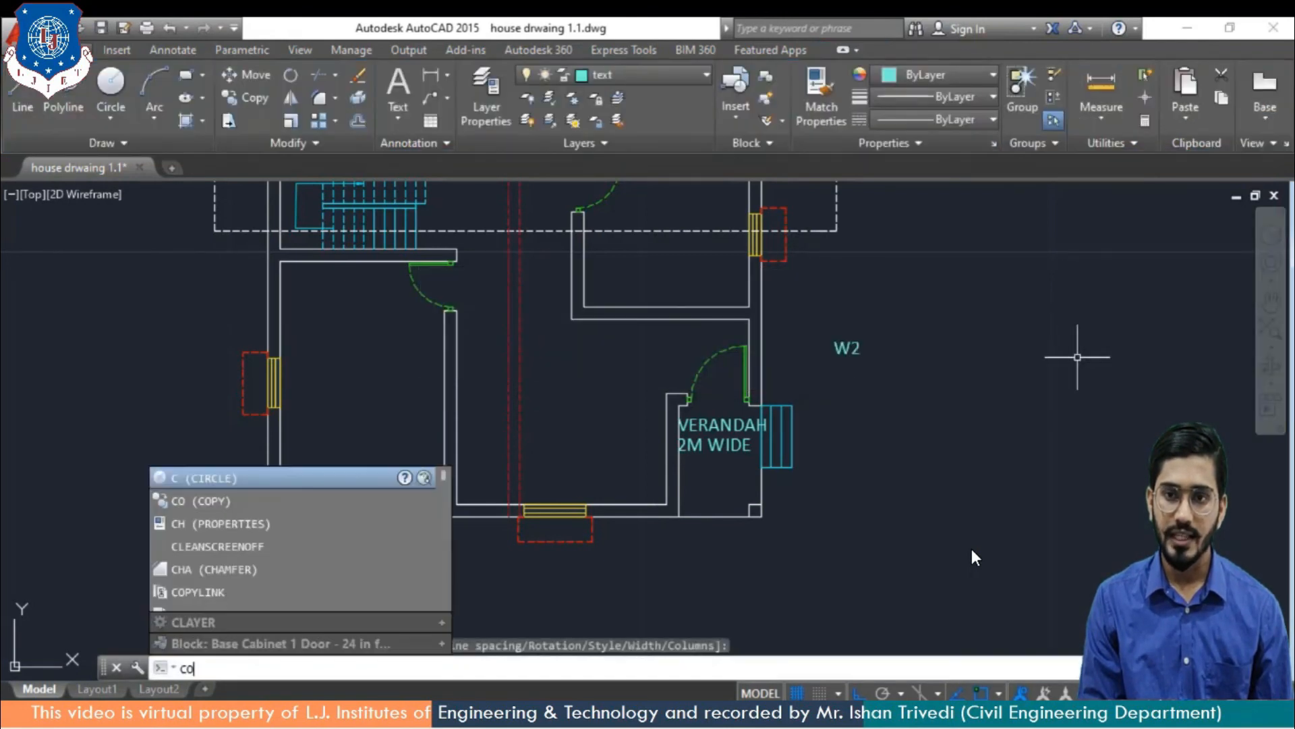
{"action": "key", "text": "Return"}
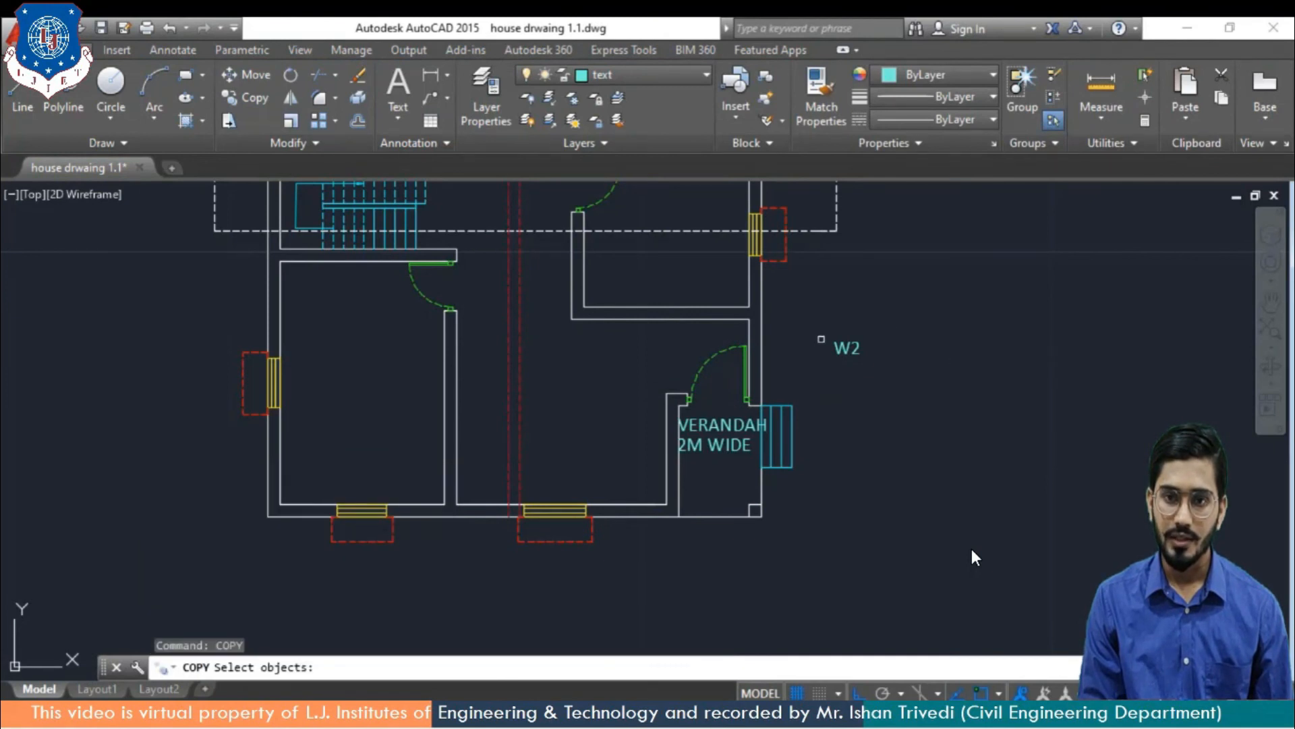
{"action": "left_click", "coordinate": [843, 348]}
{"action": "key", "text": "Return"}
{"action": "left_click", "coordinate": [839, 348]}
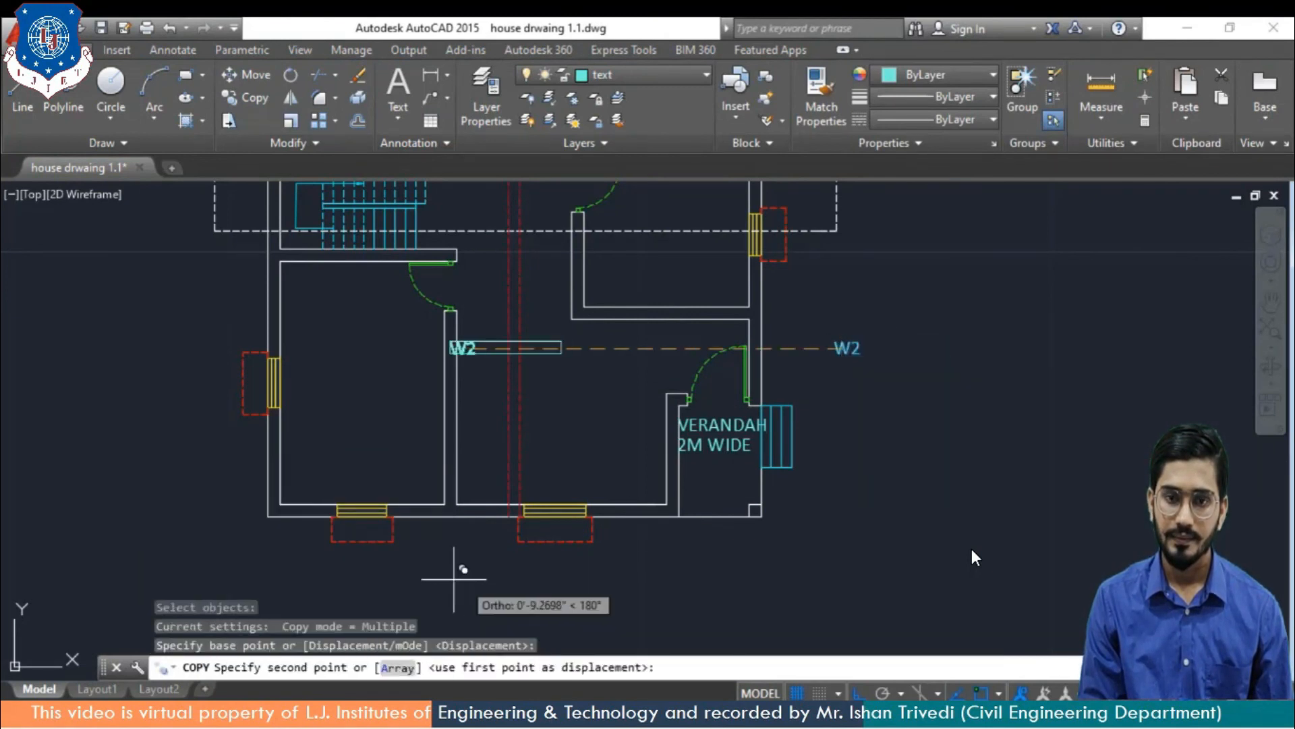
{"action": "left_click", "coordinate": [364, 525]}
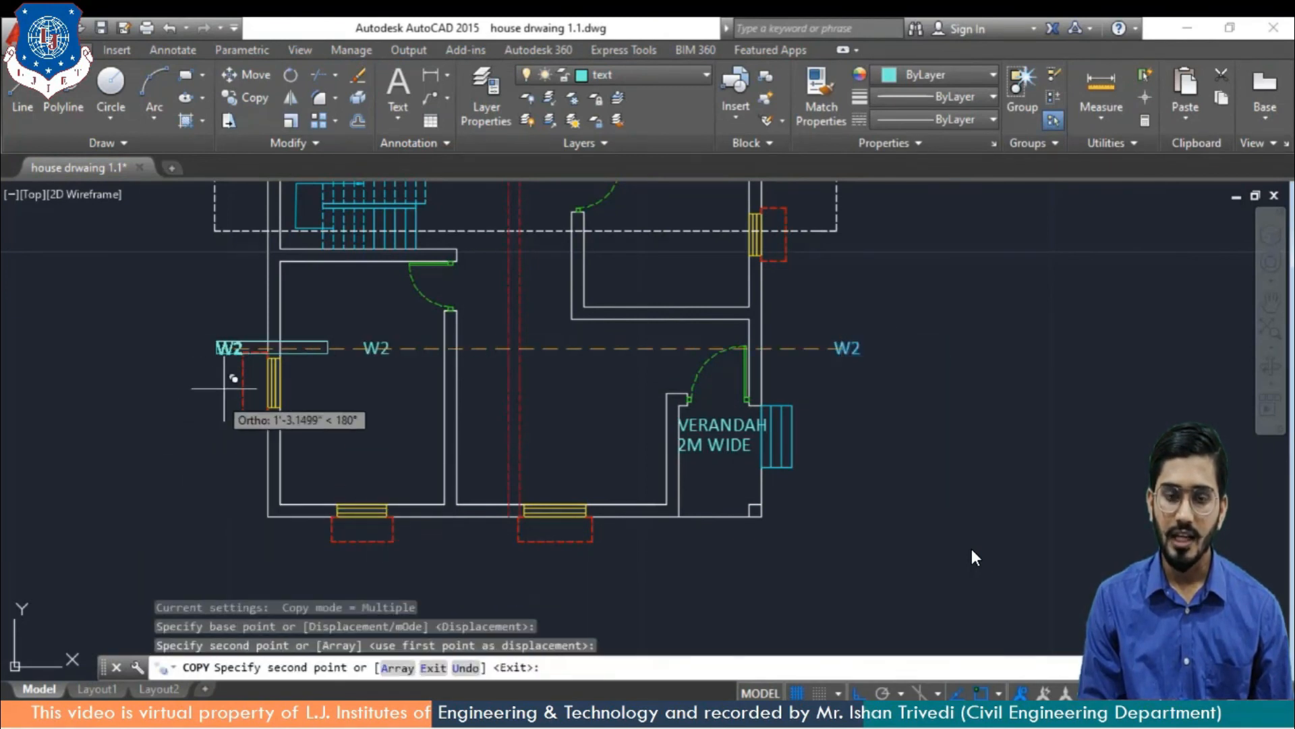
{"action": "left_click", "coordinate": [250, 361]}
{"action": "key", "text": "Return"}
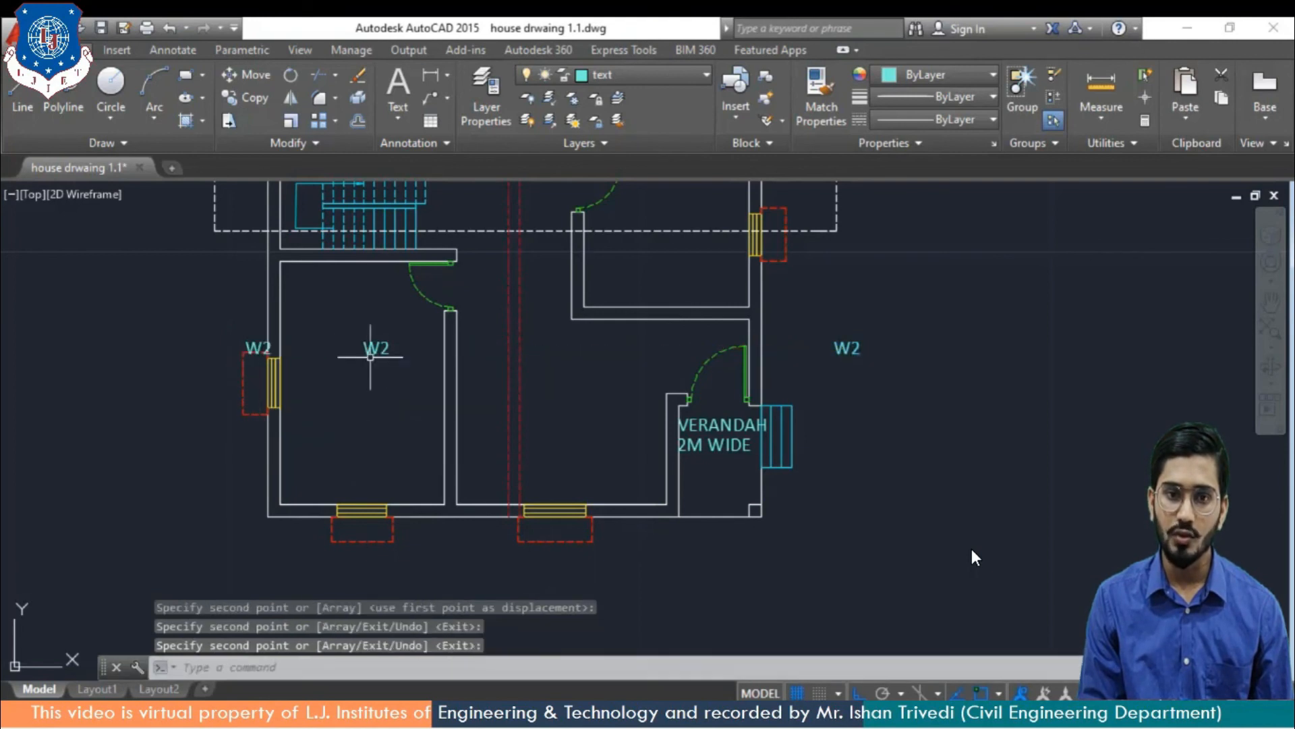
Move the W2 copy inside the lower-left room straight down to the window in that room's bottom wall
{"action": "left_click", "coordinate": [373, 348]}
{"action": "left_click", "coordinate": [363, 342]}
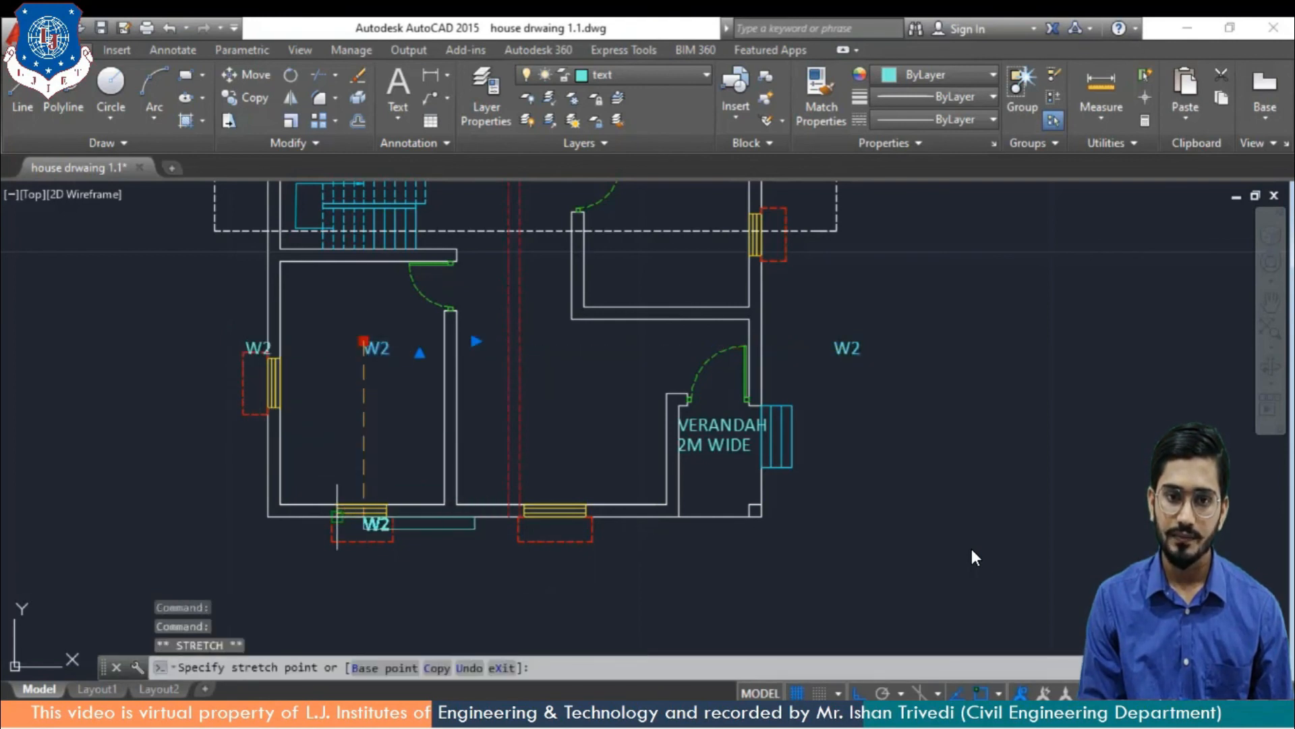
{"action": "left_click", "coordinate": [363, 526]}
Shift the bottom window's W2 tag slightly left by its insertion point to centre it within the red dashed outline
{"action": "scroll", "coordinate": [402, 512], "scroll_direction": "up", "scroll_amount": 4}
{"action": "double_click", "coordinate": [262, 563]}
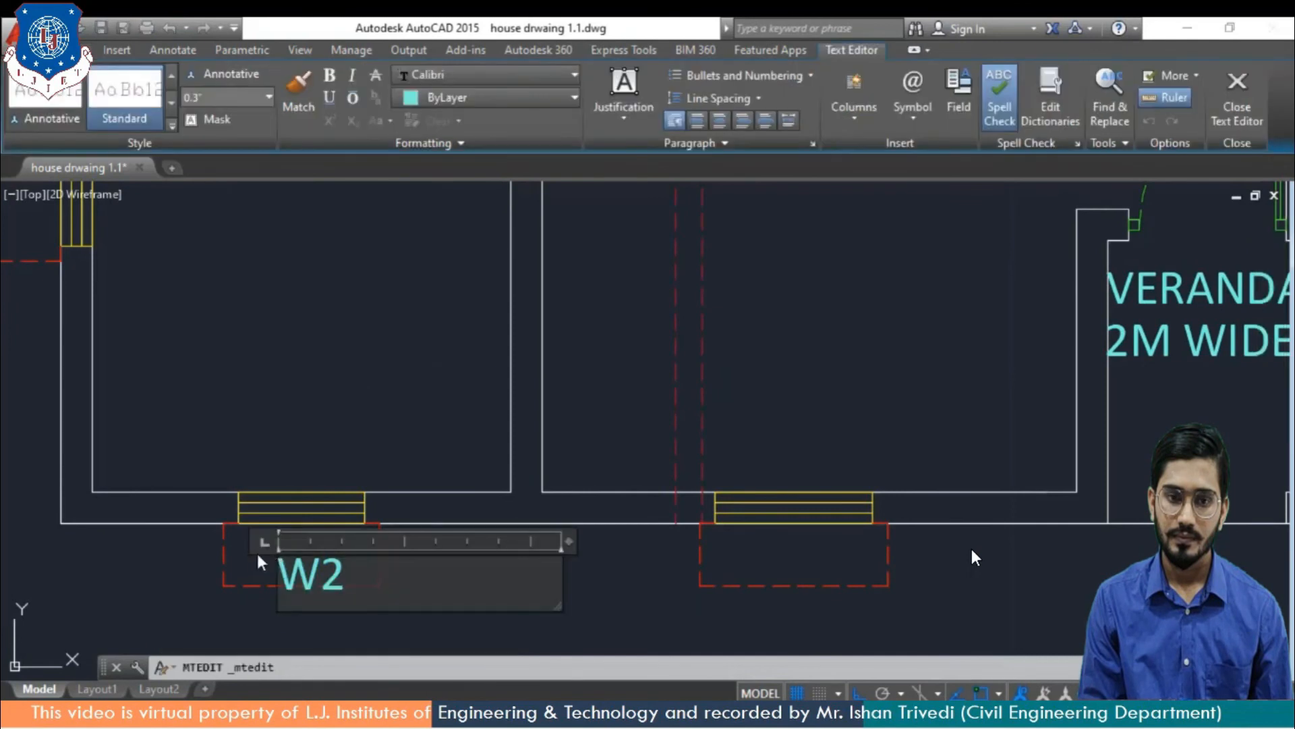
{"action": "left_click", "coordinate": [259, 560]}
{"action": "left_click", "coordinate": [290, 562]}
{"action": "left_click", "coordinate": [276, 566]}
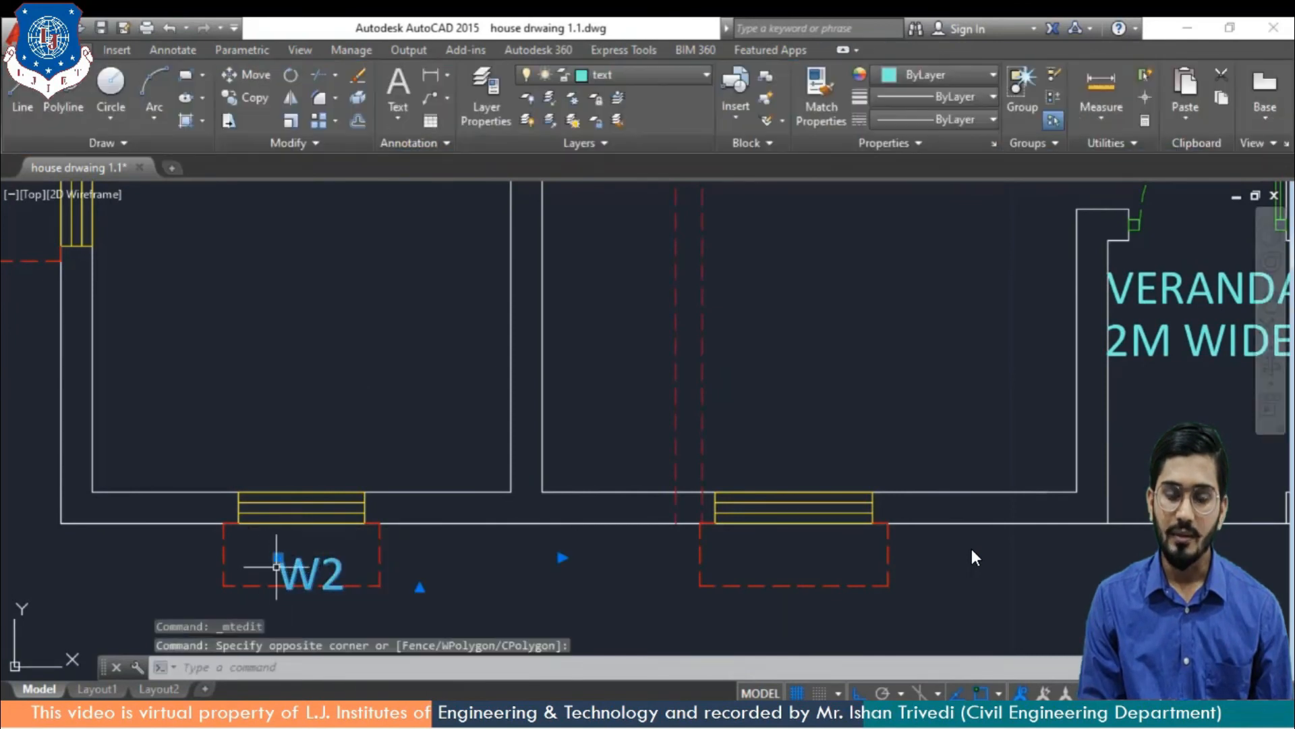
{"action": "left_click", "coordinate": [276, 567]}
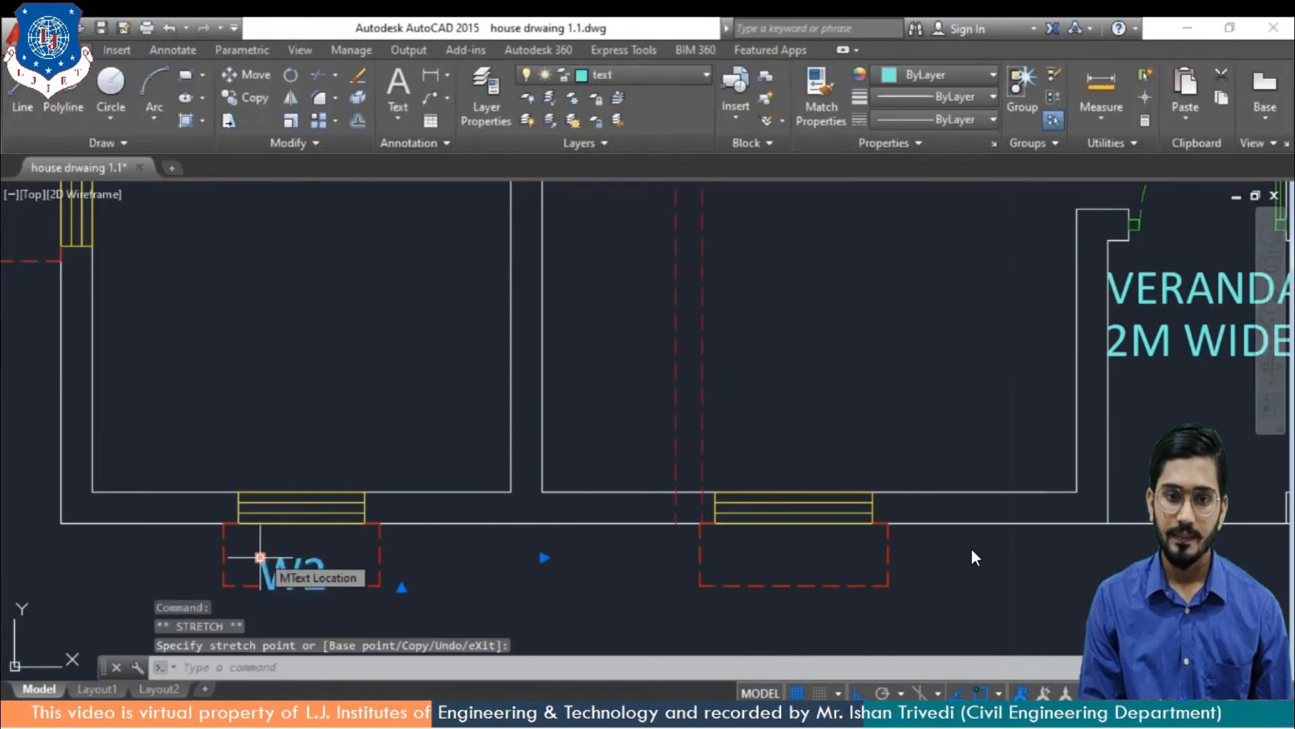
{"action": "left_click", "coordinate": [263, 558]}
{"action": "key", "text": "Escape"}
Move the W2 tag at the left wall by its insertion point straight down into the side window's red dashed outline
{"action": "scroll", "coordinate": [276, 540], "scroll_direction": "down", "scroll_amount": 5}
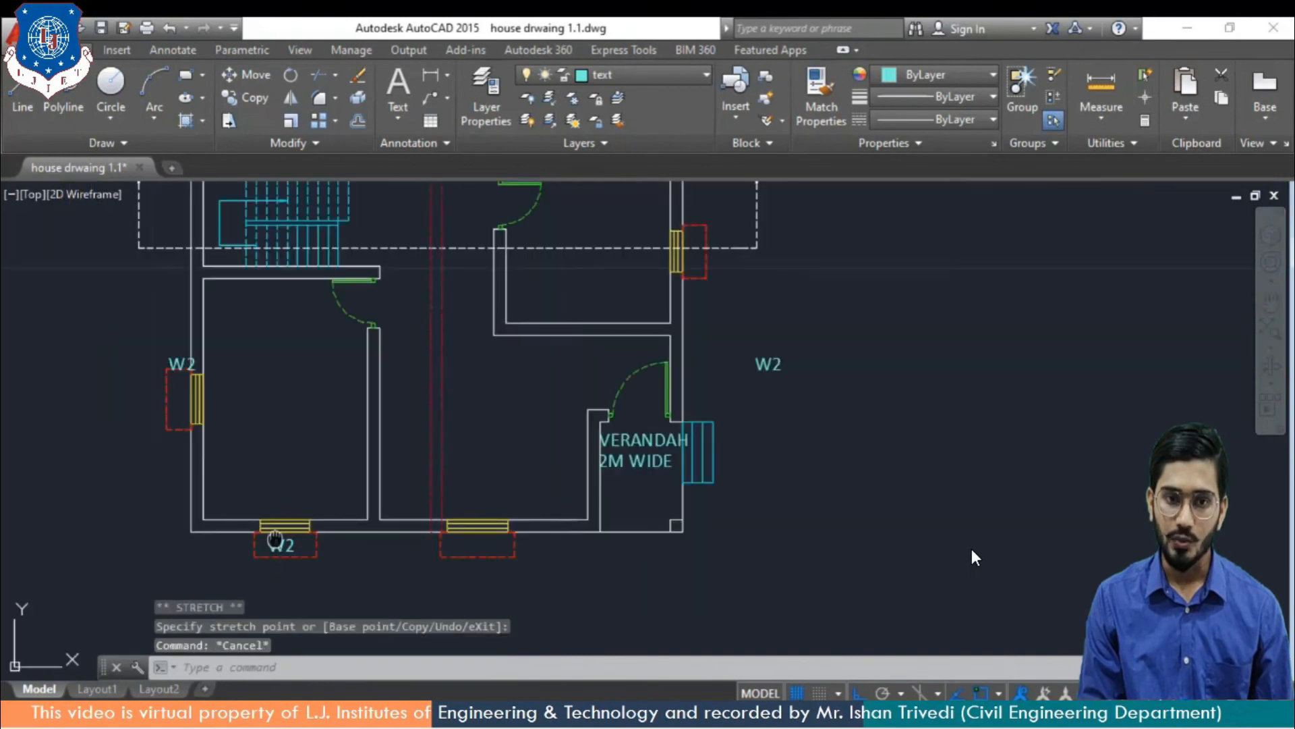
{"action": "scroll", "coordinate": [303, 364], "scroll_direction": "up", "scroll_amount": 3}
{"action": "left_click", "coordinate": [330, 361]}
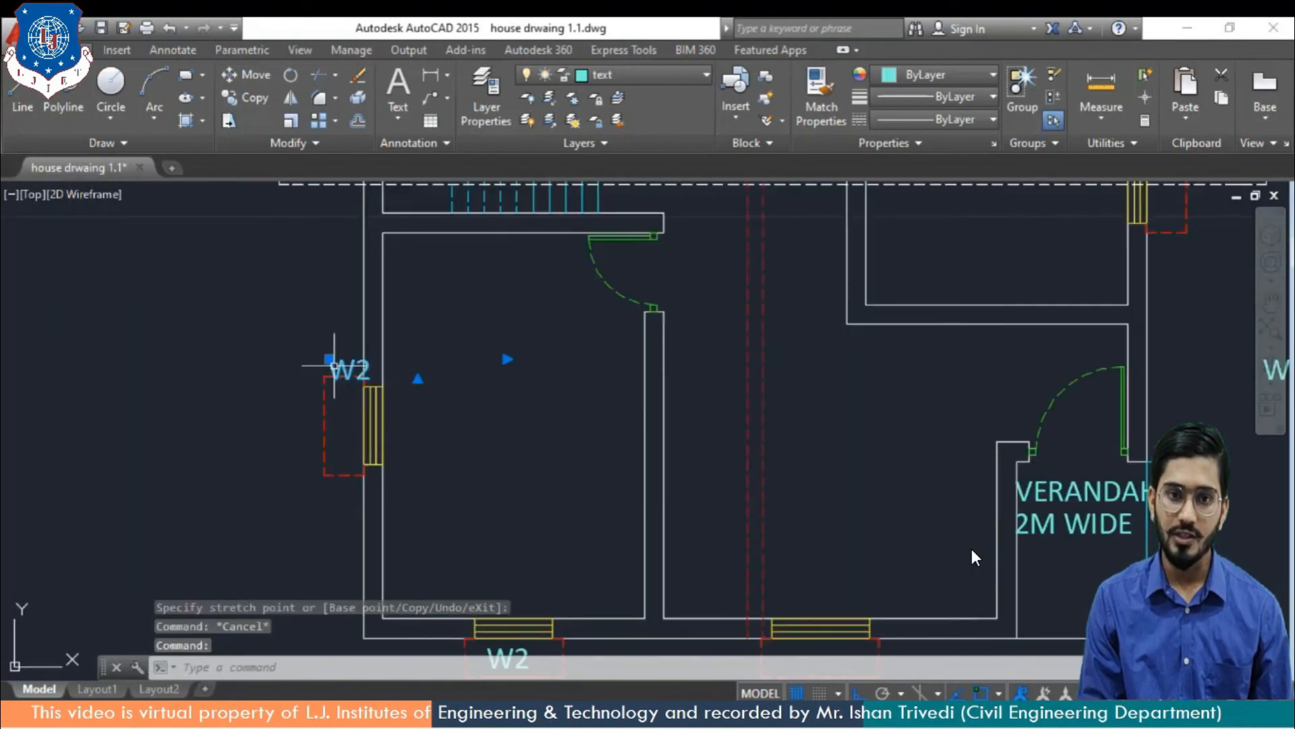
{"action": "left_click", "coordinate": [329, 359]}
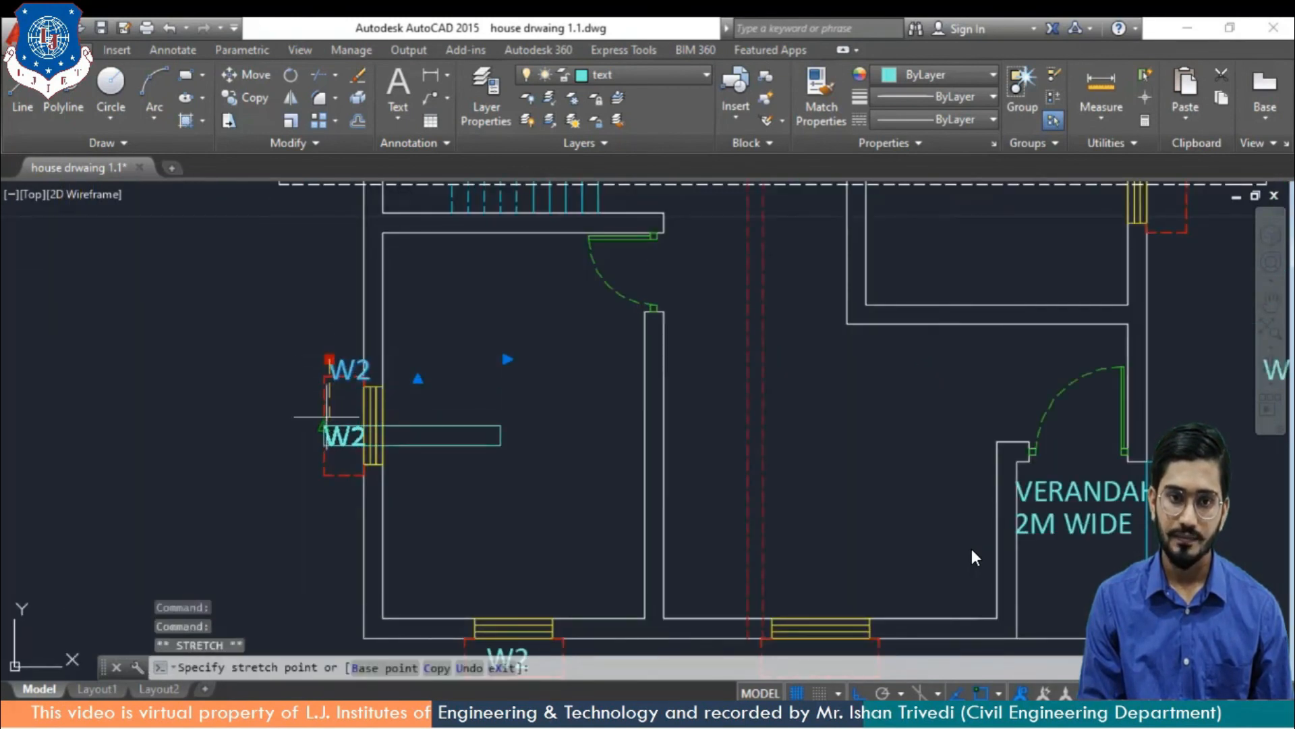
{"action": "key", "text": "Escape"}
{"action": "scroll", "coordinate": [587, 496], "scroll_direction": "down", "scroll_amount": 5}
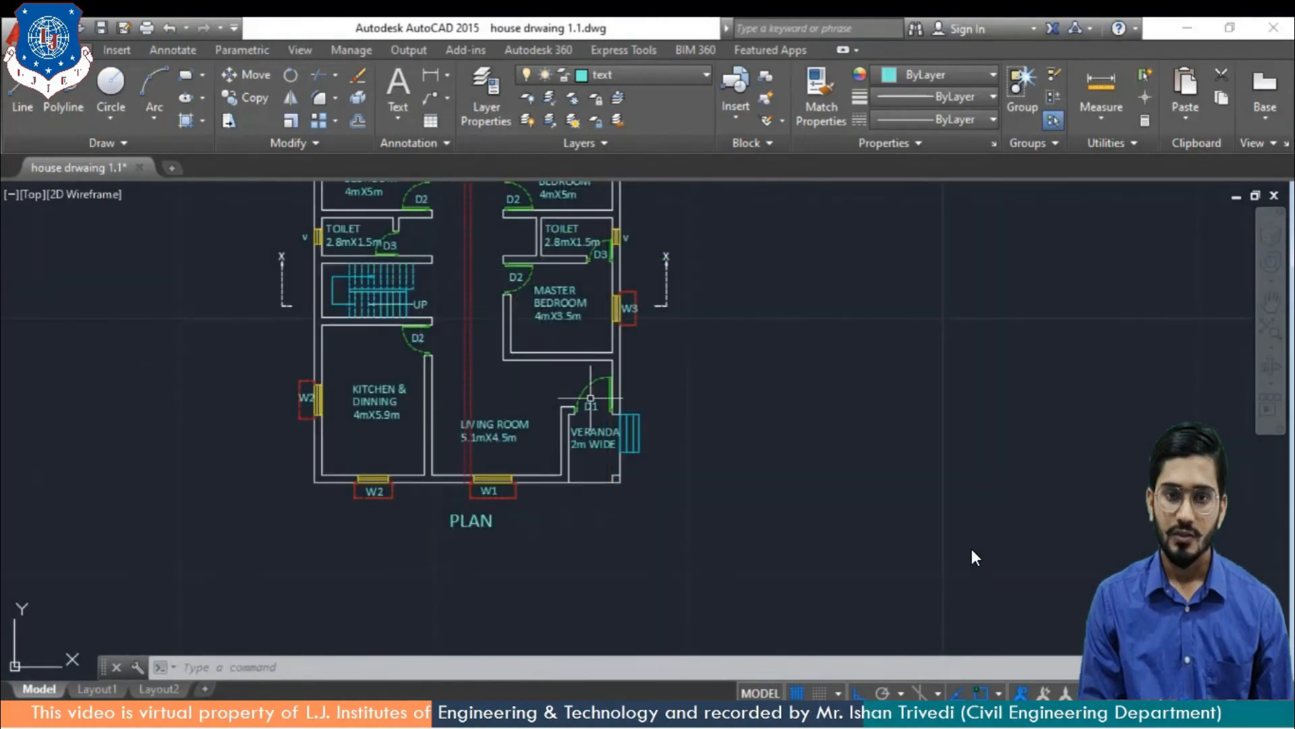
{"action": "middle_click_drag", "start_coordinate": [590, 399], "coordinate": [598, 524]}
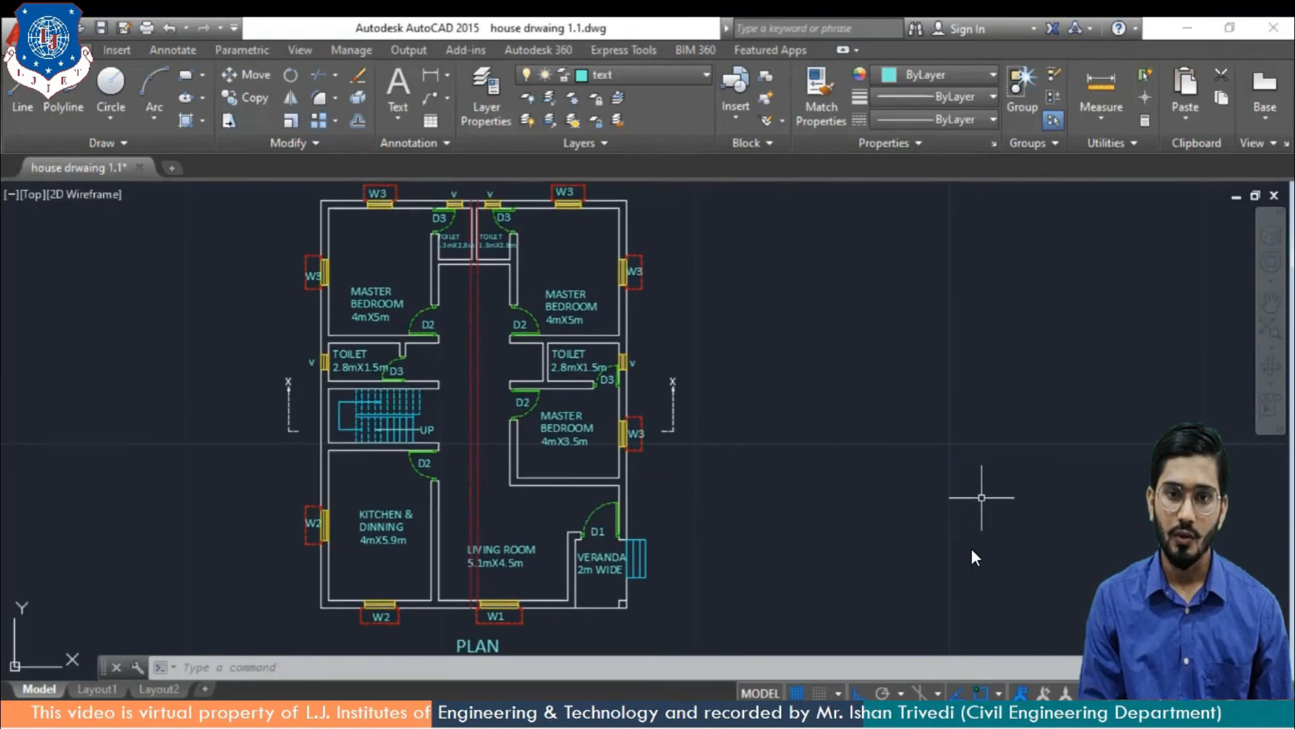